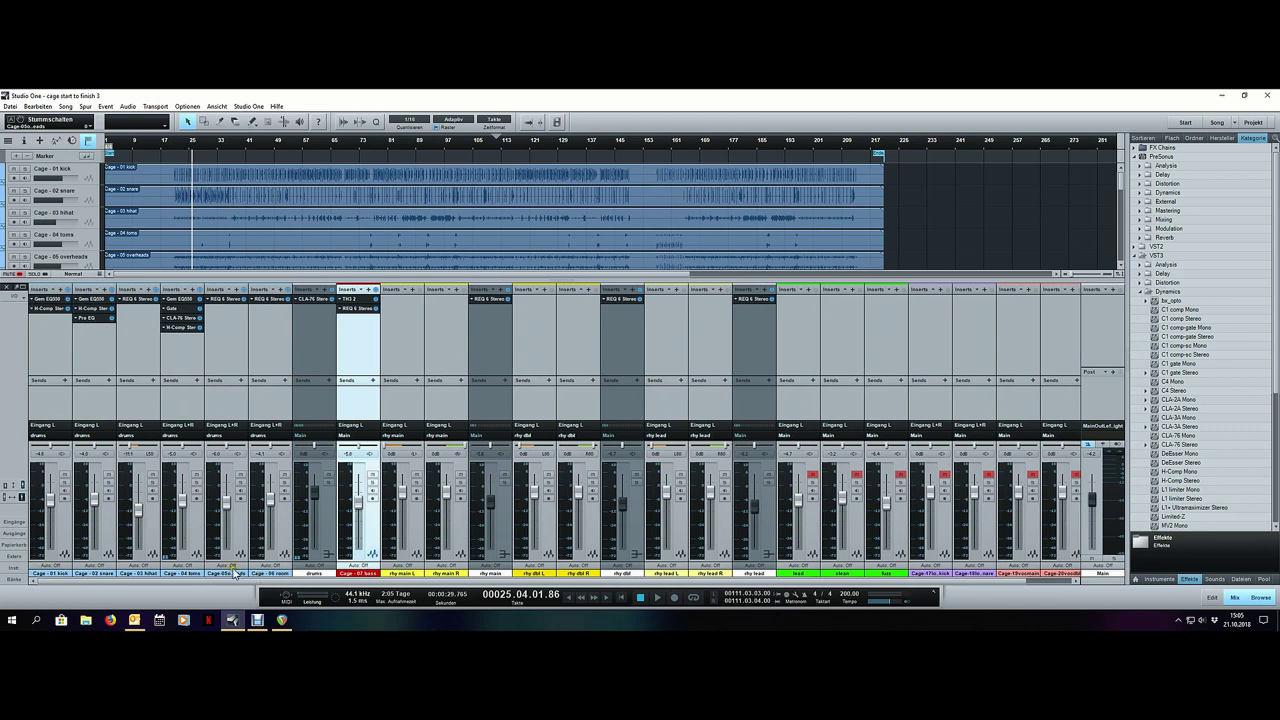
Step: Select the snare channel and play the song from around bar 21 in a closer timeline view
drag(643, 585, 805, 594)
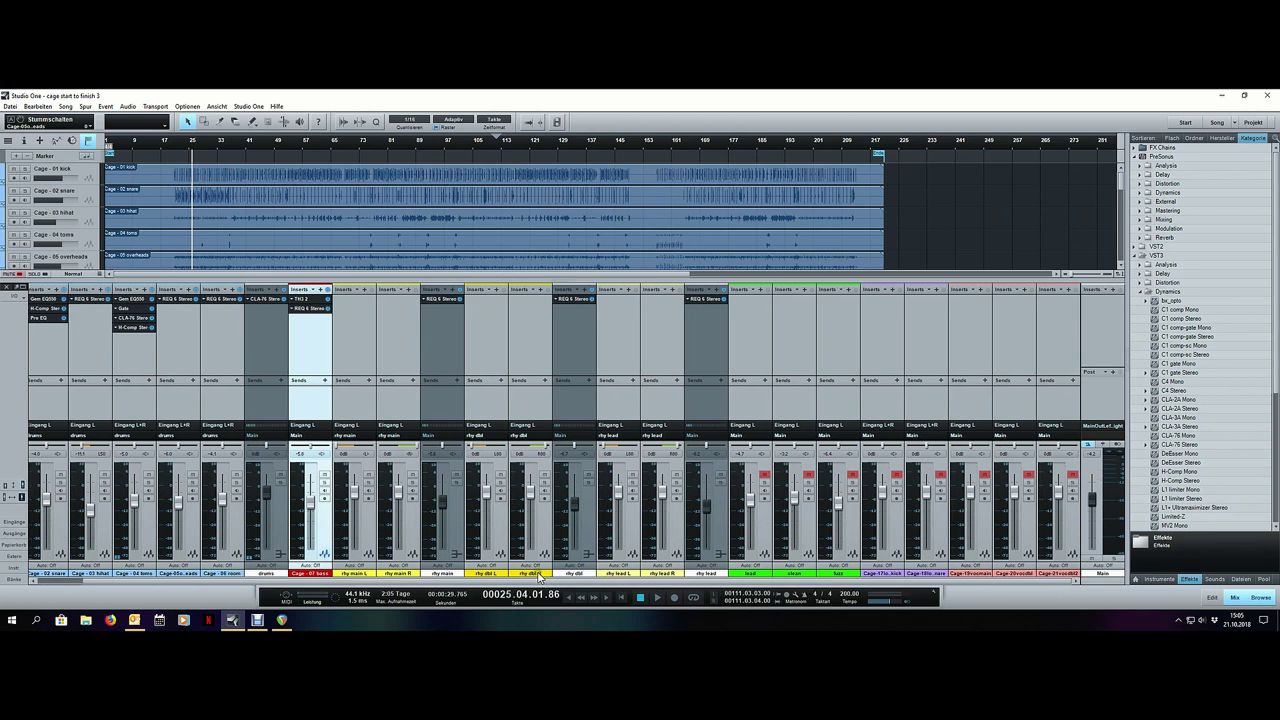
drag(549, 585, 461, 587)
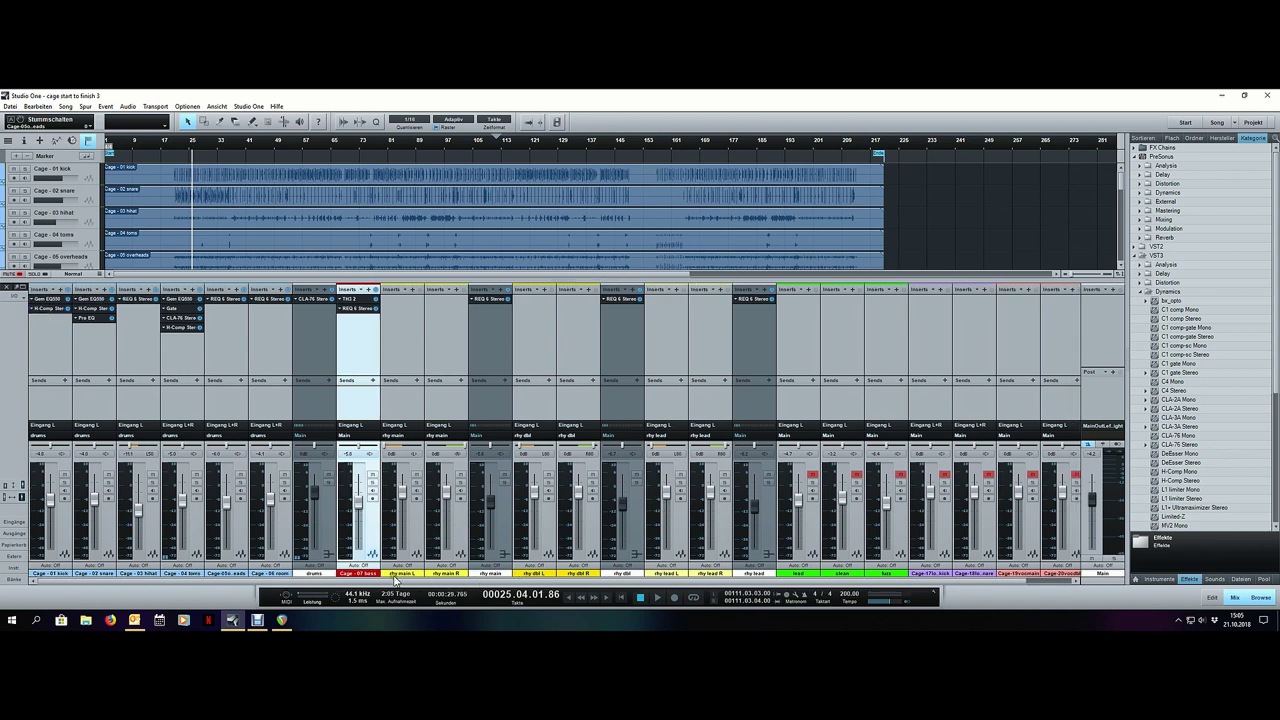
click(106, 527)
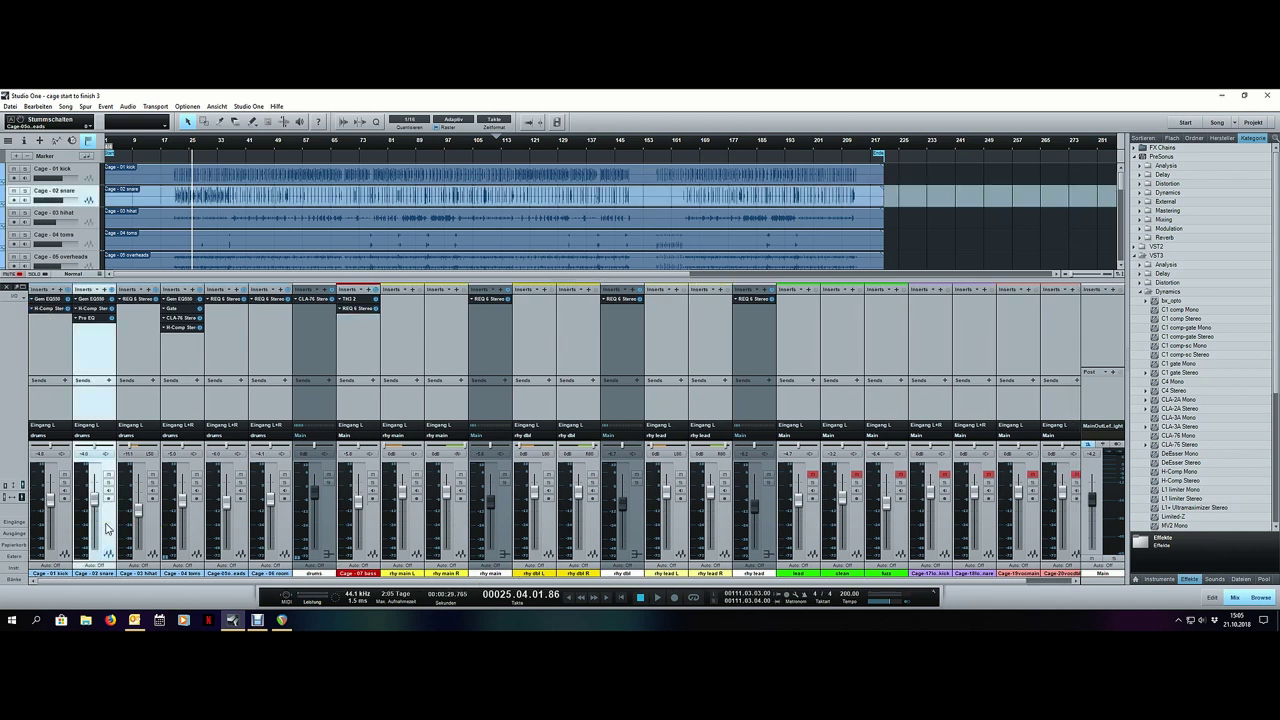
click(178, 148)
scroll(173, 144, up, 4)
key(space)
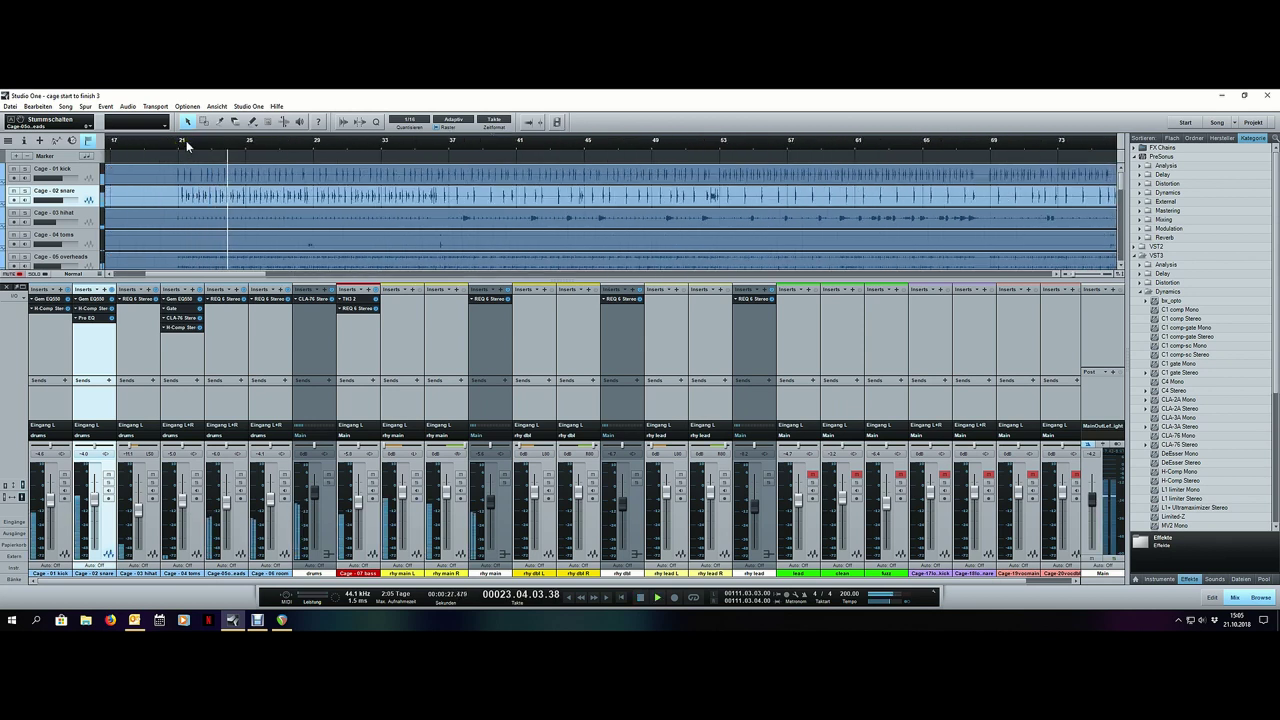
Step: Insert the Saturation Knob from the VST3 Distortion effects on the snare channel
click(1167, 292)
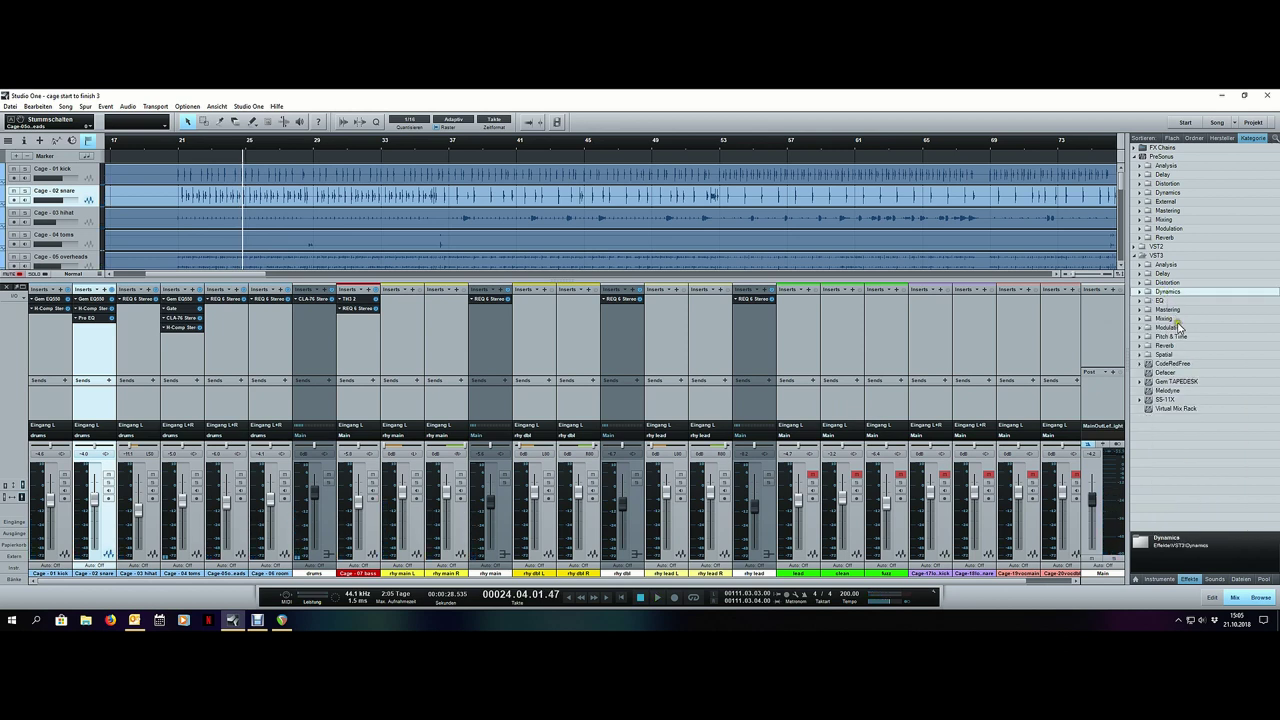
click(1165, 318)
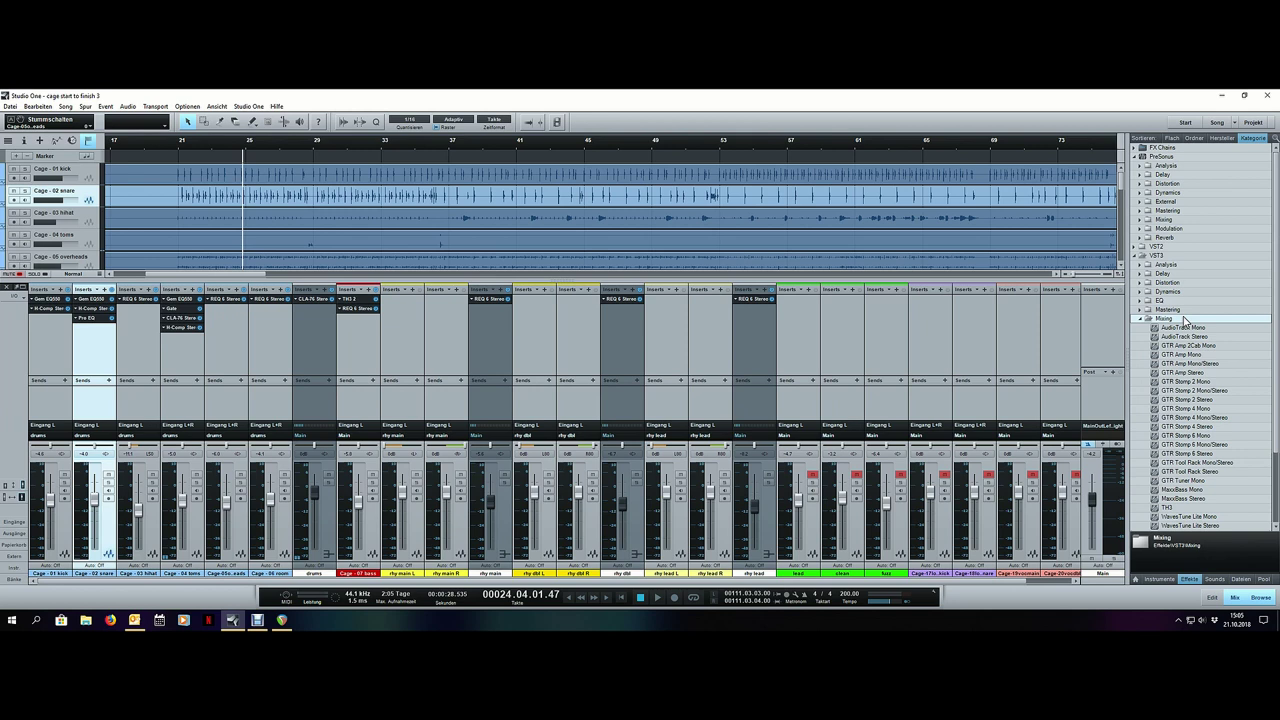
click(1183, 318)
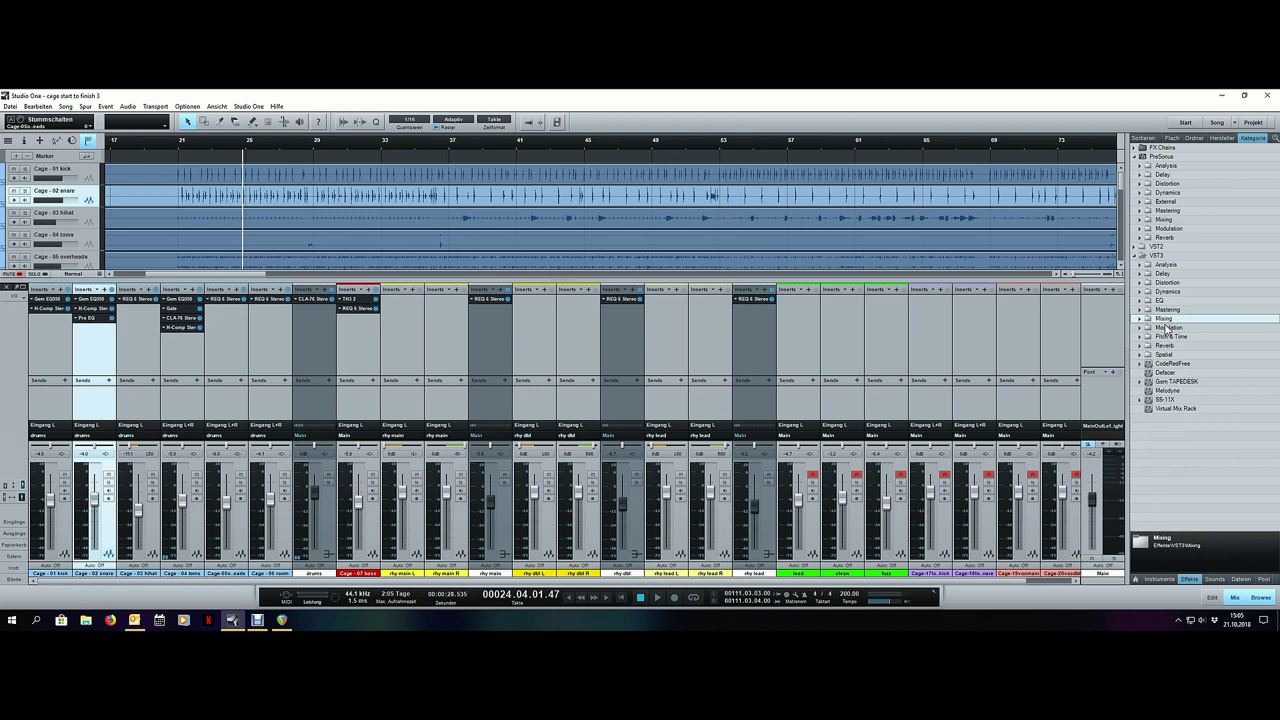
click(1168, 283)
drag(1182, 313, 100, 346)
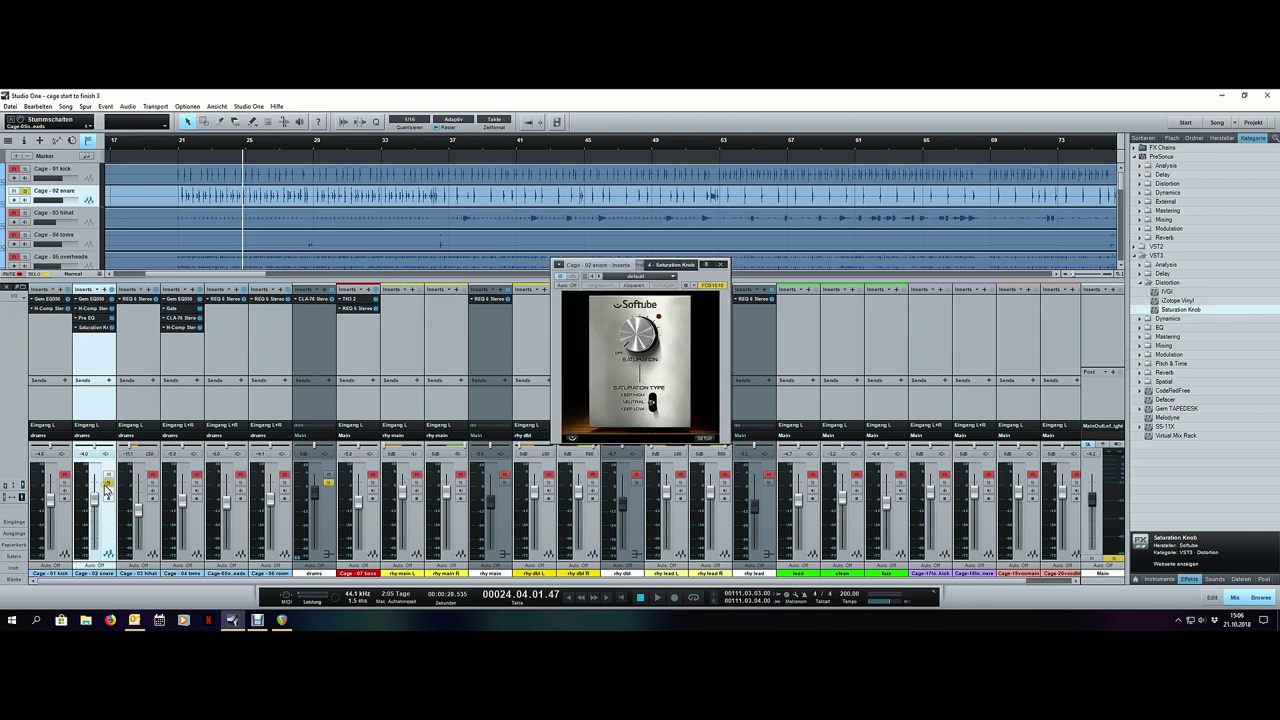
Step: Play the soloed snare, set its Saturation Knob to about 2.7, and return to the full mix
key(space)
drag(637, 334, 639, 316)
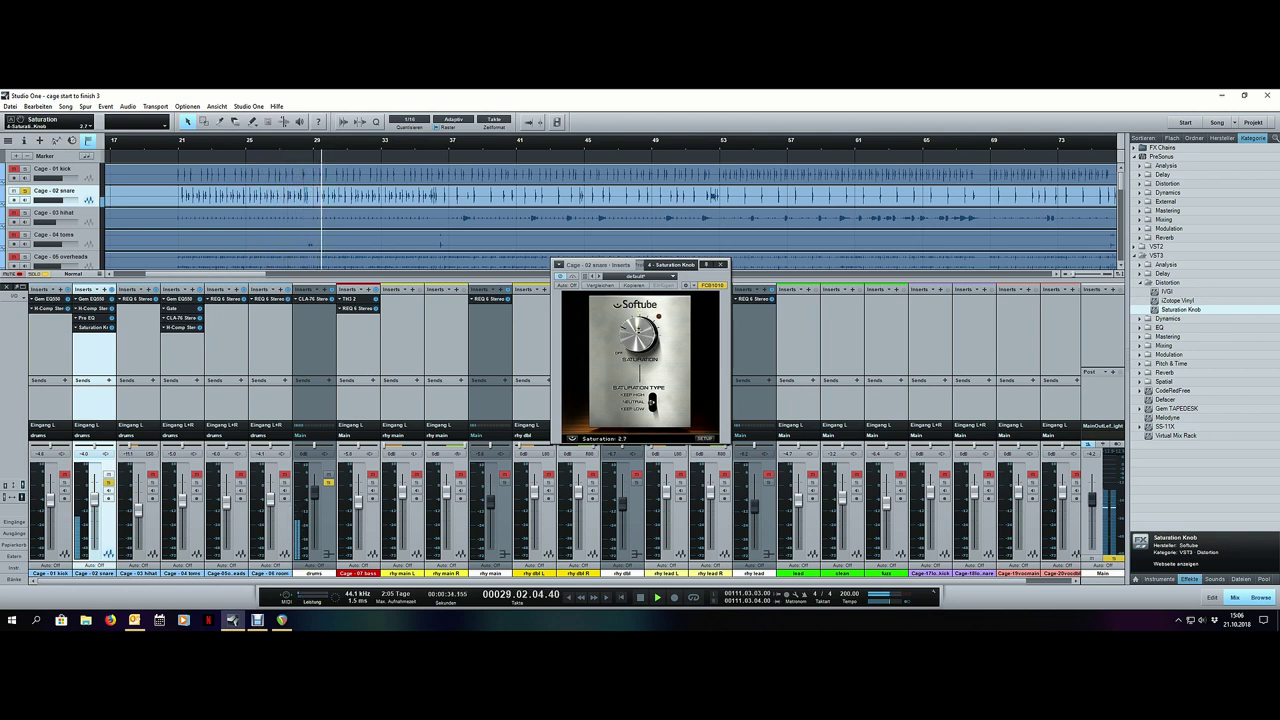
key(space)
click(107, 485)
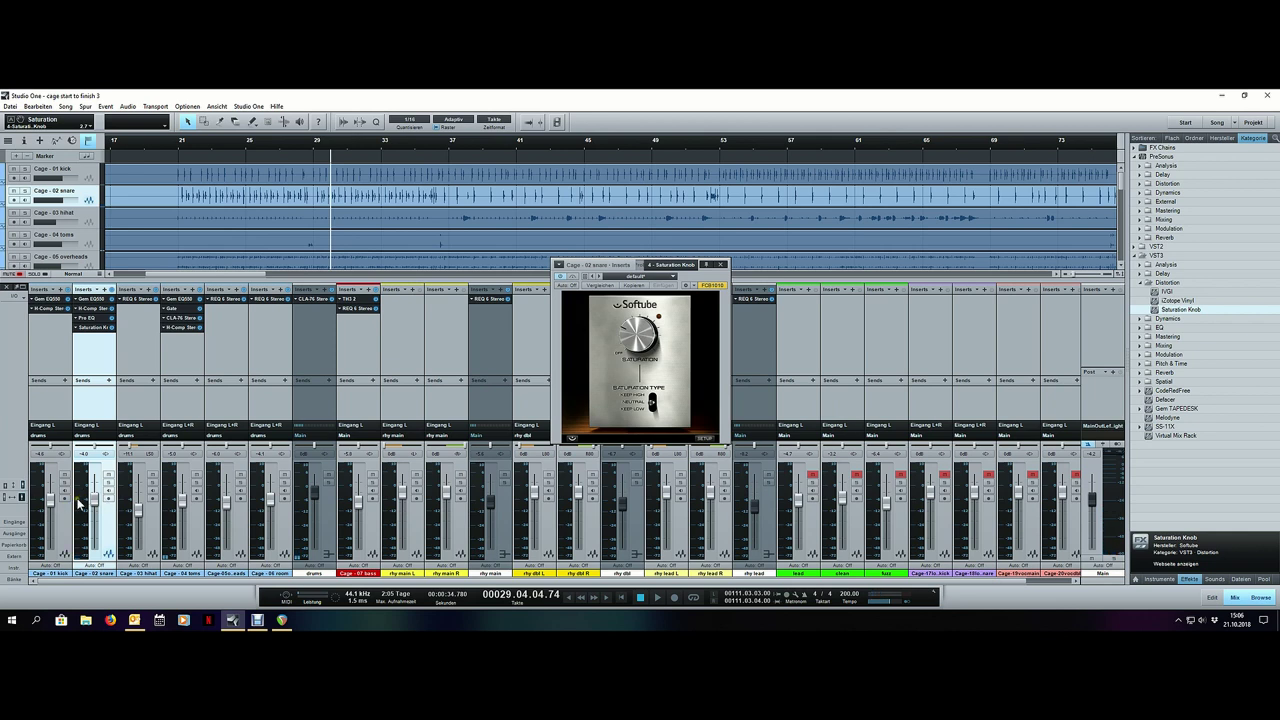
Step: Replay the mix from around bar 21 and fine-tune the upper-mid gain in the snare's Gem EQ550
click(178, 145)
key(space)
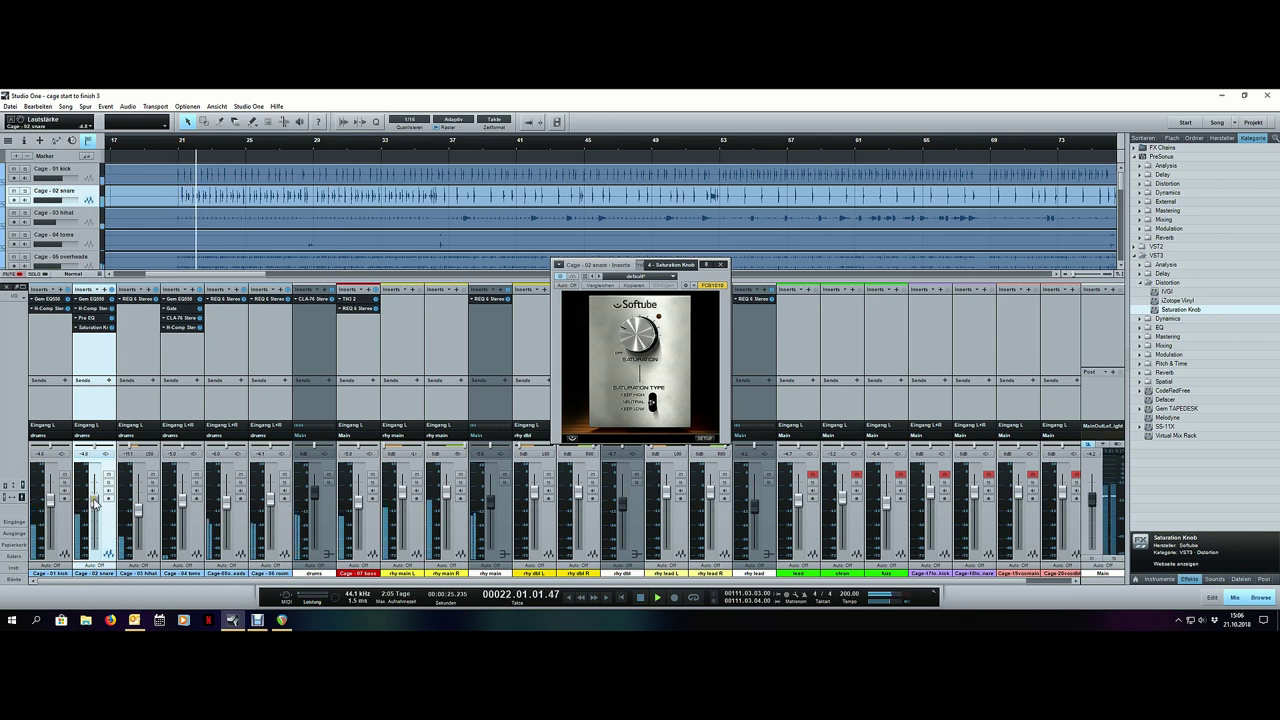
click(100, 299)
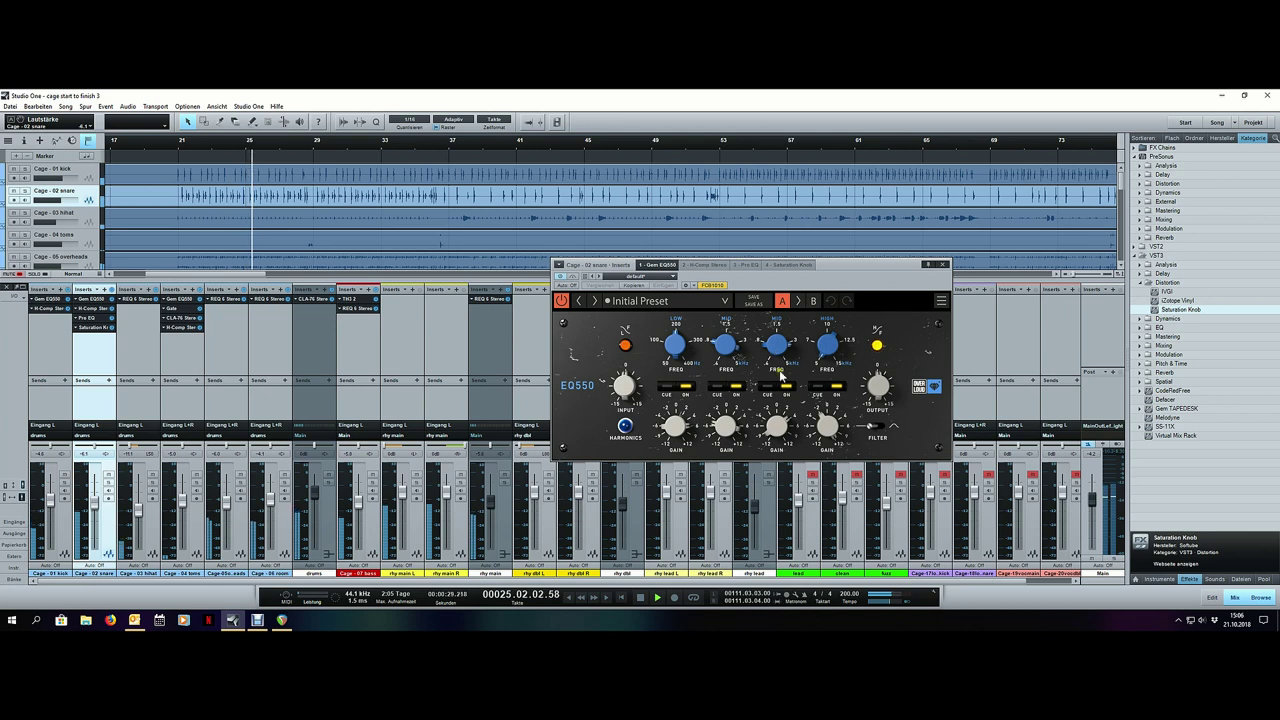
drag(783, 432, 783, 436)
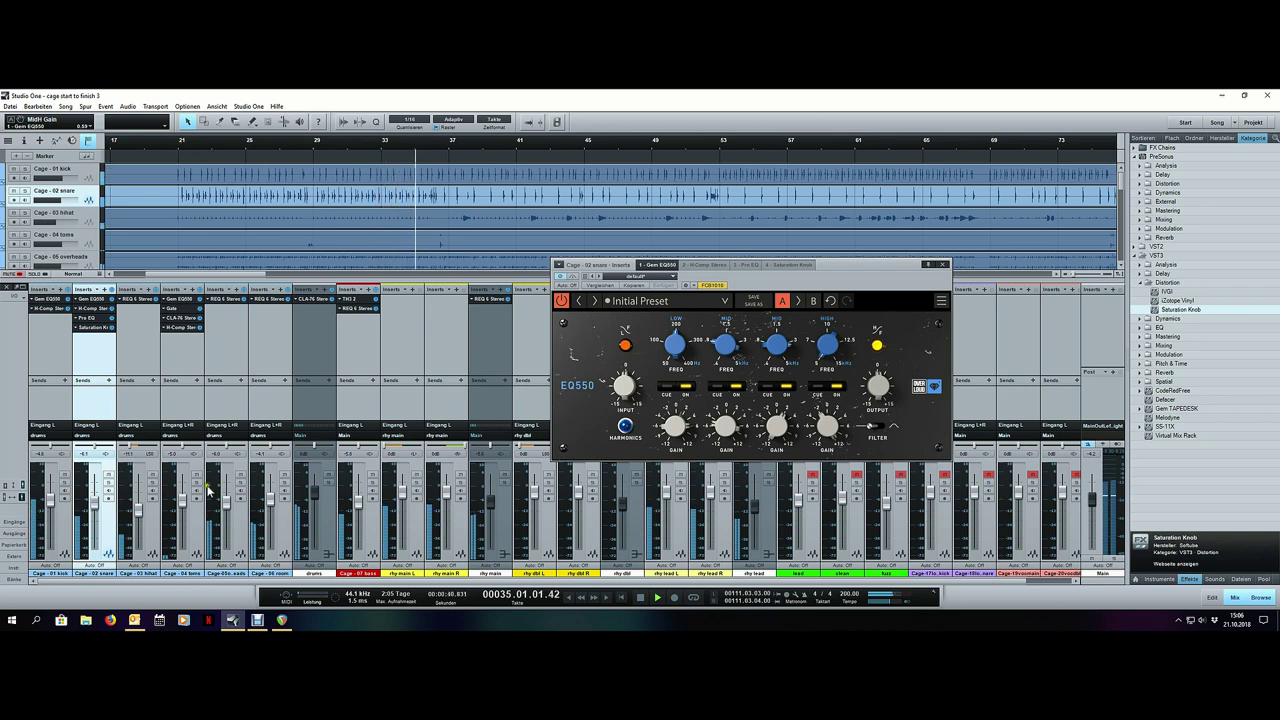
Step: Lower the bass channel's level during playback, comparing the mix with the bass muted and unmuted
drag(357, 503, 358, 513)
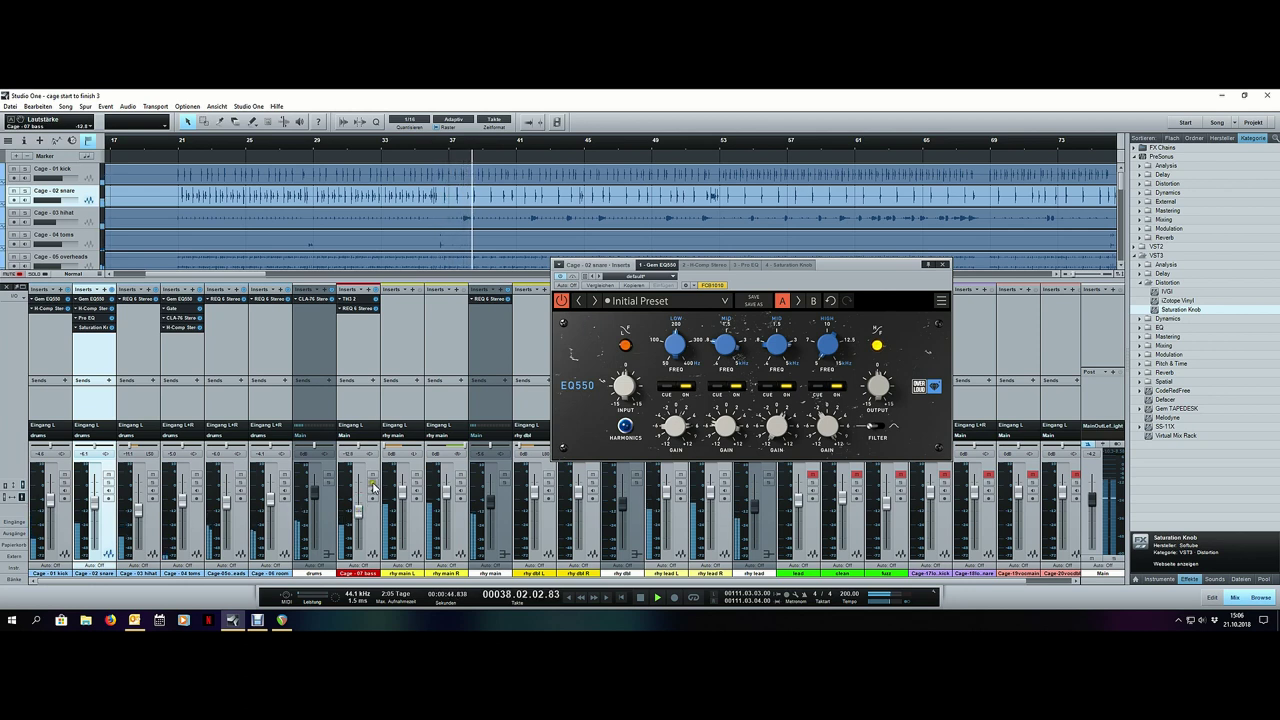
click(372, 479)
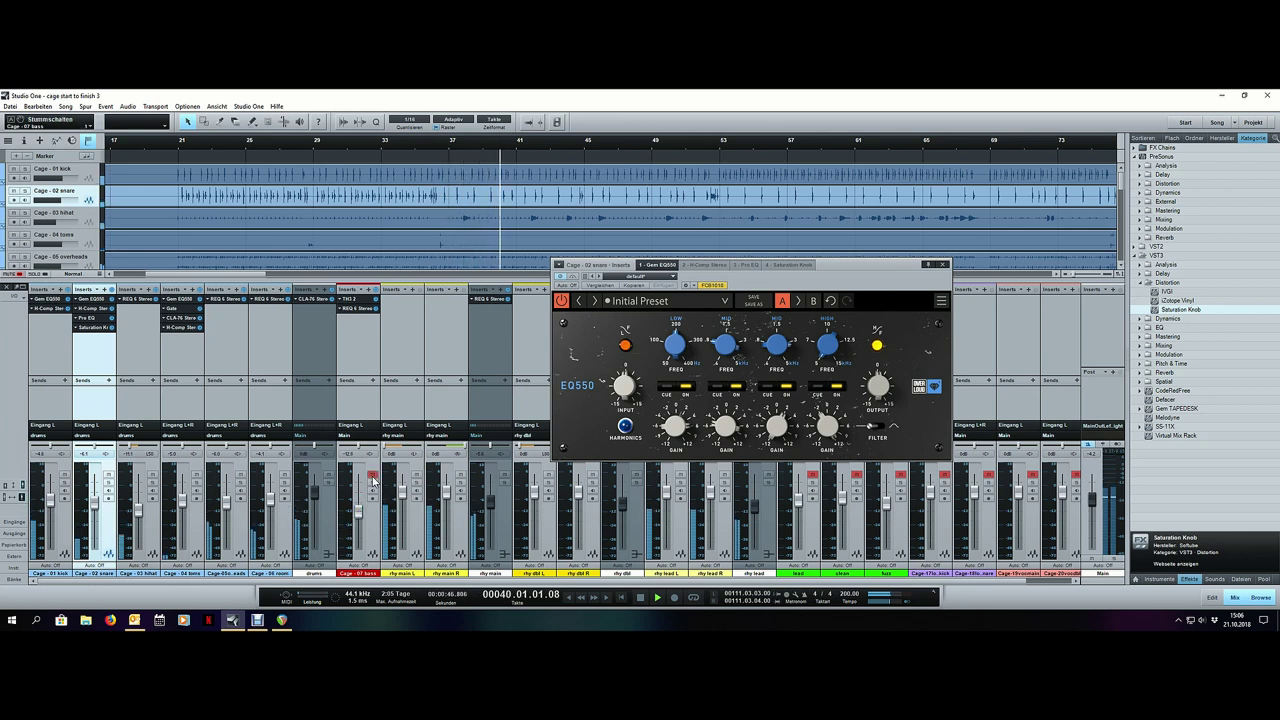
click(372, 479)
drag(357, 513, 356, 509)
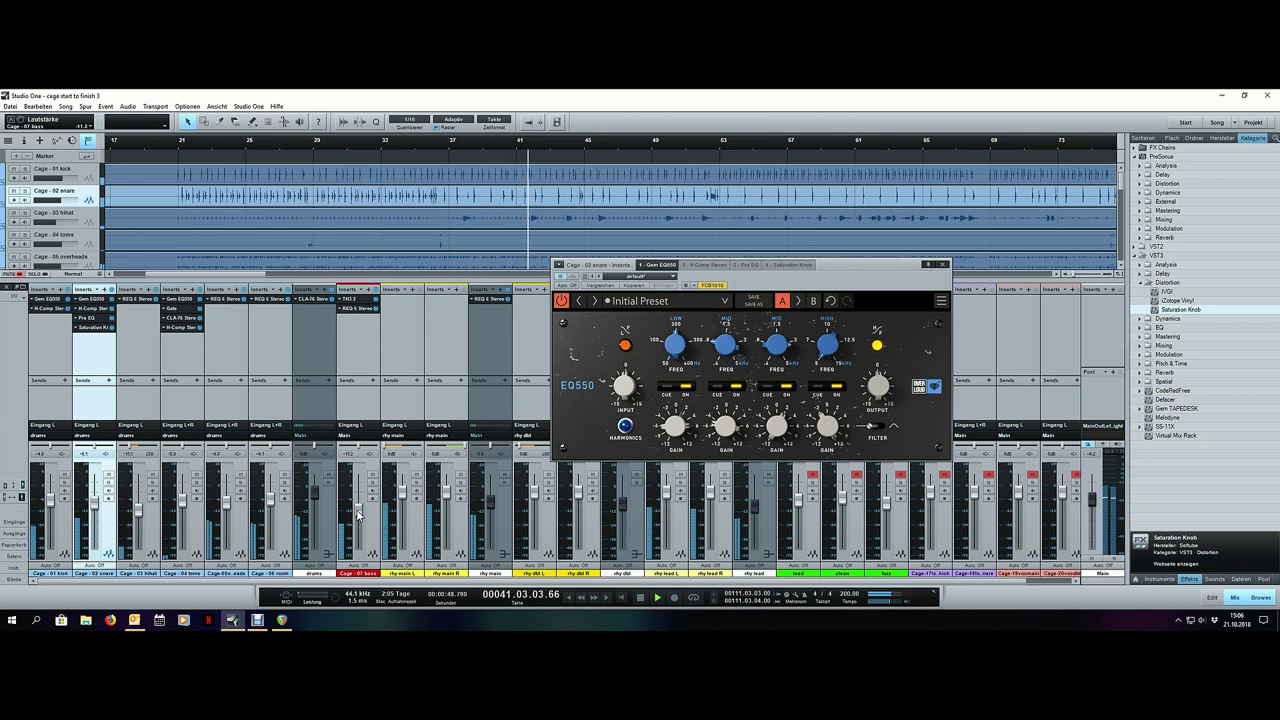
click(942, 264)
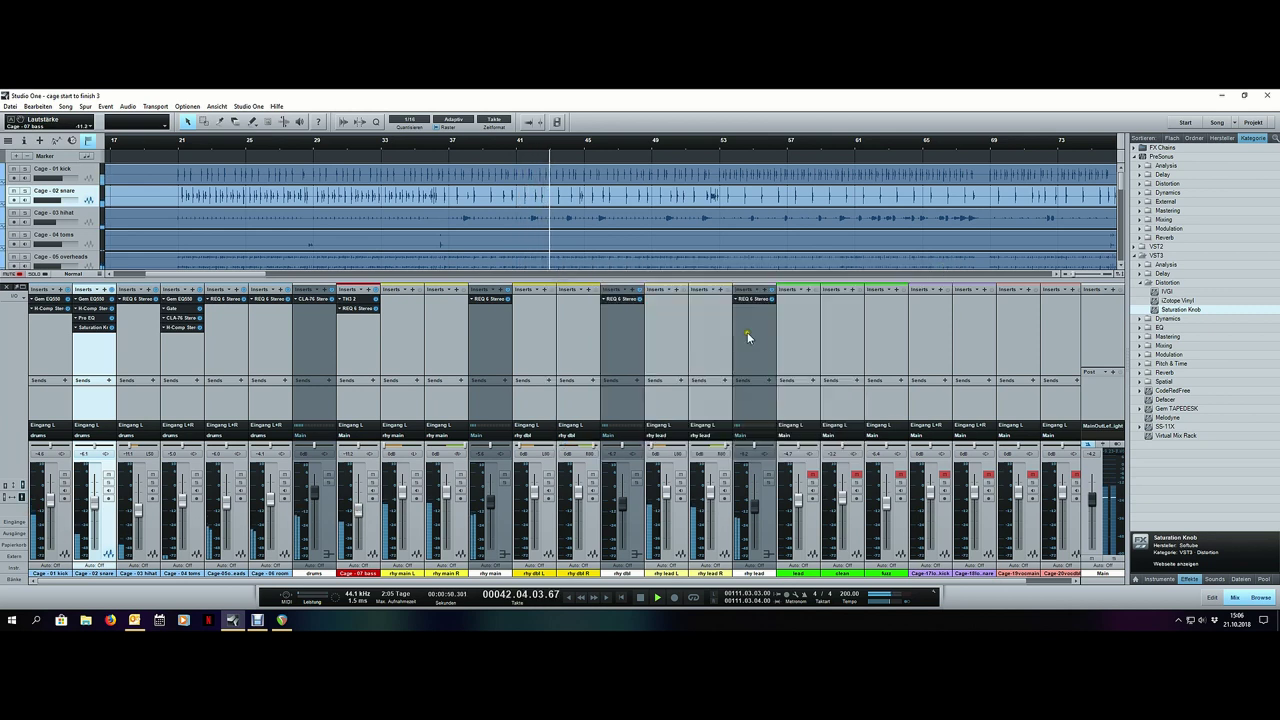
Step: Solo the rhy main bus and cut band 3 around 200 Hz in its REQ 6, playing from bar 21
click(494, 300)
drag(625, 391, 628, 393)
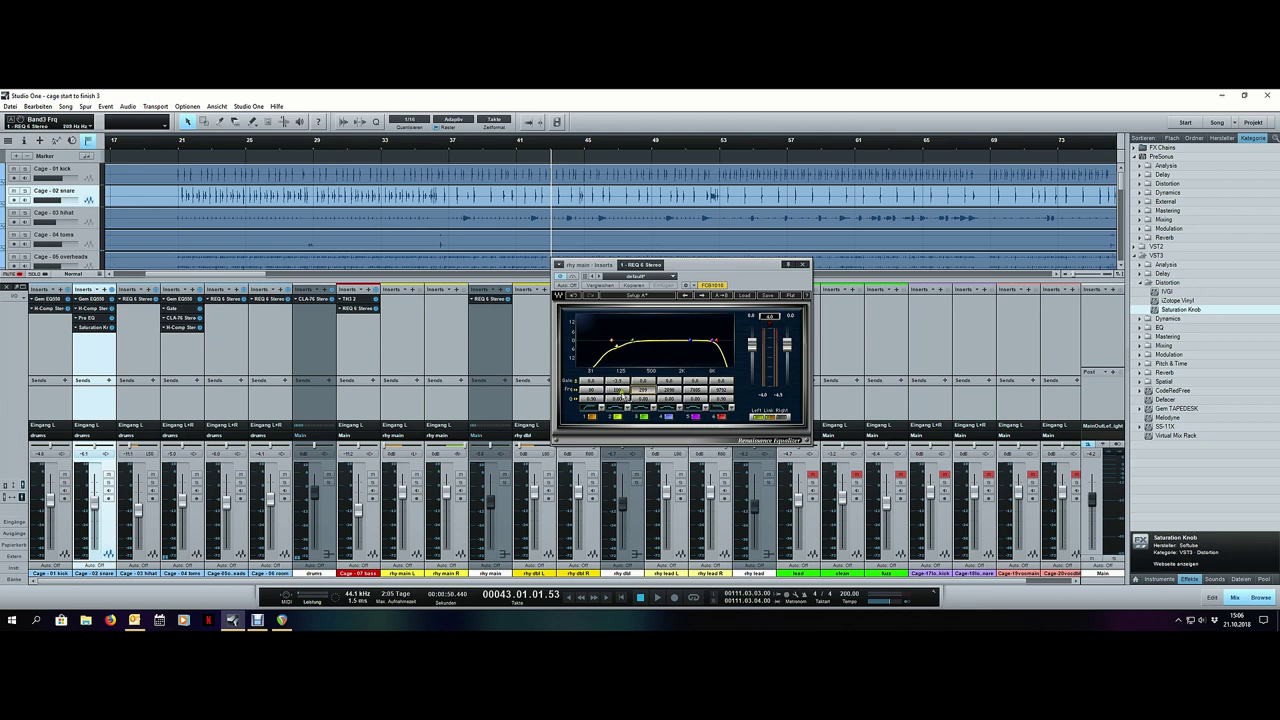
click(507, 500)
click(505, 483)
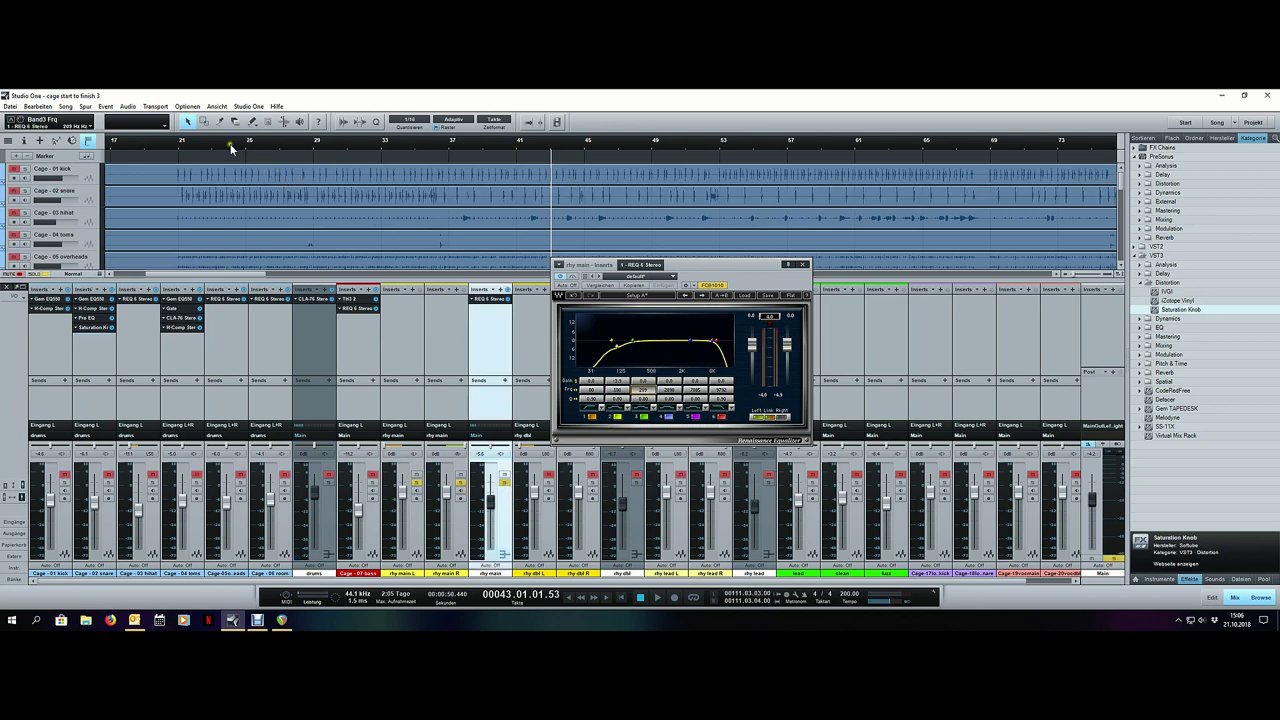
click(187, 143)
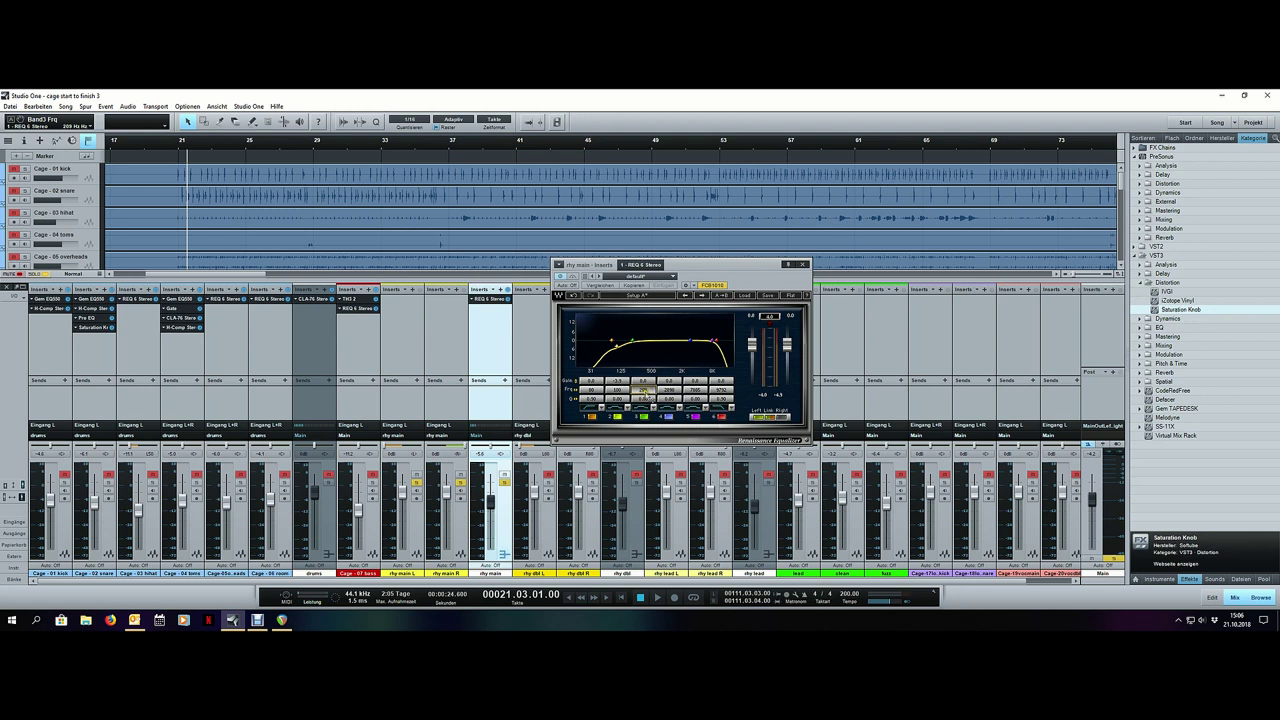
key(space)
drag(648, 385, 649, 415)
click(643, 420)
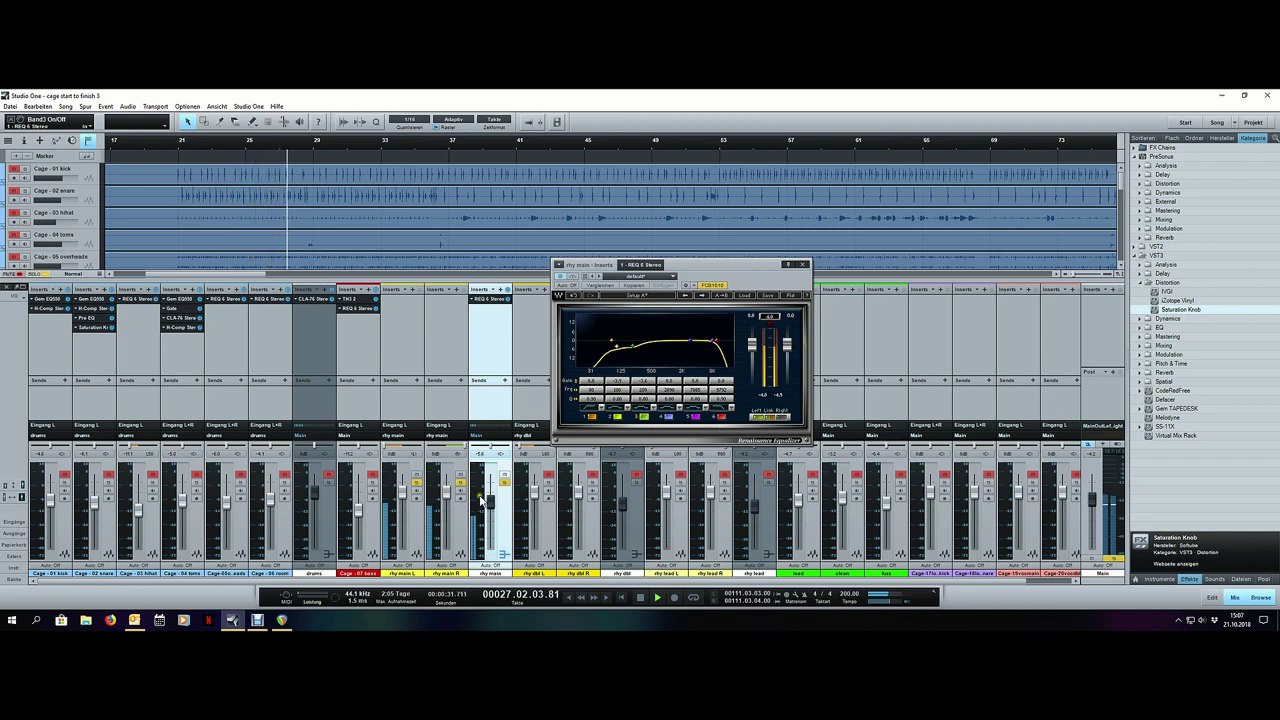
Step: Bring back the full mix and check the band 3 gain of the rhy main bus's REQ 6 against it
click(374, 484)
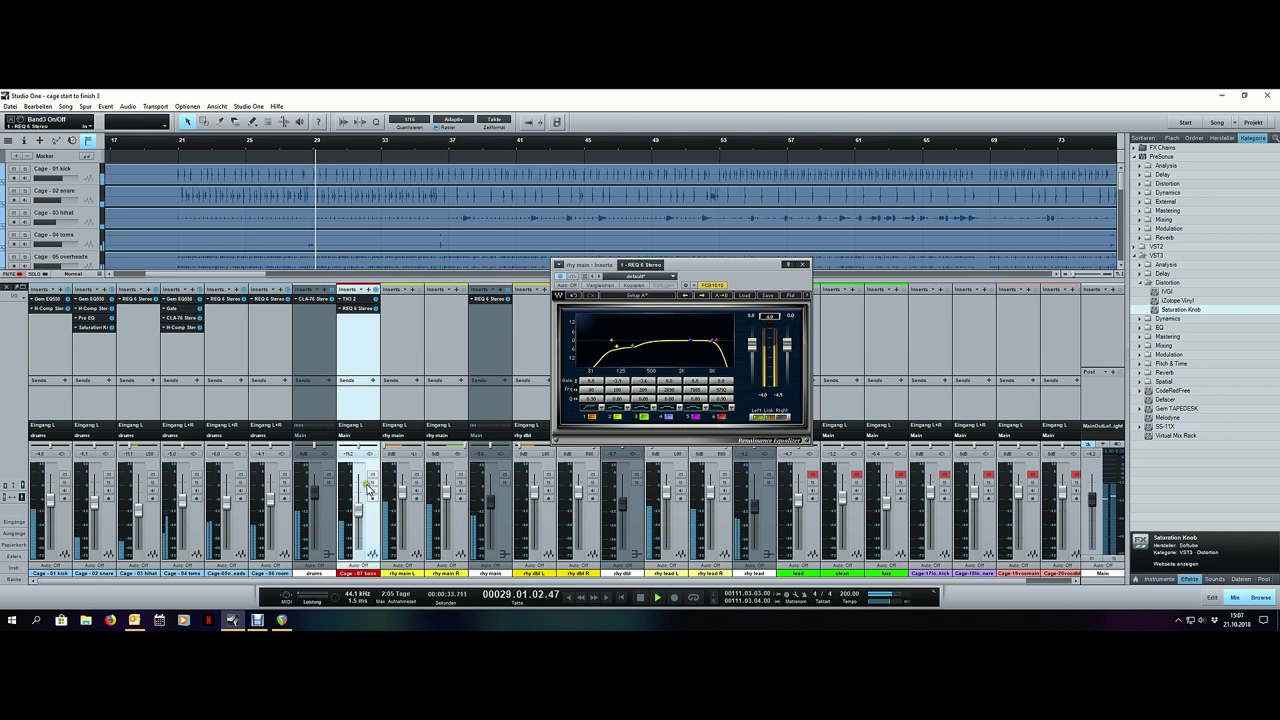
click(801, 264)
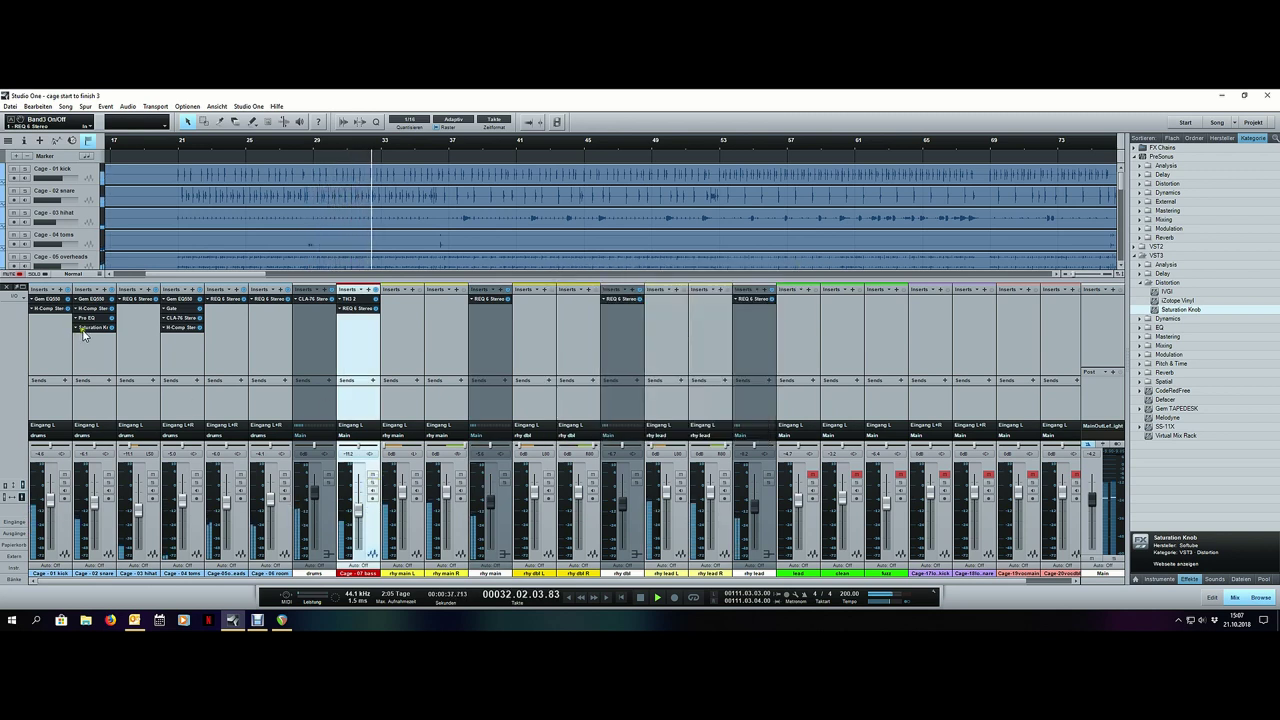
click(487, 298)
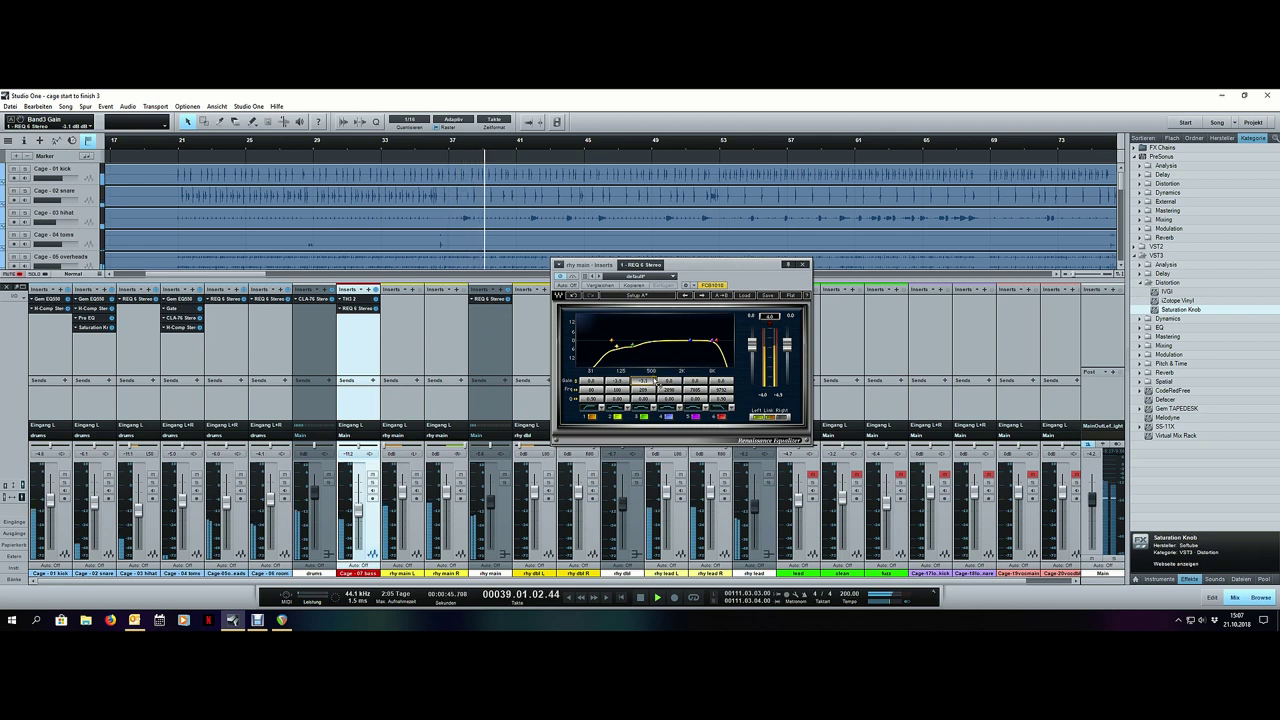
click(802, 265)
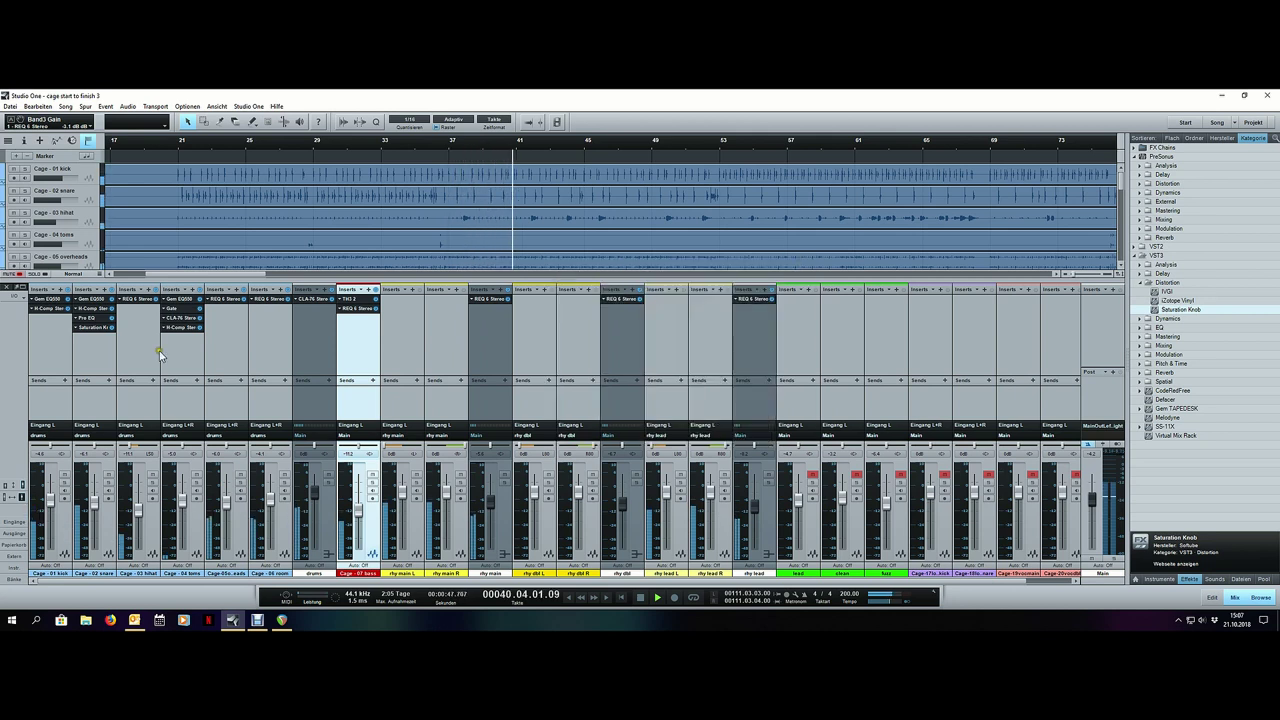
Step: Adjust the low gain in the snare's Gem EQ550 and review its H-Comp and Saturation Knob settings
click(88, 300)
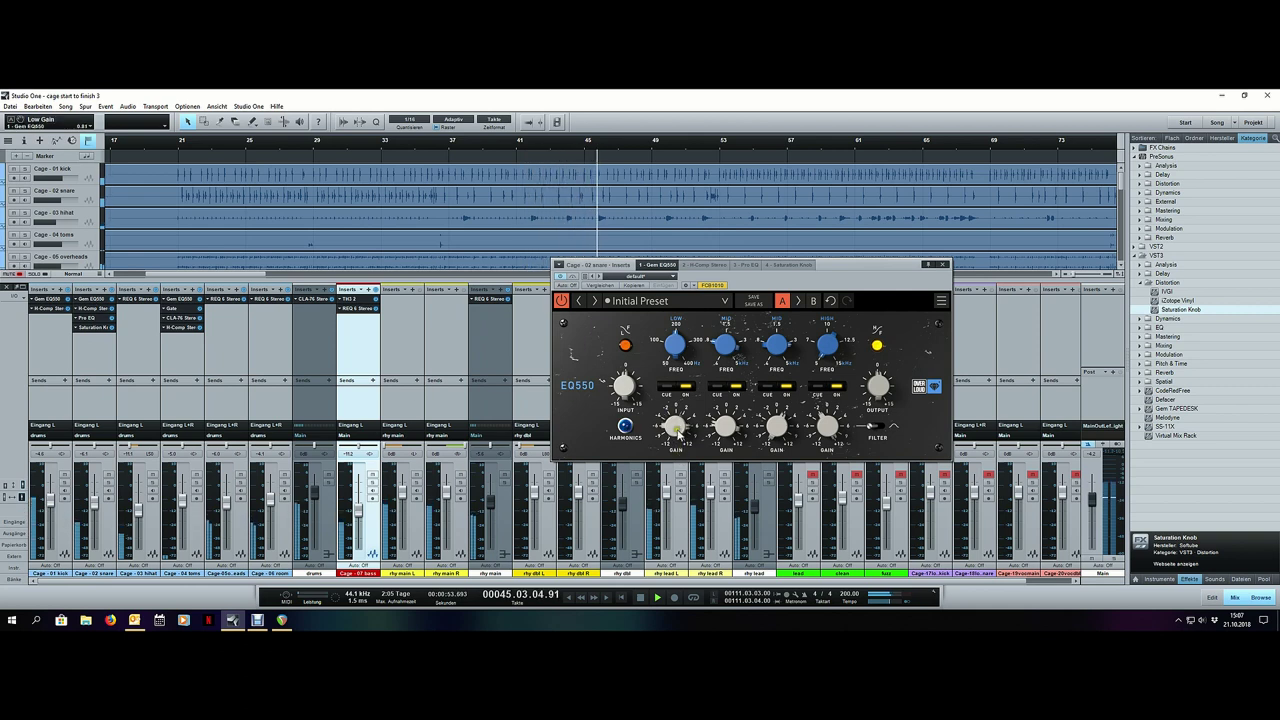
click(712, 265)
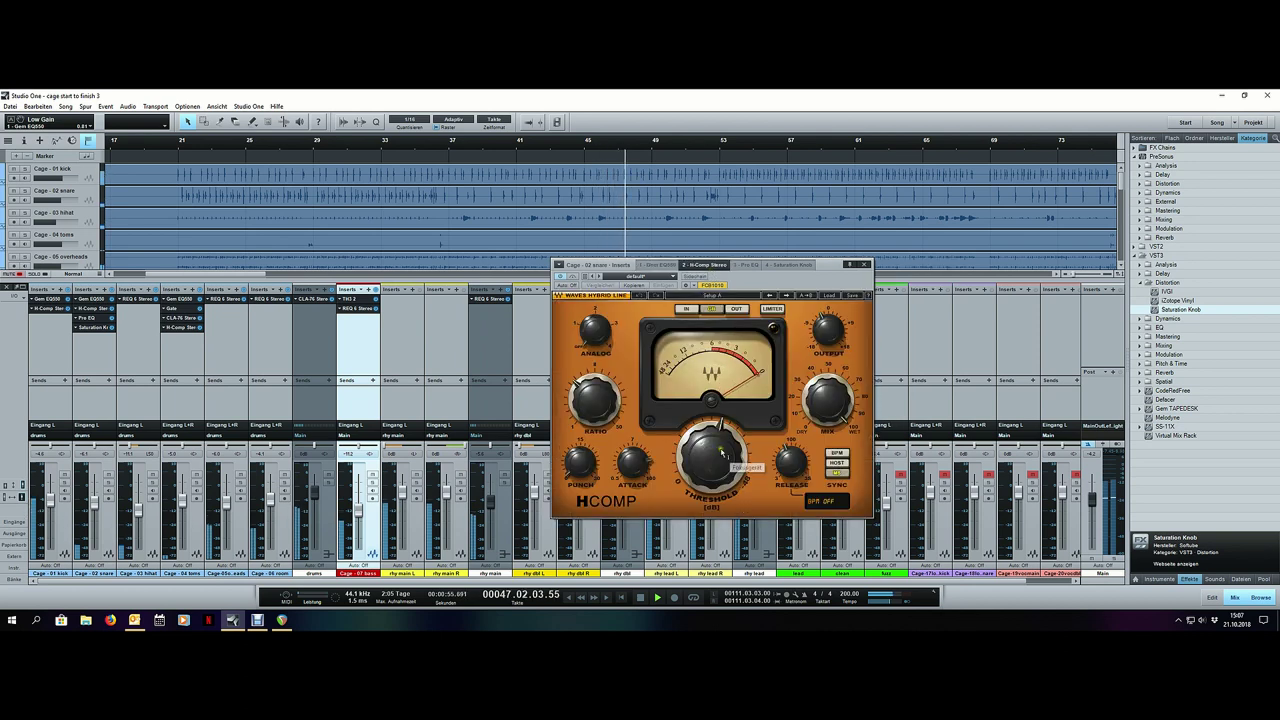
click(790, 265)
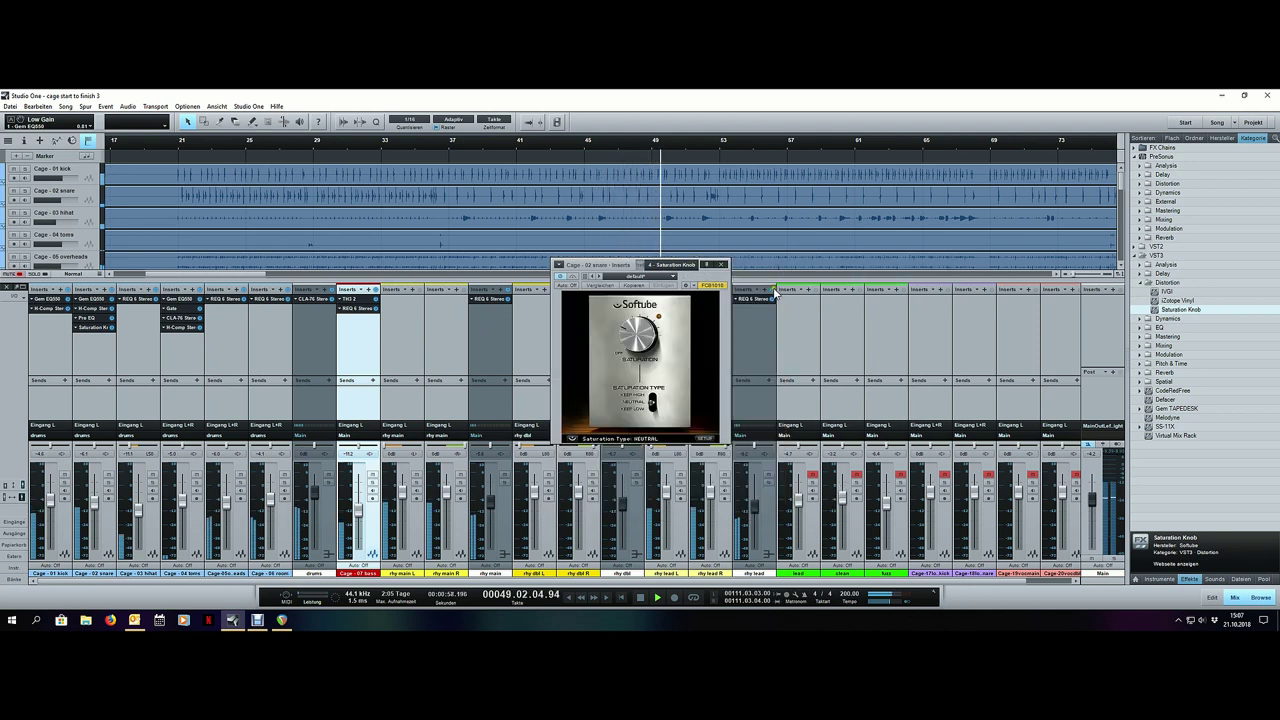
click(720, 265)
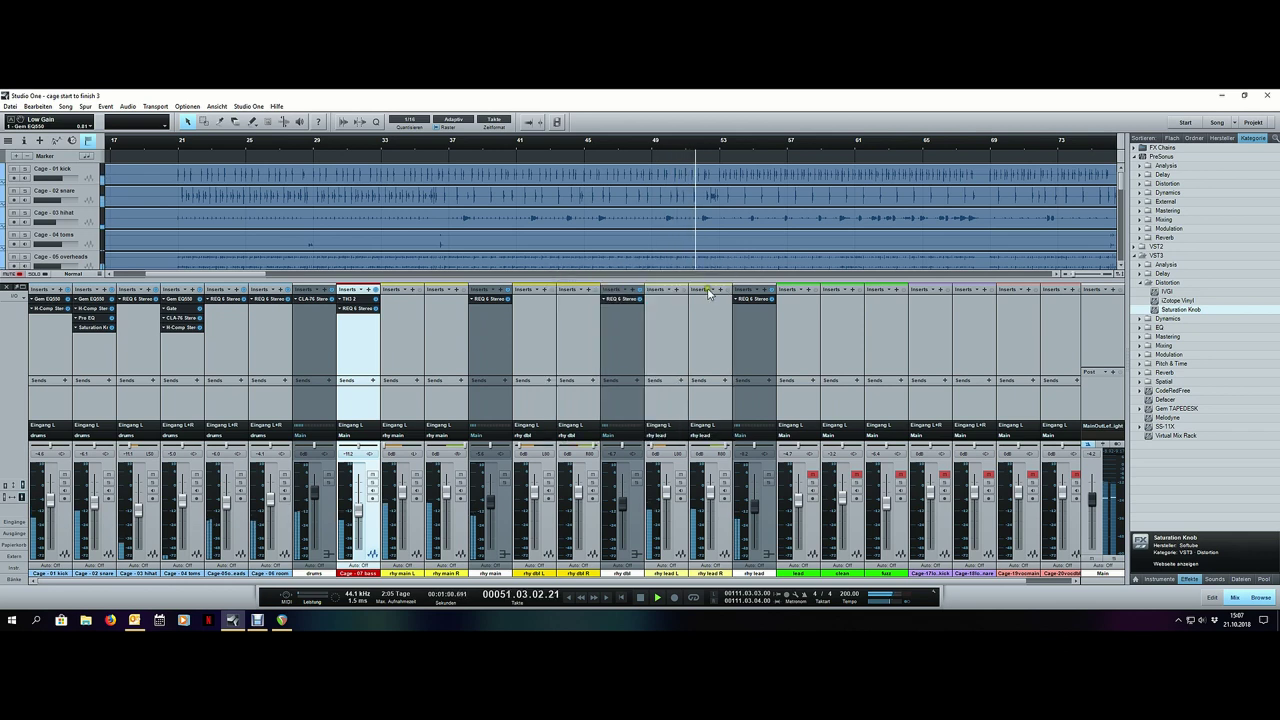
Step: Create a send with a new REQ 6 Stereo FX channel on the kick channel
click(54, 525)
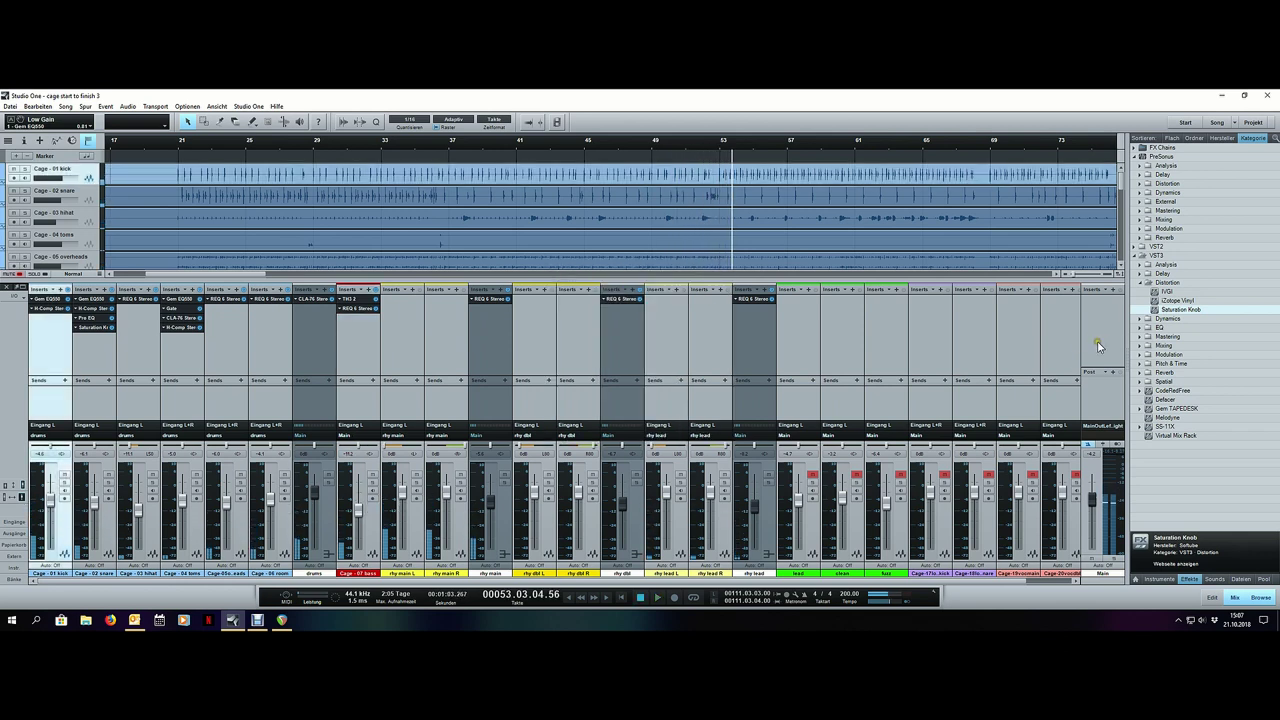
double_click(1167, 283)
double_click(1172, 302)
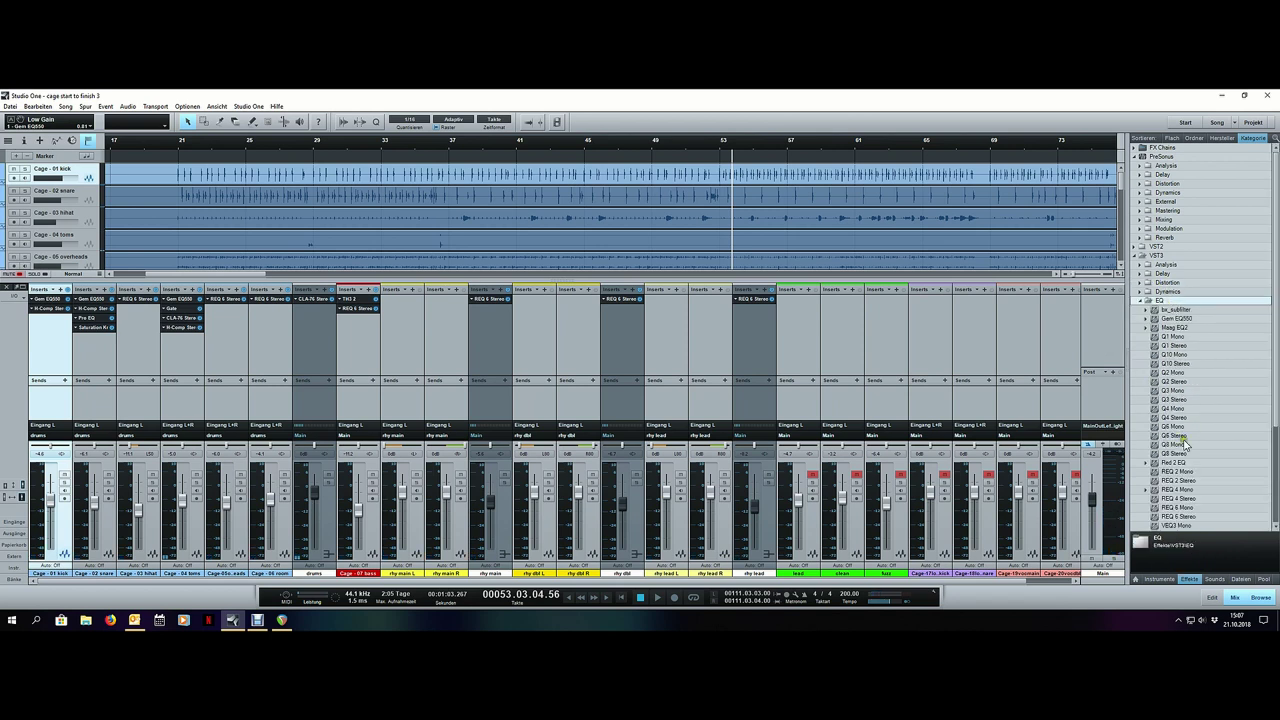
scroll(1185, 447, down, 3)
drag(1196, 438, 1178, 437)
drag(969, 437, 57, 401)
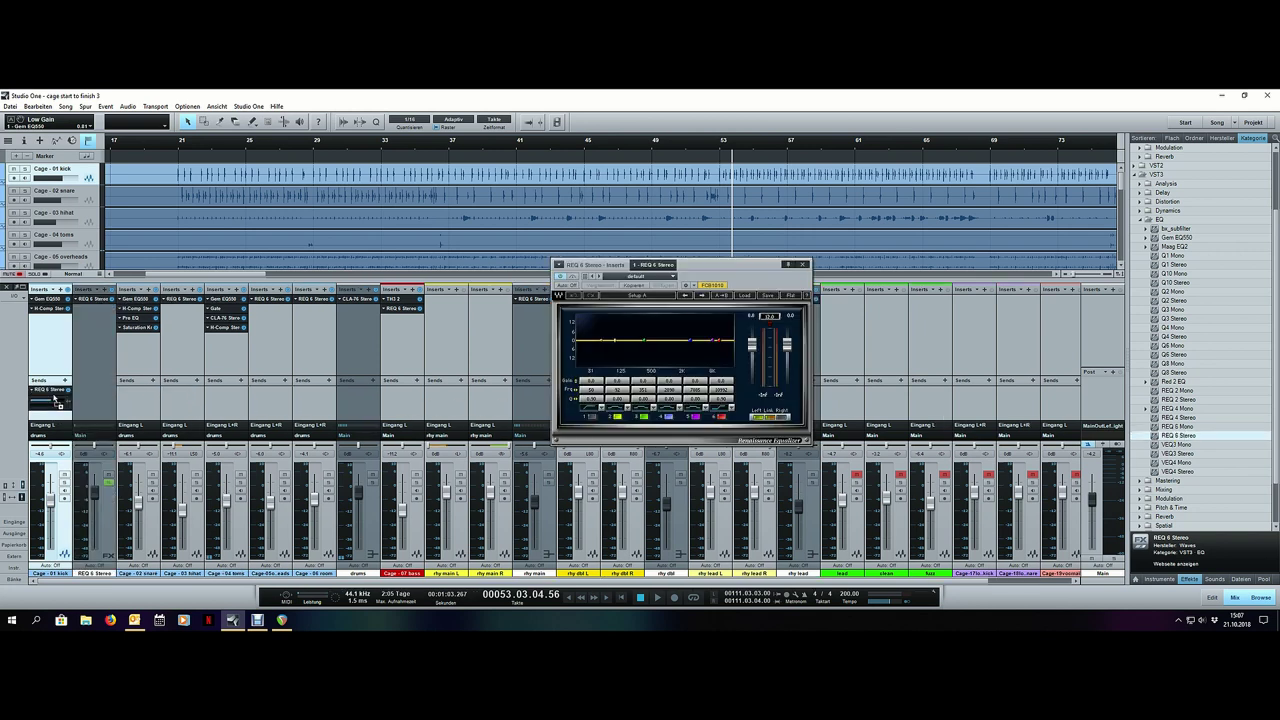
Step: Route the new FX channel to the drums bus and rename it "kick para com"
click(93, 494)
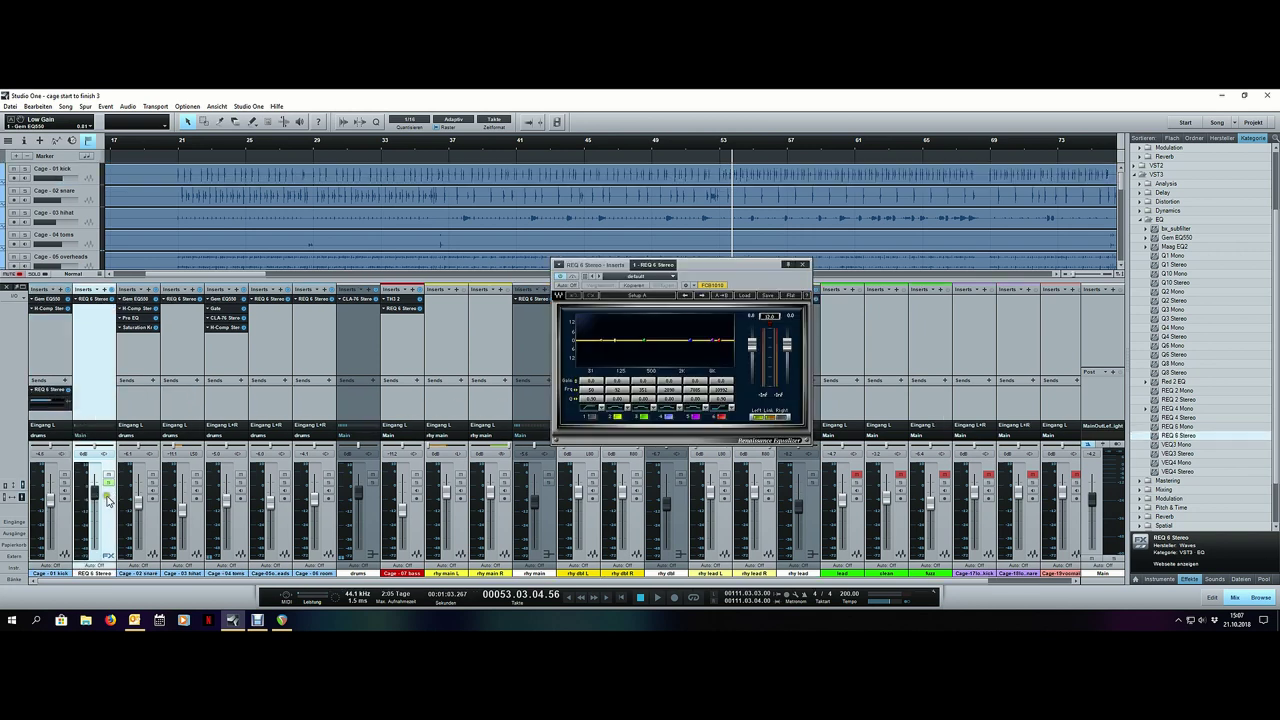
click(90, 438)
click(112, 458)
Step: Solo the kick para com channel, play from bar 21 and boost its REQ 6's band 6 high shelf at about 7127 Hz
mouse_move(51, 404)
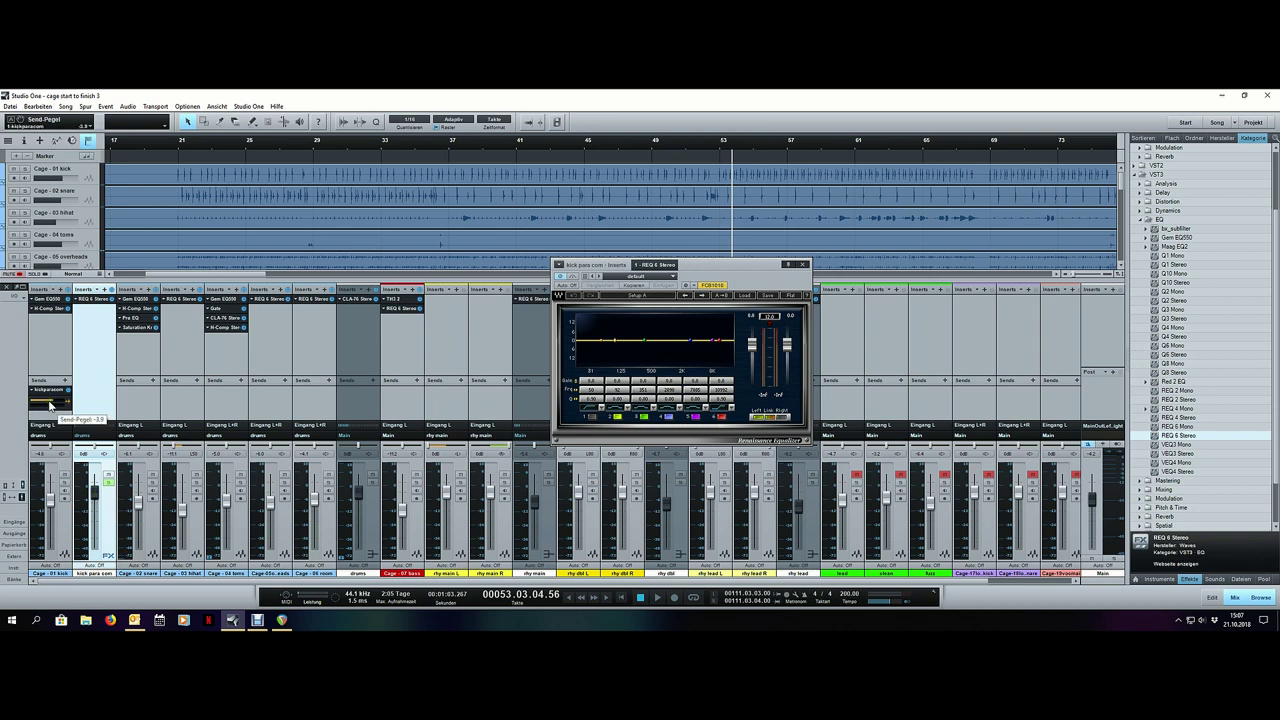
click(108, 482)
click(181, 143)
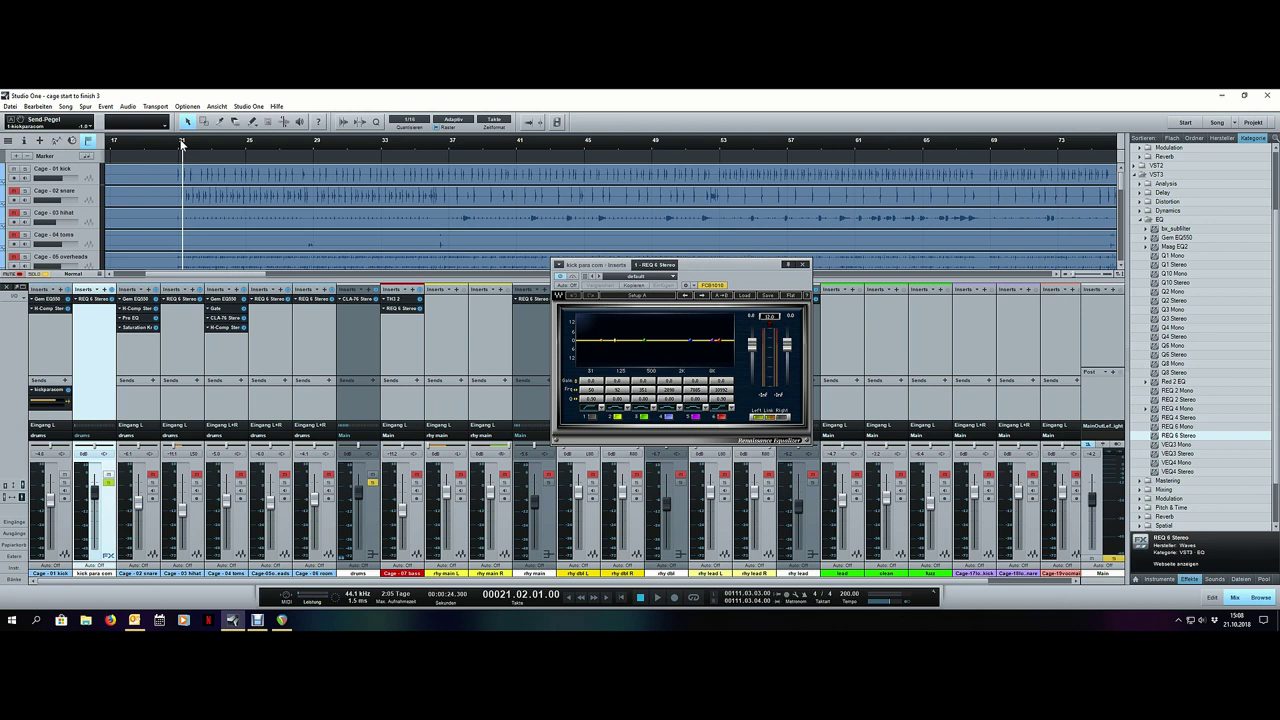
click(726, 409)
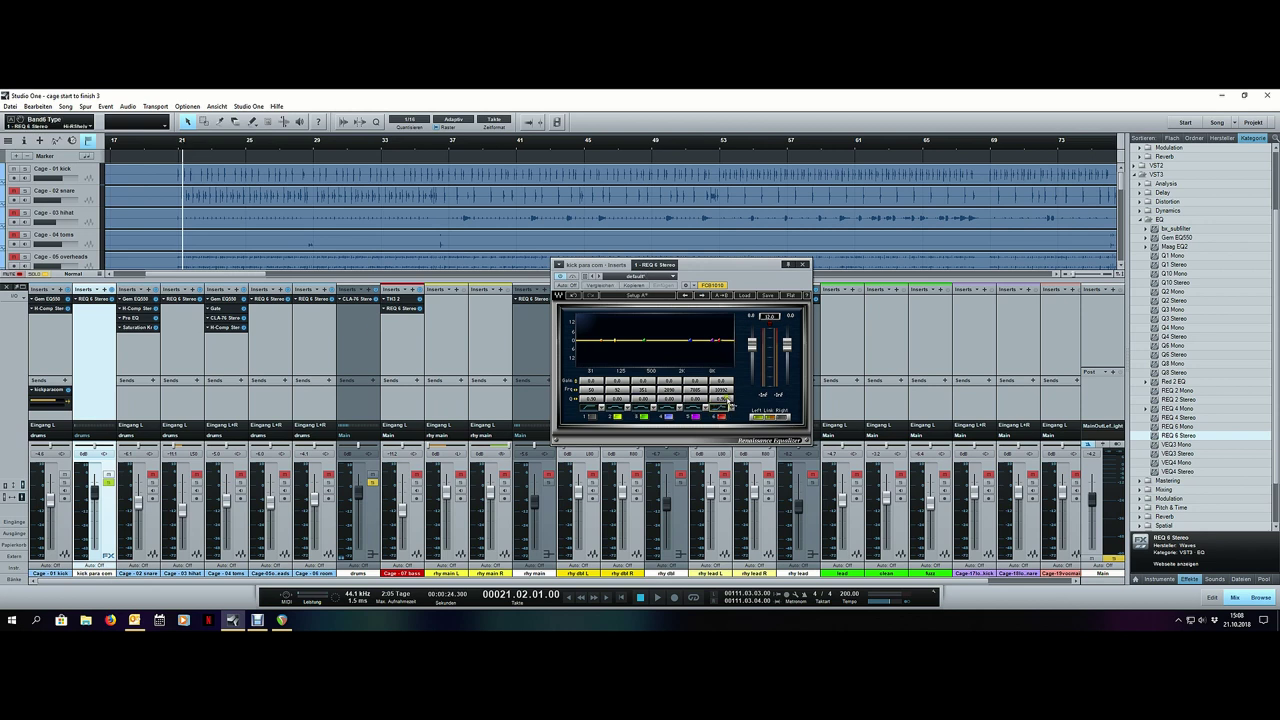
key(space)
mouse_move(722, 381)
mouse_down()
mouse_move(725, 321)
mouse_move(710, 392)
mouse_up()
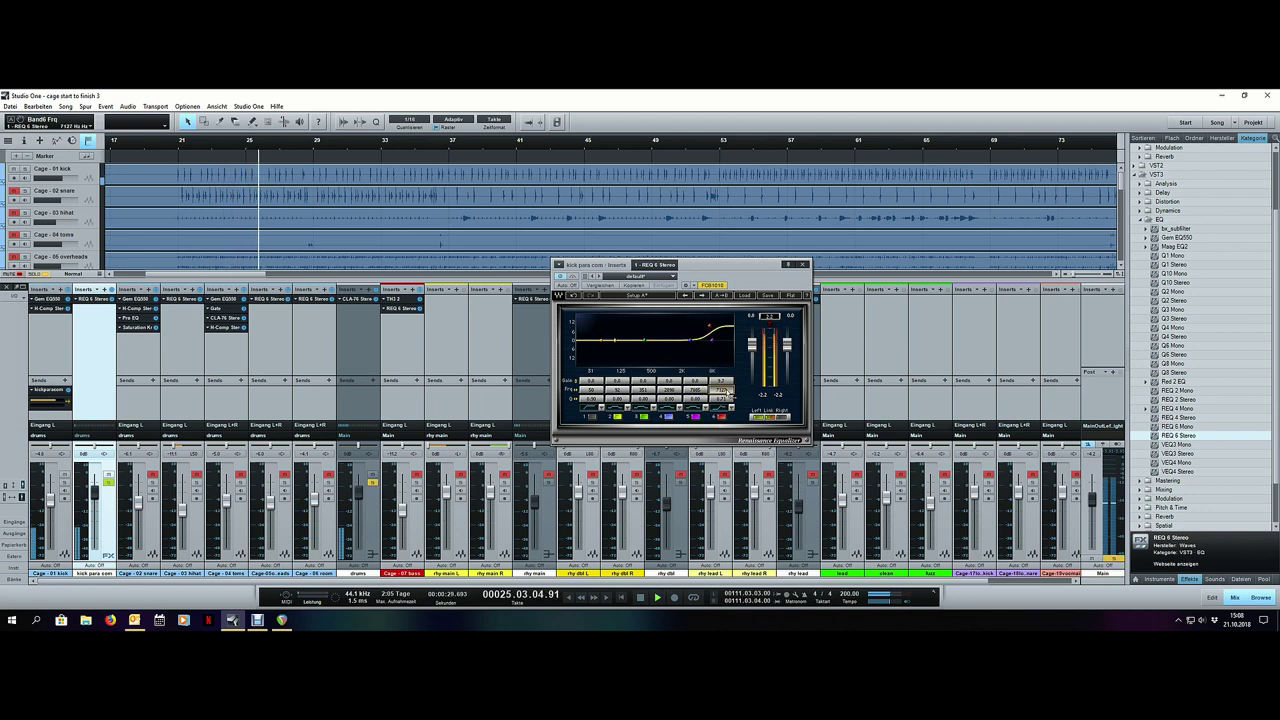
Step: Insert the PreSonus Compressor after the REQ 6 on the kick para com channel
double_click(1161, 221)
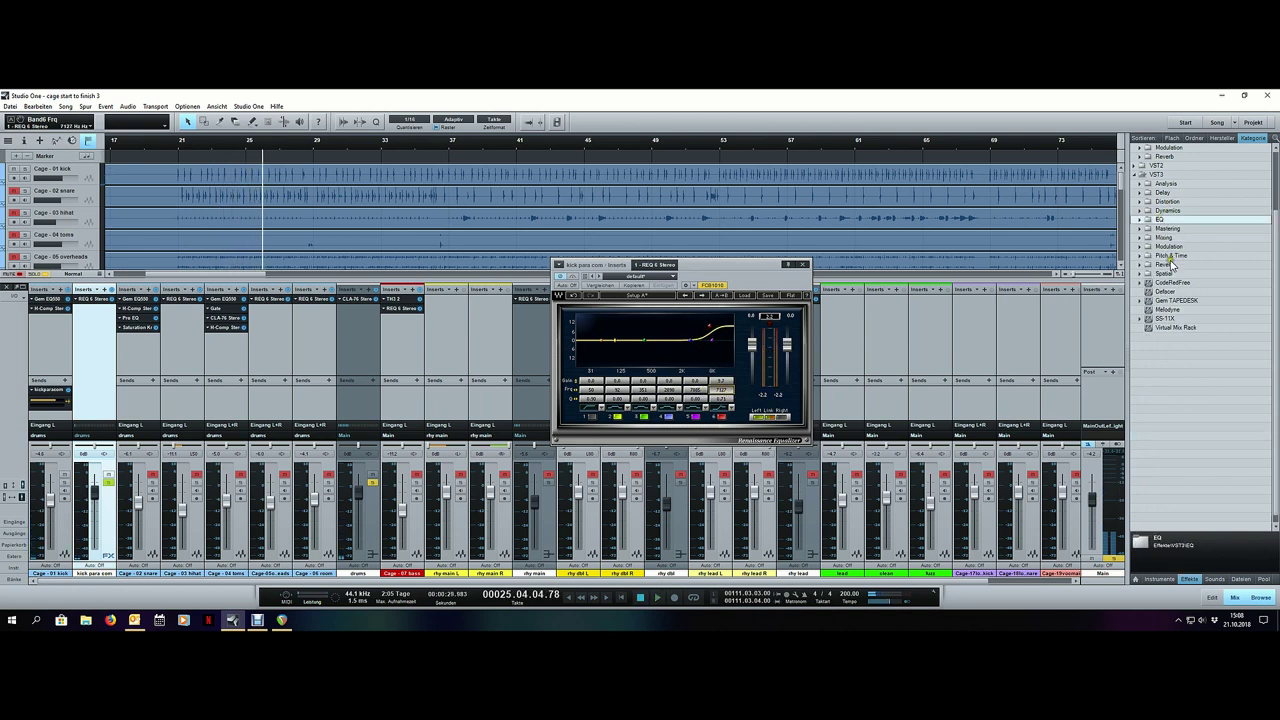
click(802, 265)
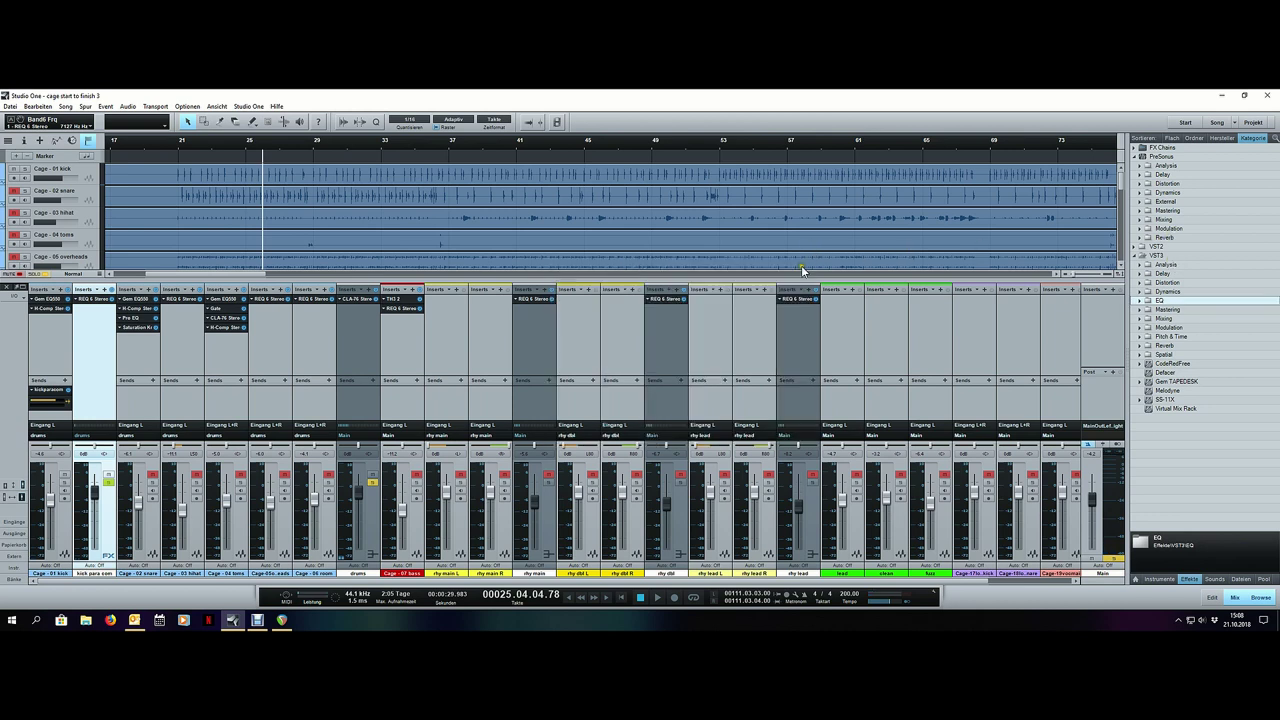
double_click(1167, 194)
drag(1181, 205, 104, 333)
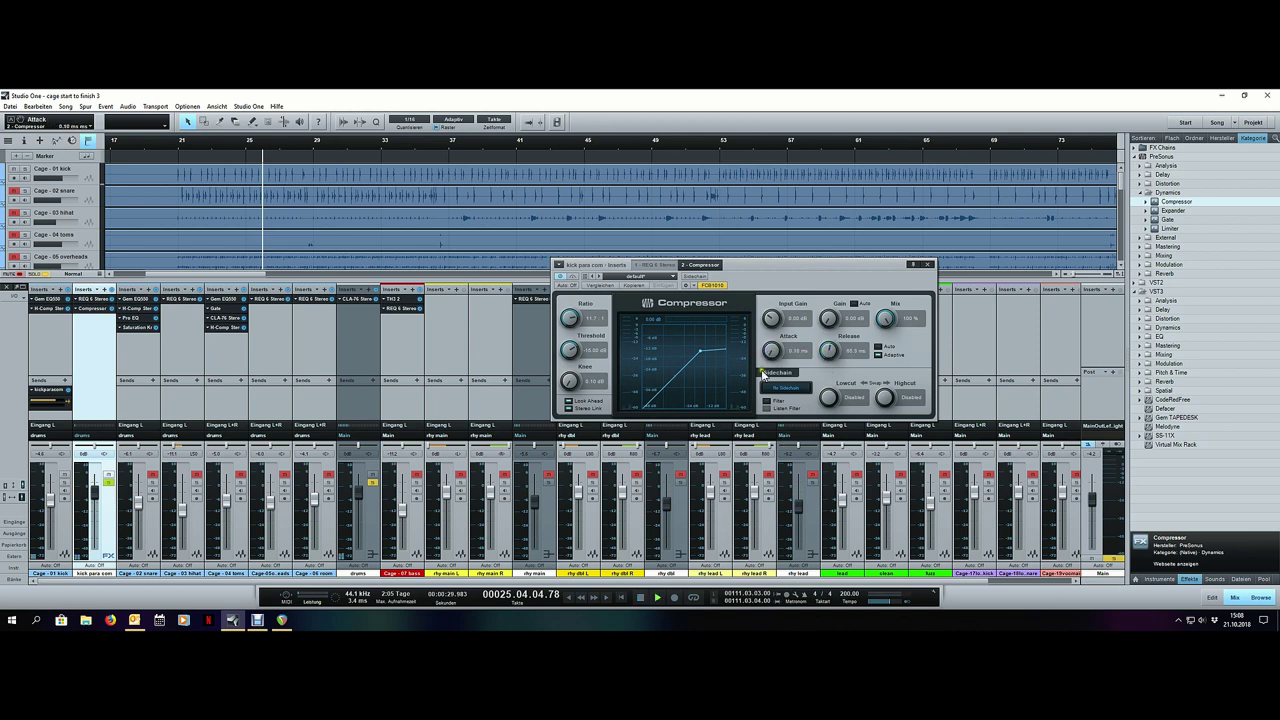
Step: Set the kick para com Compressor's threshold to about -22.4 dB and lengthen its attack during playback
drag(568, 348, 569, 362)
drag(769, 353, 769, 291)
drag(570, 350, 570, 347)
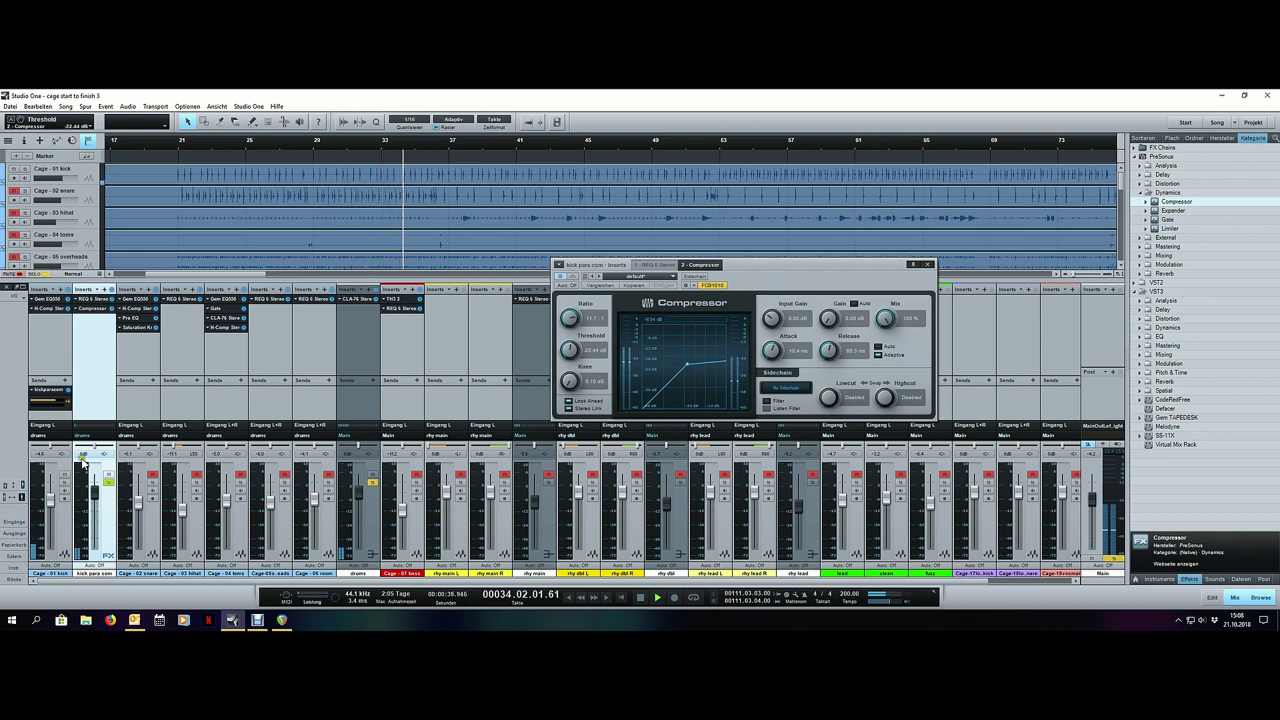
key(space)
Step: Pull the kick para com fader fully down, play the full mix from bar 21 and blend the channel in underneath it
drag(94, 488, 105, 593)
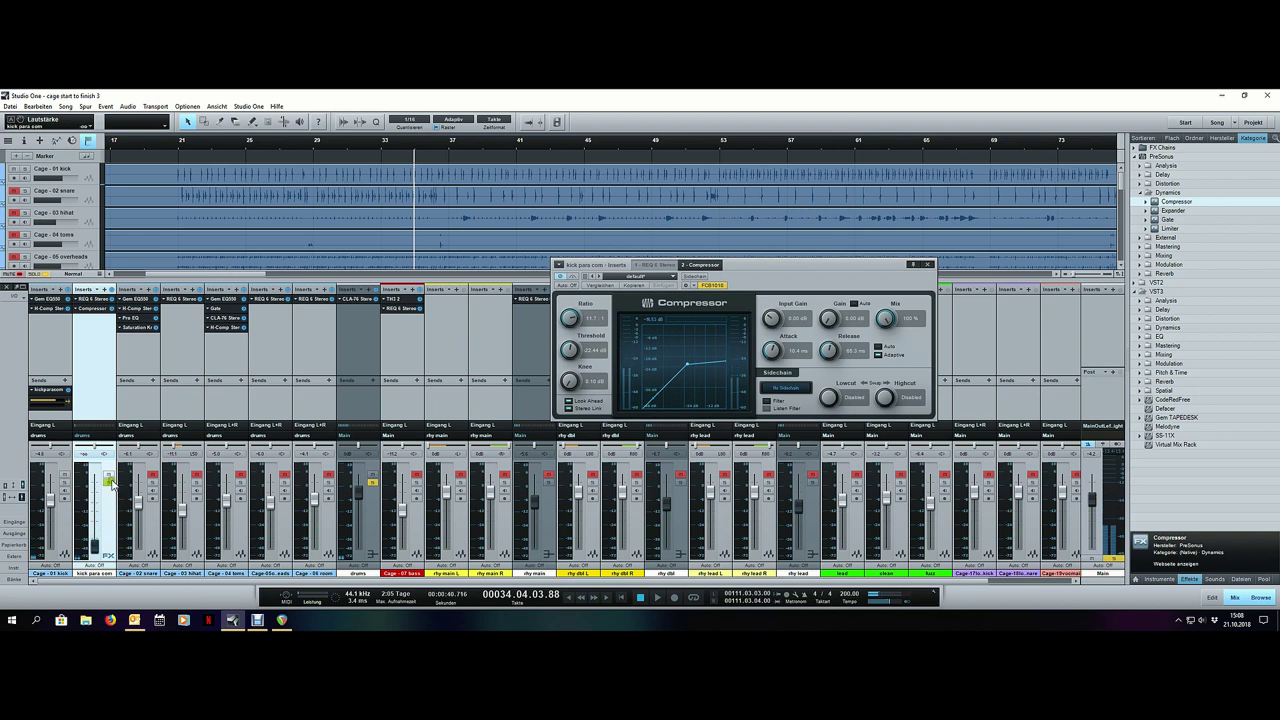
click(182, 146)
key(space)
drag(94, 552, 96, 504)
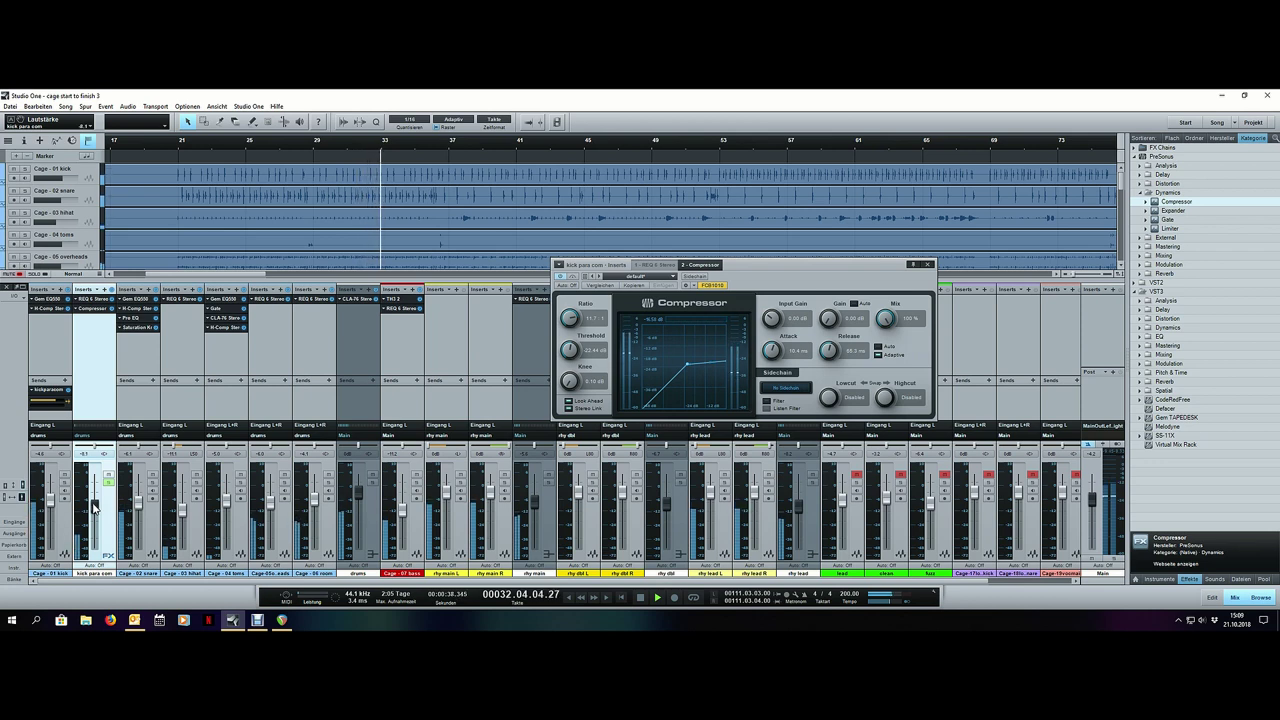
click(926, 265)
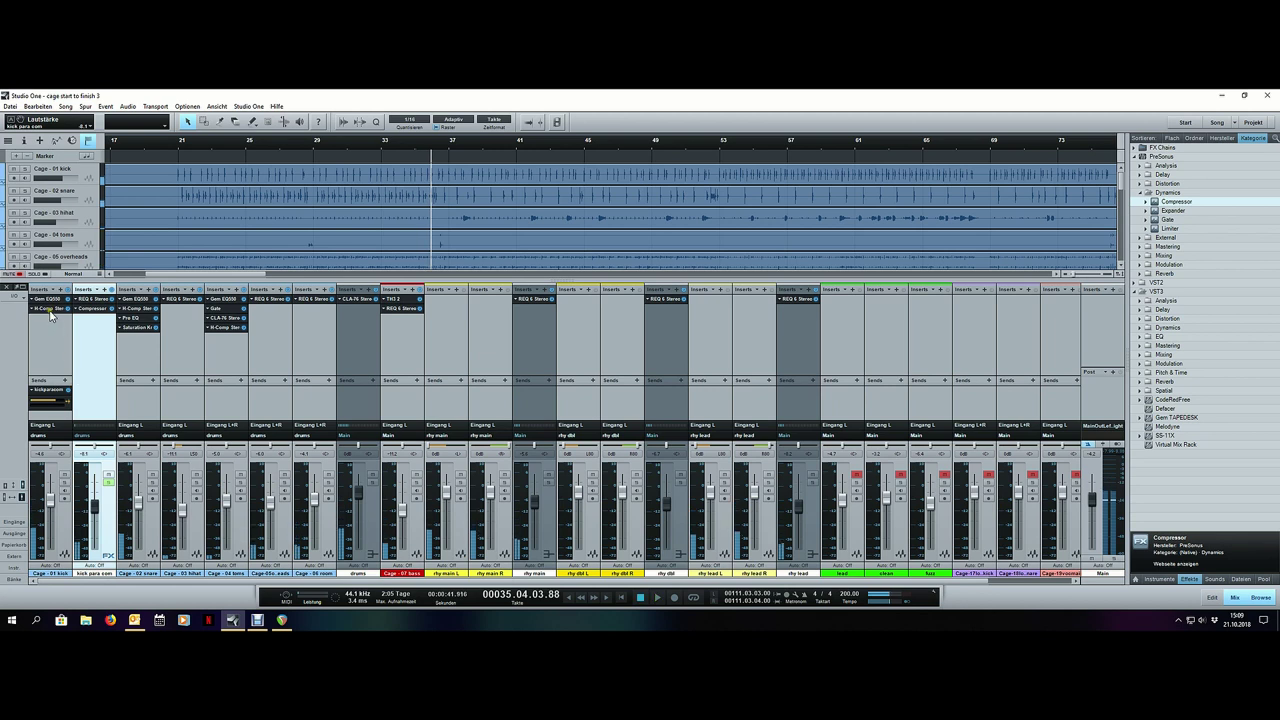
Step: Insert the VST3 REQ 6 Stereo equalizer after the H-Comp on the kick channel
click(1158, 191)
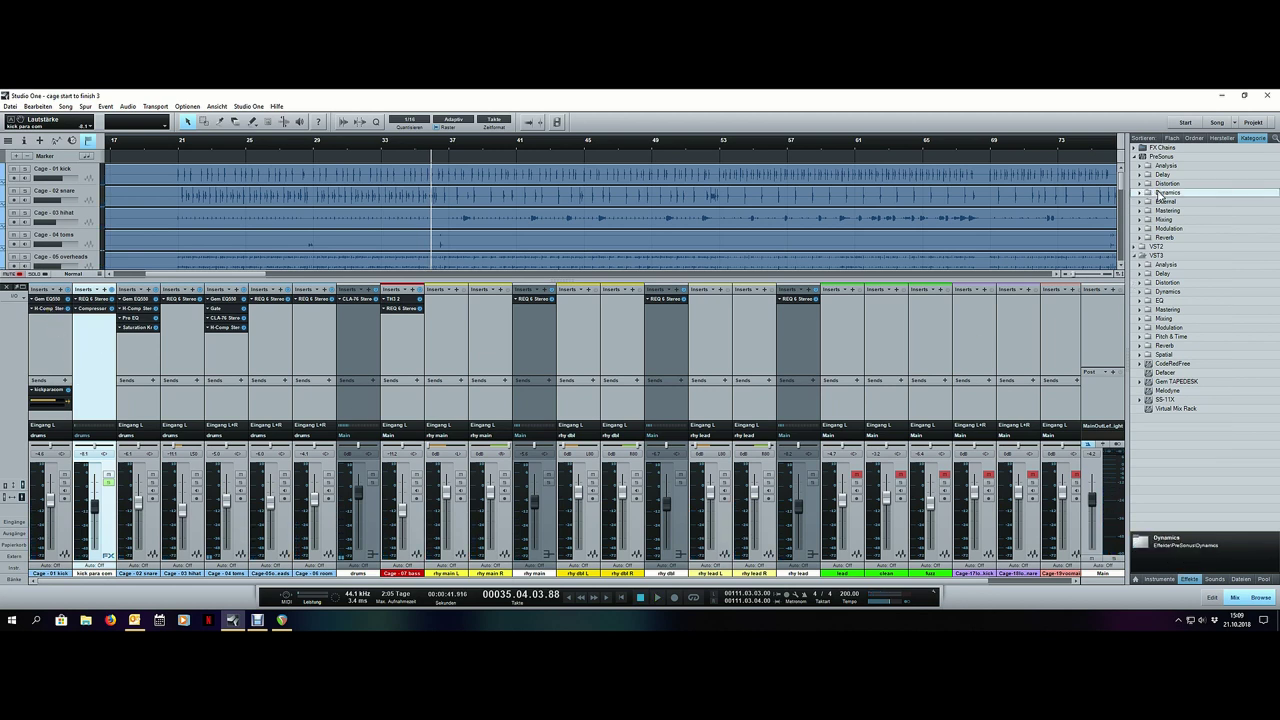
click(1176, 302)
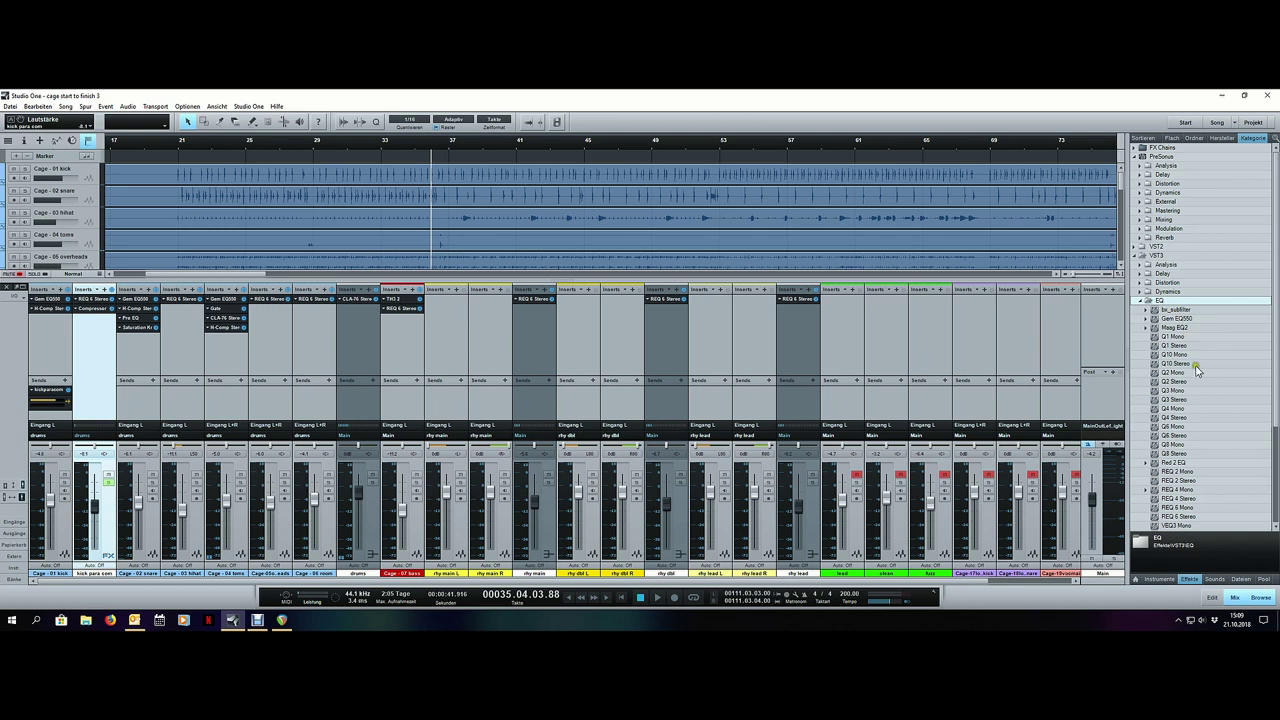
scroll(1198, 370, down, 3)
drag(1180, 437, 52, 318)
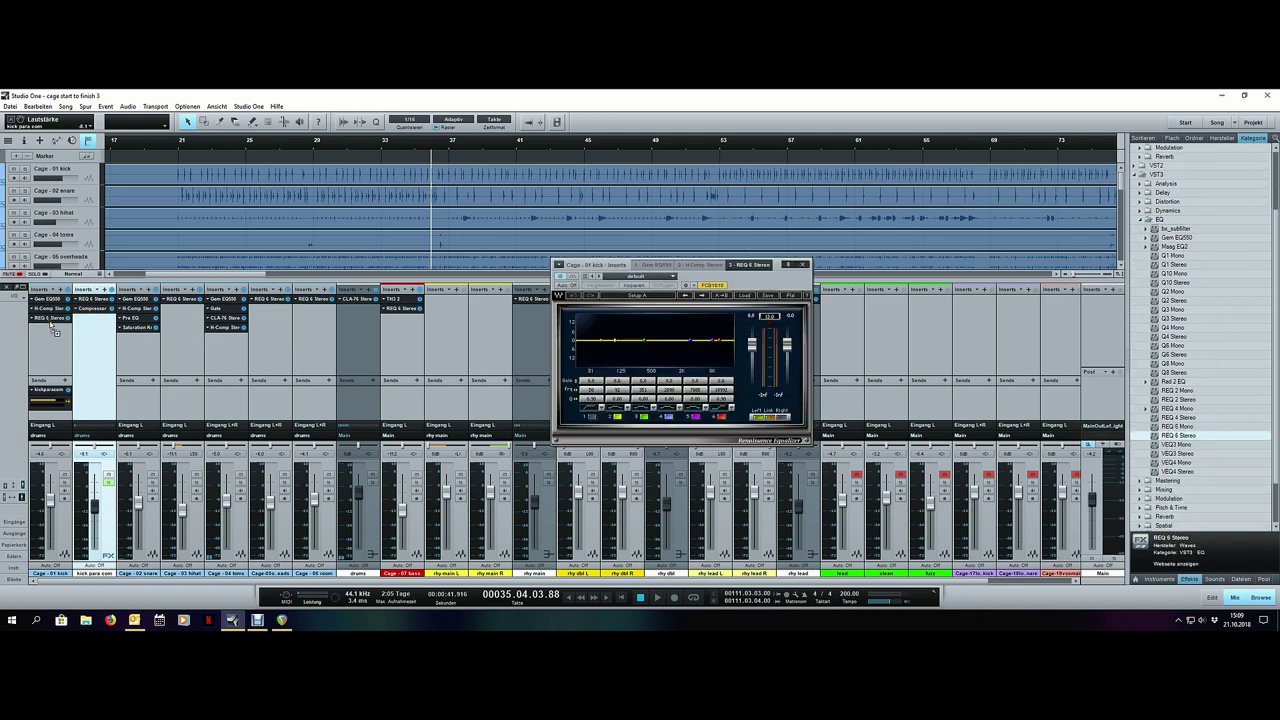
click(1160, 220)
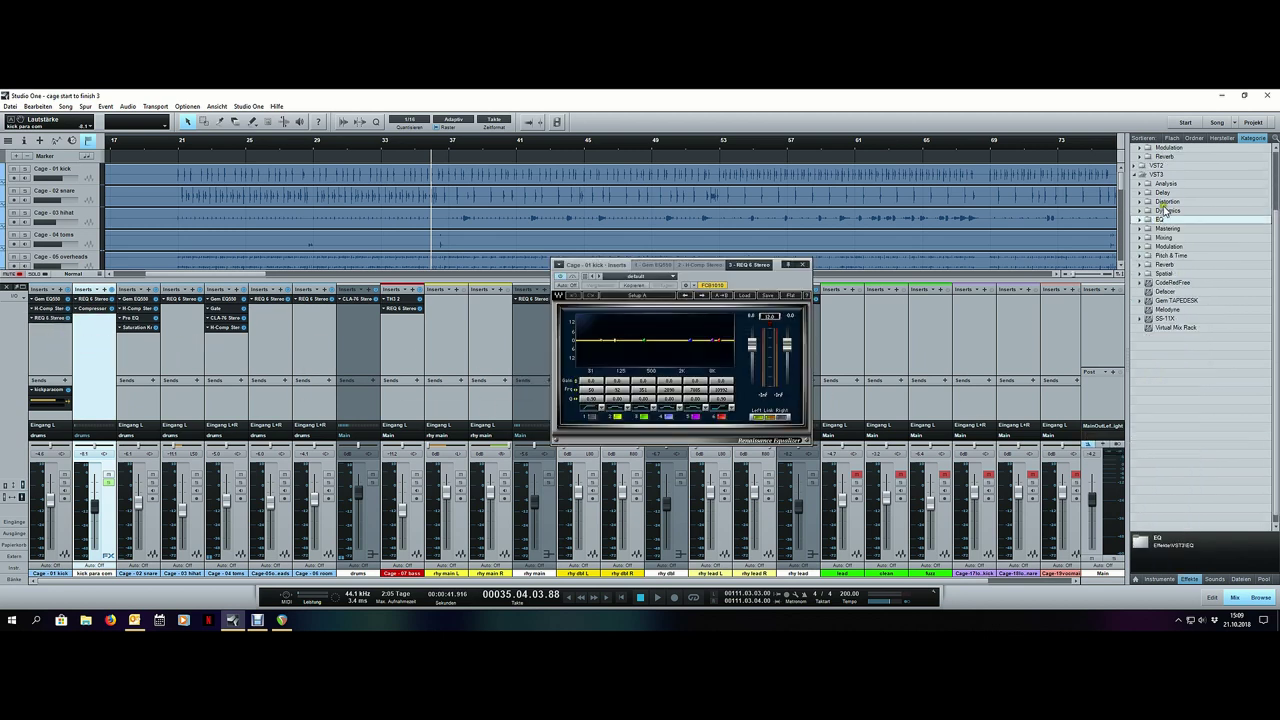
Step: Cut band 3 around 135 Hz in the kick's REQ 6 and boost band 2 by 2.1 dB during playback
click(57, 519)
key(space)
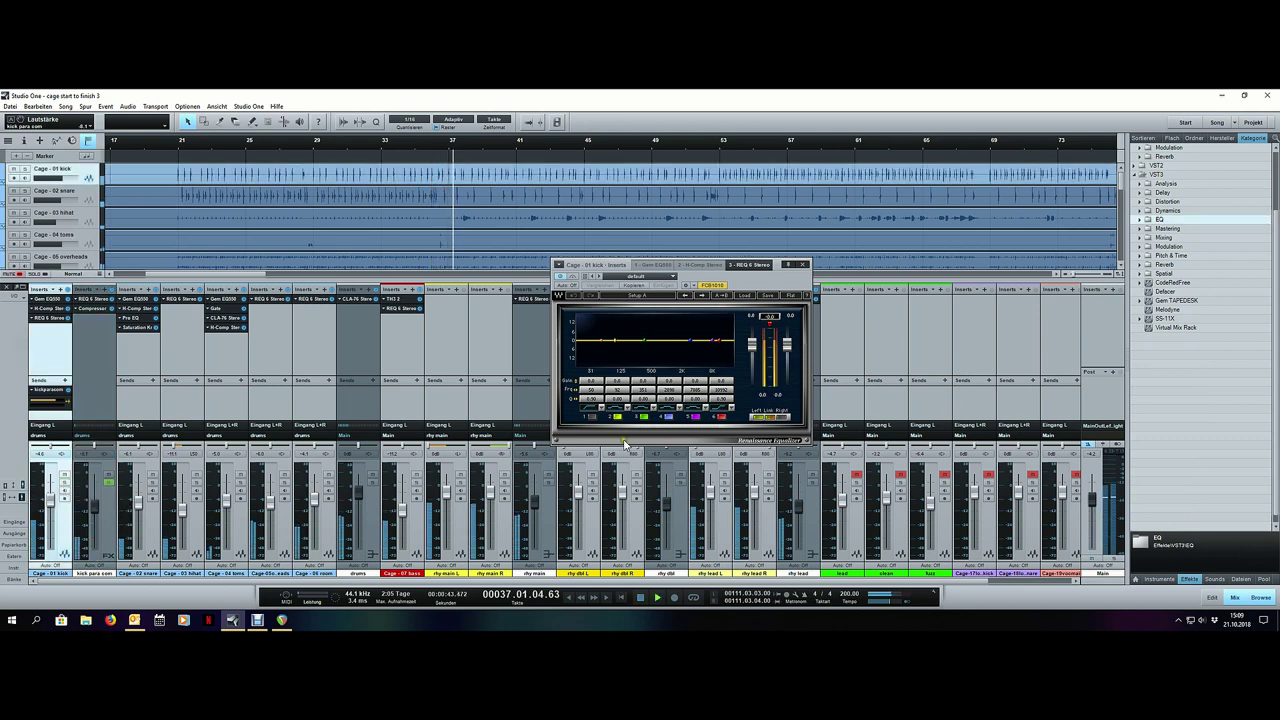
drag(600, 390, 649, 394)
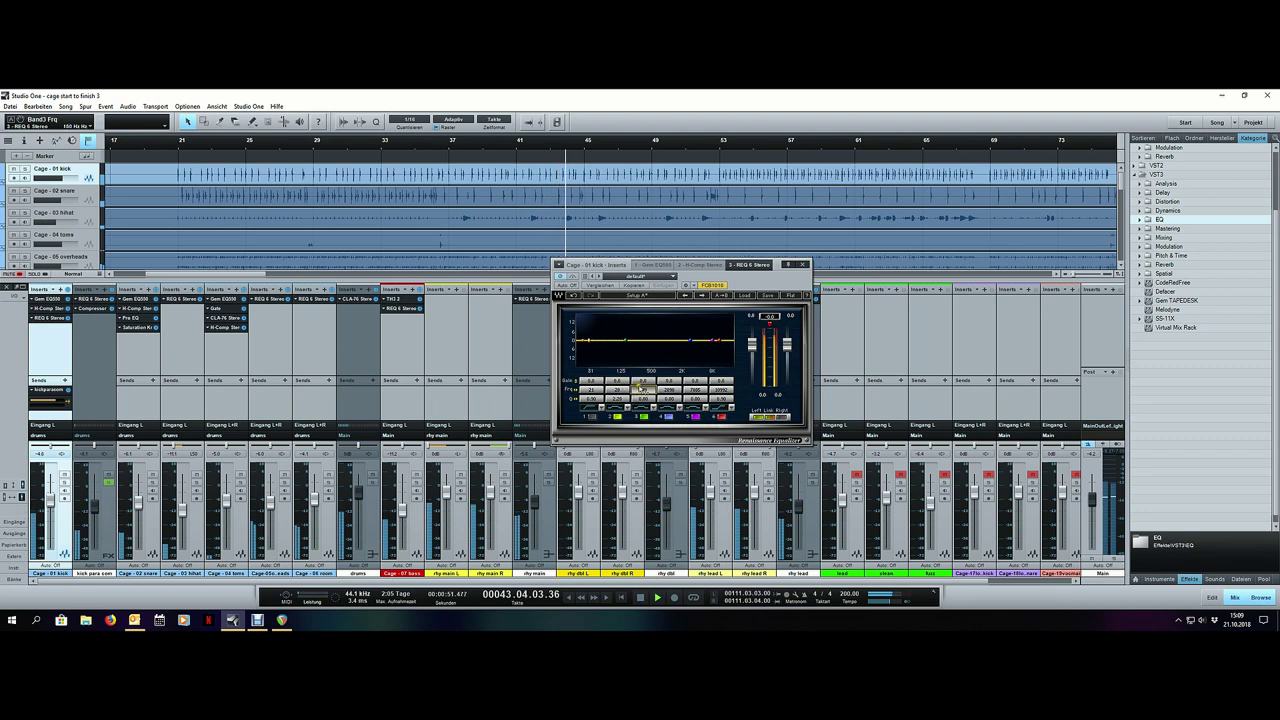
drag(644, 381, 645, 465)
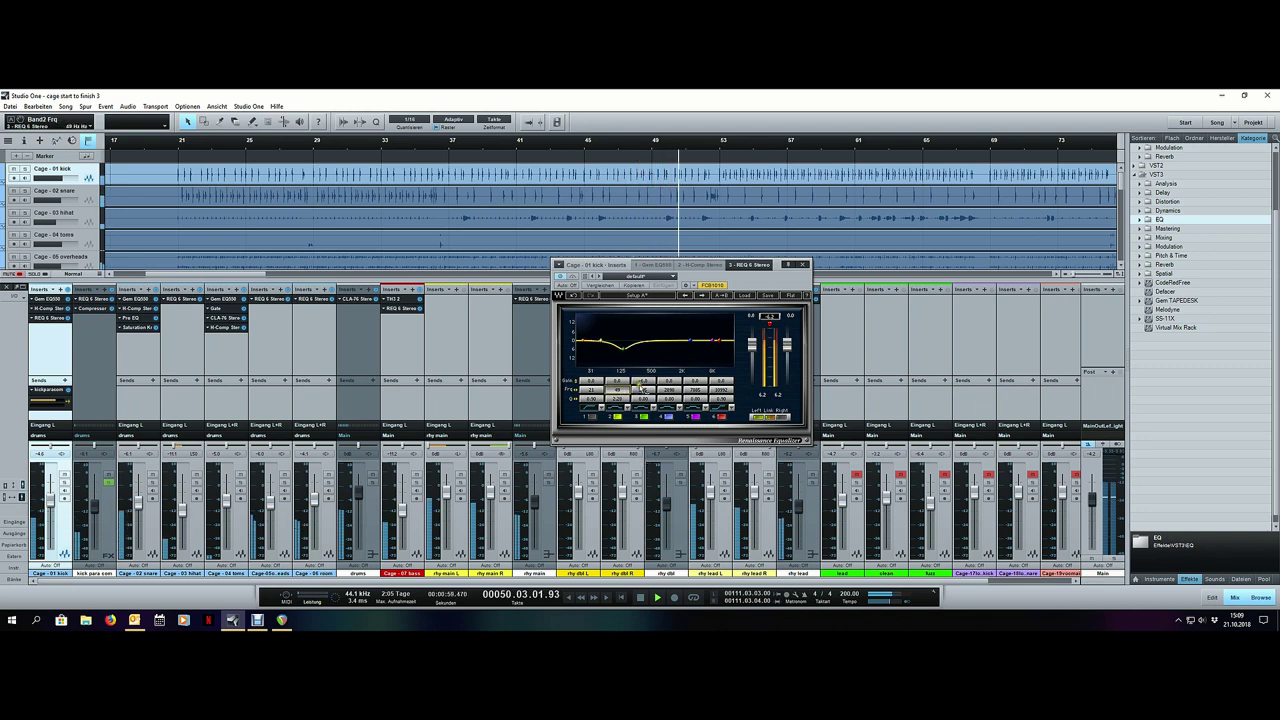
mouse_move(618, 404)
mouse_down()
mouse_move(617, 363)
mouse_move(621, 384)
mouse_up()
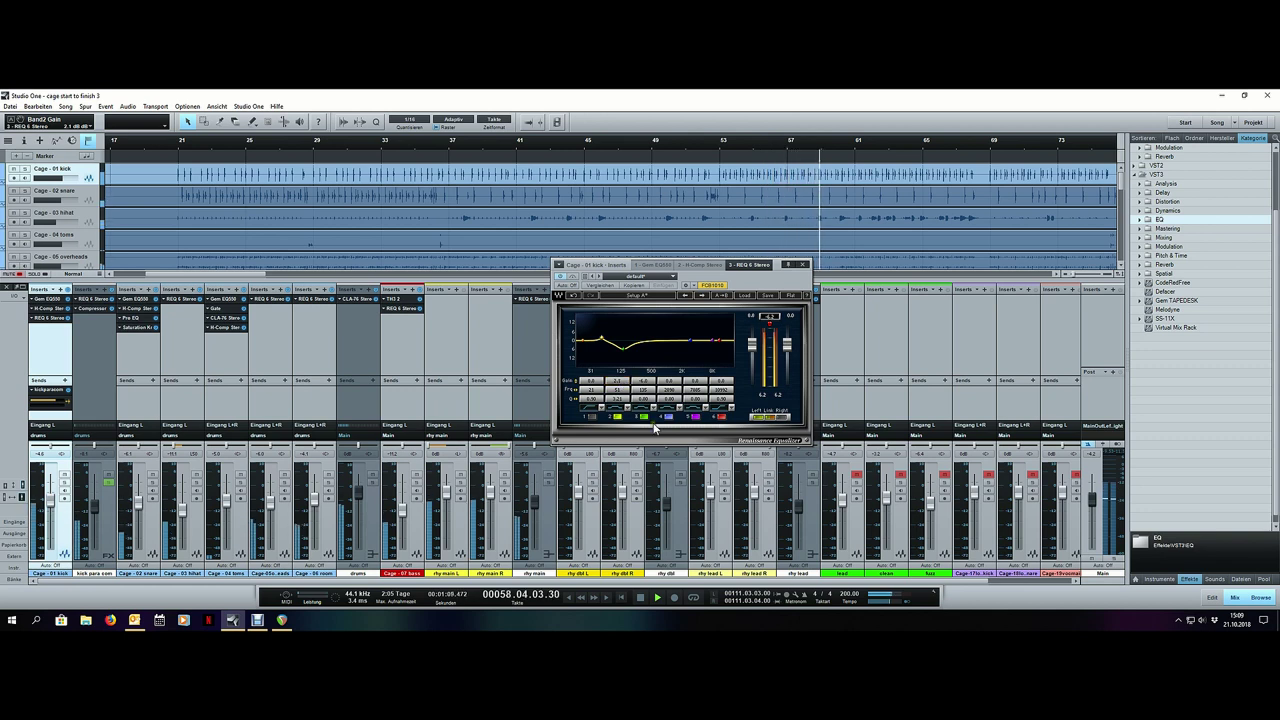
key(space)
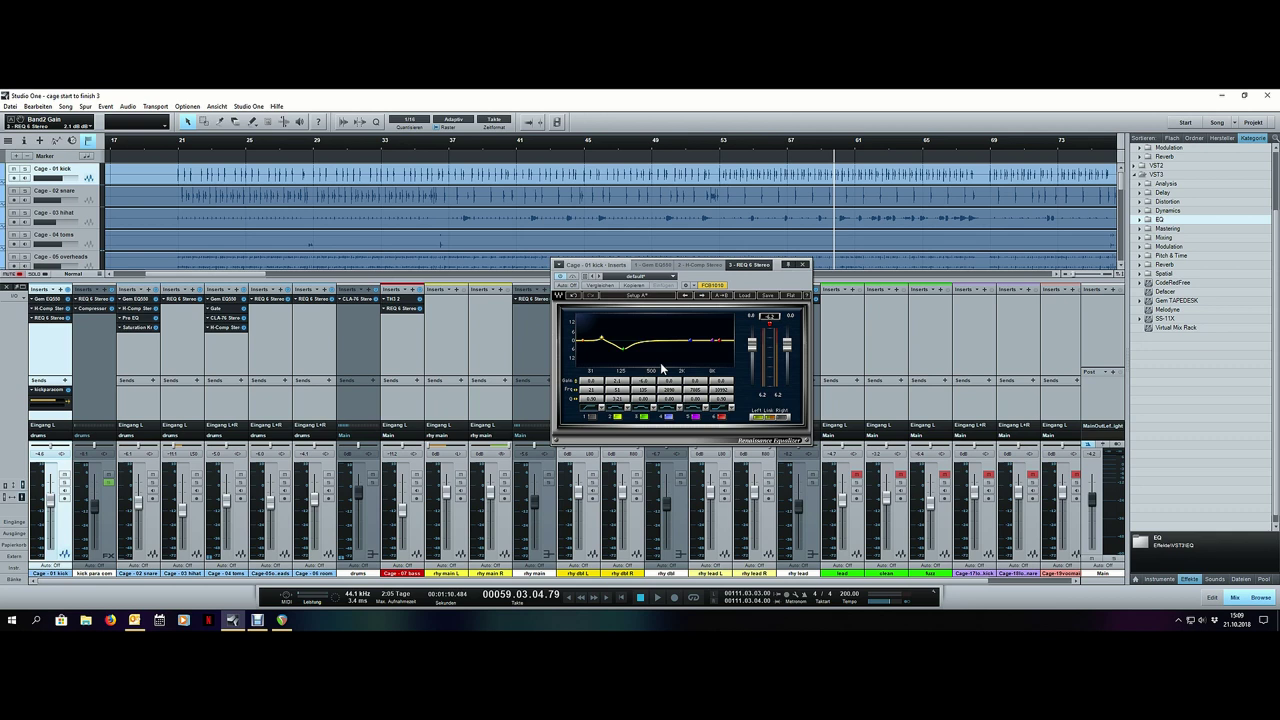
Step: Refine the kick's REQ 6 by moving the band 3 cut to 163 Hz and raising band 2 to 2.5 dB
scroll(391, 142, down, 3)
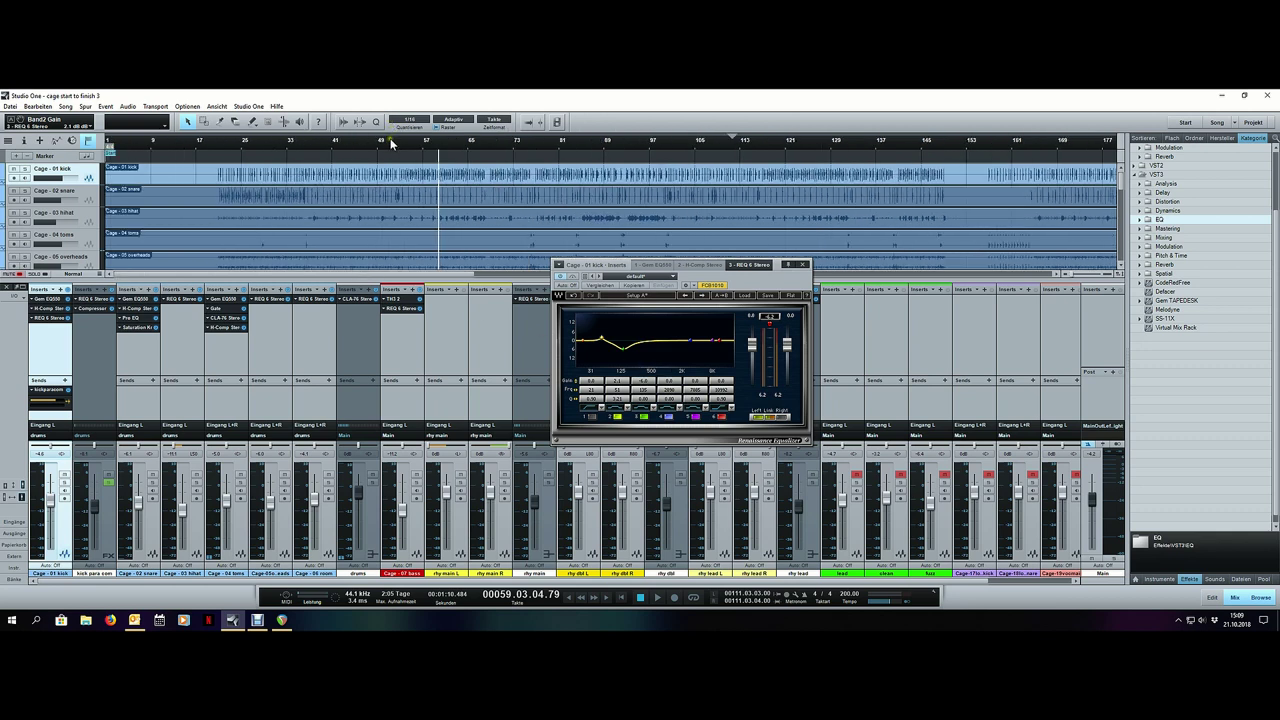
key(space)
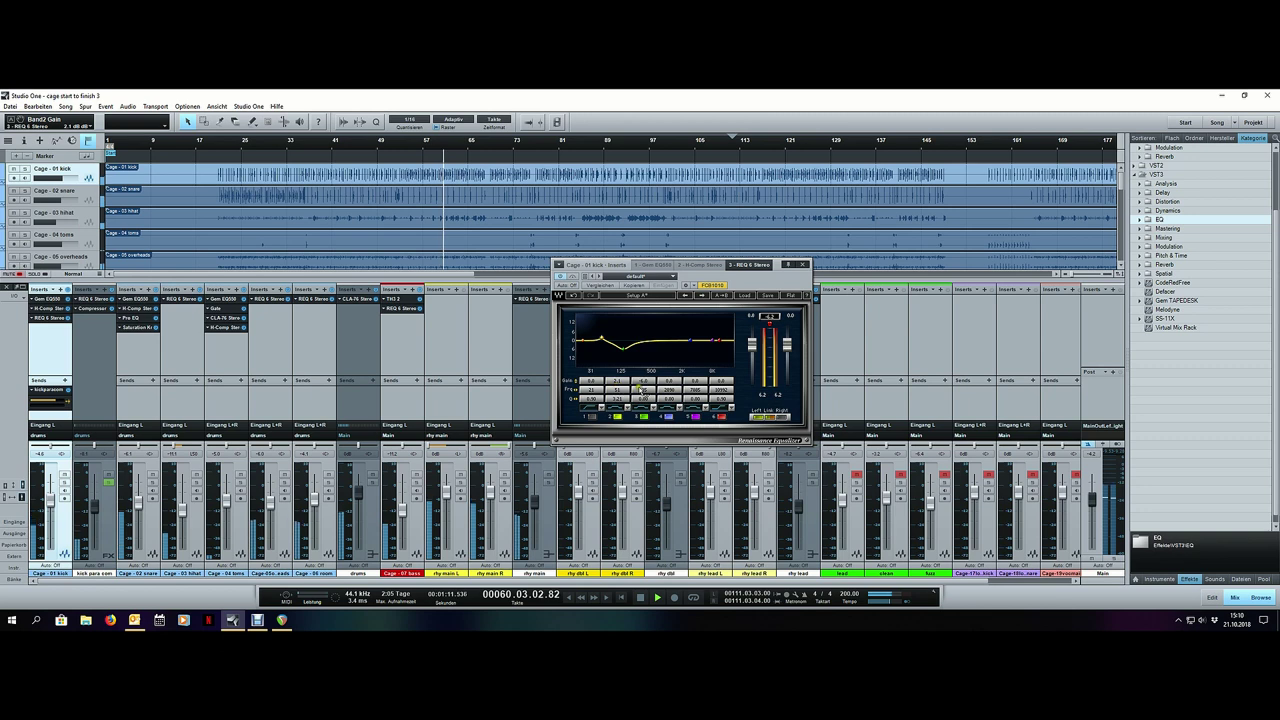
mouse_move(648, 390)
mouse_down()
mouse_move(635, 324)
mouse_move(634, 410)
mouse_move(631, 380)
mouse_up()
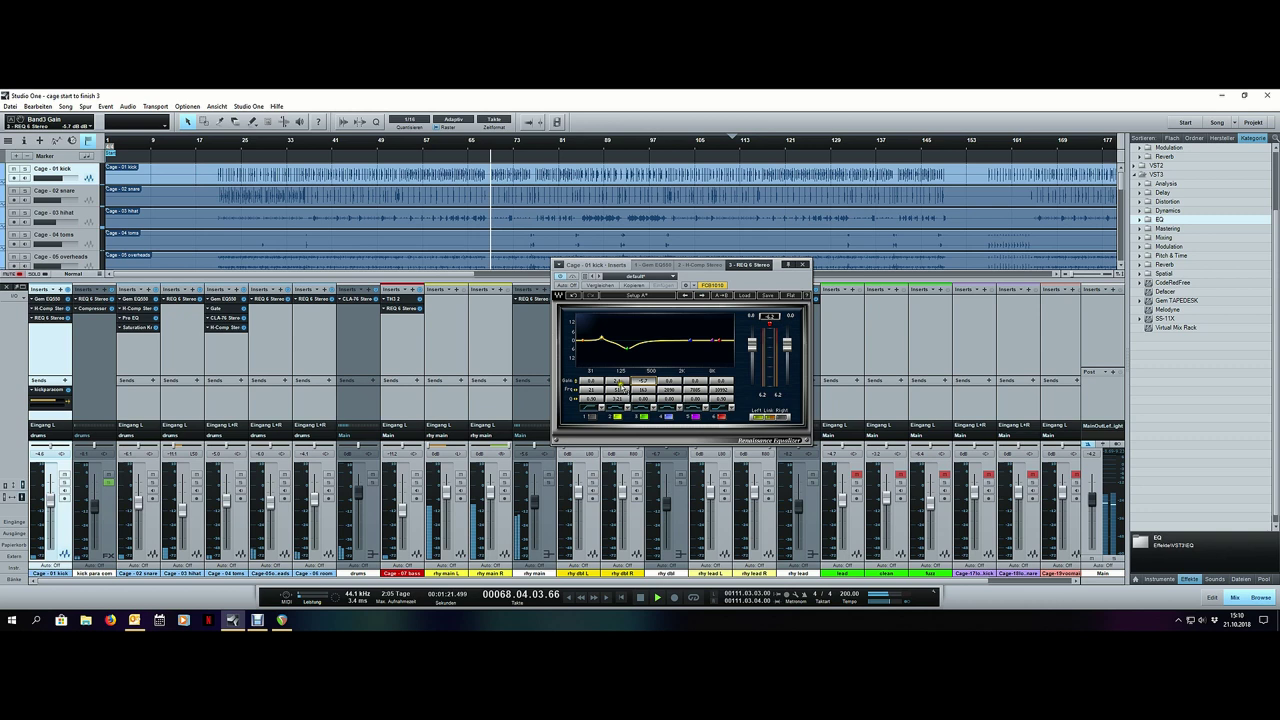
click(619, 381)
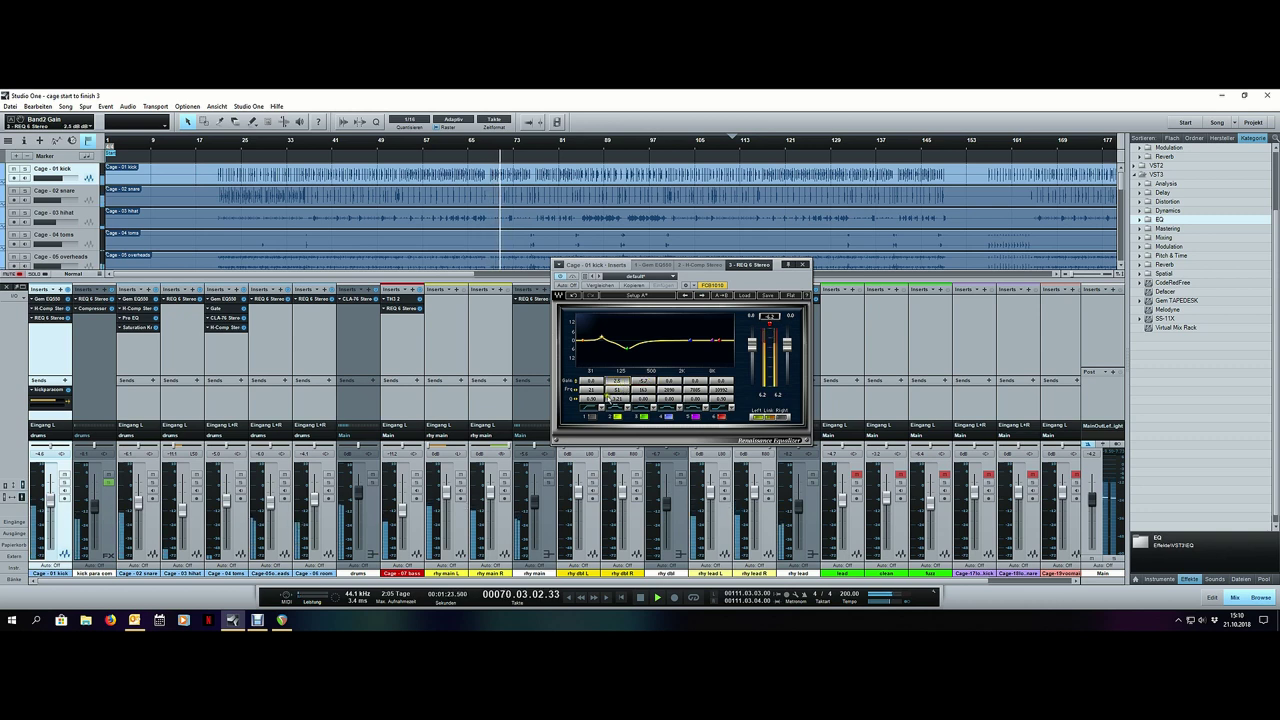
Step: Enable band 1 as a low roll-off at 30 Hz with Q 1.00 in the kick's REQ 6 and set band 2's Q to 1.64
click(591, 416)
drag(593, 402, 595, 399)
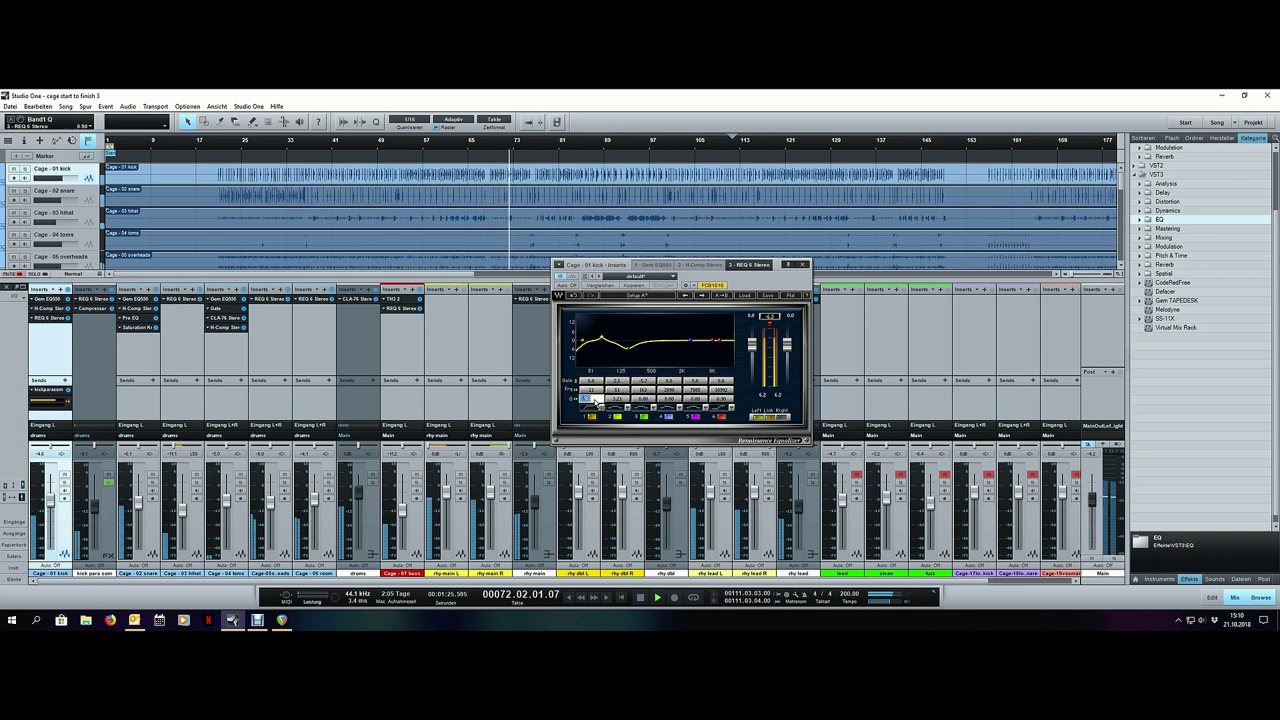
scroll(602, 392, up, 5)
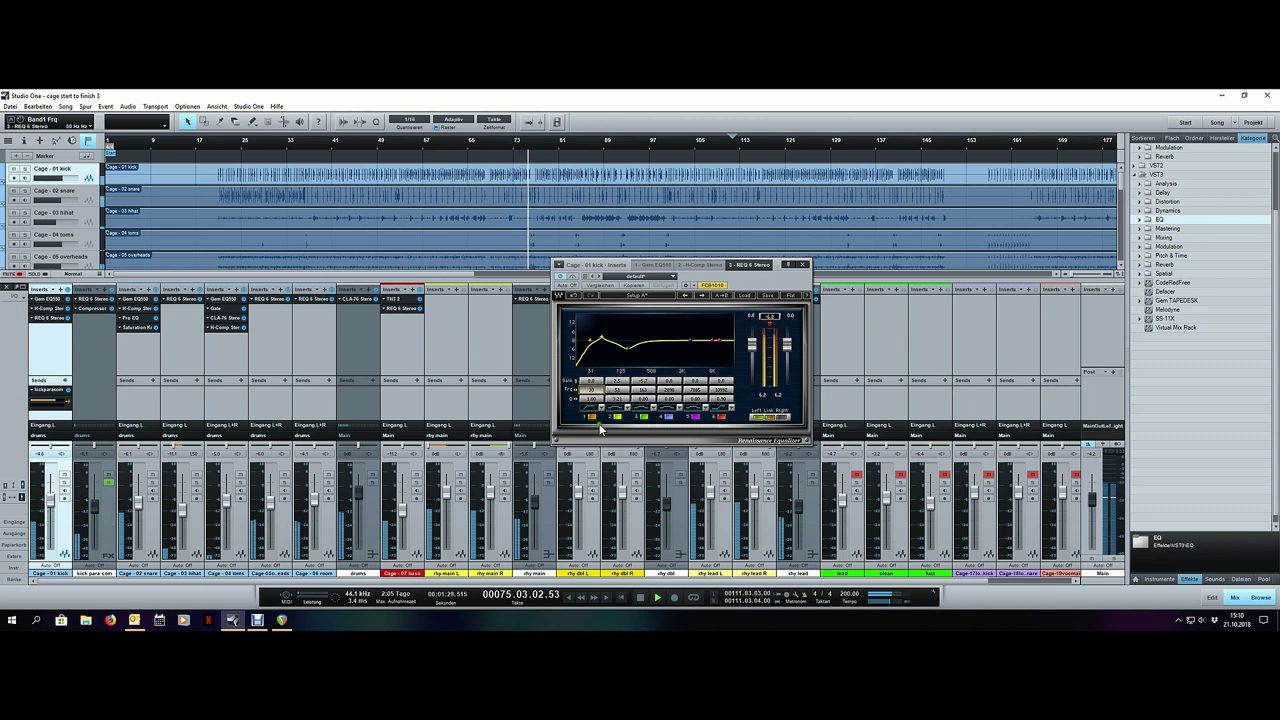
scroll(626, 401, down, 5)
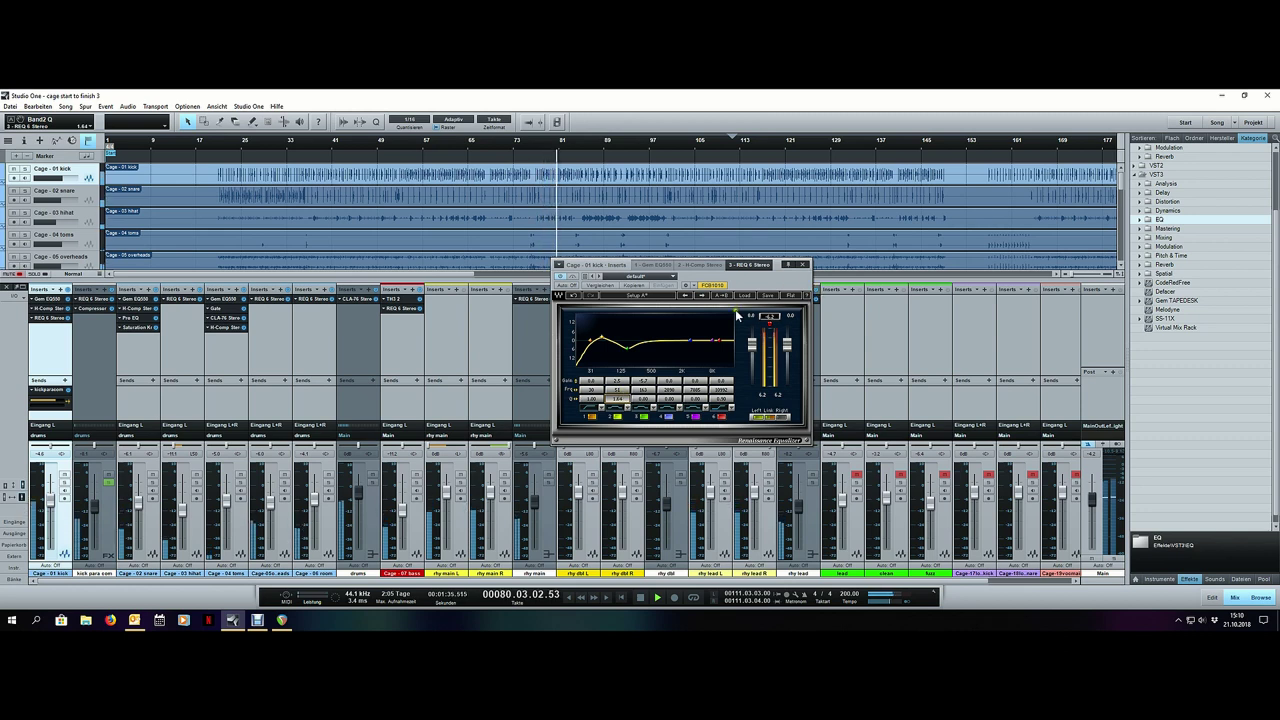
click(801, 265)
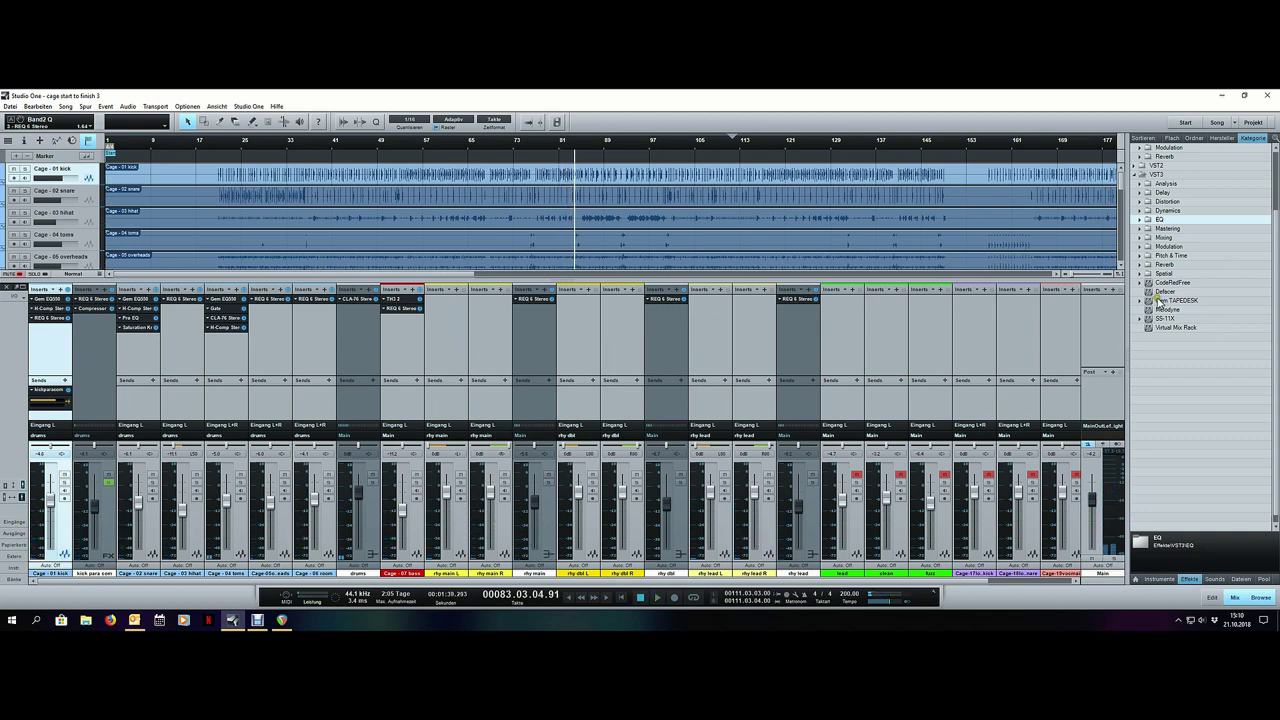
Step: Create a send with a new IR-L full Stereo reverb FX channel on the snare channel
click(233, 362)
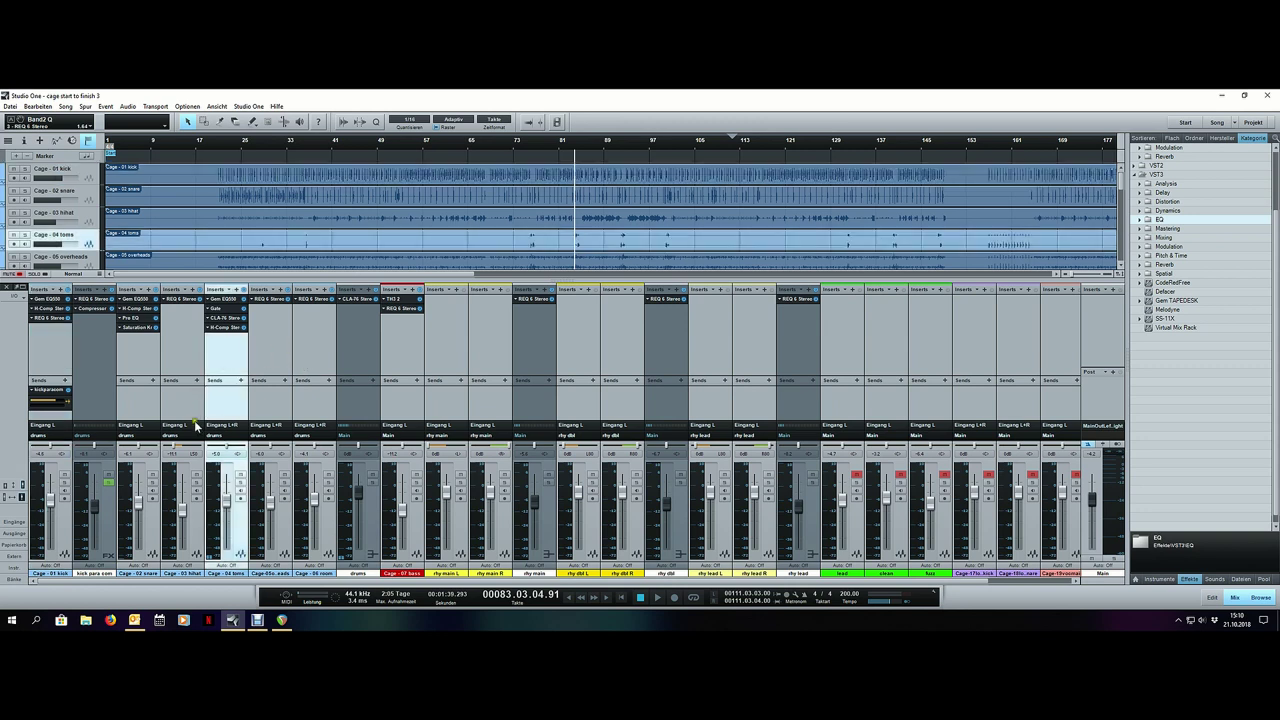
click(140, 384)
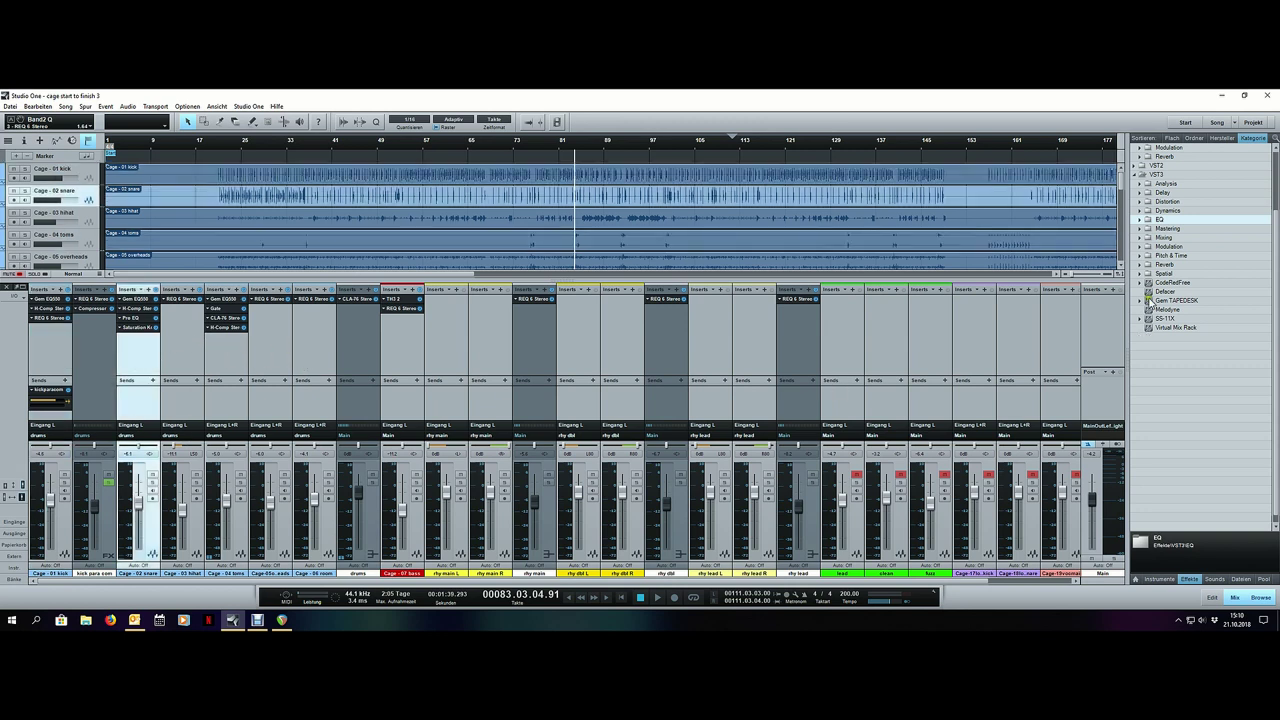
scroll(1184, 258, up, 3)
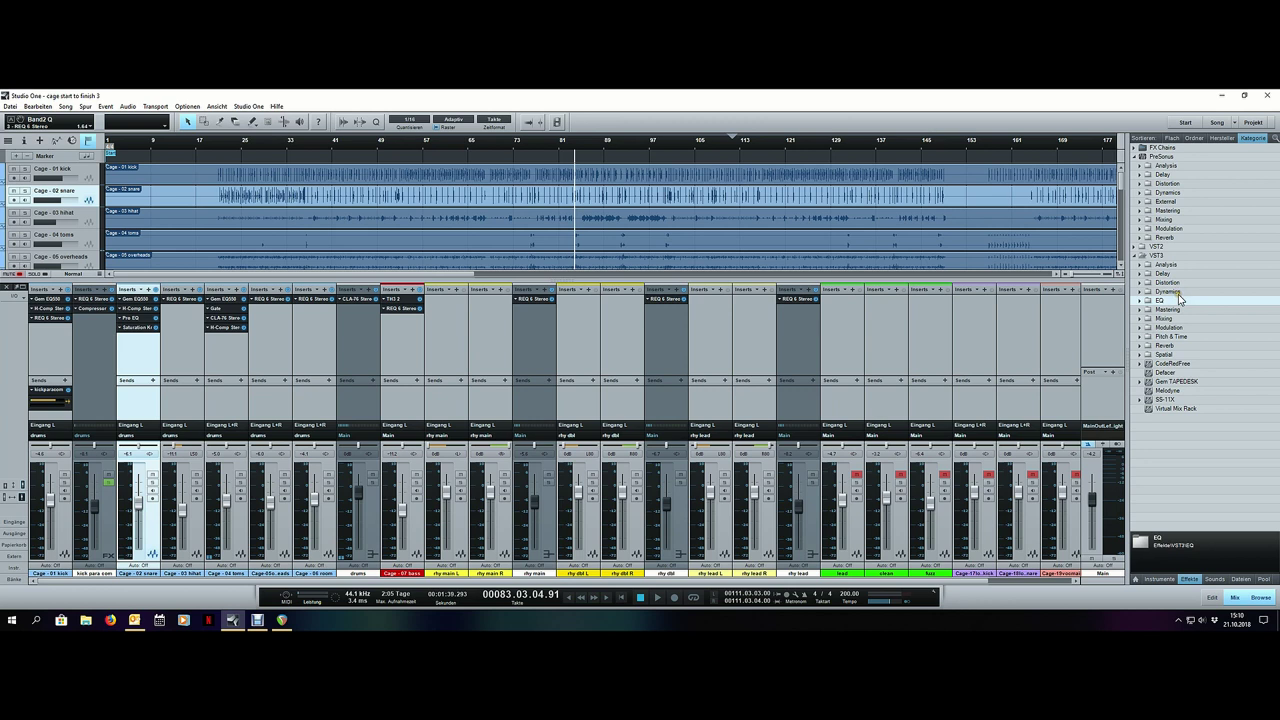
double_click(1168, 347)
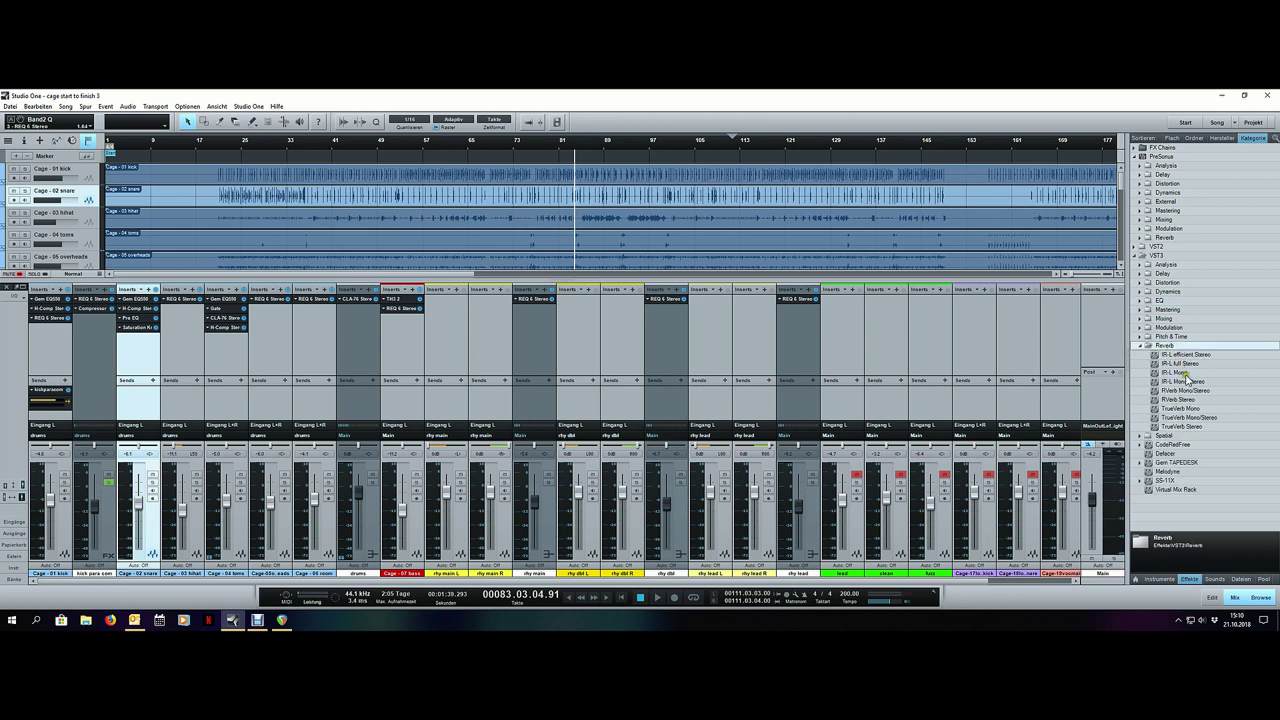
drag(1188, 364, 145, 405)
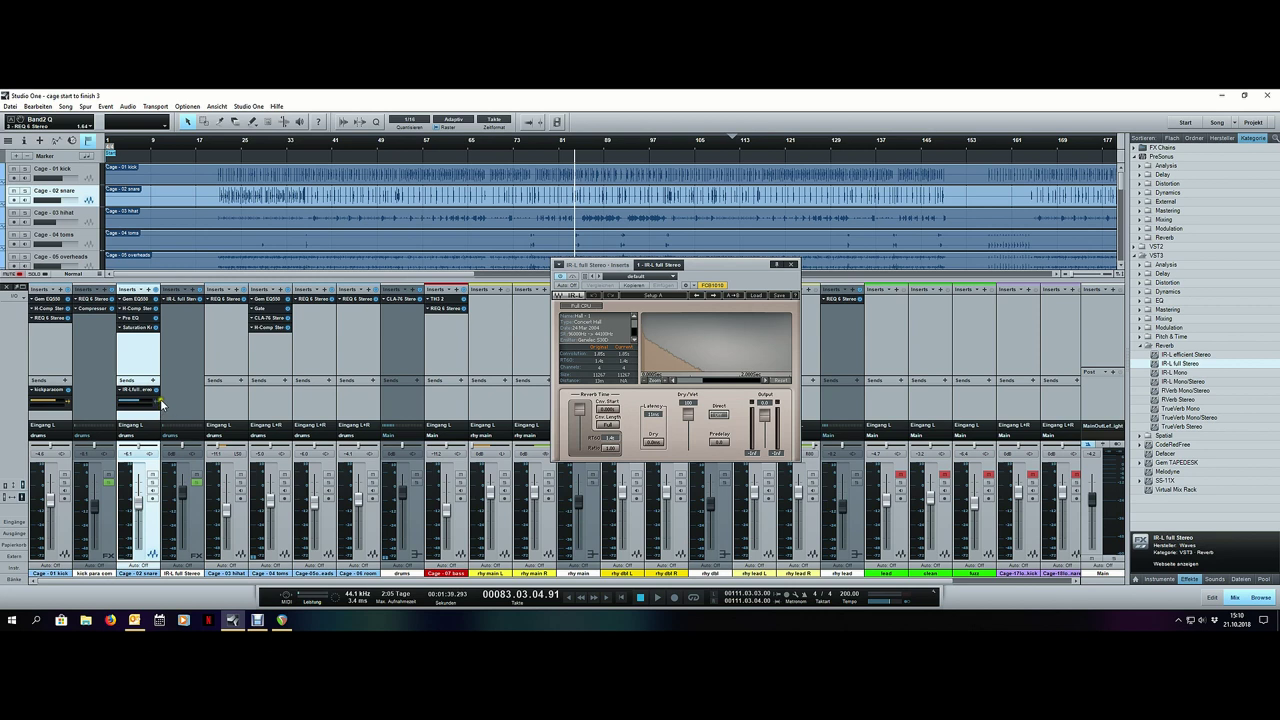
Step: Load the Plate-1 impulse response with reset in the snare's IR-L reverb and shorten its reverb time during soloed playback
click(198, 484)
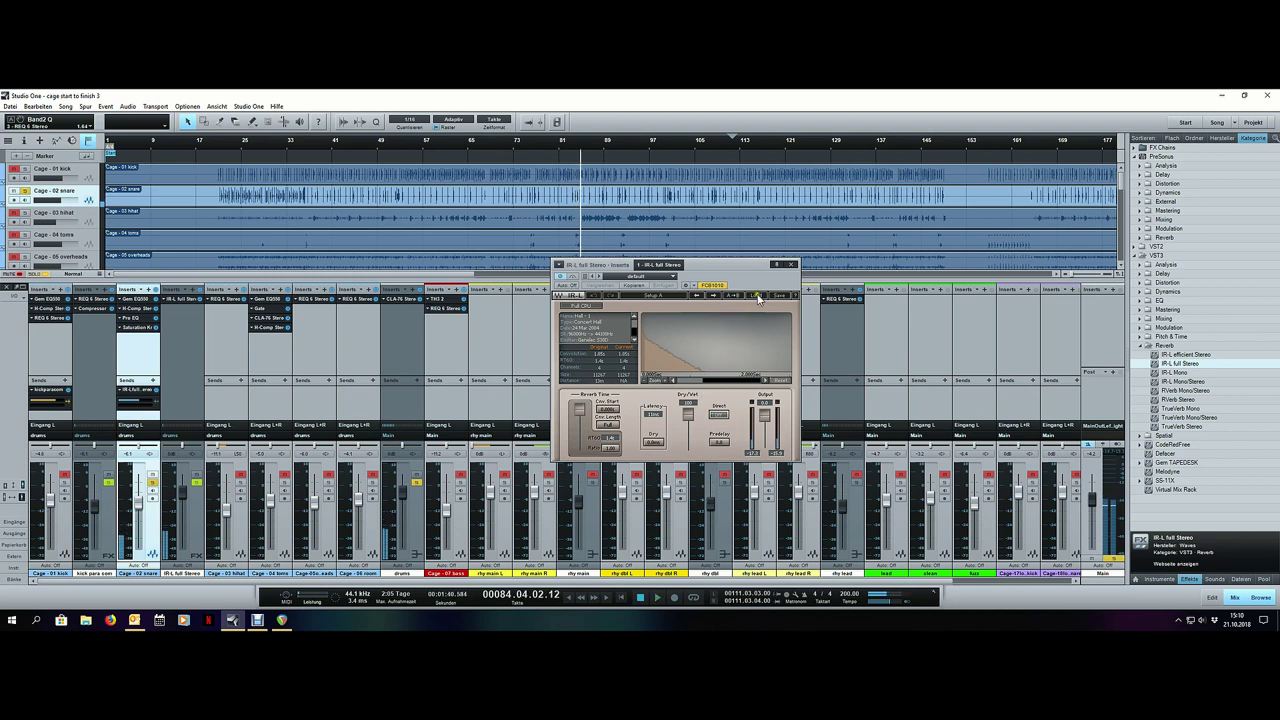
mouse_move(849, 360)
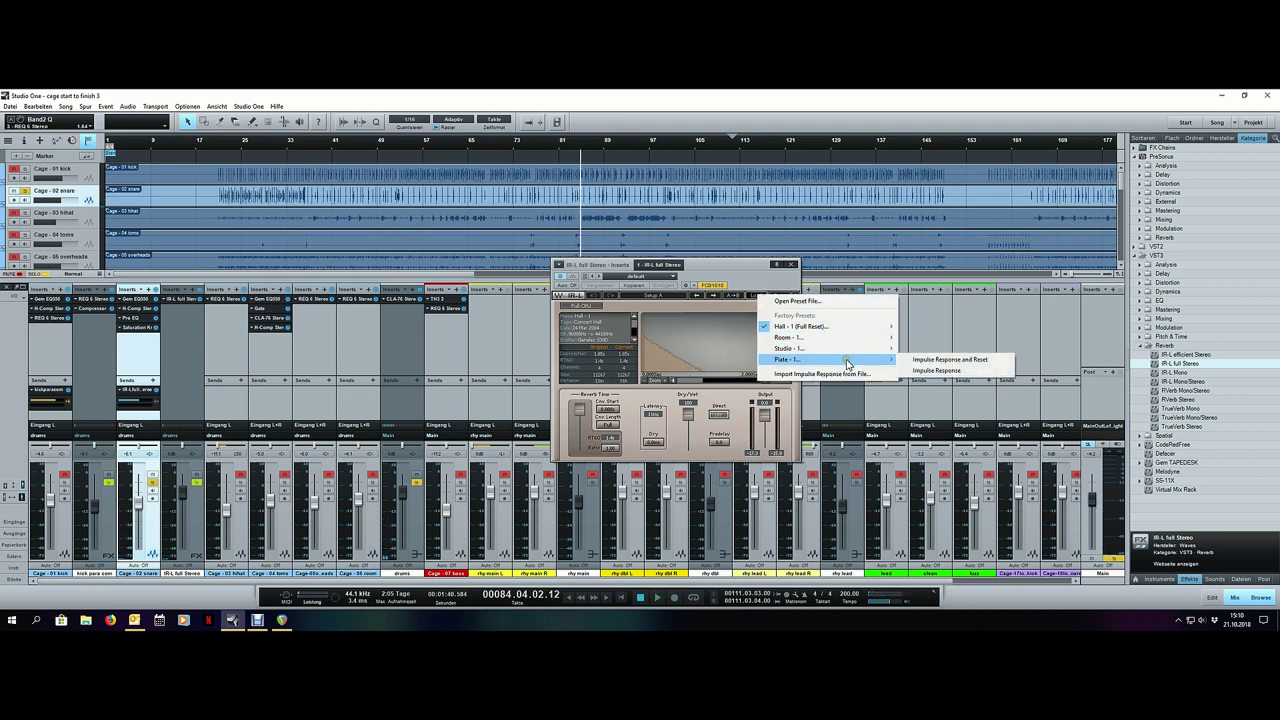
click(921, 359)
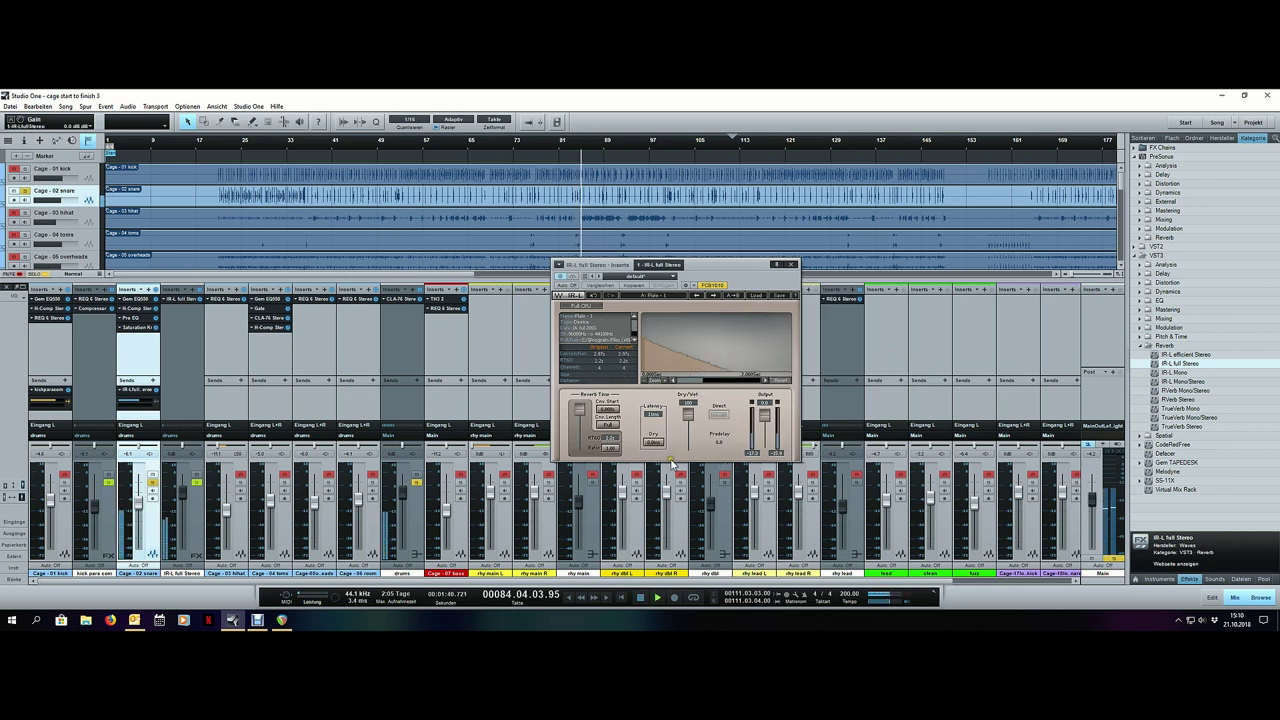
drag(581, 410, 586, 478)
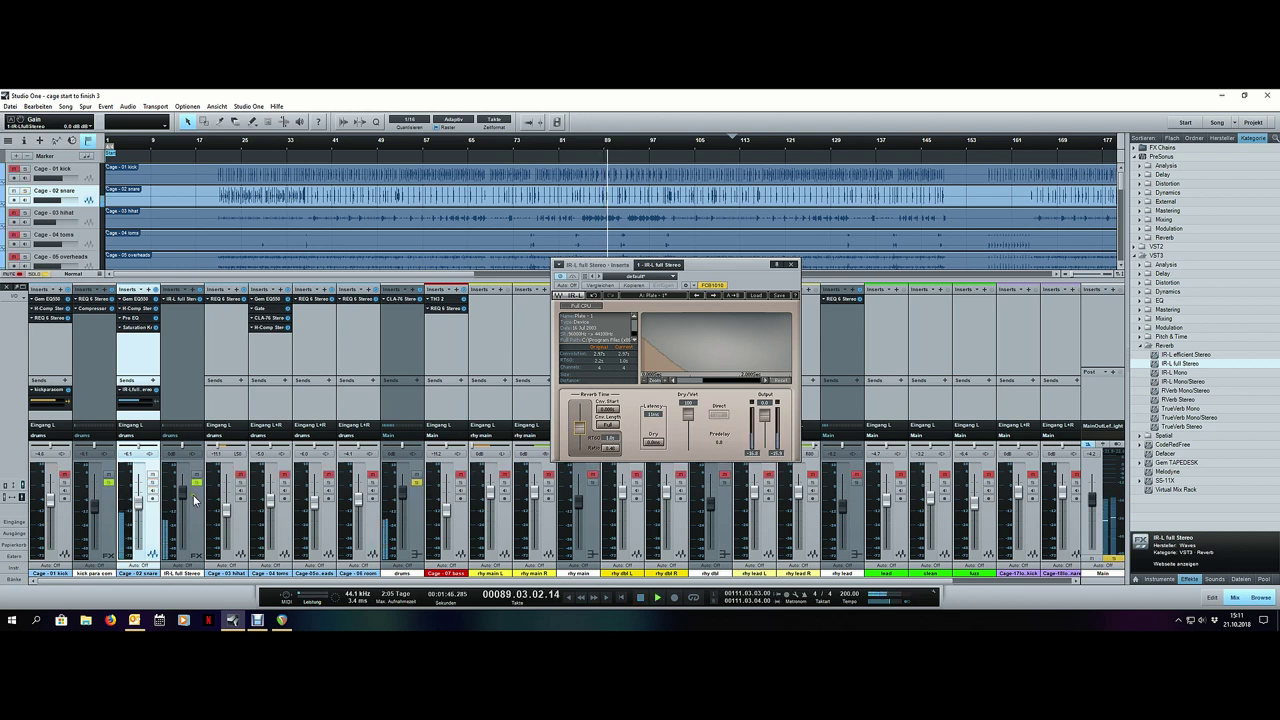
Step: Insert REQ 6 Stereo after IR-L on the snare reverb channel and set band 1 as a low cut at 302 Hz
double_click(1166, 346)
double_click(1174, 295)
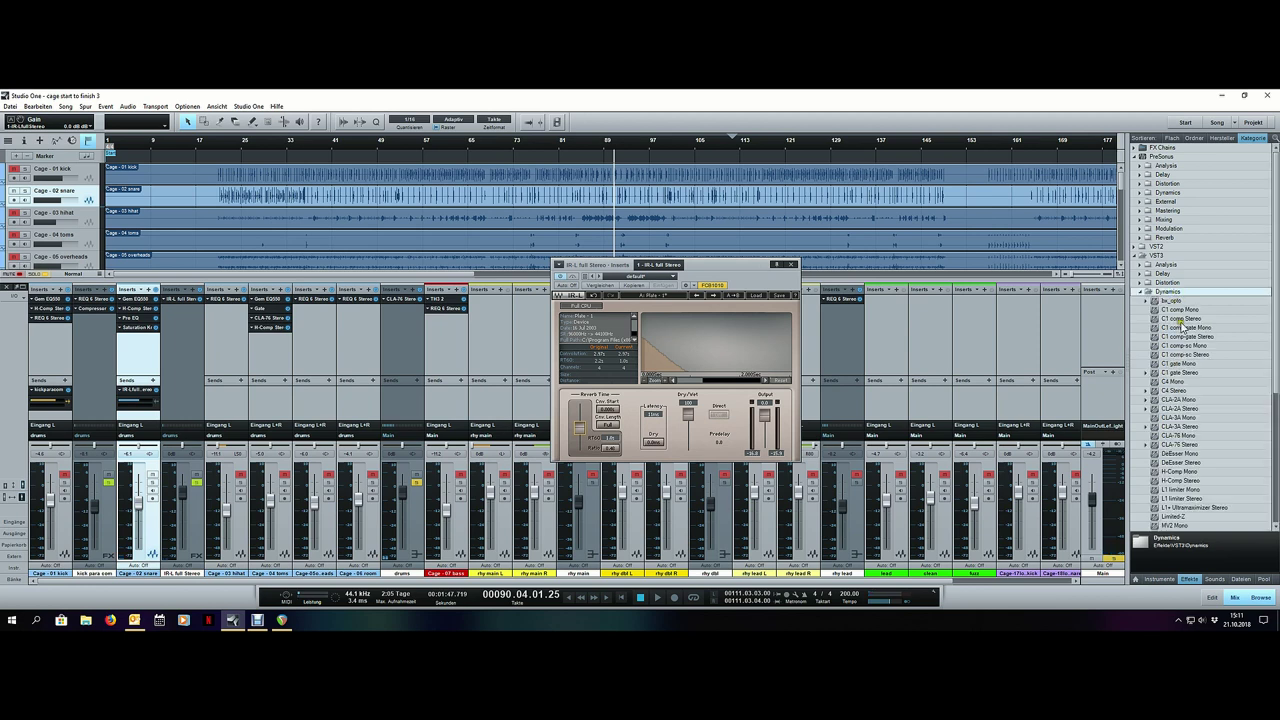
double_click(1172, 296)
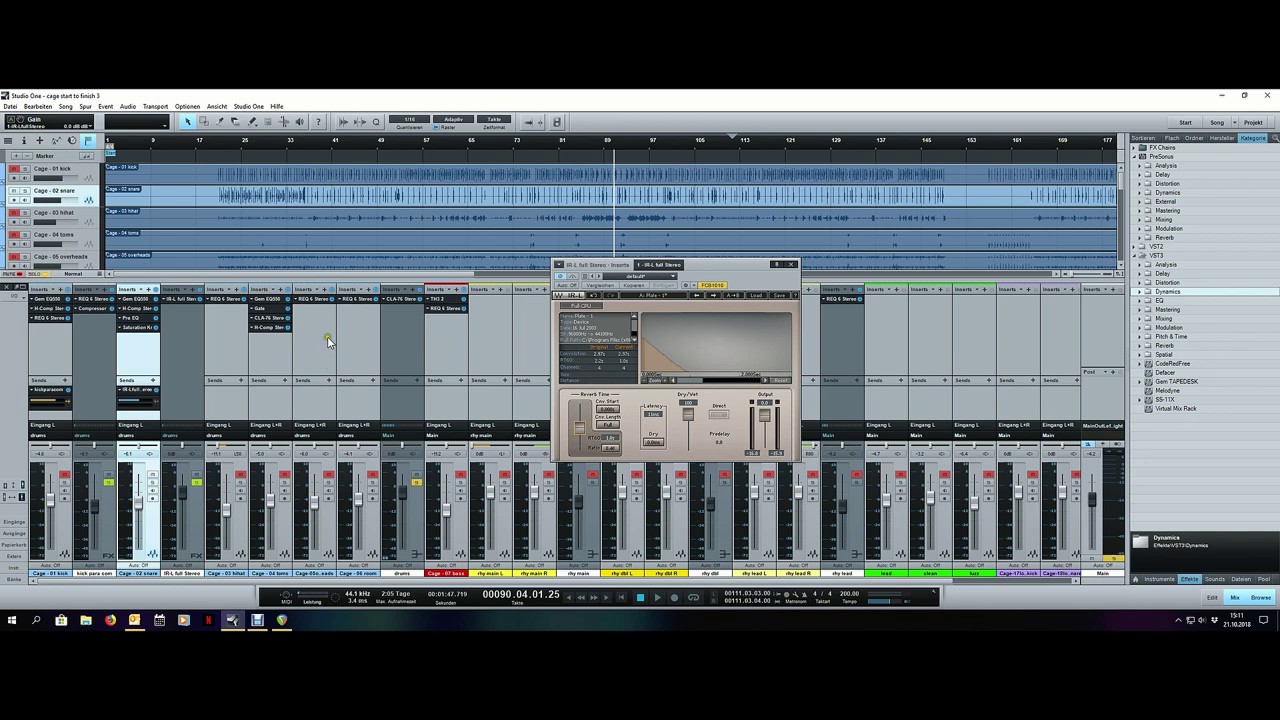
double_click(1180, 302)
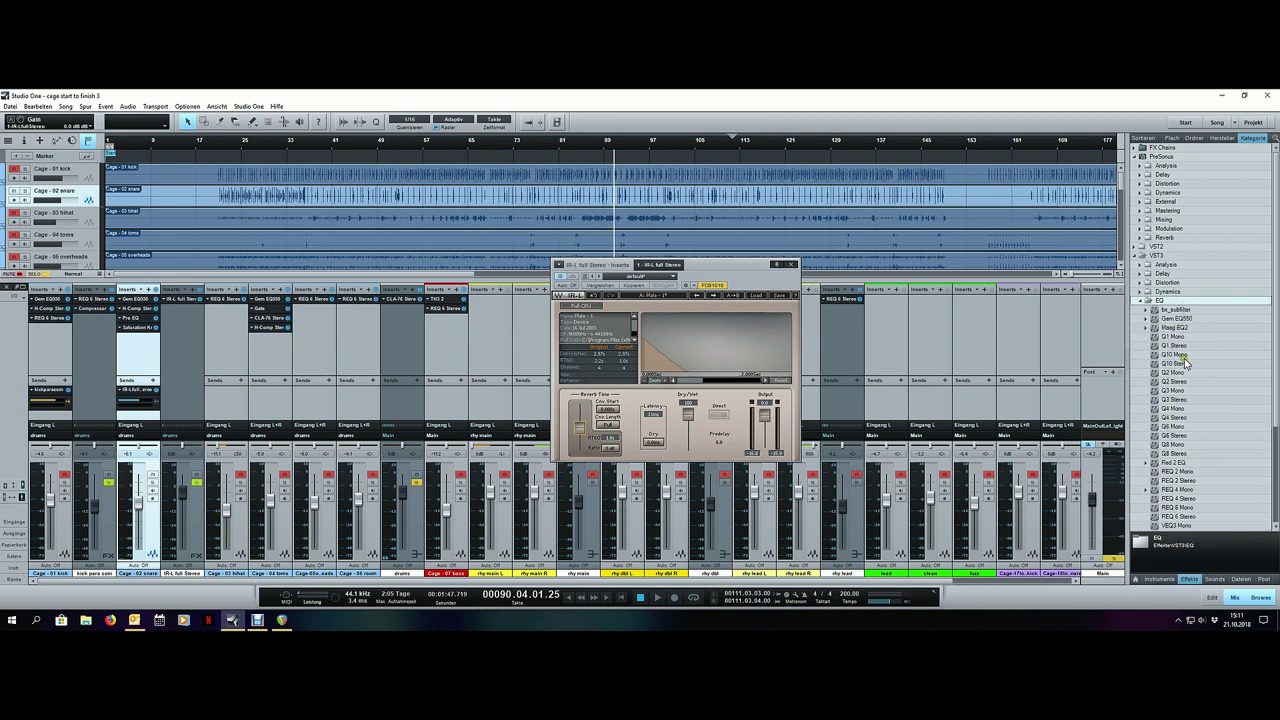
scroll(1179, 480, down, 1)
drag(1188, 492, 190, 332)
click(591, 415)
key(space)
drag(591, 389, 631, 401)
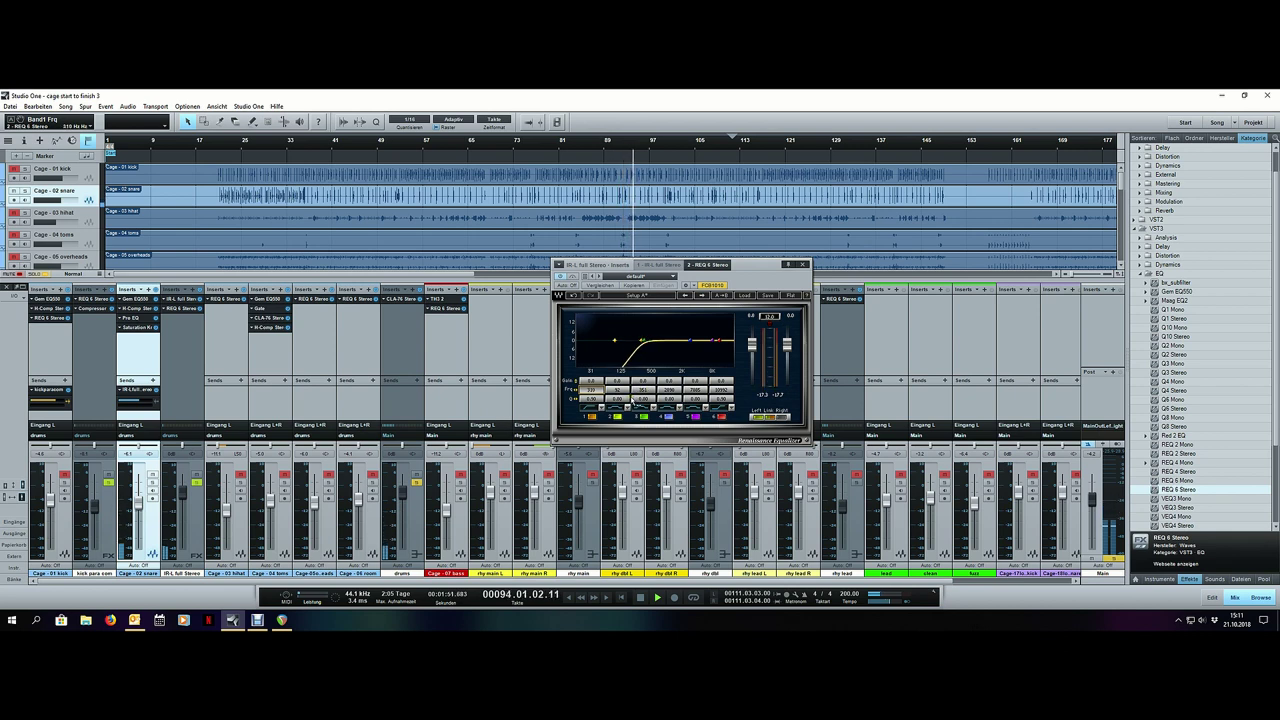
key(space)
key(space)
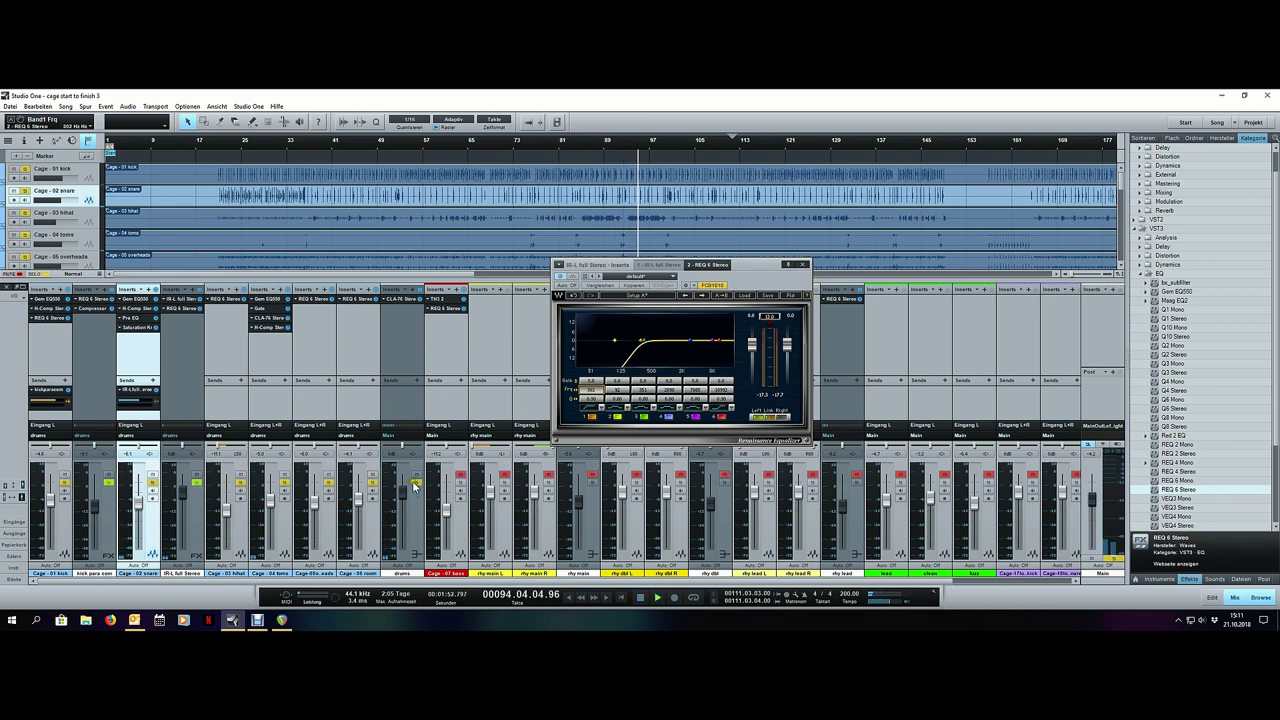
key(space)
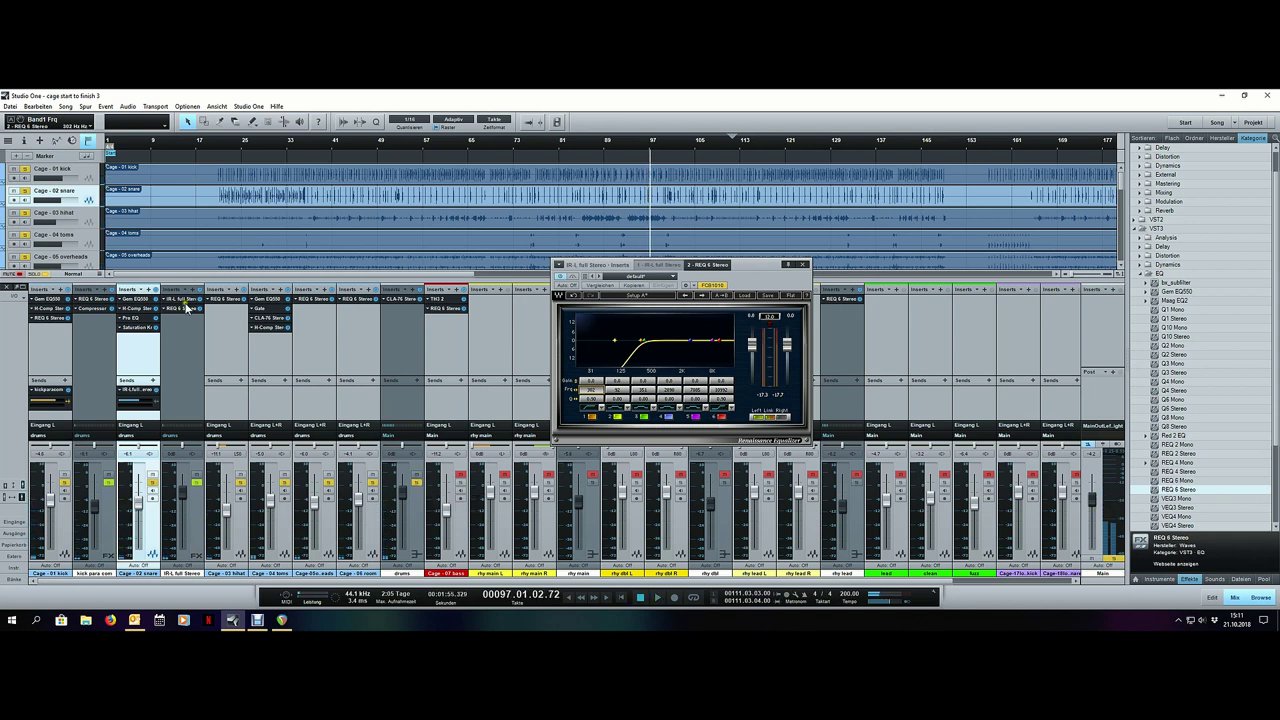
Step: Insert H-Delay Mono before IR-L on the snare reverb channel, adjust its dry/wet mix and turn down the feedback
click(183, 300)
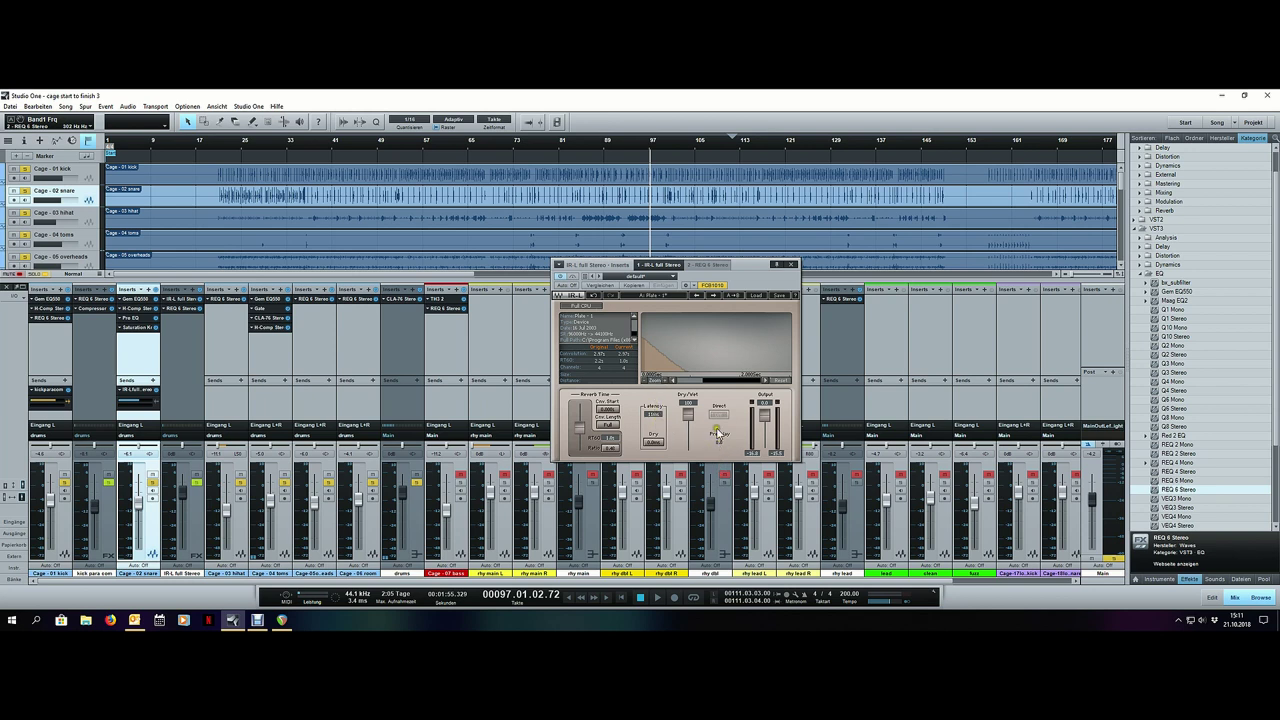
drag(742, 284, 741, 298)
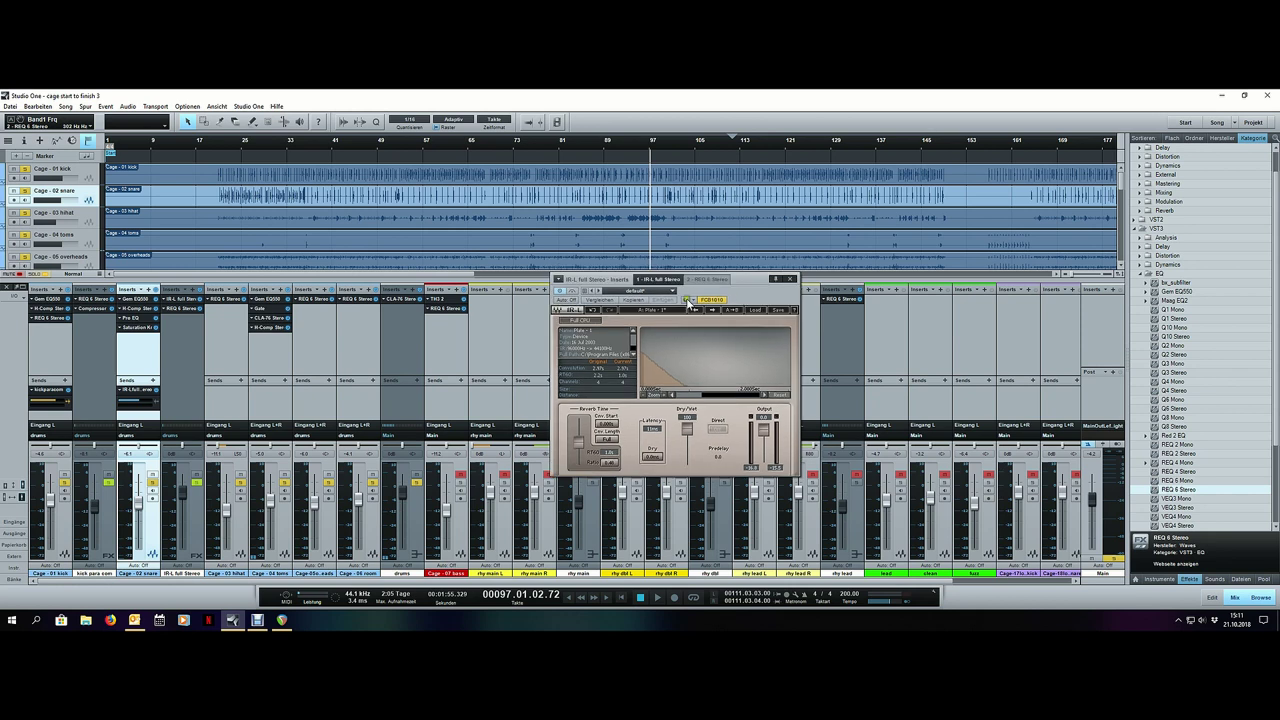
double_click(1167, 272)
double_click(1176, 248)
drag(1178, 283, 185, 302)
drag(905, 335, 882, 316)
drag(810, 362, 816, 432)
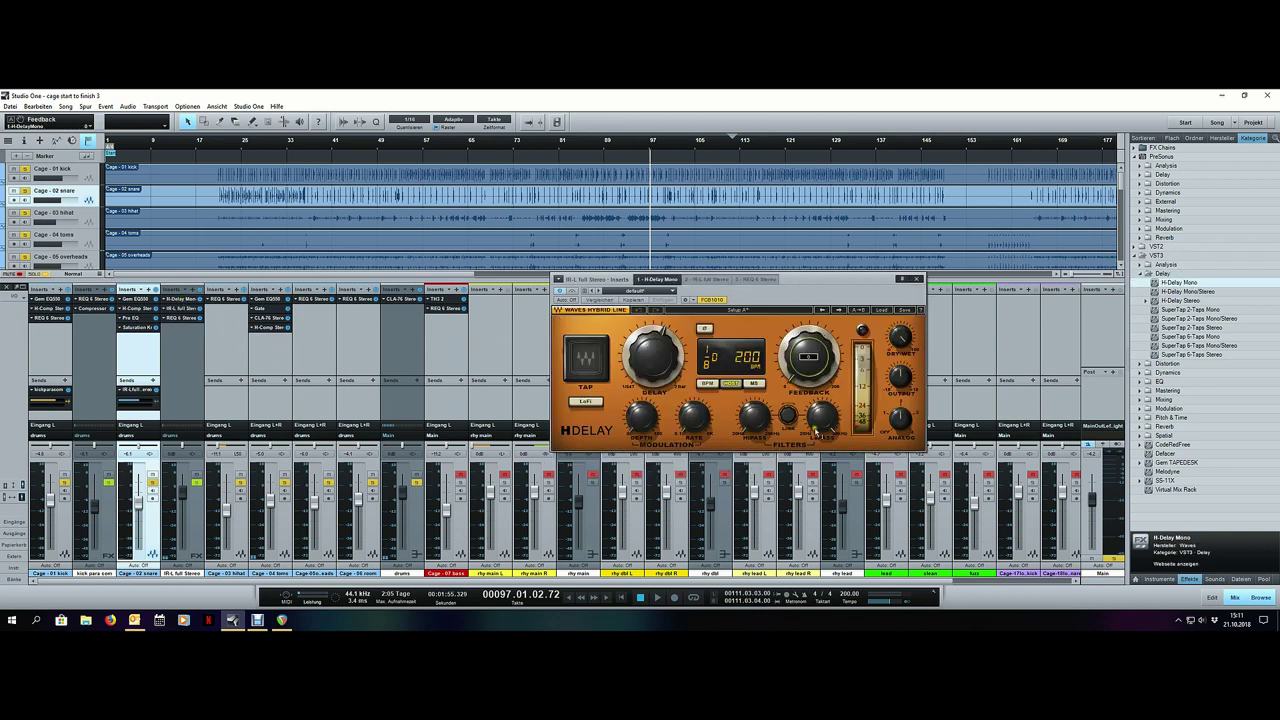
Step: Switch H-Delay to milliseconds, turn down its Analog control and set the delay time to 41 ms during playback
click(756, 385)
drag(899, 426, 914, 524)
drag(672, 362, 640, 366)
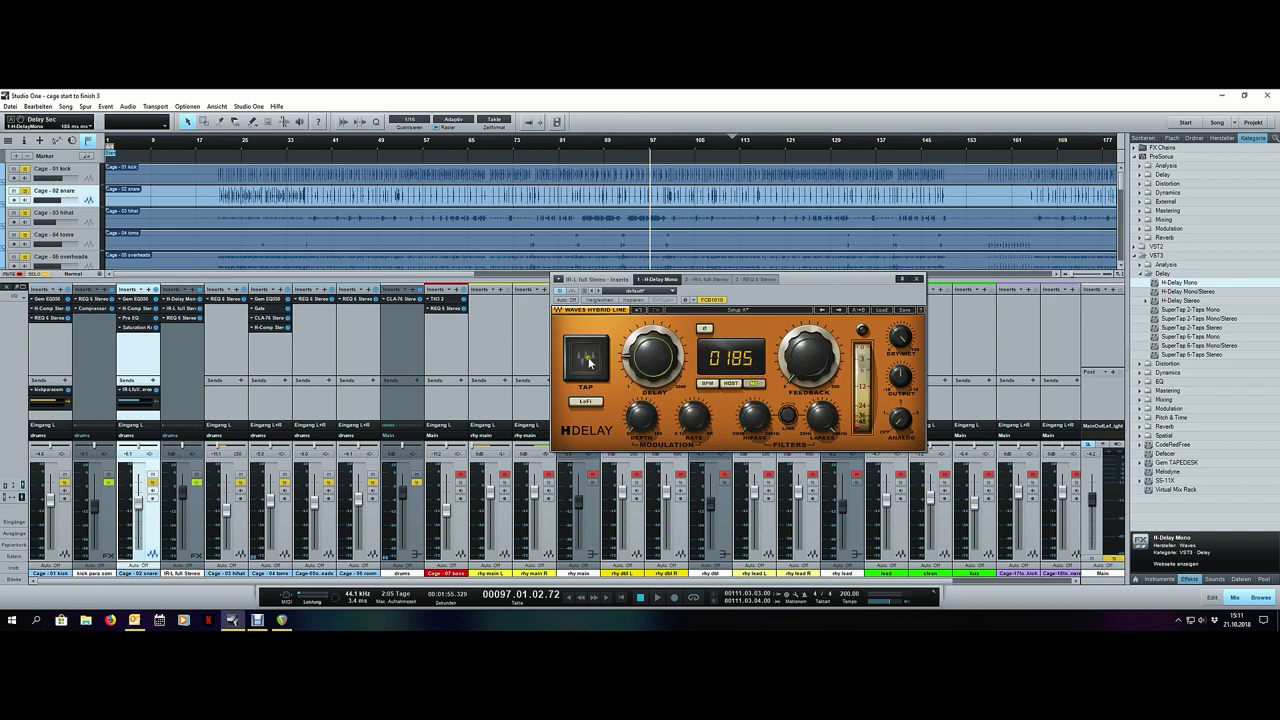
key(space)
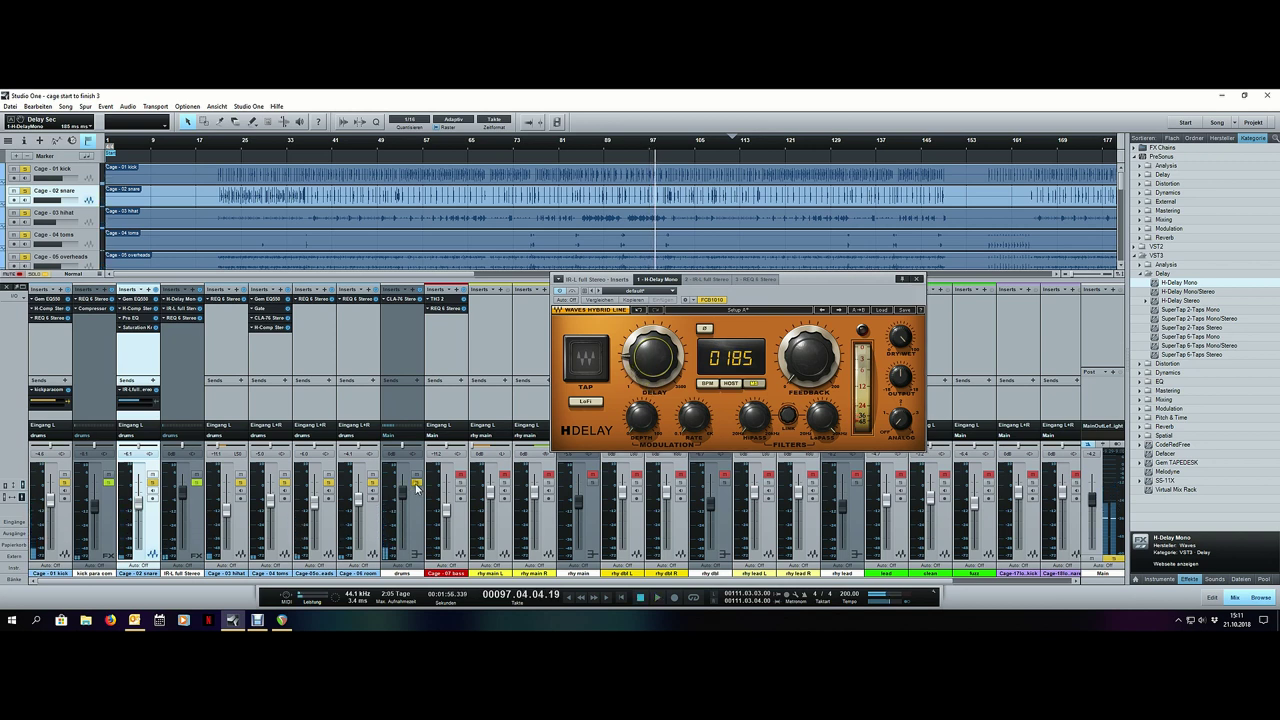
key(space)
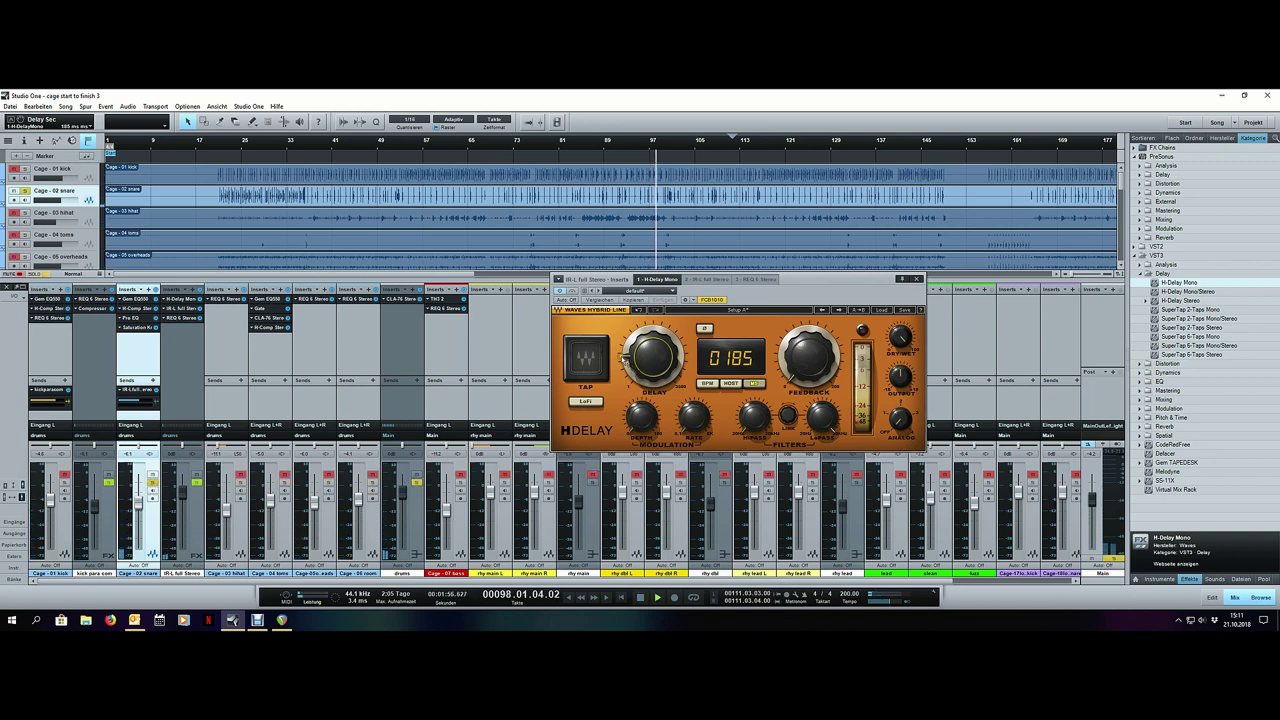
mouse_move(645, 360)
mouse_down()
mouse_move(650, 380)
mouse_move(651, 335)
mouse_move(652, 363)
mouse_up()
key(space)
key(space)
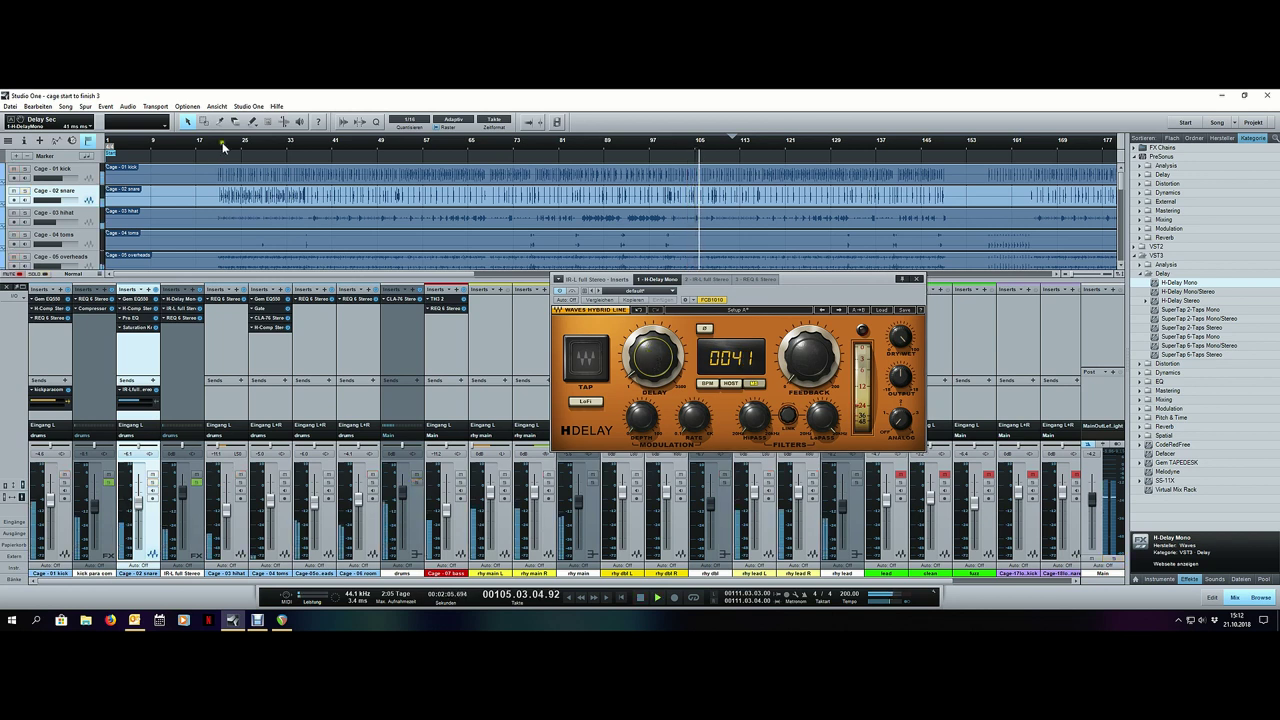
Step: Close the delay window, compare the full mix with the snare reverb channel muted and active, and save the song
click(915, 278)
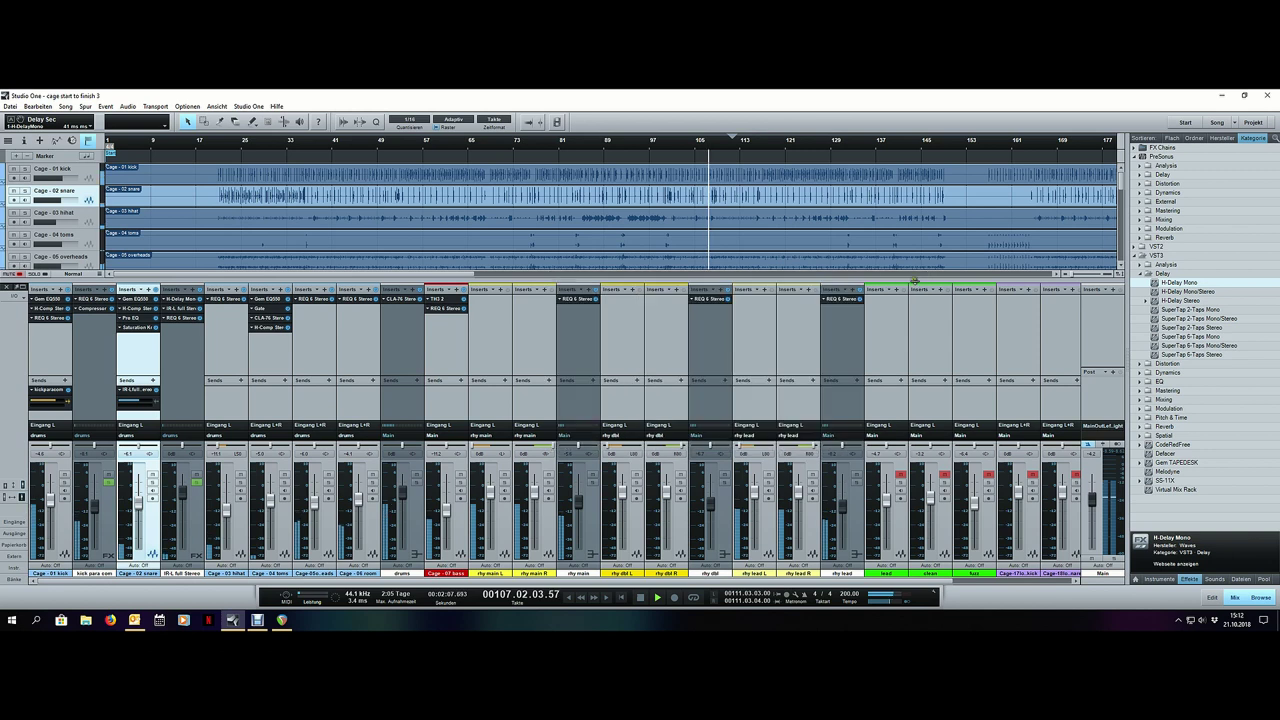
click(196, 476)
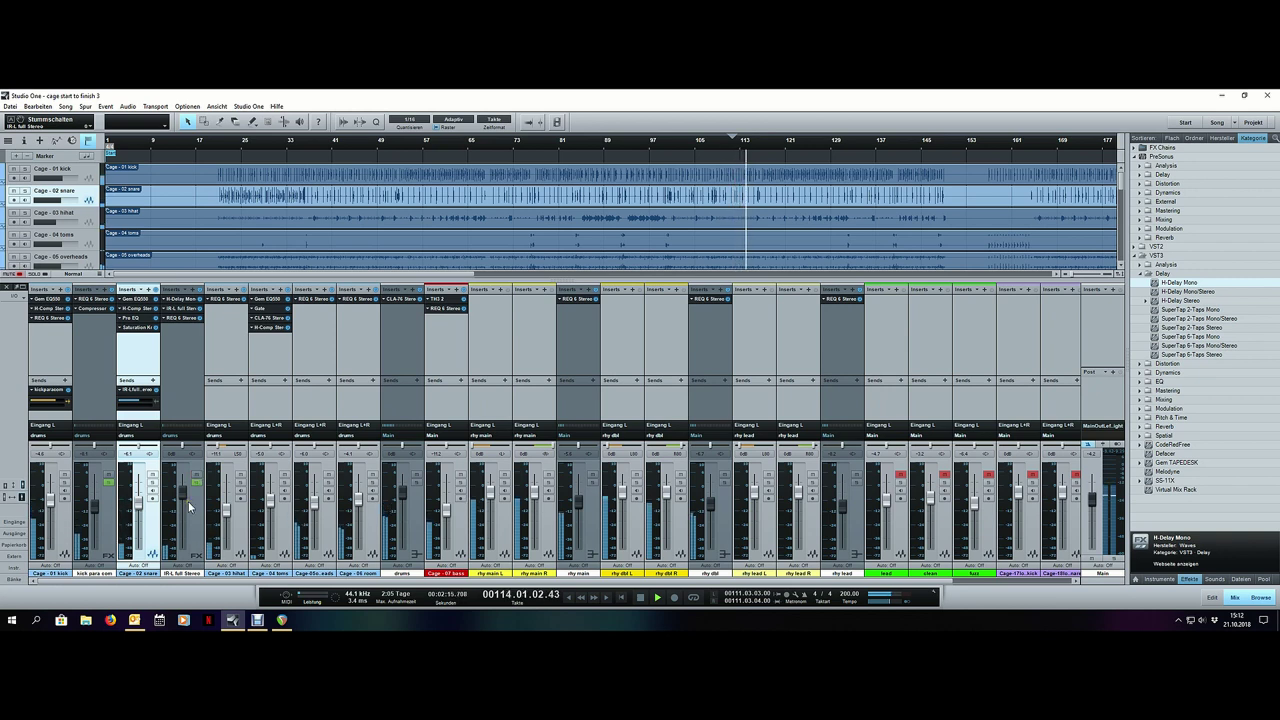
key(ctrl+s)
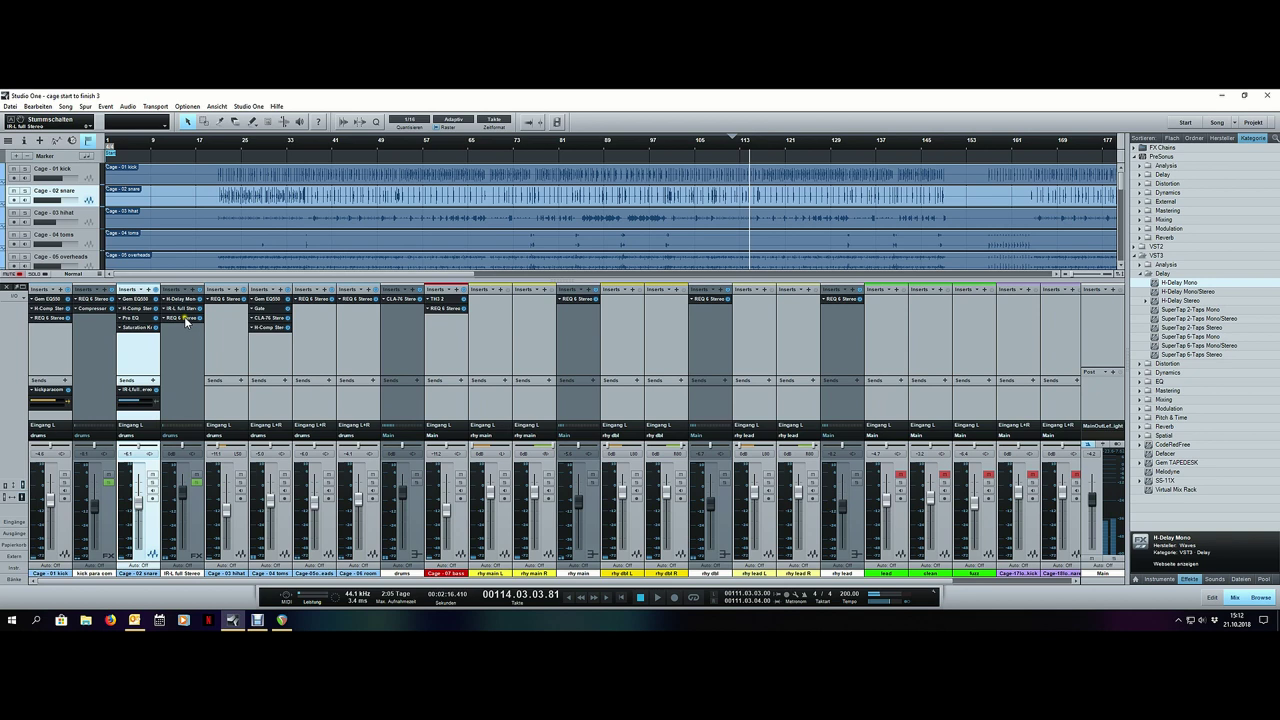
Step: Shorten the reverb time in IR-L further and compare the drums with the snare's reverb send muted and active
click(178, 309)
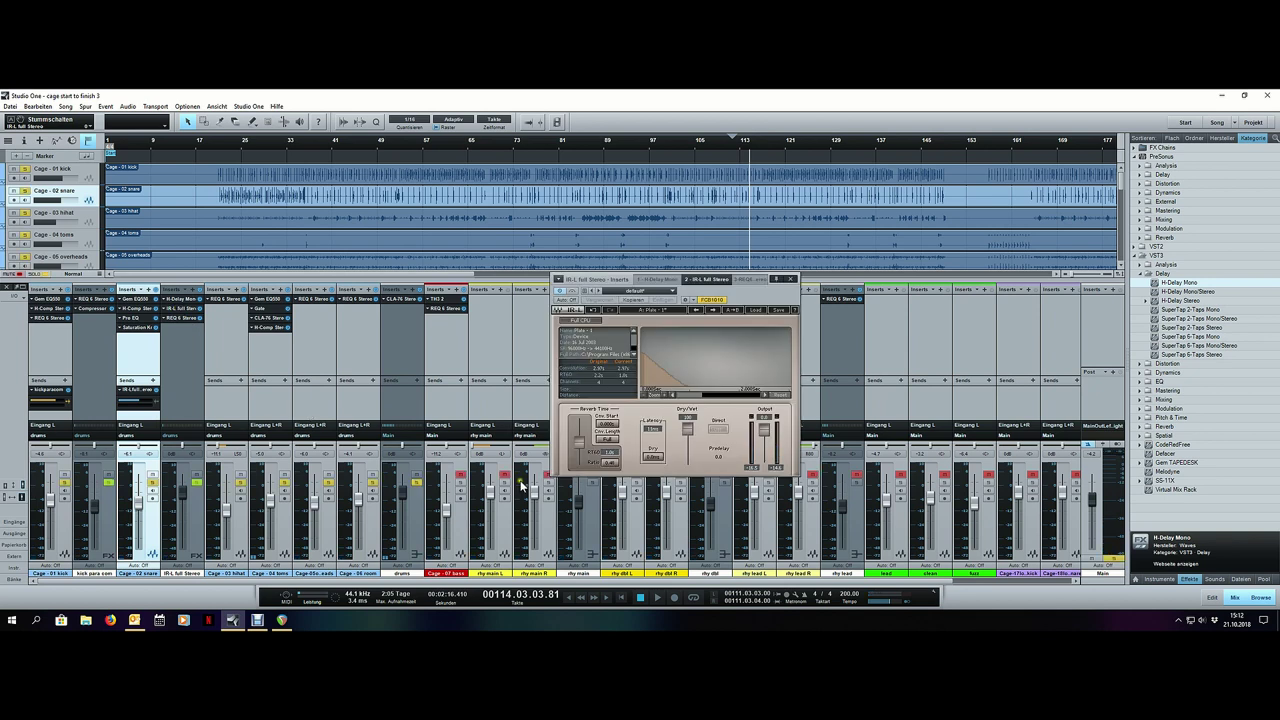
key(space)
drag(581, 449, 575, 484)
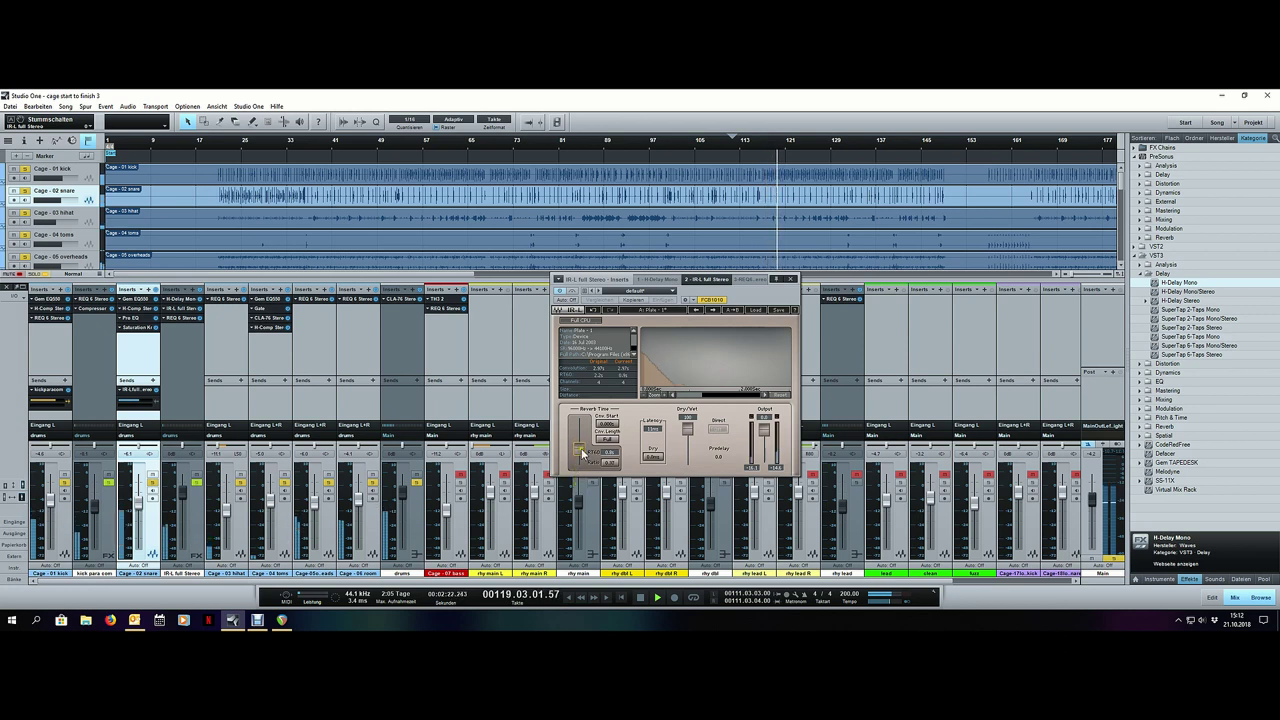
click(153, 389)
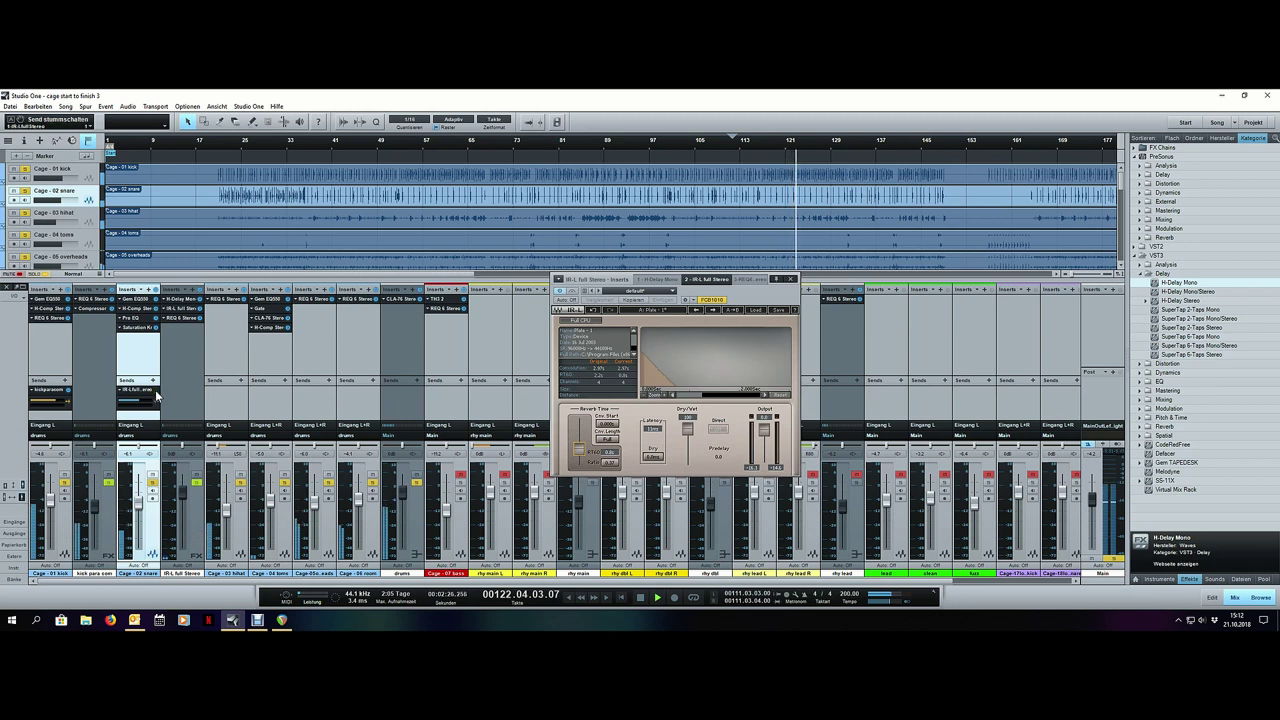
key(space)
Step: Solo the overheads and cut band 4 by 3.4 dB around 575 Hz in their REQ 6 during playback
click(286, 540)
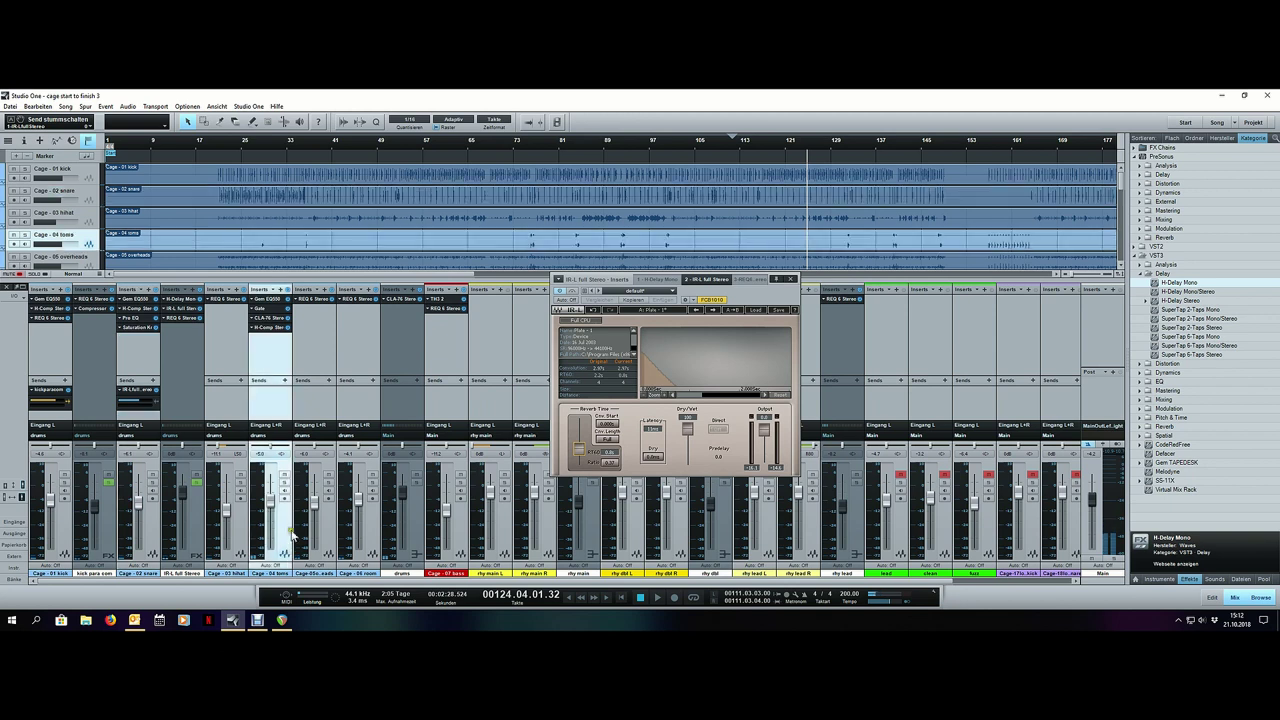
click(329, 528)
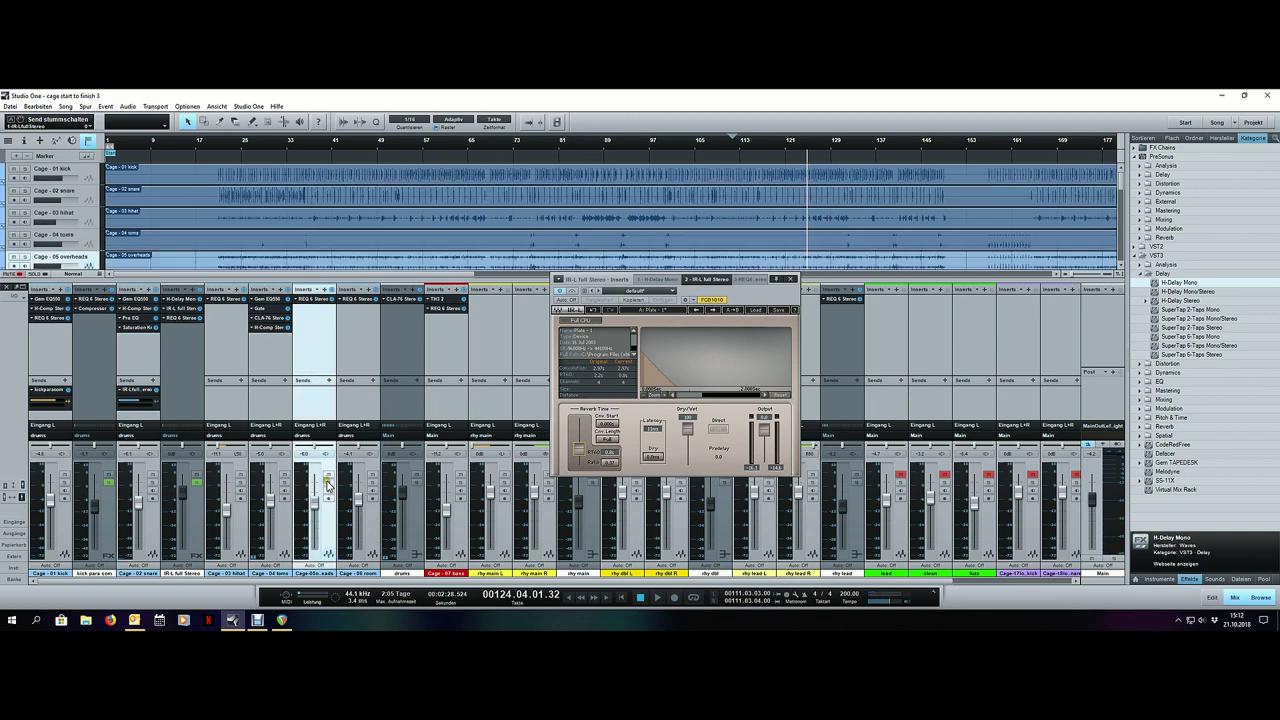
key(space)
click(314, 299)
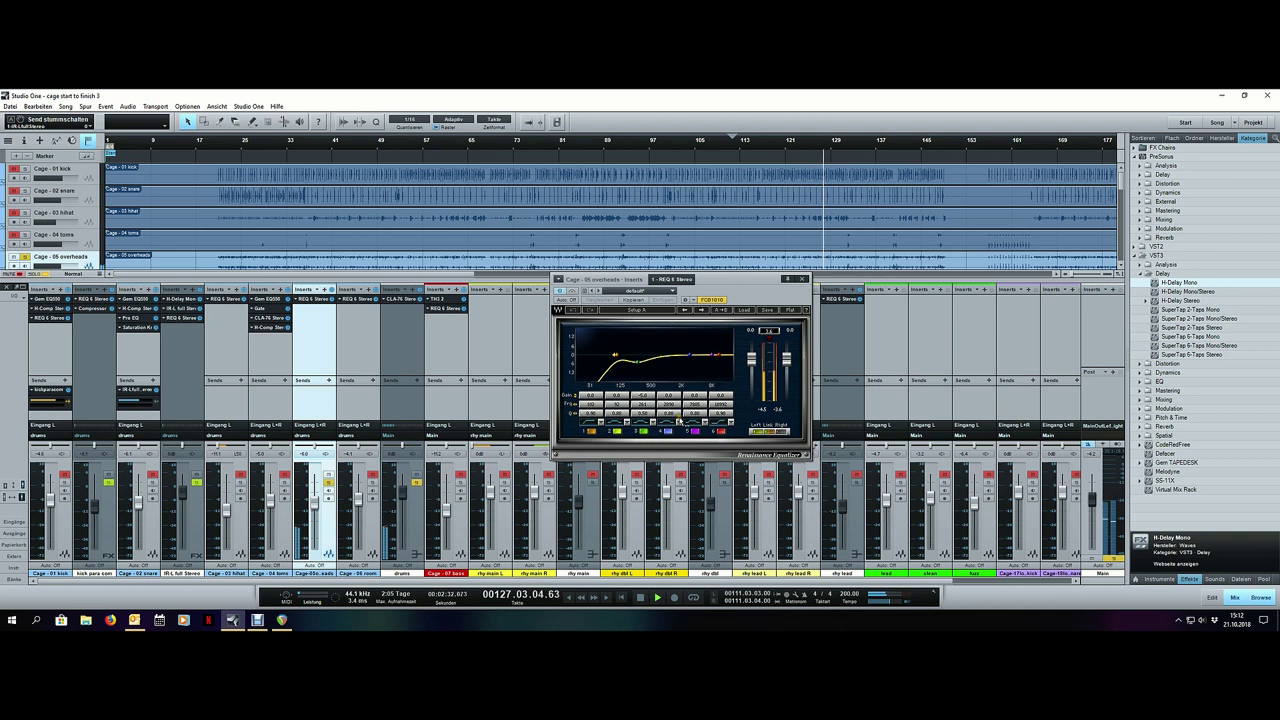
mouse_move(677, 407)
mouse_down()
mouse_move(620, 420)
mouse_move(668, 379)
mouse_move(657, 412)
mouse_up()
key(space)
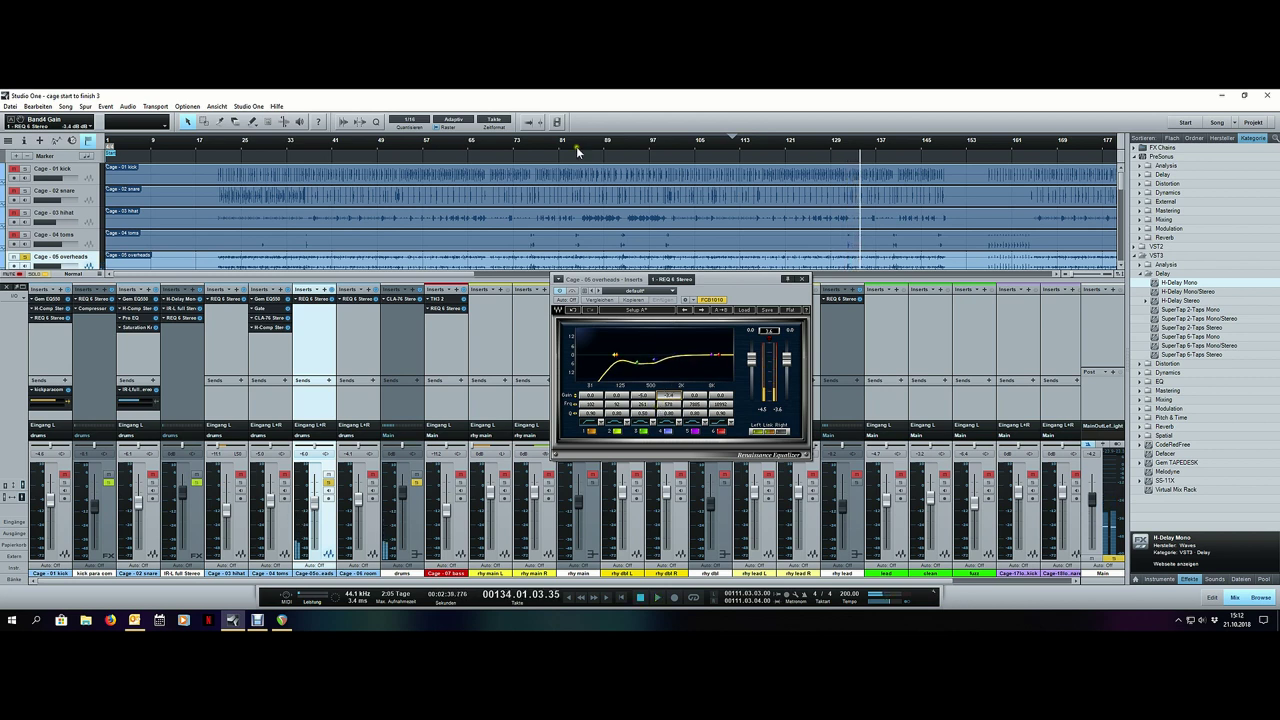
Step: Compare the overheads' REQ 6 with band 4 off and on, move band 3 to 224 Hz and set band 4's gain to -8.3 dB
scroll(576, 147, down, 3)
click(553, 150)
key(space)
click(668, 433)
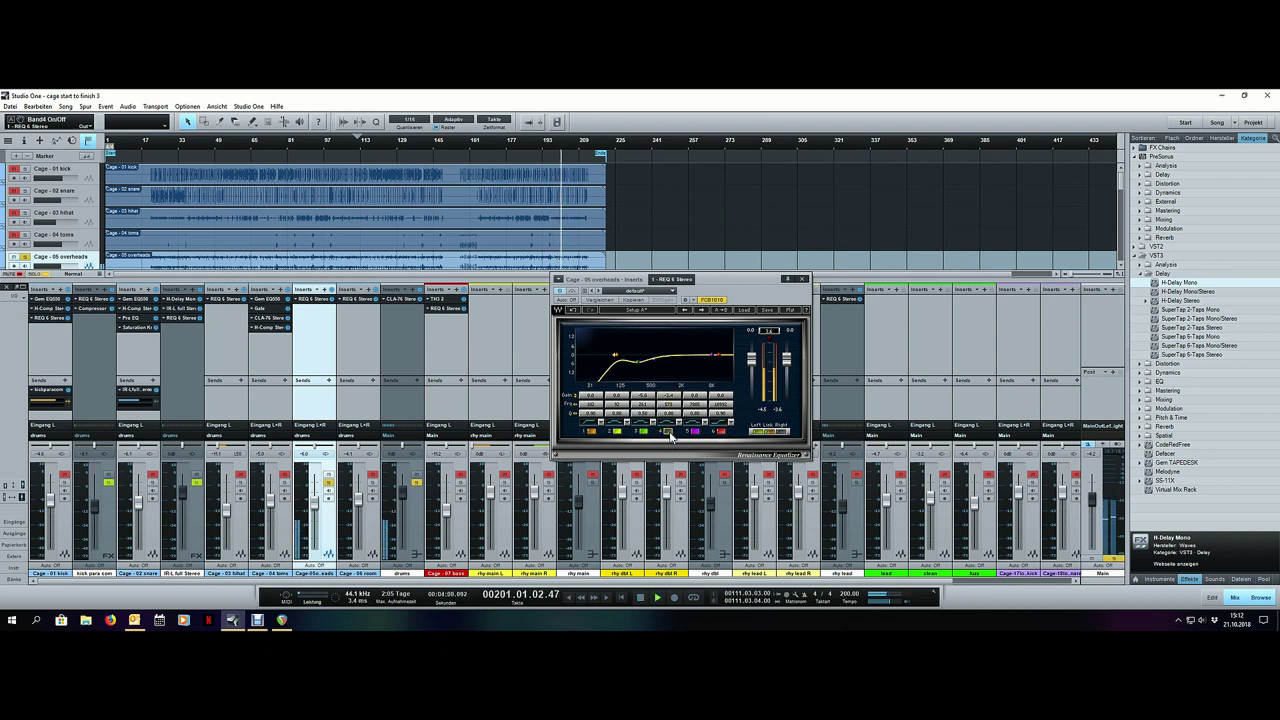
mouse_move(669, 398)
mouse_down()
mouse_move(670, 346)
mouse_move(669, 408)
mouse_up()
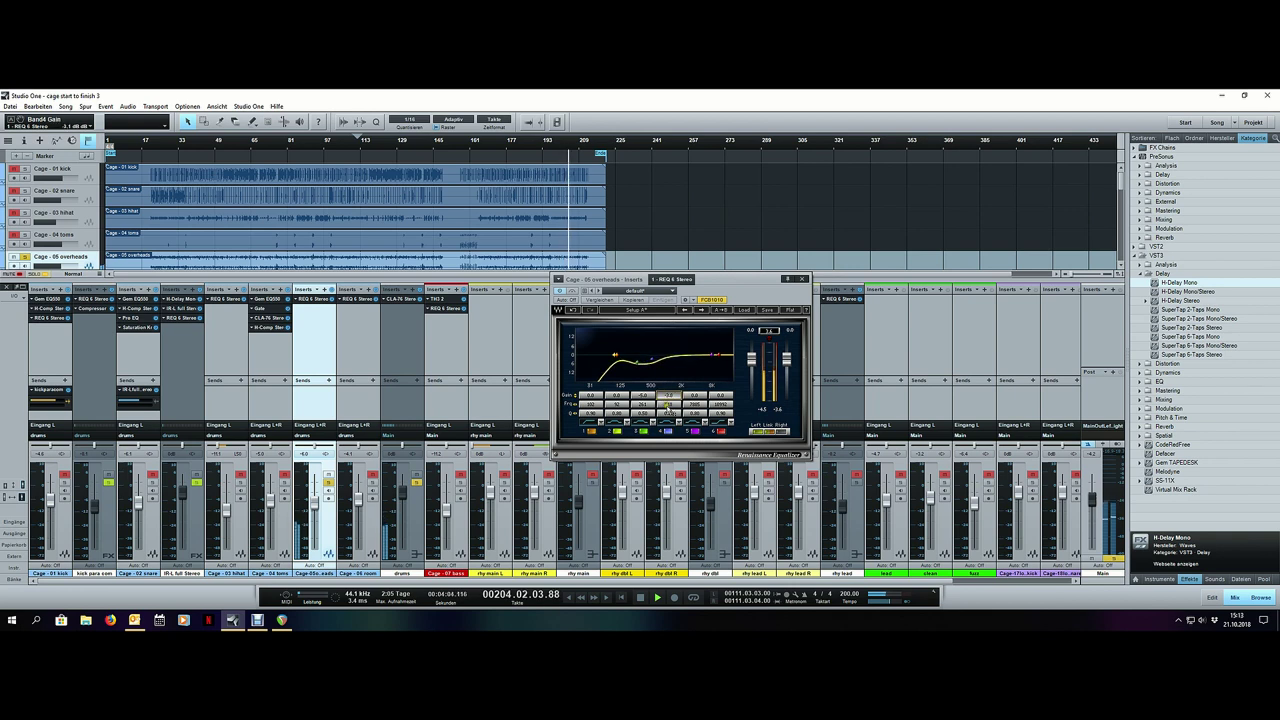
click(641, 406)
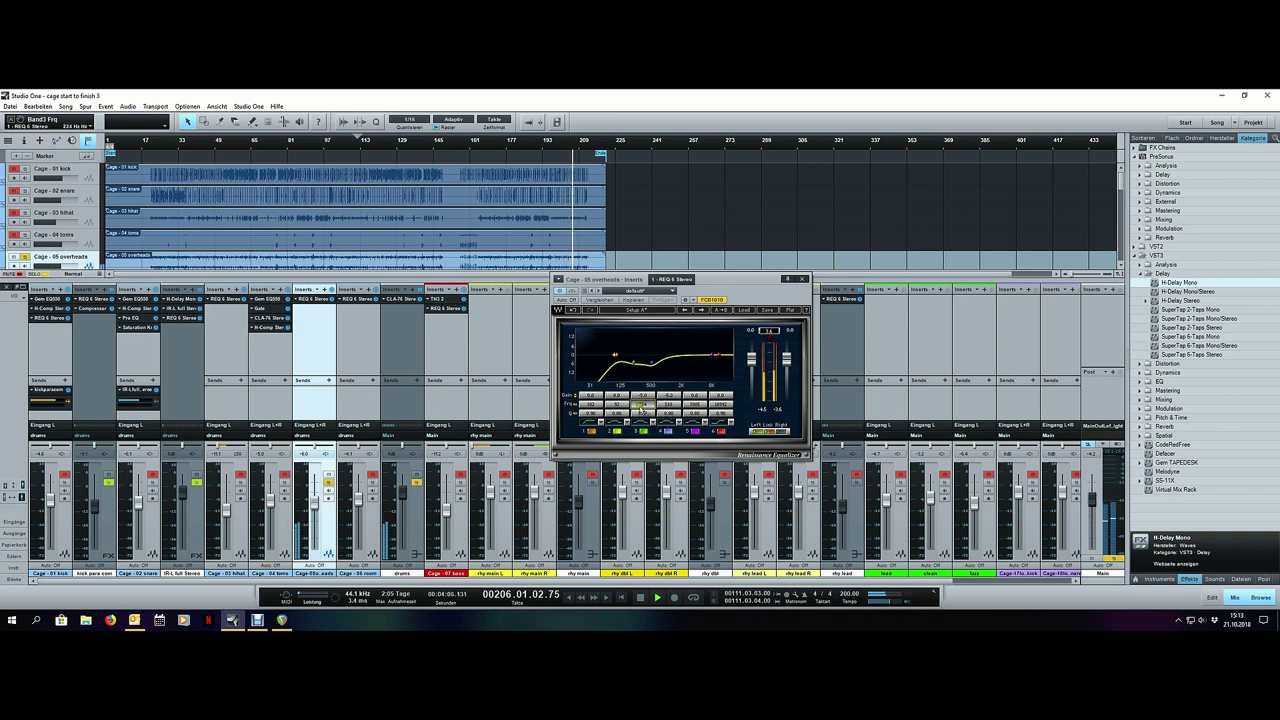
drag(668, 396, 672, 360)
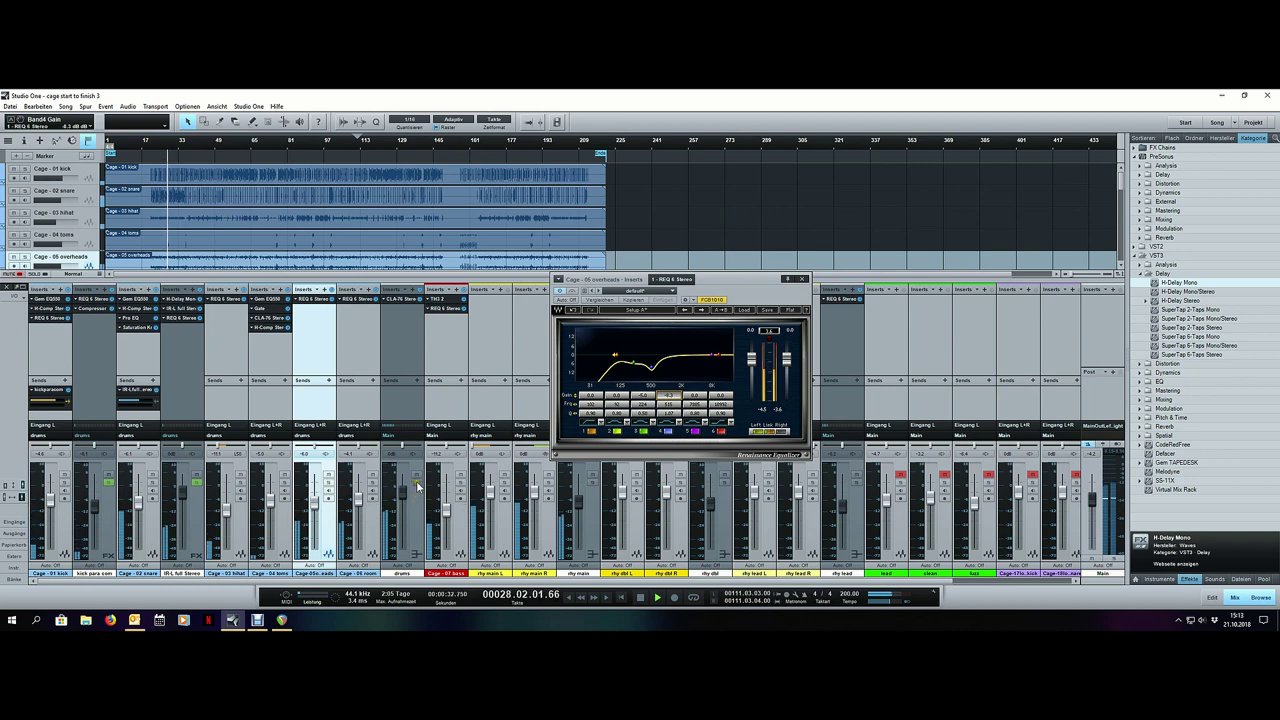
Step: Audition the room channel in solo and within the full mix, and close the overheads' equalizer window
click(372, 482)
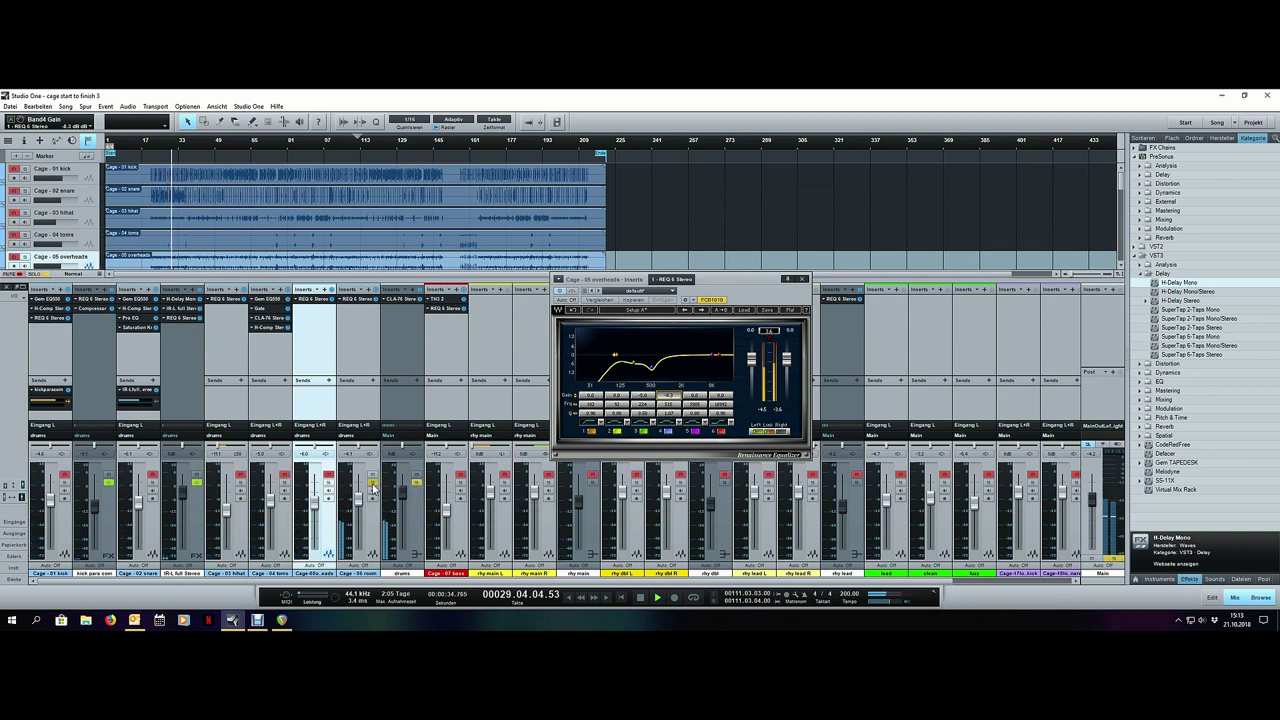
click(372, 484)
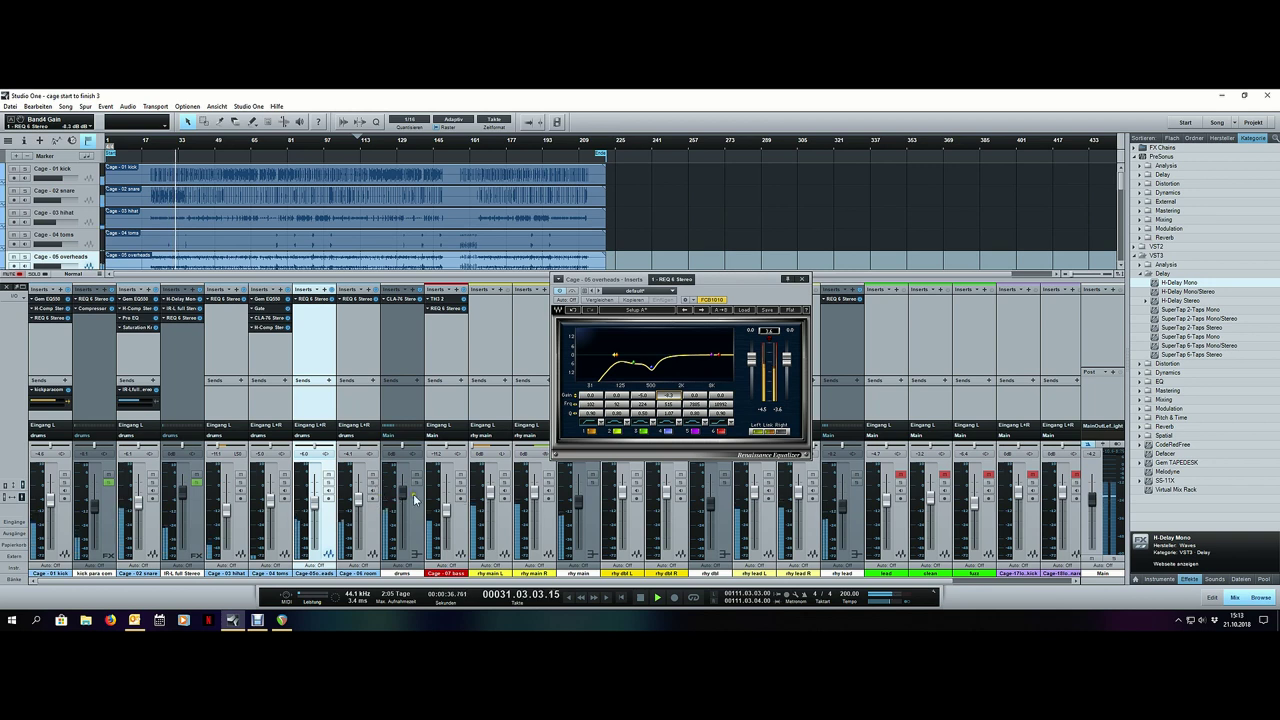
click(802, 279)
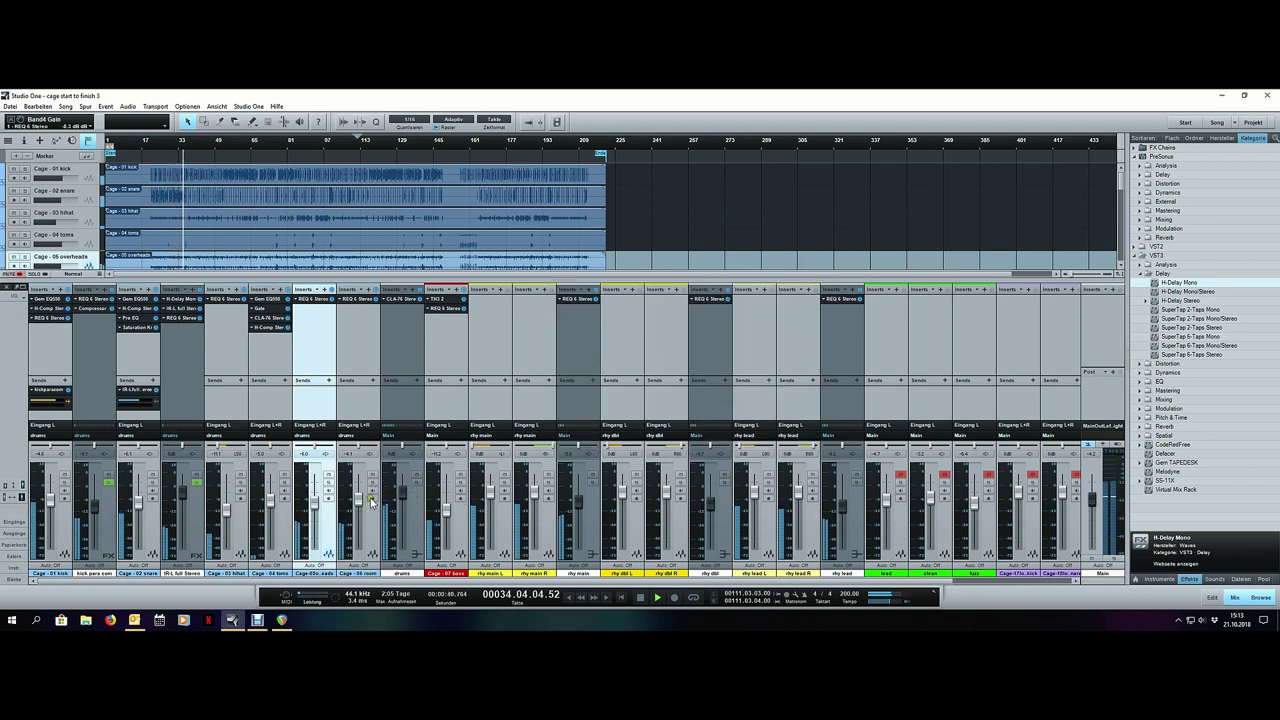
drag(221, 151, 220, 143)
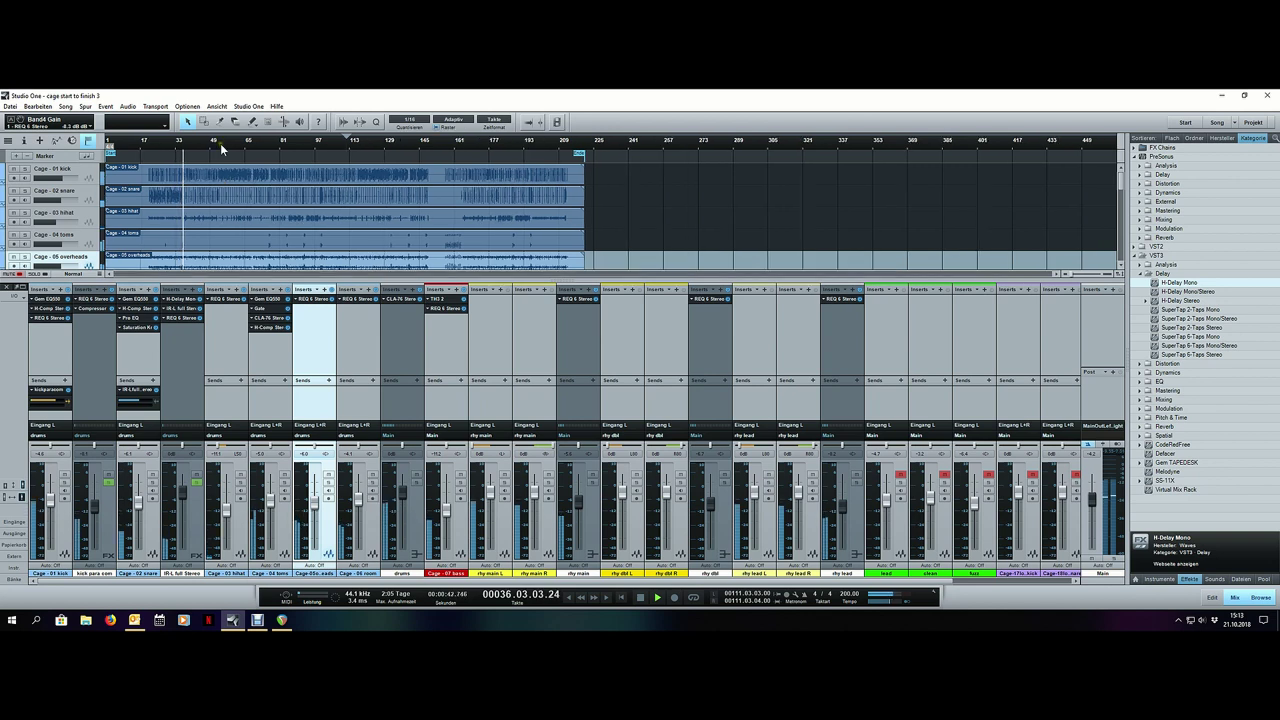
Step: Compare the full mix with the kick para comp channel muted and active, and stop playback
click(108, 474)
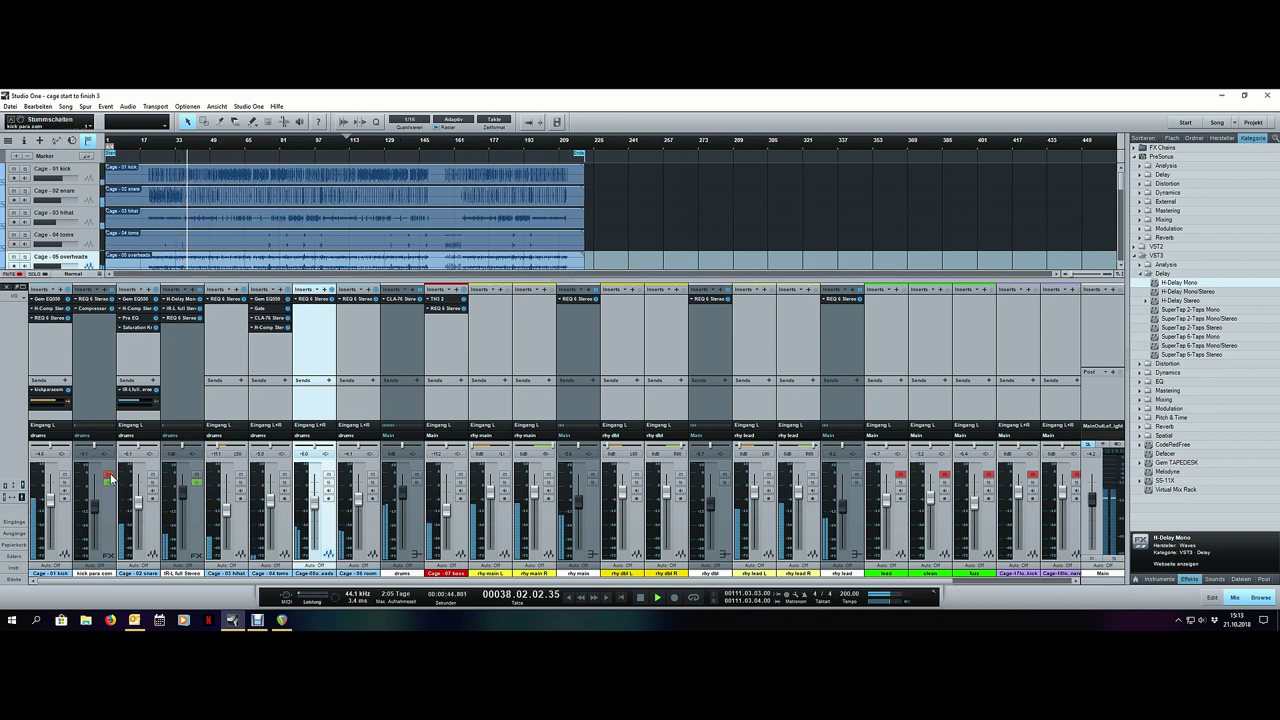
click(108, 476)
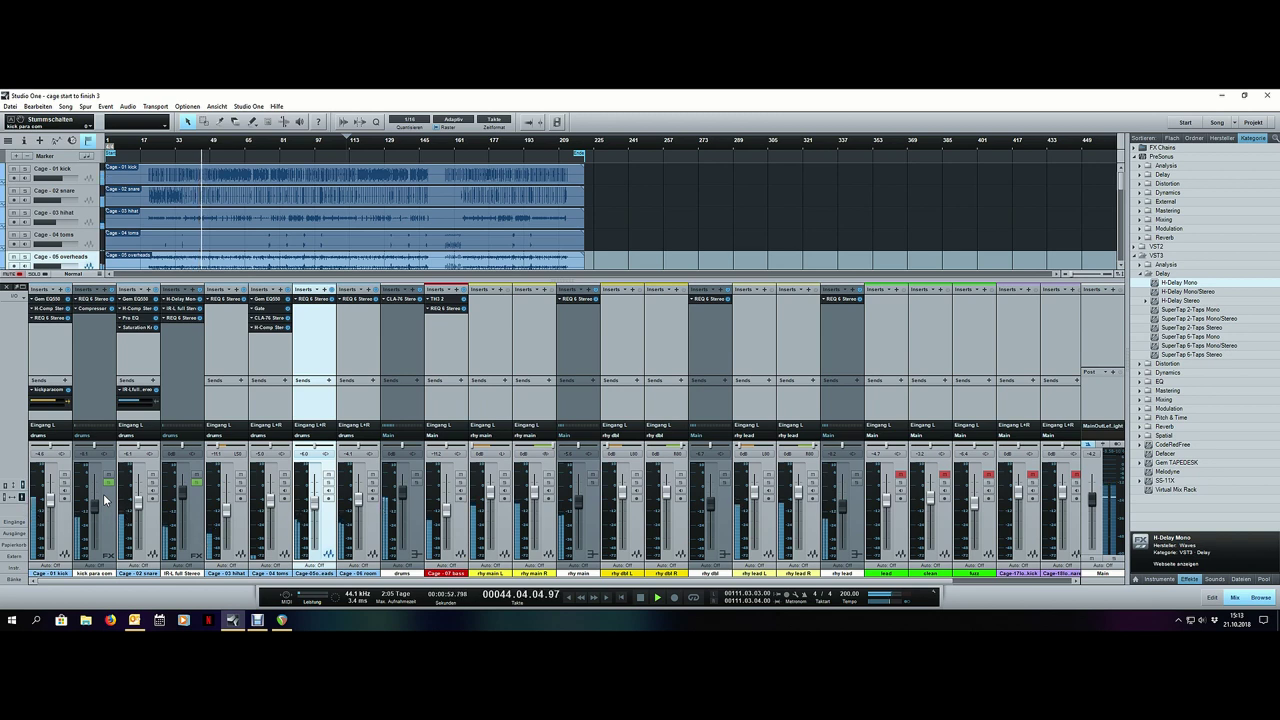
click(153, 530)
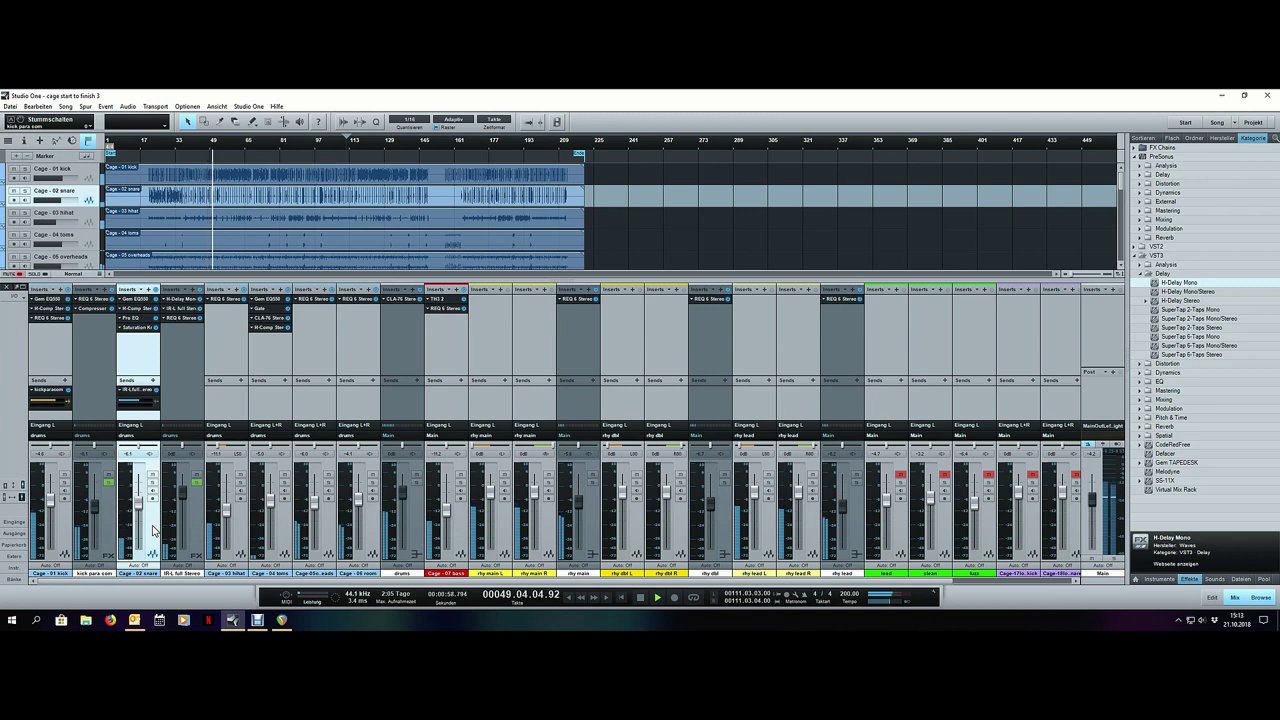
key(space)
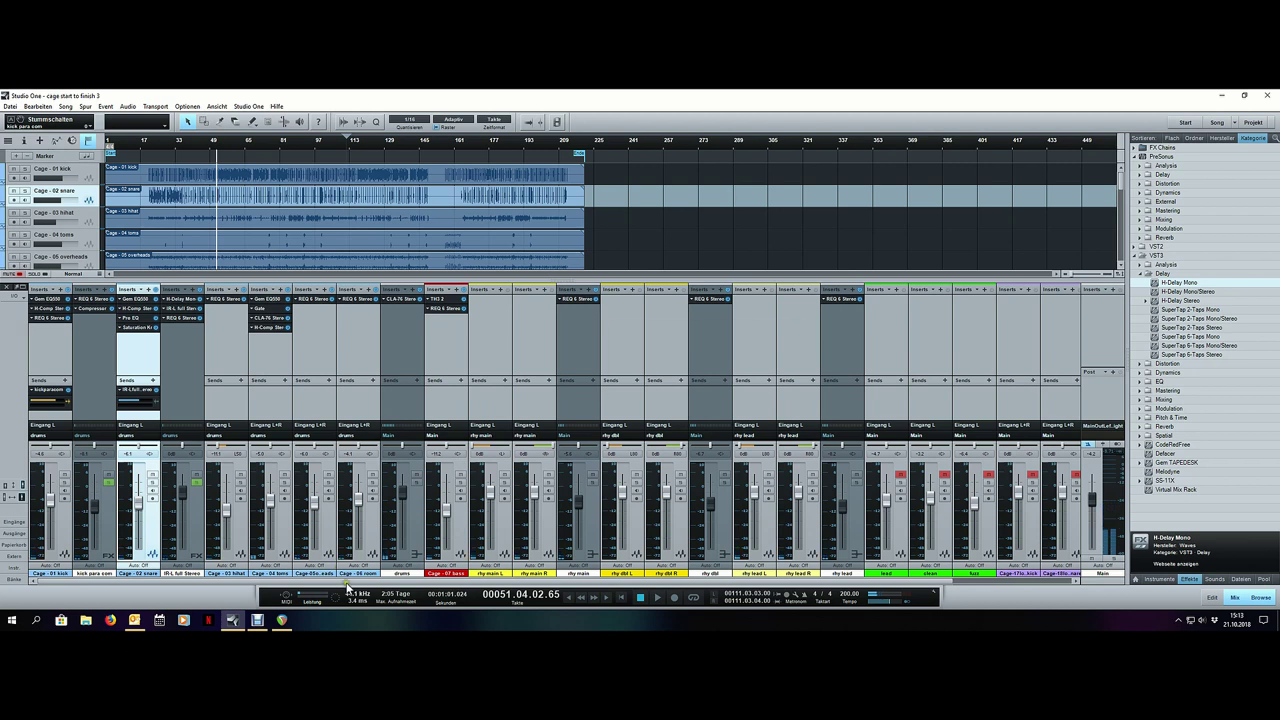
Step: Add a CLA-76 Stereo effect channel as a send on the snare and place that send above the reverb send
click(1164, 273)
click(1177, 291)
scroll(1180, 318, down, 4)
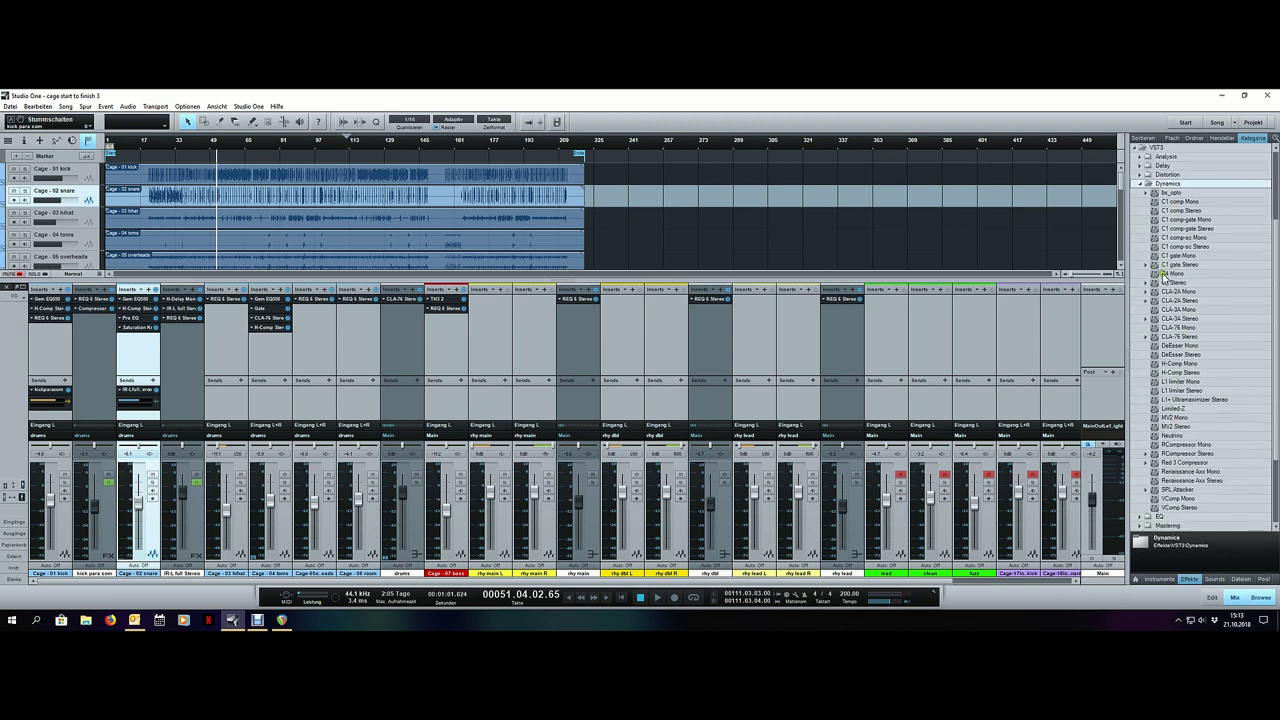
drag(1191, 336, 1181, 340)
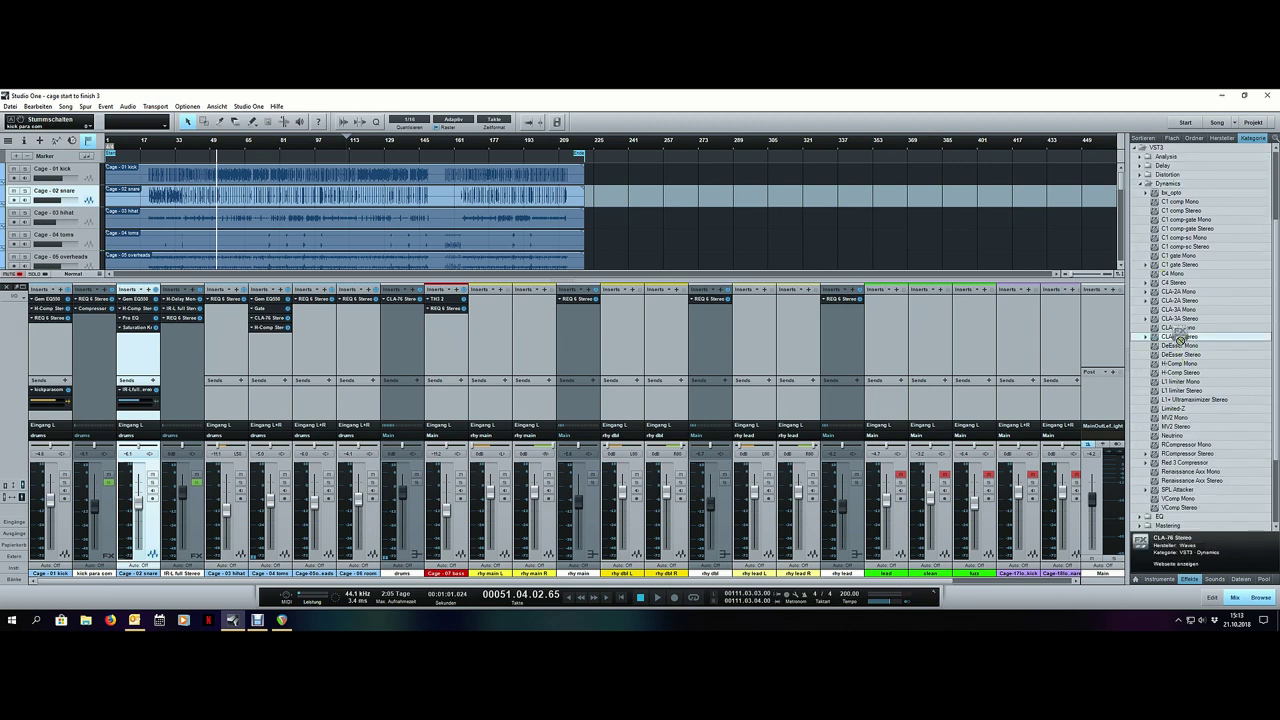
drag(766, 396, 153, 420)
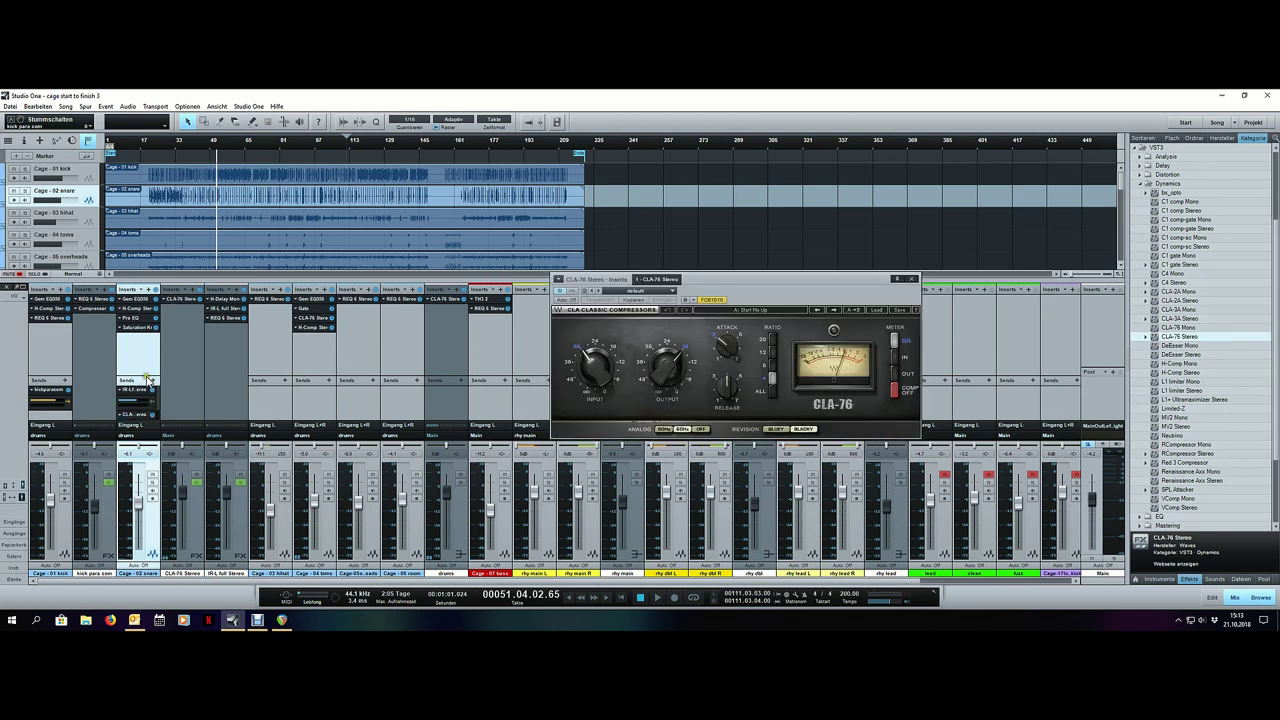
mouse_move(147, 377)
mouse_down()
mouse_move(149, 349)
mouse_move(155, 382)
mouse_up()
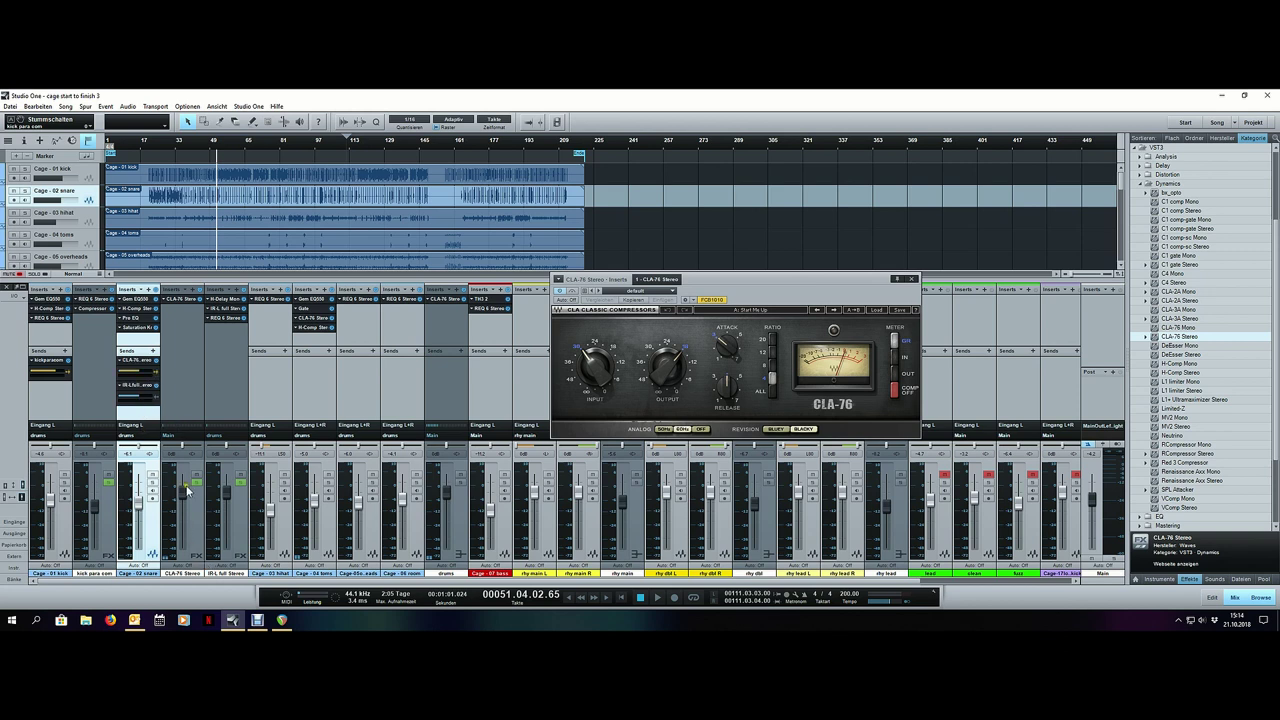
Step: Route the new CLA-76 channel to drums, name it snr para comp and the reverb channel snr verb, and solo the compressor channel
click(175, 440)
click(183, 460)
click(199, 511)
click(197, 484)
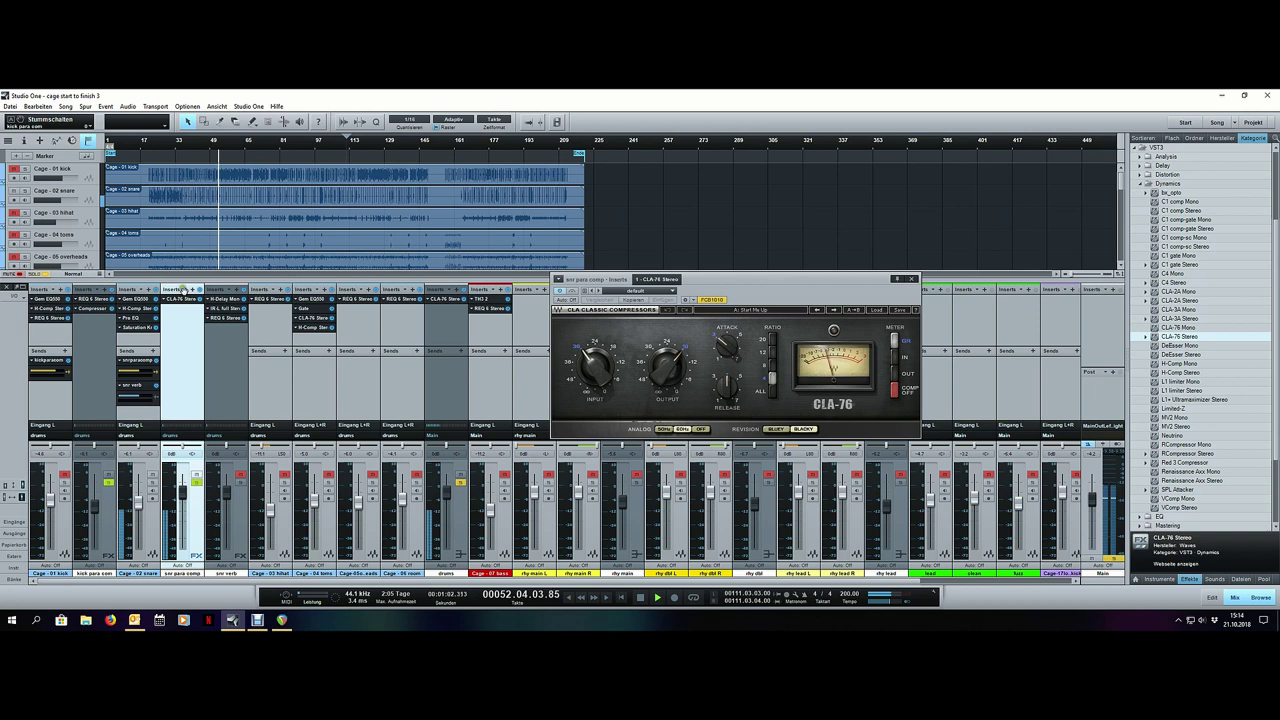
Step: Switch the snare's parallel CLA-76 to the Bluey revision with the All ratio, and adjust its release, attack and input during playback
key(space)
click(776, 428)
drag(729, 386, 731, 390)
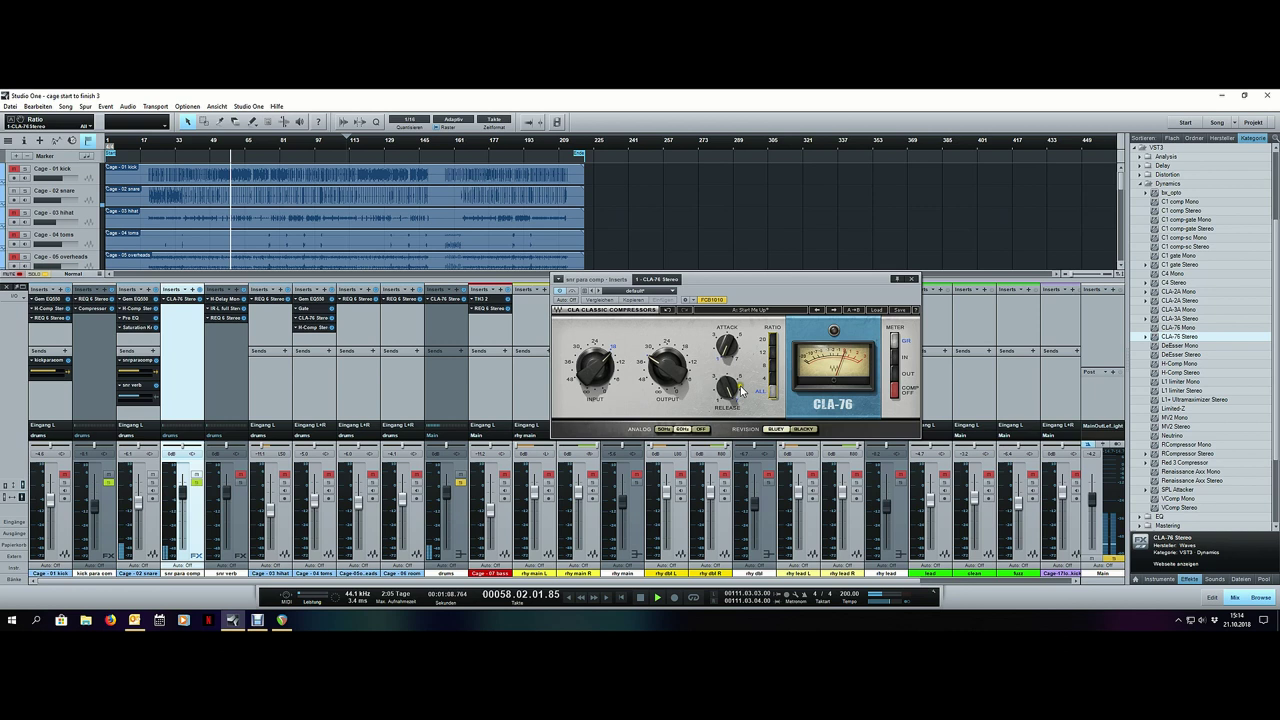
drag(729, 392, 721, 358)
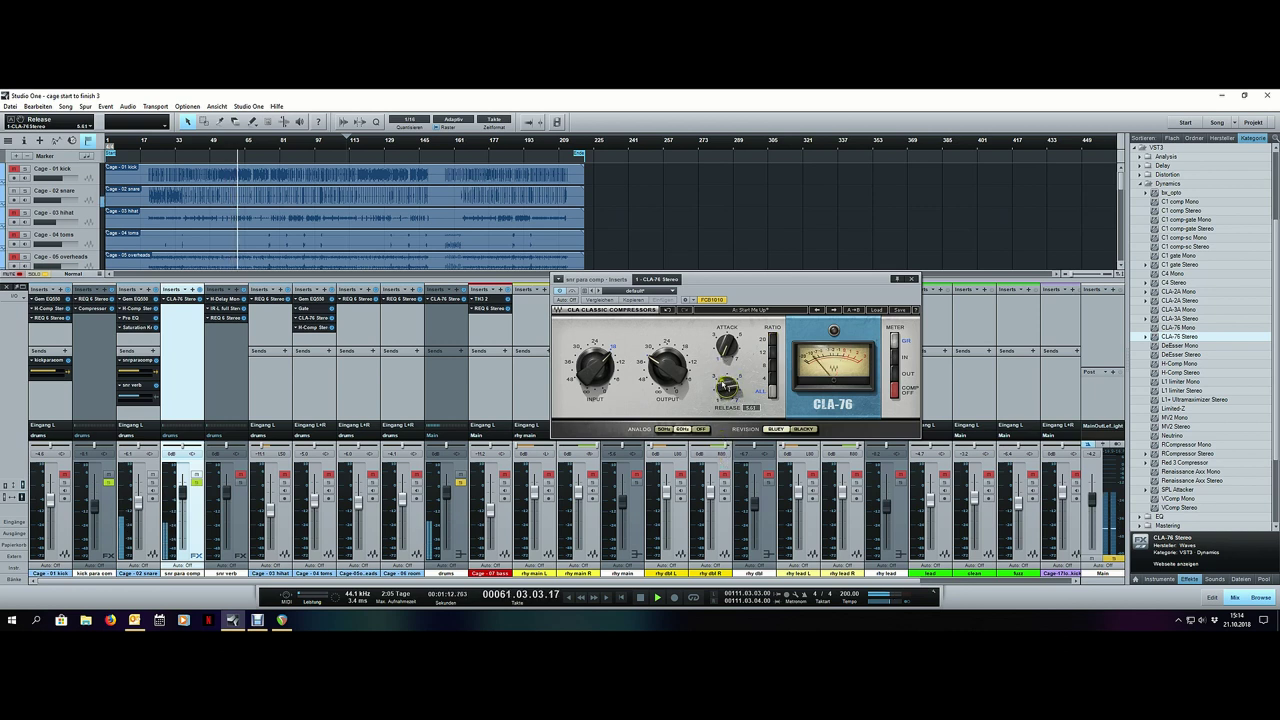
drag(596, 370, 598, 404)
drag(661, 377, 662, 365)
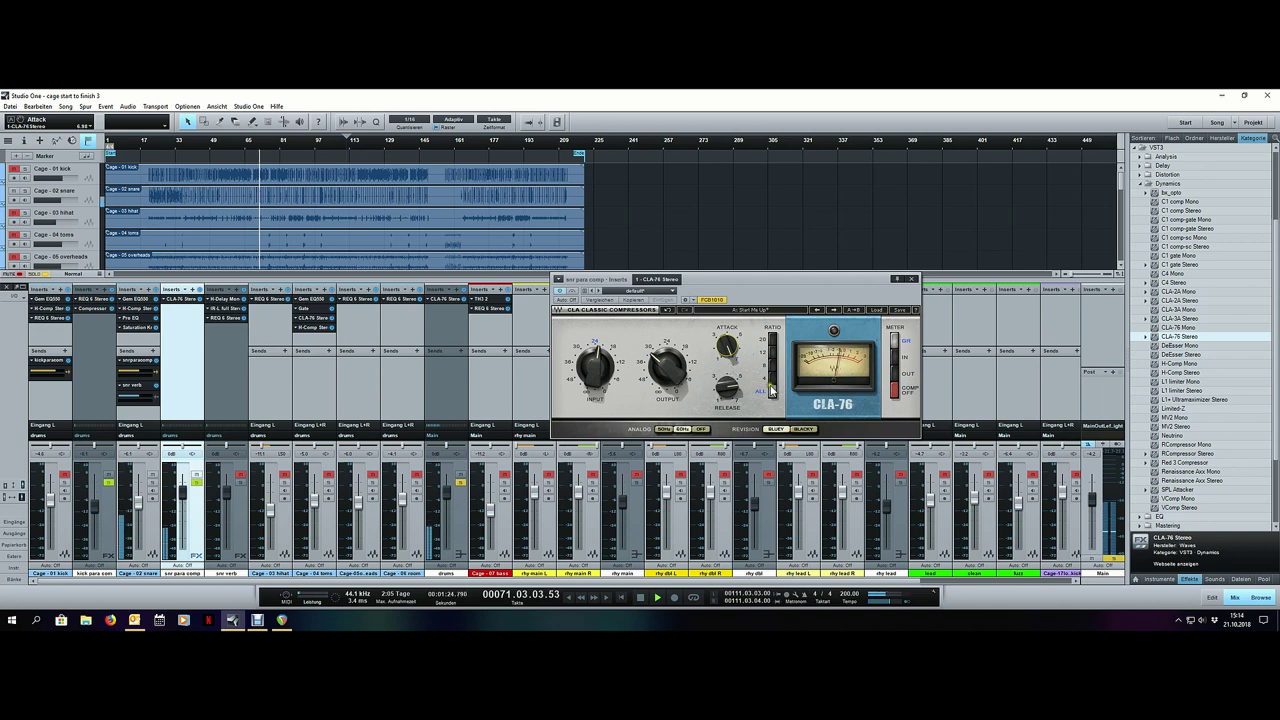
Step: Compare the CLA-76's Blacky and Bluey revisions, set its ratio to 4 and release to 7, and rebalance input and output
click(802, 430)
click(775, 430)
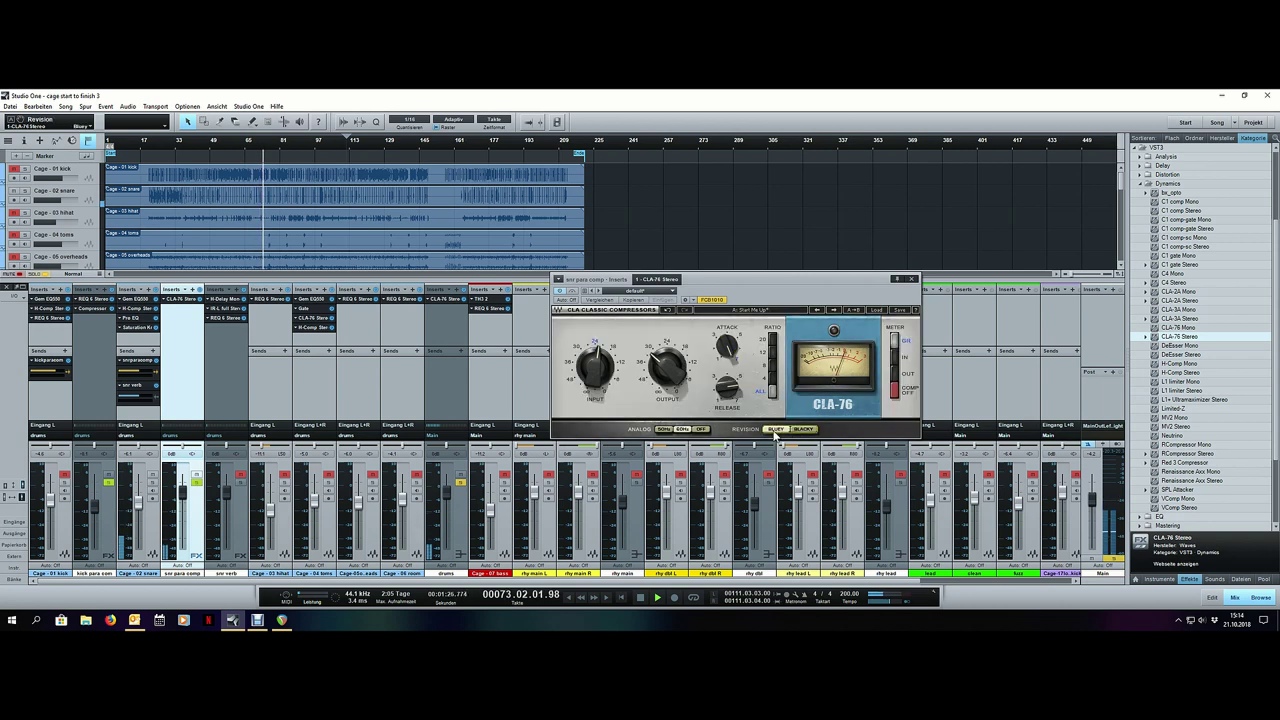
click(769, 383)
drag(731, 389, 717, 349)
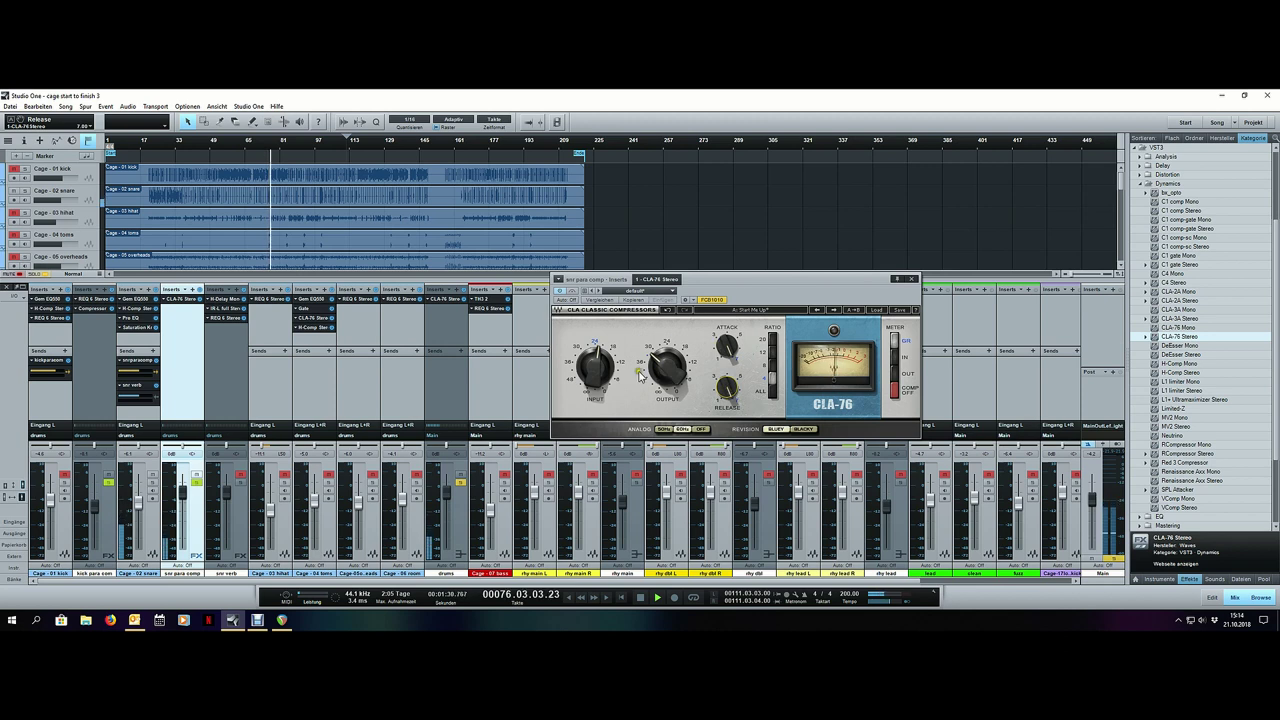
drag(596, 370, 666, 370)
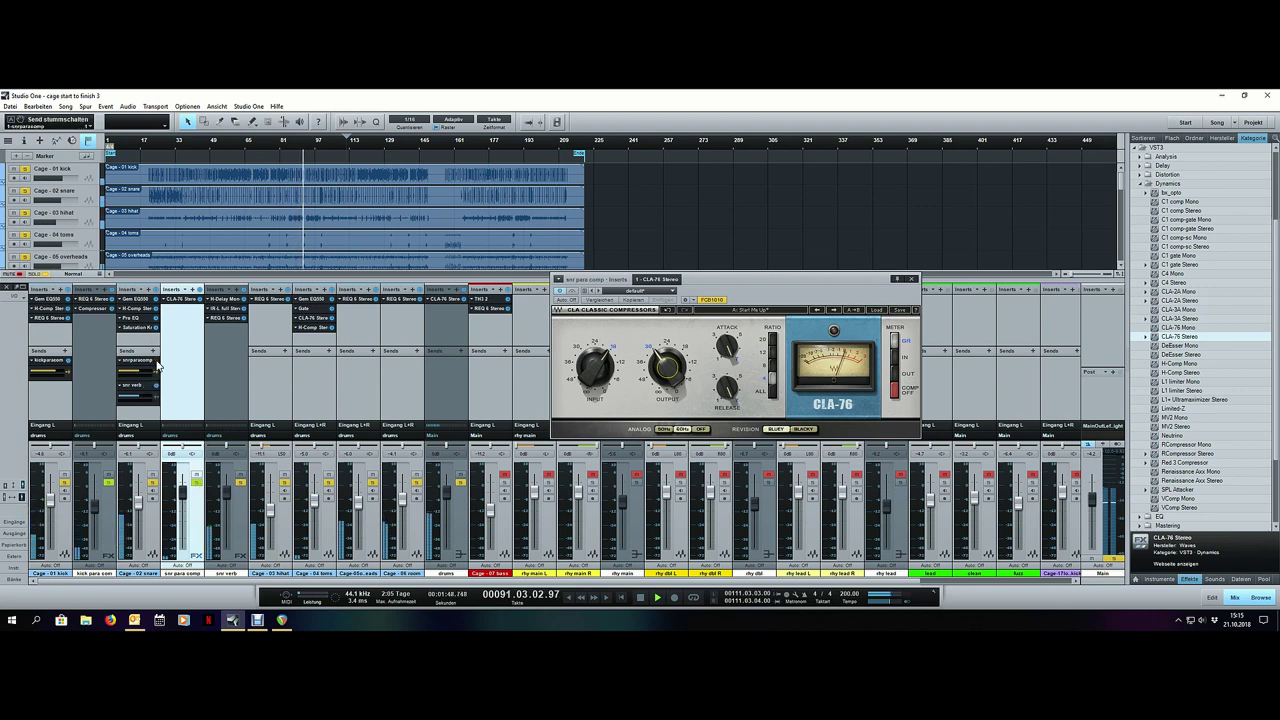
Step: Set the snr para comp channel's volume to -2.1 dB, close its compressor and compare the mix with the channel muted and active
drag(183, 490, 182, 496)
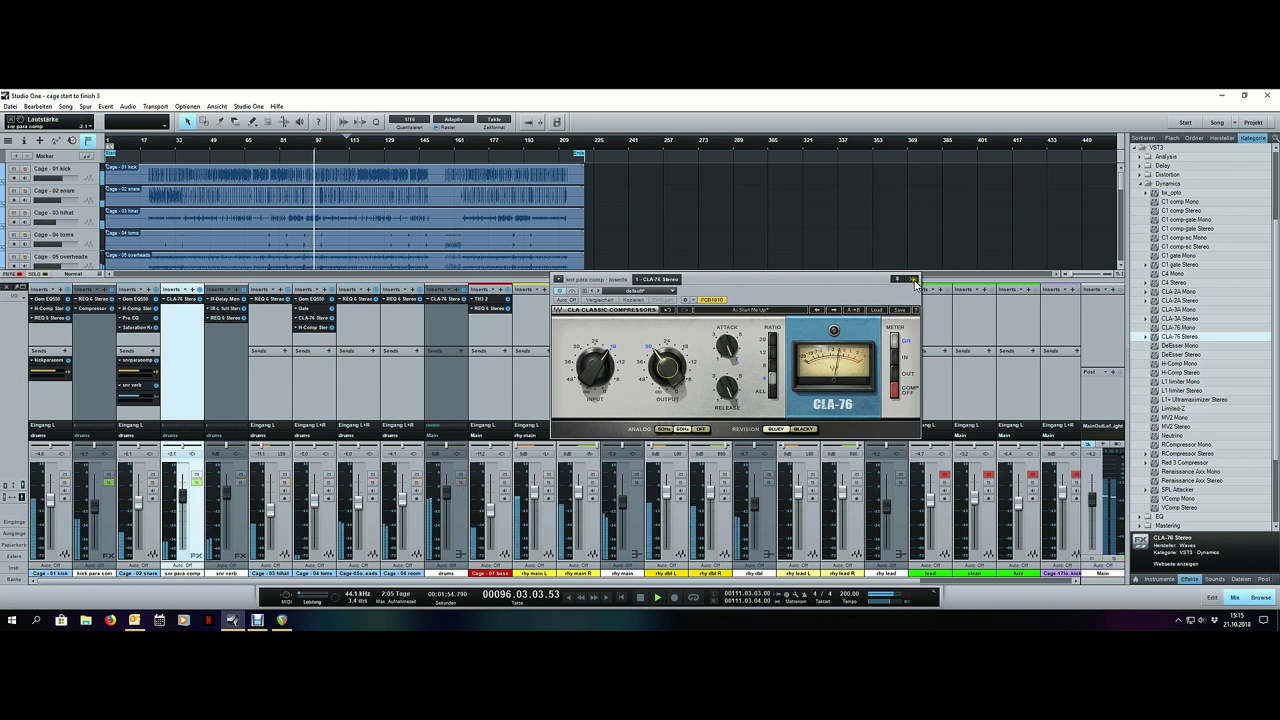
click(910, 279)
click(196, 476)
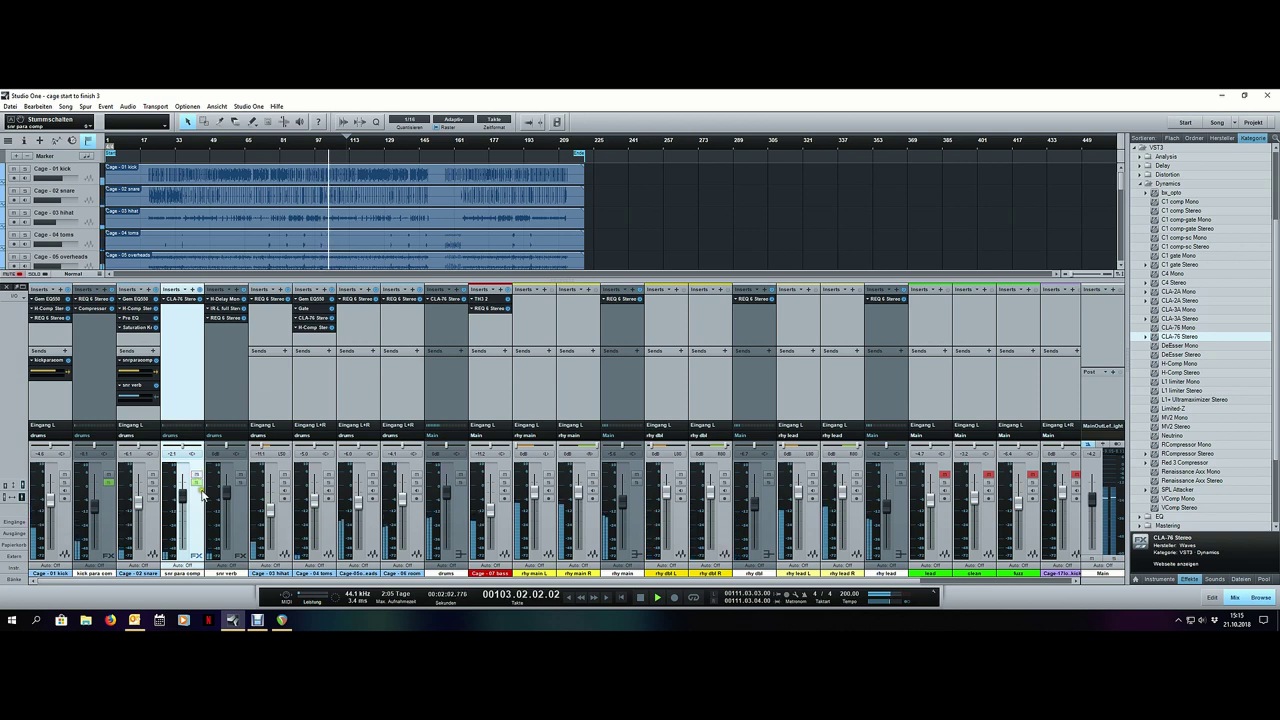
Step: Adjust the high-mid gain in the snare's Gem EQ550 during playback and close the equalizer
click(137, 299)
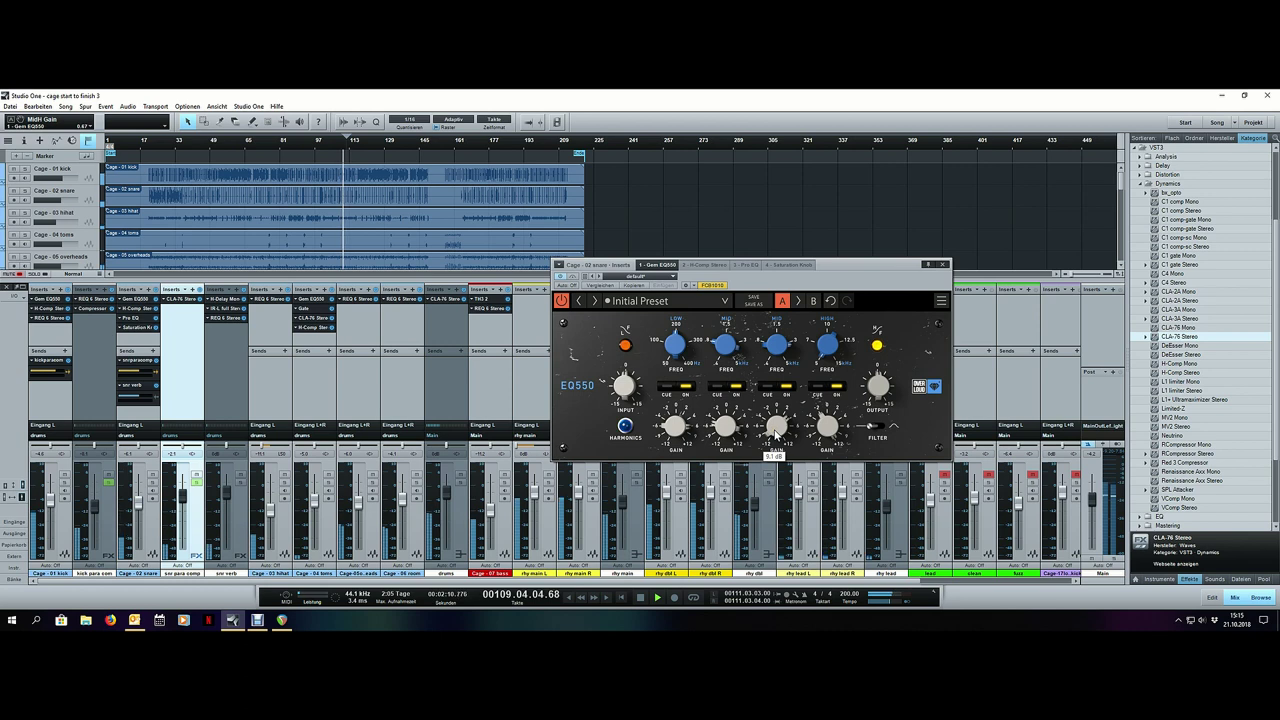
click(941, 265)
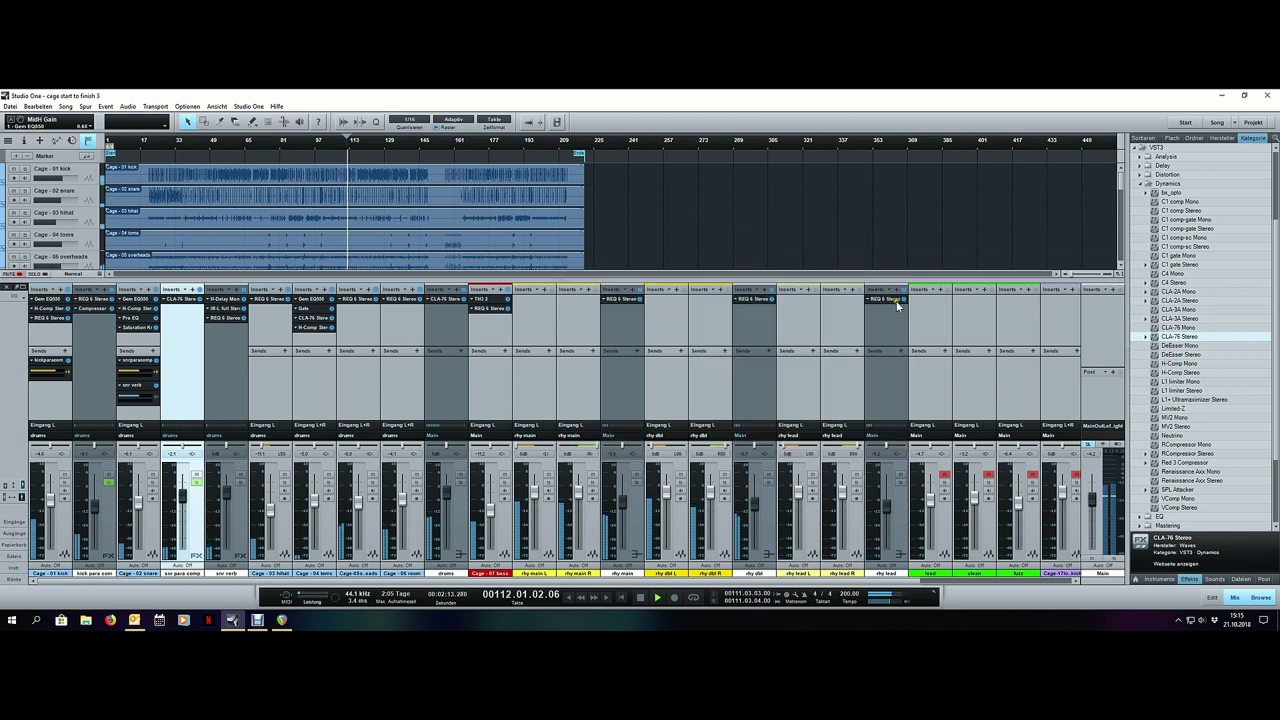
click(145, 527)
Step: Solo the drums bus and insert Gem TAPEDESK ahead of its CLA-76 compressor
click(462, 529)
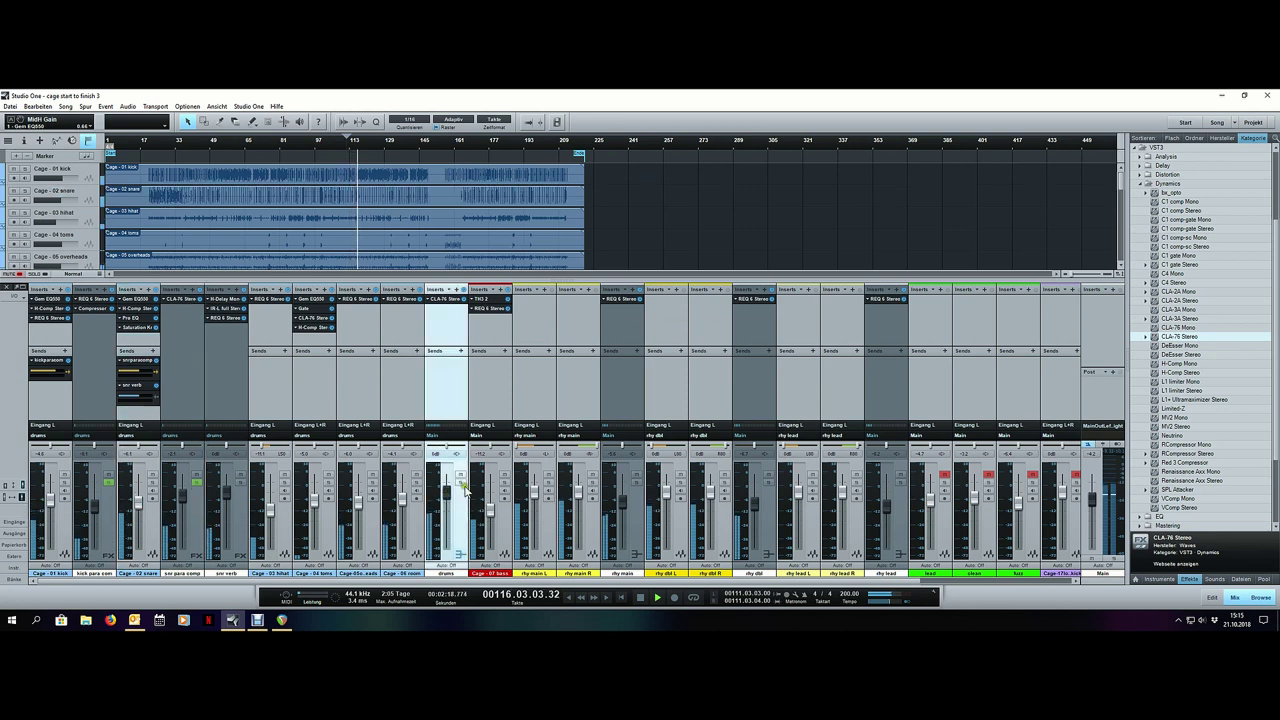
key(space)
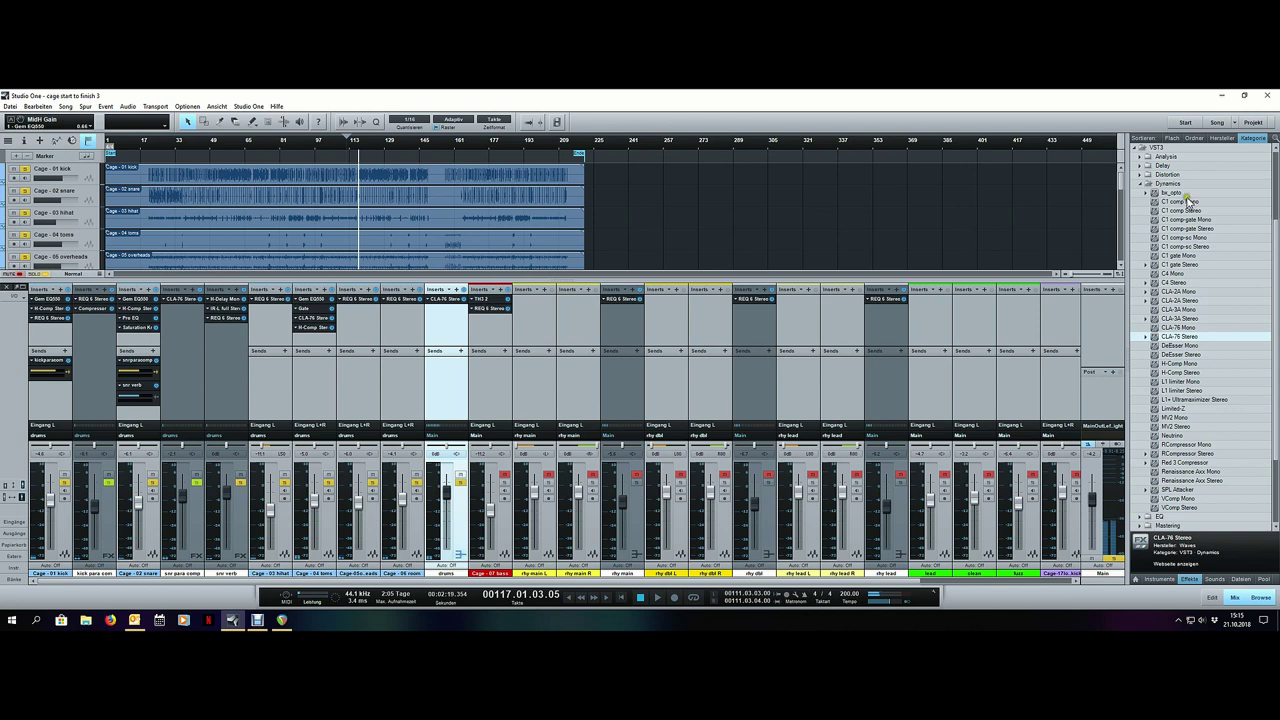
click(1157, 188)
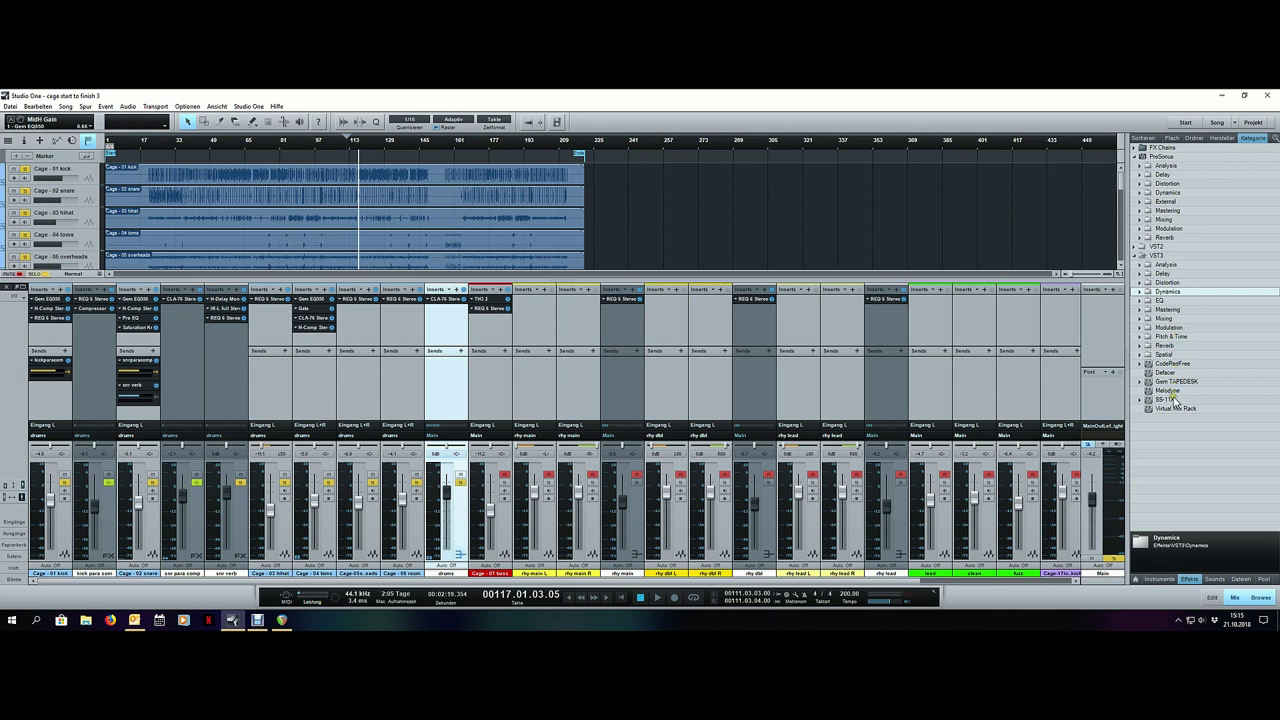
drag(1183, 385, 445, 318)
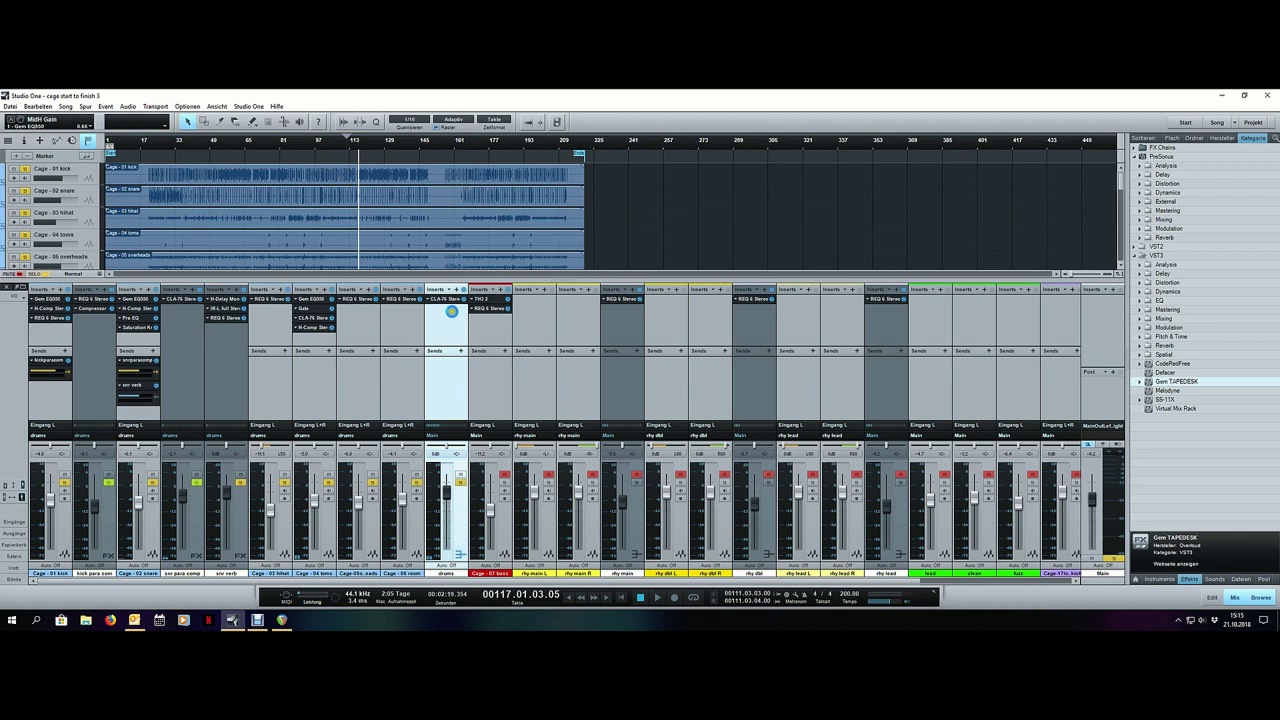
mouse_move(465, 310)
mouse_down()
mouse_move(449, 313)
mouse_move(447, 299)
mouse_up()
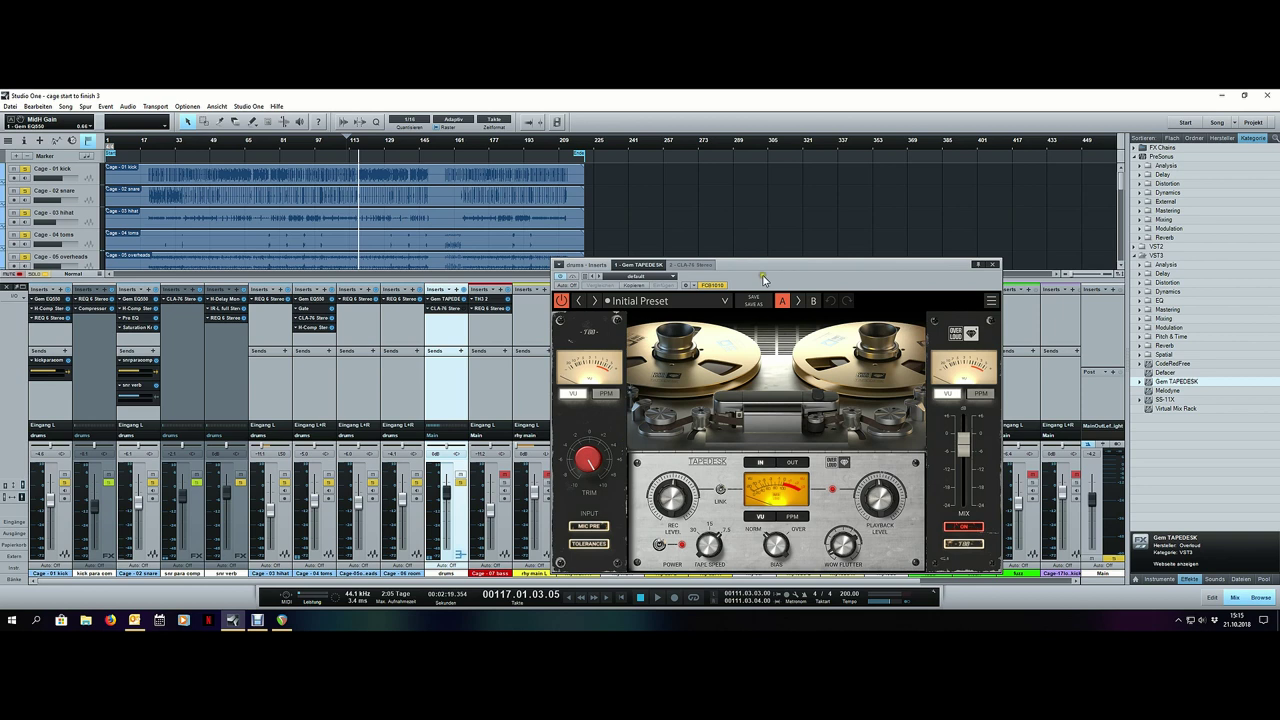
drag(763, 279, 792, 220)
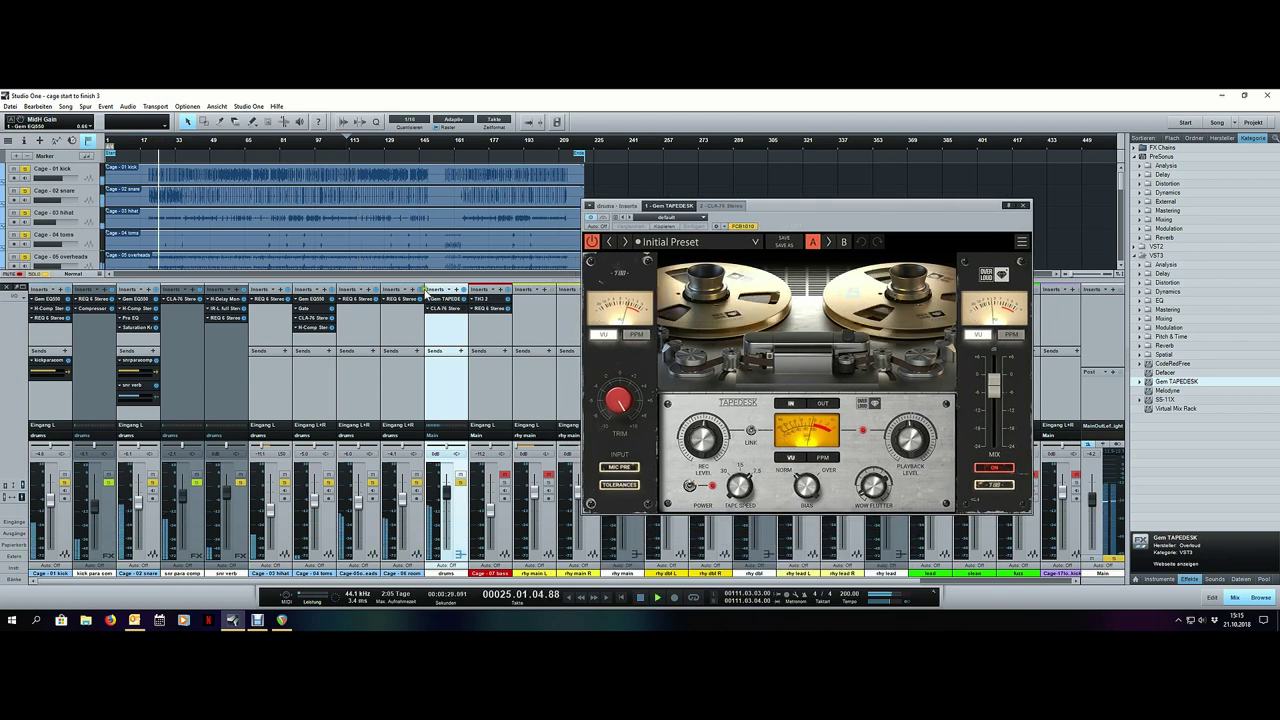
Step: Adjust the TAPEDESK's tape speed and switch its console model to S4000
drag(740, 502, 737, 600)
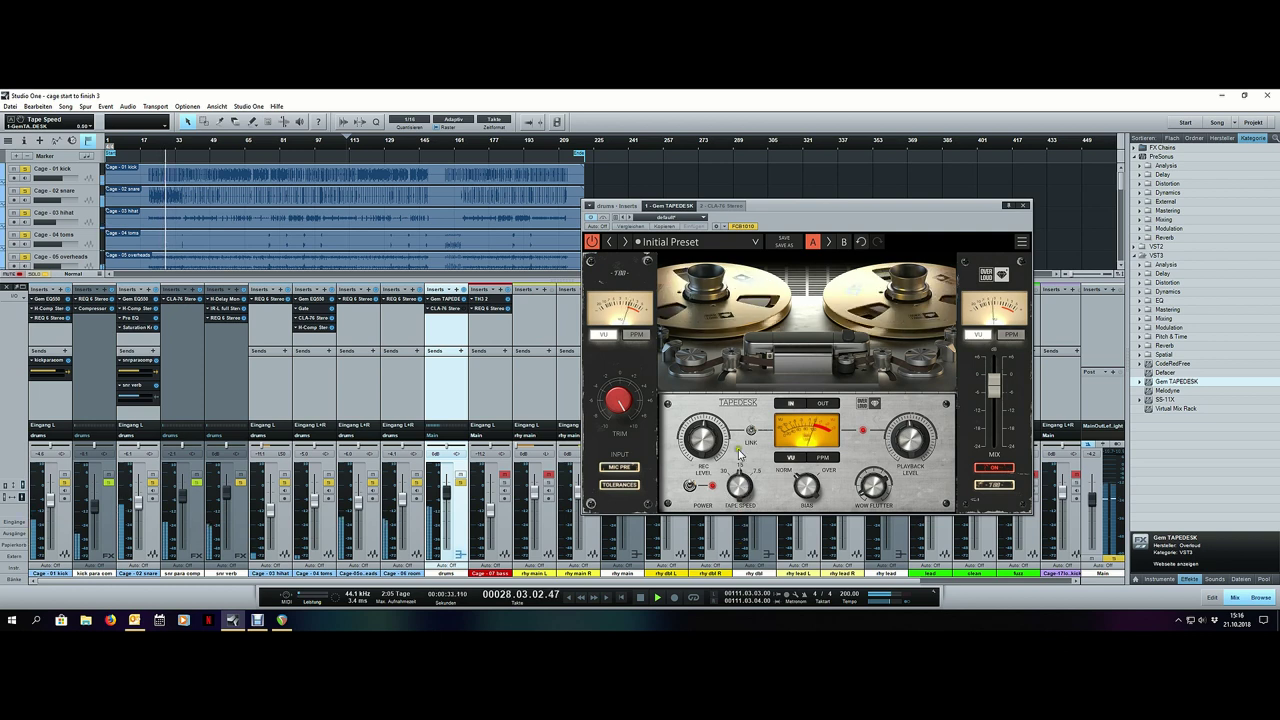
click(993, 485)
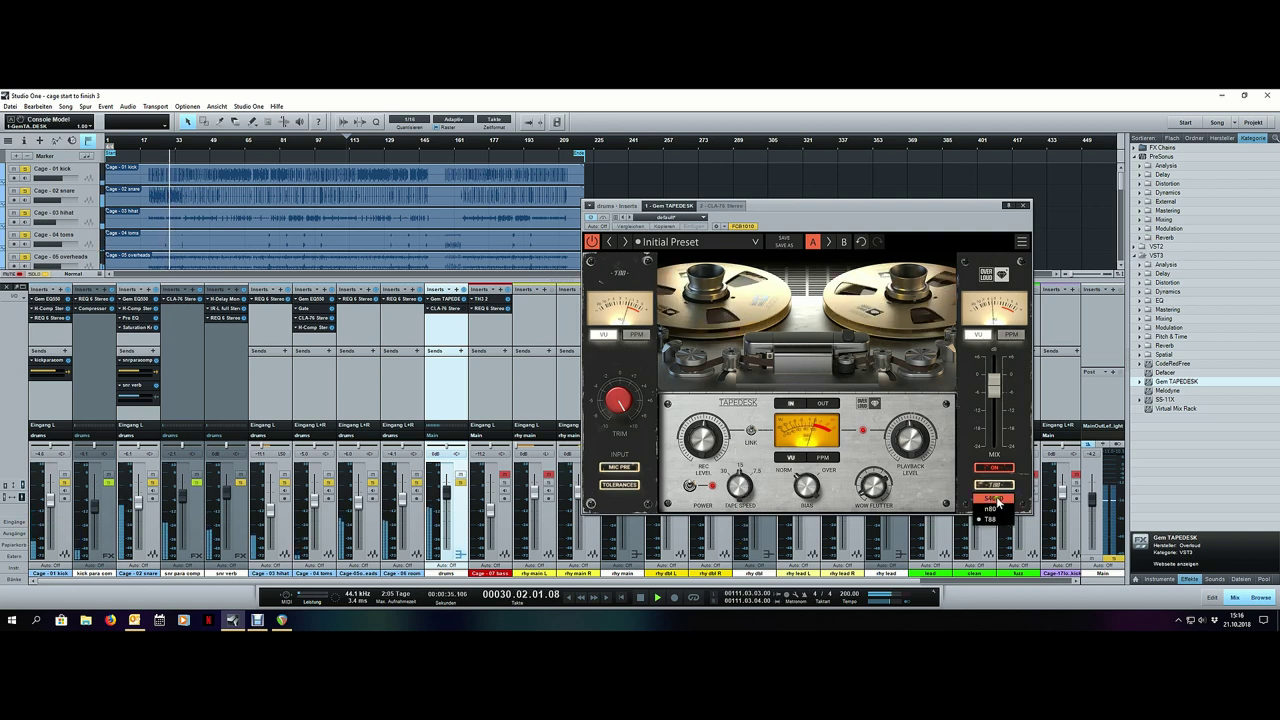
click(996, 500)
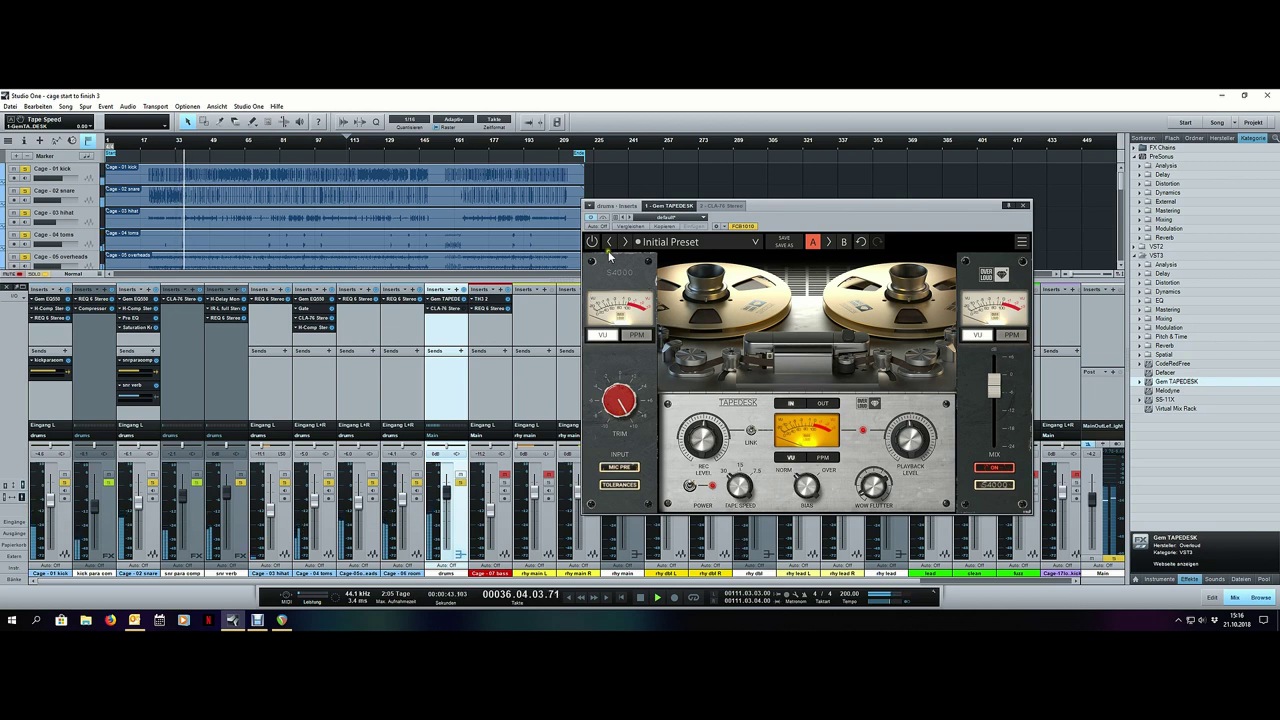
Step: Compare the soloed drums with the TAPEDESK bypassed and active, leaving it switched on
click(593, 242)
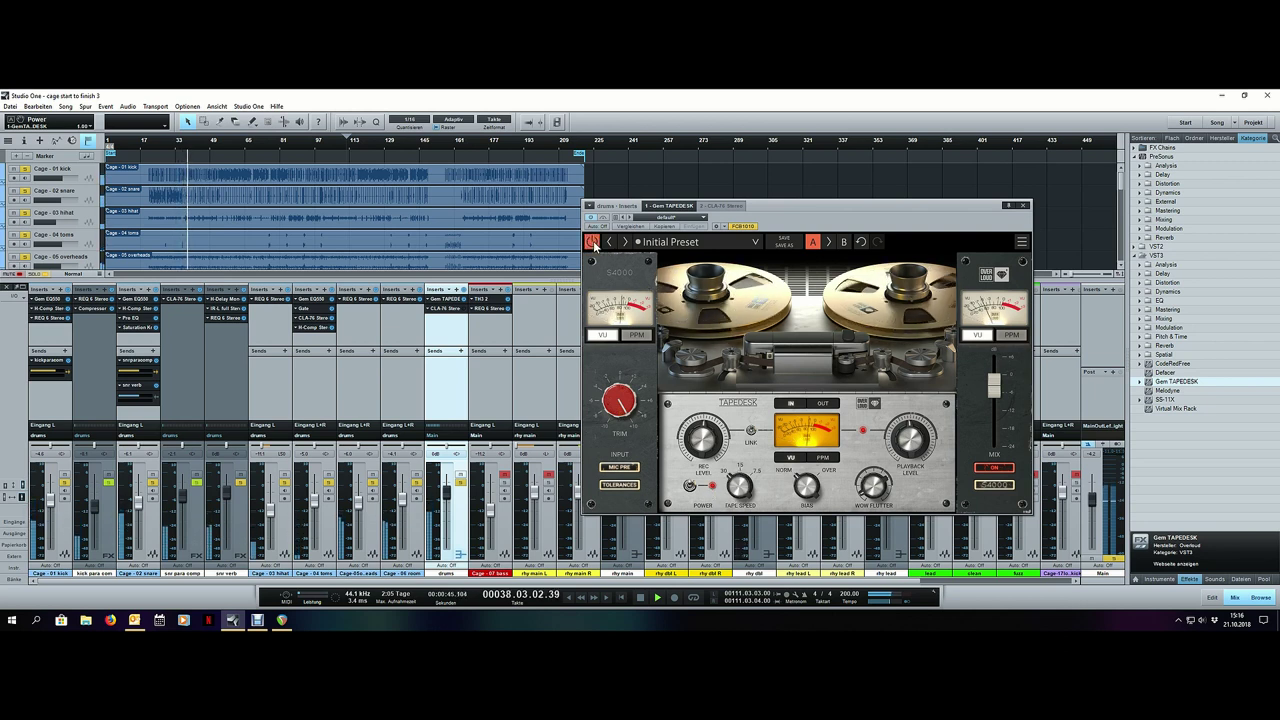
click(593, 243)
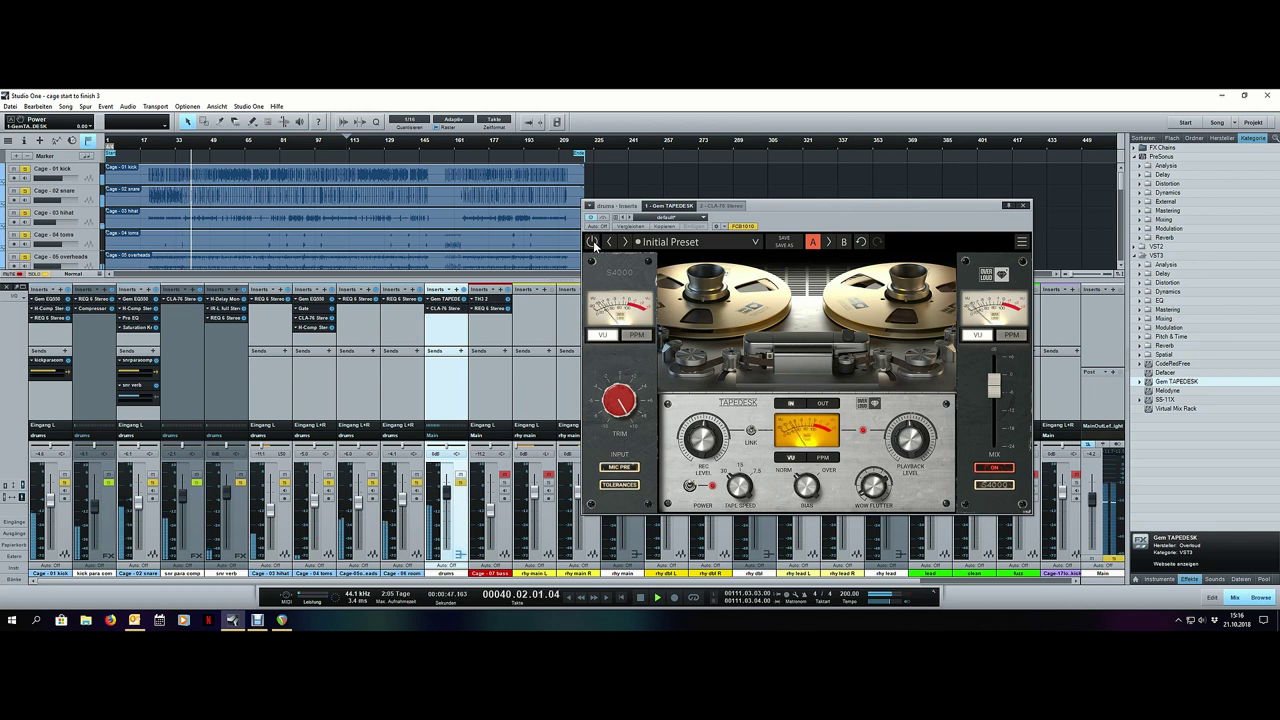
click(593, 243)
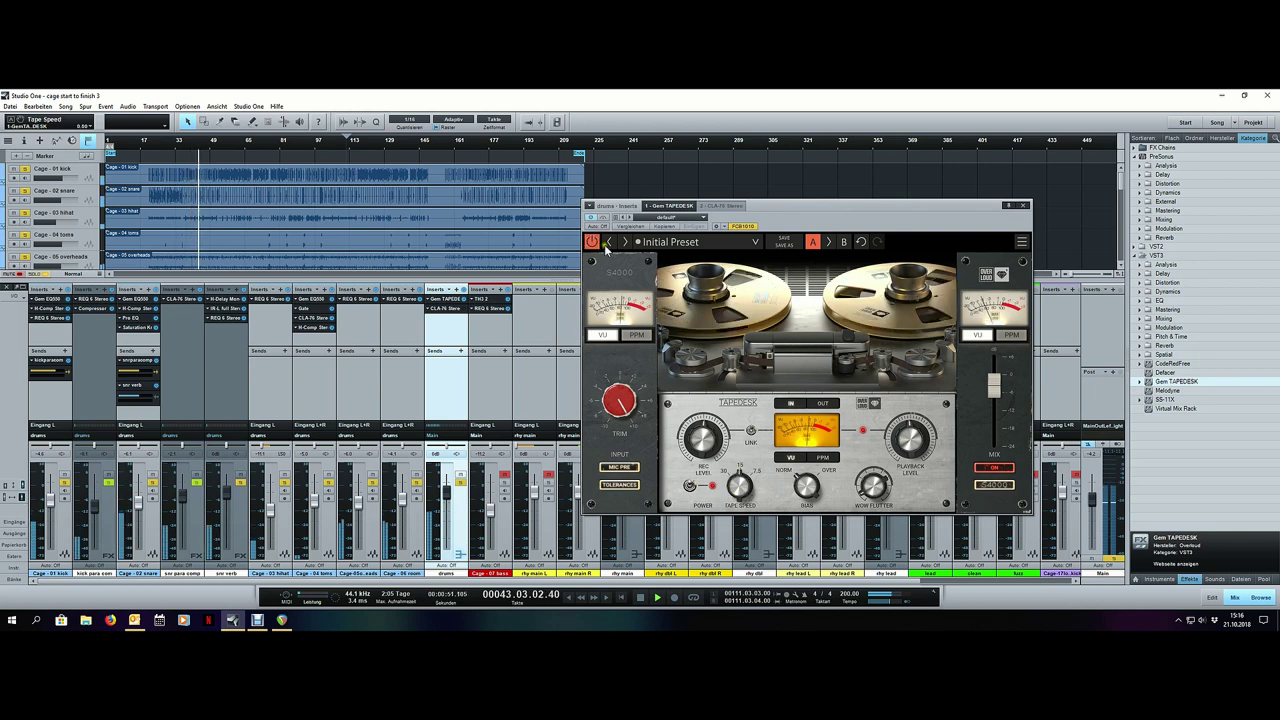
click(593, 243)
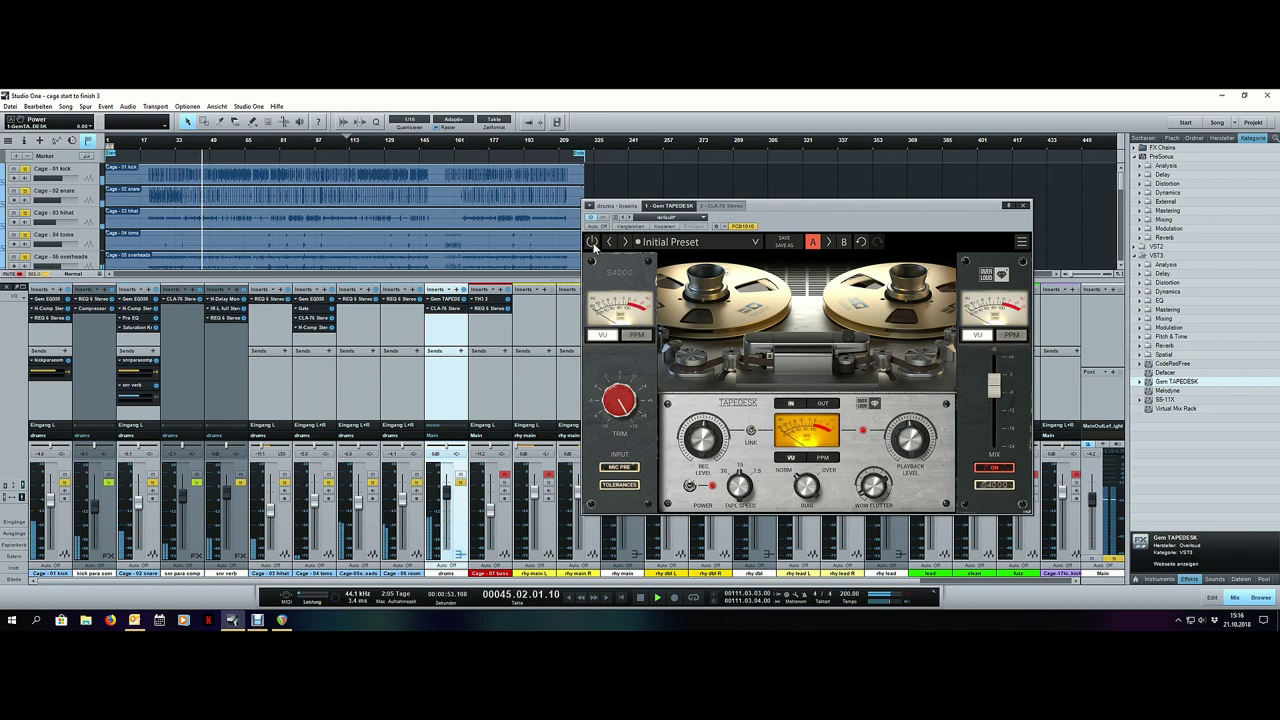
click(593, 243)
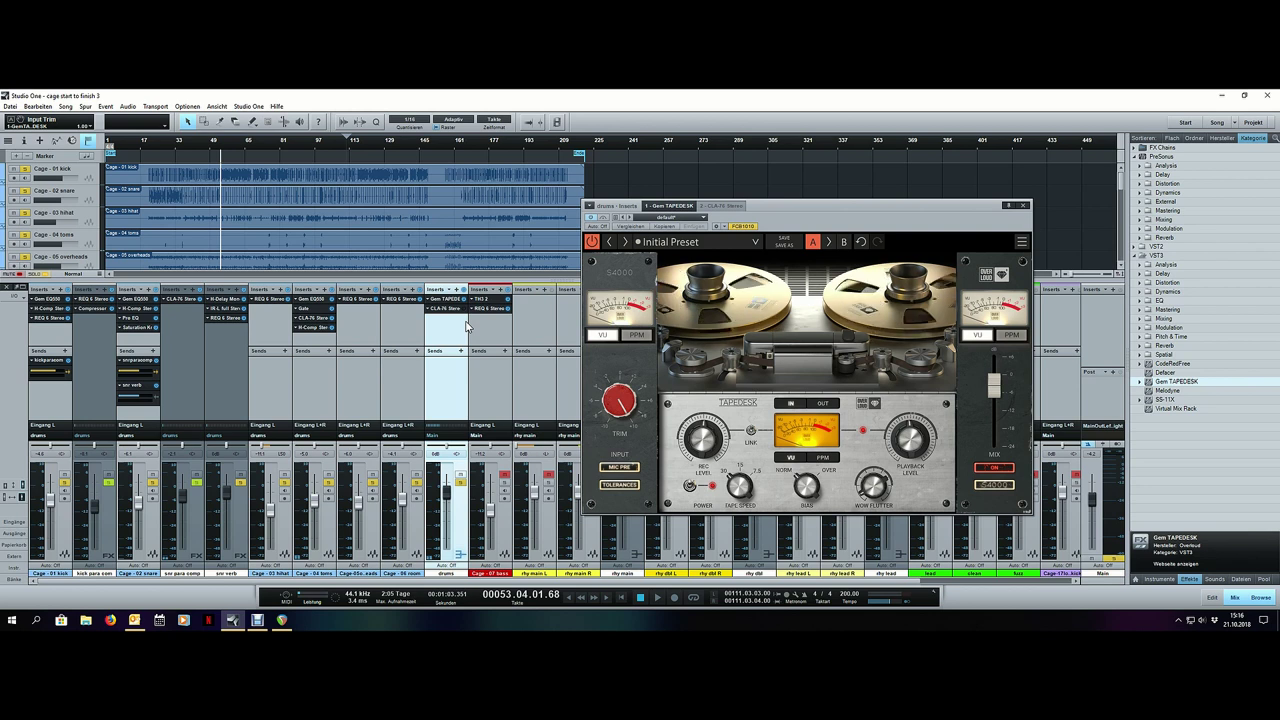
Step: Fine-tune the output level of the drums bus's CLA-76 compressor during playback and close the compressor
click(450, 310)
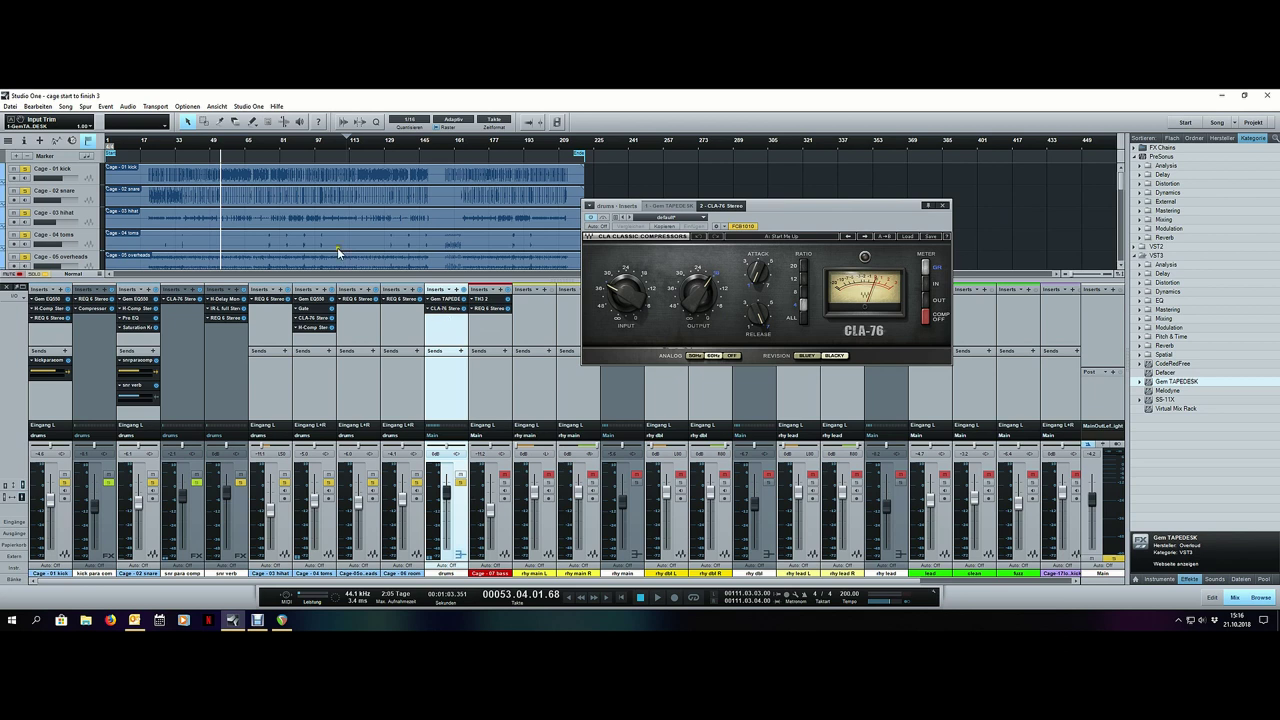
click(151, 146)
key(space)
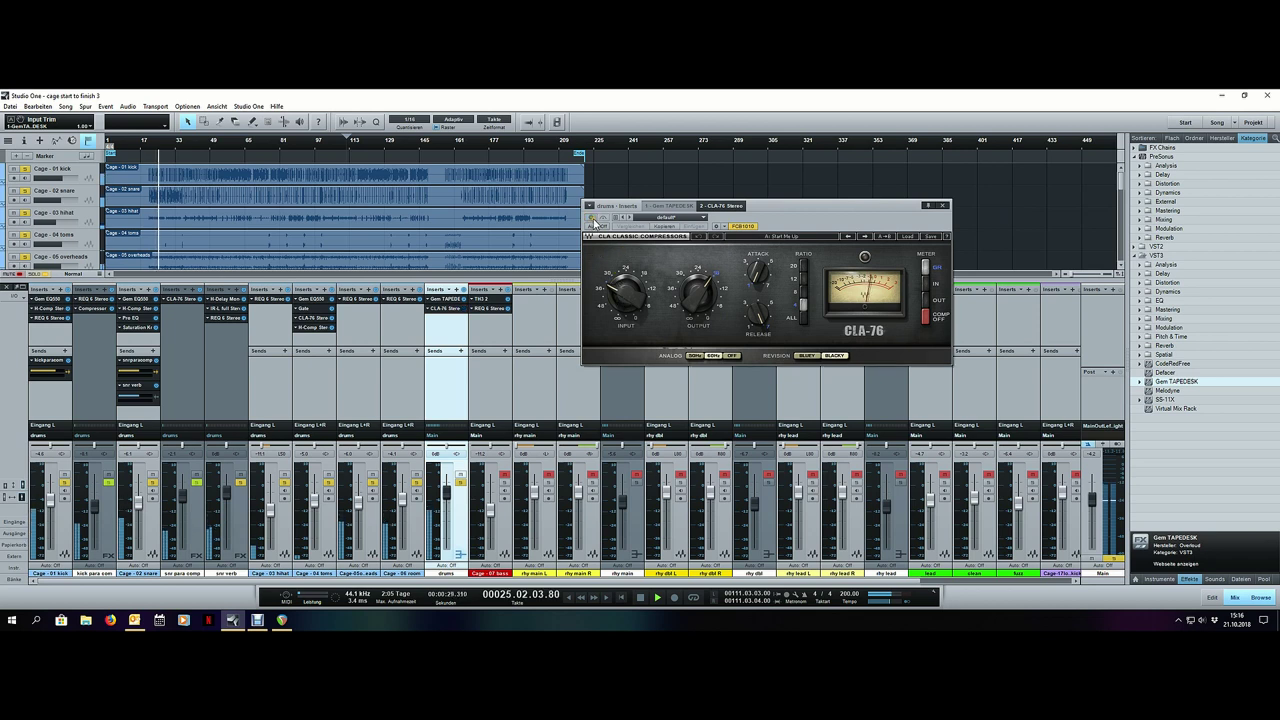
click(322, 141)
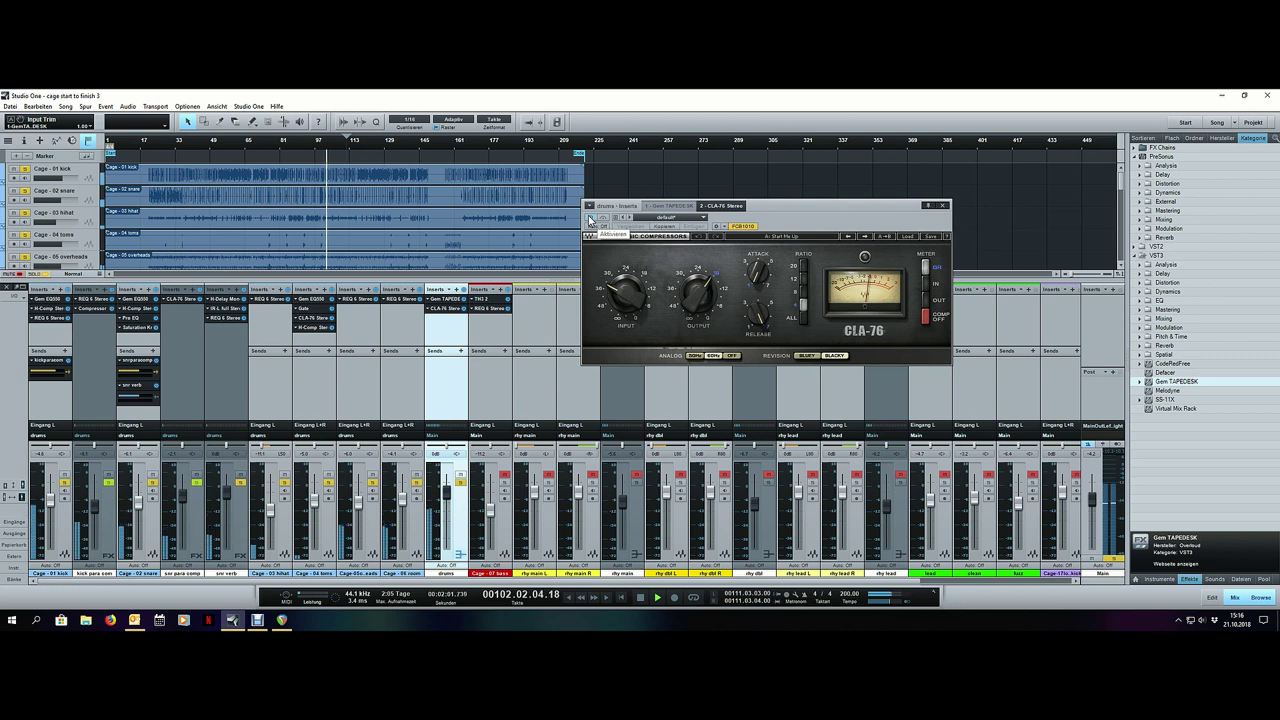
drag(690, 289, 691, 297)
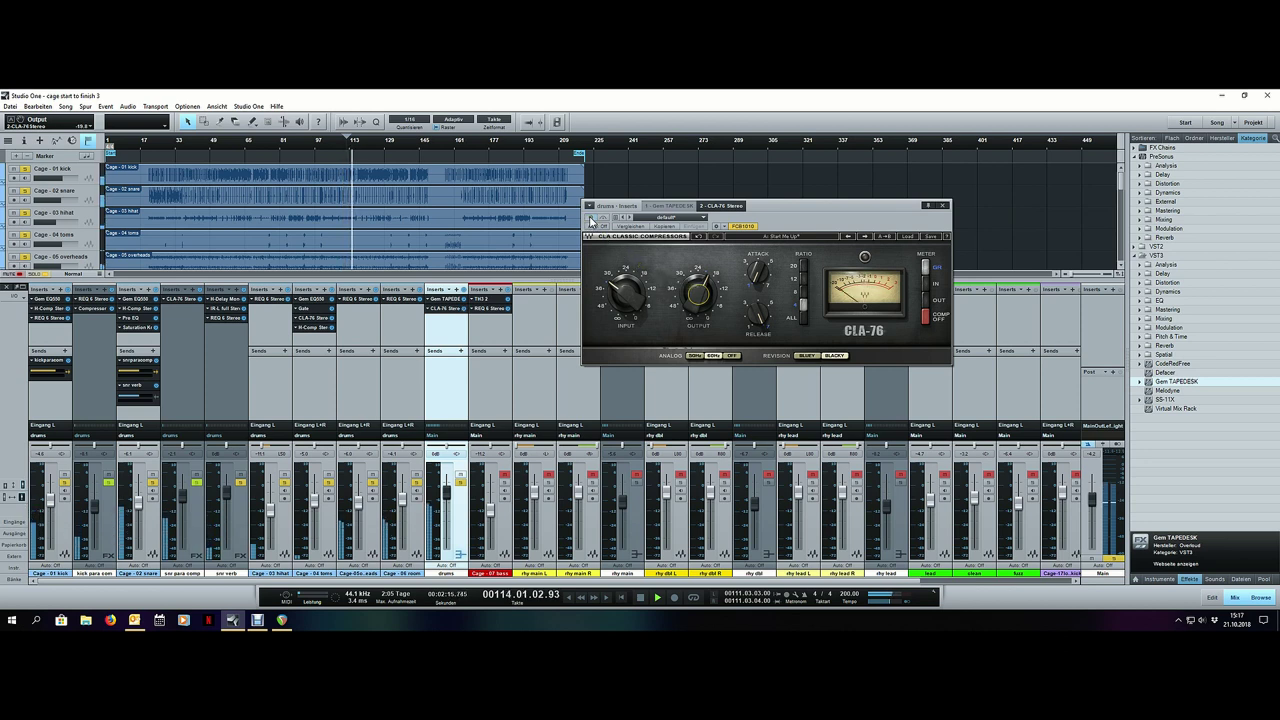
mouse_move(697, 297)
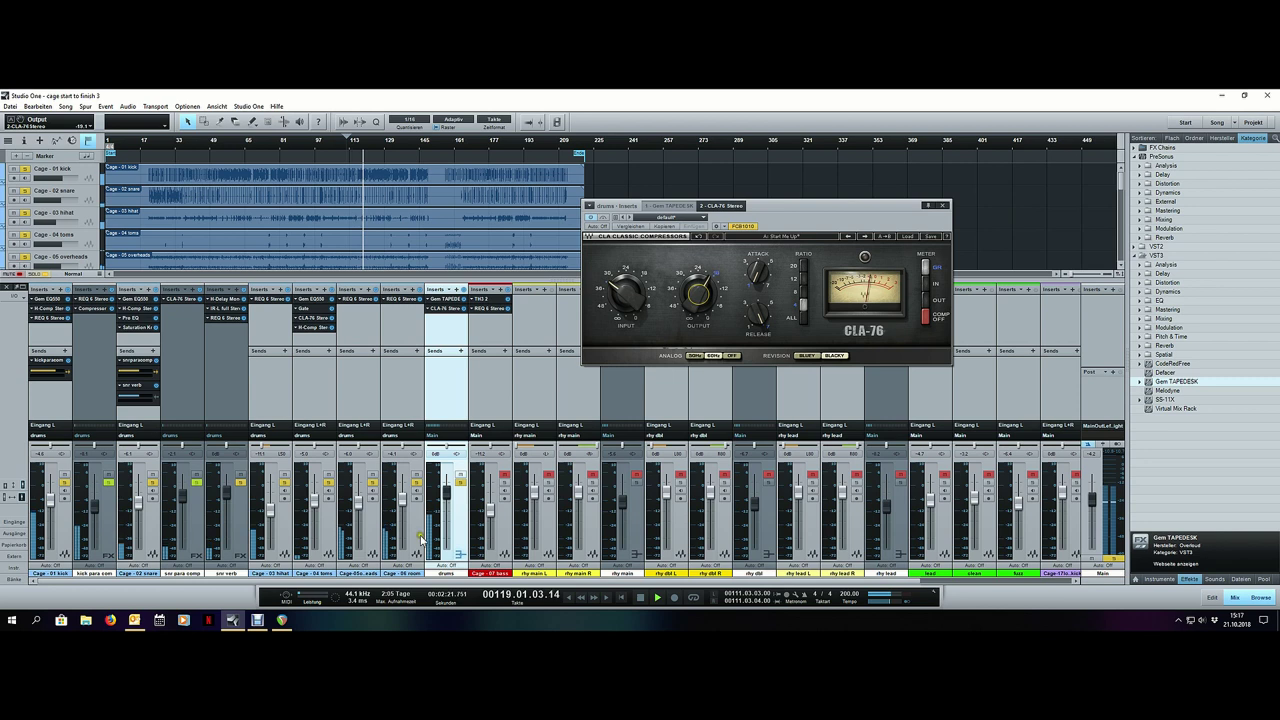
click(942, 205)
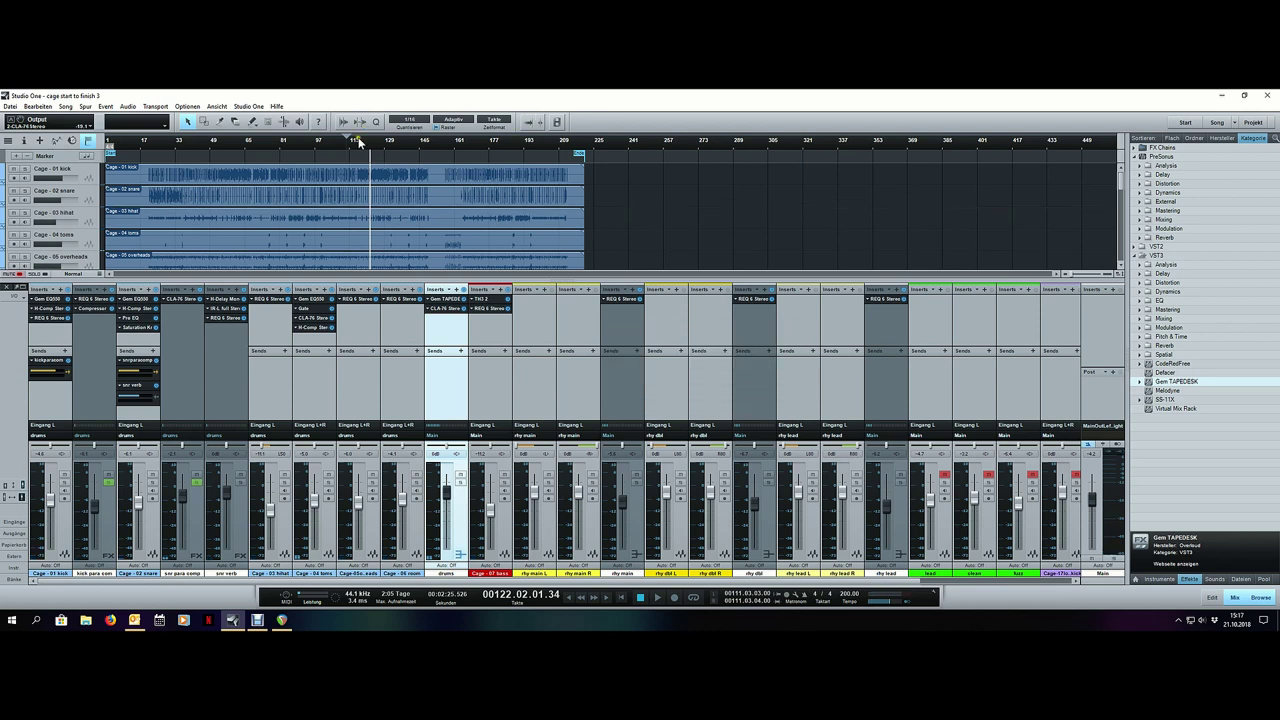
Step: Check the room track's contribution to the mix by muting it, then solo it and open its REQ 6 equalizer
scroll(359, 141, up, 4)
key(space)
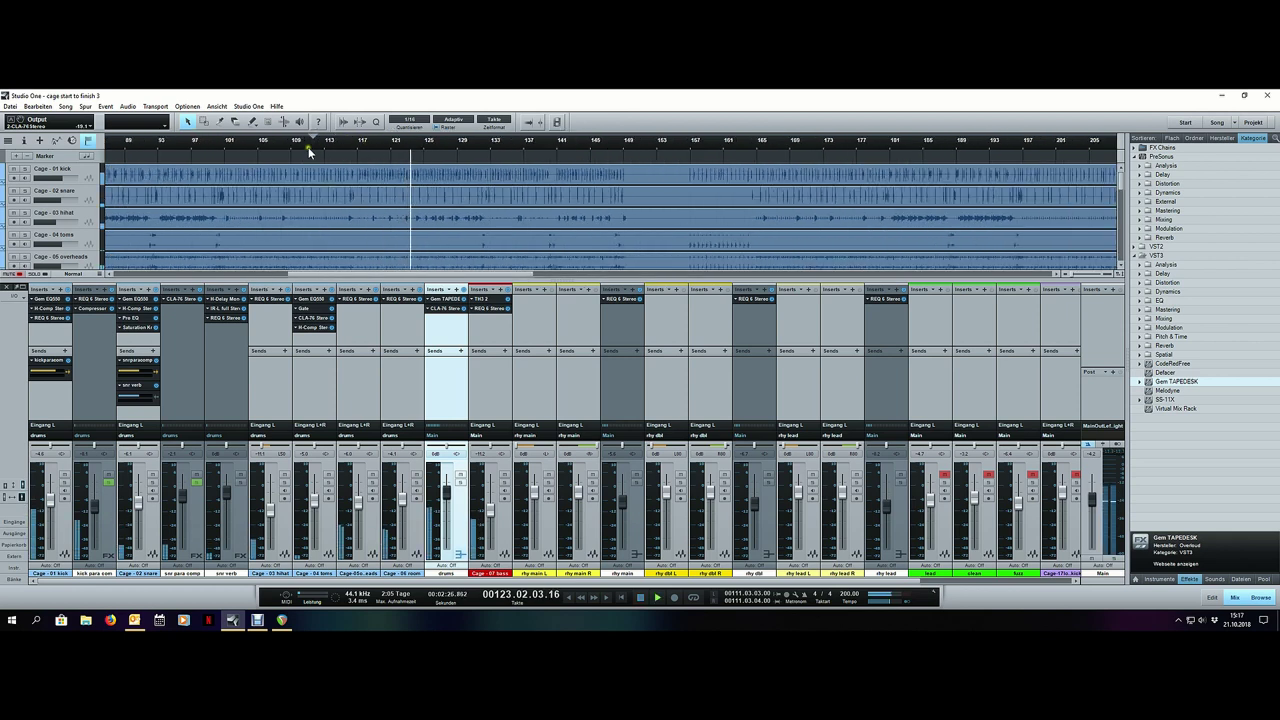
click(416, 475)
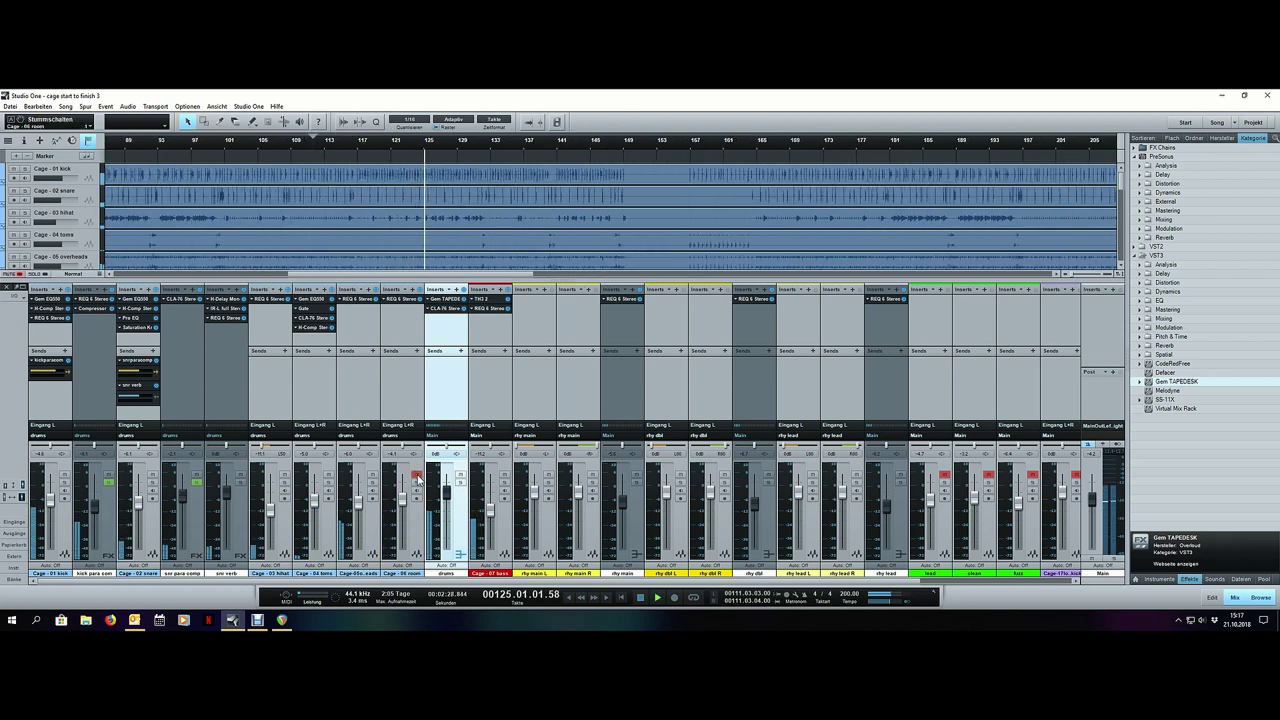
click(416, 483)
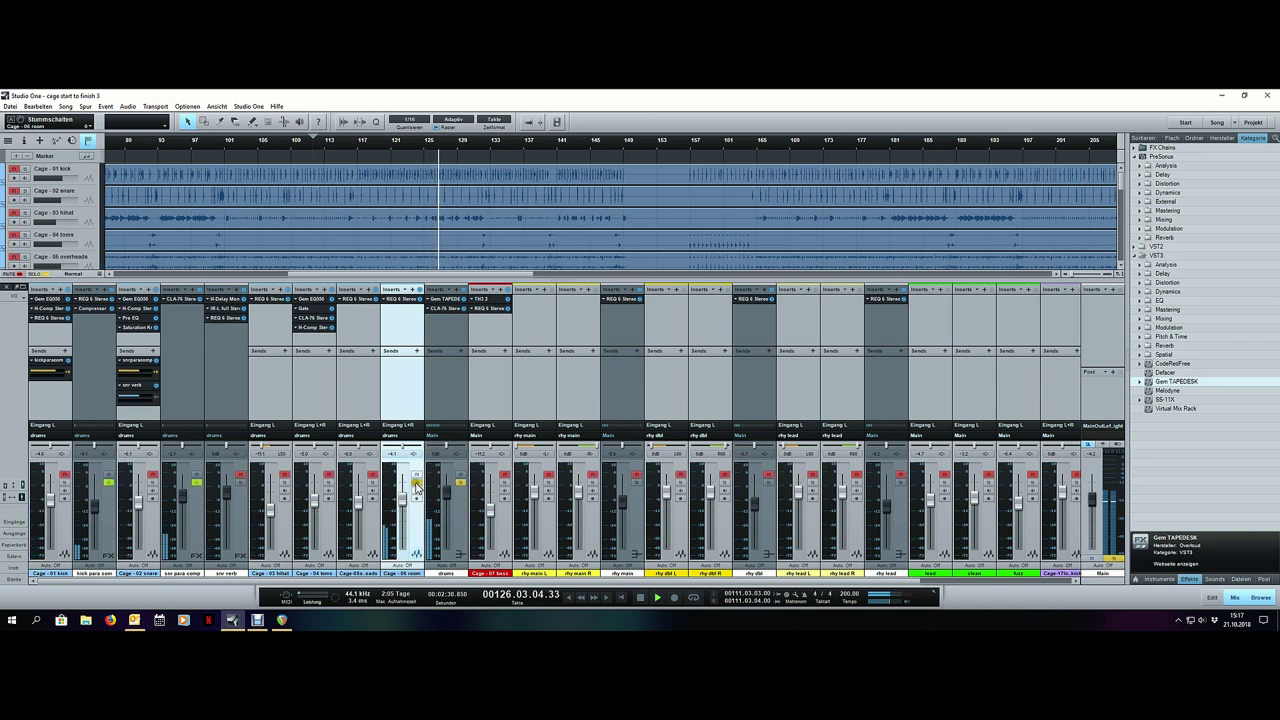
click(401, 305)
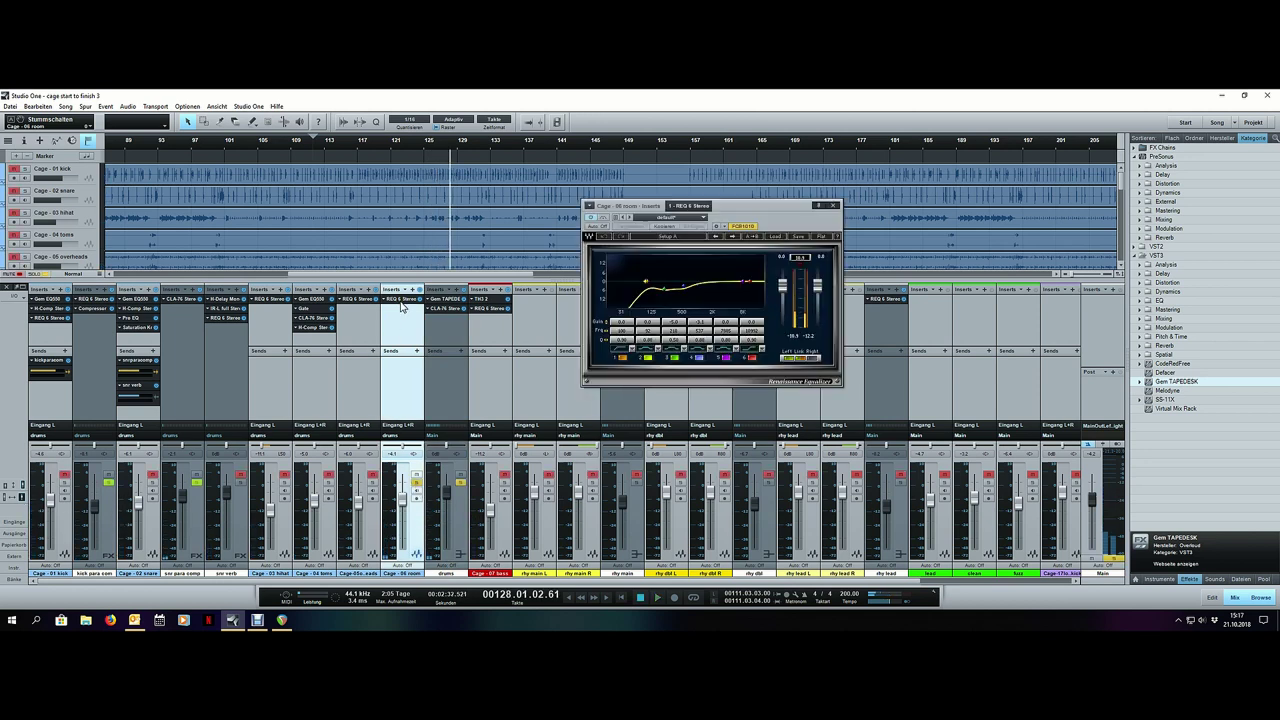
Step: Retune the high-pass frequency of the room track's REQ 6 and switch off its bands 3 and 4
click(625, 362)
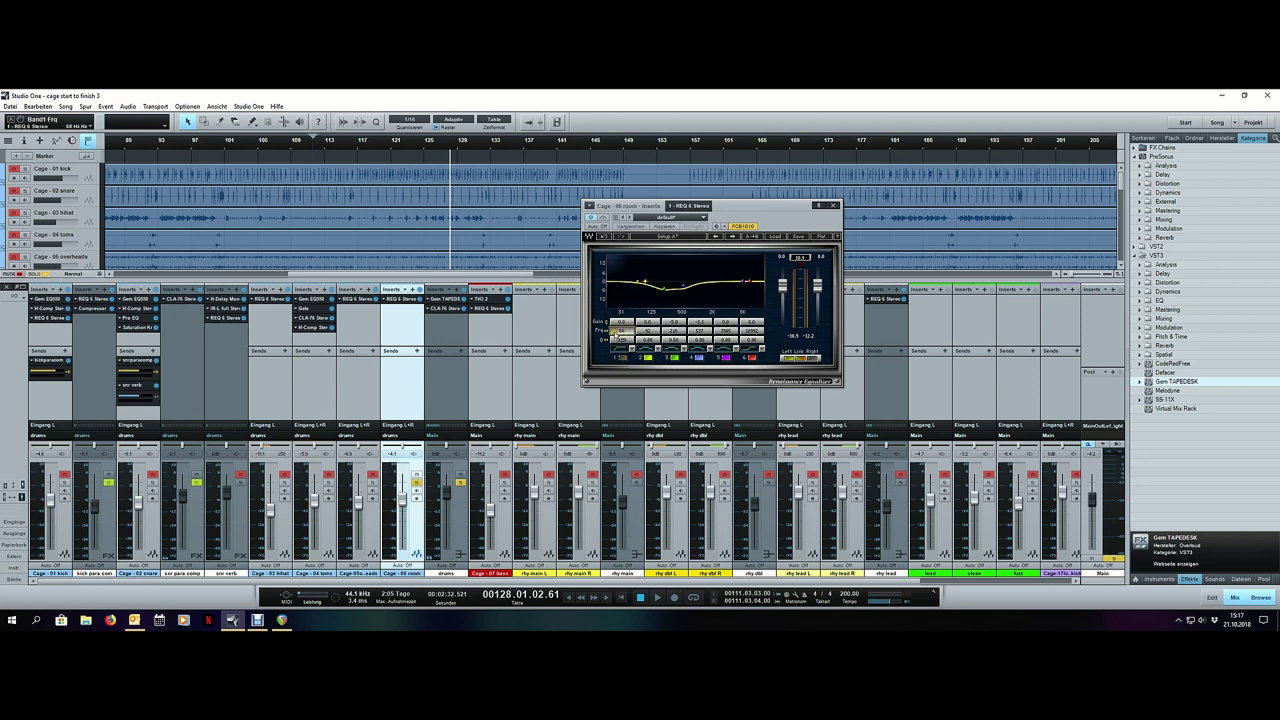
click(674, 359)
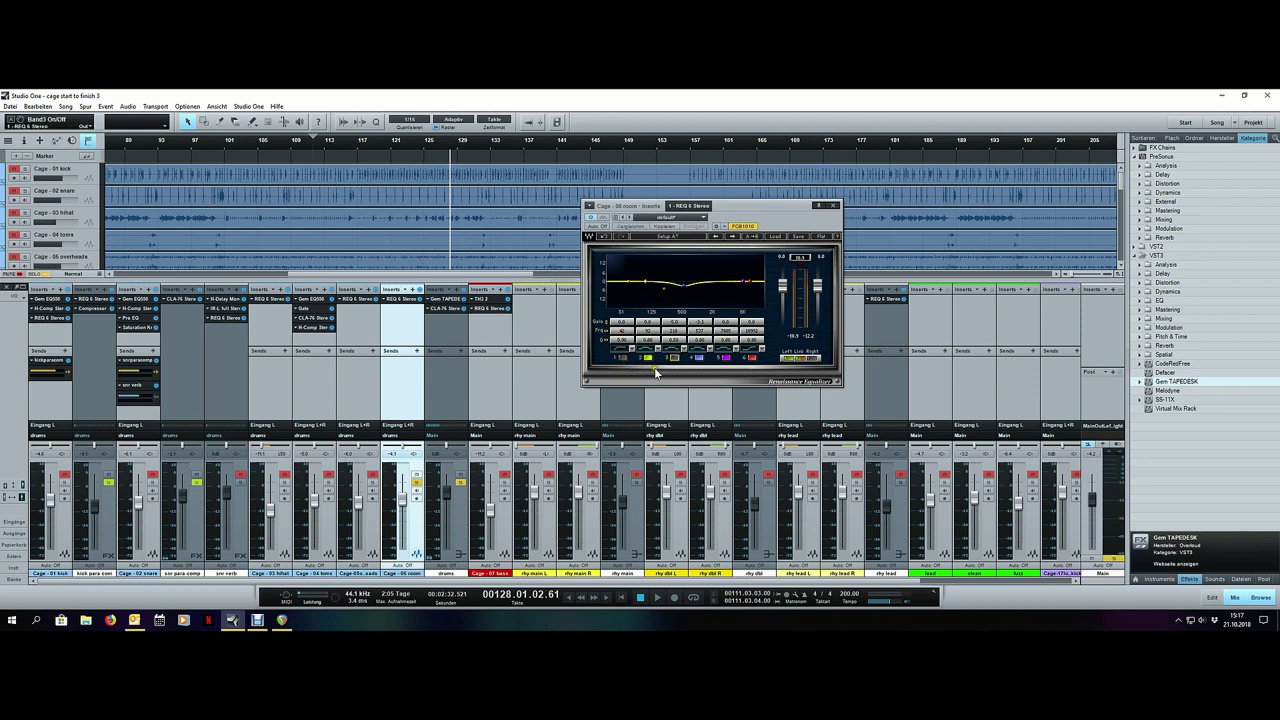
click(675, 361)
drag(622, 332, 637, 339)
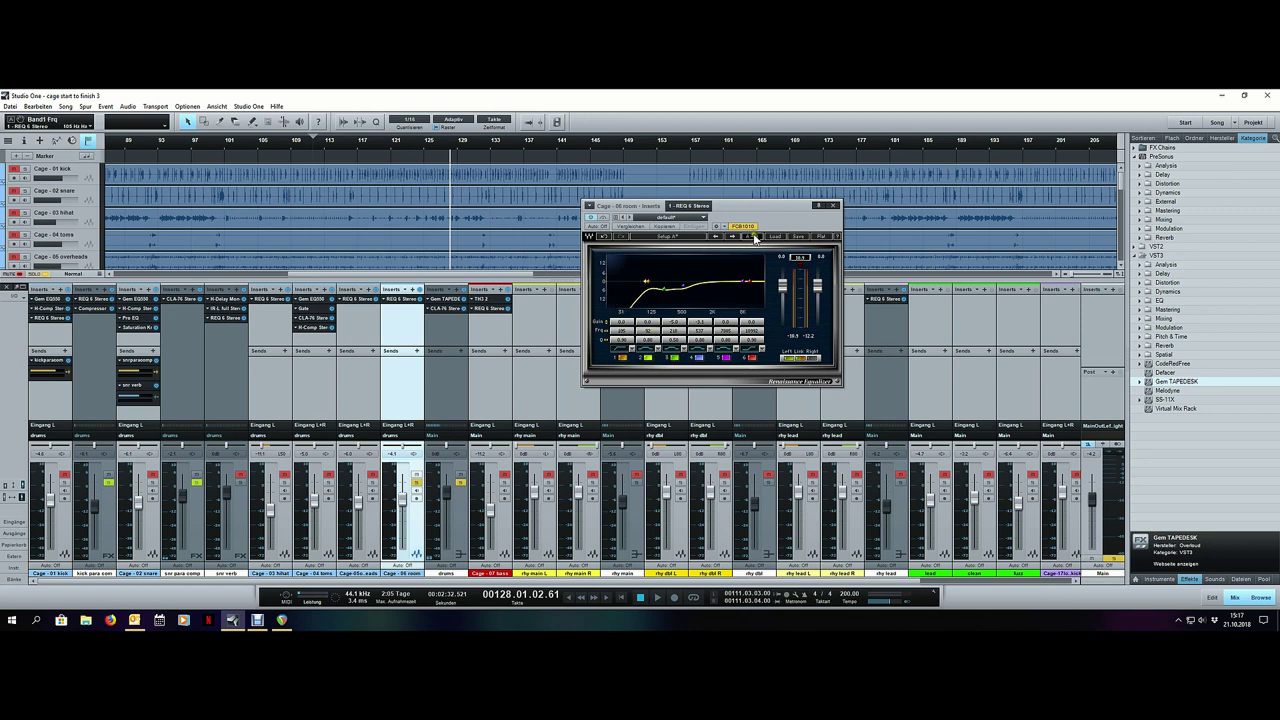
drag(624, 331, 610, 330)
click(677, 361)
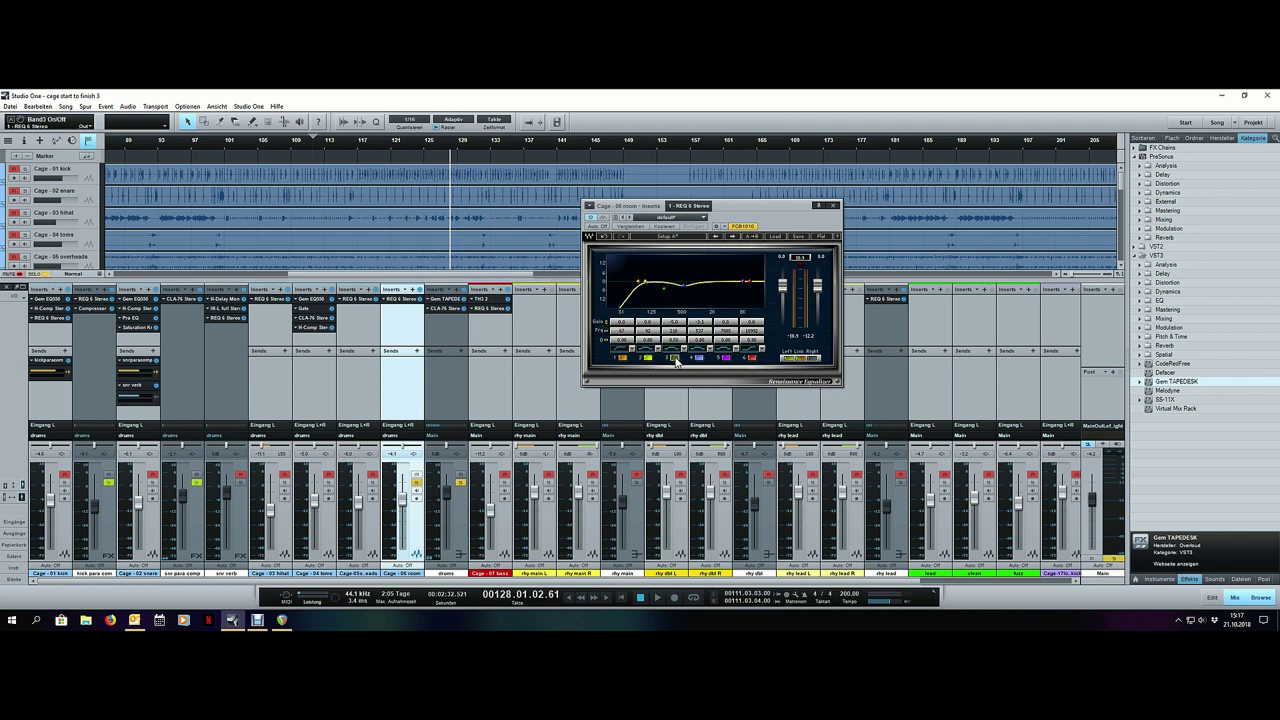
click(702, 359)
mouse_move(697, 331)
mouse_down()
mouse_move(708, 331)
mouse_move(688, 334)
mouse_up()
Step: Set band 2 of the room's REQ 6 to a low shelf with a gain of -8.0 dB and raise its frequency
click(649, 352)
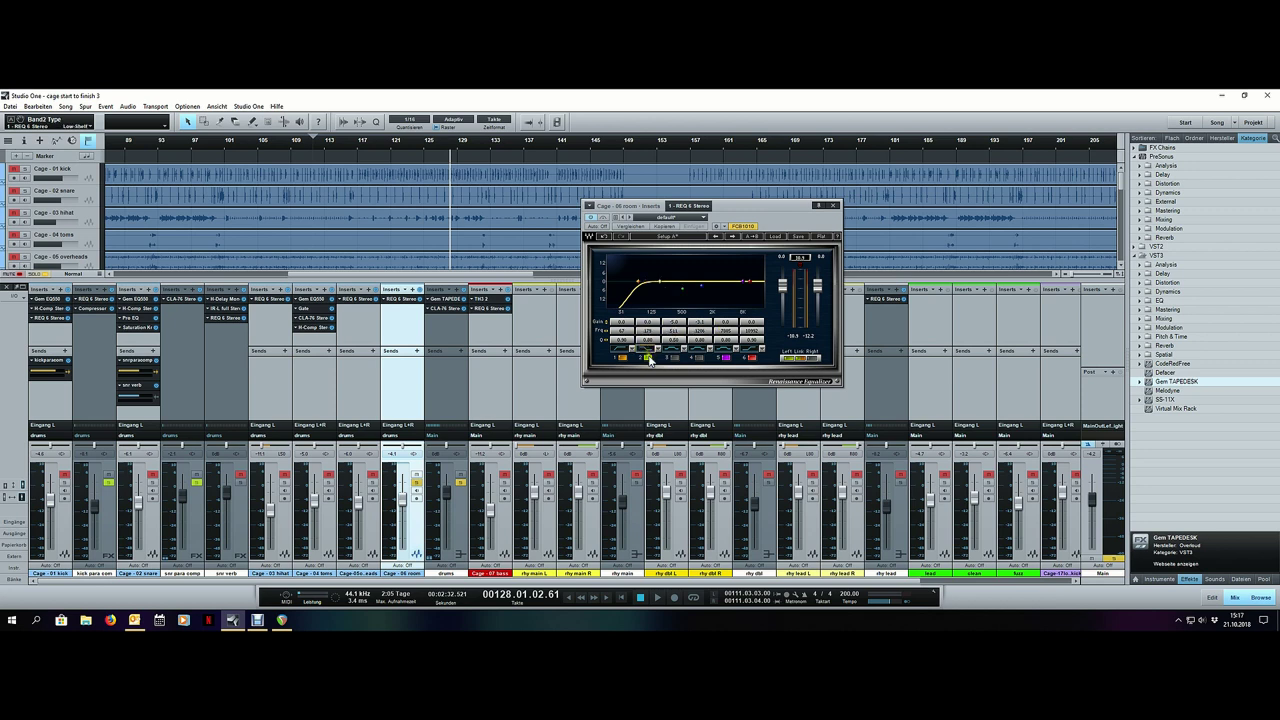
drag(648, 334, 647, 346)
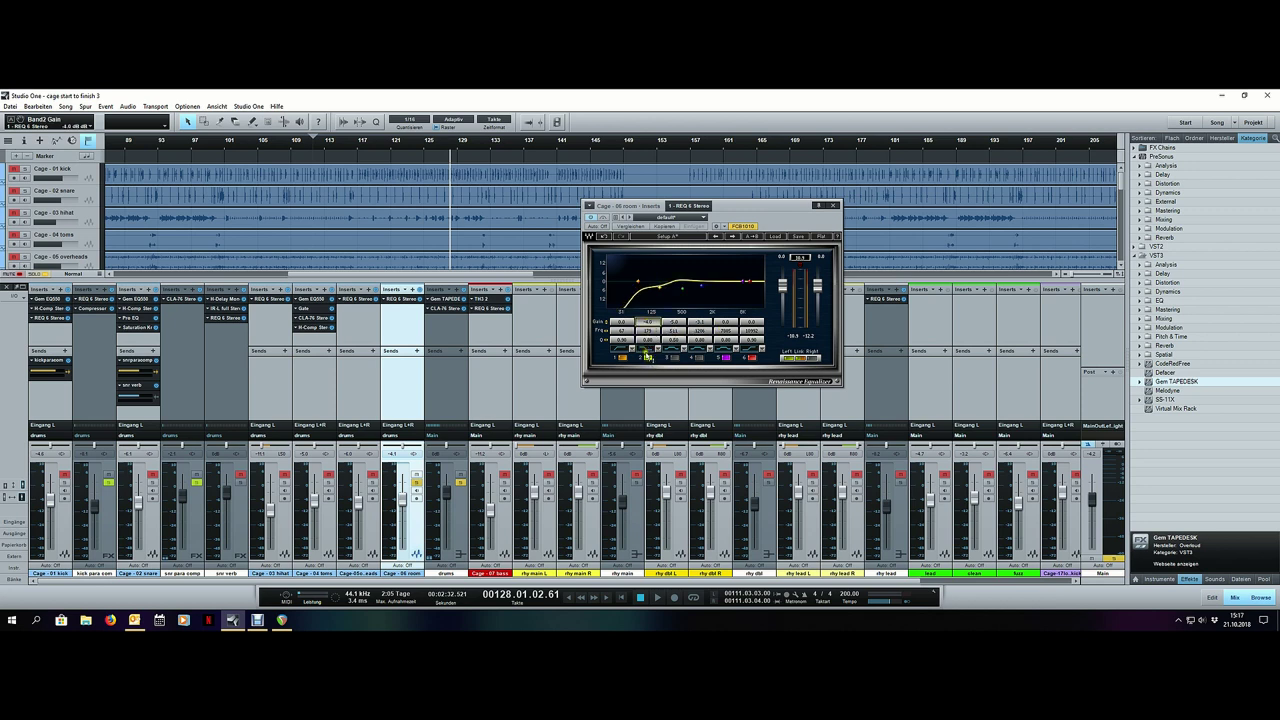
click(650, 341)
click(651, 322)
mouse_move(650, 330)
mouse_down()
mouse_move(684, 331)
mouse_move(652, 331)
mouse_move(655, 343)
mouse_up()
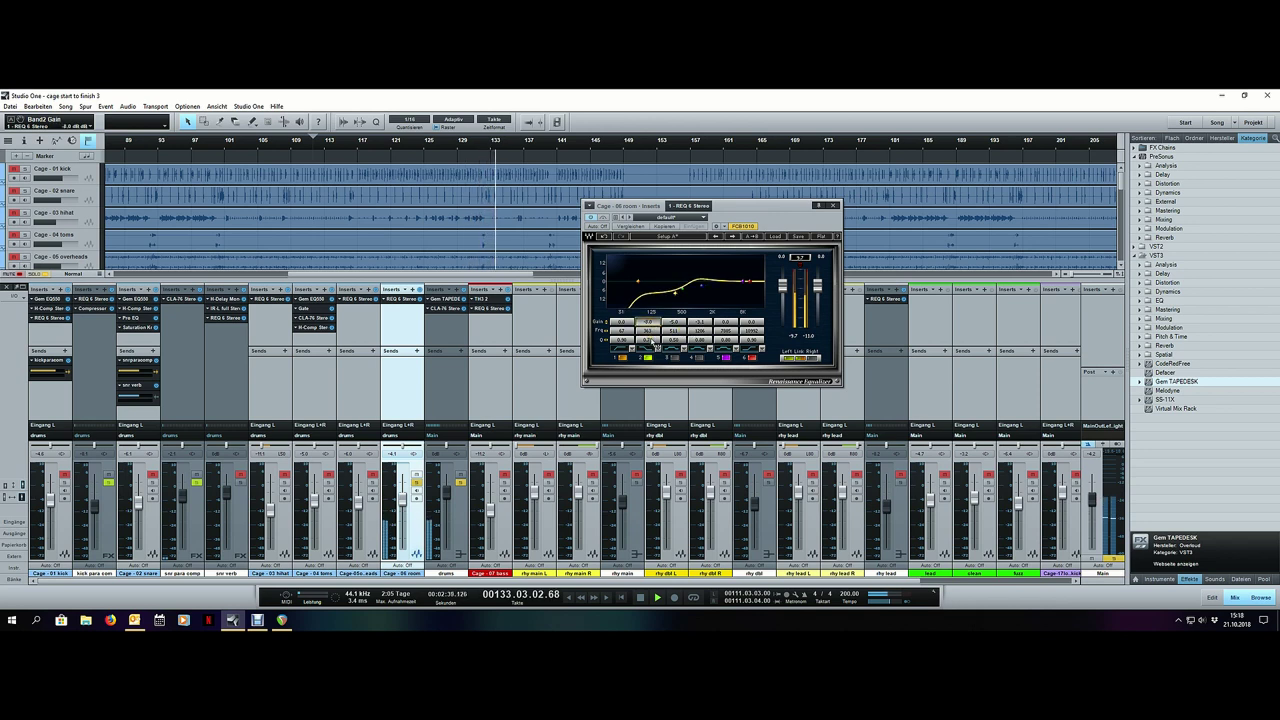
Step: Fine-tune the REQ 6 high-pass frequency and set a band 3 cut of -2.4 dB in the low mids
drag(624, 331, 621, 333)
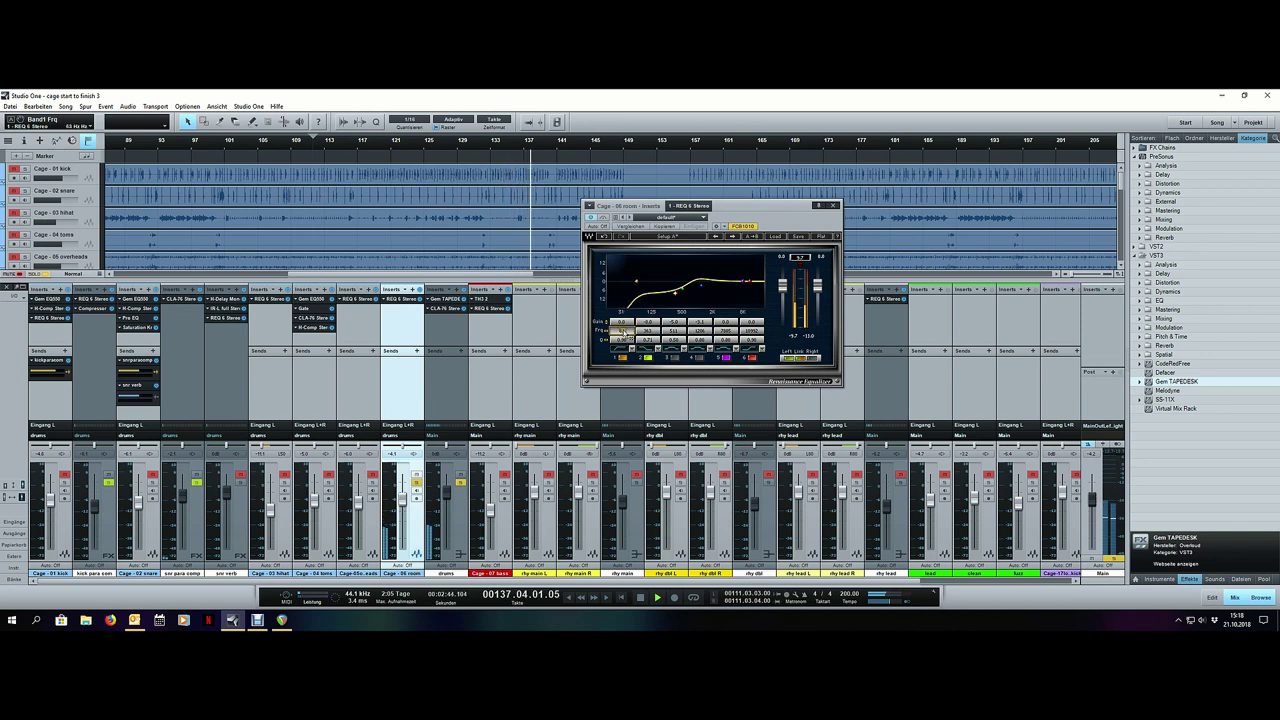
click(686, 238)
click(686, 241)
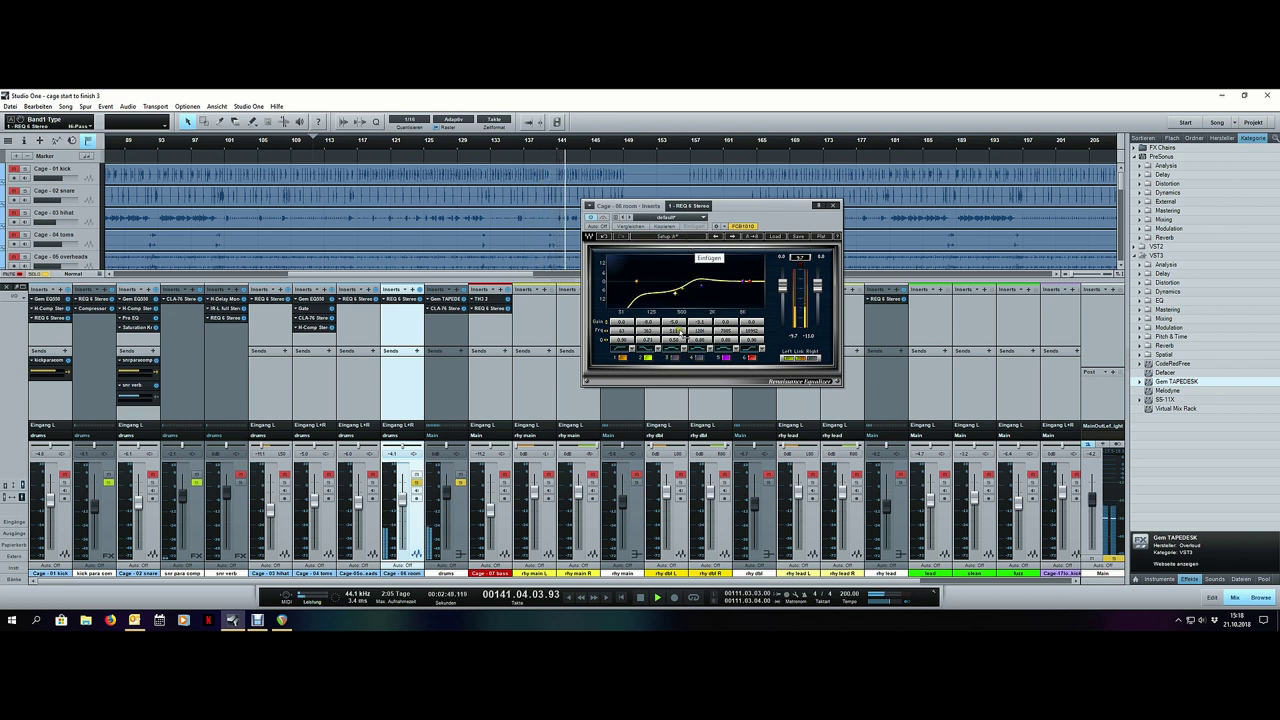
drag(674, 333, 676, 341)
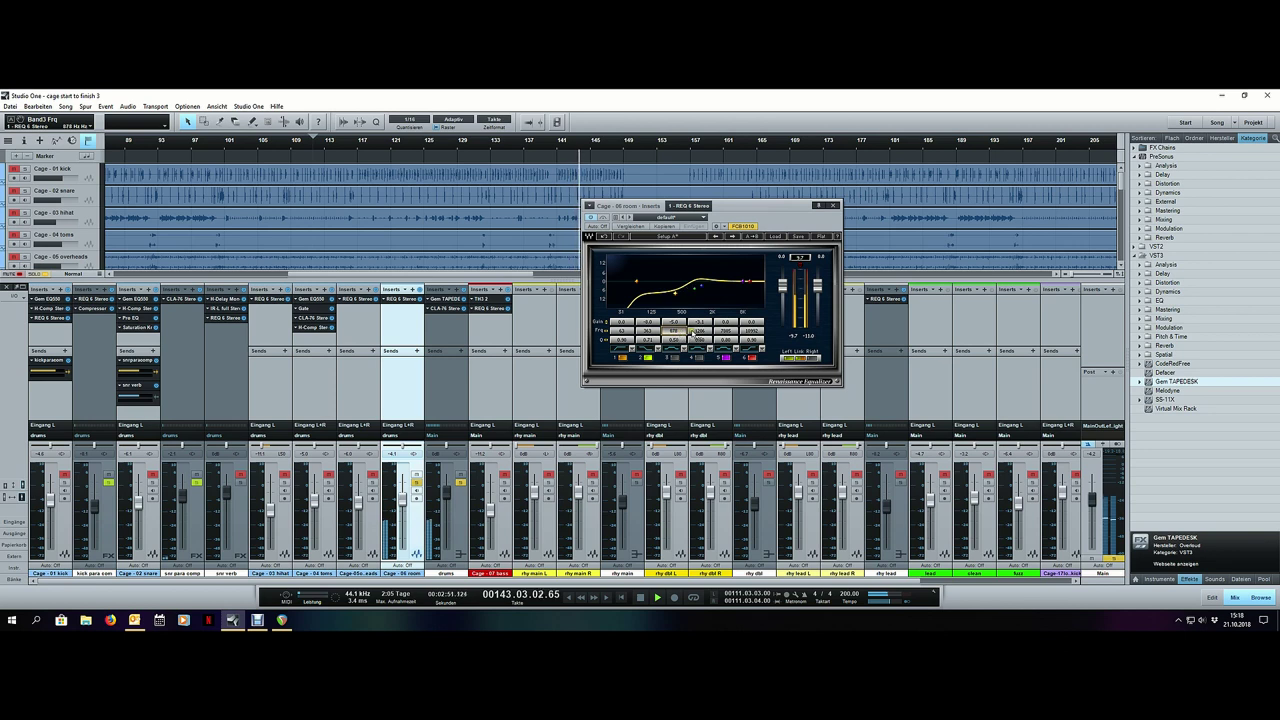
drag(675, 292, 676, 337)
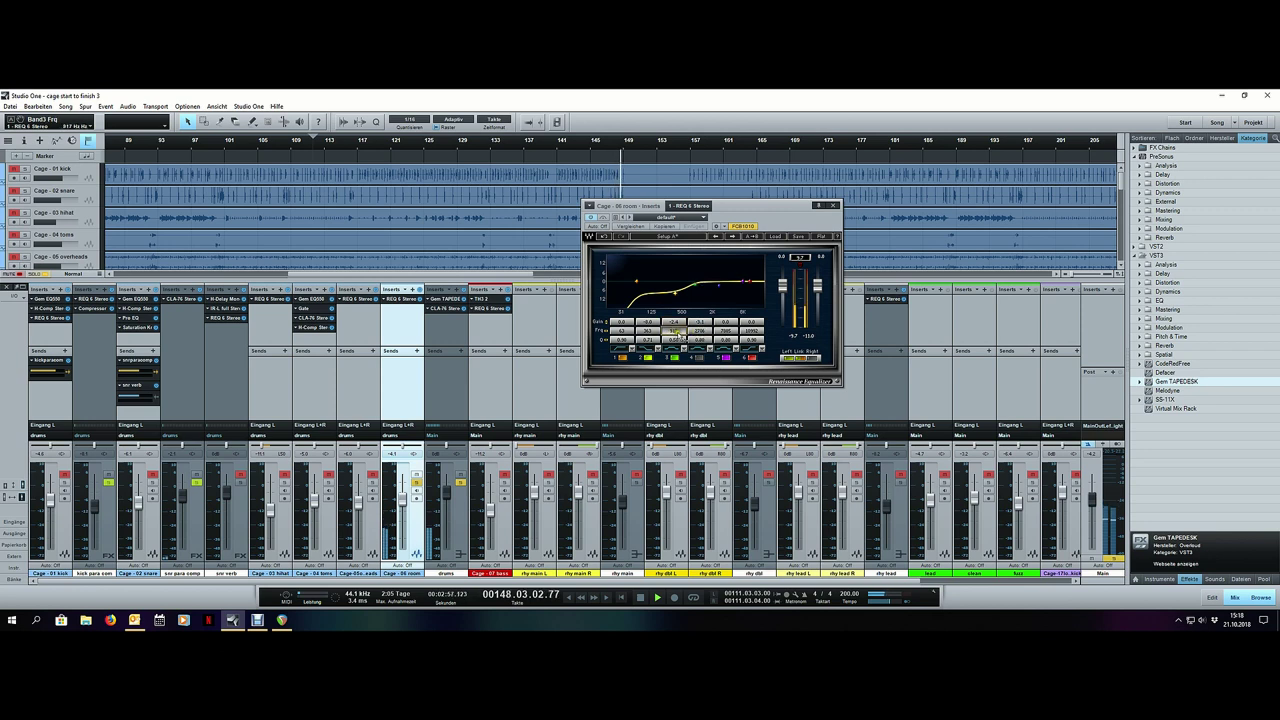
Step: Replay the soloed room track with its new equalization, close the REQ 6, and clear the solo
click(423, 148)
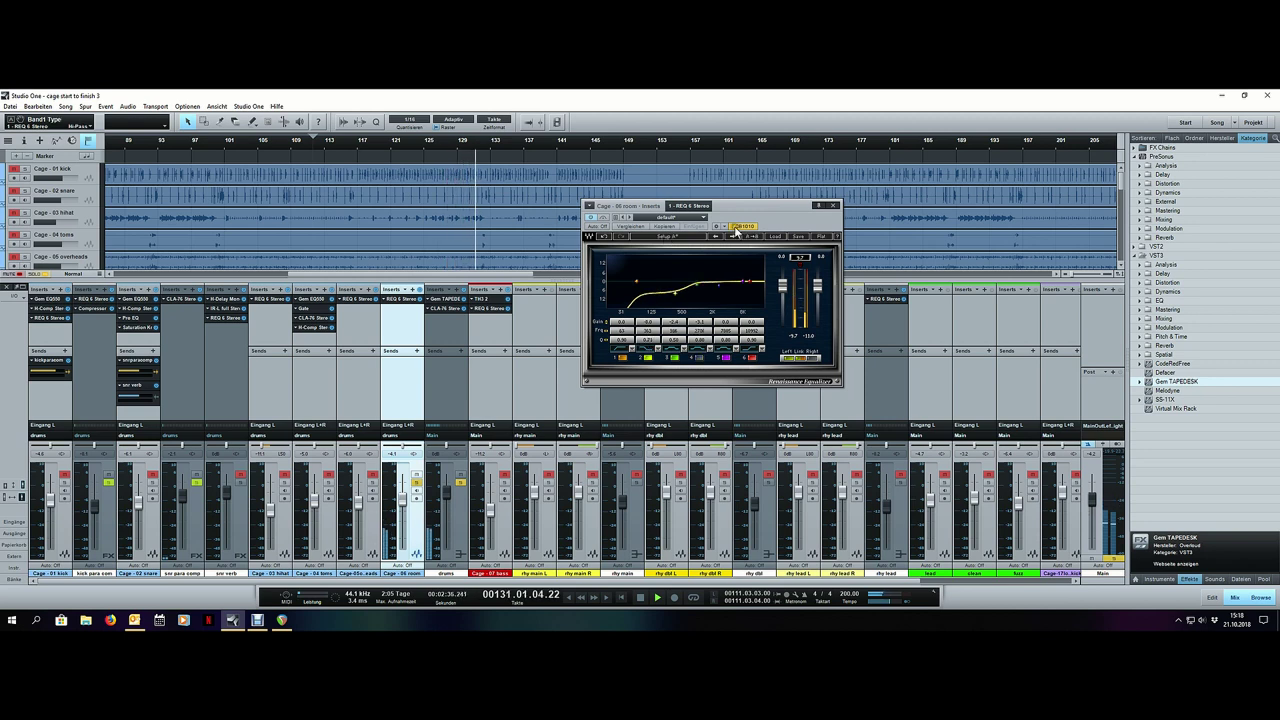
click(833, 205)
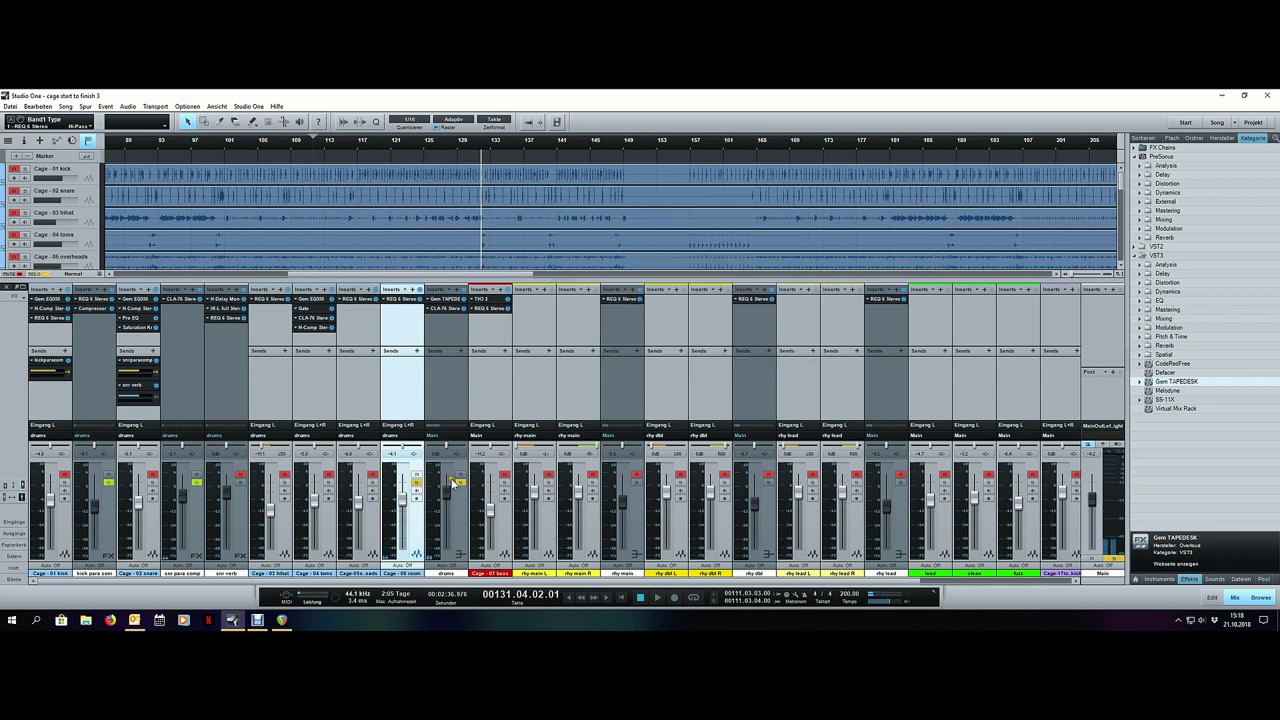
click(460, 483)
Step: Audition the room track's equalization in the full mix with its REQ 6 open, then close the equalizer
key(space)
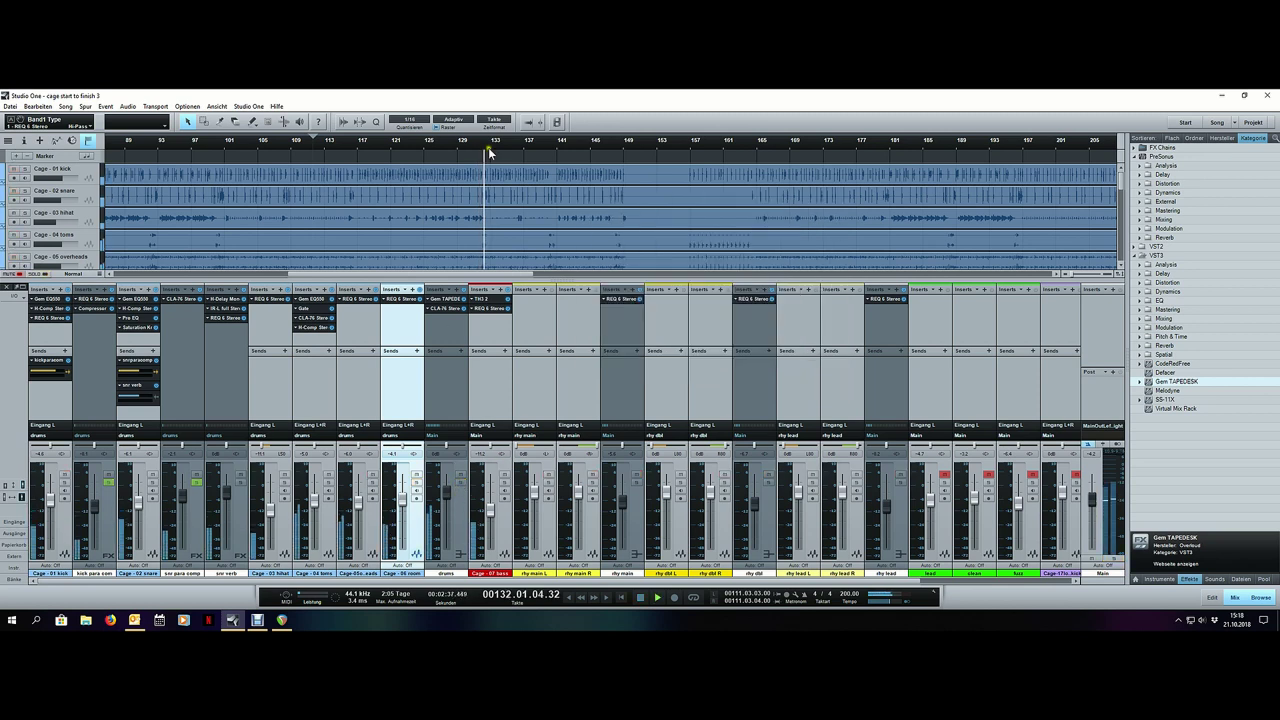
scroll(509, 149, down, 4)
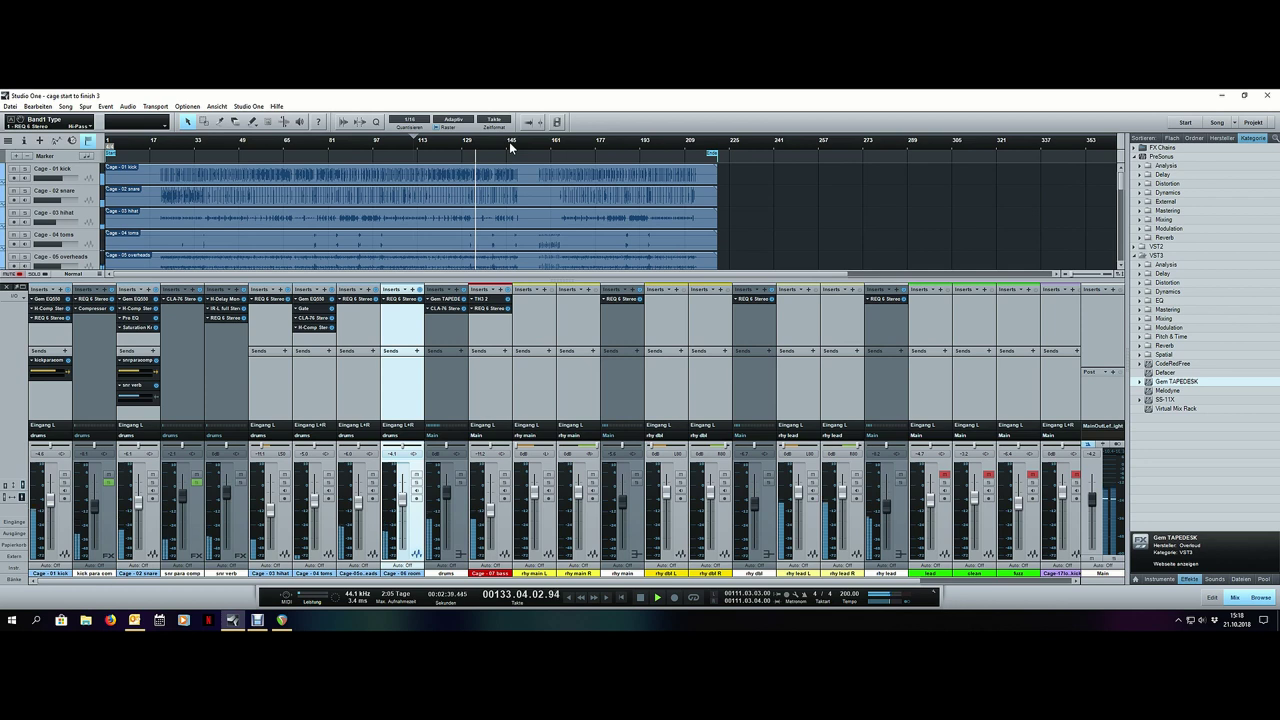
click(404, 299)
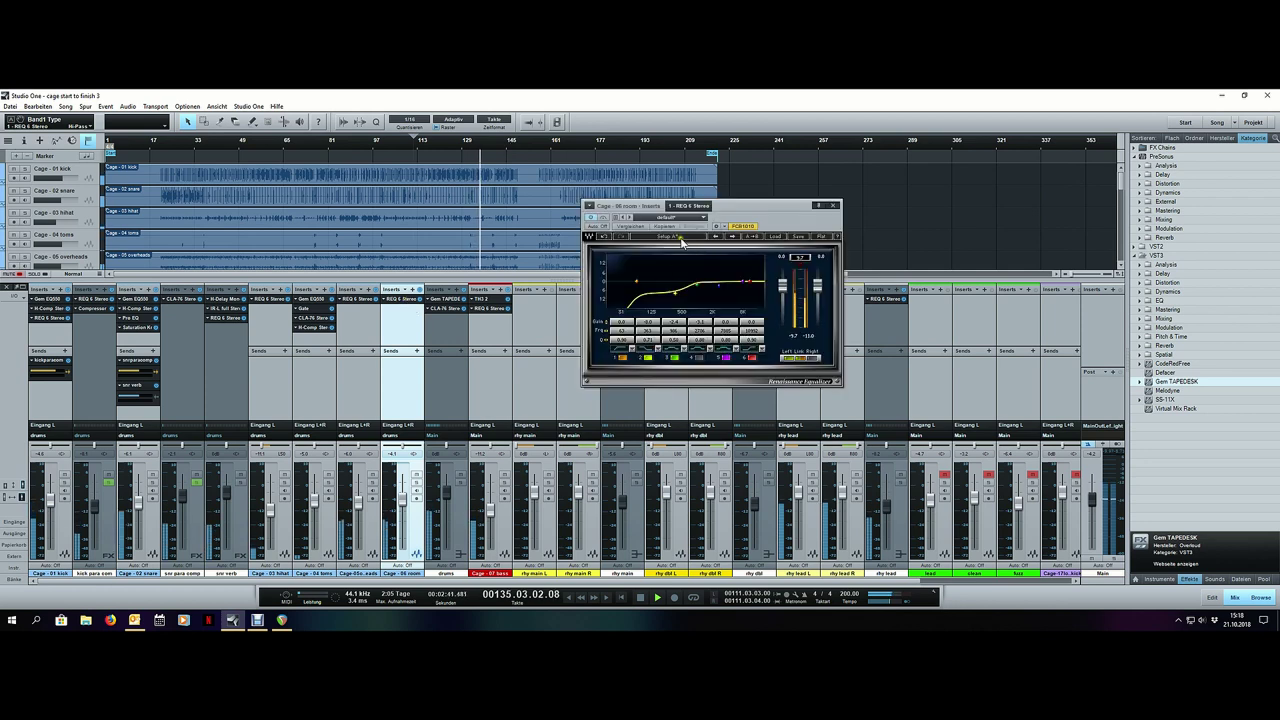
click(437, 145)
scroll(425, 145, up, 3)
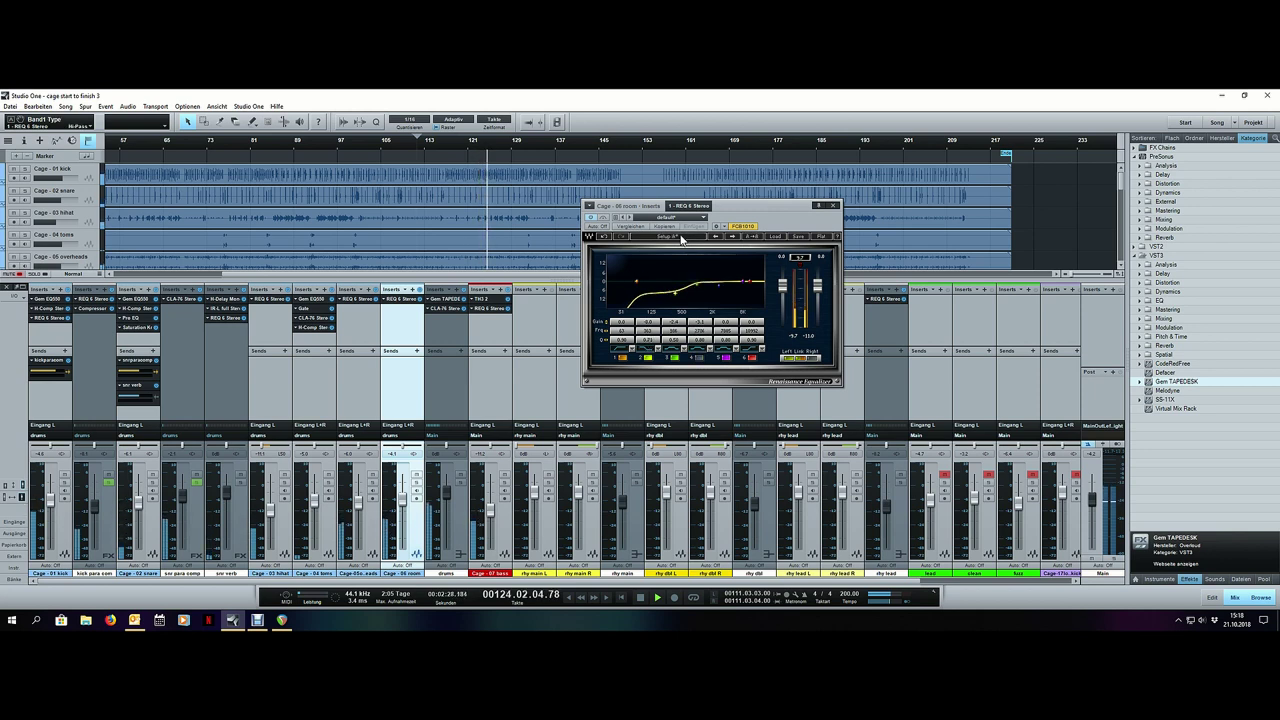
click(834, 208)
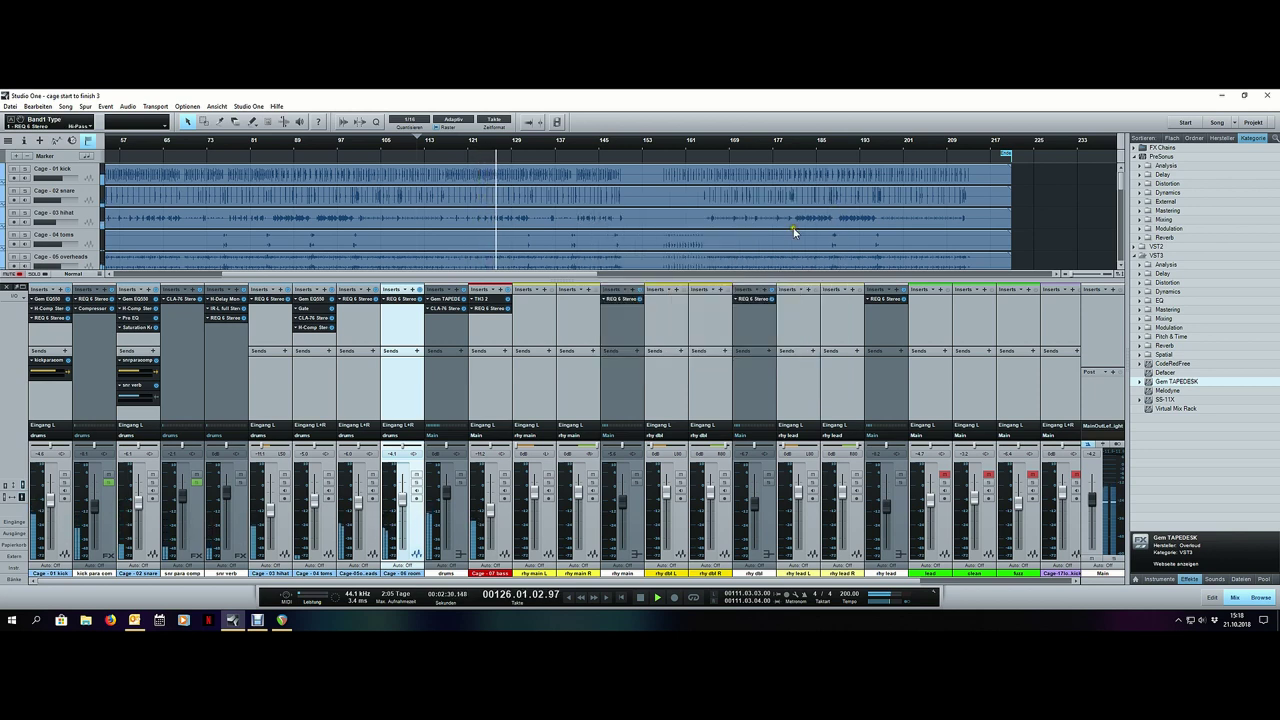
Step: Compare the full mix with the room and overhead tracks each muted and unmuted
click(417, 475)
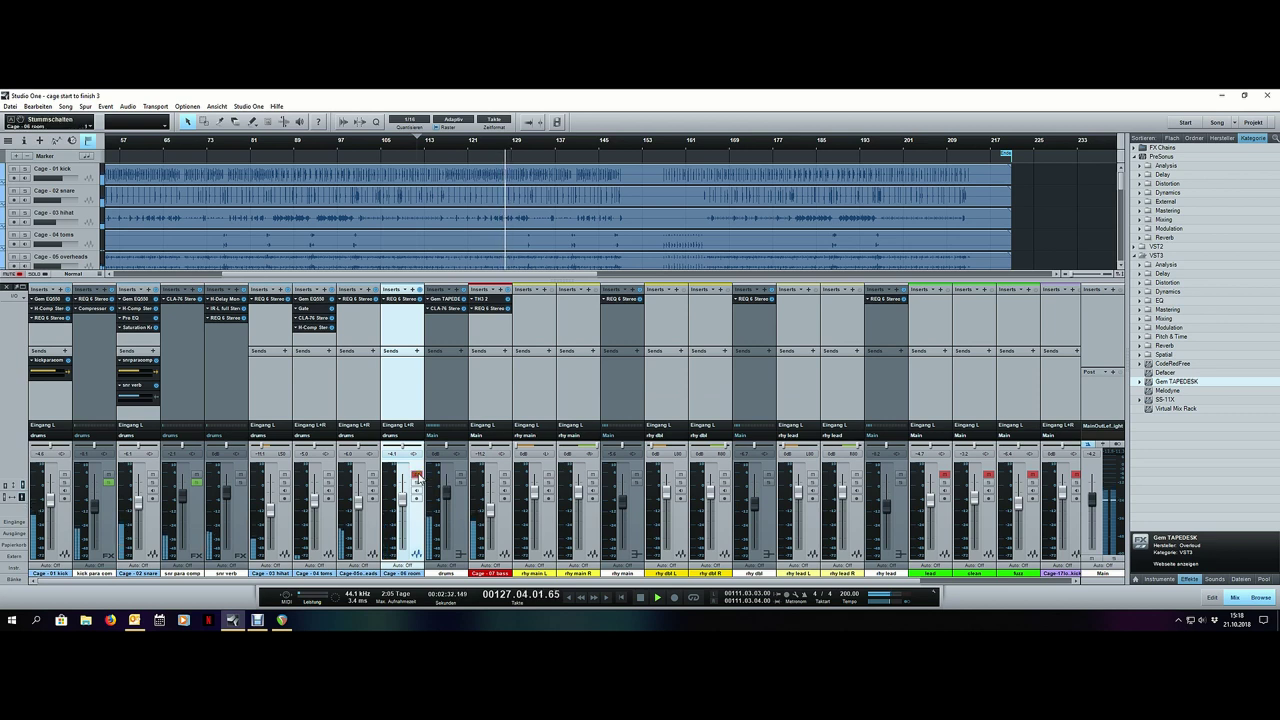
click(417, 475)
click(373, 475)
click(373, 475)
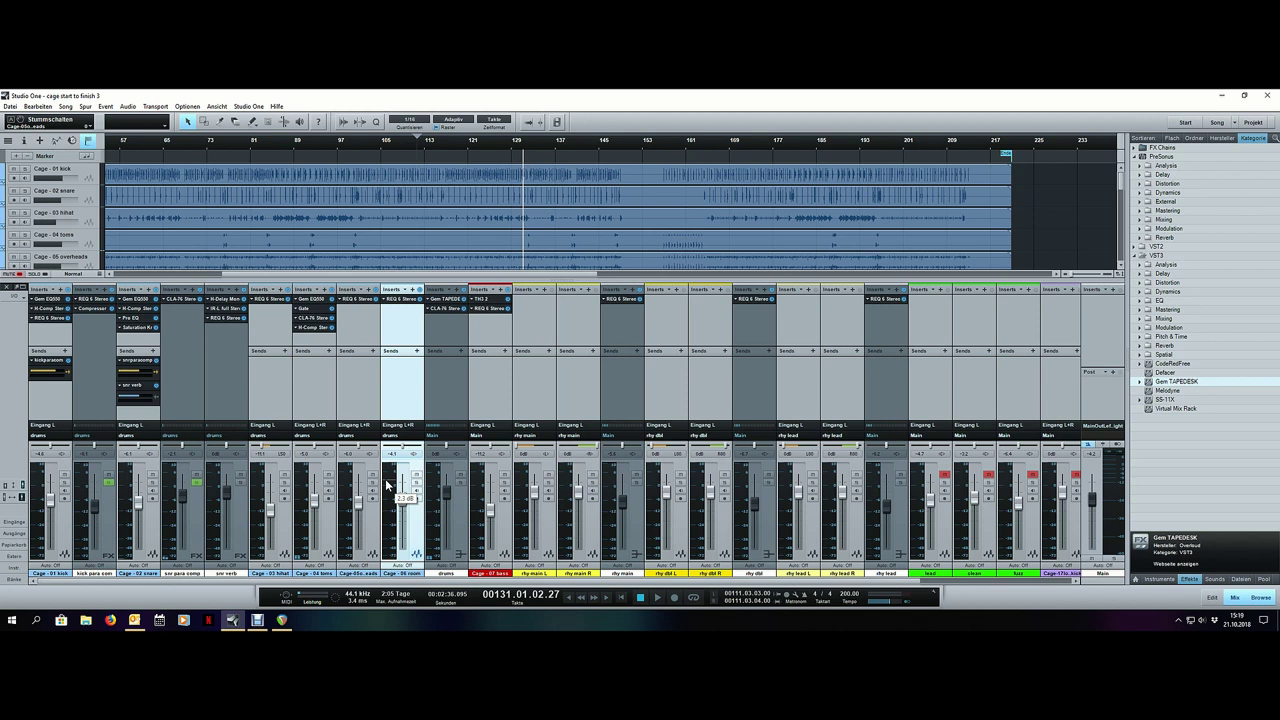
Step: Solo the overheads track briefly, then solo the room track instead
scroll(603, 144, down, 3)
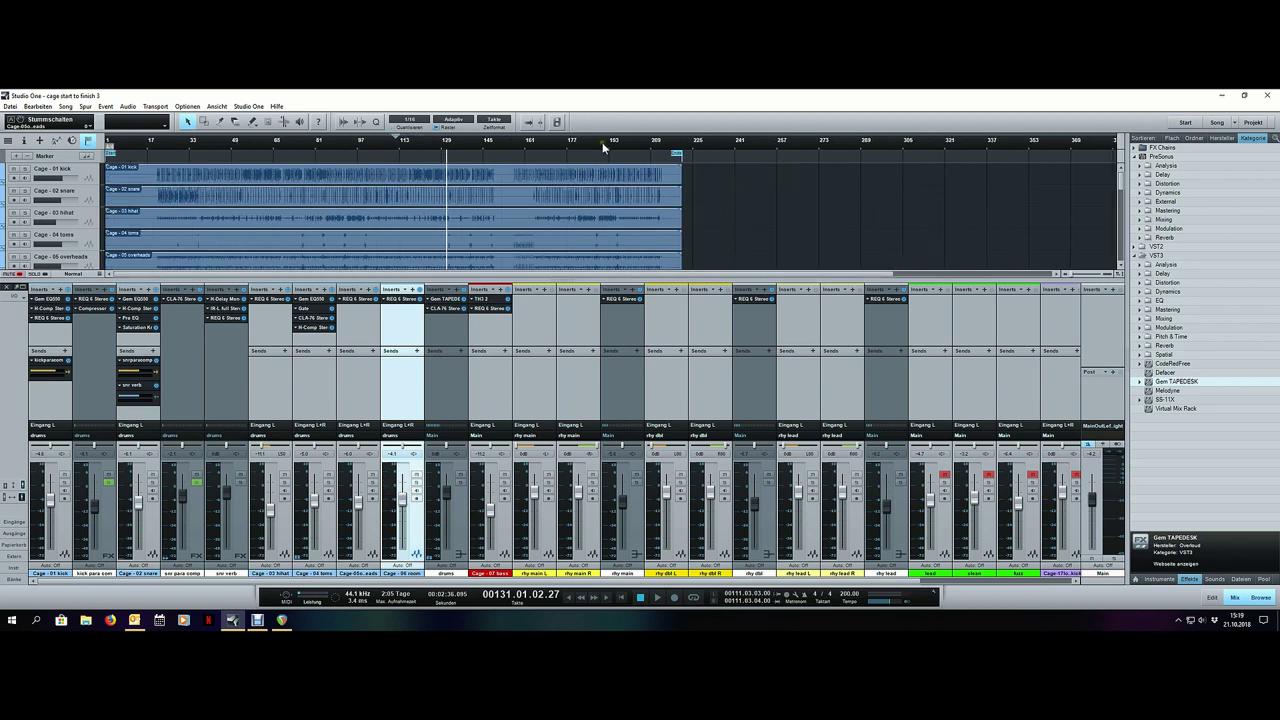
click(368, 524)
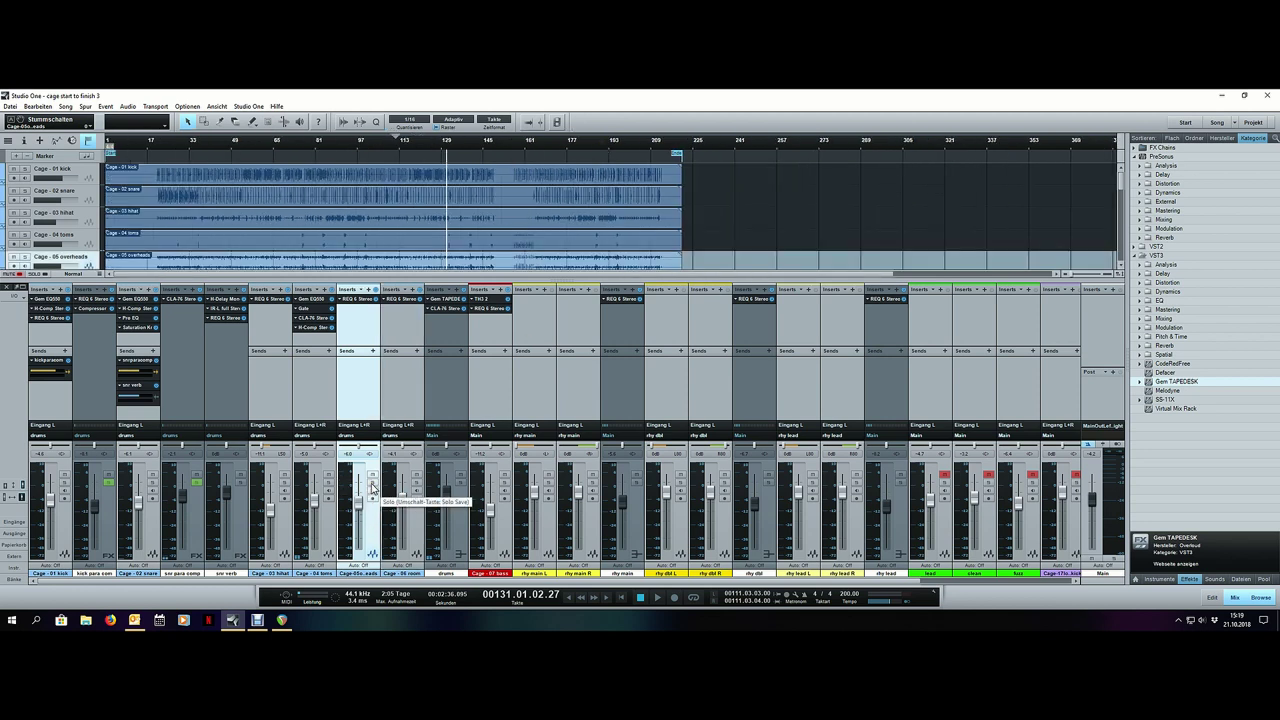
click(372, 486)
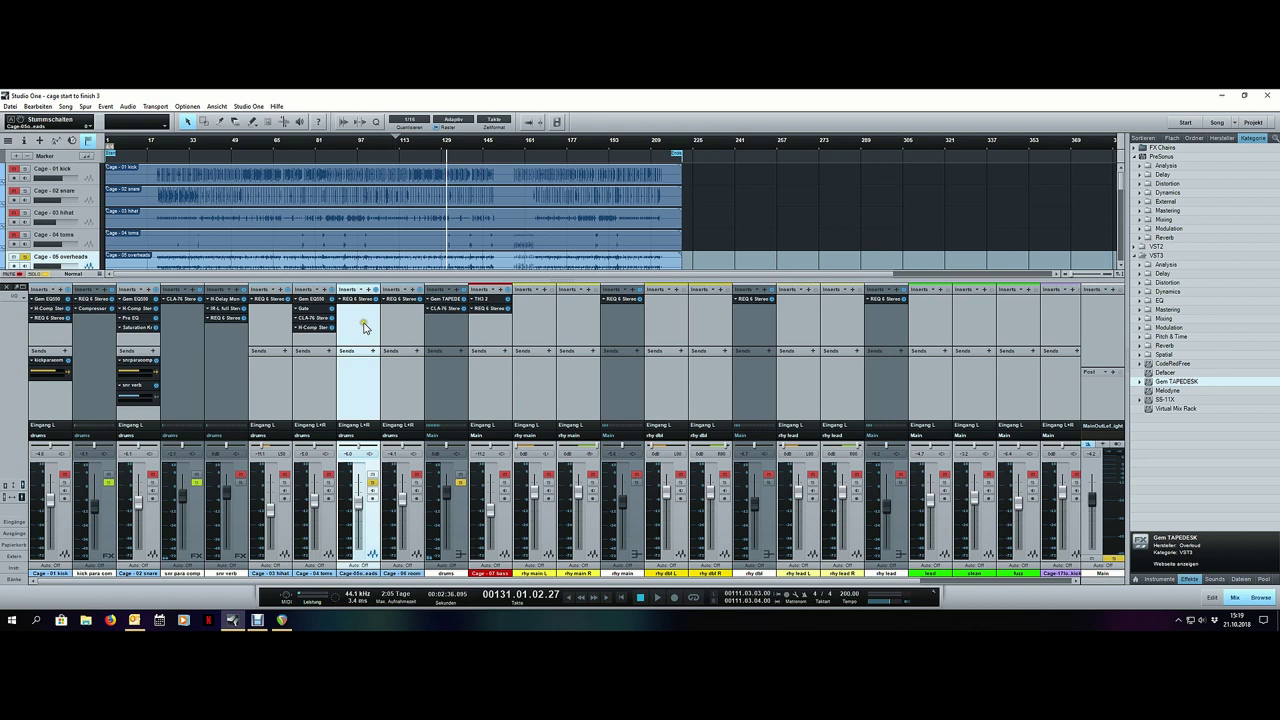
click(406, 334)
click(376, 484)
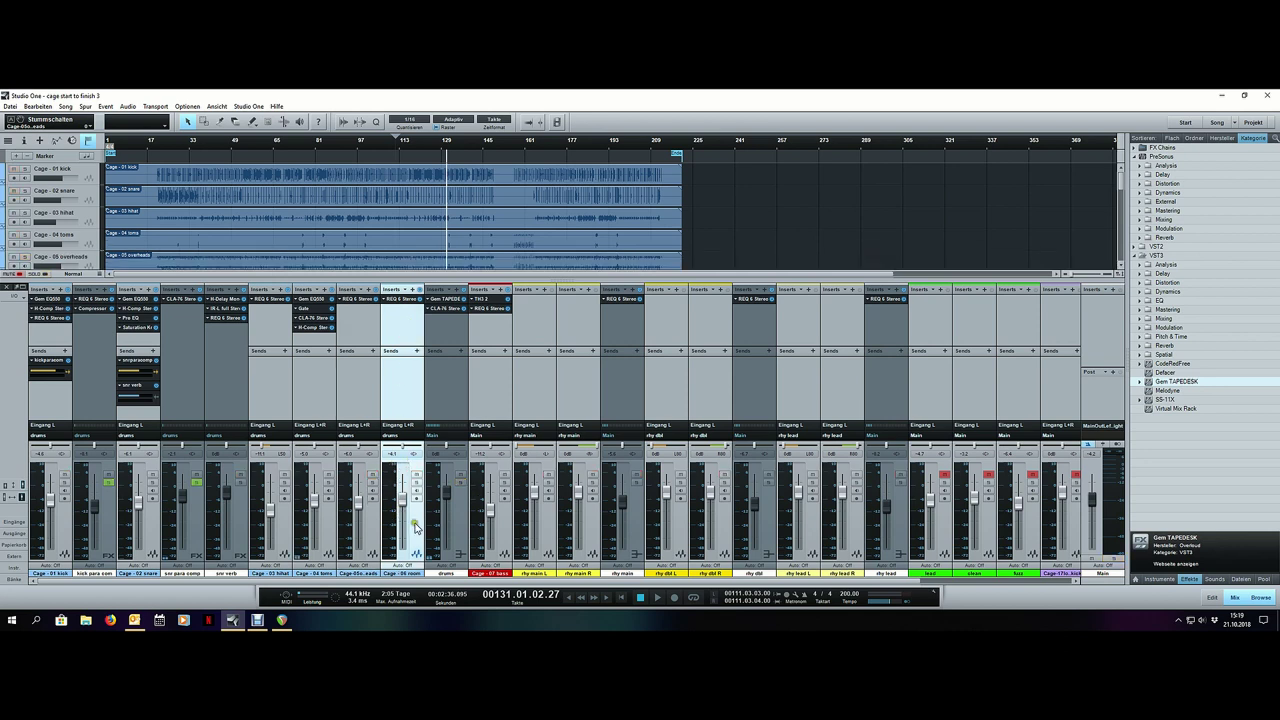
click(416, 483)
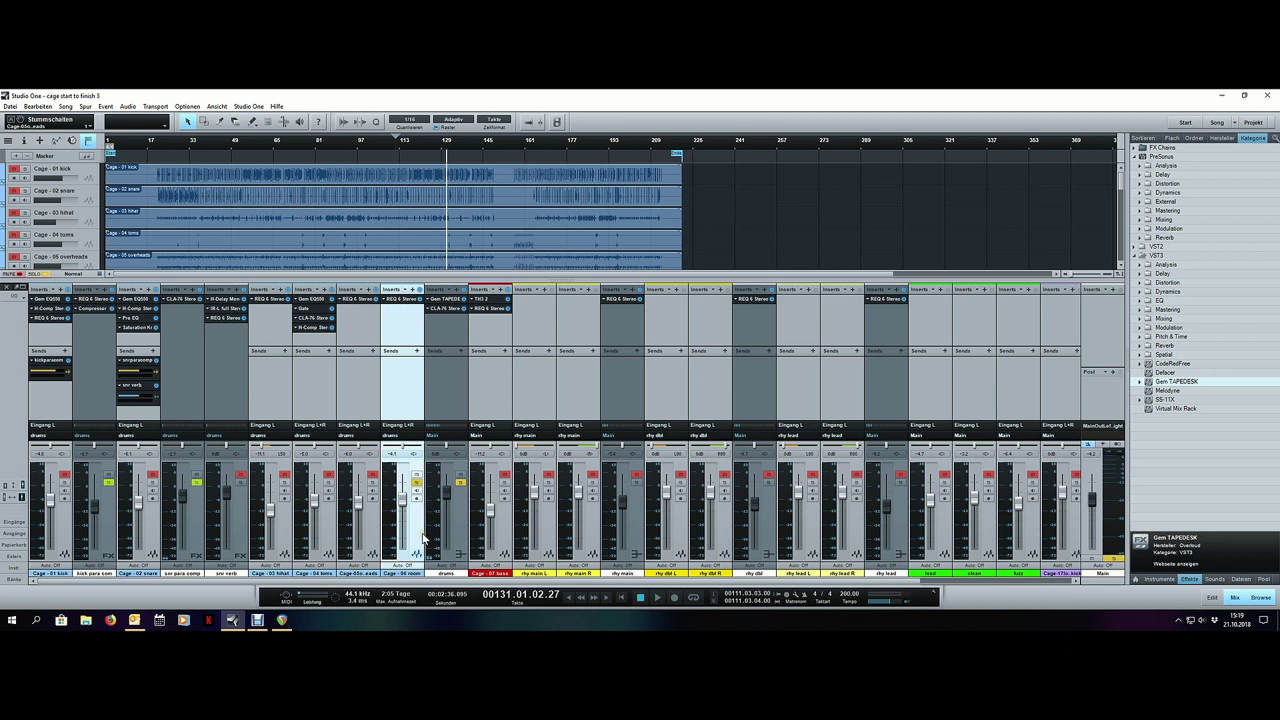
Step: Clear the room track's solo and play the full mix from bar 167 to judge the drums in context
click(457, 482)
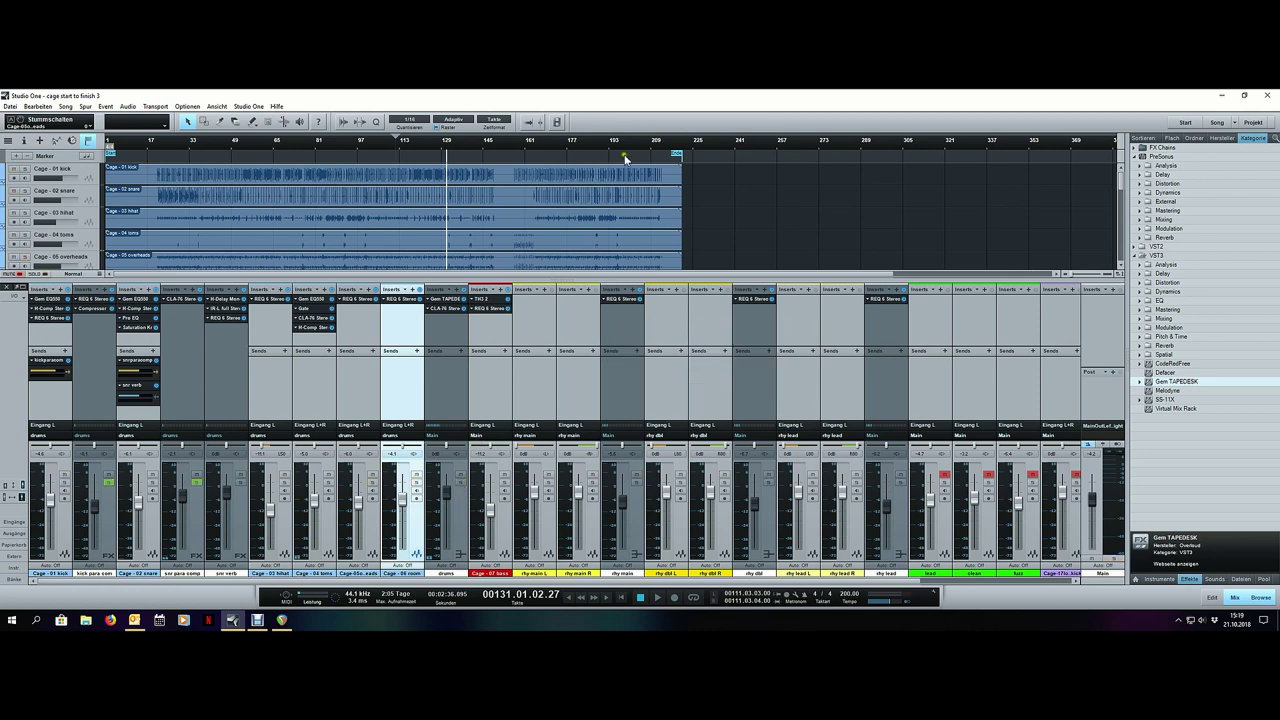
click(540, 143)
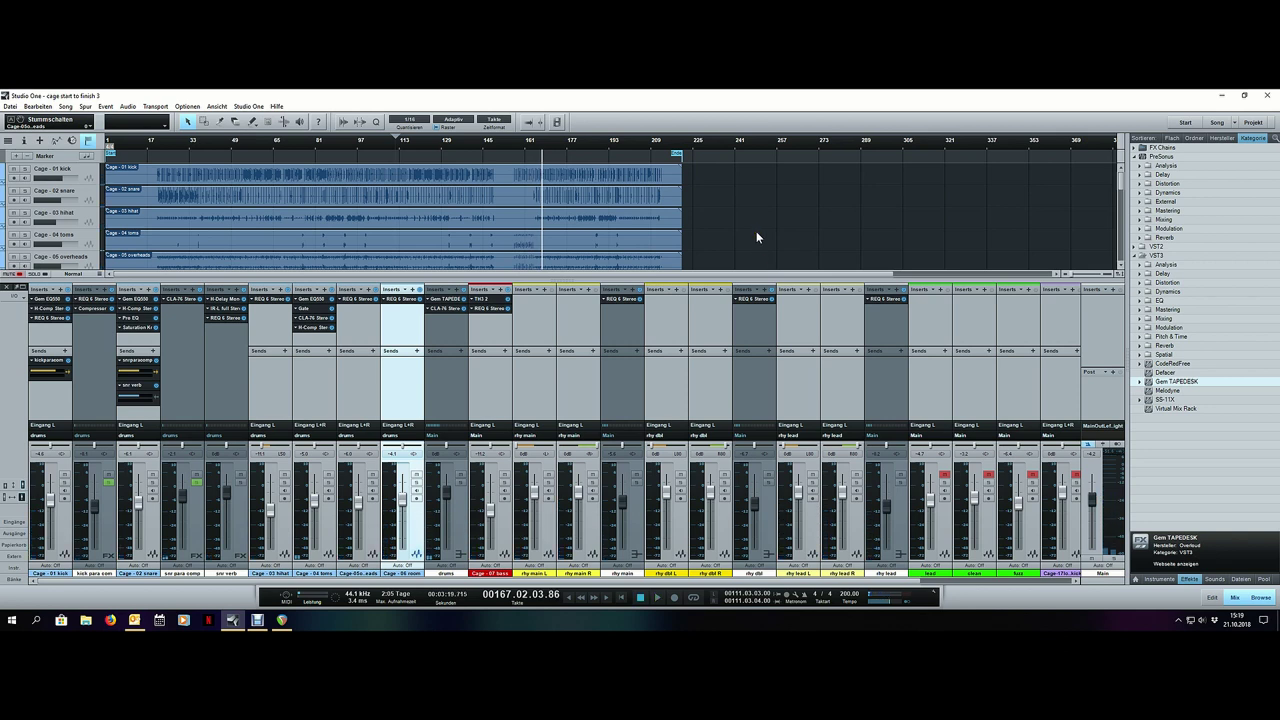
key(space)
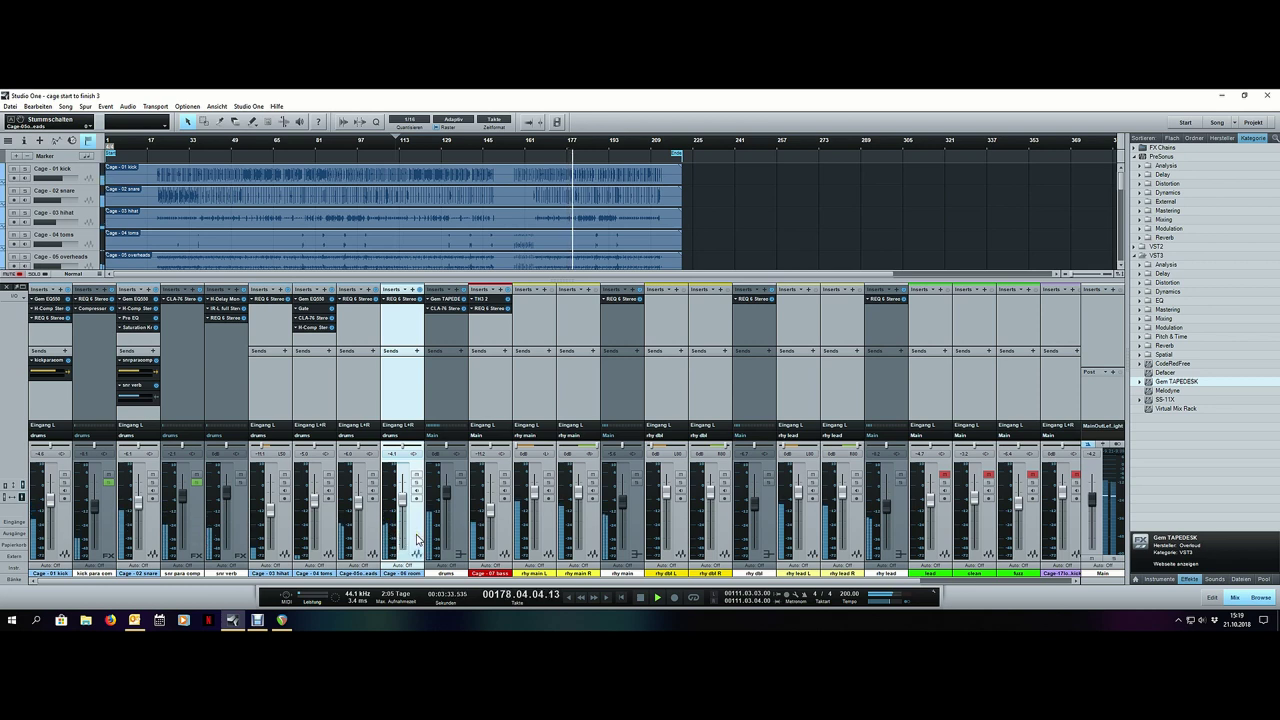
key(space)
Step: Solo the overheads track, move the playback position to bar 21, and insert RCompressor Stereo after its REQ 6
click(370, 500)
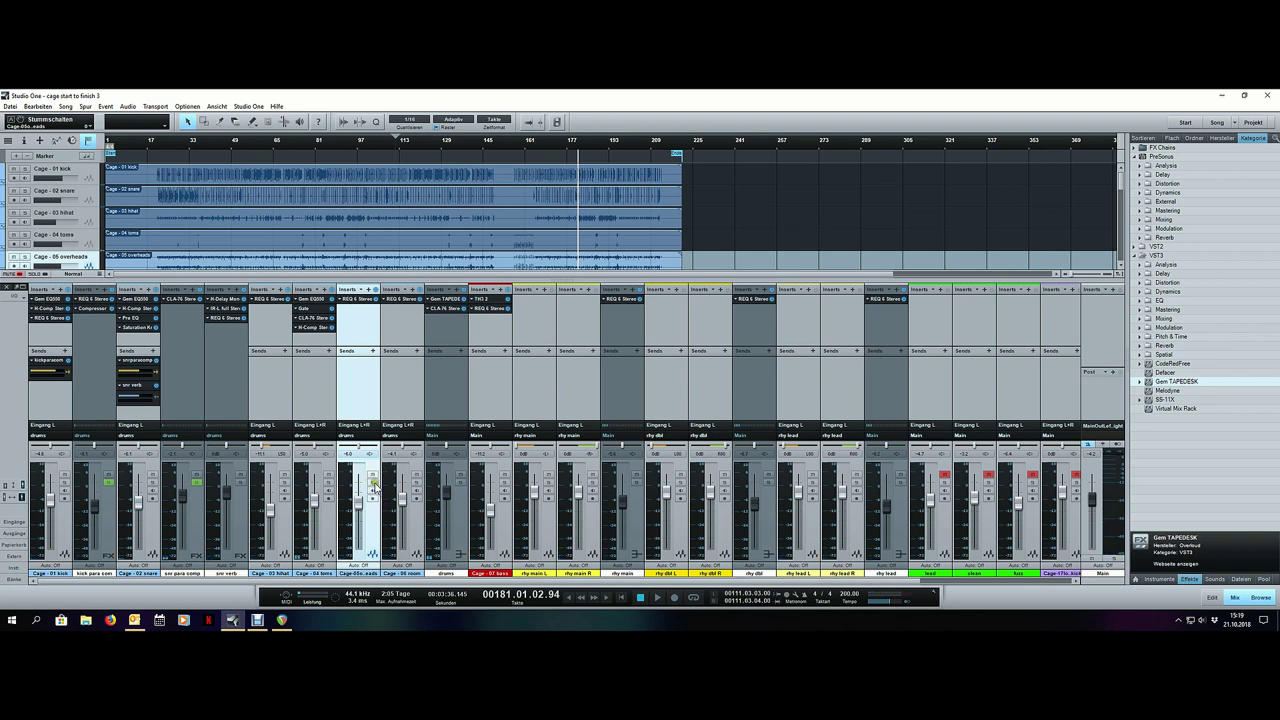
click(373, 483)
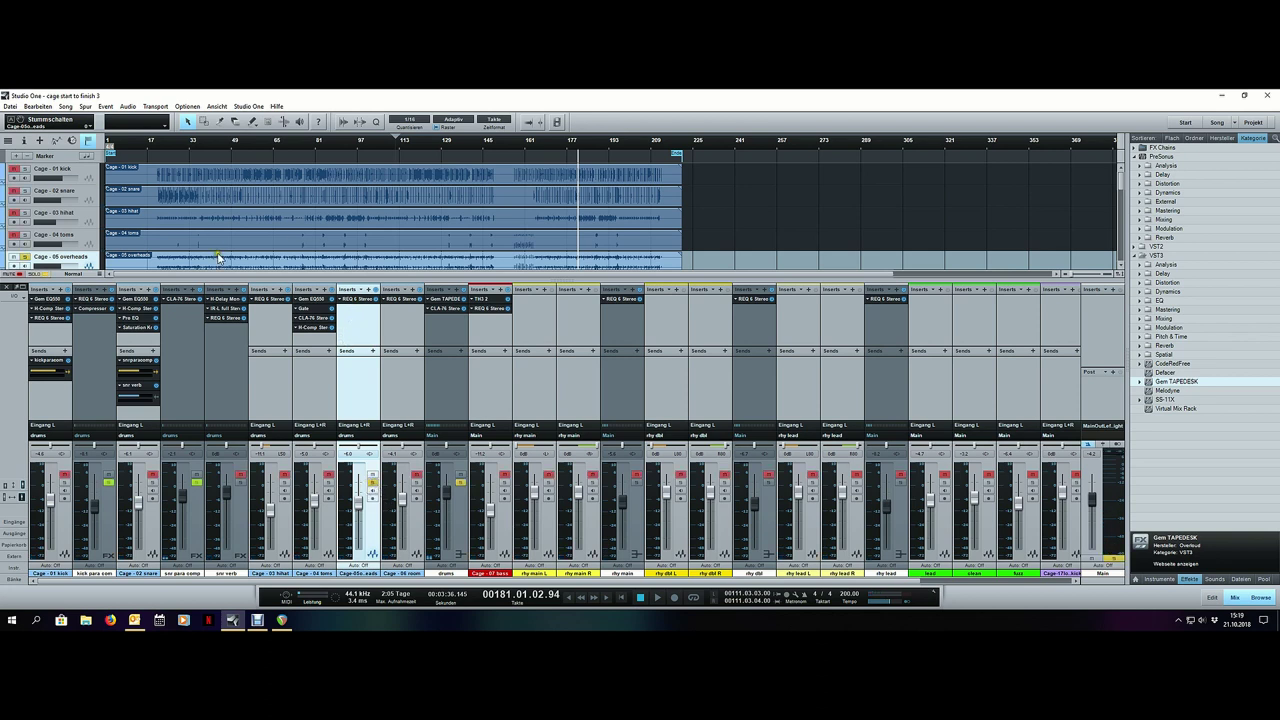
click(158, 145)
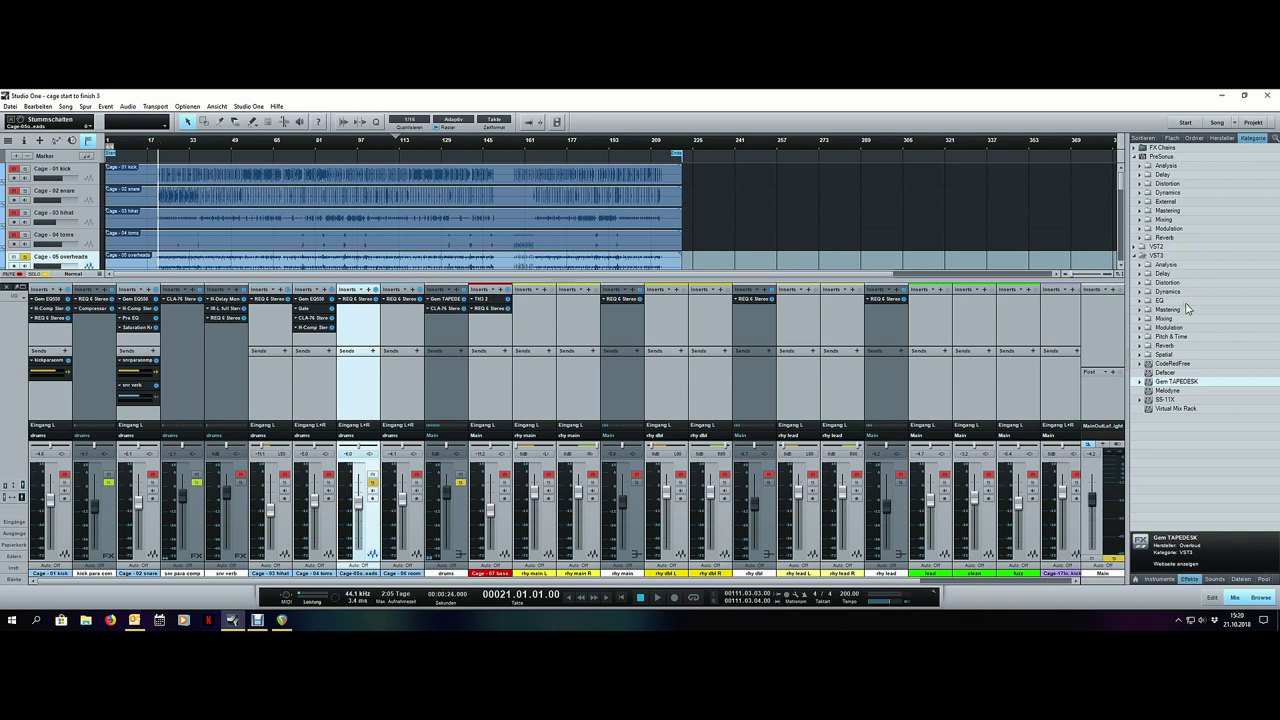
double_click(1182, 291)
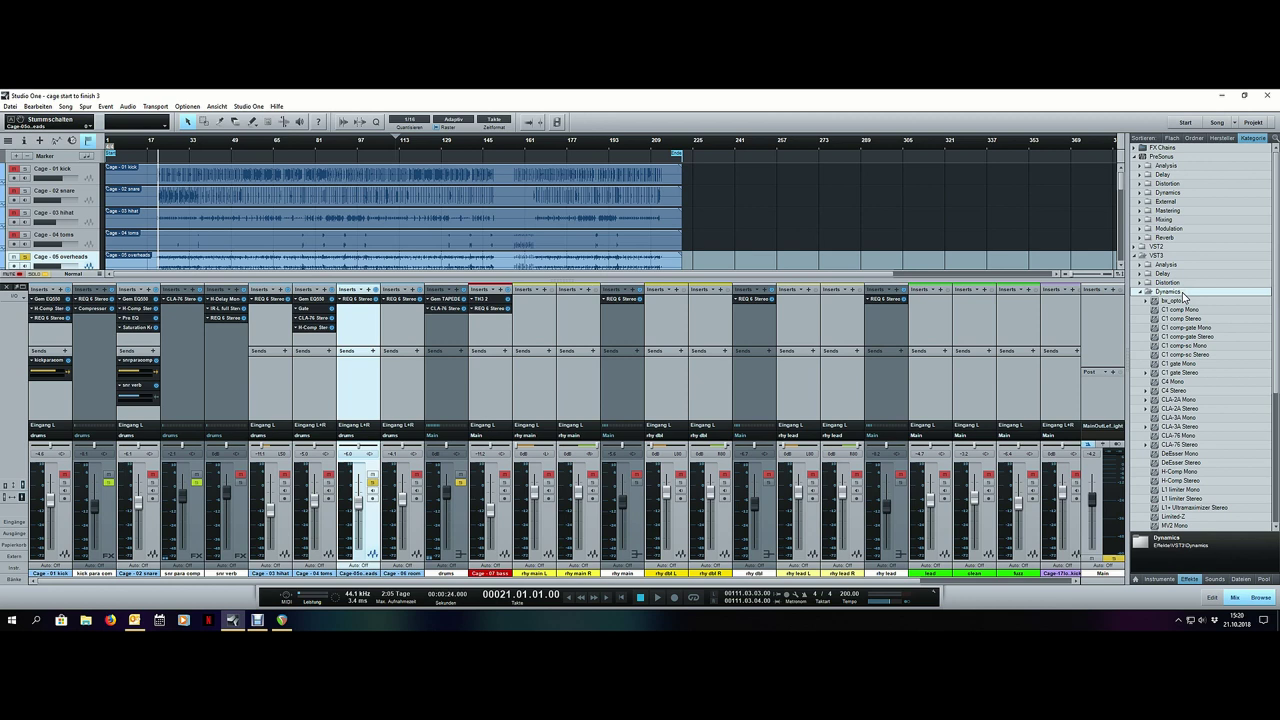
scroll(1203, 352, down, 3)
scroll(1203, 353, down, 2)
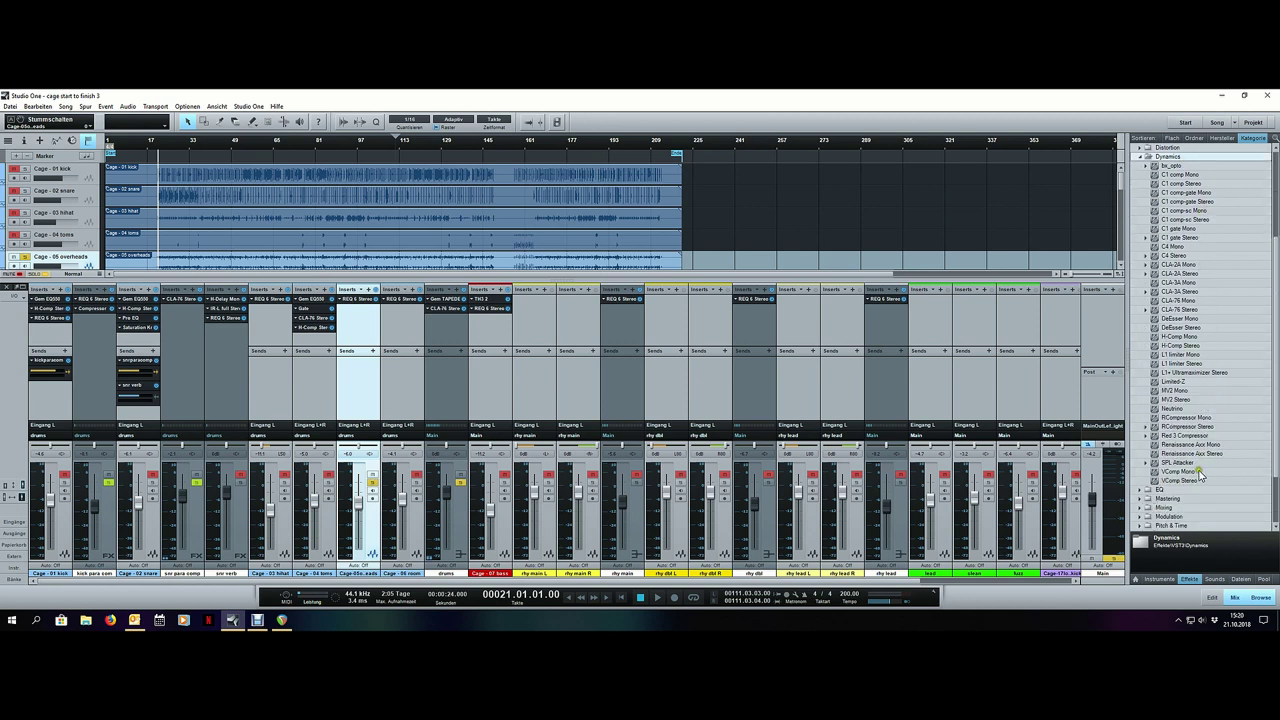
click(1184, 427)
drag(831, 386, 358, 318)
scroll(154, 143, up, 2)
scroll(155, 146, up, 1)
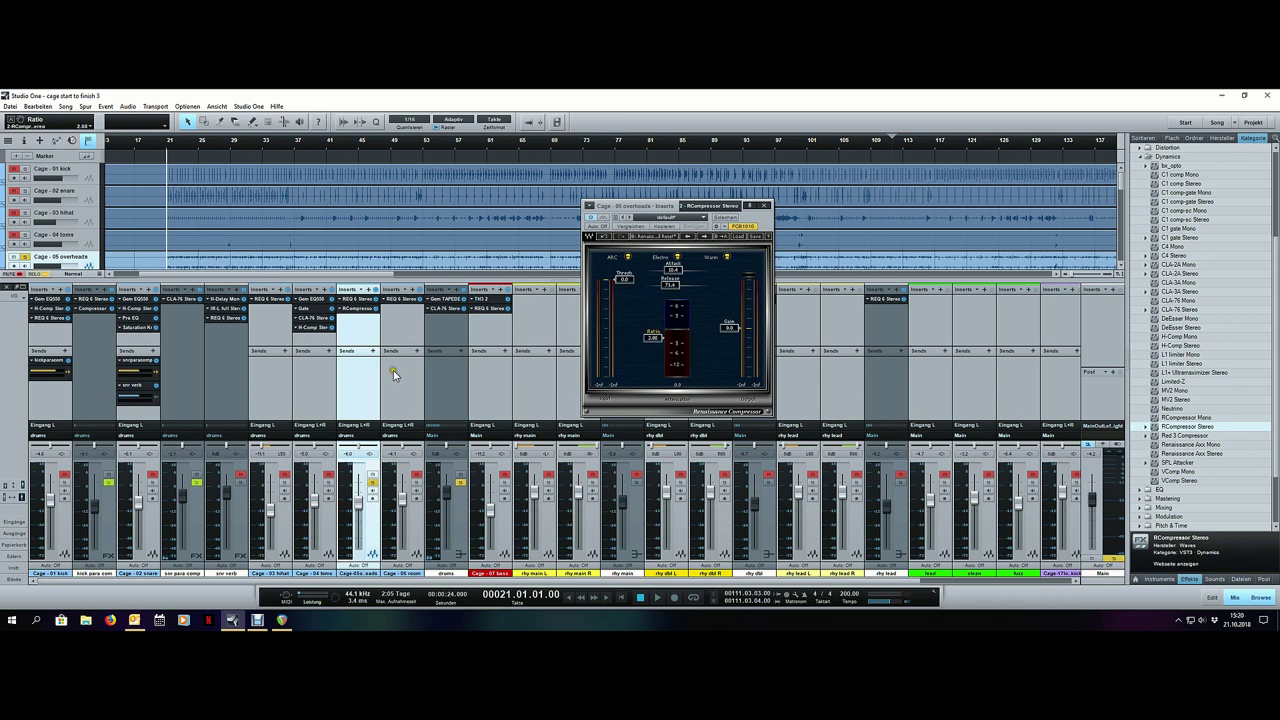
Step: During playback, set the overheads RCompressor to about -15 threshold, 0.7 dB gain, Opto mode and about 199 ms release, and close it
key(space)
drag(597, 295, 628, 340)
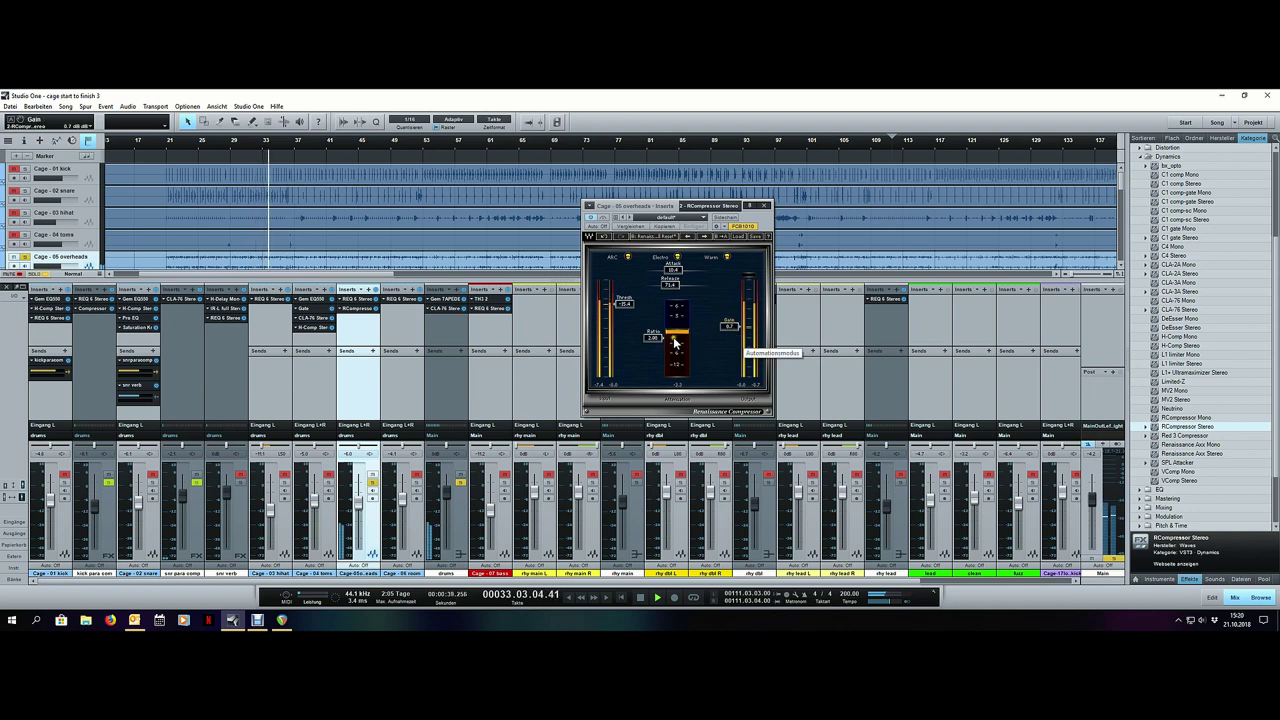
drag(671, 286, 703, 283)
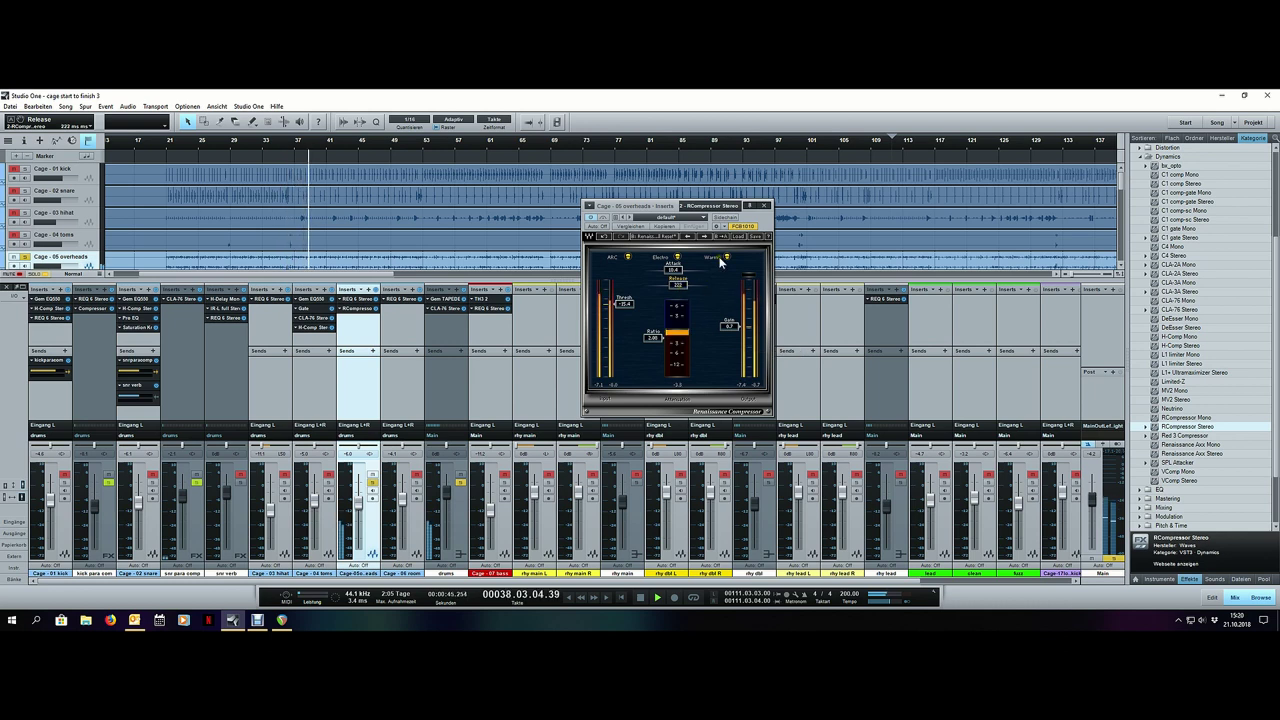
click(679, 258)
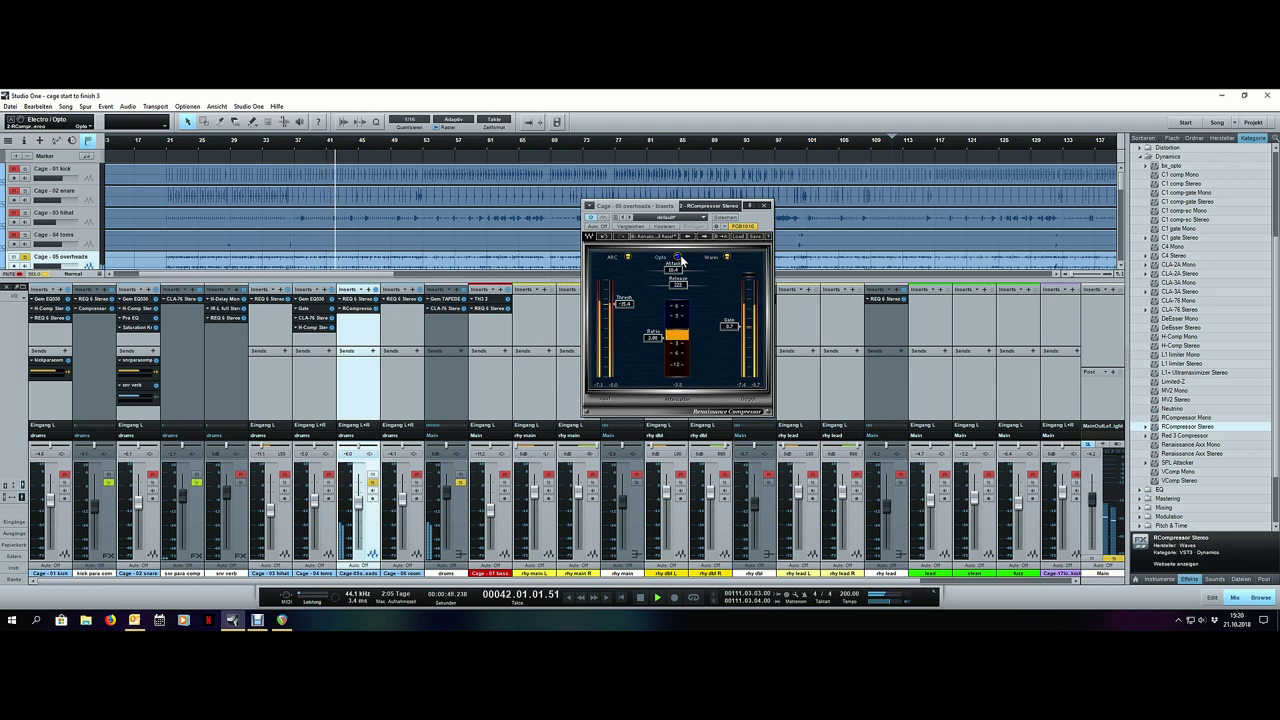
drag(682, 285, 677, 286)
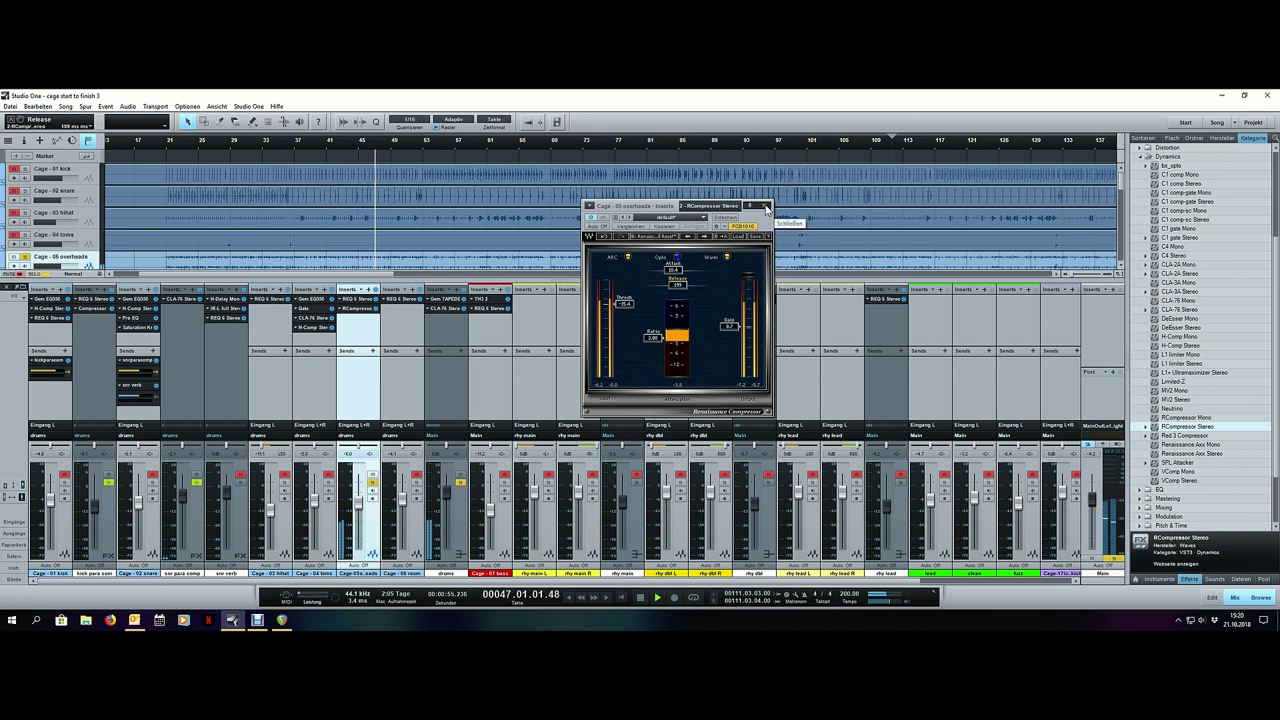
click(766, 207)
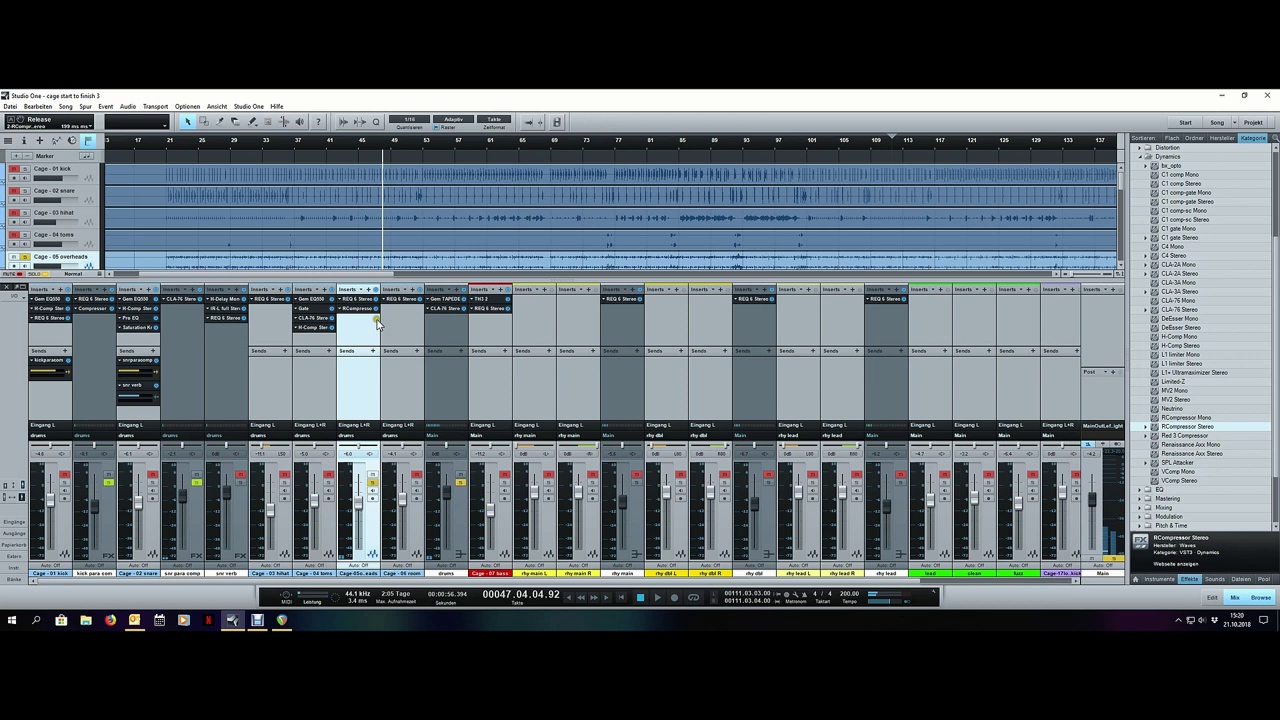
Step: Insert the PreSonus Pro EQ after the overheads compressor and loop playback over bars 37 to 53
scroll(1177, 206, up, 5)
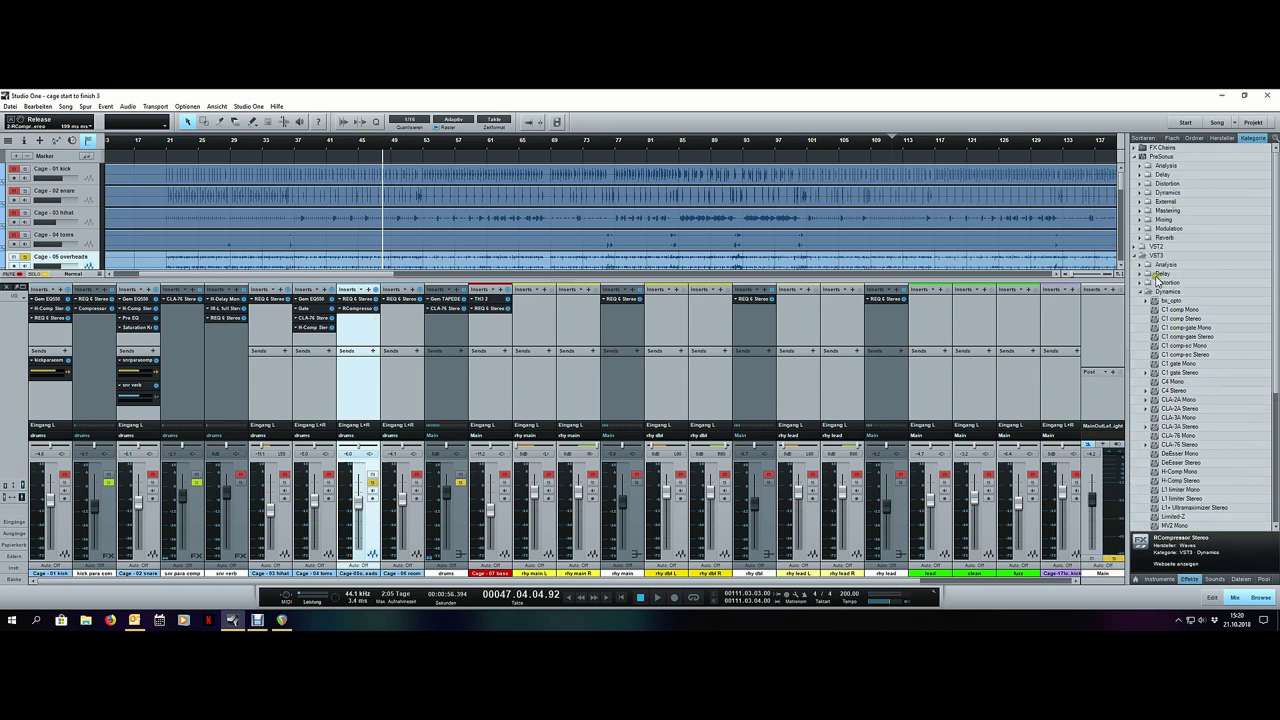
double_click(1161, 291)
double_click(1172, 220)
drag(1178, 279, 358, 332)
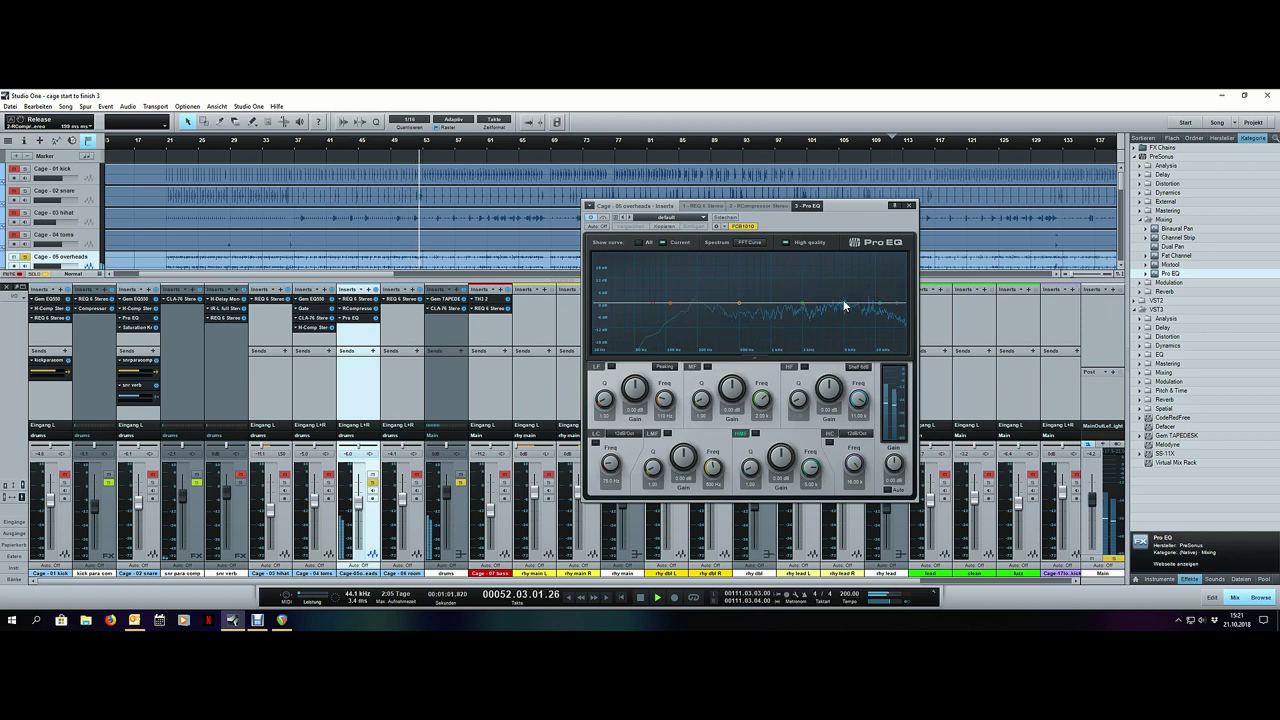
click(300, 148)
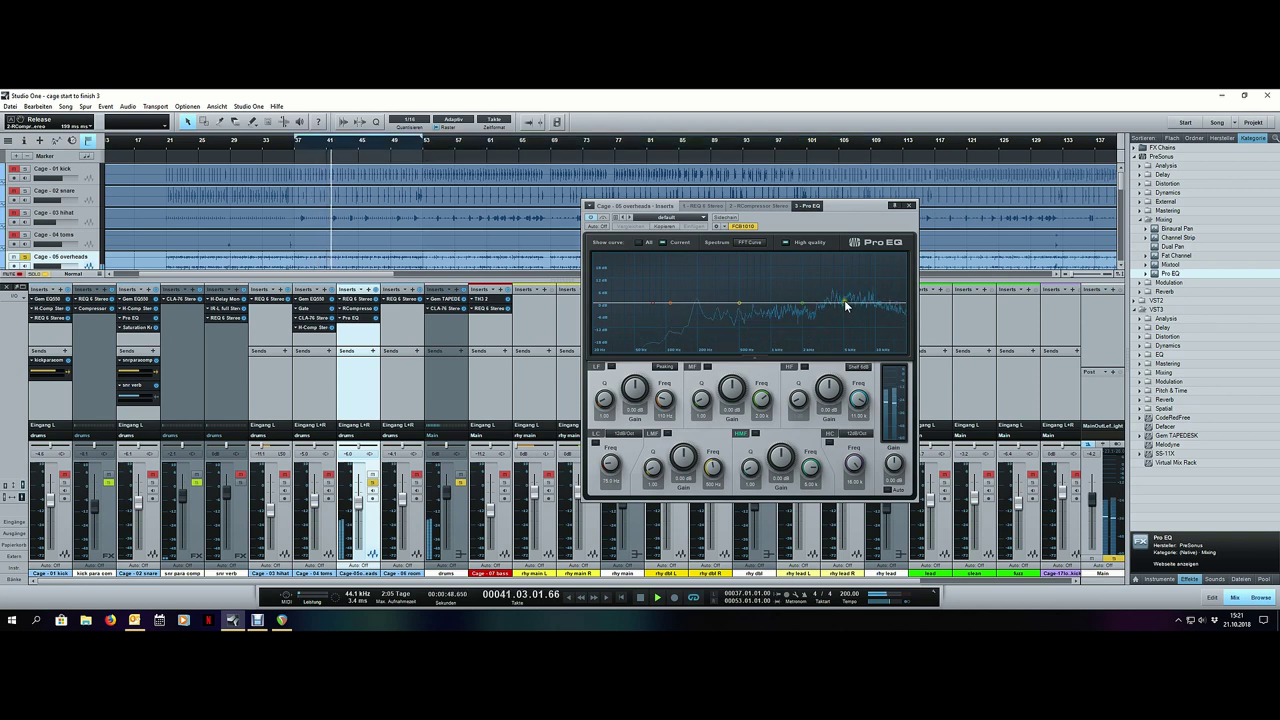
Step: Shape the overheads Pro EQ's HF band into a narrow peaking cut at about 8.9 kHz, and close the equalizer
drag(844, 300, 867, 289)
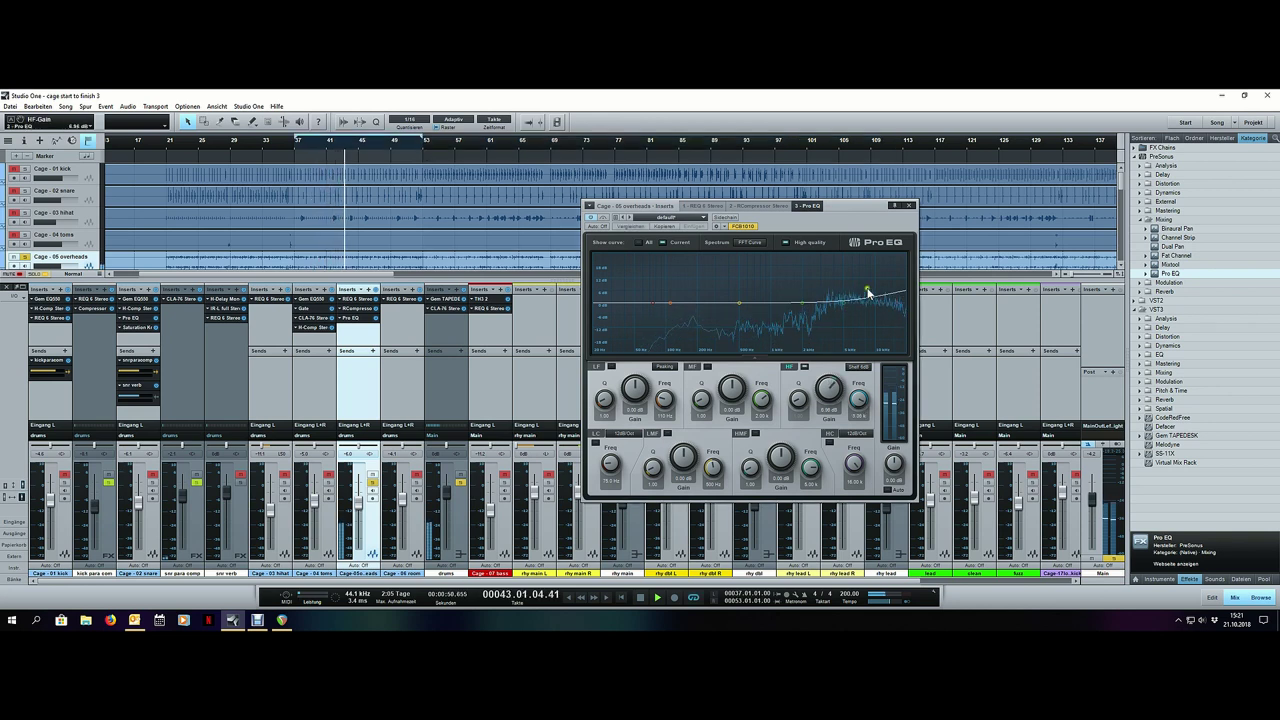
click(858, 366)
click(860, 378)
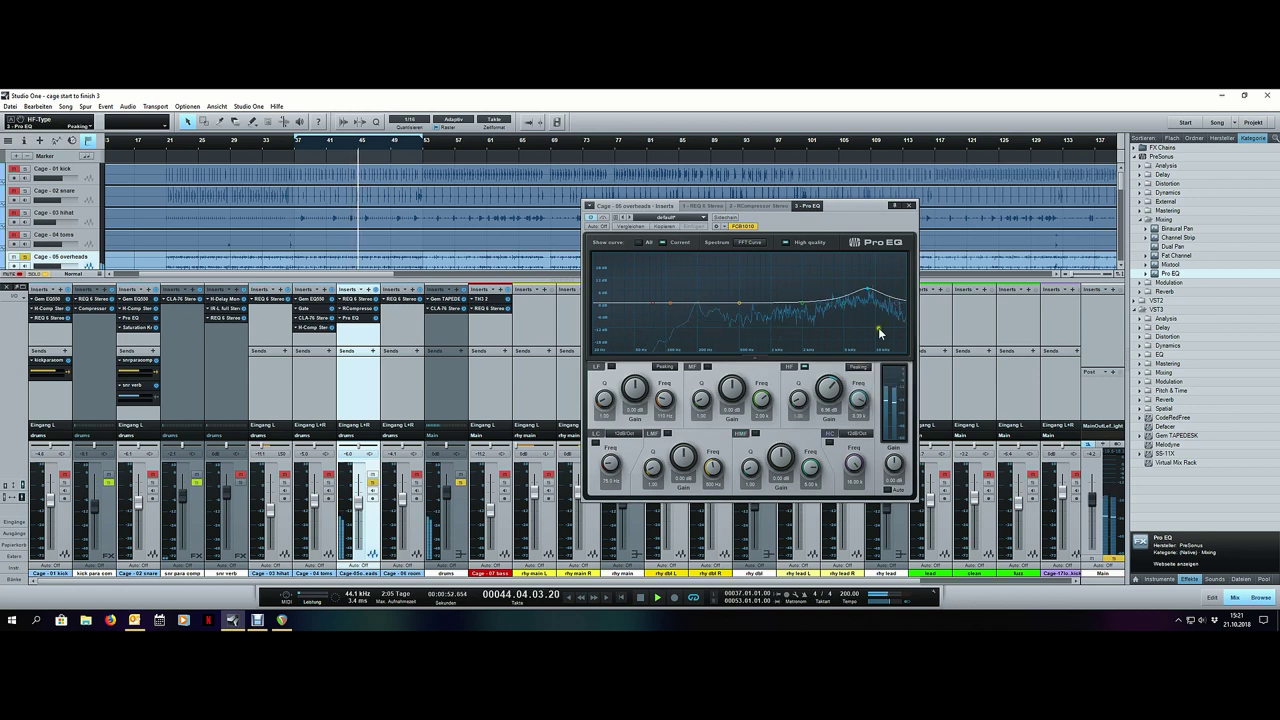
scroll(868, 290, up, 8)
drag(868, 290, 868, 287)
drag(829, 388, 832, 413)
scroll(859, 399, up, 1)
scroll(860, 402, down, 2)
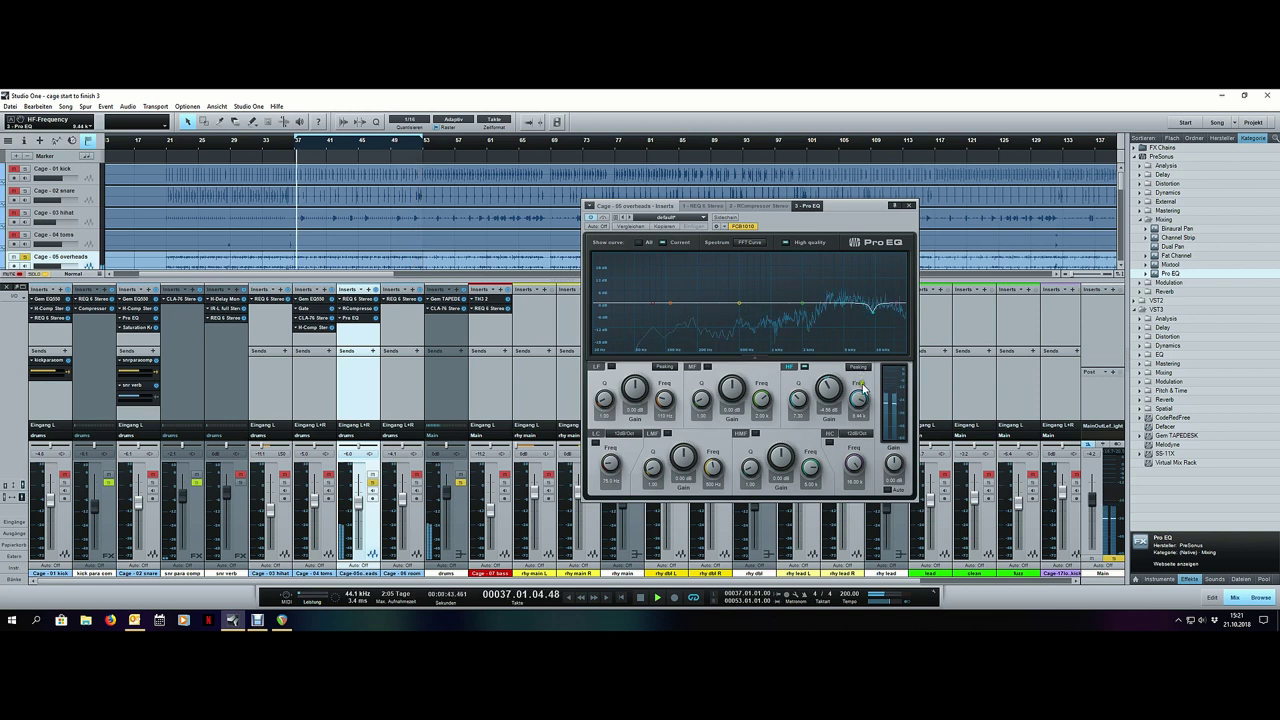
scroll(862, 400, up, 3)
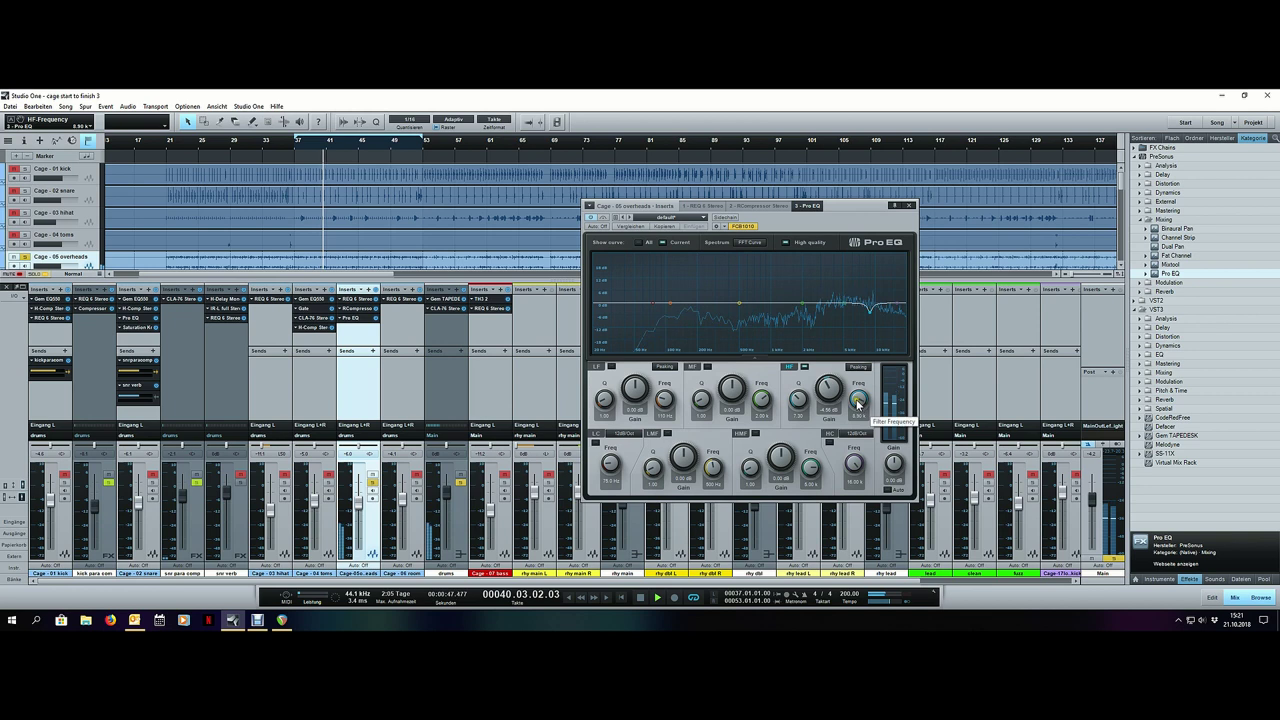
click(908, 205)
Step: Clear the overheads solo to hear the full mix, and solo the room track instead
click(461, 485)
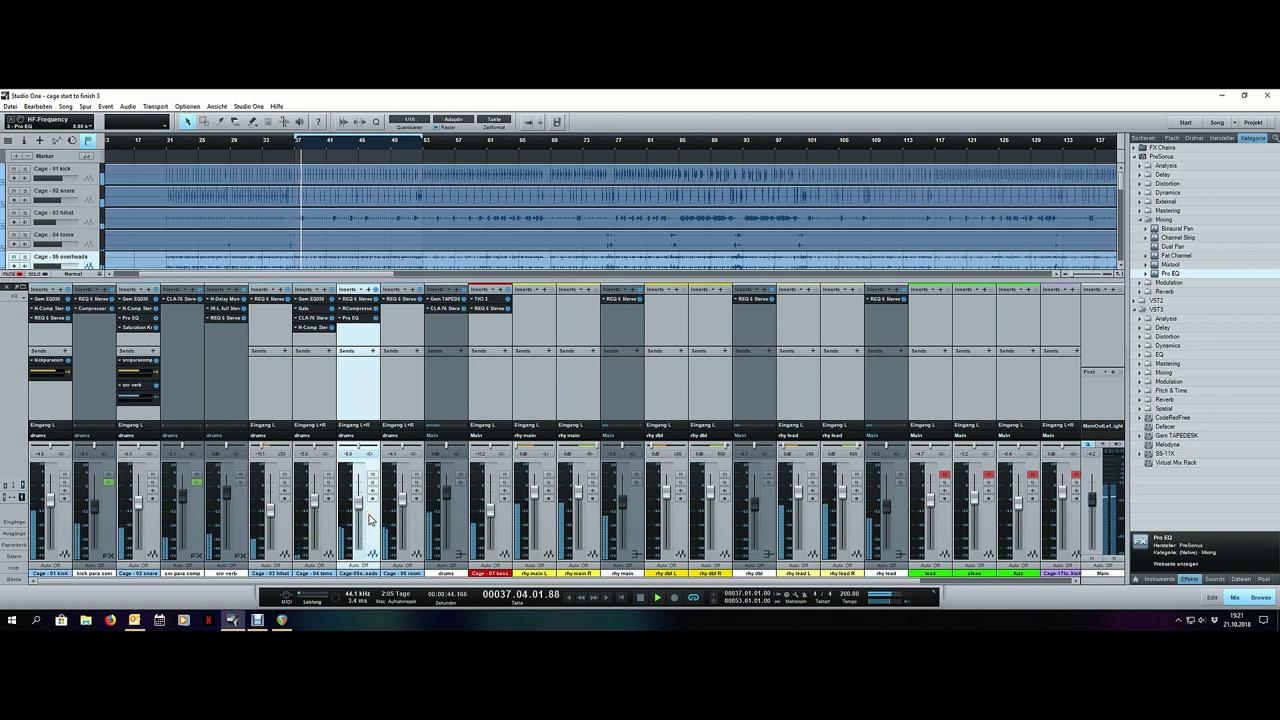
click(408, 523)
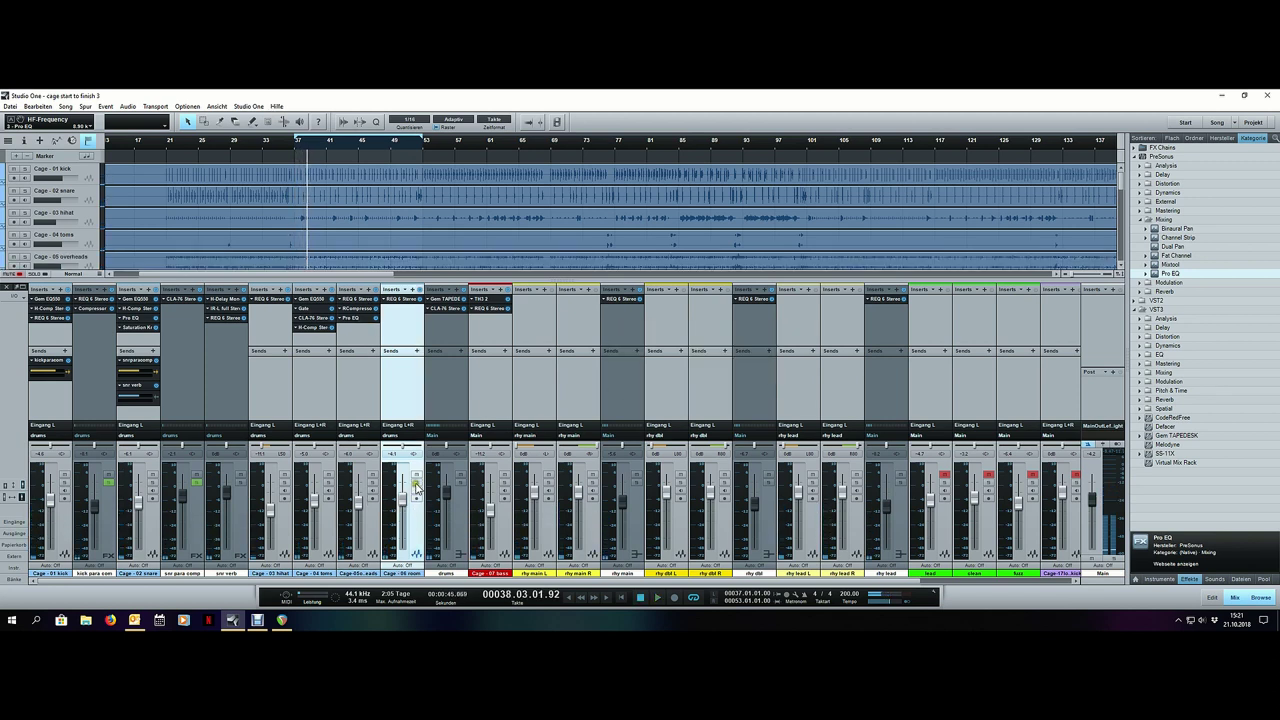
click(415, 478)
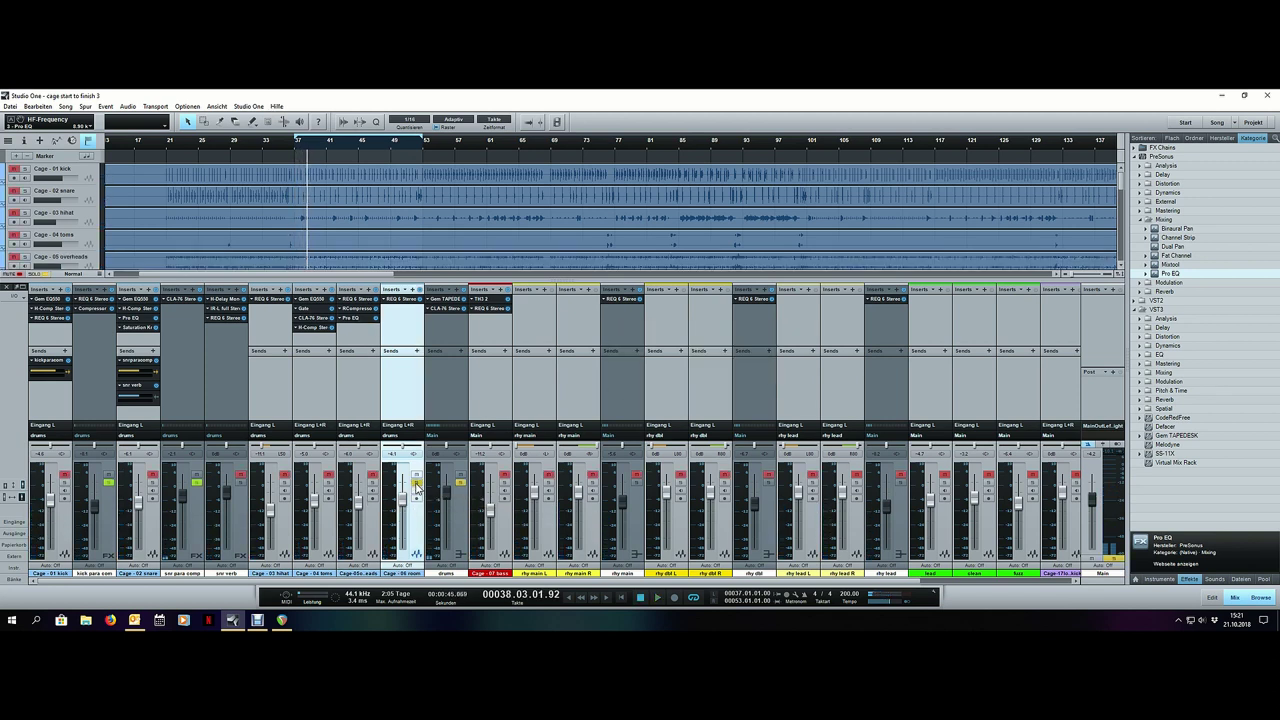
Step: Insert the CLA-76 Stereo compressor on the room track after its REQ 6
double_click(1153, 222)
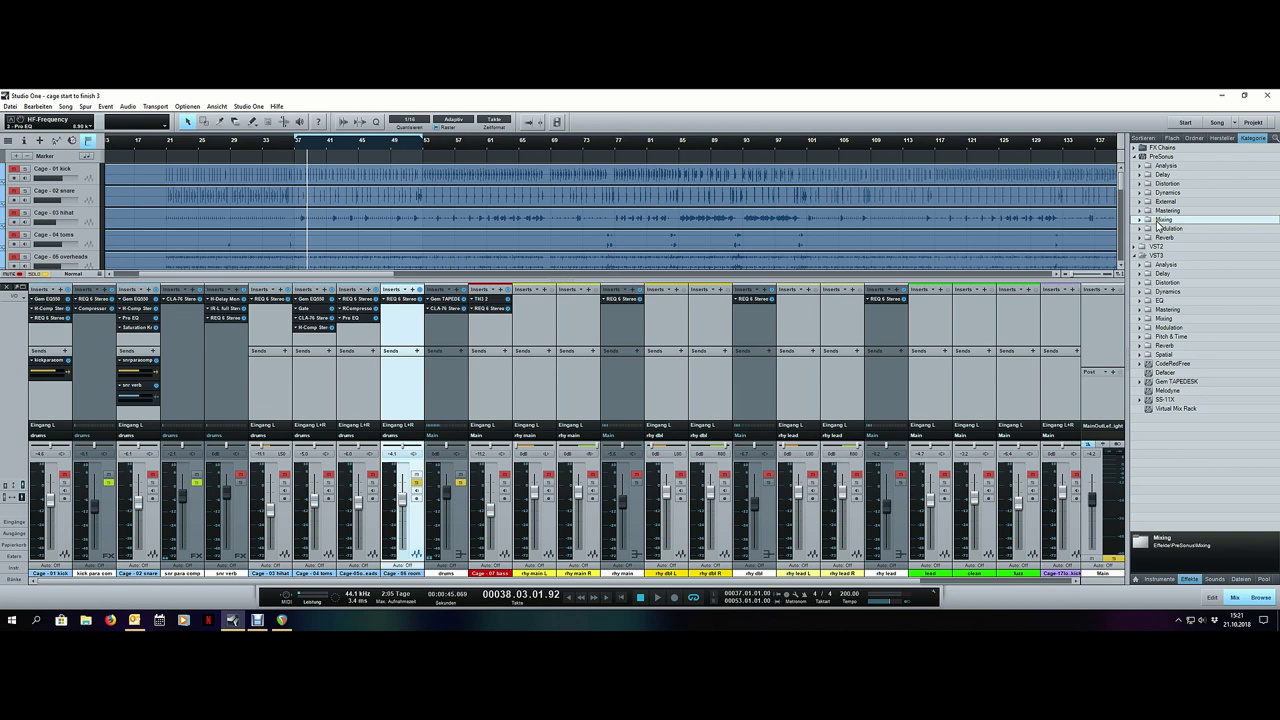
double_click(1167, 292)
scroll(1184, 360, down, 2)
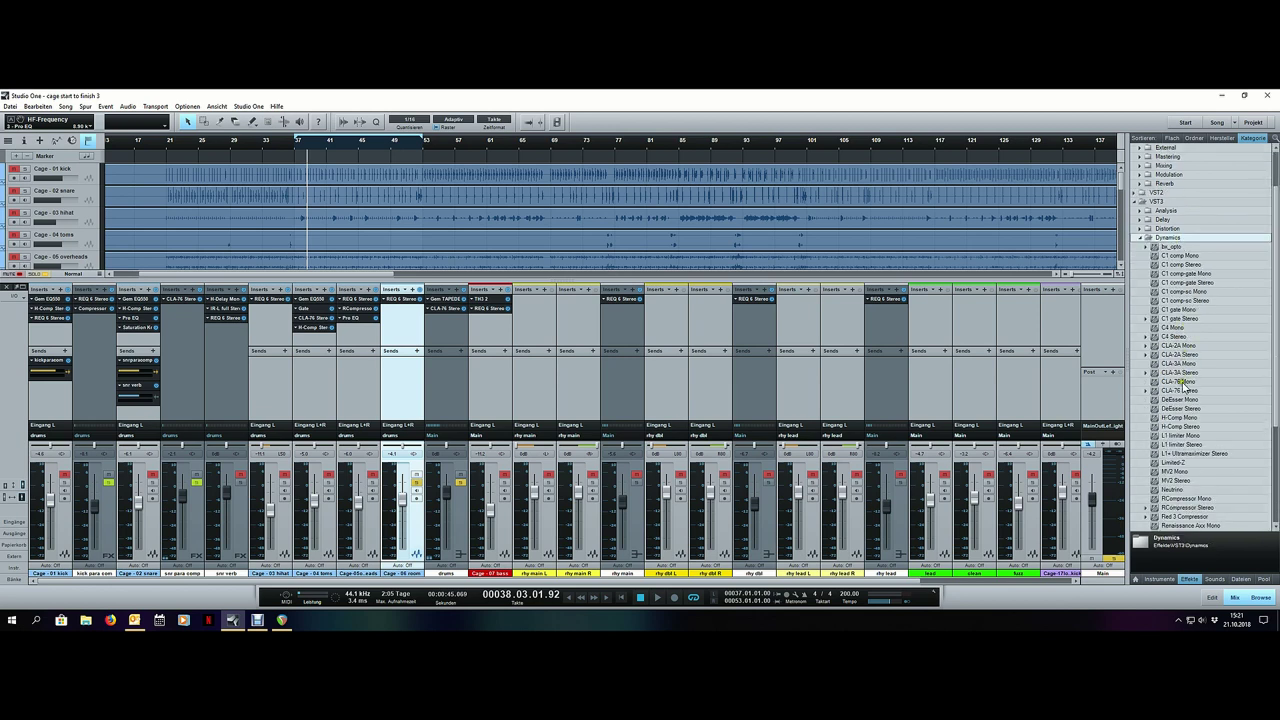
click(1187, 390)
drag(1187, 388, 408, 342)
Step: Adjust the room CLA-76's release and attack, and switch its revision to Bluey
drag(762, 316, 762, 154)
drag(757, 273, 756, 272)
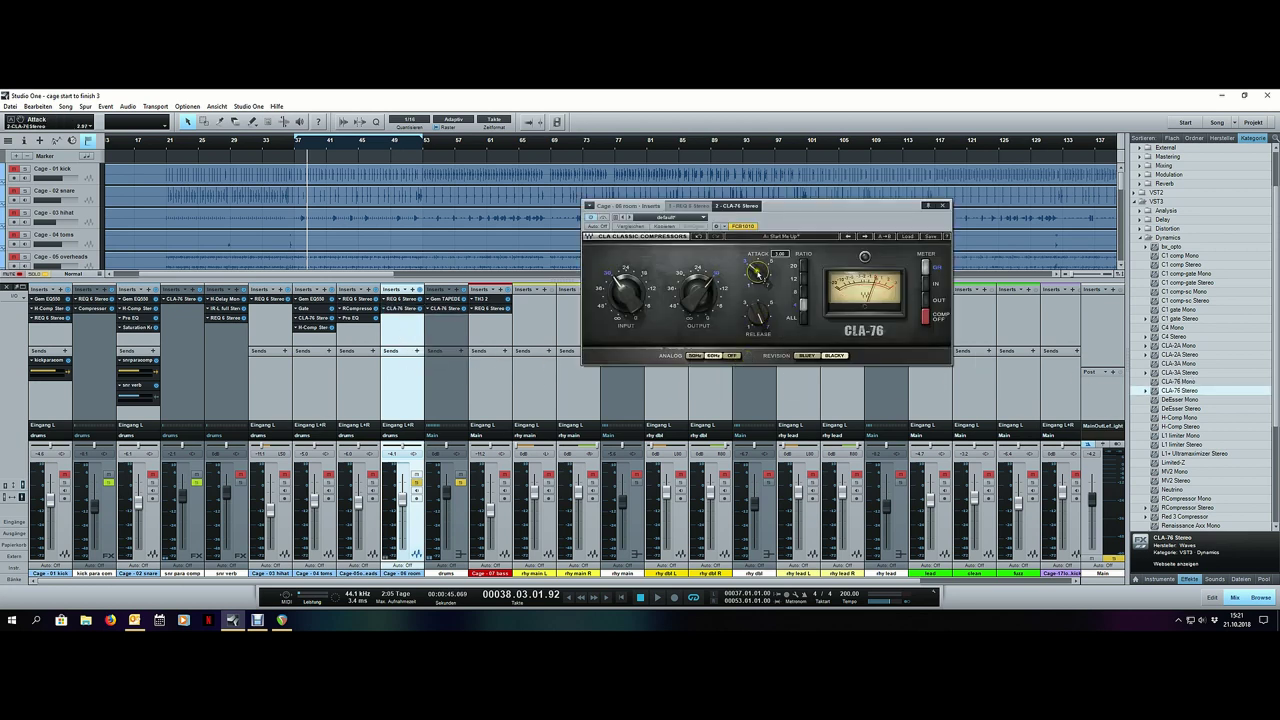
click(806, 356)
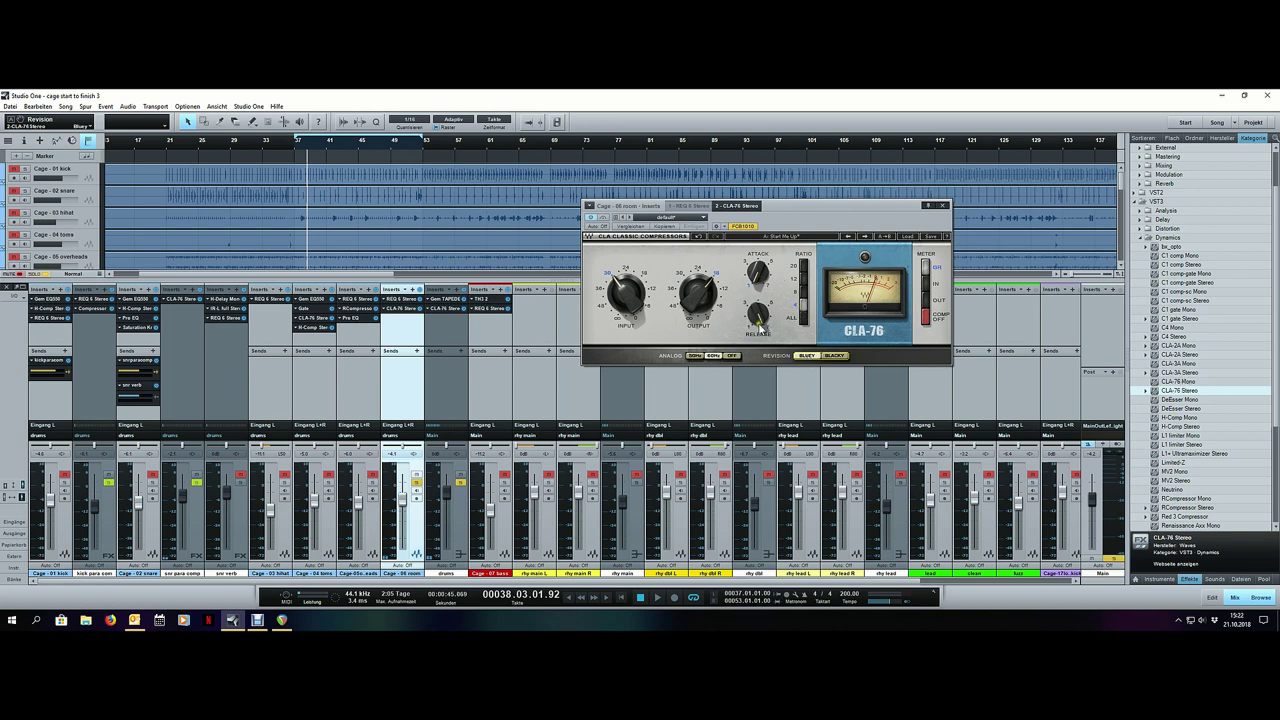
Step: While the soloed room track plays, balance the CLA-76's input and output levels and set its ratio to 4
drag(690, 296, 623, 290)
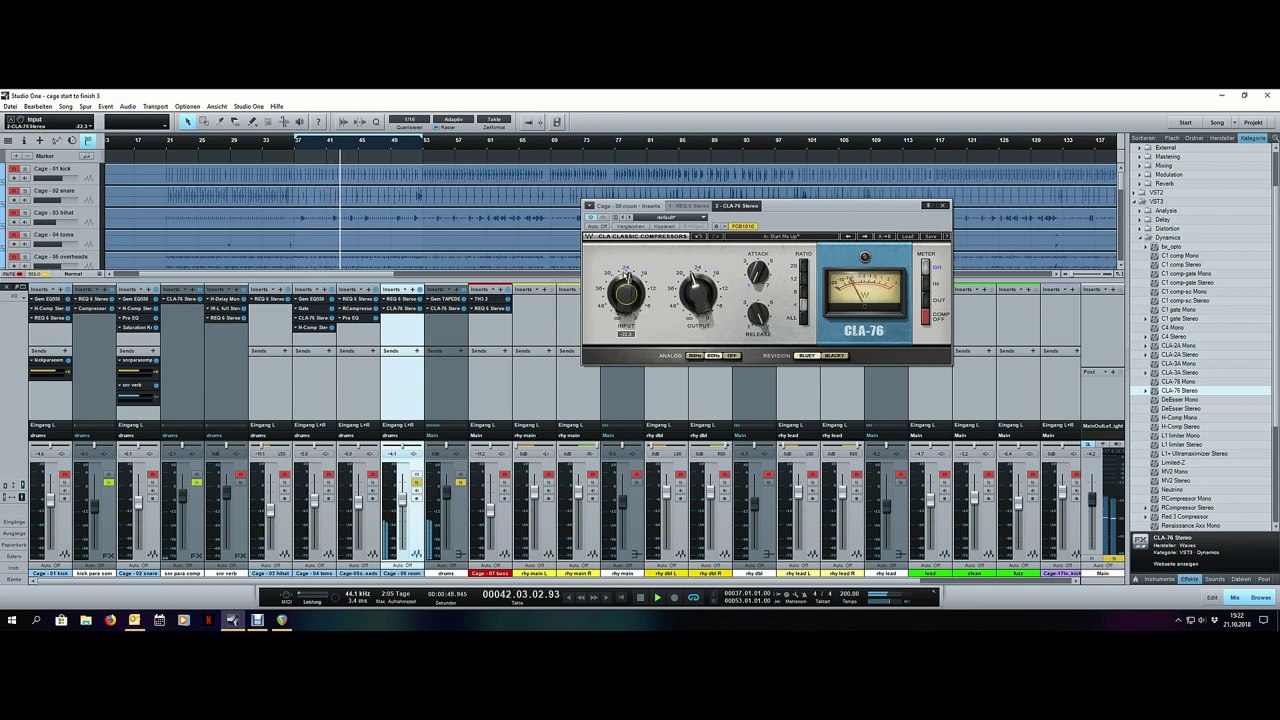
drag(623, 290, 627, 248)
drag(698, 288, 705, 312)
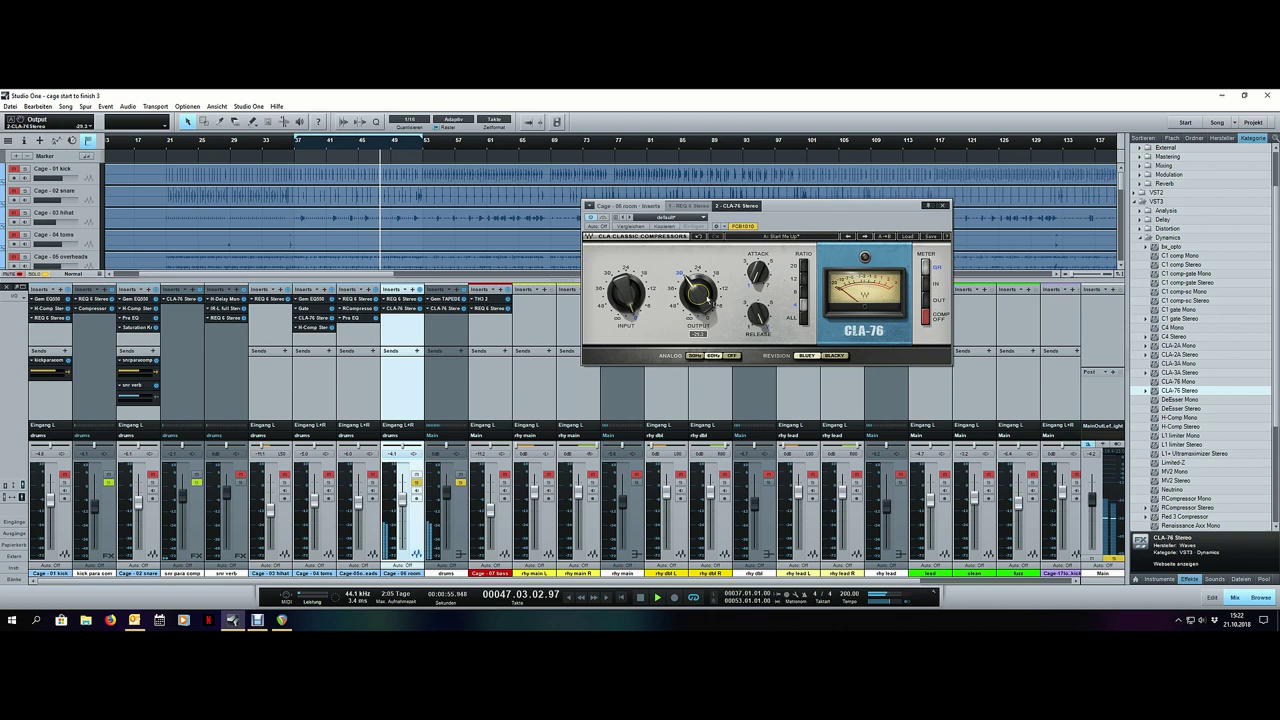
click(803, 312)
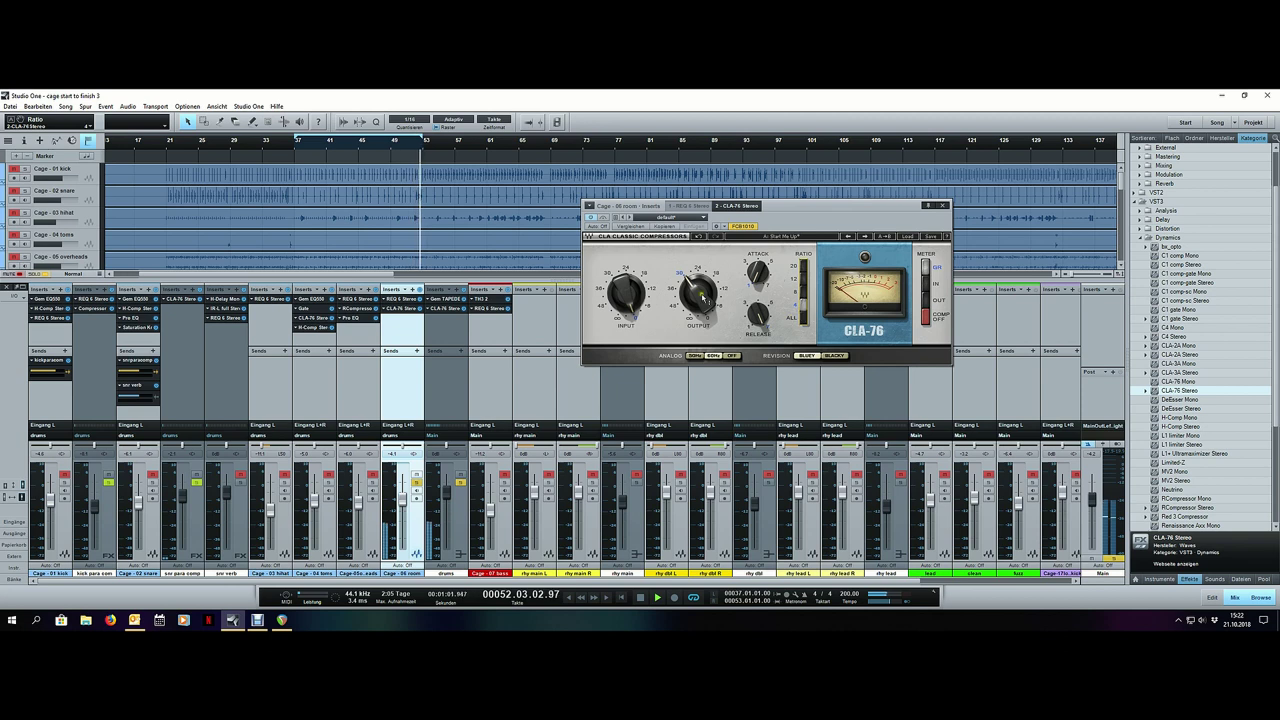
Step: Play the soloed room track from bar 57 and readjust the CLA-76's output level and its input to about -22
drag(456, 139, 455, 143)
click(456, 146)
drag(645, 296, 647, 413)
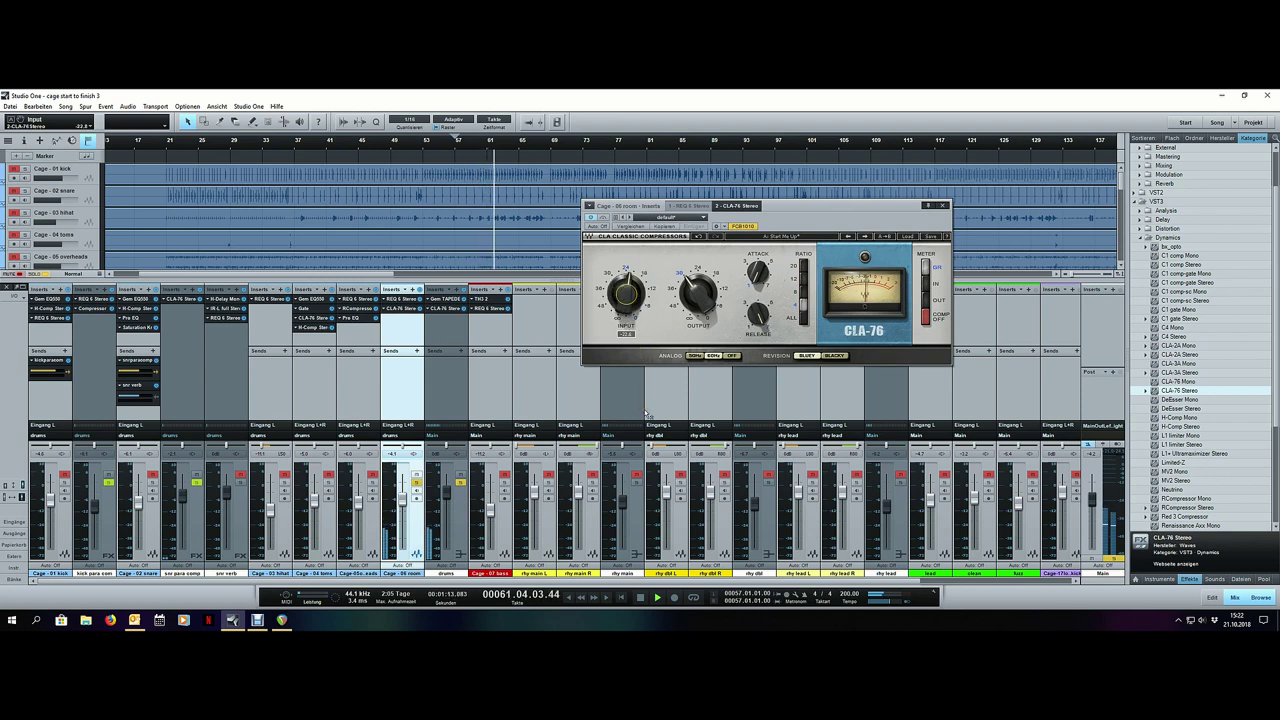
drag(715, 300, 711, 286)
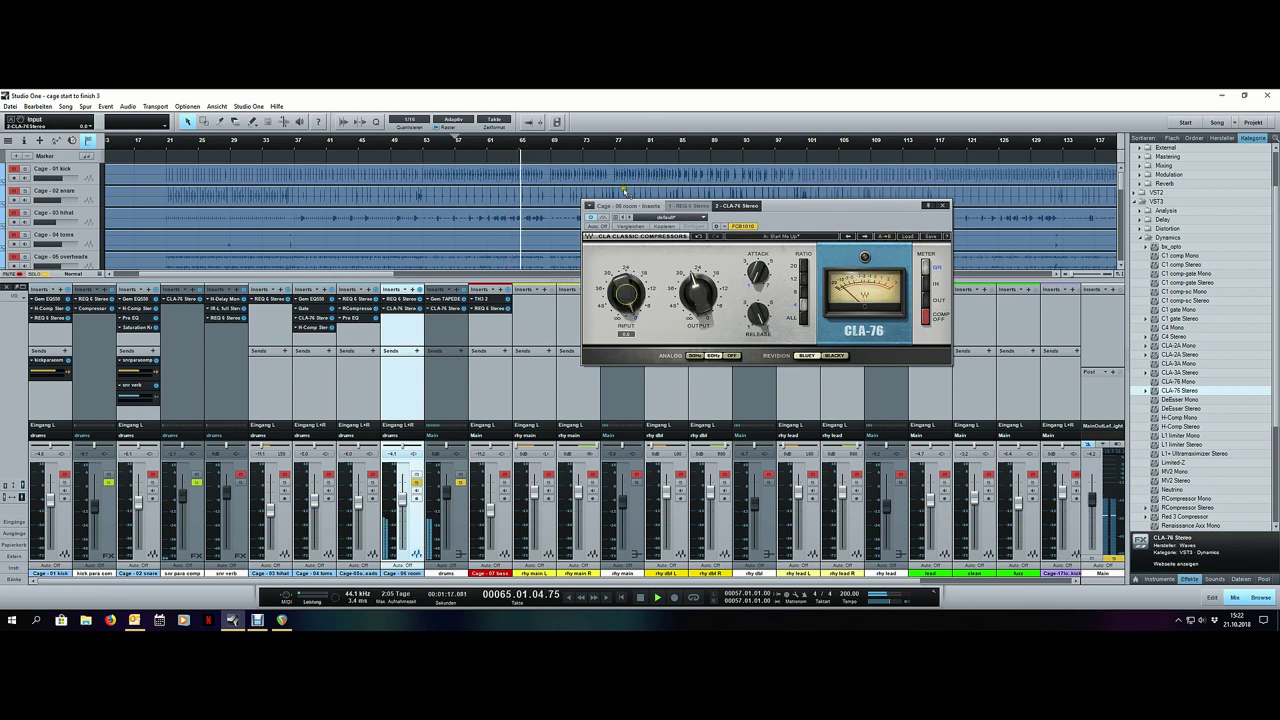
drag(699, 294, 701, 306)
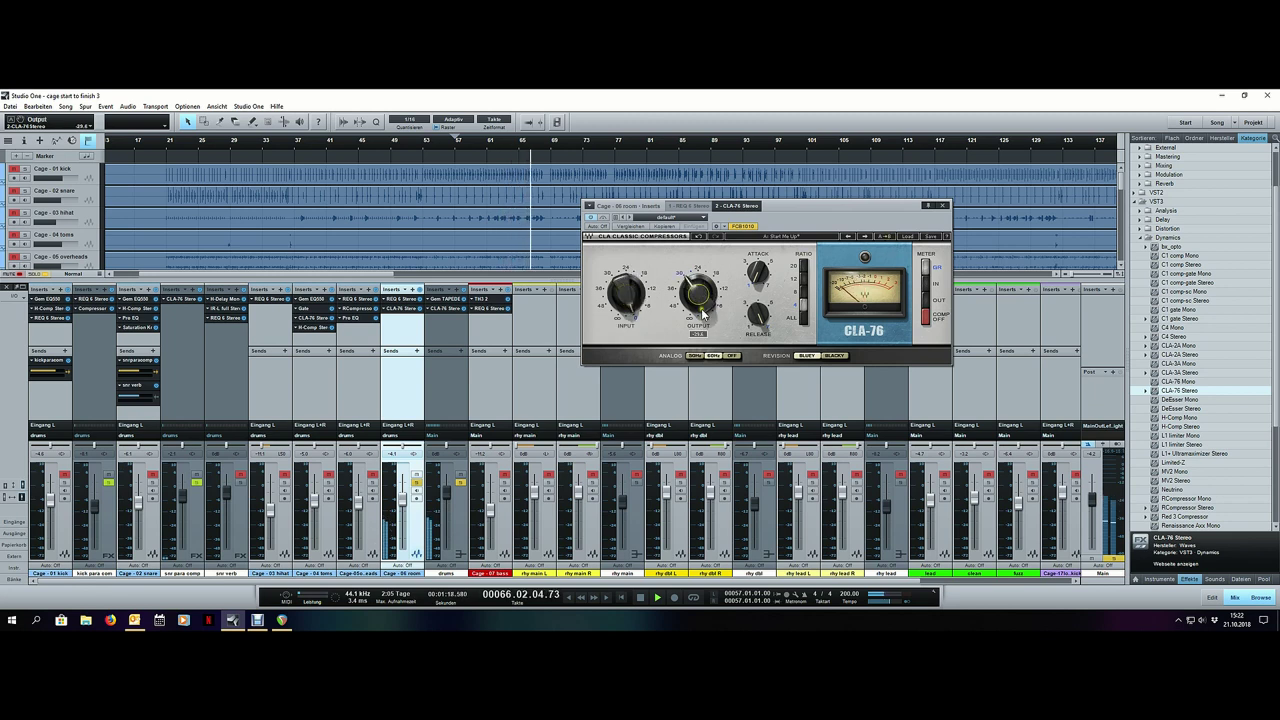
click(783, 237)
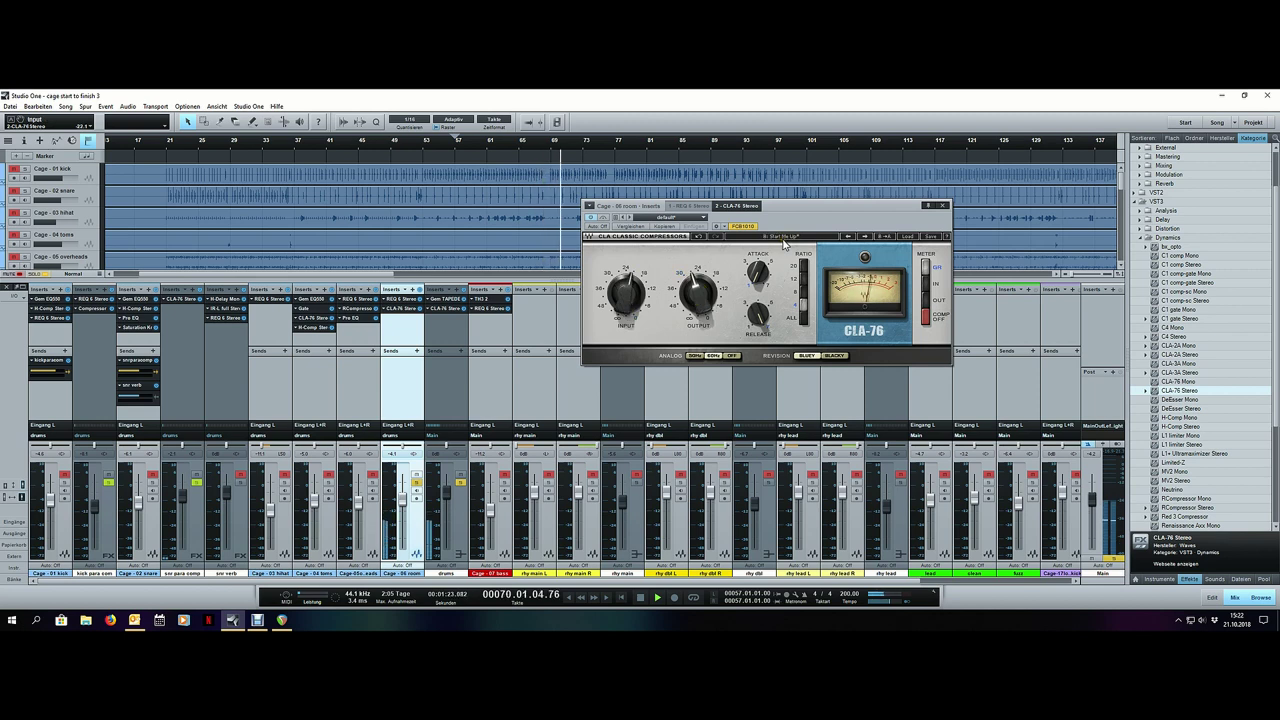
Step: Compare the room CLA-76's A and B setups during playback and close the plug-in
click(784, 240)
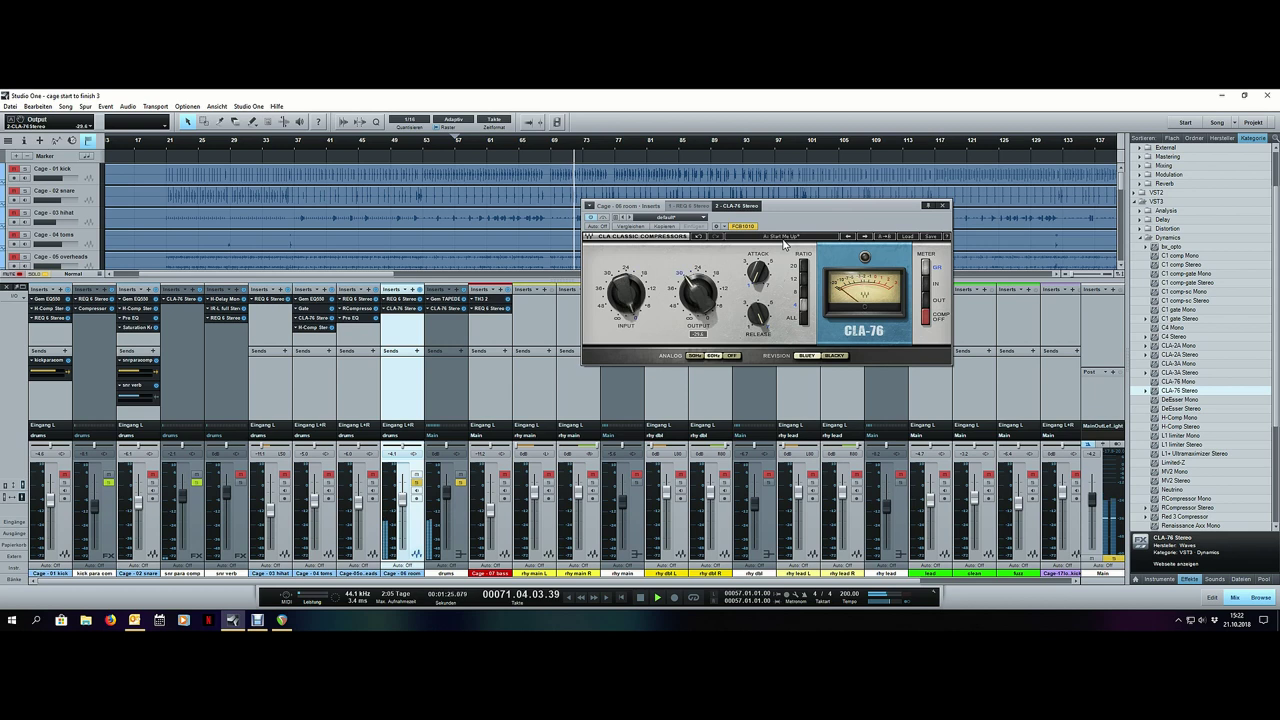
click(784, 240)
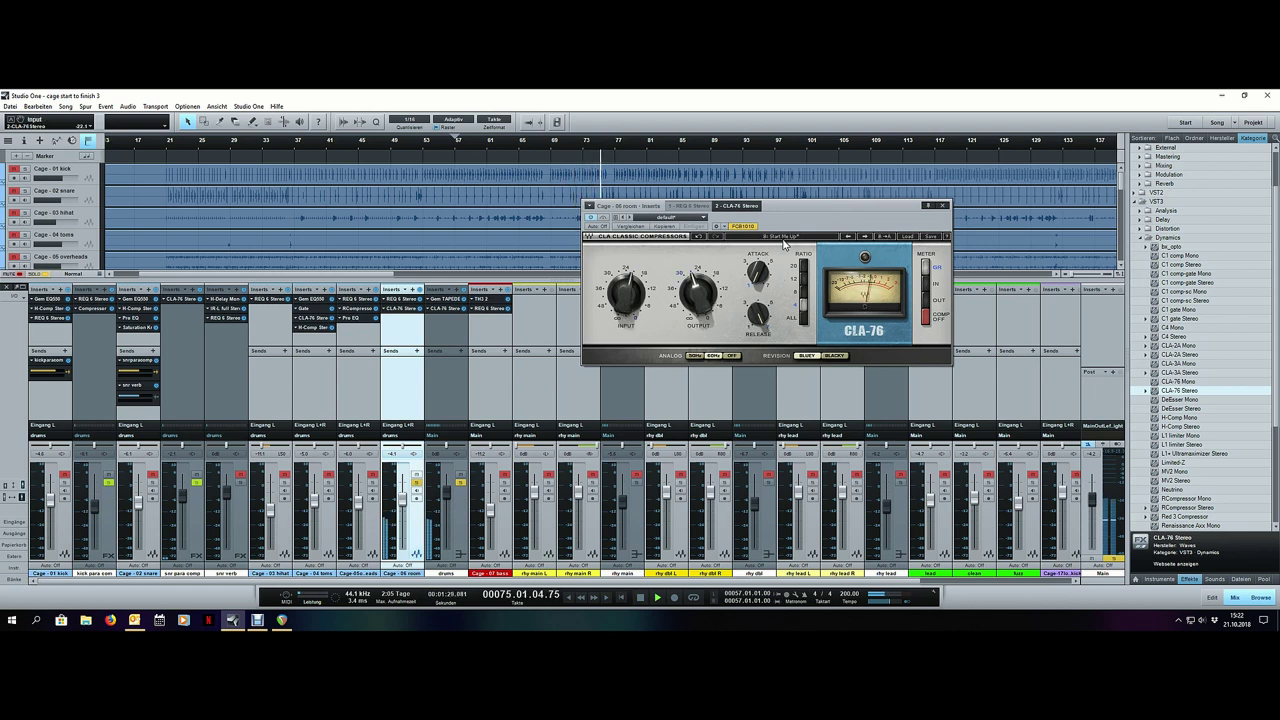
click(942, 205)
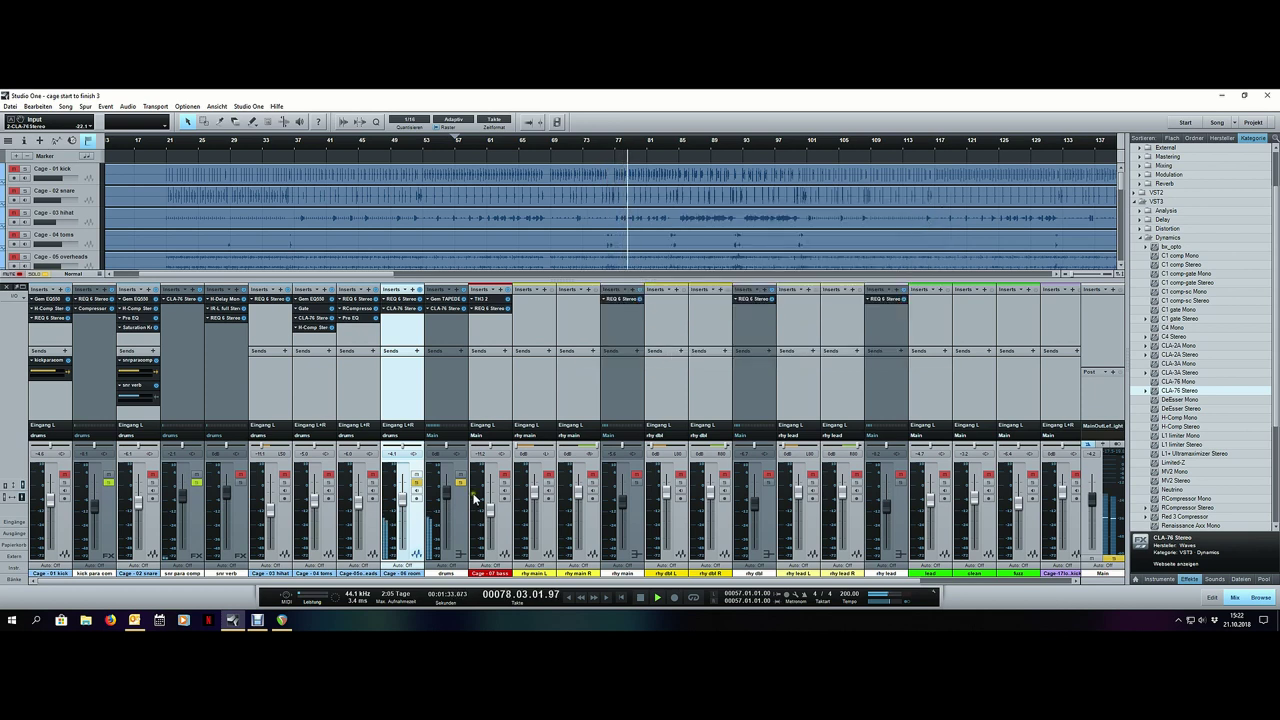
Step: Audition the room and overheads tracks in solo, and play the full mix from around bar 180
scroll(424, 149, down, 5)
click(416, 480)
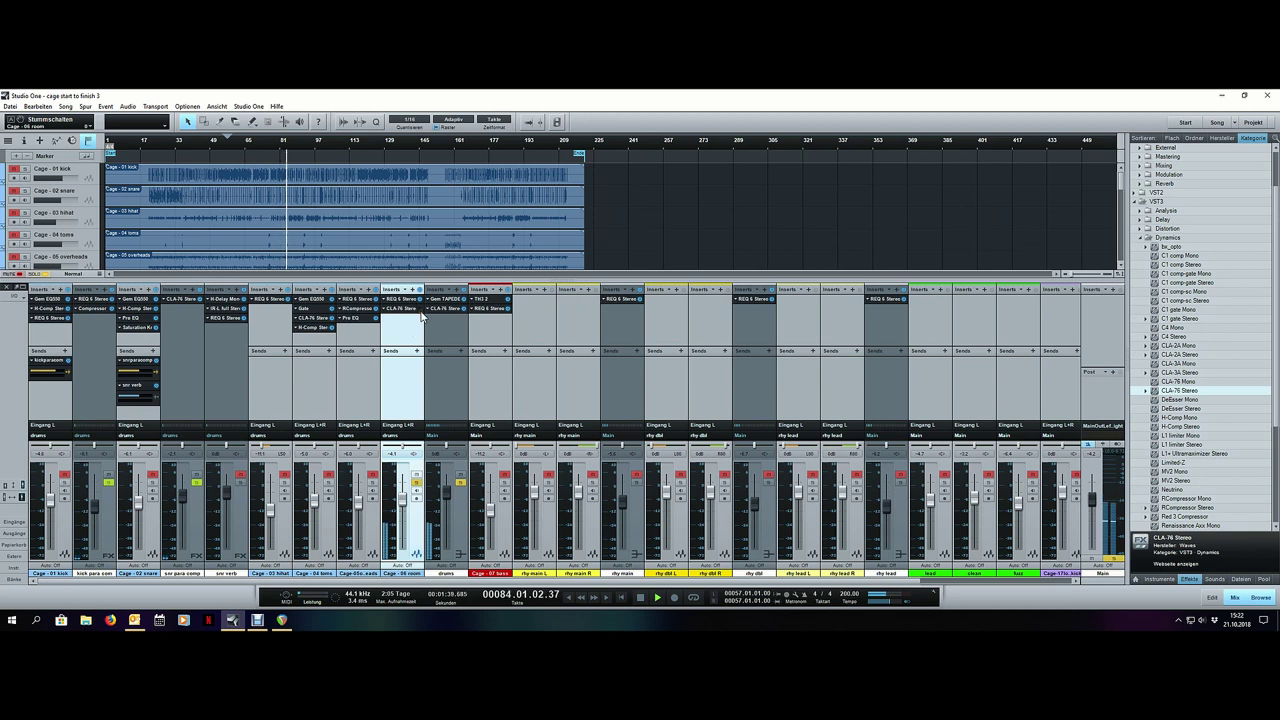
click(371, 486)
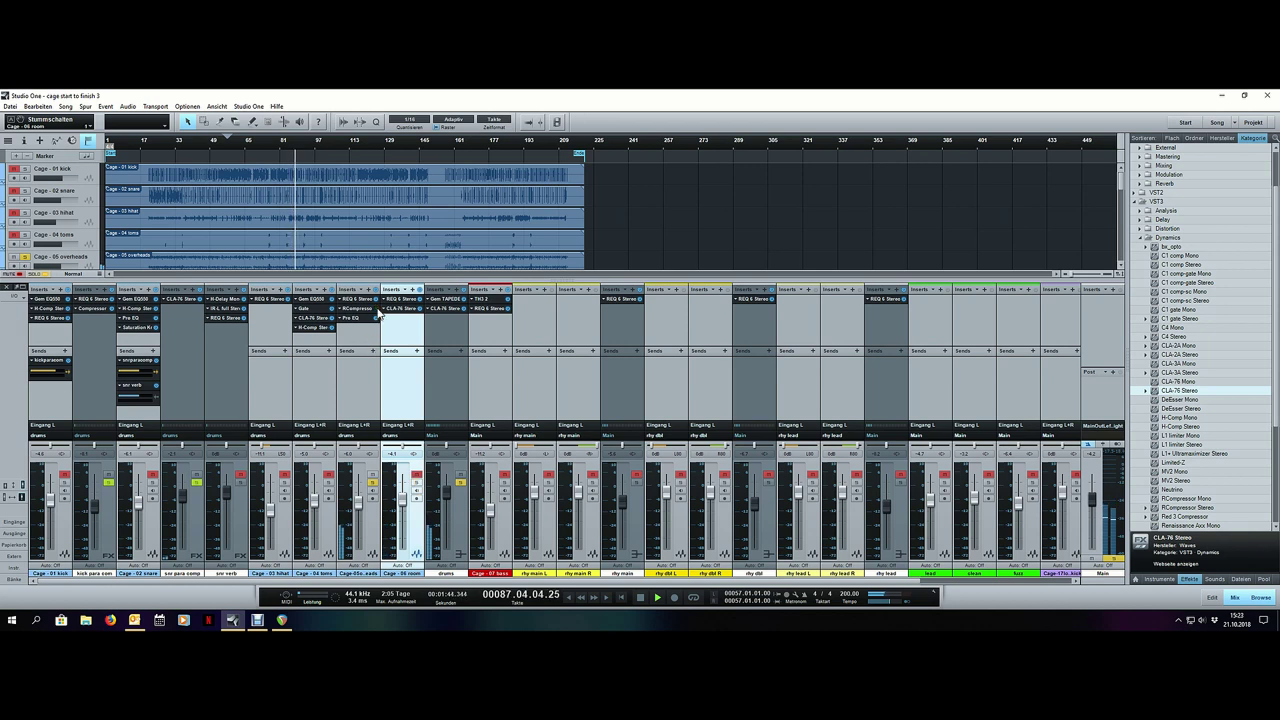
click(489, 157)
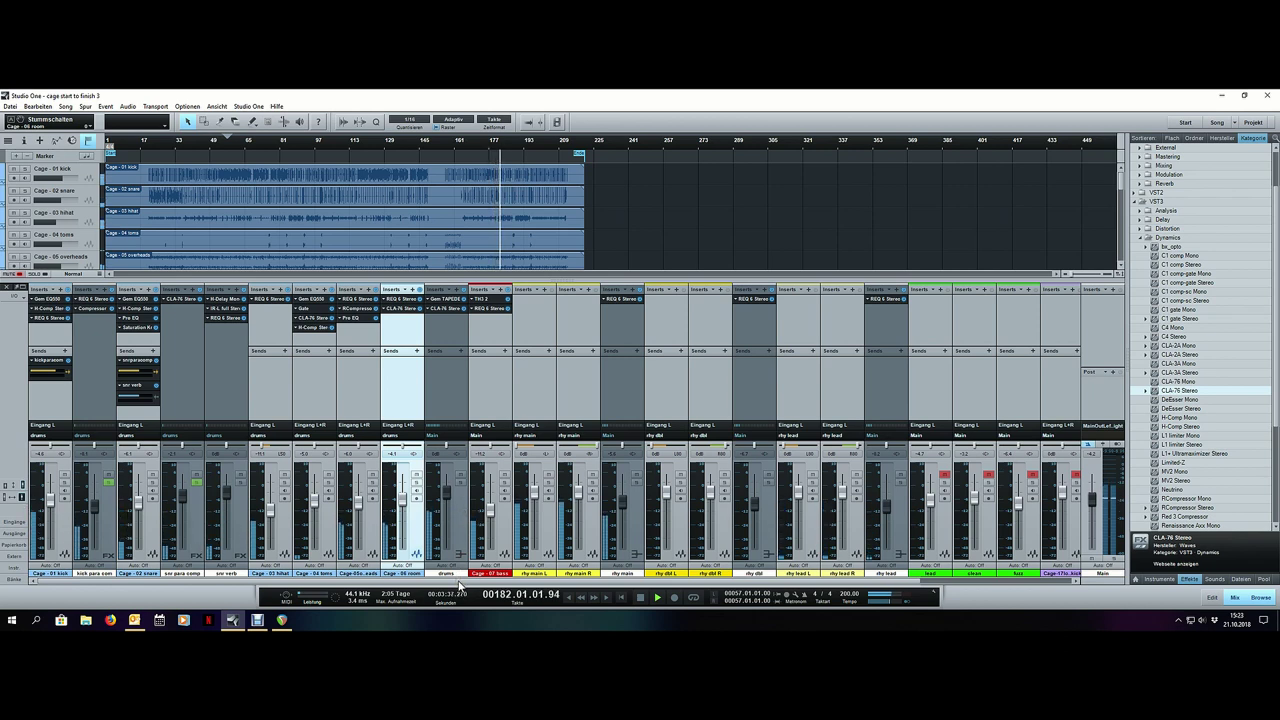
Step: Duplicate the Cage - 07 bass track together with its events
click(282, 530)
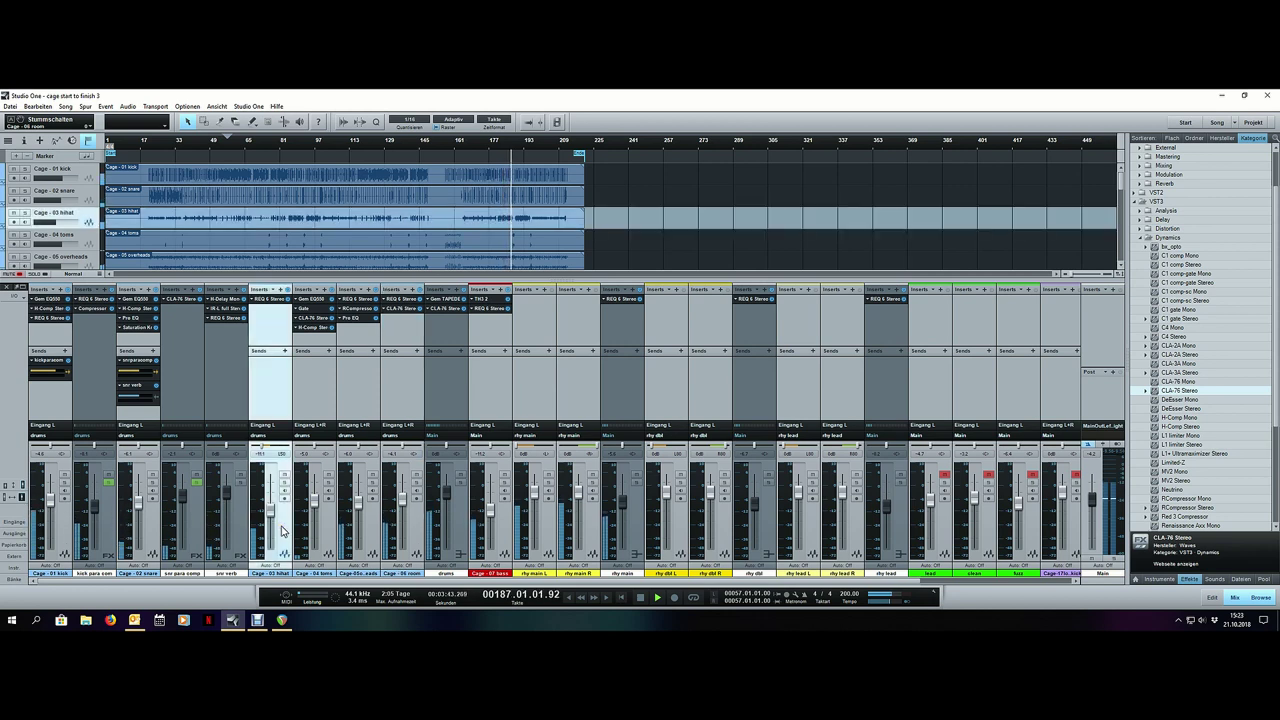
drag(490, 580, 572, 583)
click(417, 537)
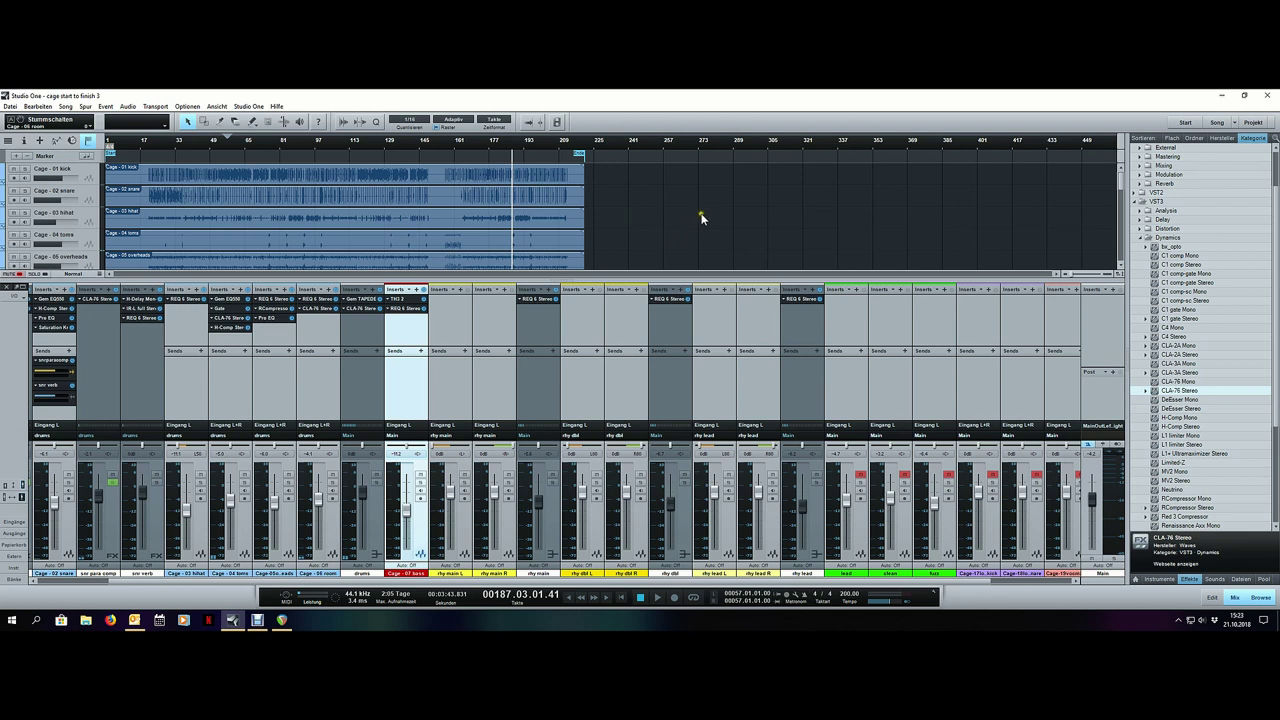
key(F3)
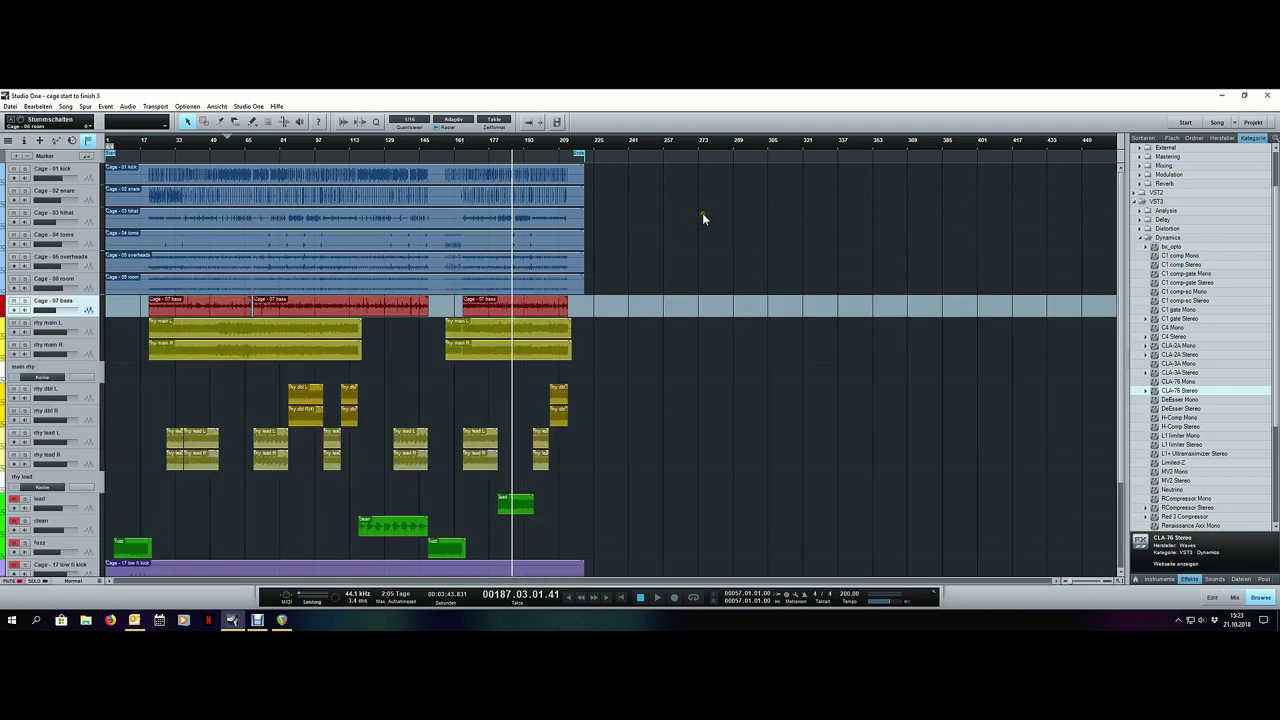
right_click(96, 311)
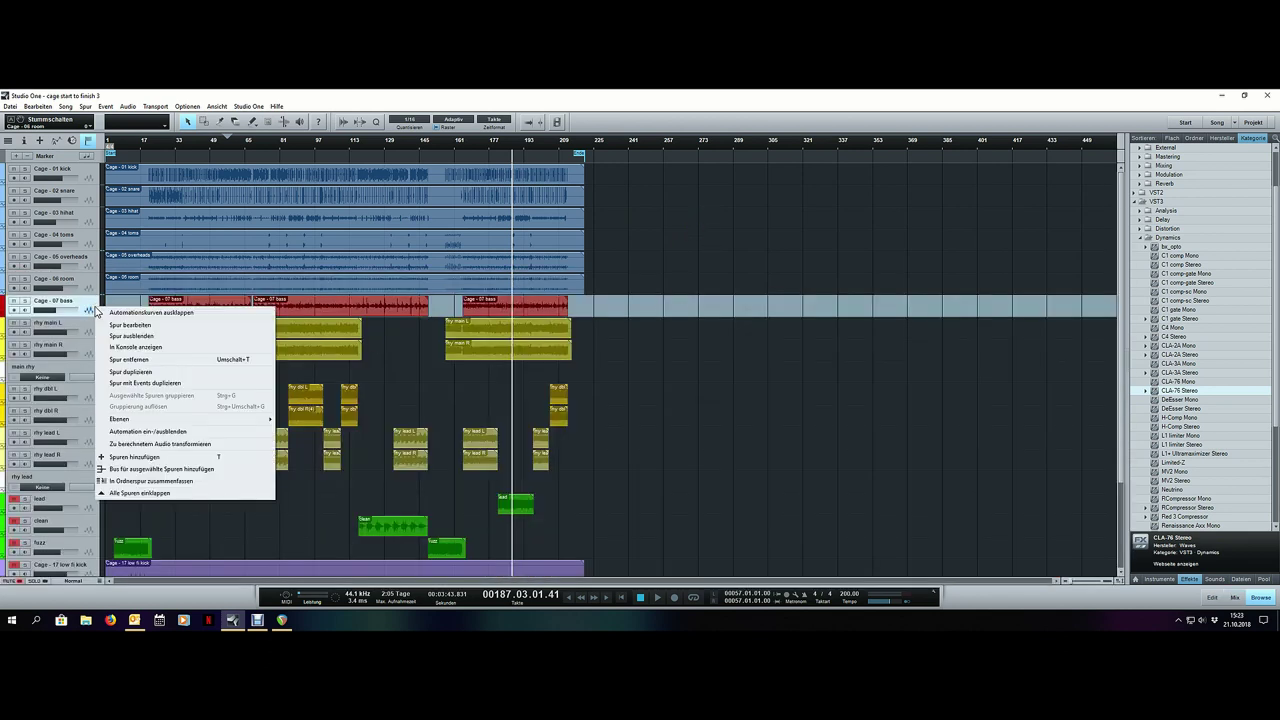
click(218, 382)
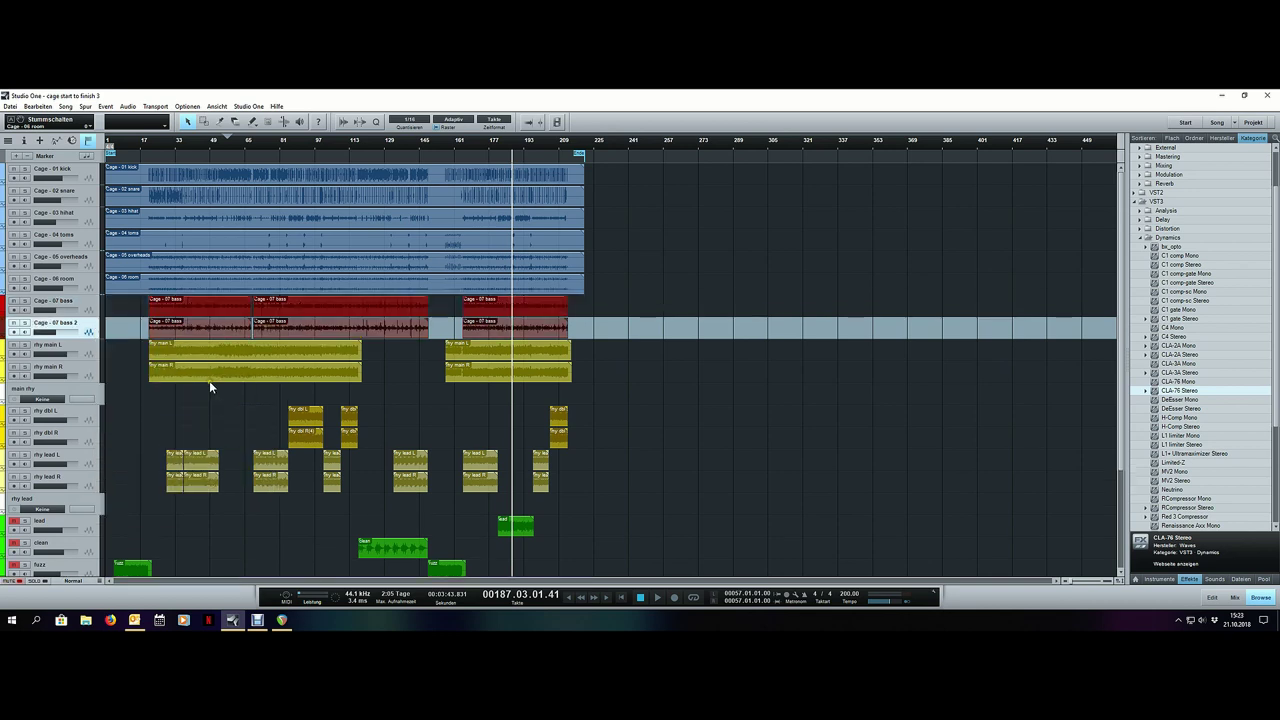
Step: Rename the original bass track bass grit and the duplicate bass low end, and colour the duplicate red
click(8, 326)
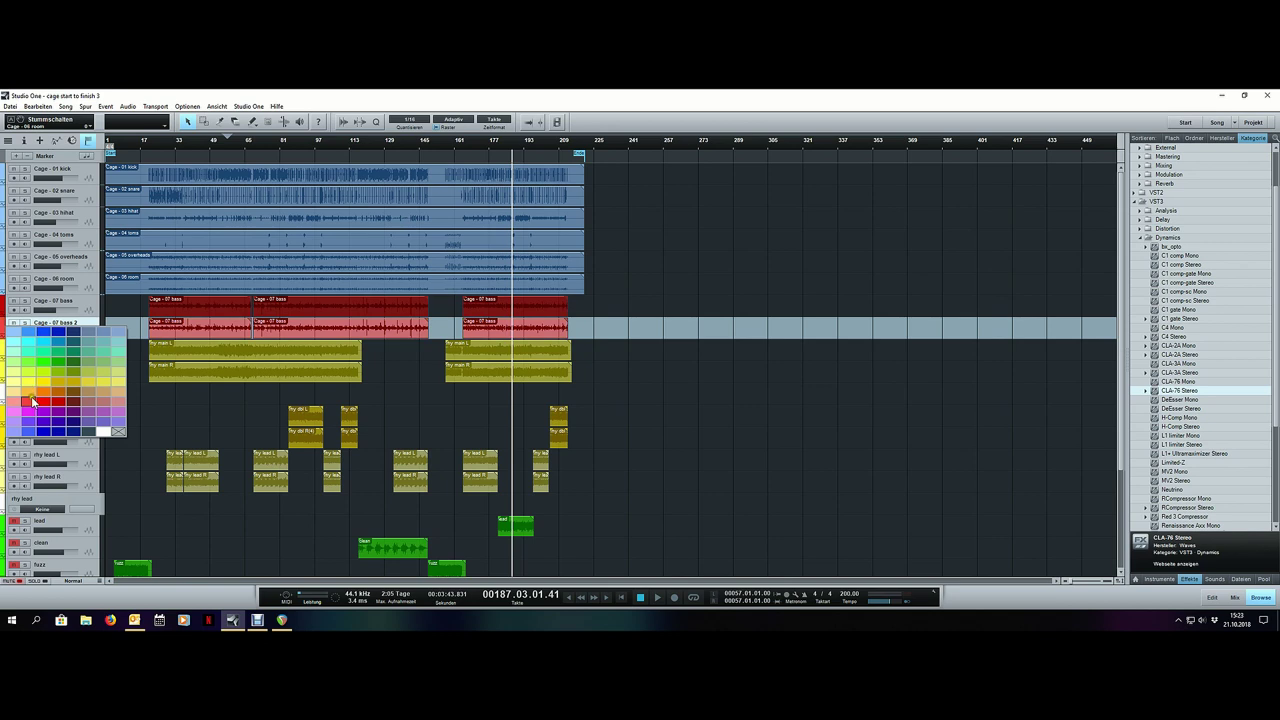
click(40, 399)
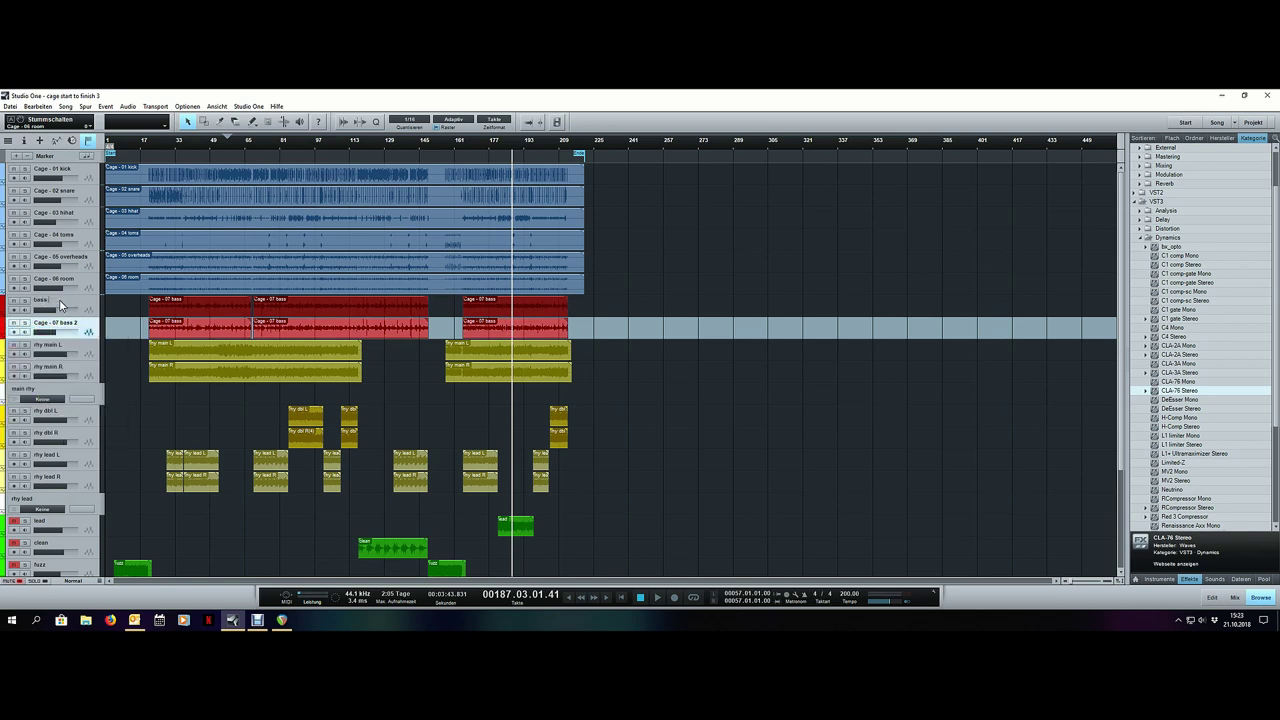
double_click(66, 323)
click(83, 311)
click(4, 331)
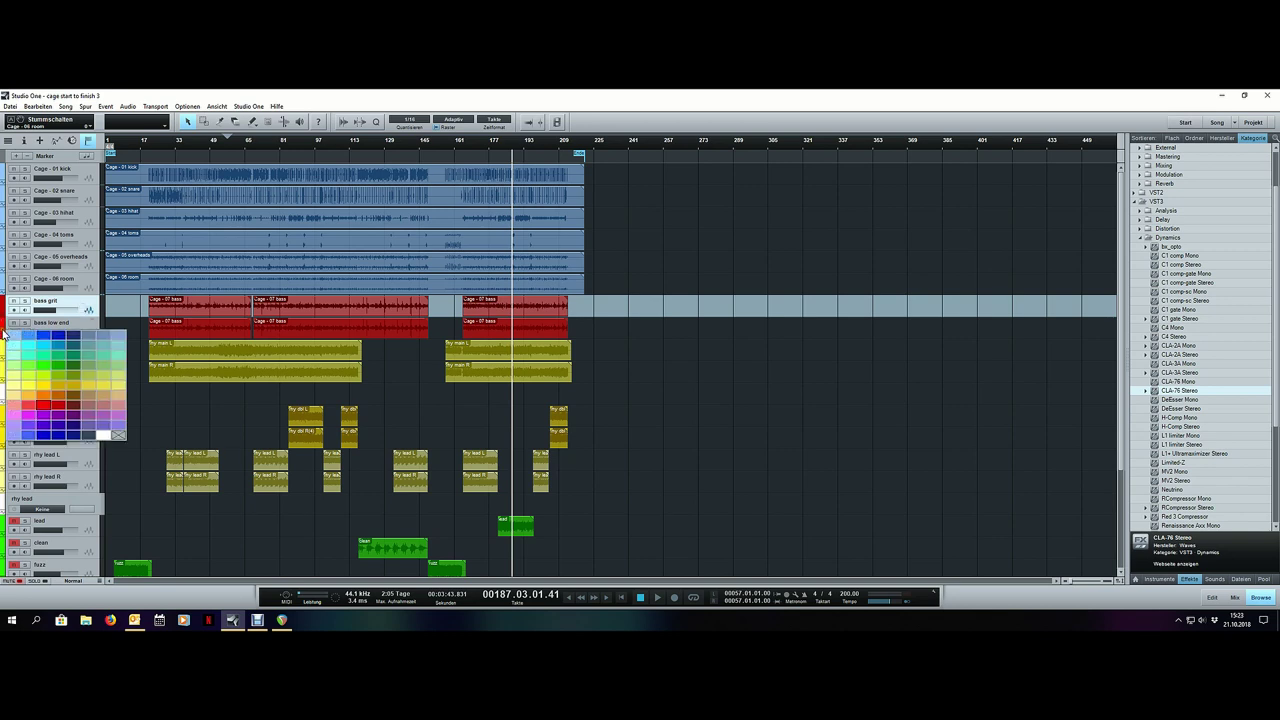
click(55, 408)
Step: Remove all insert effects from the bass low end channel
key(F3)
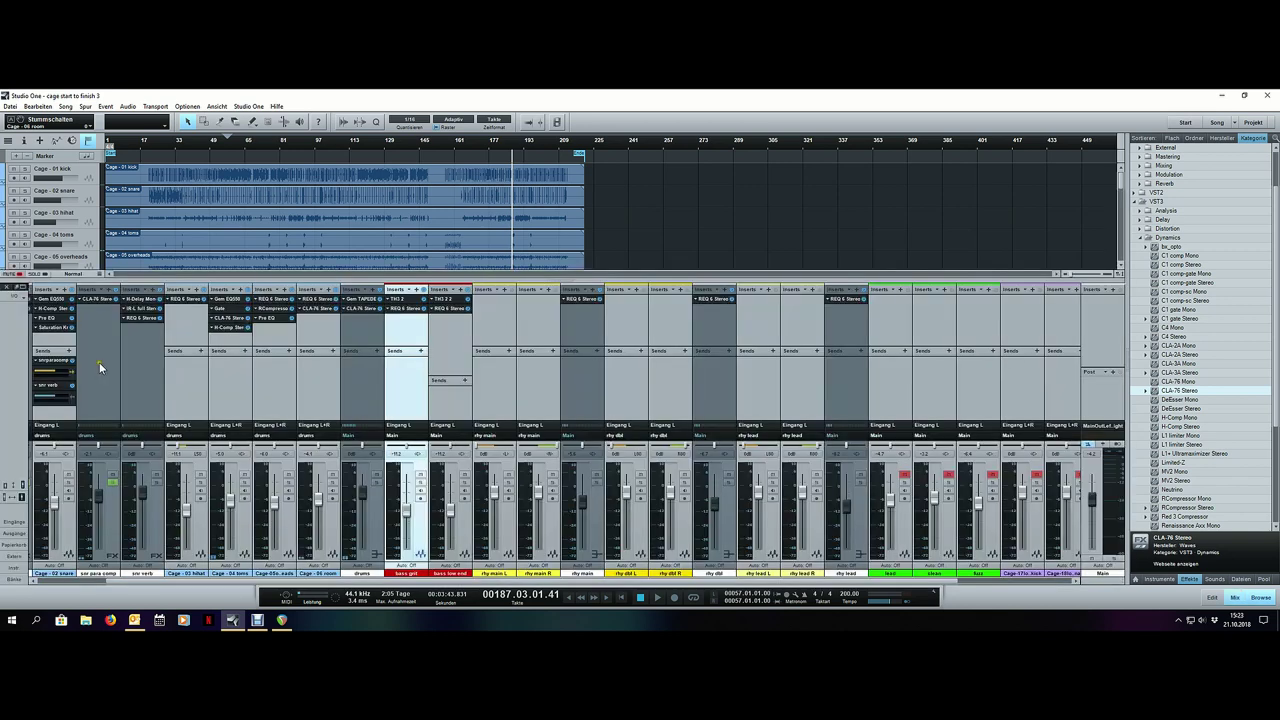
click(452, 356)
click(458, 297)
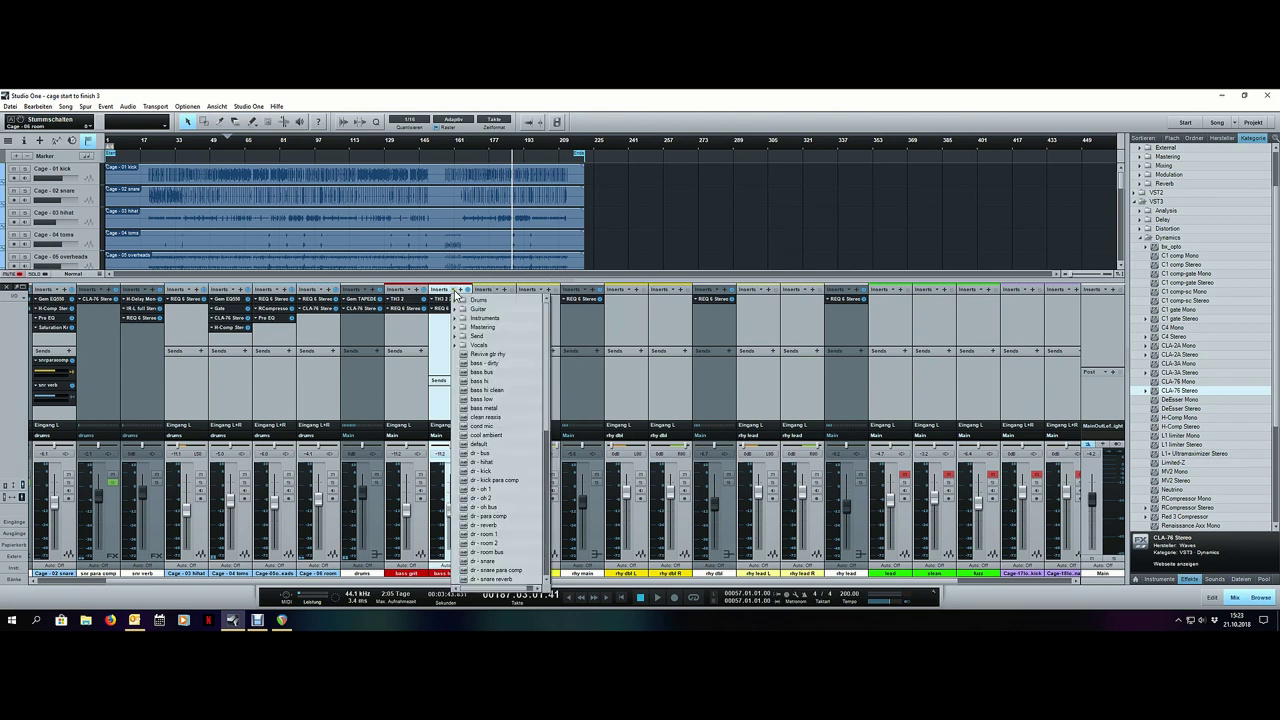
click(491, 580)
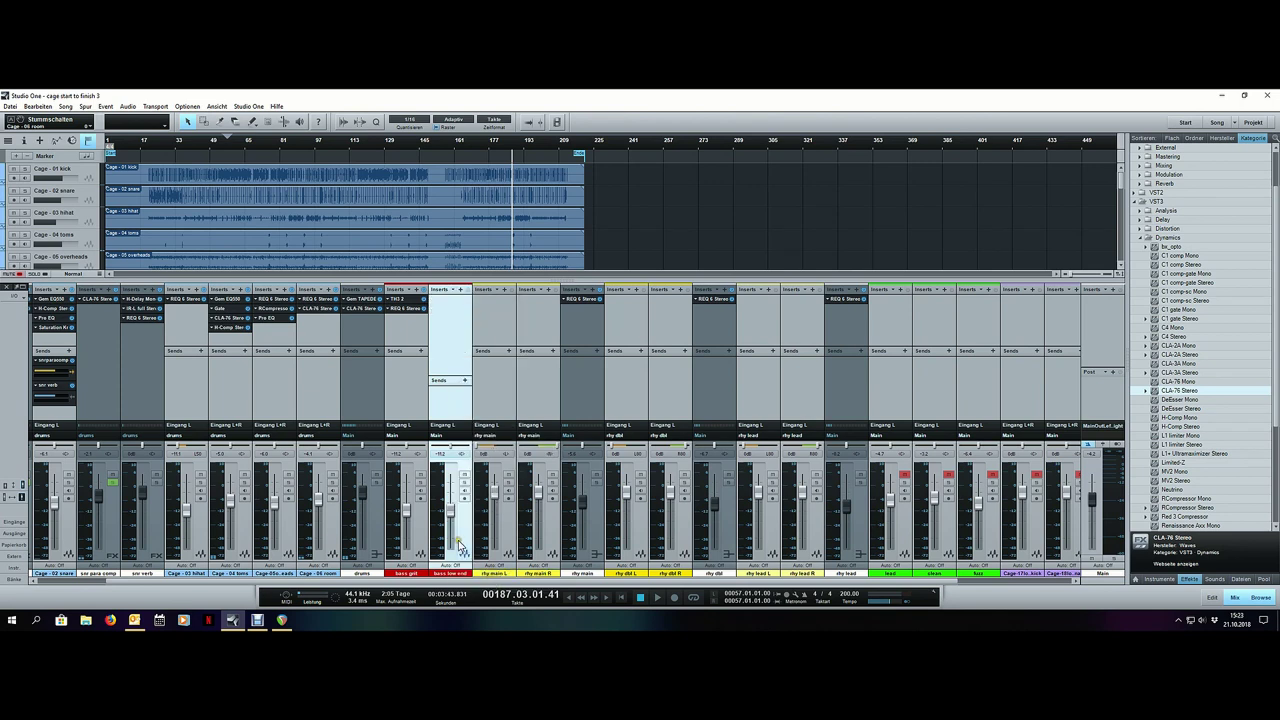
Step: In the bass grit track's REQ 6, set band 1's frequency to 200 Hz and raise band 6's frequency during playback
click(418, 535)
click(405, 309)
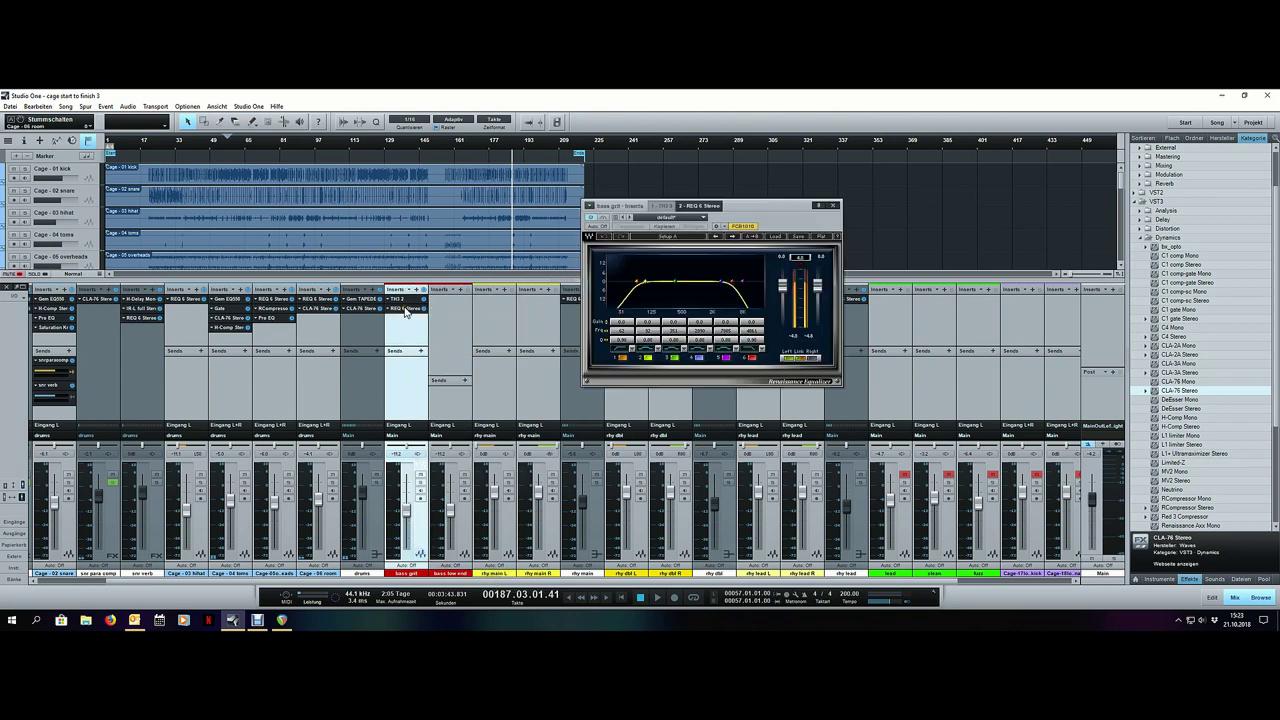
click(629, 342)
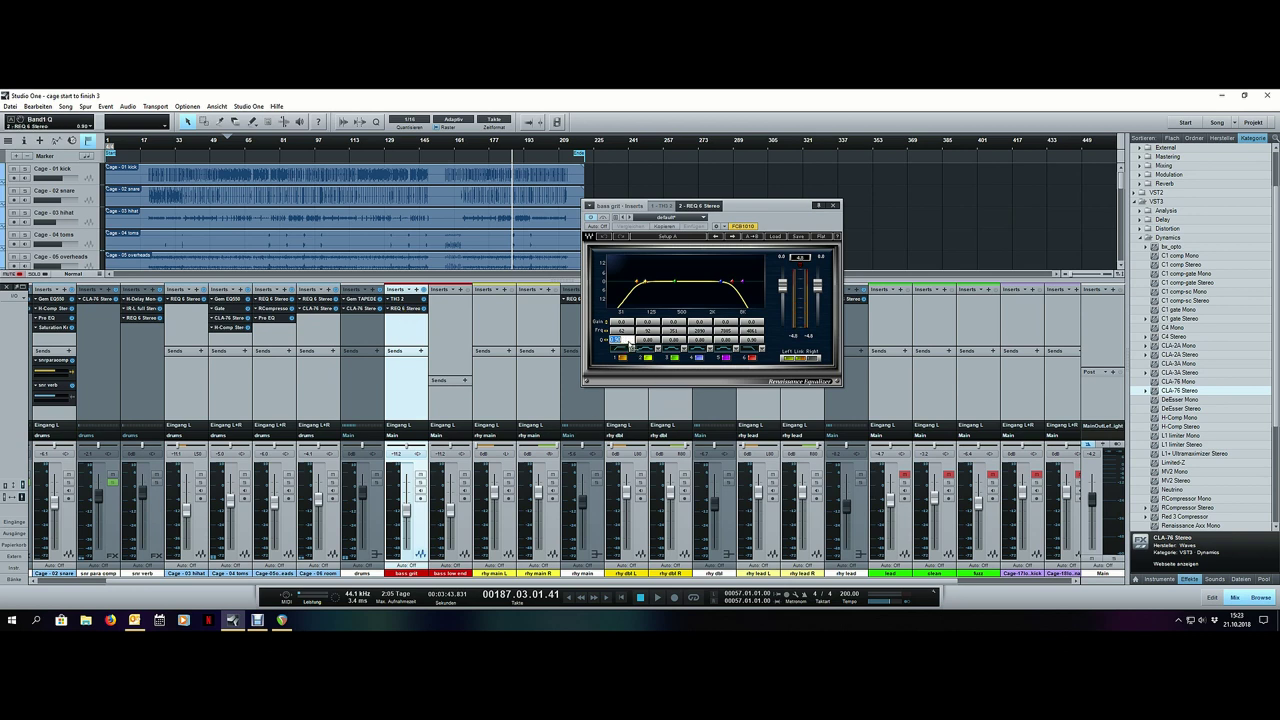
click(626, 331)
text(200)
key(Return)
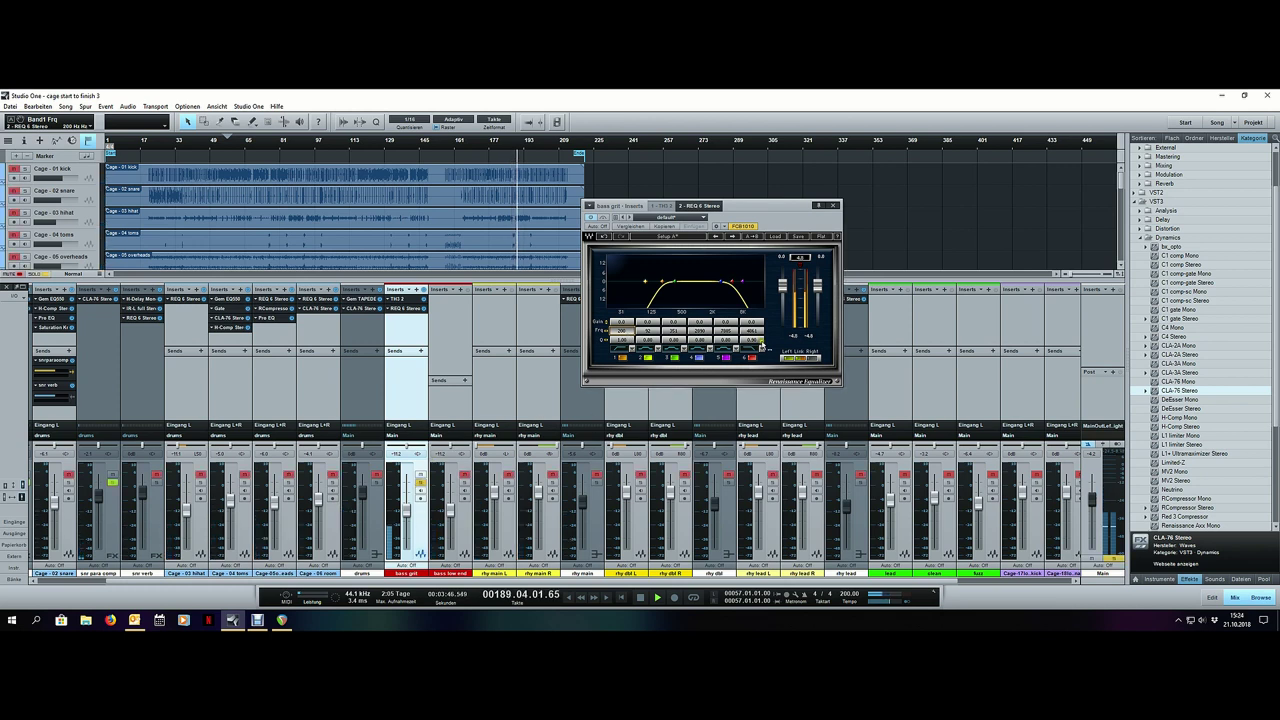
click(753, 357)
drag(752, 332, 778, 330)
key(space)
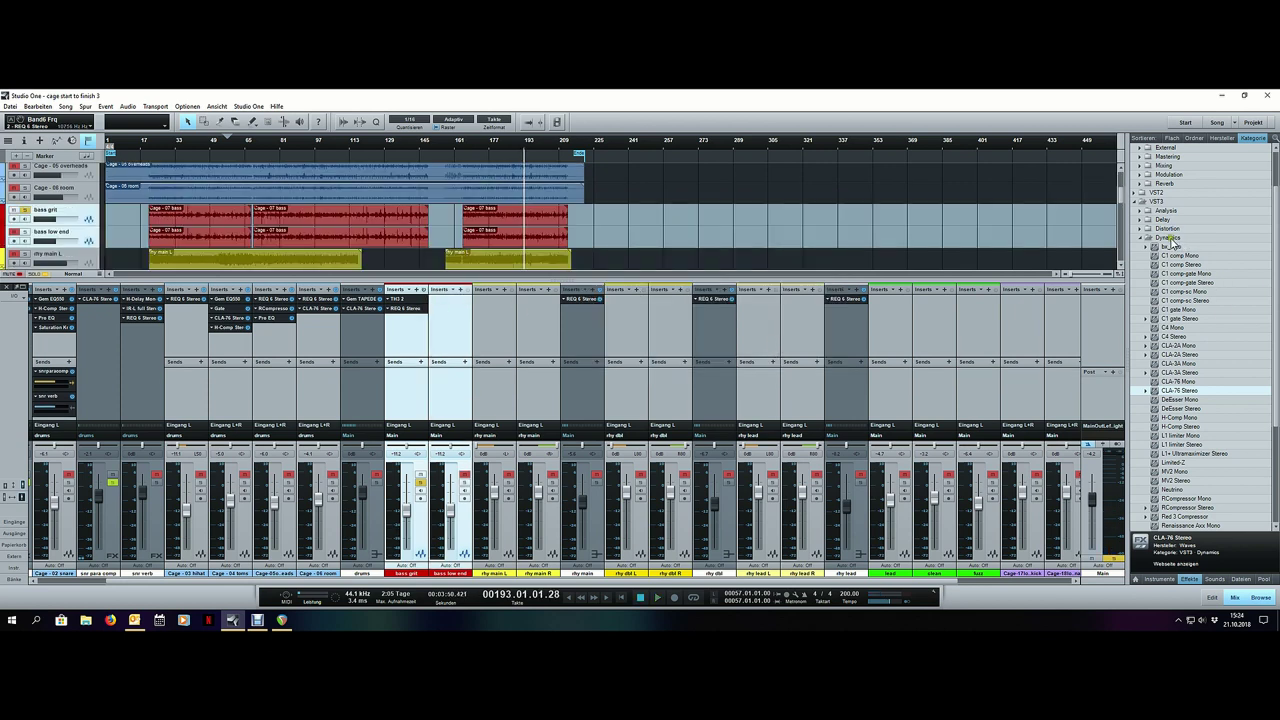
Step: Insert the L1 limiter Stereo as the first effect on the bass grit track
scroll(1193, 422, down, 2)
click(1194, 390)
drag(1196, 390, 413, 301)
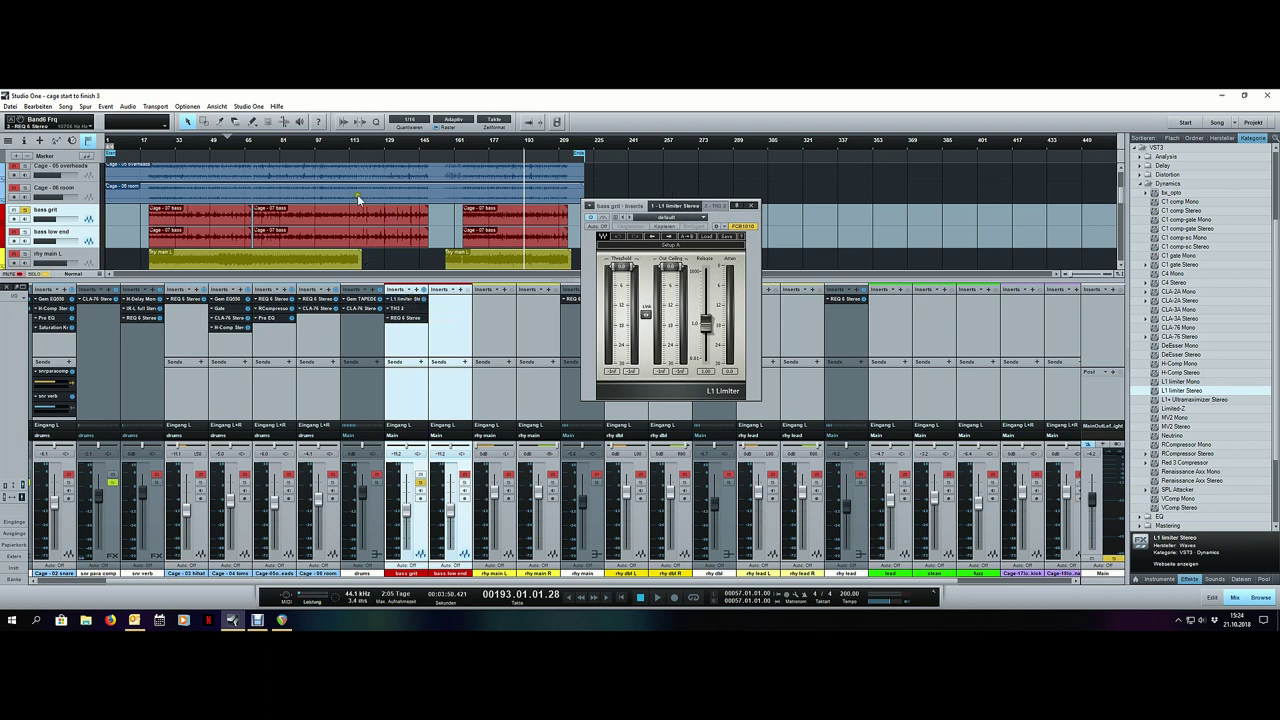
Step: Play the soloed bass grit track from about bar 129 and lower the L1 limiter's linked threshold and output ceiling to about -9 dB
scroll(380, 145, up, 3)
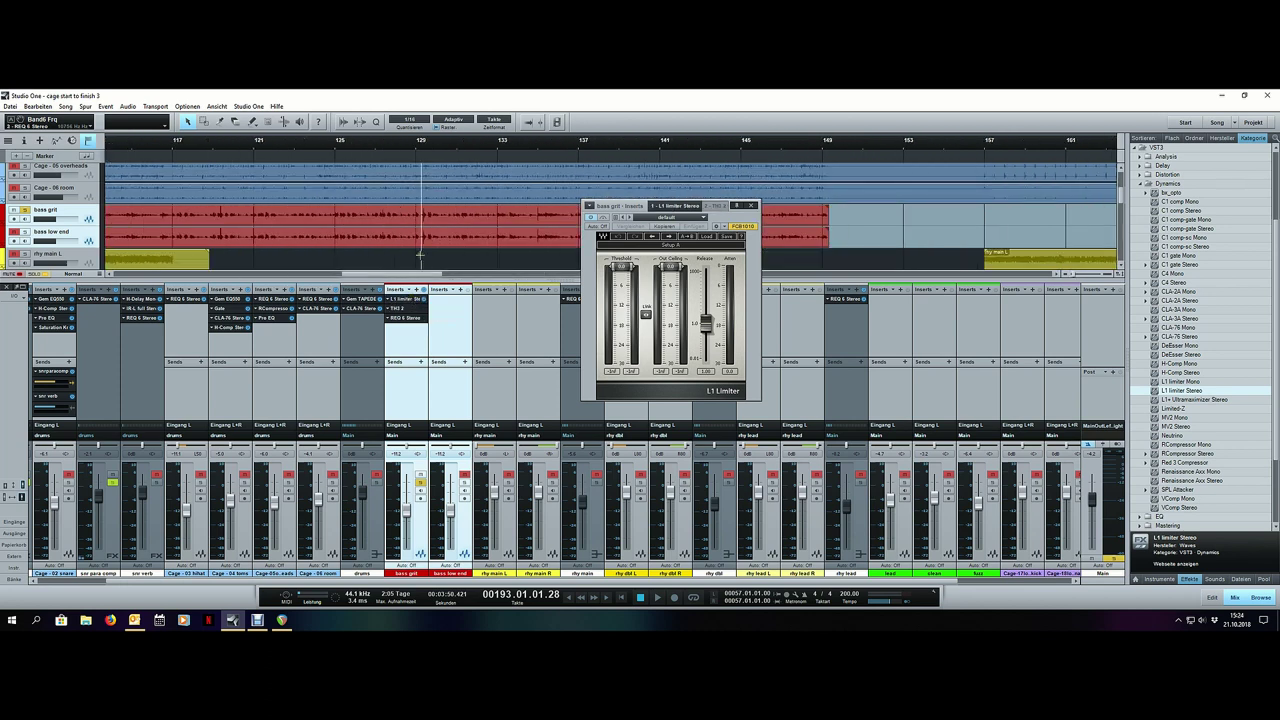
scroll(426, 224, up, 3)
click(413, 140)
key(space)
key(space)
click(422, 147)
mouse_move(645, 313)
mouse_down()
mouse_move(648, 340)
mouse_move(648, 328)
mouse_up()
key(space)
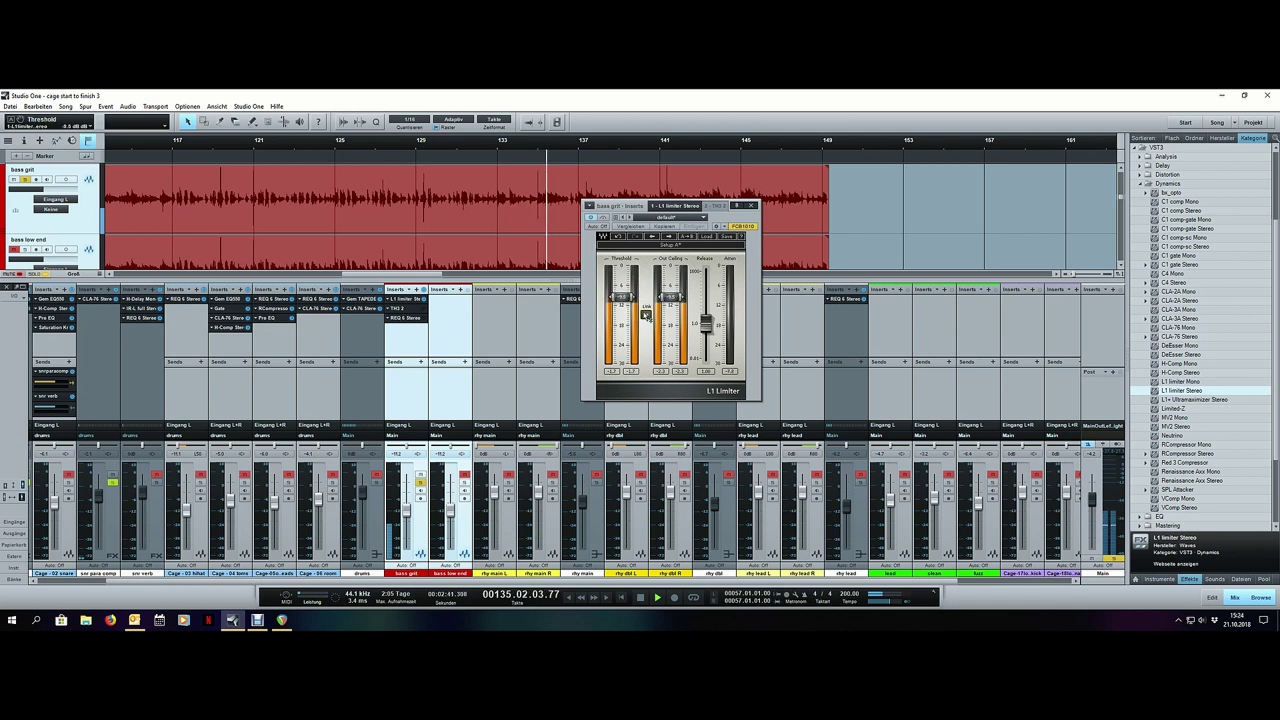
click(216, 142)
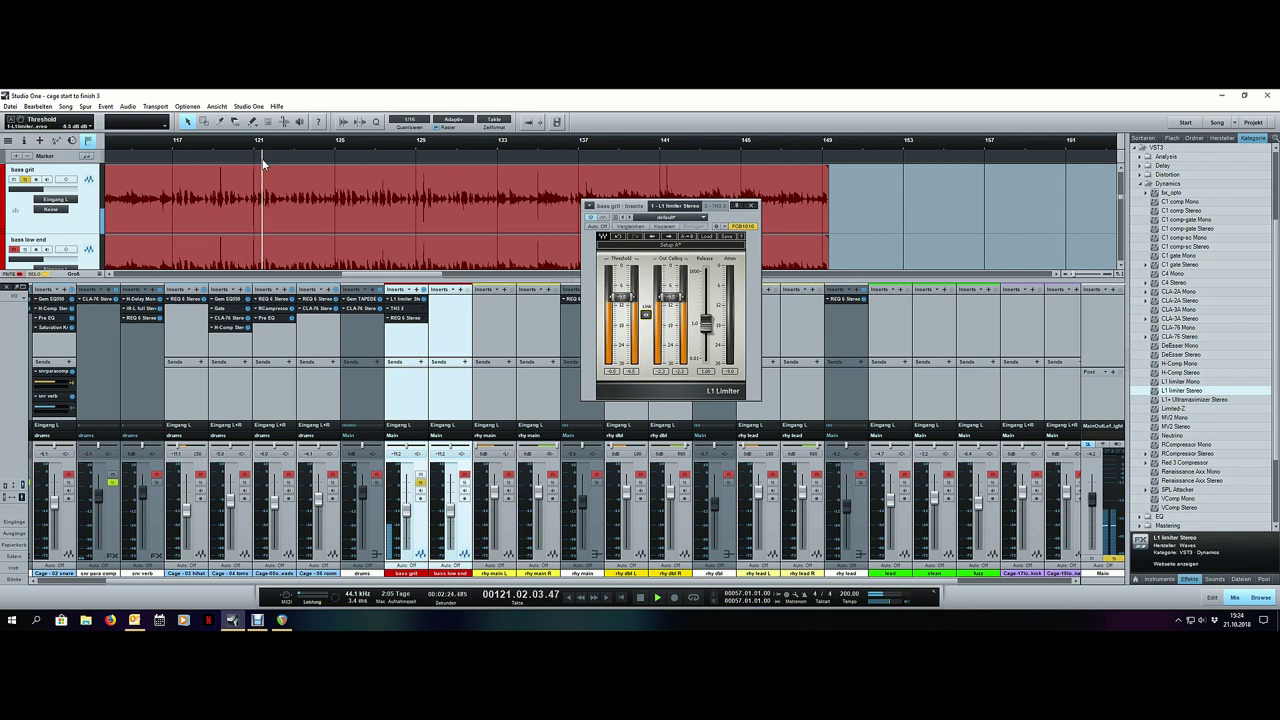
key(space)
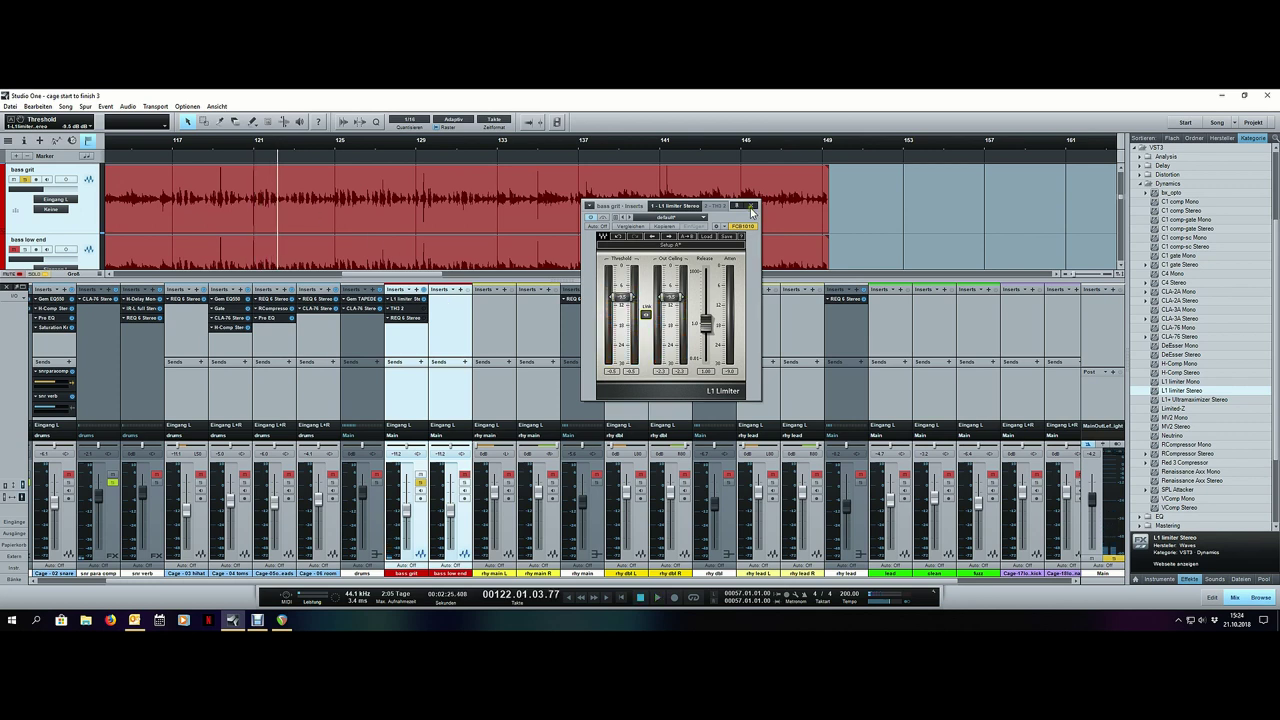
click(752, 206)
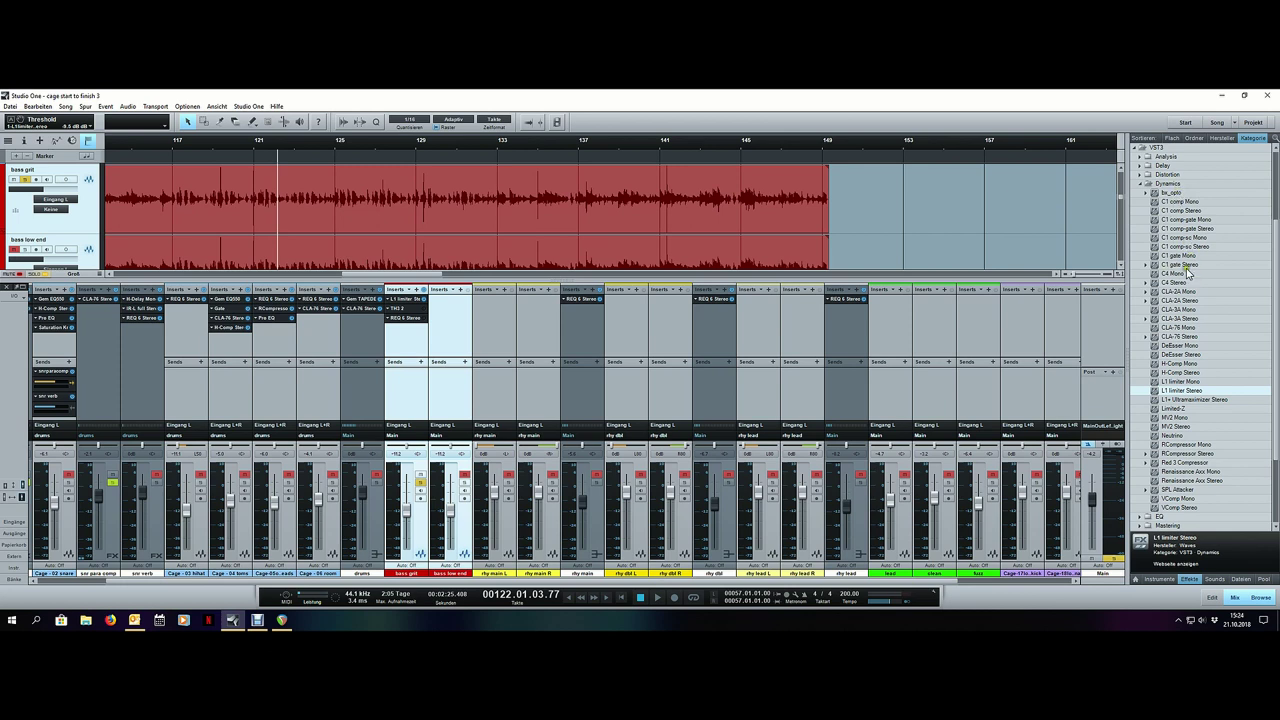
Step: Play the soloed bass grit track from about bar 54 and insert the C1 gate Mono after its L1 limiter
scroll(853, 146, down, 5)
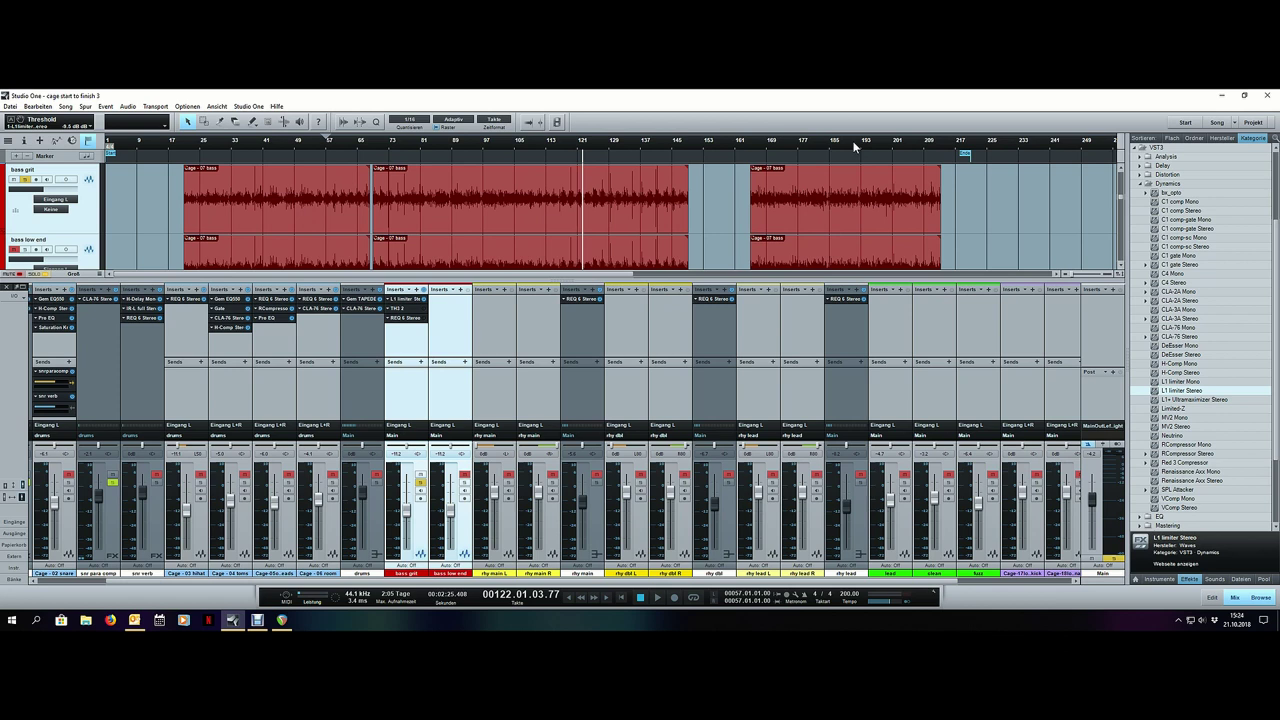
scroll(240, 148, up, 5)
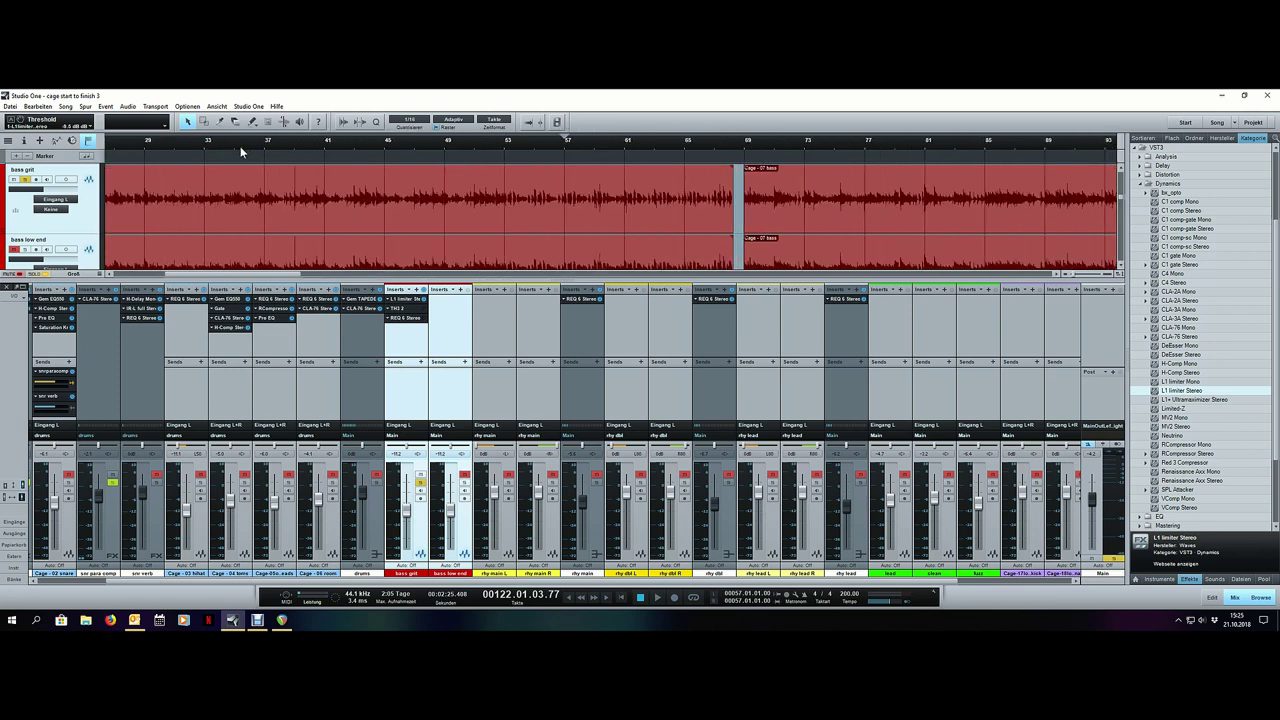
click(527, 146)
key(space)
scroll(716, 144, up, 2)
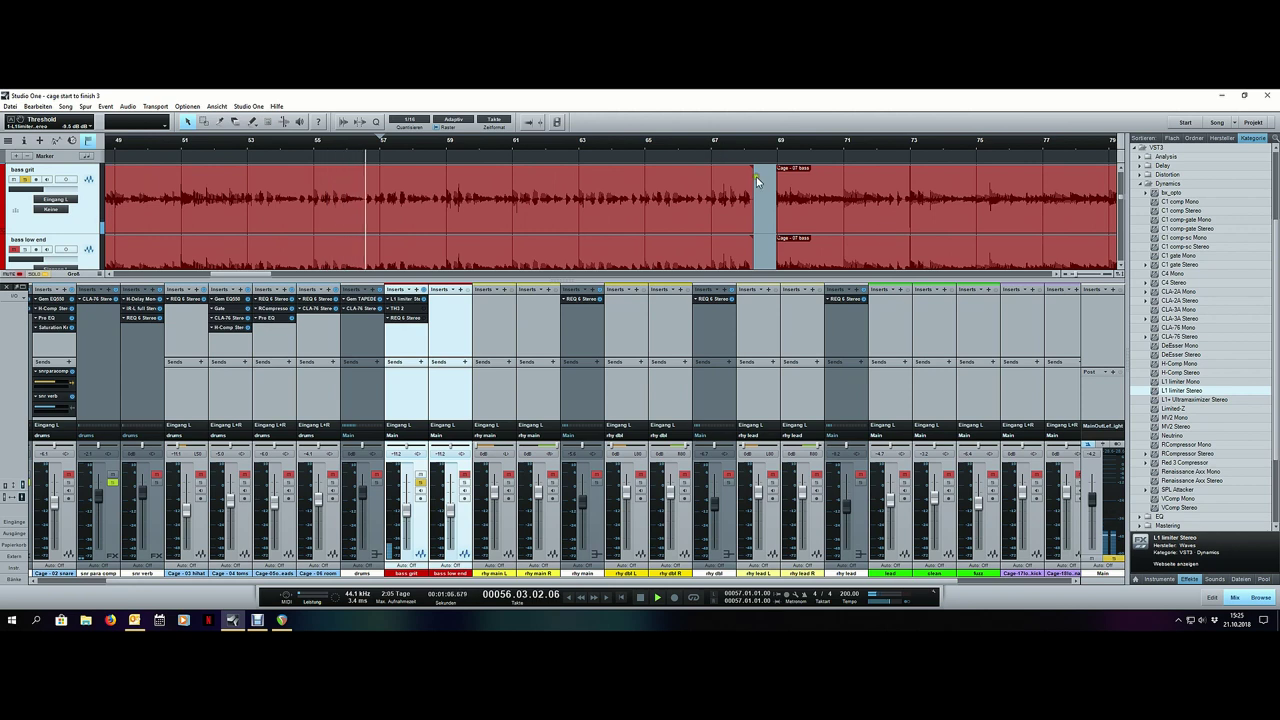
key(space)
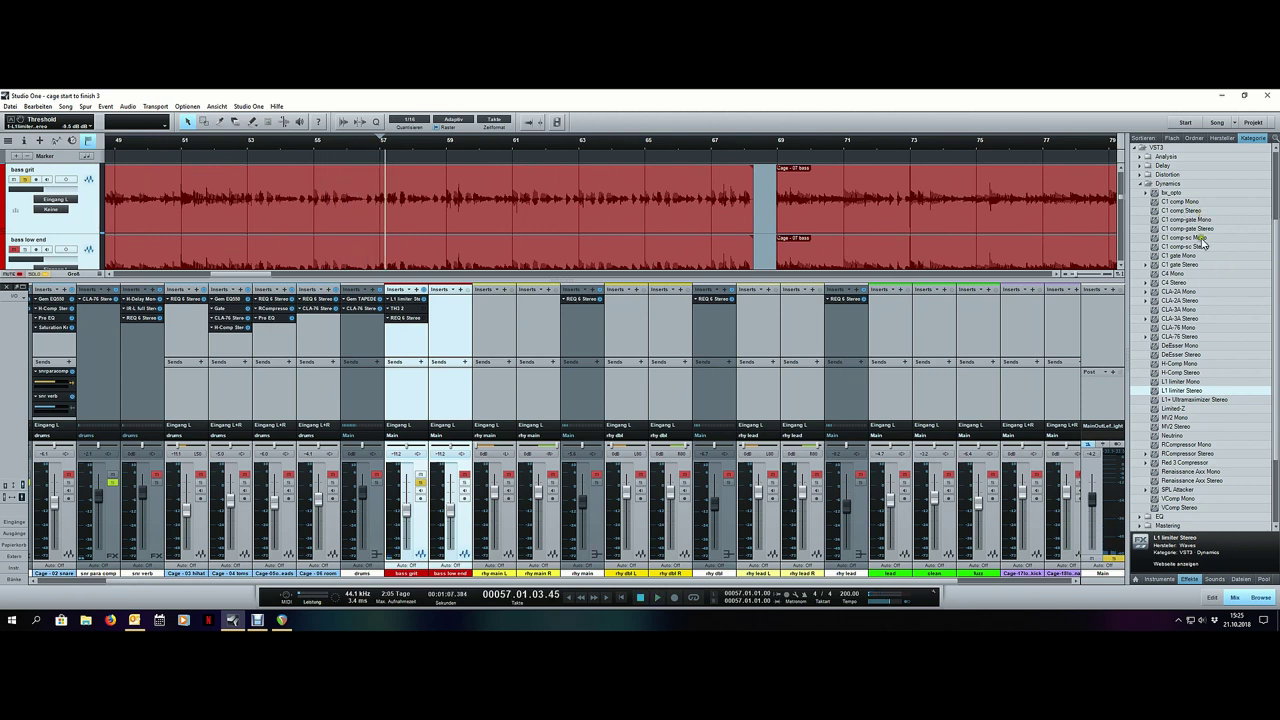
drag(1190, 256, 413, 308)
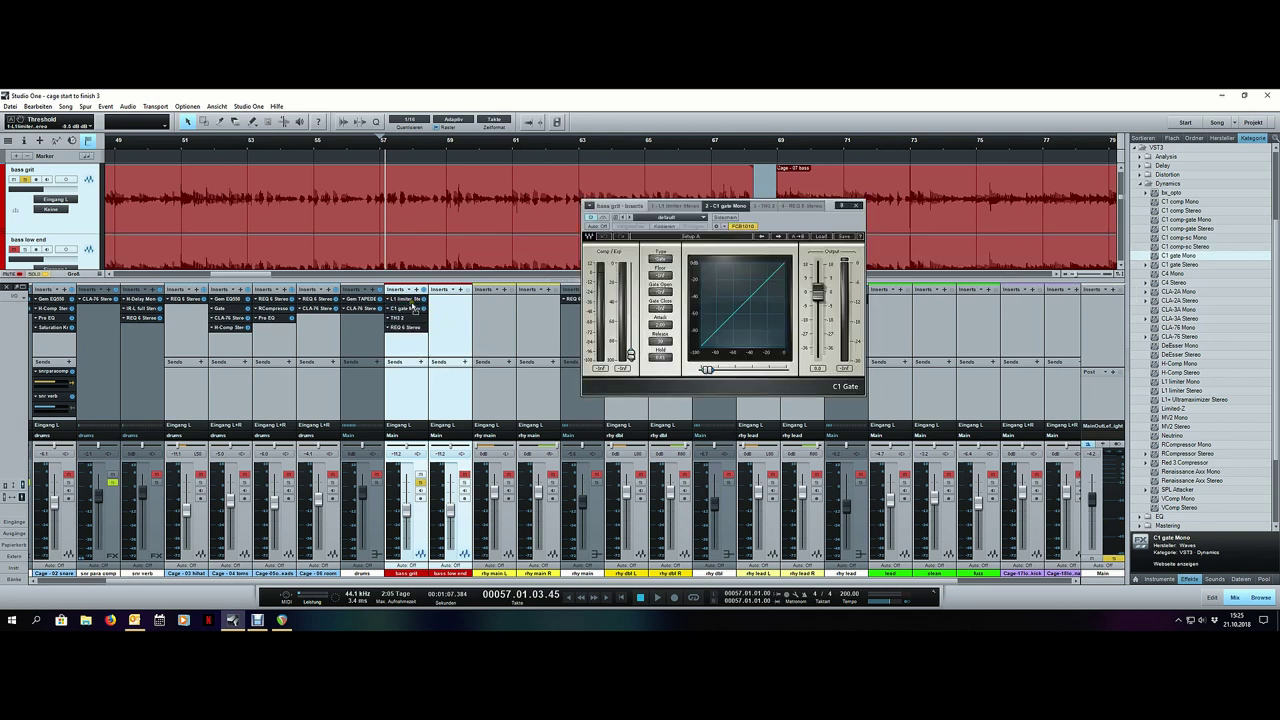
Step: Raise the C1 gate's open and close thresholds to about -33 dB while the bass grit track plays
drag(630, 354, 631, 308)
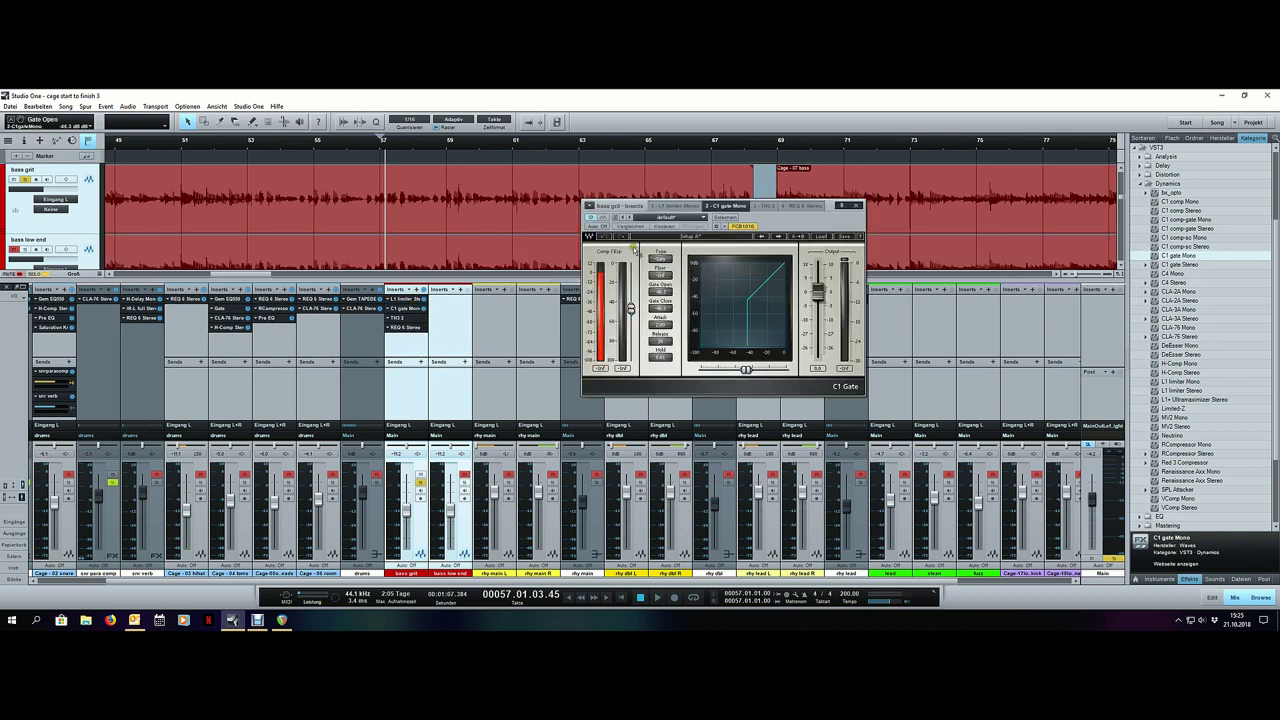
drag(634, 250, 631, 310)
key(space)
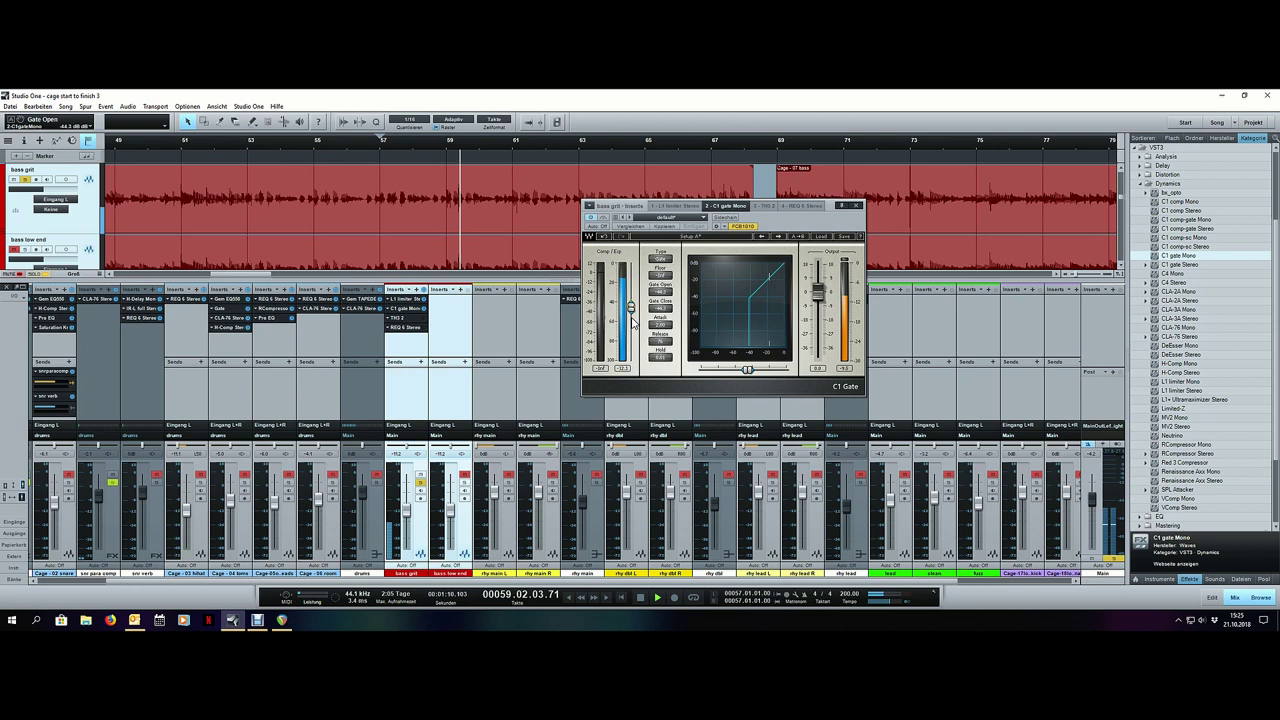
drag(632, 309, 632, 296)
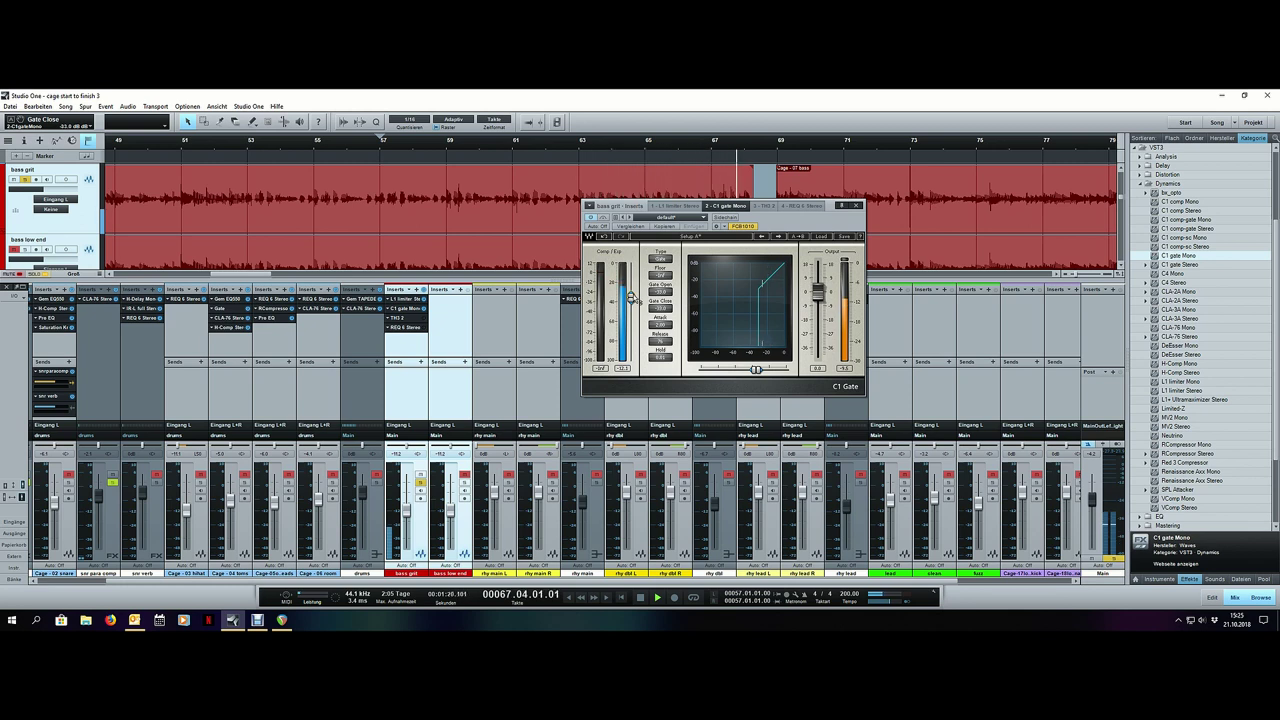
Step: Stop playback, toggle the C1 gate's bypass on the bass grit track and close its window
key(space)
click(604, 218)
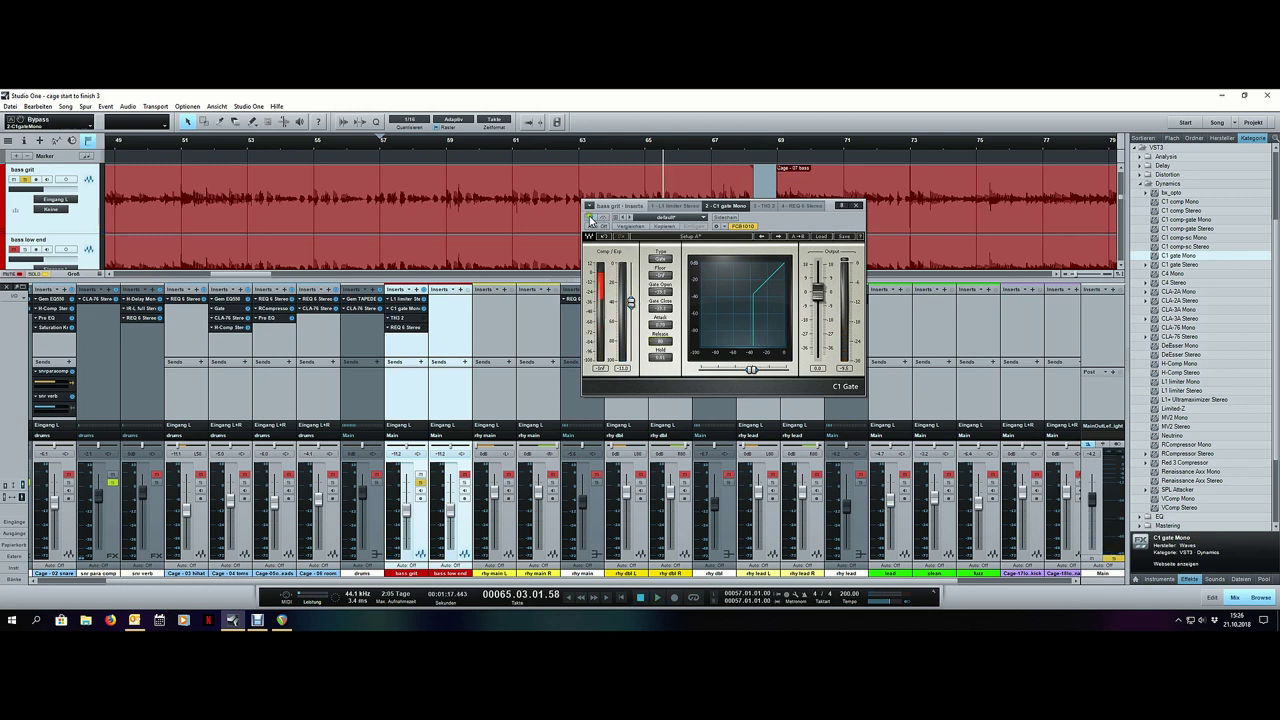
click(858, 206)
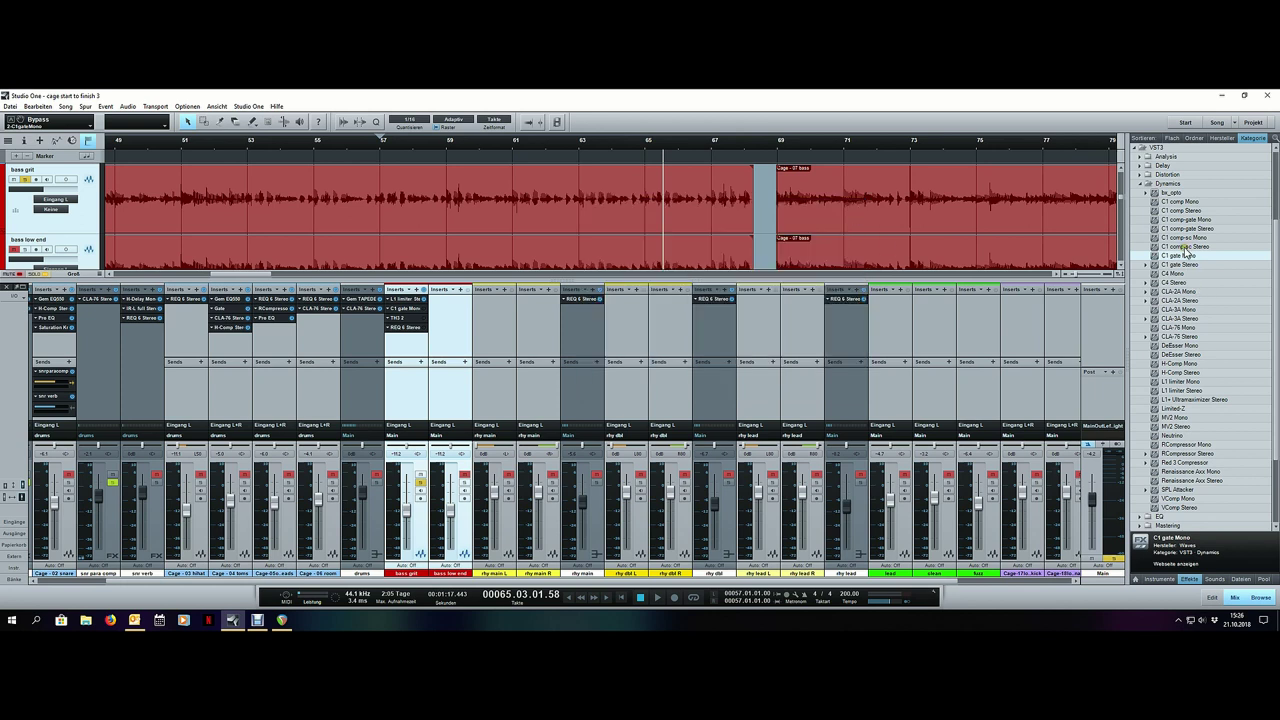
Step: Insert the C1 comp Mono after the bass grit track's gate and set its attack to about 14 ms and ratio to 6:1
drag(1188, 203, 414, 318)
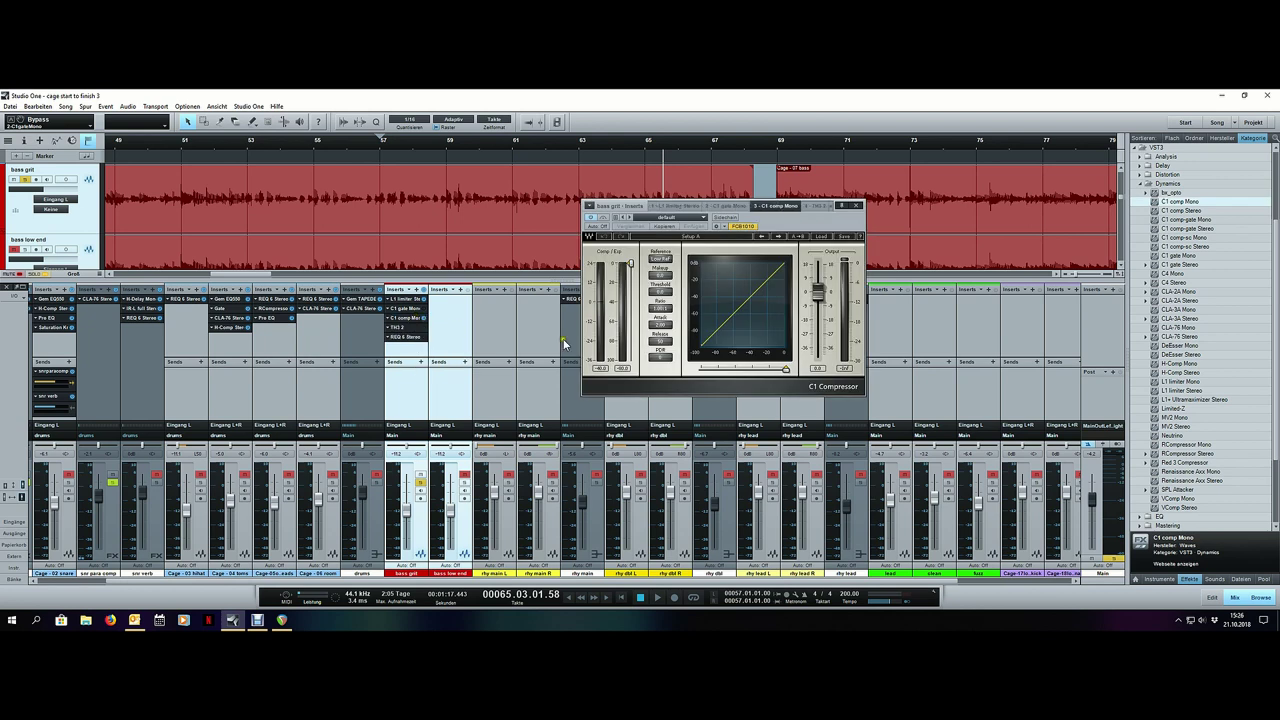
drag(660, 326, 661, 331)
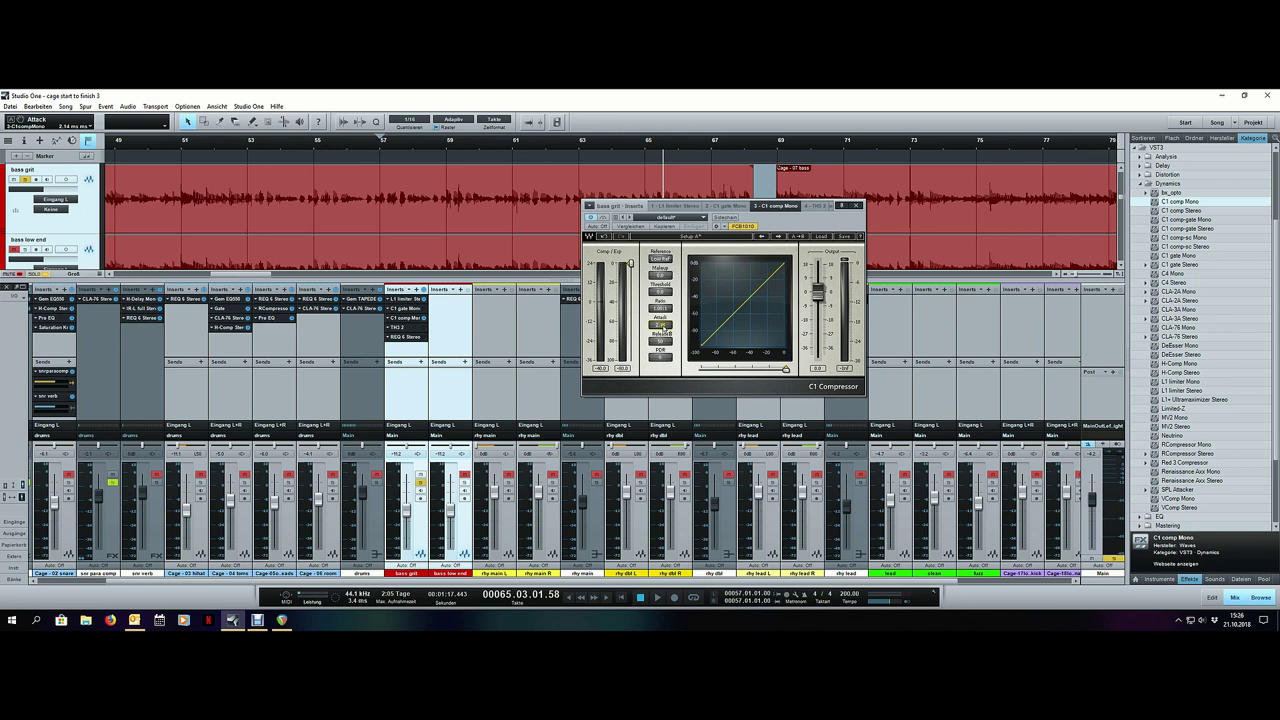
drag(435, 151, 432, 146)
key(w)
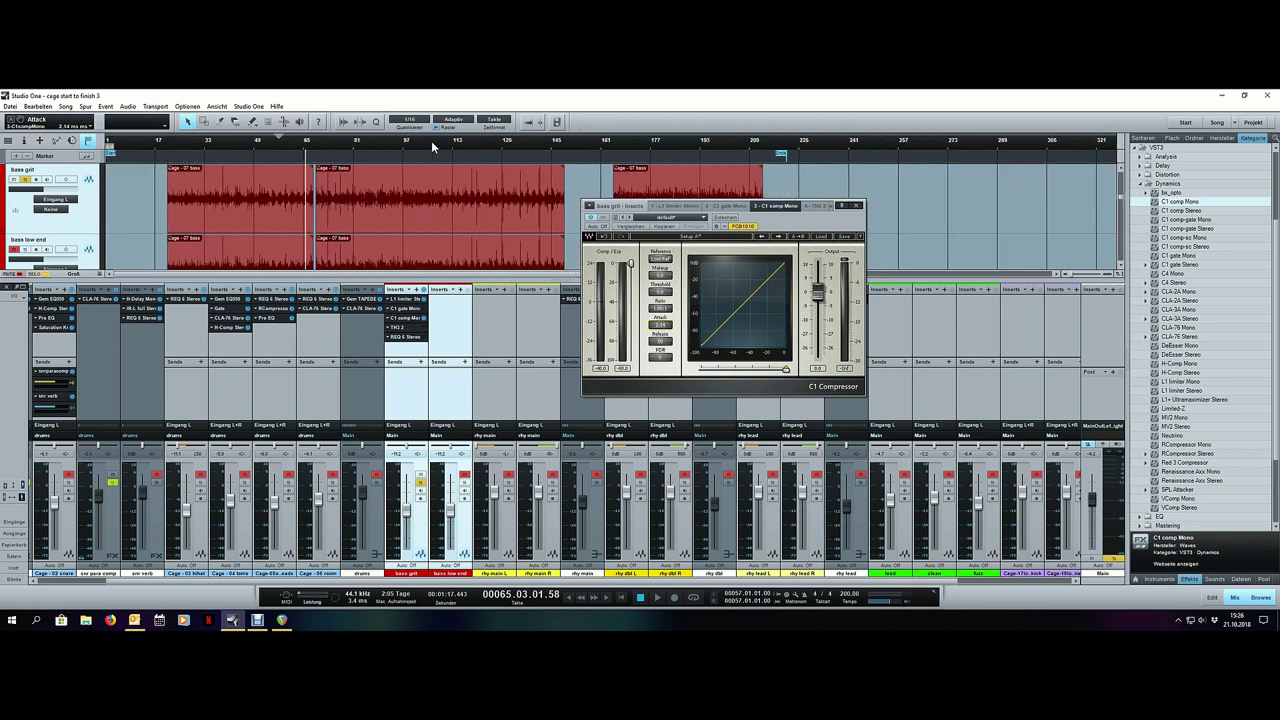
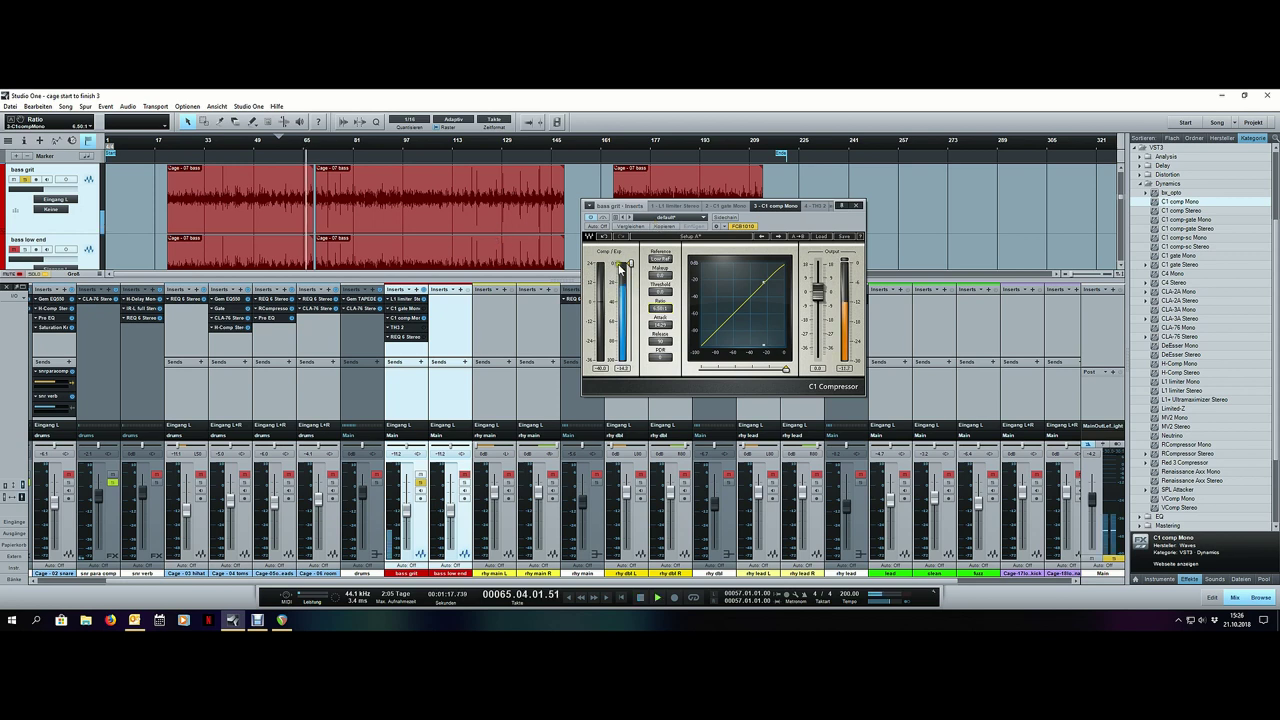
Step: During playback, lower the C1 compressor's threshold to about -31 dB, with a ratio of about 7.8:1 and about 10 dB of makeup gain
drag(630, 264, 633, 290)
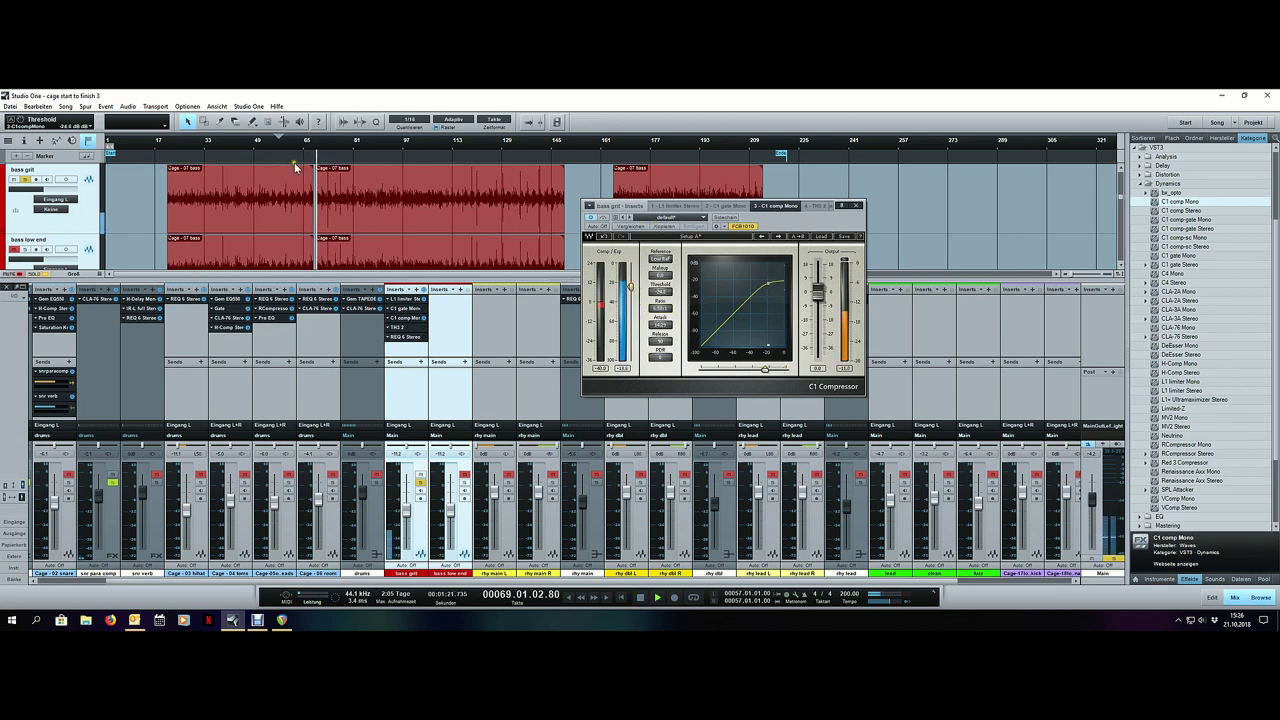
scroll(309, 151, up, 5)
drag(630, 286, 632, 299)
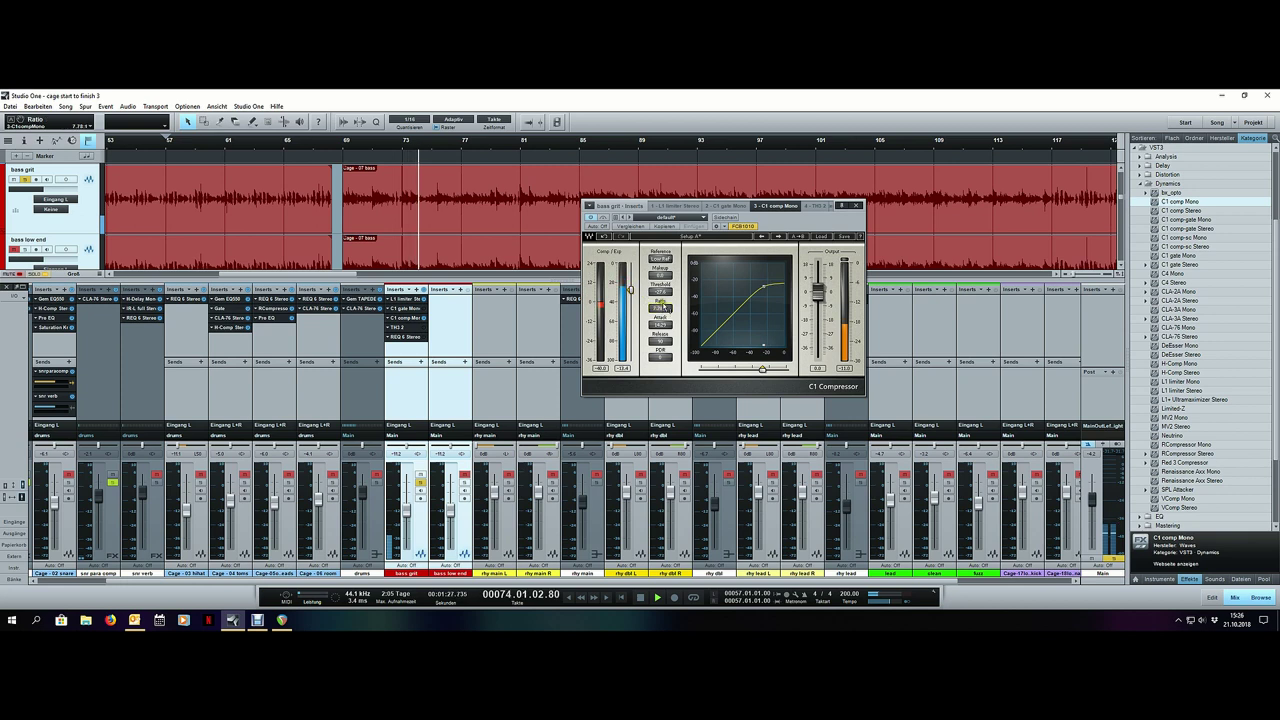
drag(661, 275, 661, 245)
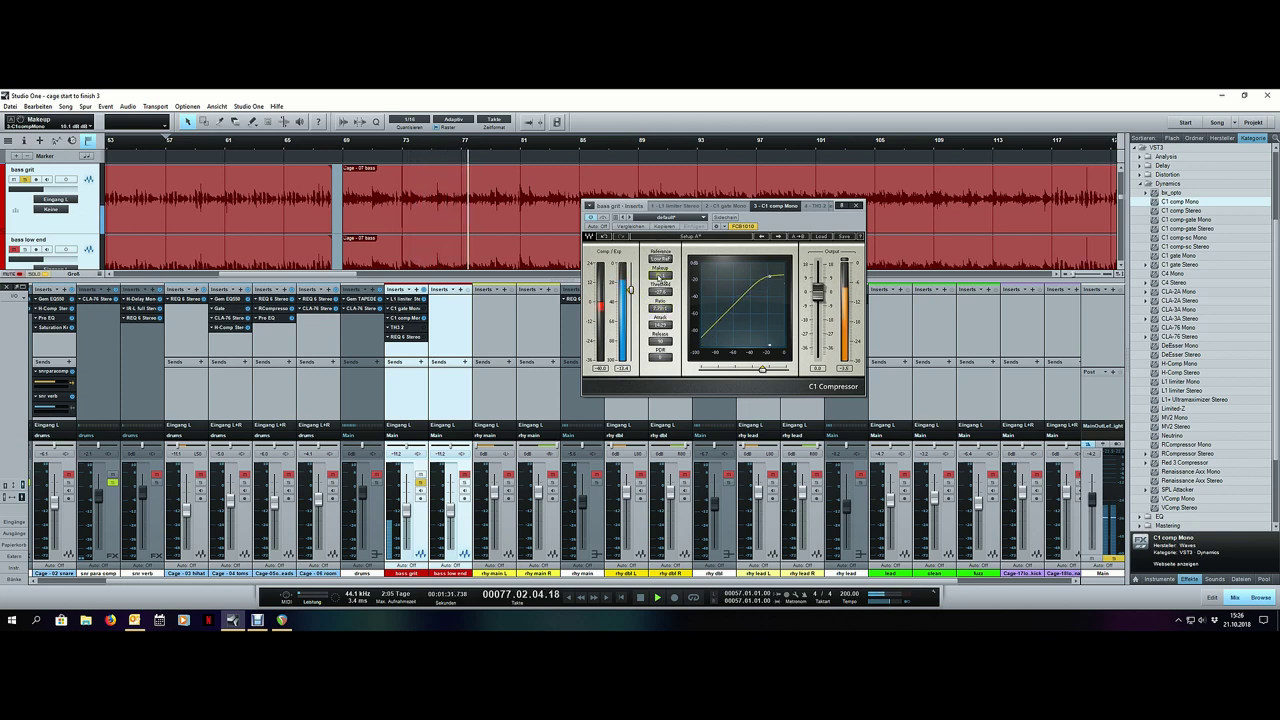
drag(632, 291, 634, 297)
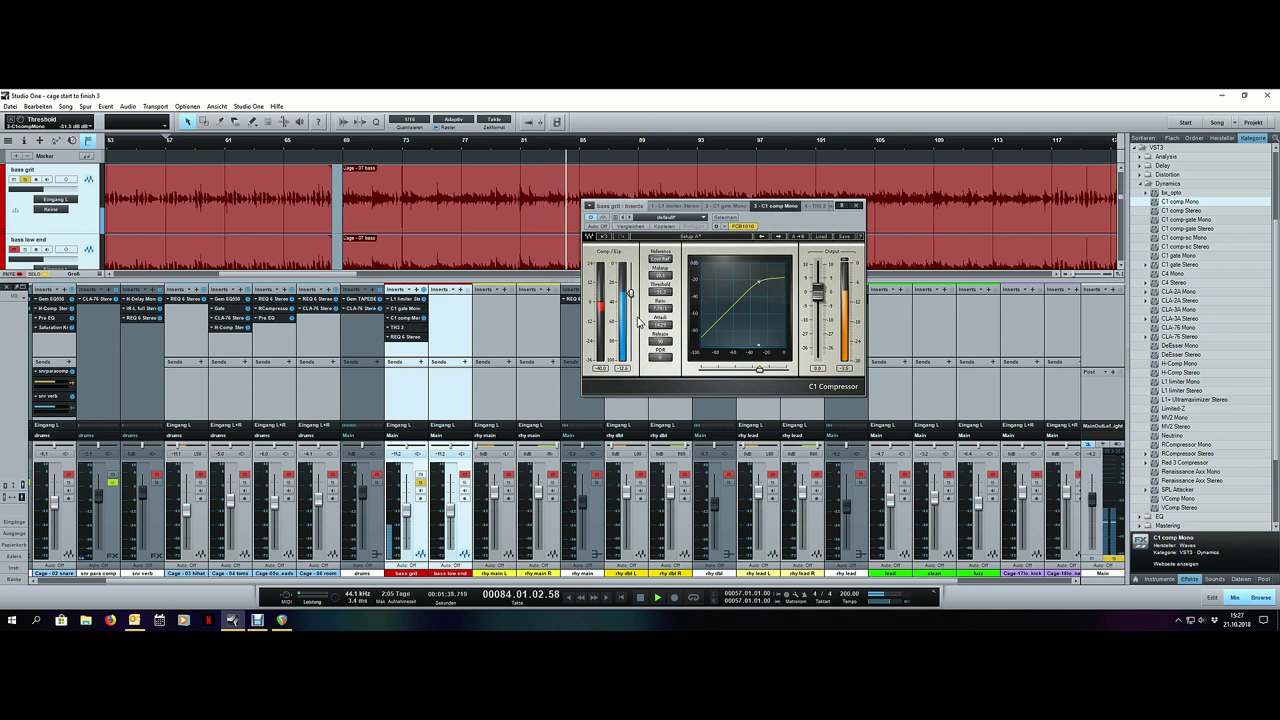
key(space)
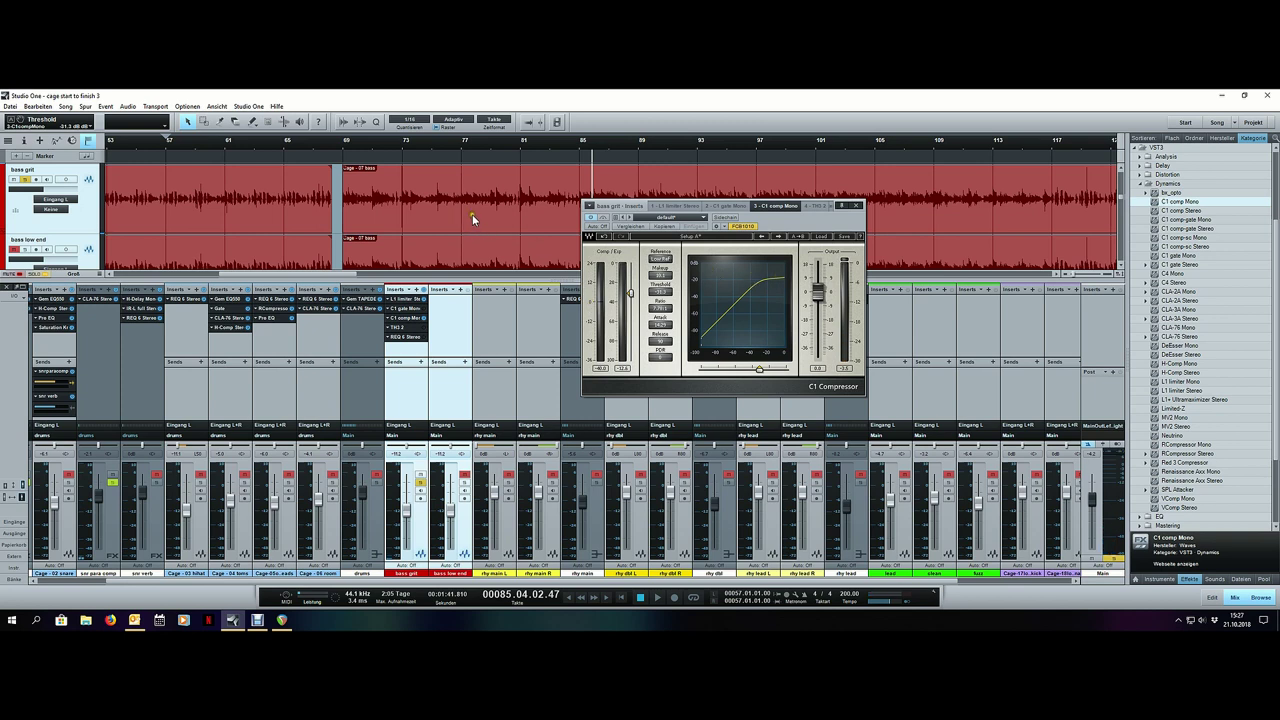
Step: Play the bass grit track from about bar 69, turn down the gain of its TH3 bass amp and close the plug-in
click(416, 328)
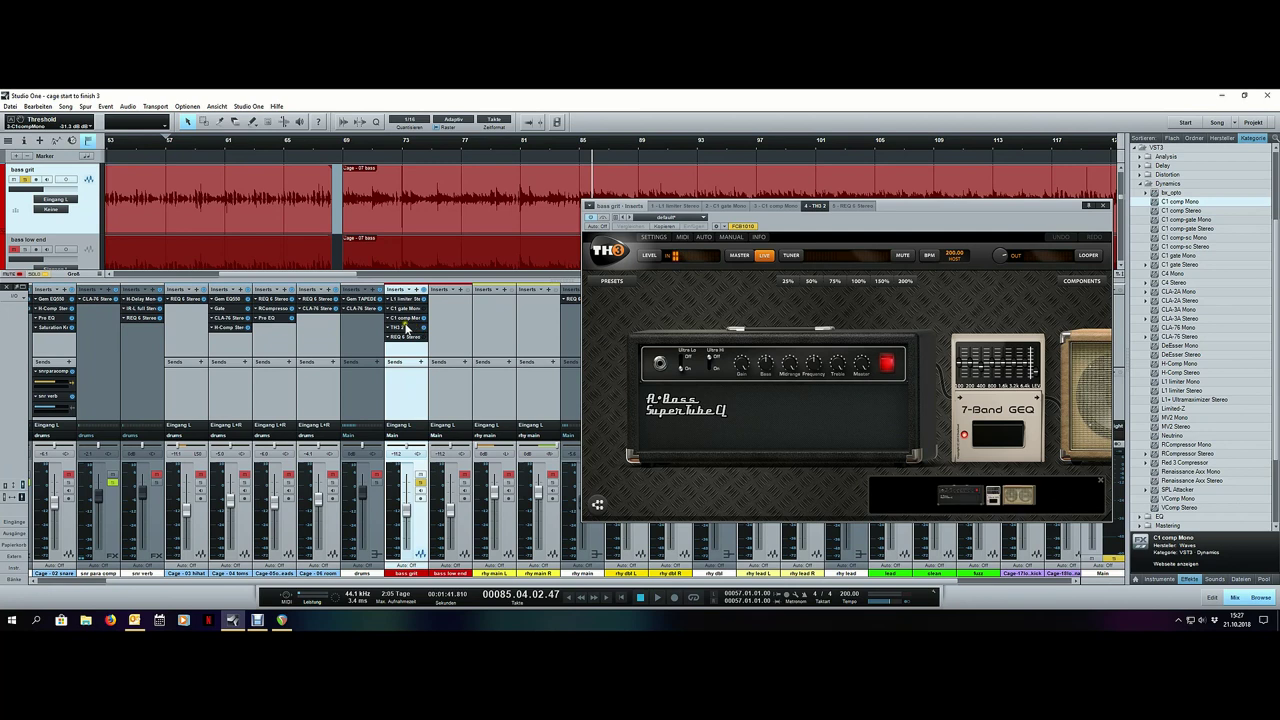
click(345, 142)
key(space)
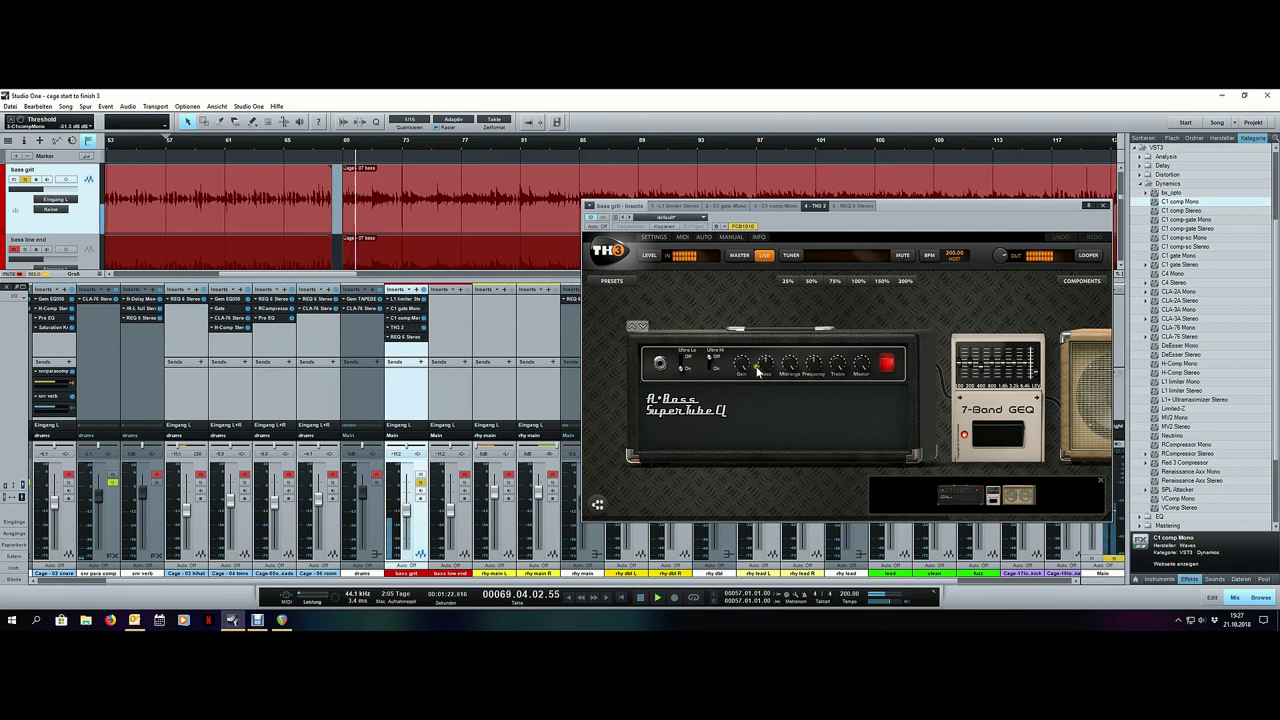
drag(761, 342, 751, 395)
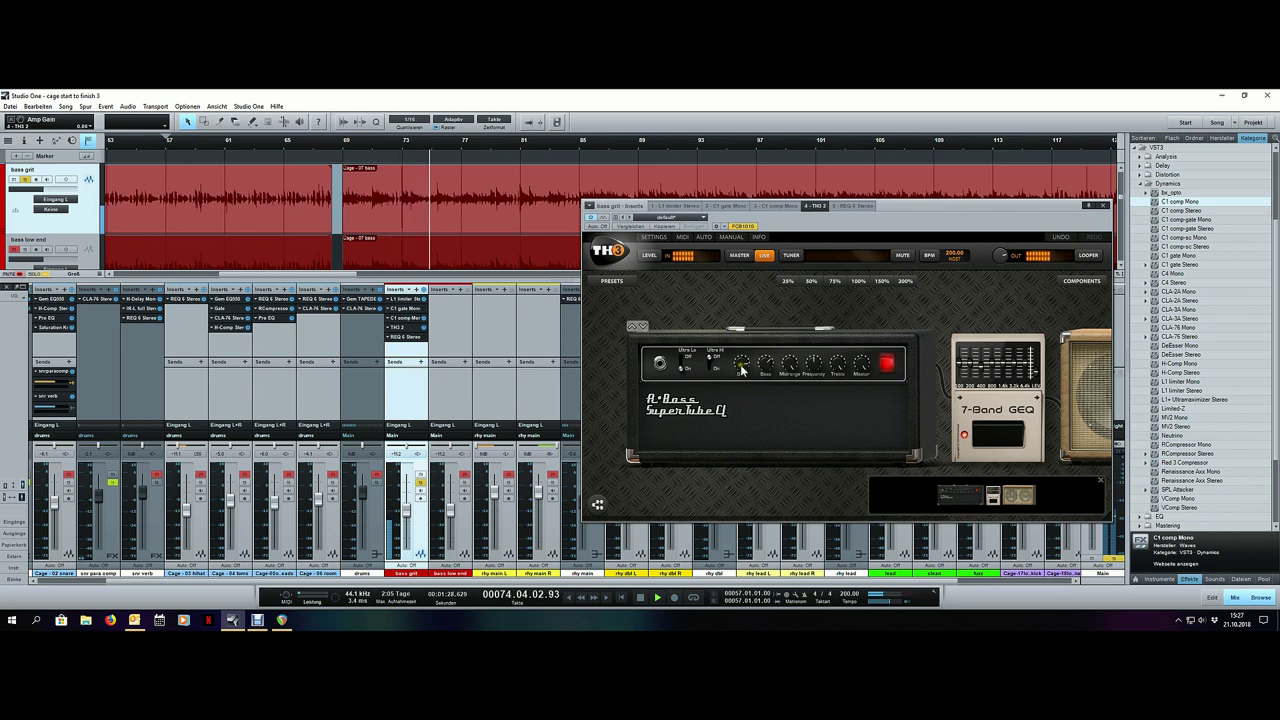
drag(896, 222, 726, 225)
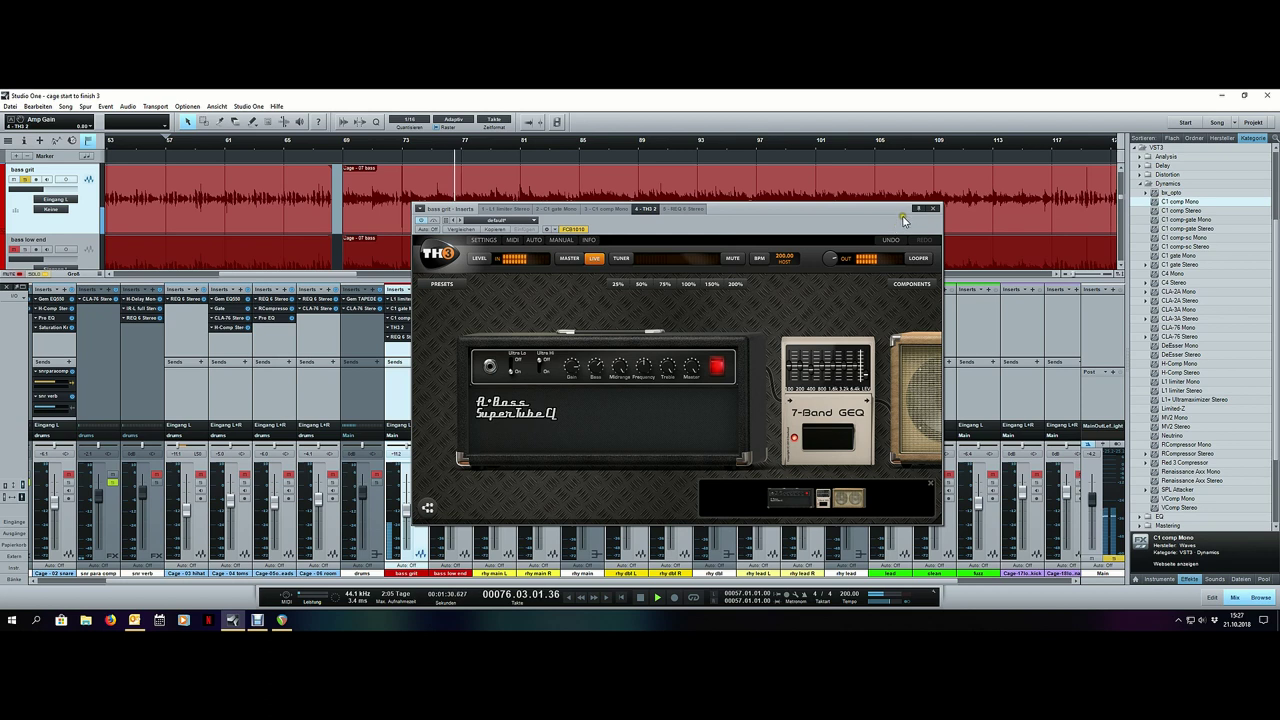
click(934, 210)
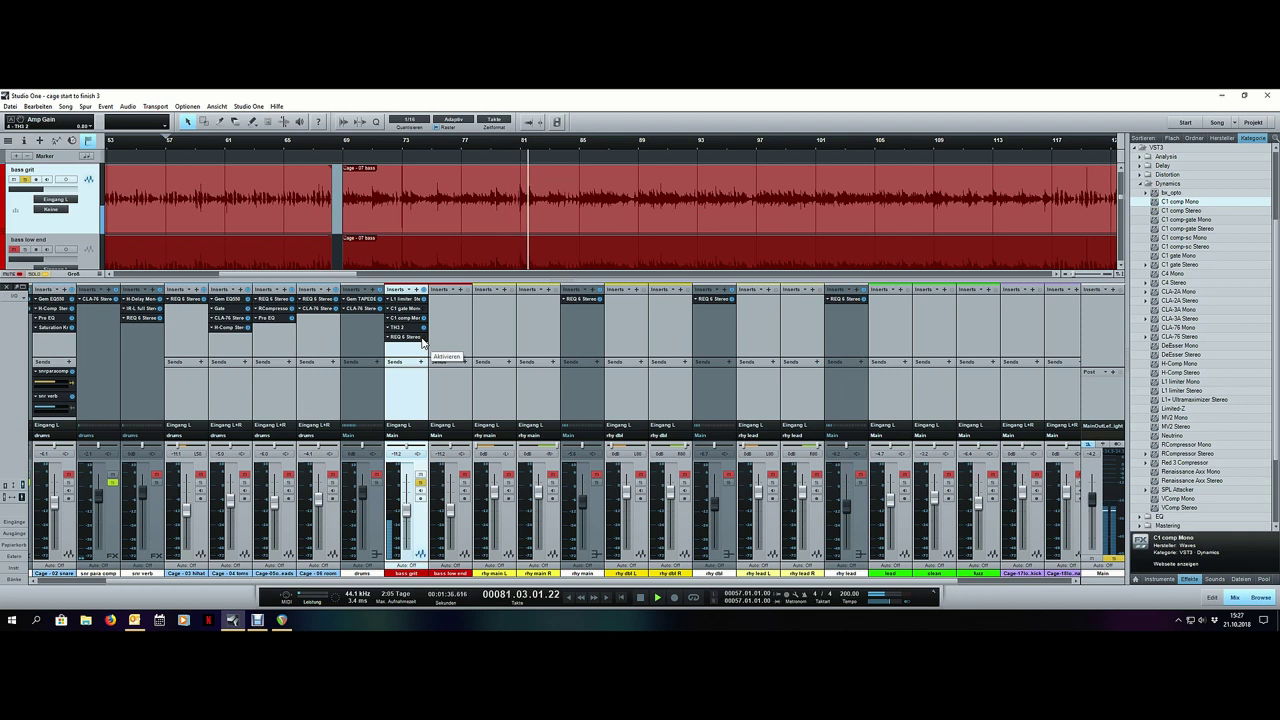
Step: Unsolo the bass grit track and raise its volume in the full mix, then play it soloed with its REQ 6 equalizer open
click(463, 475)
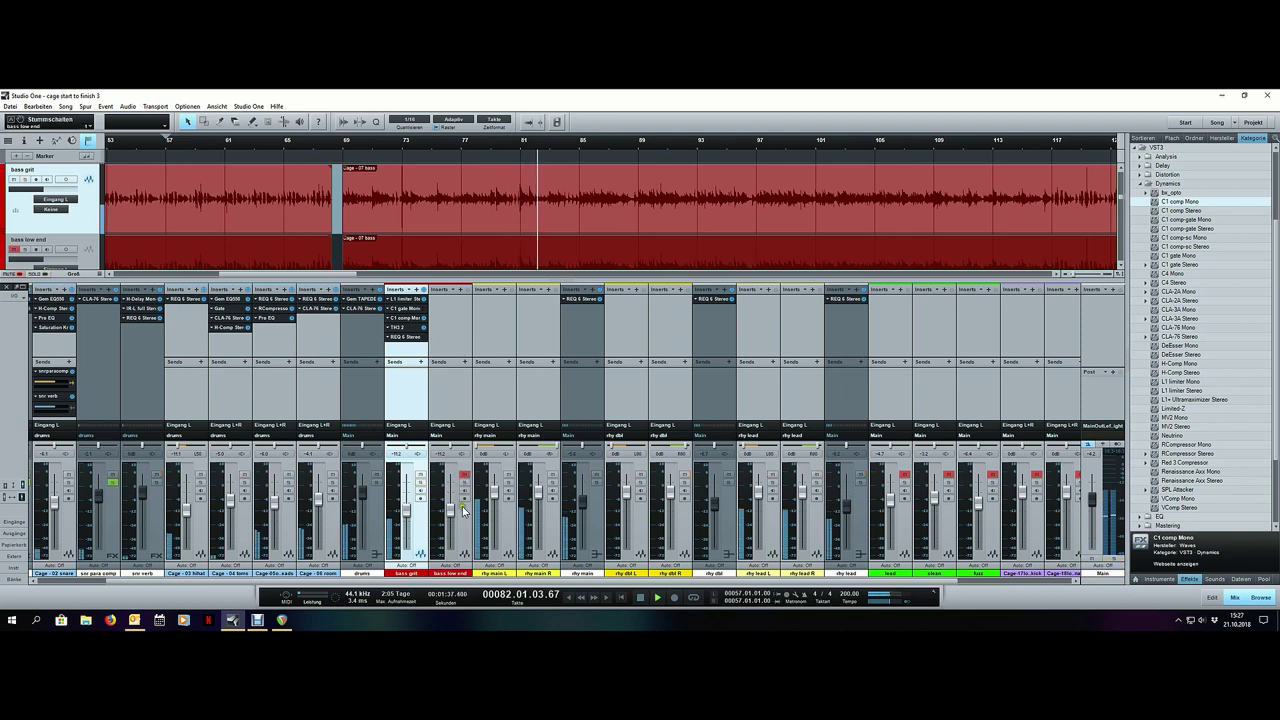
drag(406, 514, 405, 505)
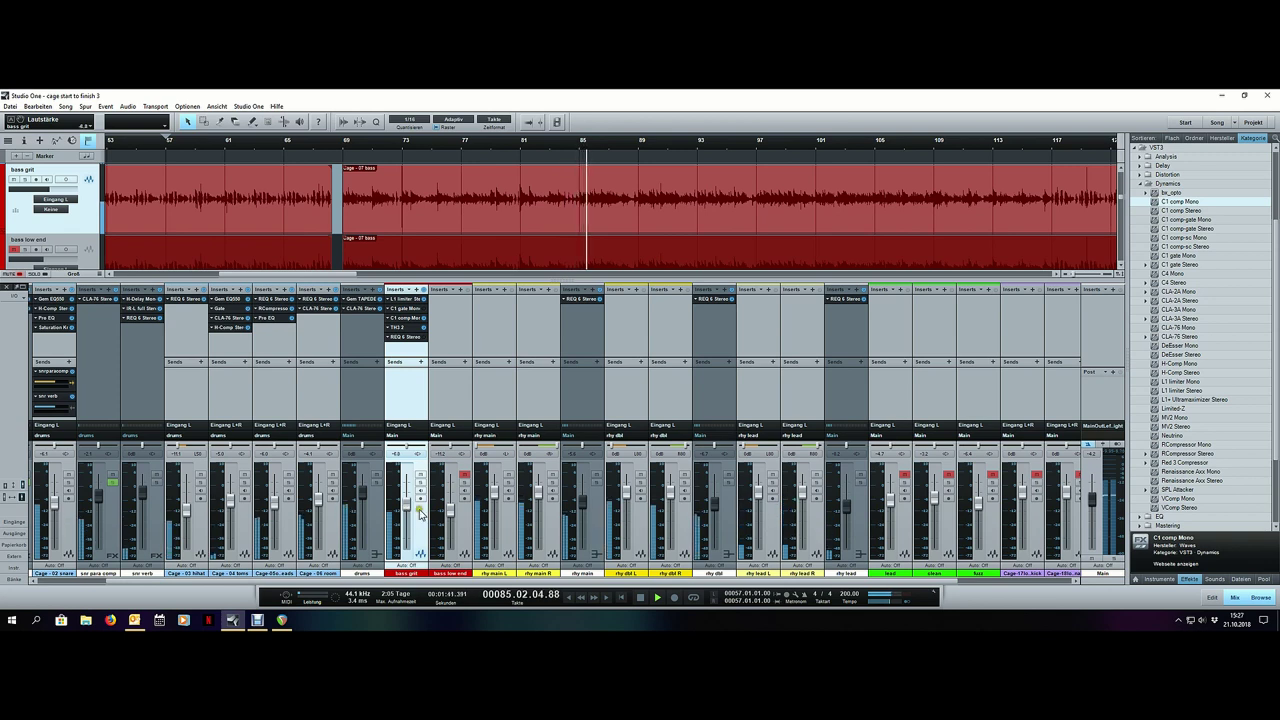
key(space)
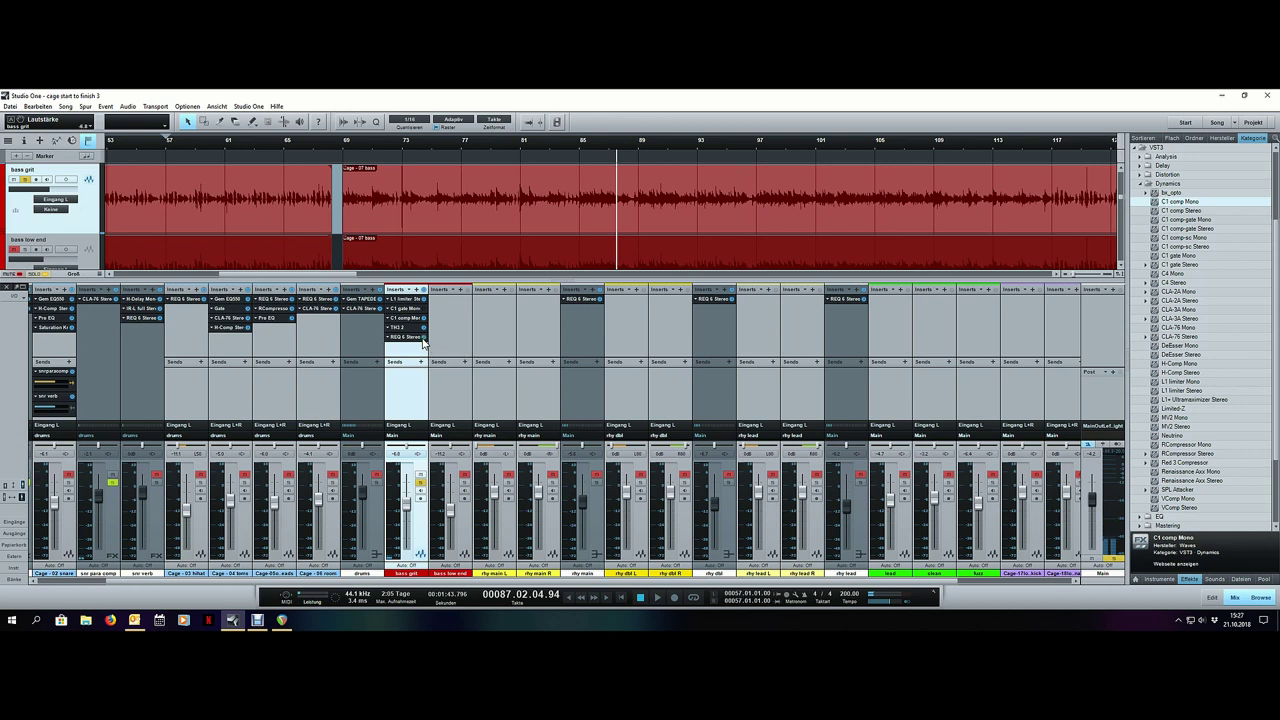
click(408, 339)
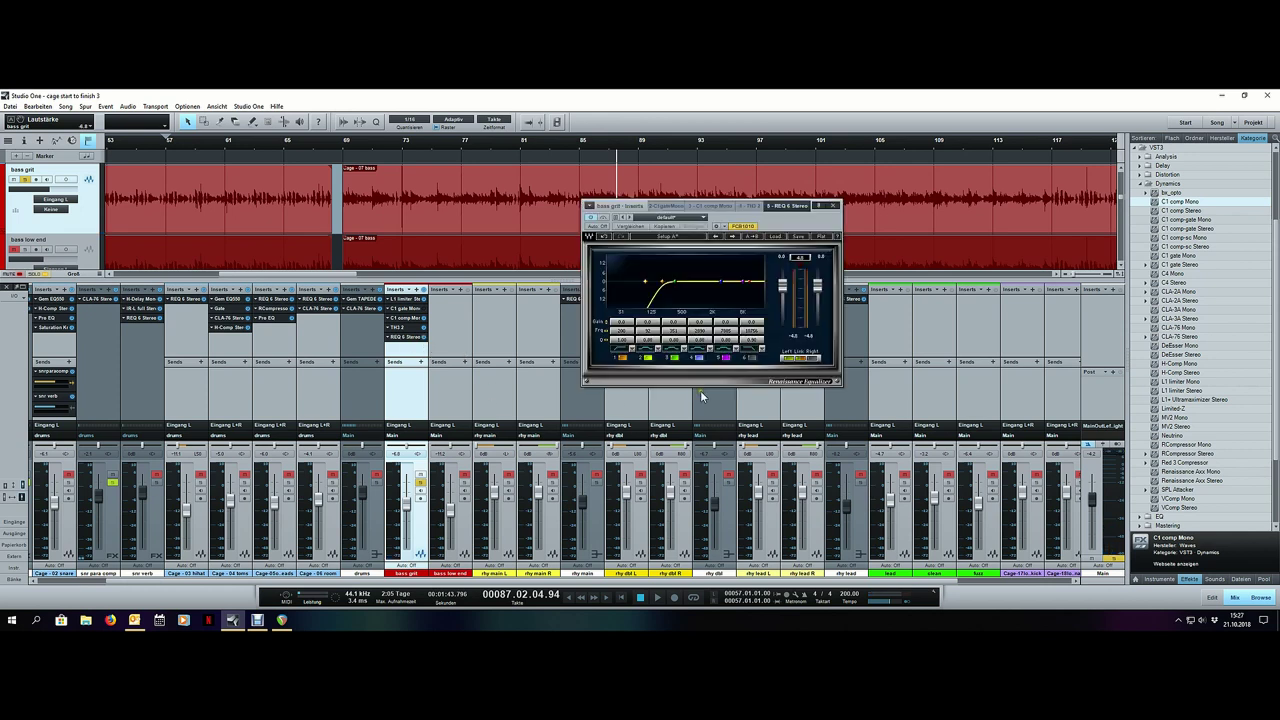
key(space)
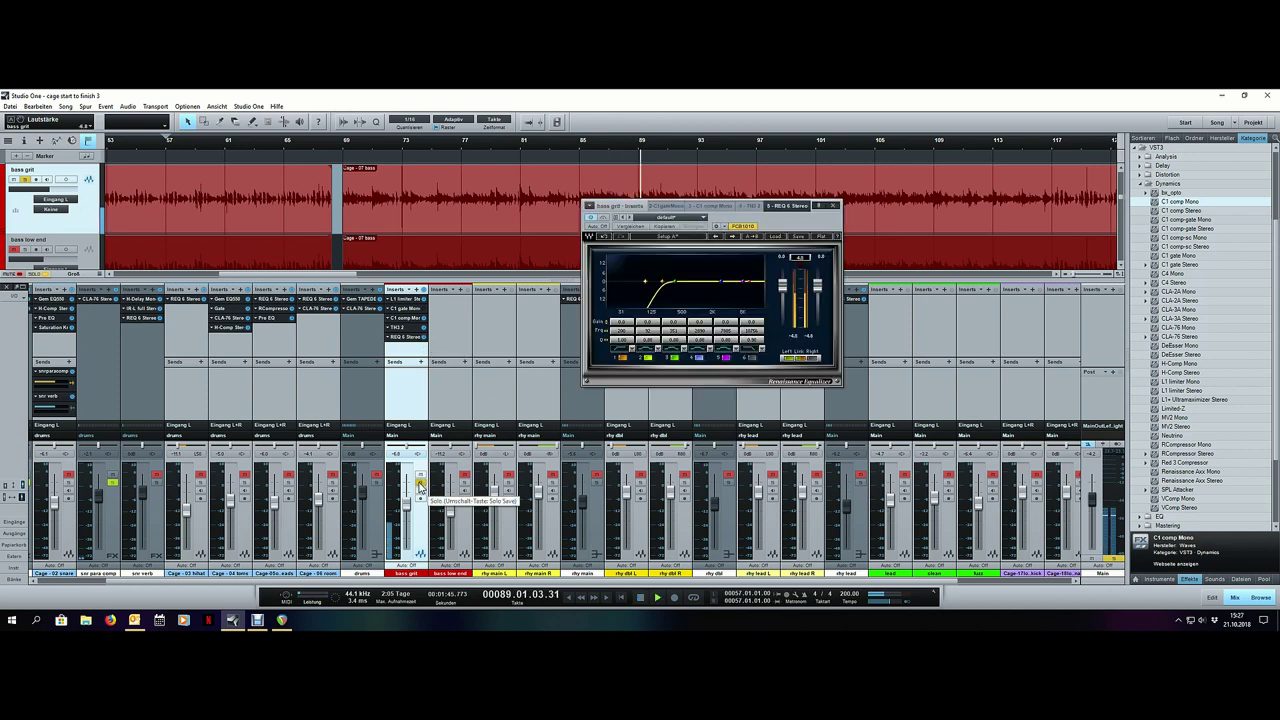
Step: Unsolo the bass grit channel, move it after the bass low end channel and unmute bass low end
drag(461, 522, 469, 526)
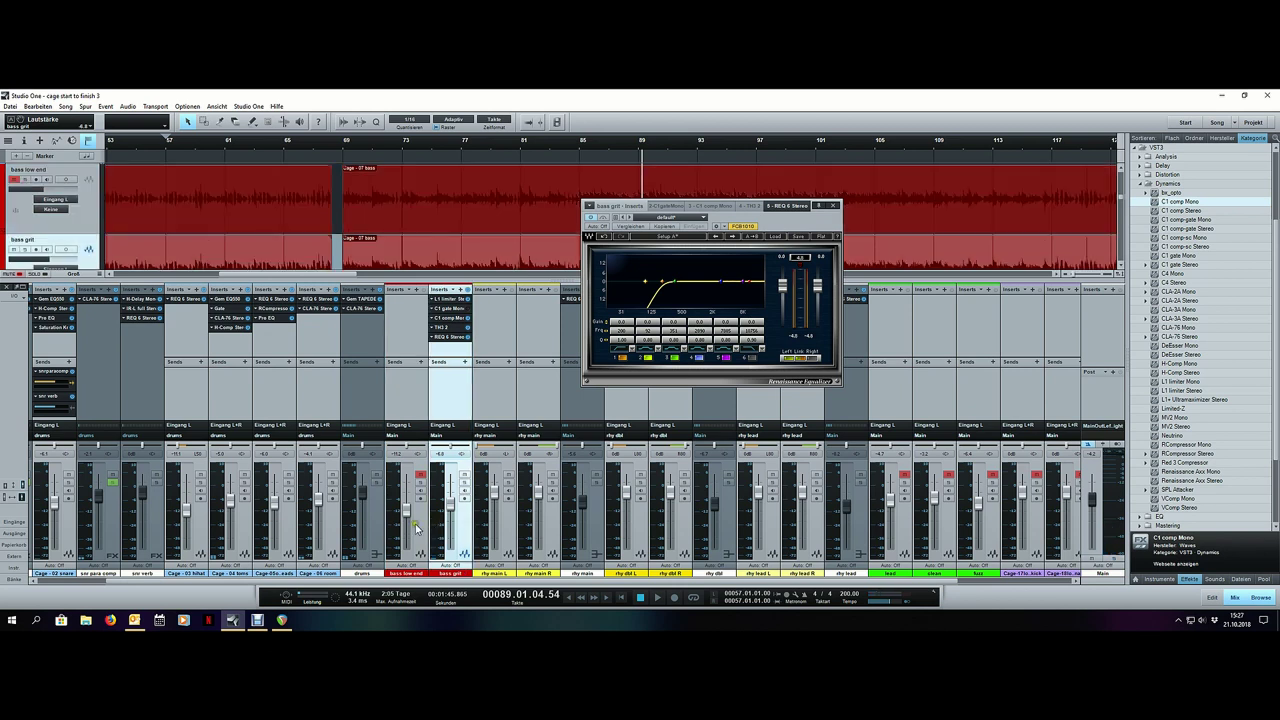
click(419, 526)
click(420, 475)
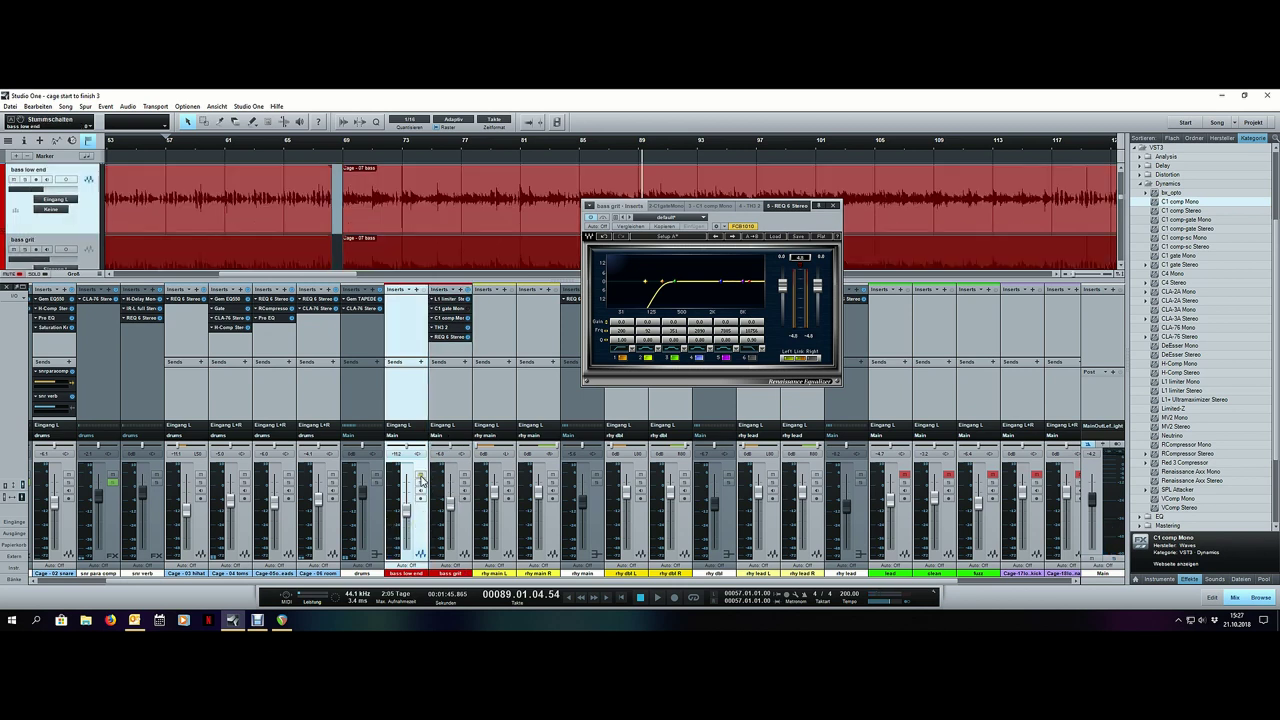
Step: Copy the REQ 6 Stereo from bass grit to bass low end and replace its band 1 high-pass with a band 6 low-pass at 200 Hz
drag(456, 342, 409, 334)
click(623, 360)
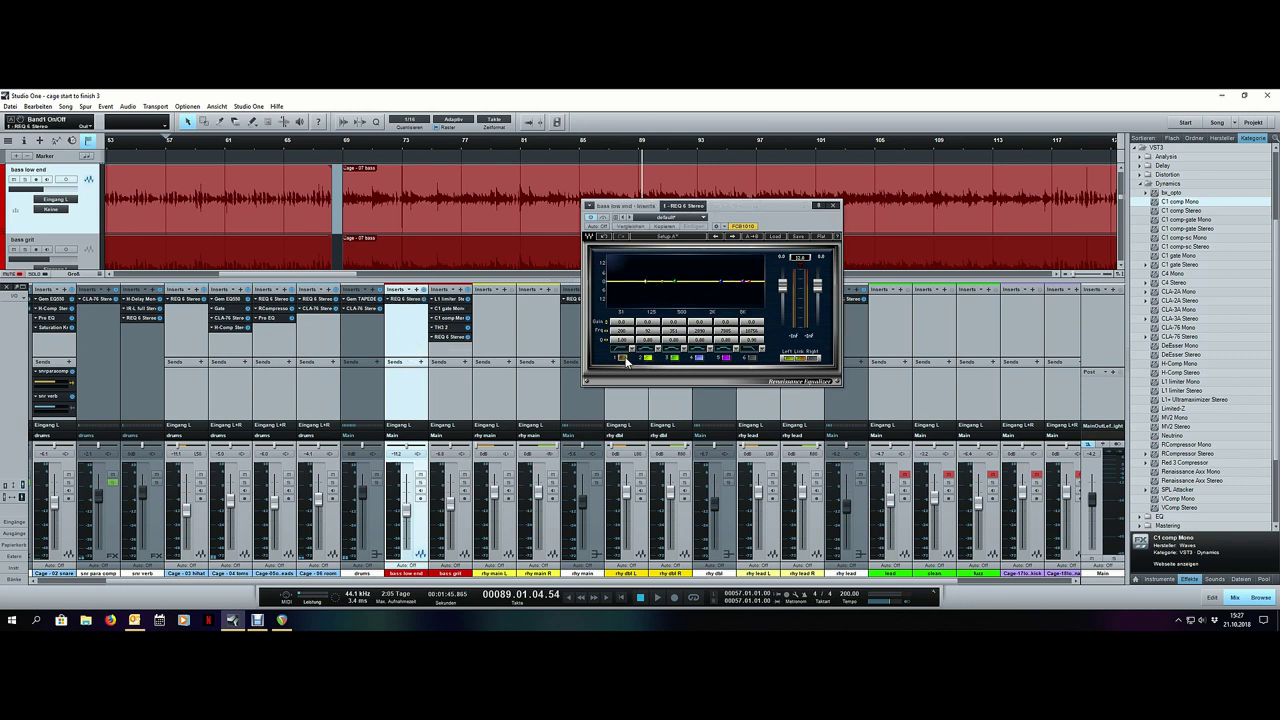
click(750, 332)
text(200)
key(Return)
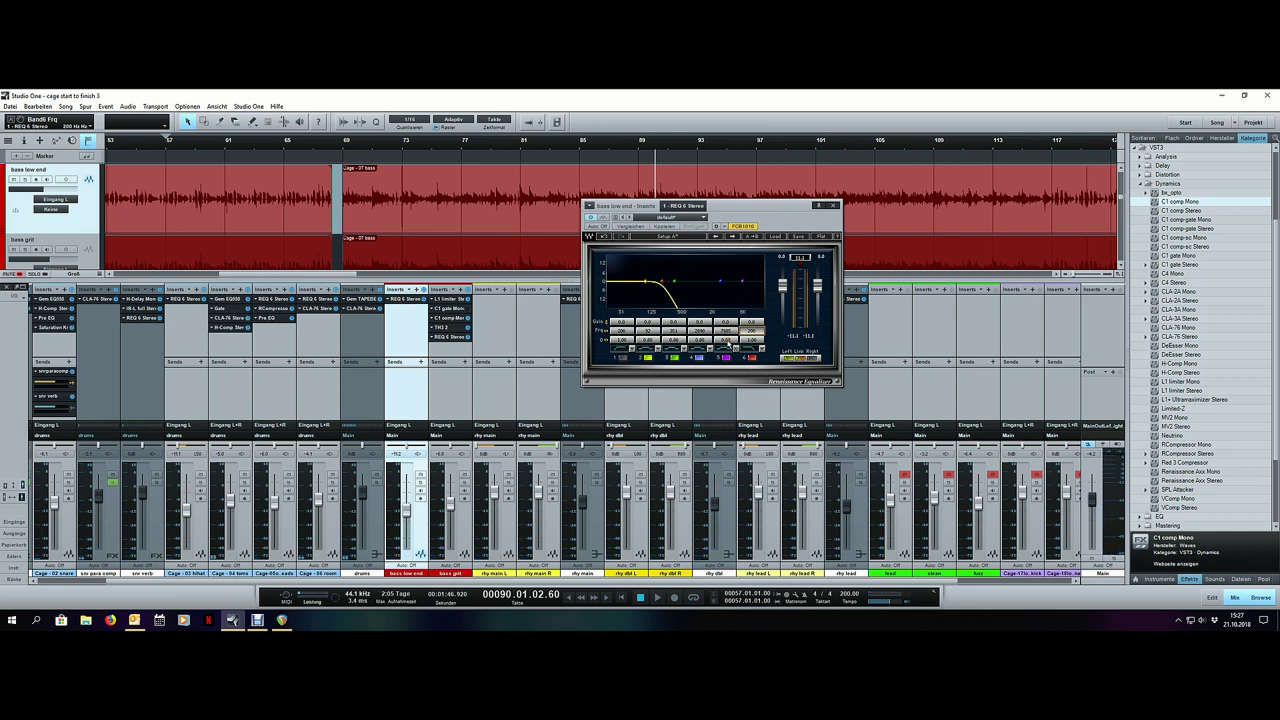
Step: Compare the REQ 6 equalizer curves on the bass grit and bass low end tracks
click(451, 338)
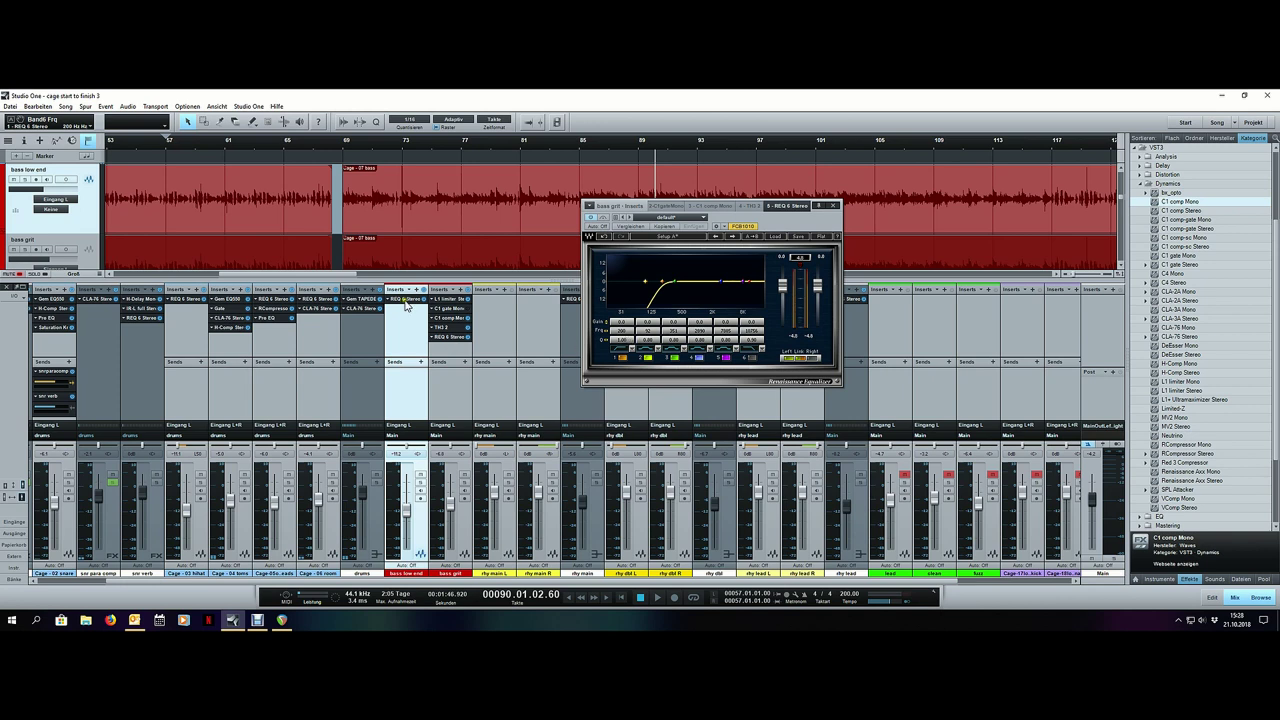
click(401, 302)
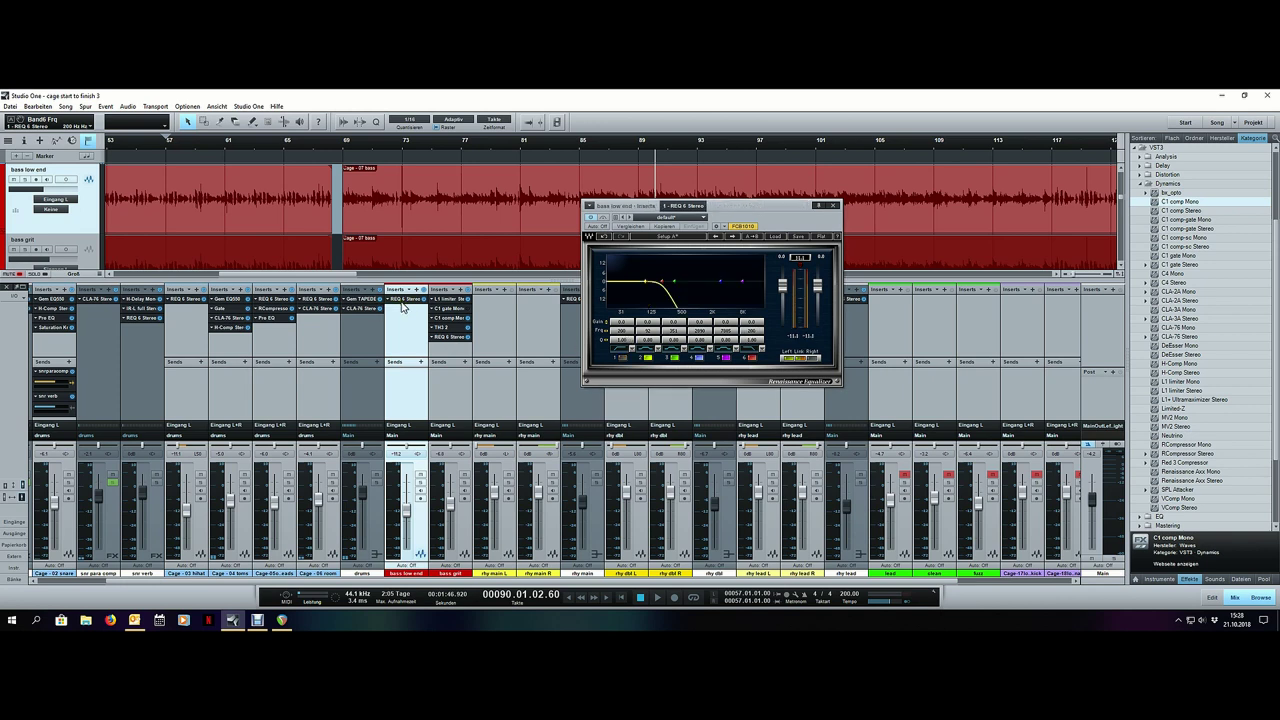
click(835, 205)
Step: Audition the soloed bass low end track near bar 90 and in the passage around bar 141
key(space)
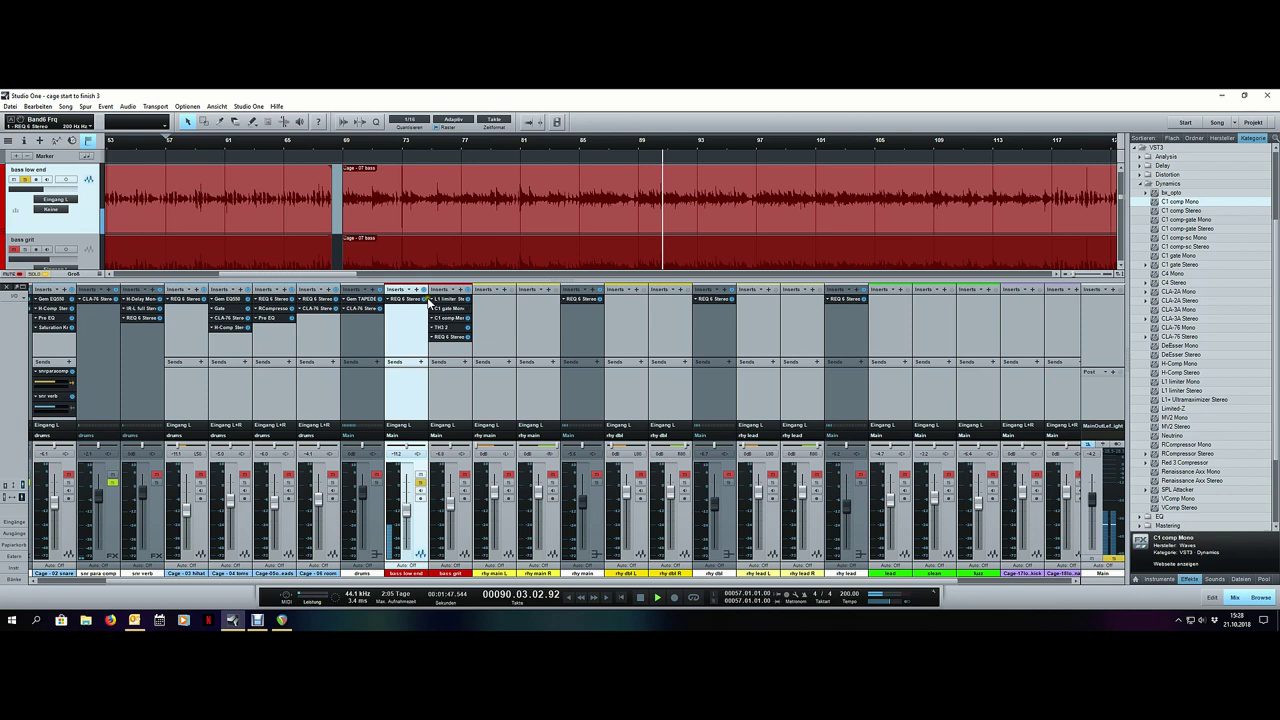
key(space)
scroll(502, 149, down, 4)
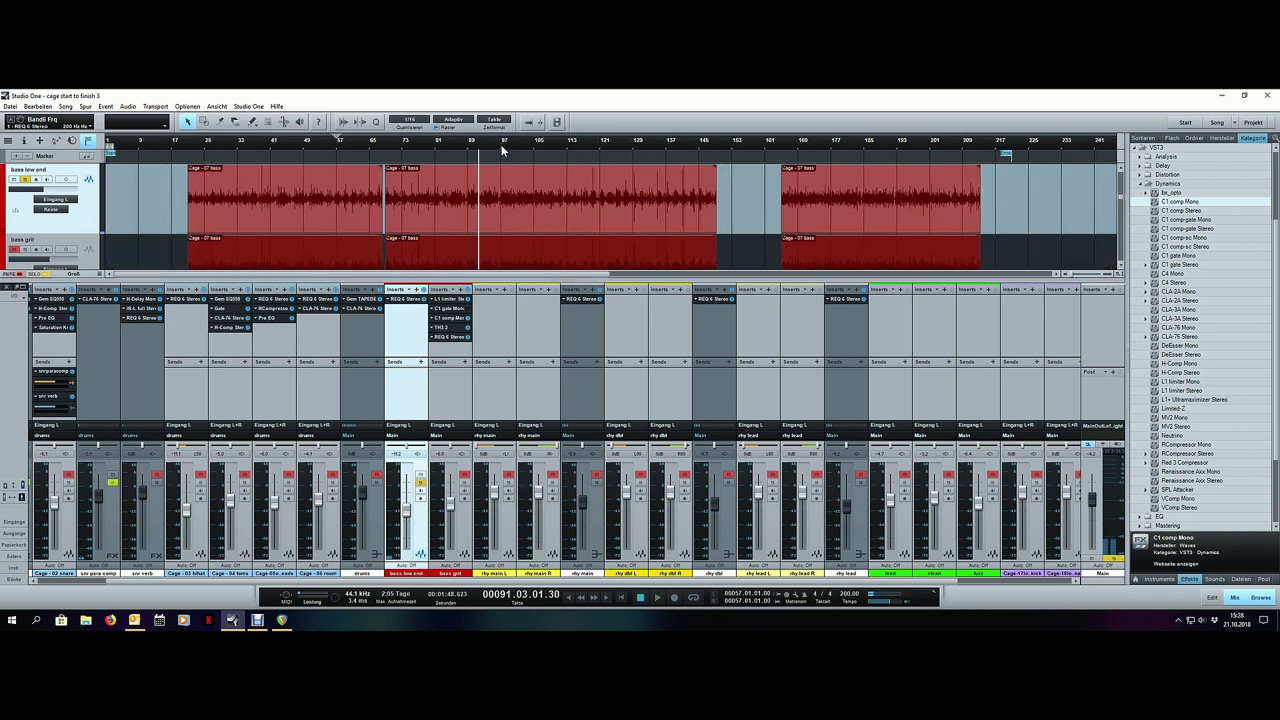
scroll(626, 150, up, 3)
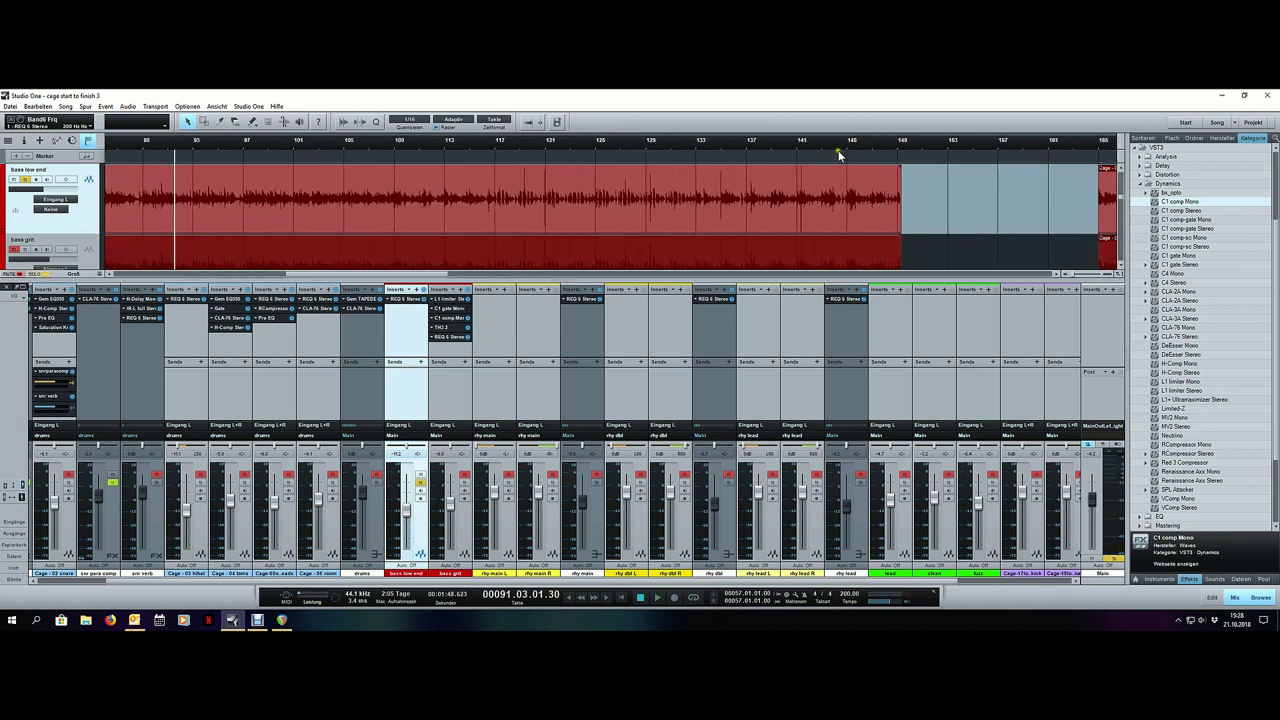
scroll(837, 146, up, 4)
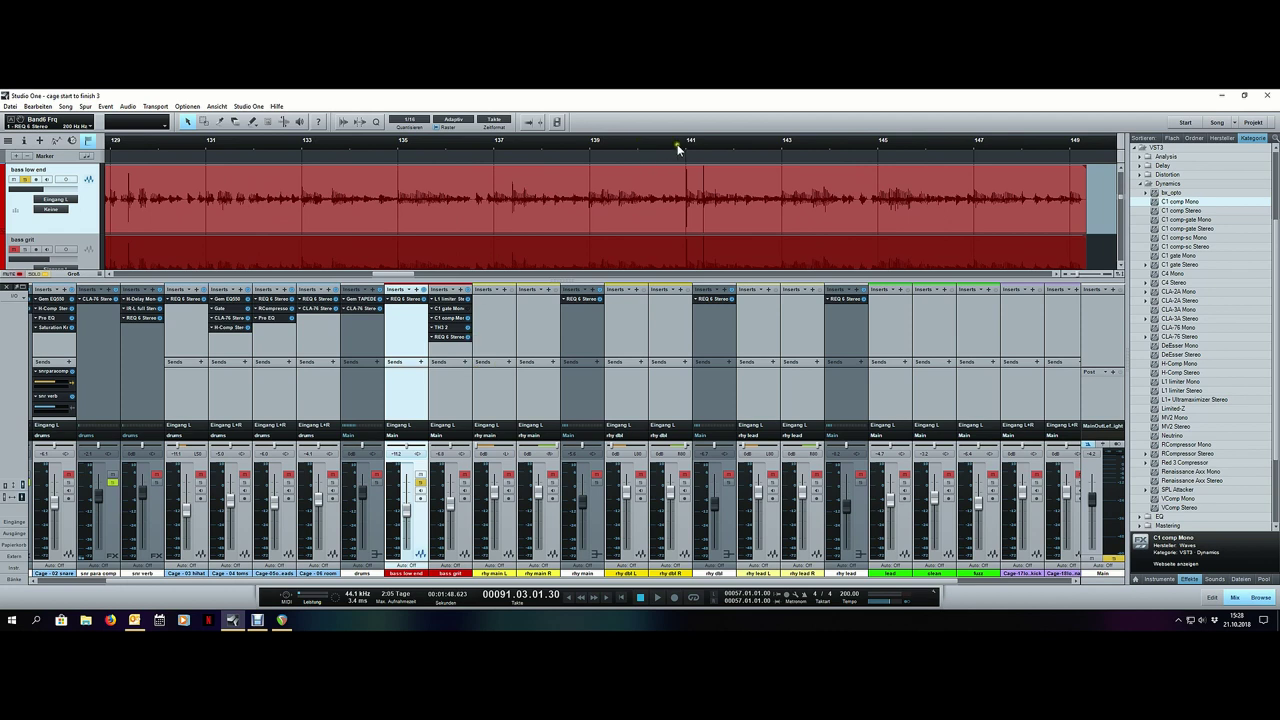
scroll(728, 142, up, 4)
key(space)
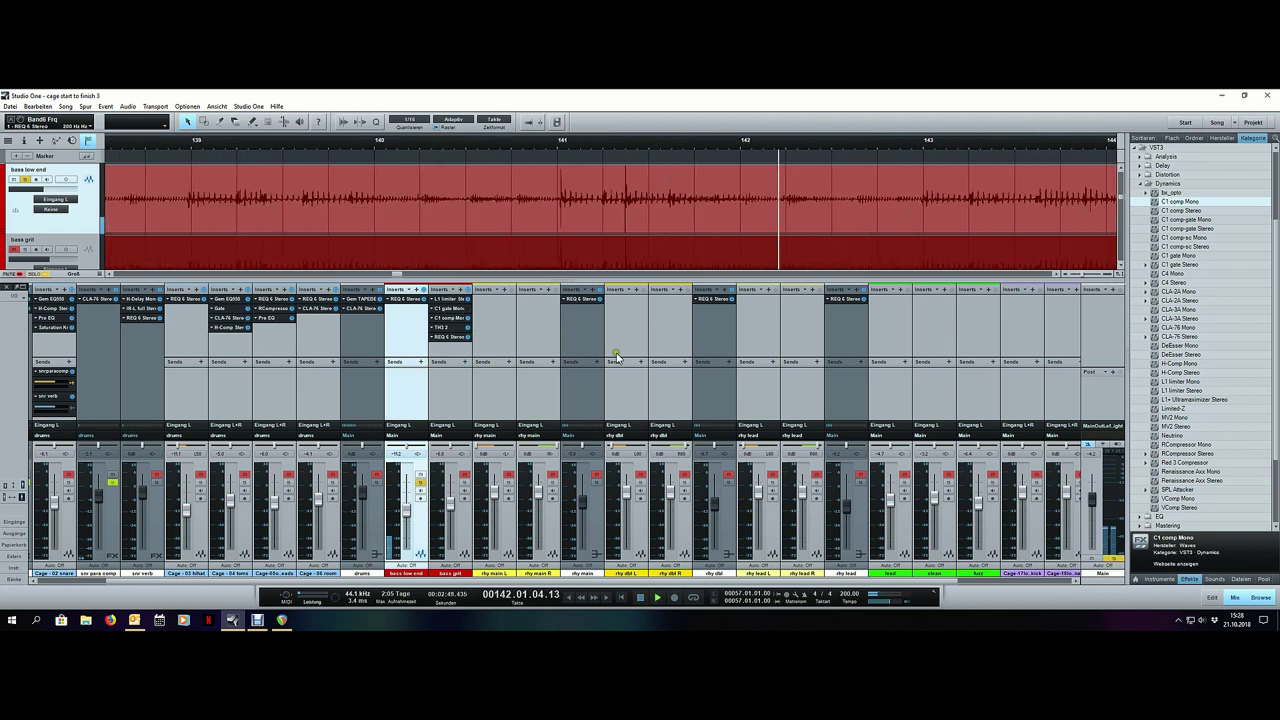
Step: Copy the C1 comp Mono insert from bass grit to bass low end and lower its threshold to about -36 dB during playback
drag(453, 318, 418, 320)
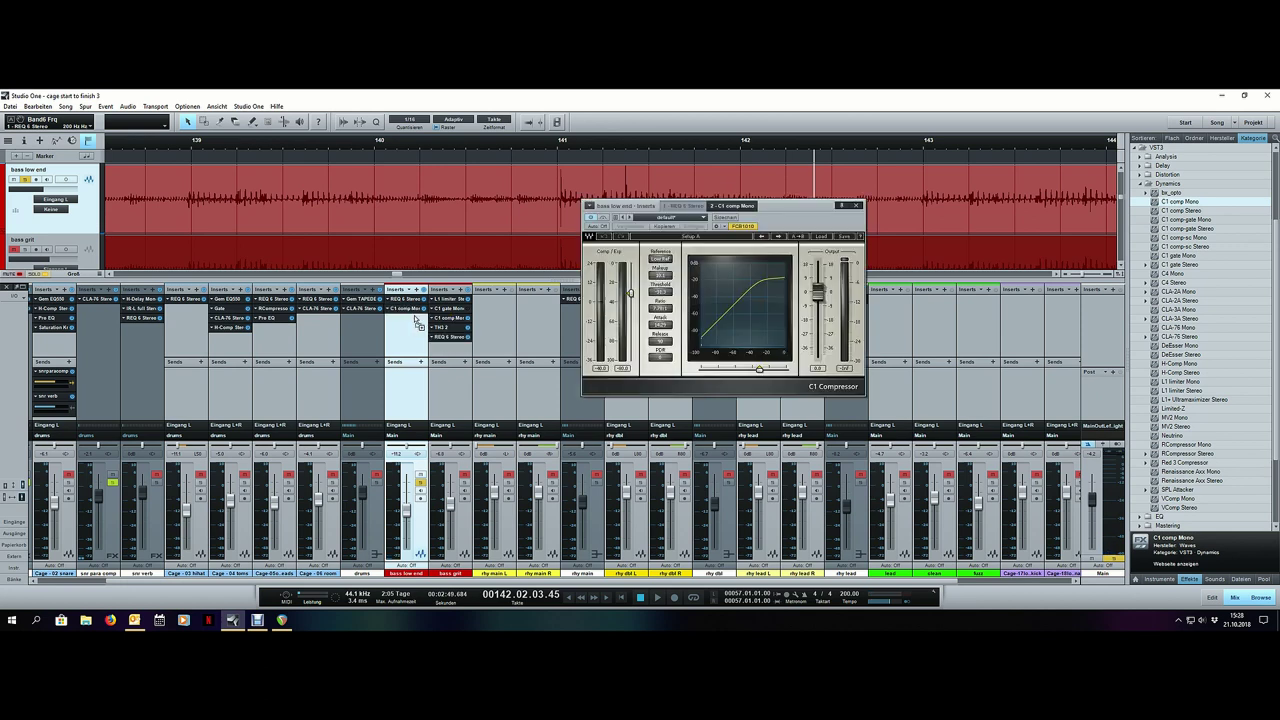
click(489, 146)
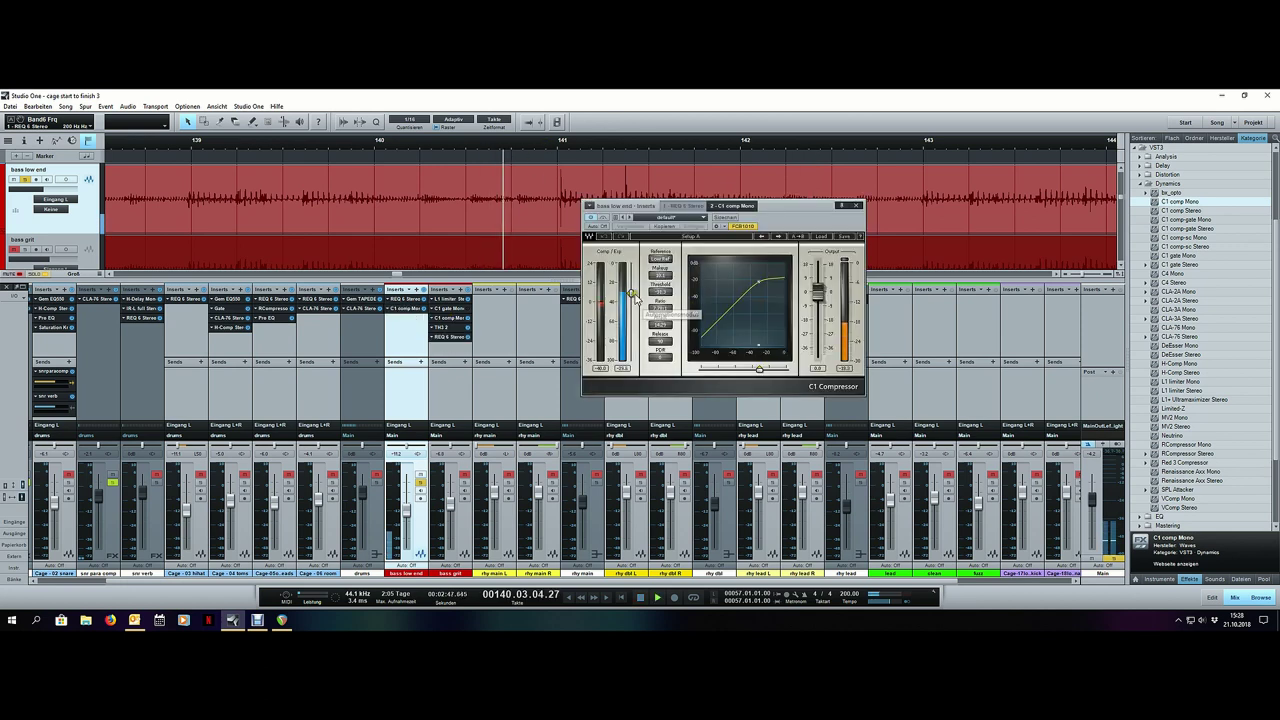
drag(630, 295, 636, 303)
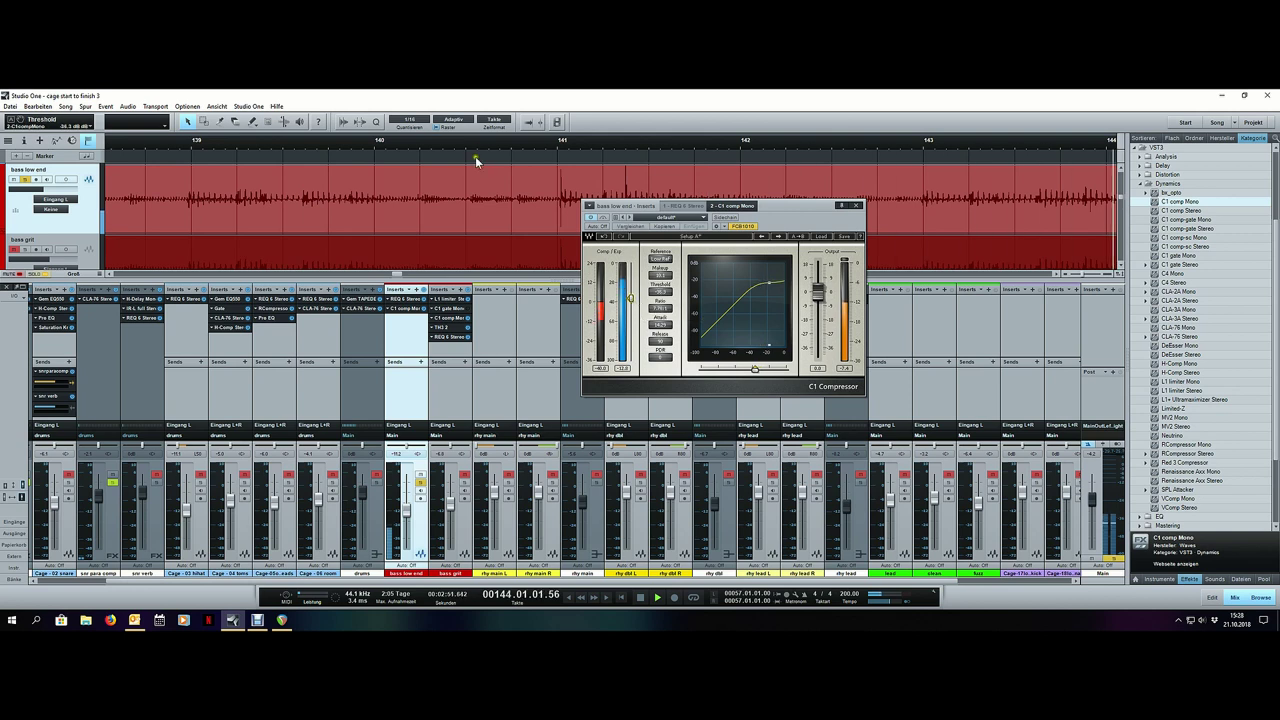
Step: Raise the C1 compressor's ratio, set its threshold to about -40 dB, shorten the attack and set the release to 51 ms
scroll(477, 142, down, 5)
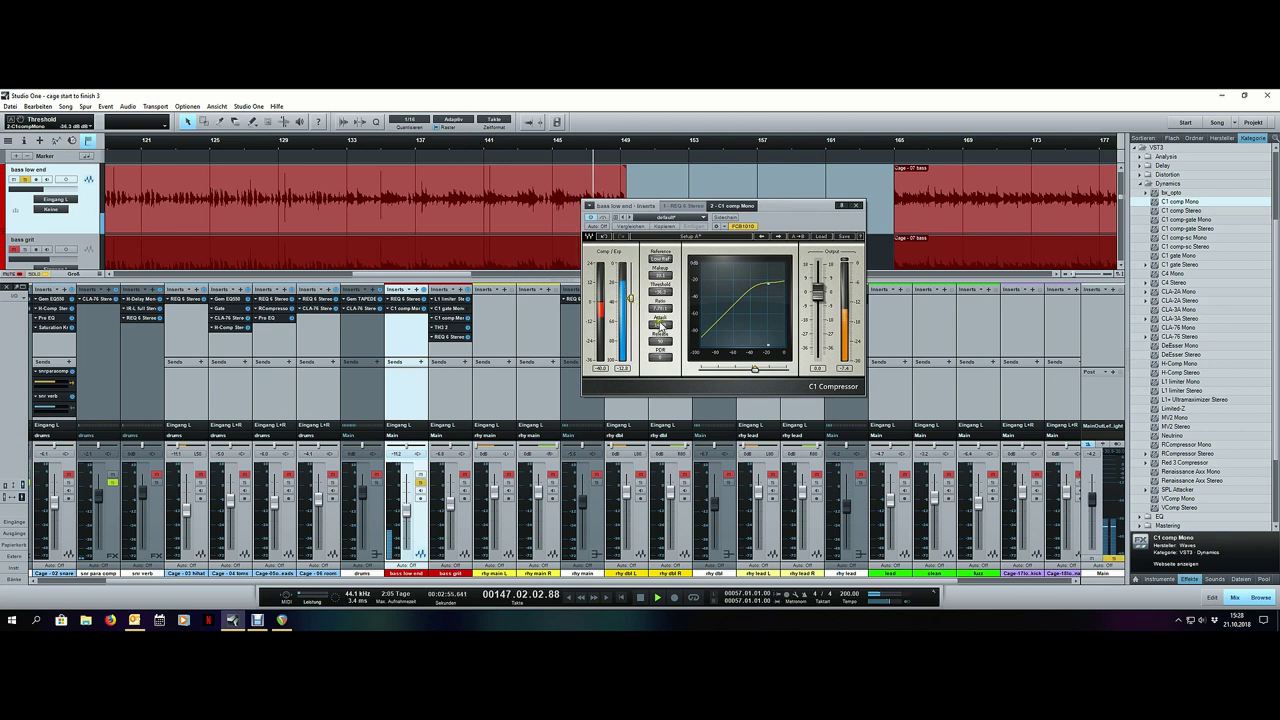
drag(664, 310, 661, 287)
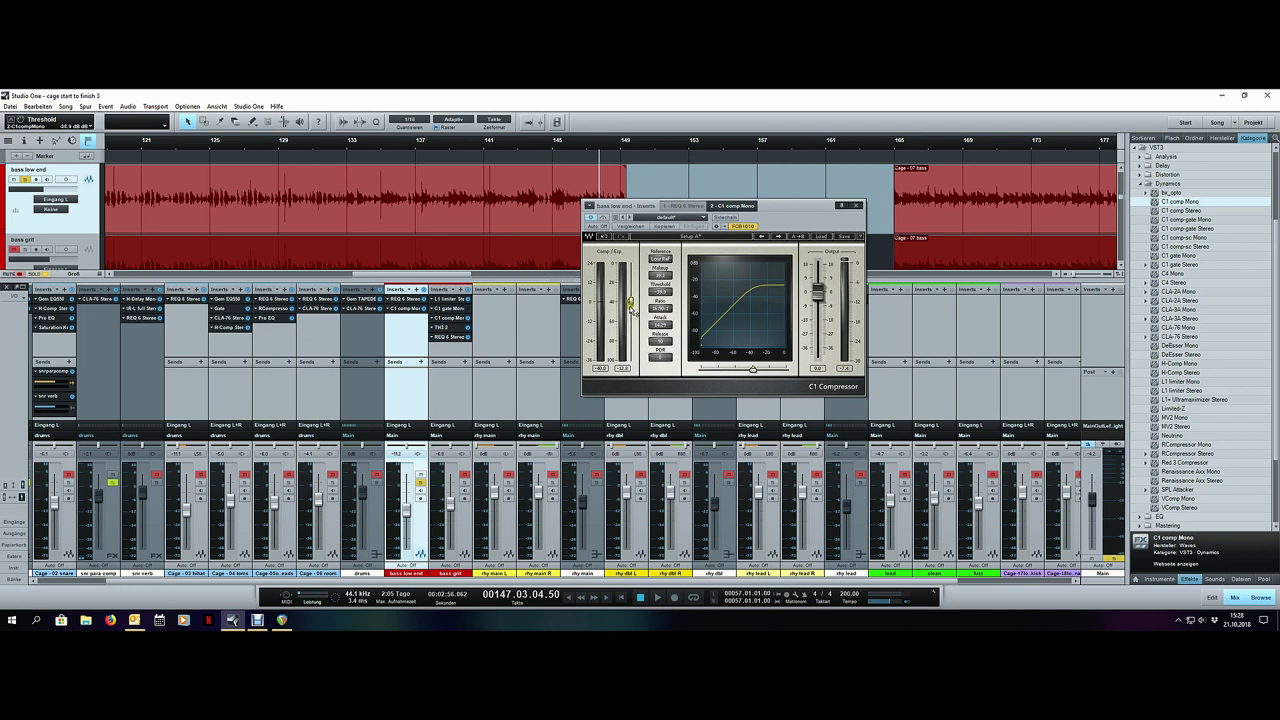
click(254, 142)
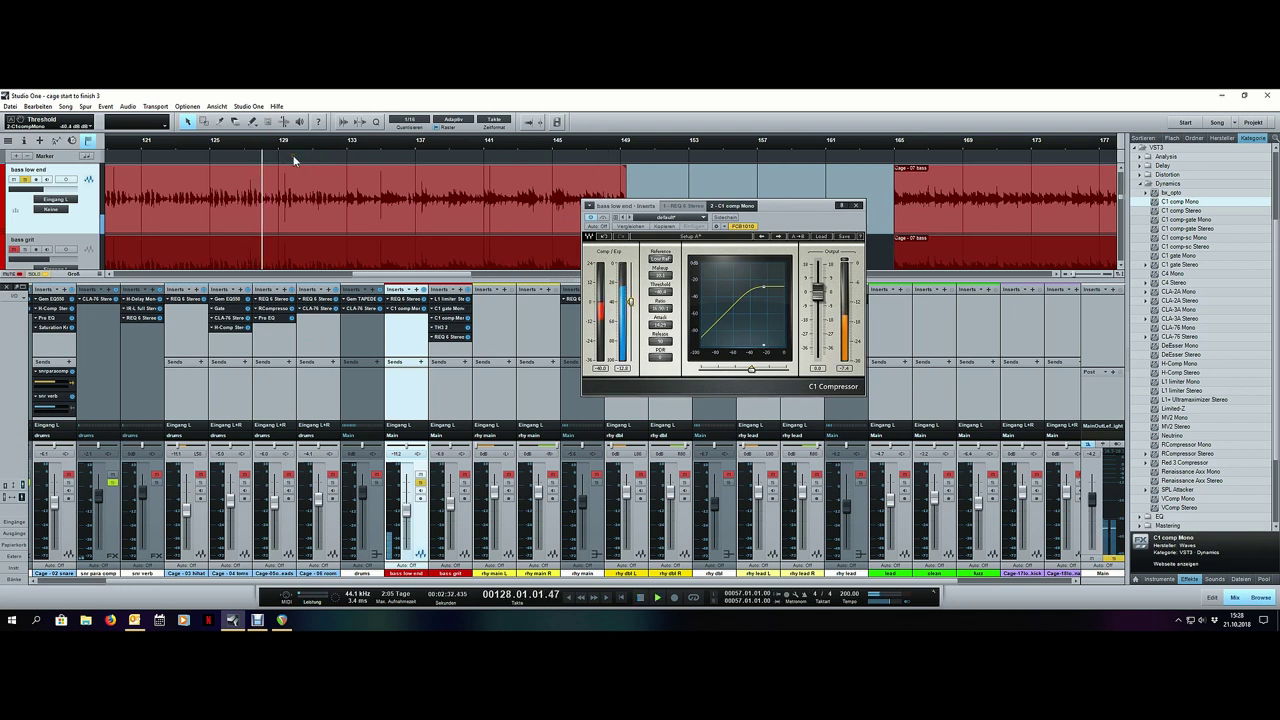
drag(662, 325, 666, 314)
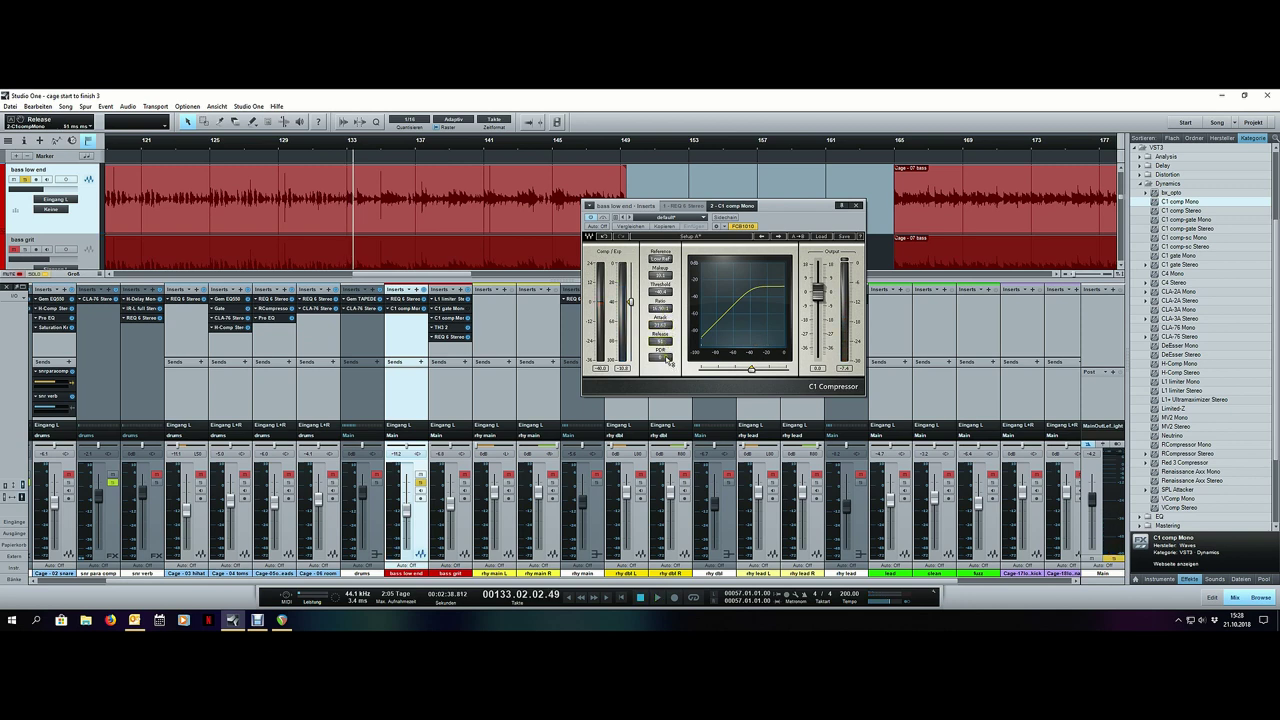
Step: During playback, raise the bass low end fader to about +2.3 dB and lower its C1 threshold to about -46 dB
drag(785, 226, 815, 237)
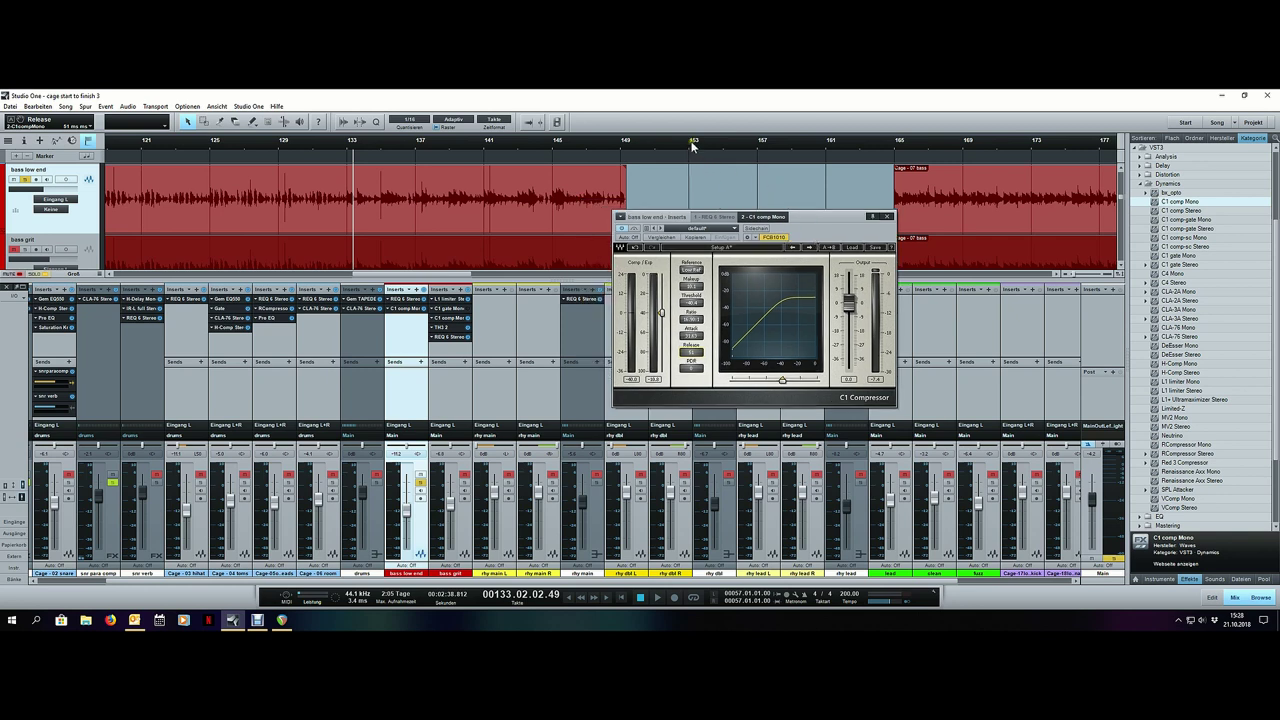
scroll(690, 146, down, 5)
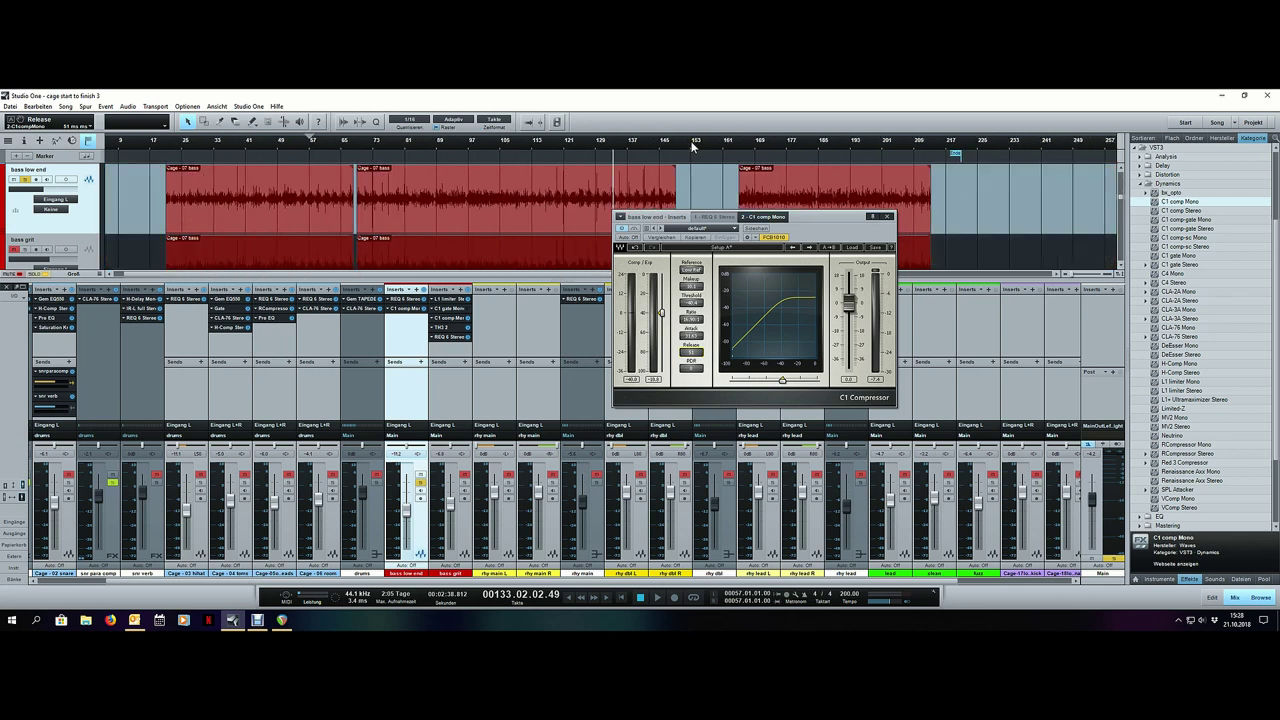
scroll(660, 147, up, 3)
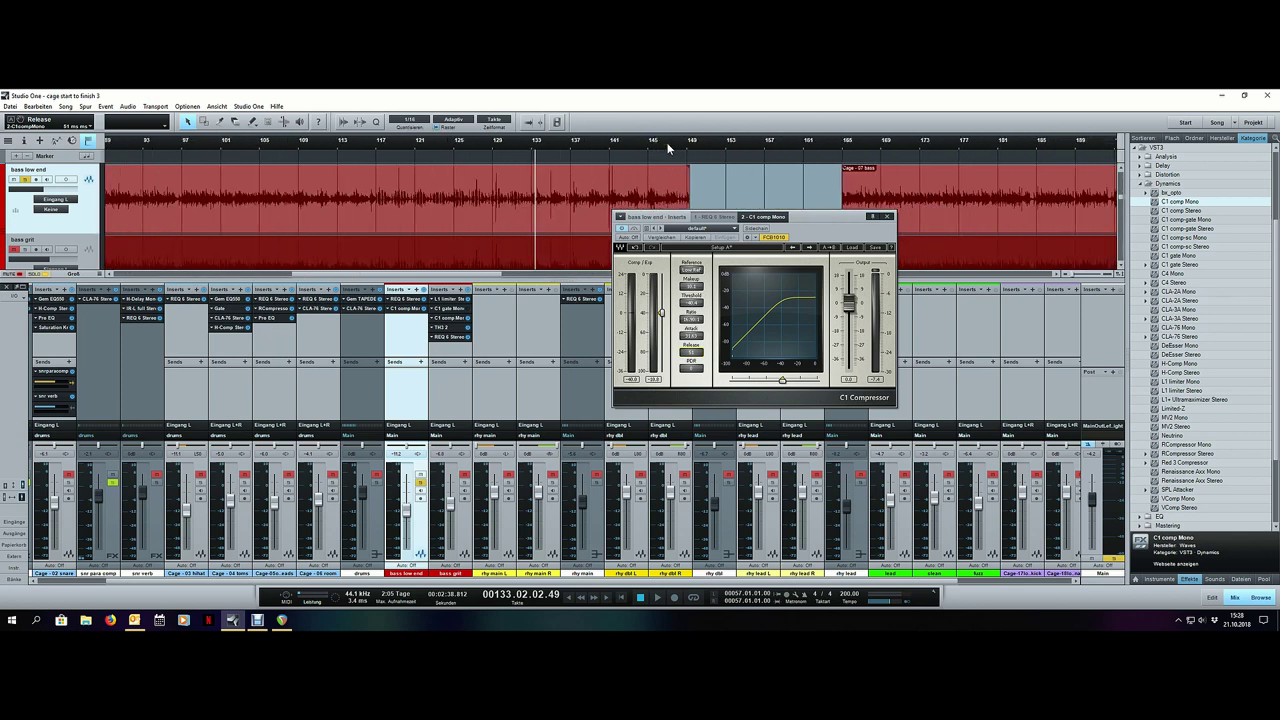
scroll(668, 148, up, 2)
key(space)
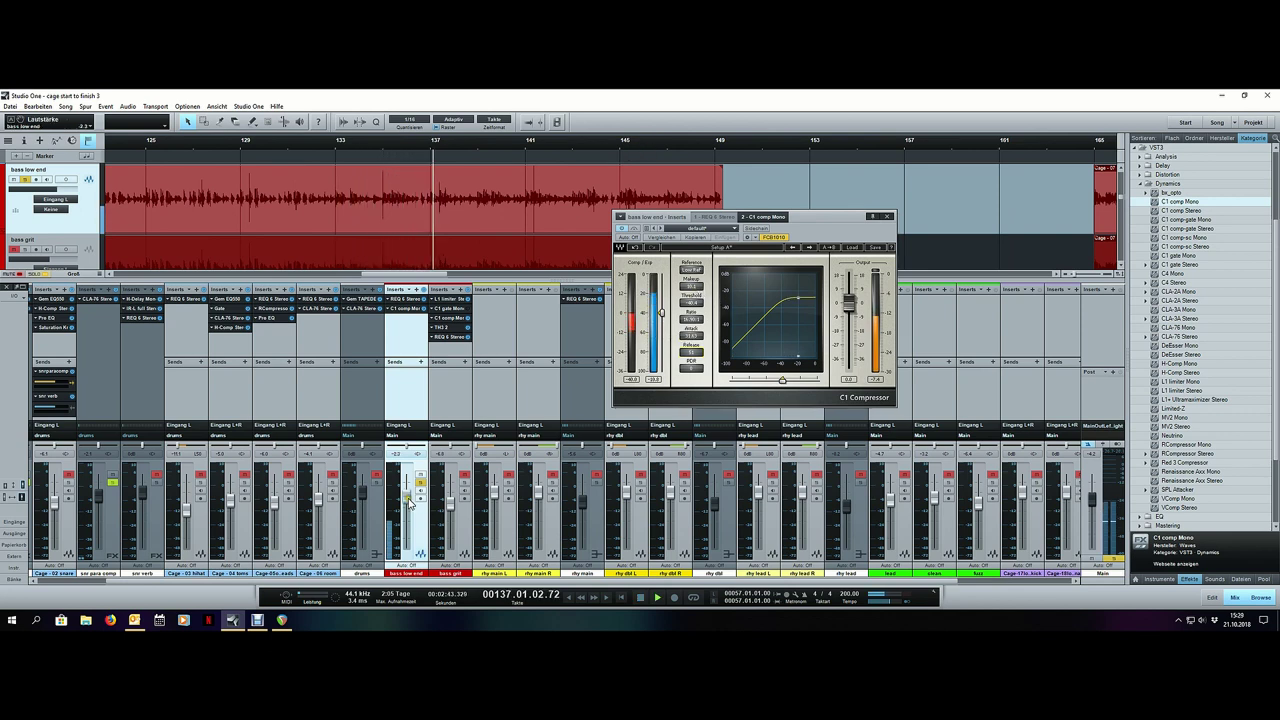
drag(408, 501, 408, 496)
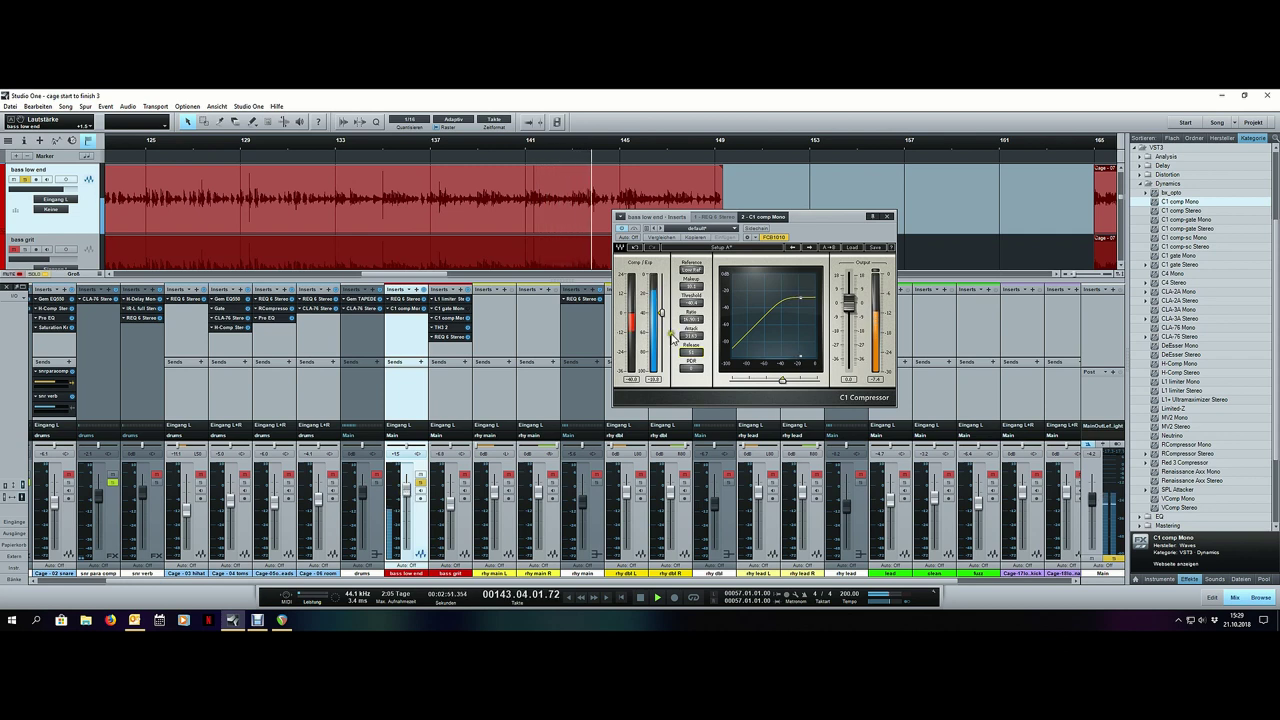
drag(661, 313, 663, 322)
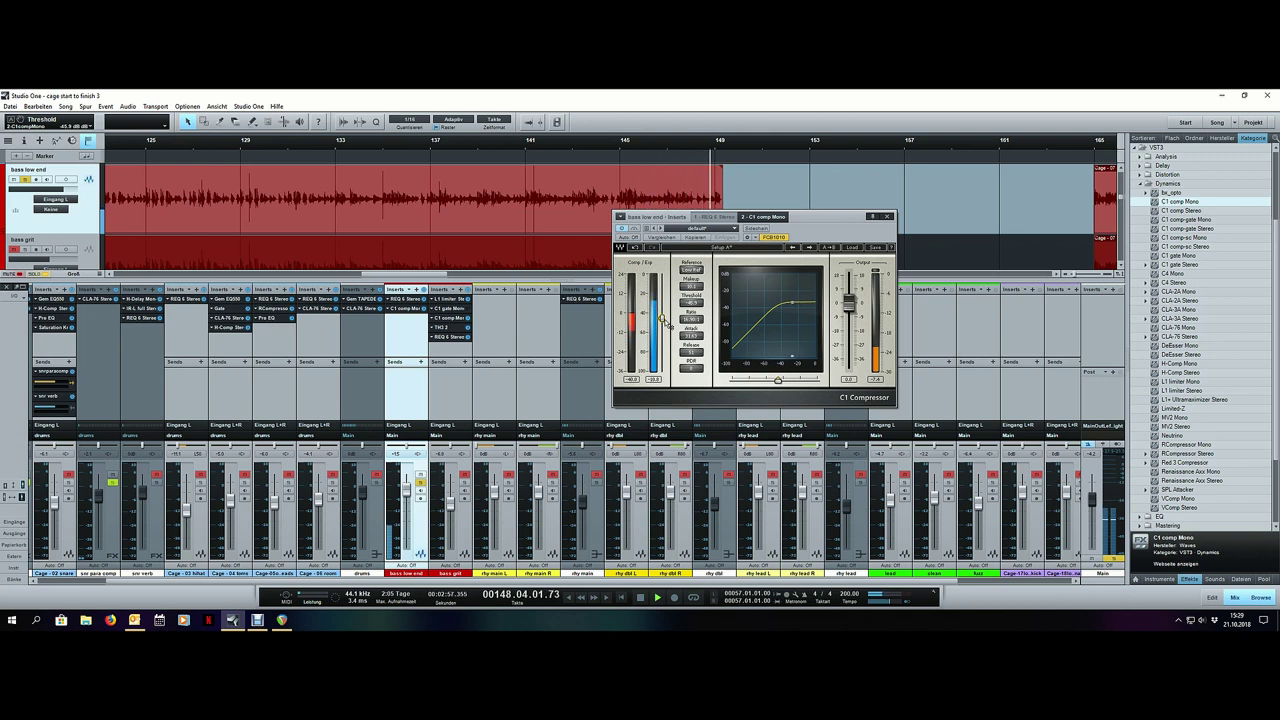
key(space)
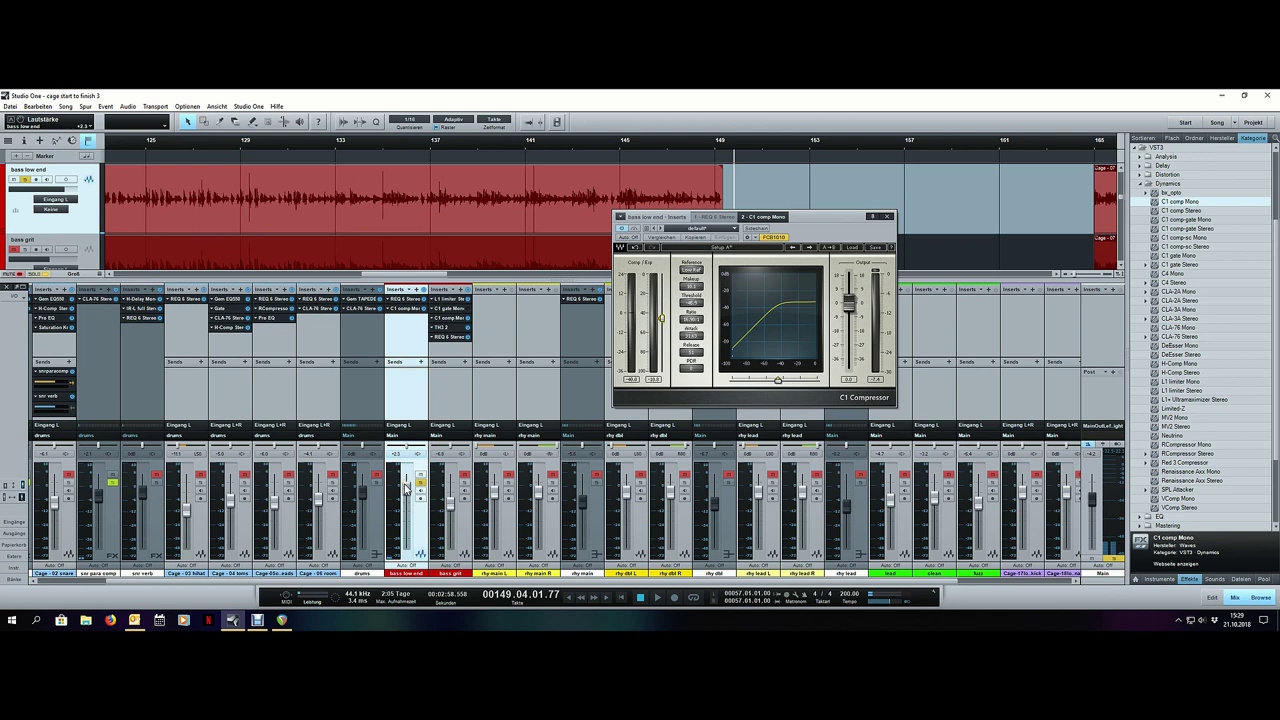
Step: Unsolo bass low end, audition it in the full mix from about bar 127 and close the compressor
click(204, 140)
key(space)
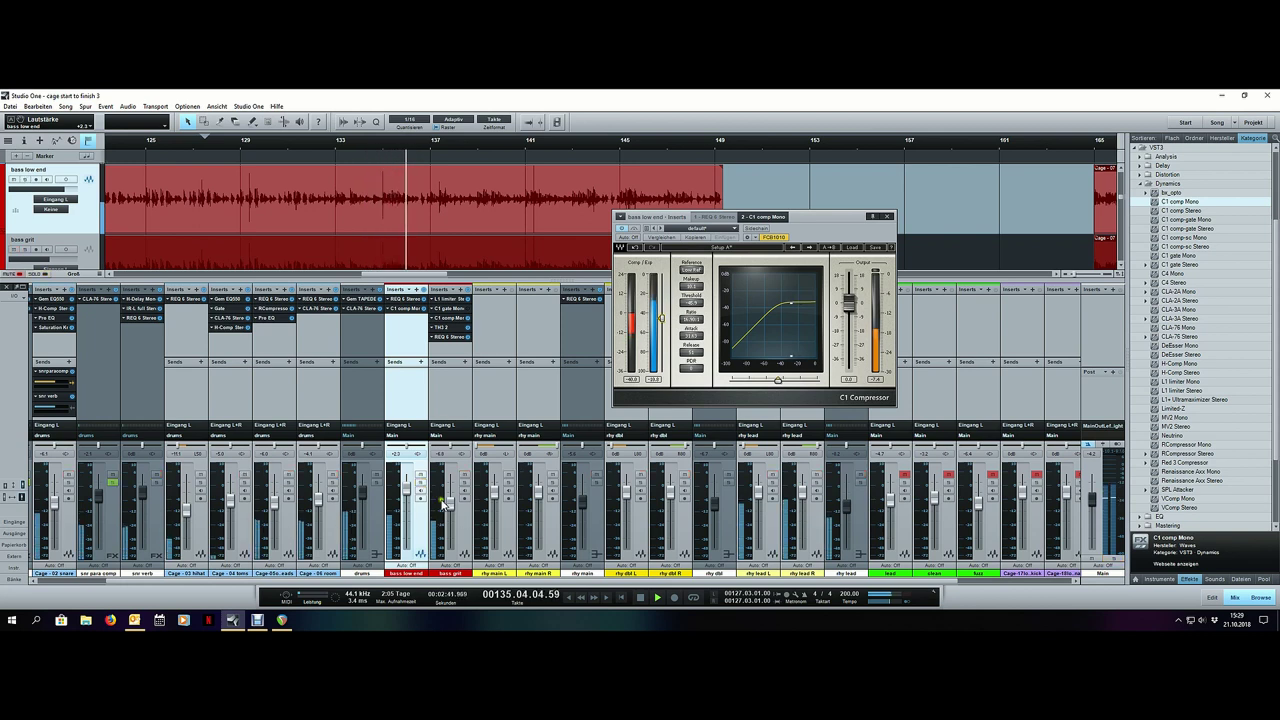
click(889, 224)
key(space)
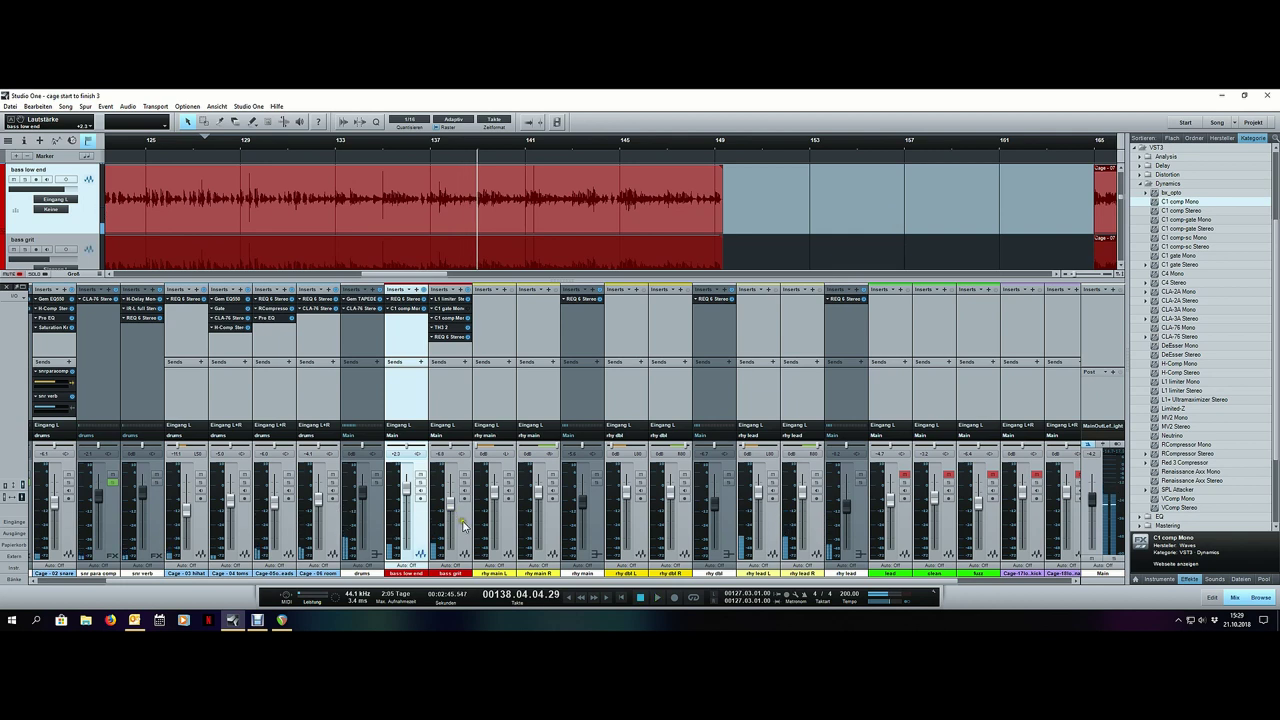
Step: Route the bass low end and bass grit channels to a new bus named bass and solo that bus
right_click(465, 520)
click(506, 477)
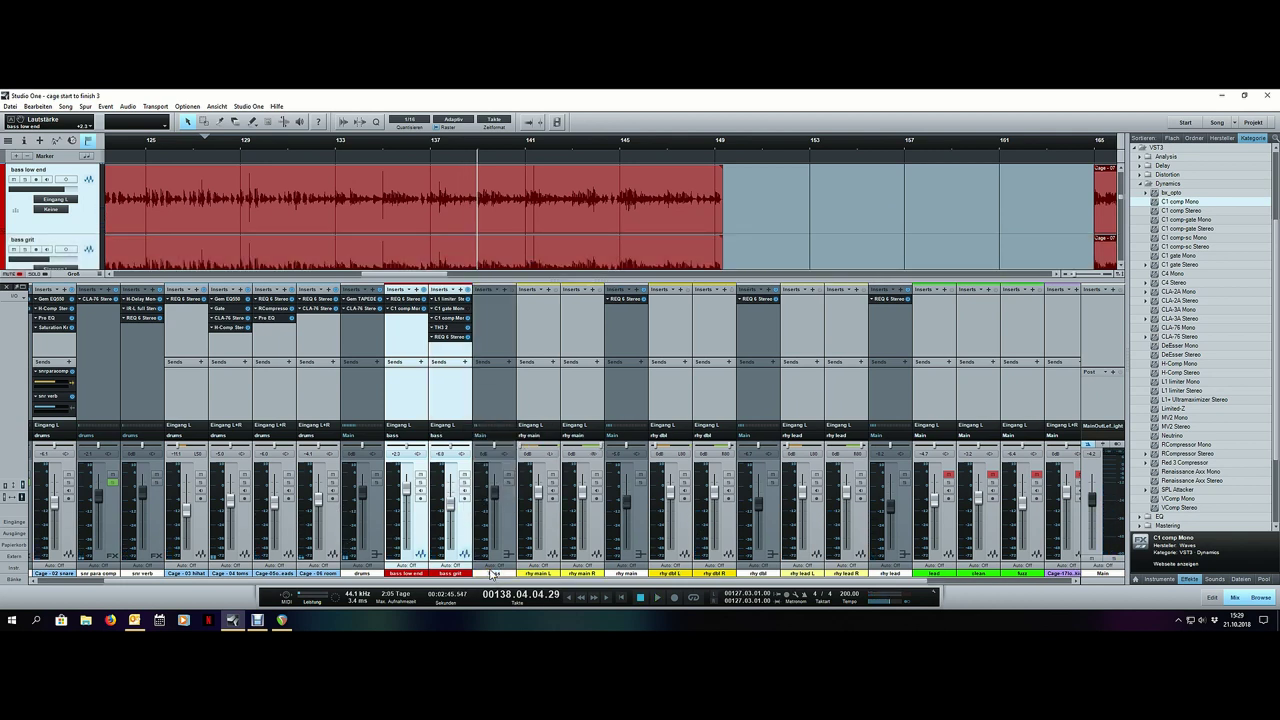
click(511, 528)
click(508, 482)
Step: Audition the soloed bass bus, including the beginning of the song's first bass clip
key(space)
scroll(545, 143, down, 3)
scroll(545, 143, down, 4)
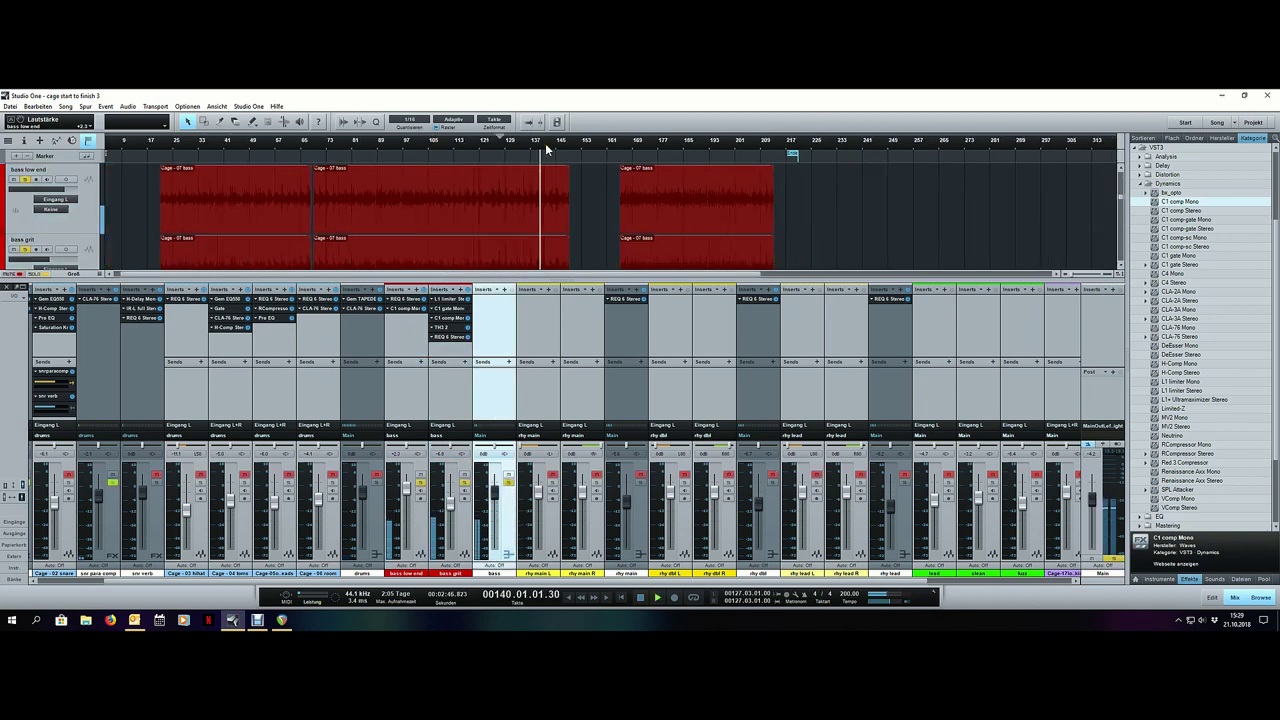
click(148, 150)
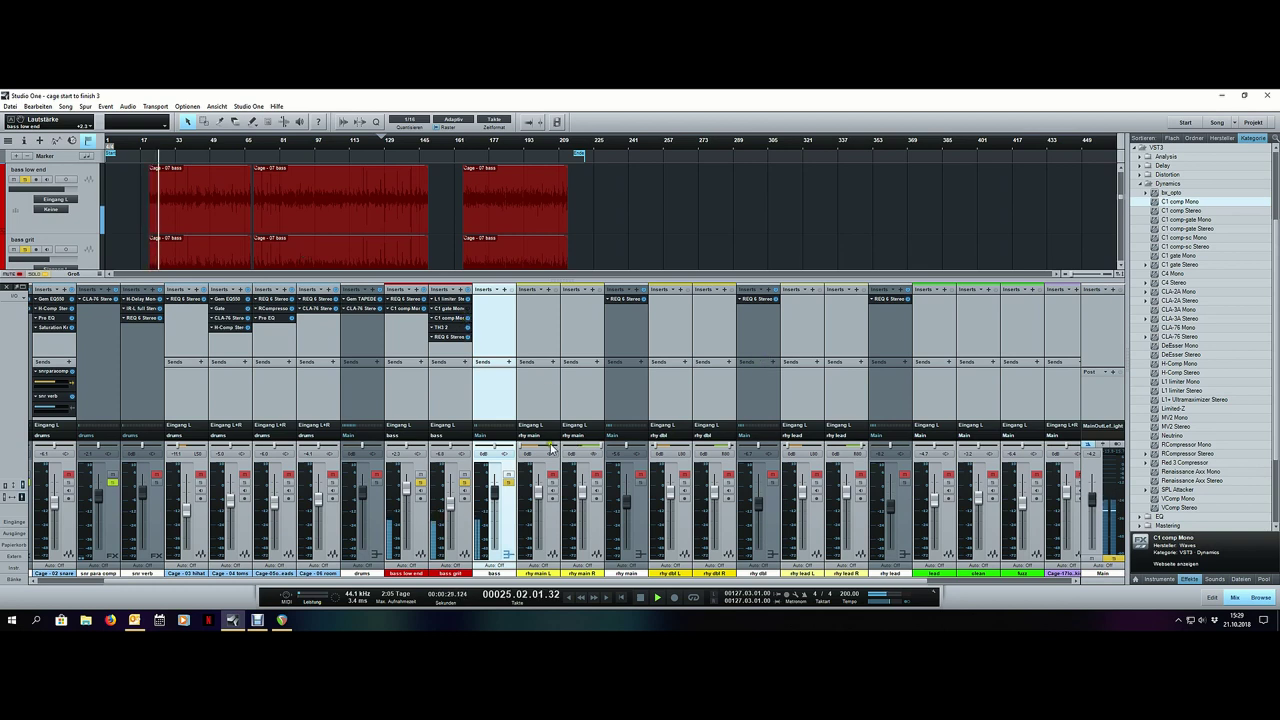
key(space)
Step: Set the bass low end C1 compressor's threshold to about -32 dB, its attack to about 2.2 ms and its release to 11 ms
click(413, 521)
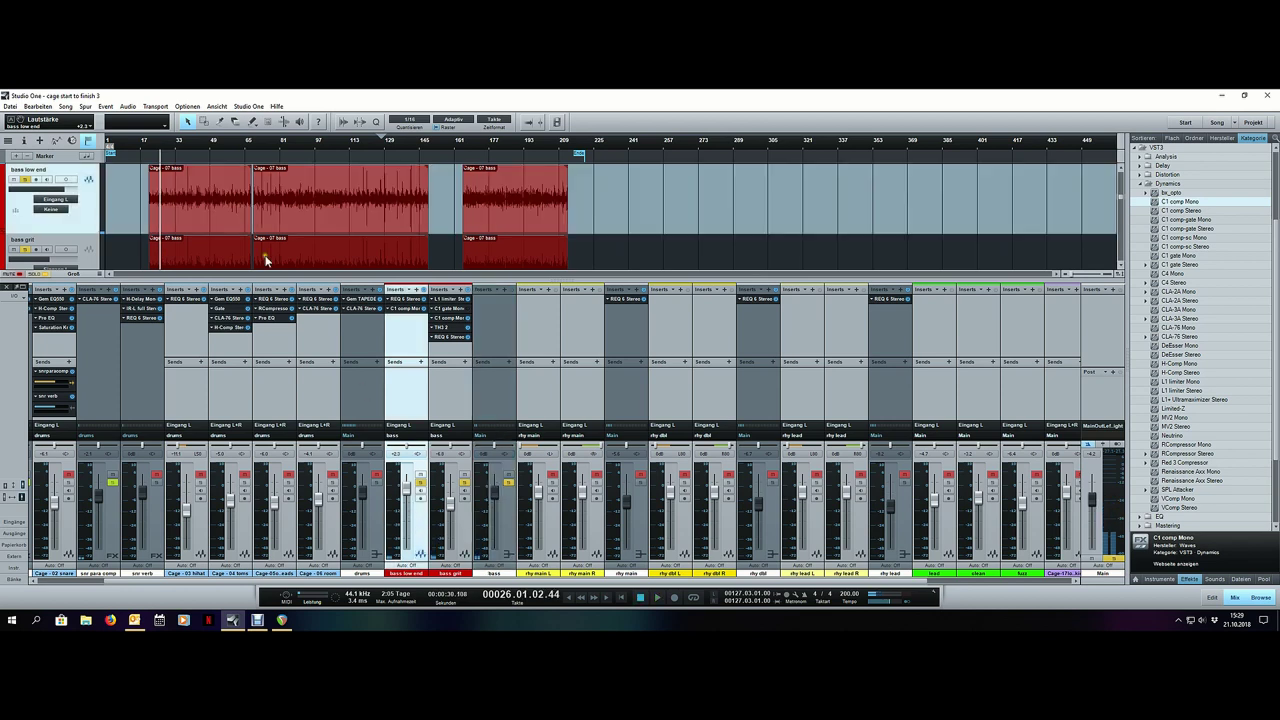
scroll(147, 142, up, 14)
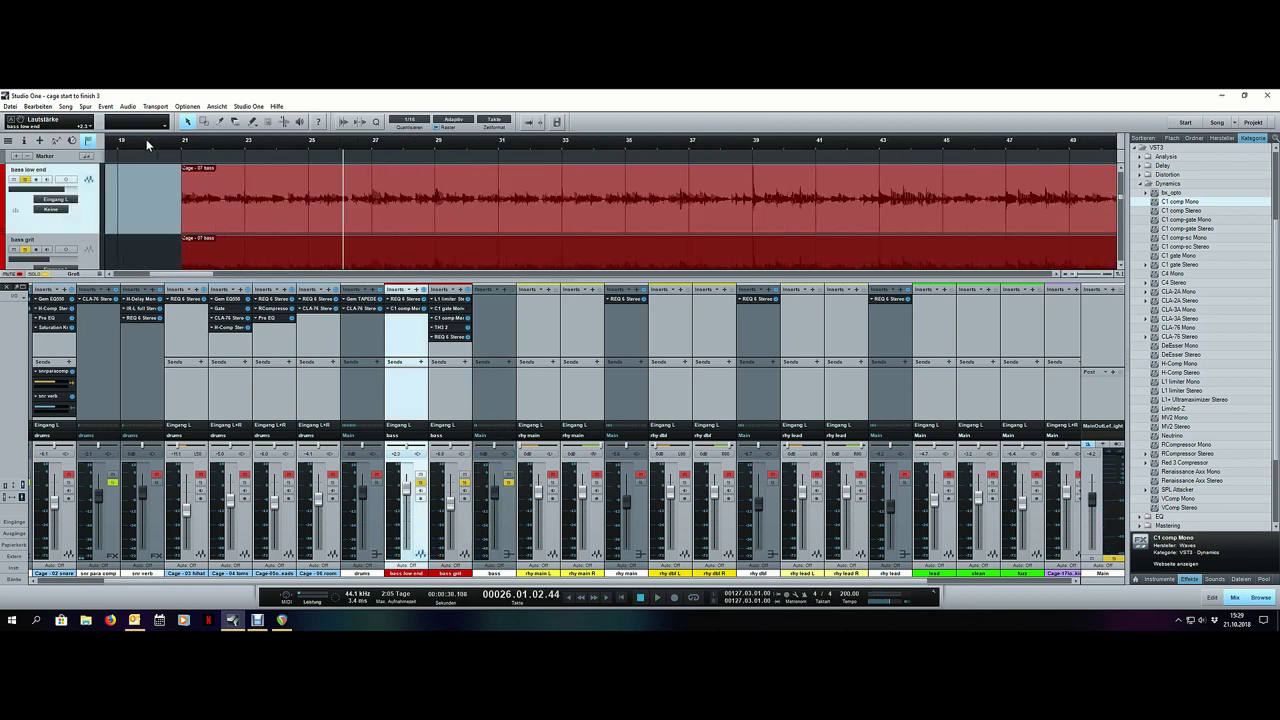
scroll(147, 142, down, 1)
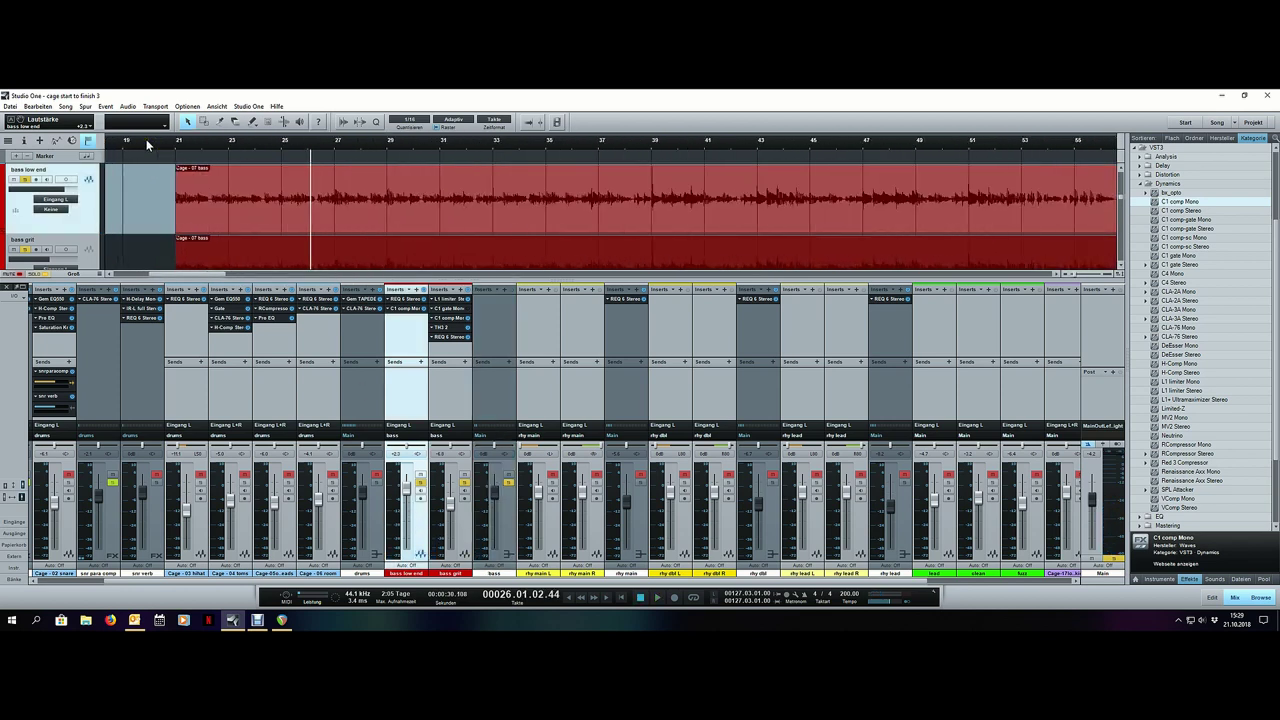
click(409, 315)
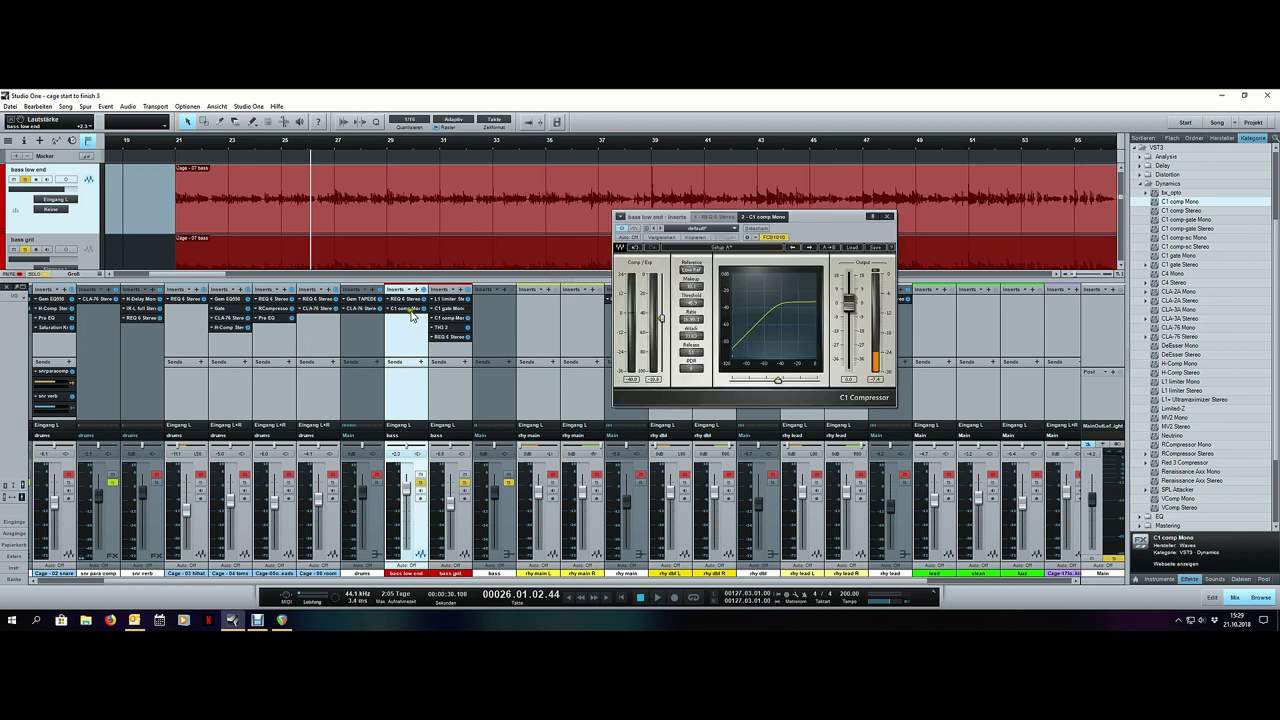
drag(664, 318, 667, 290)
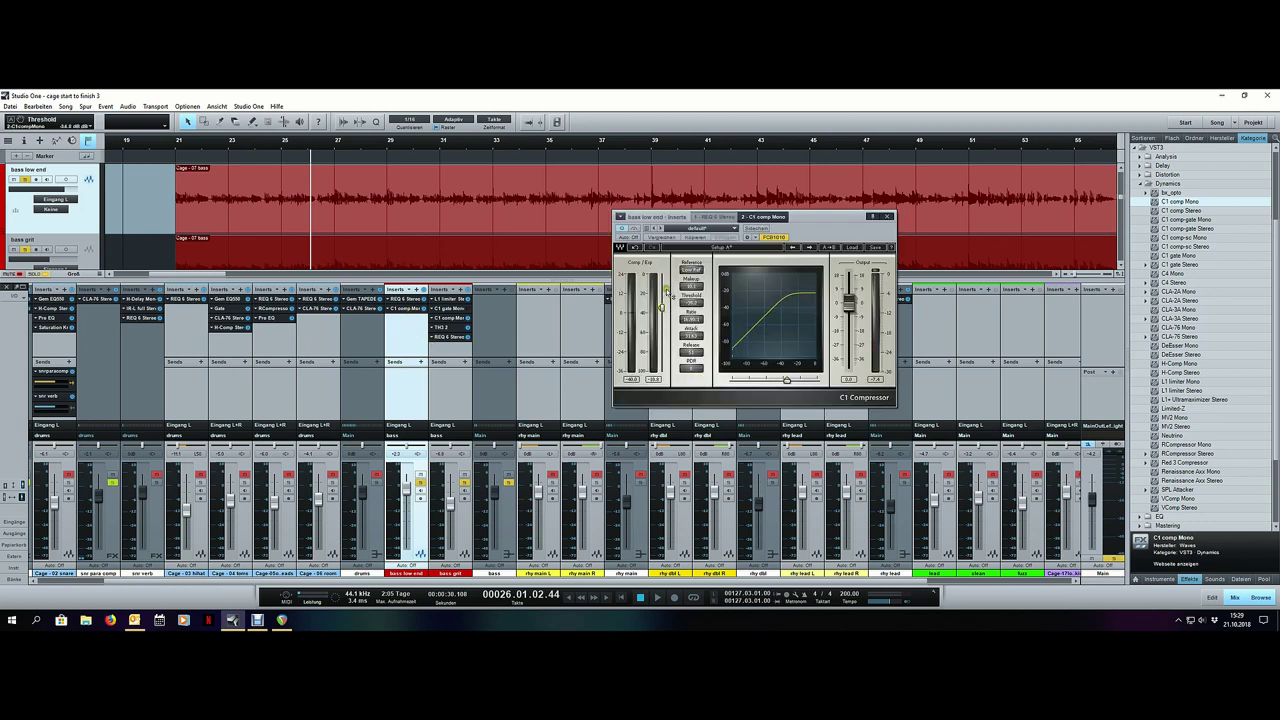
scroll(346, 147, down, 9)
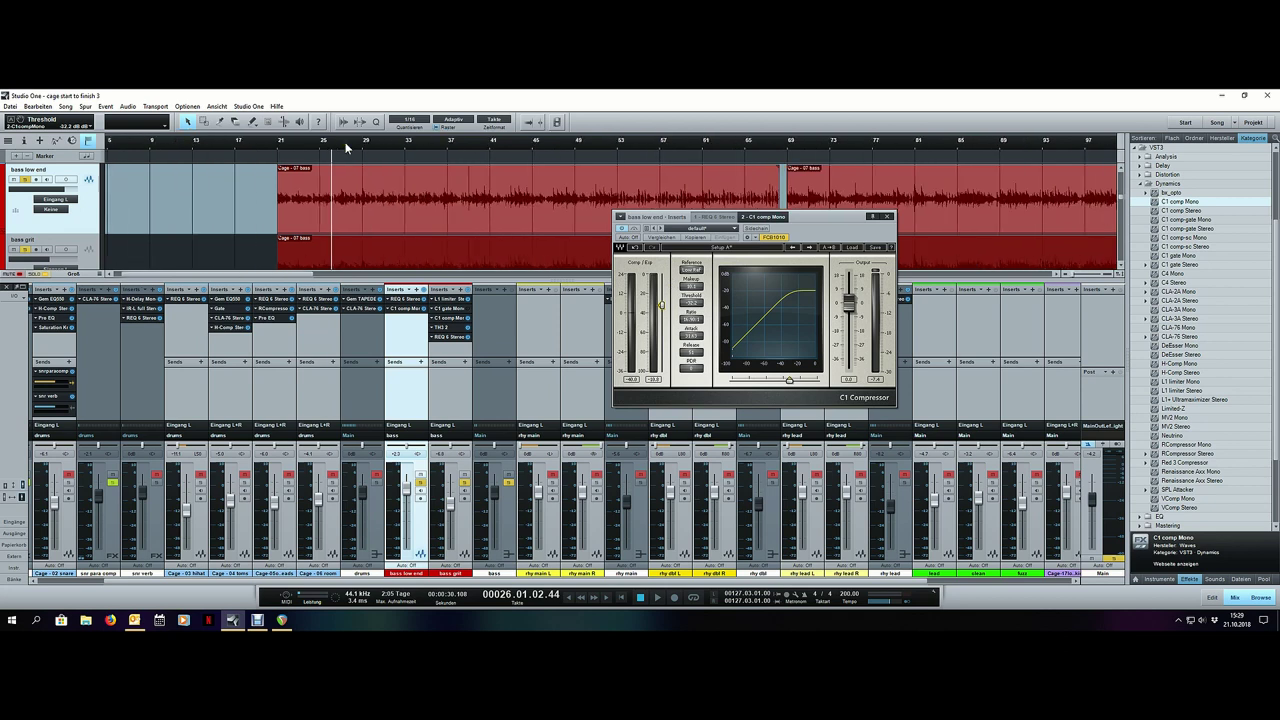
scroll(346, 147, up, 1)
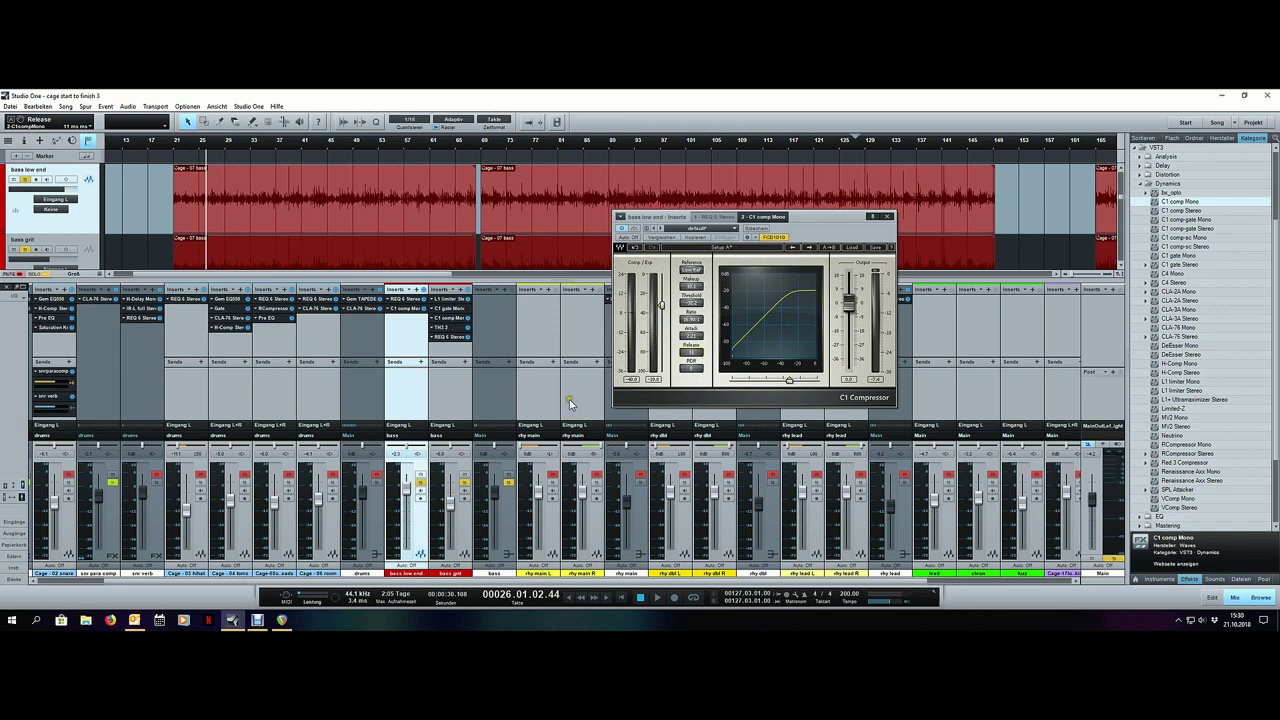
Step: During playback, raise the C1 compressor's threshold to about -17 dB and set its makeup to 0.0 dB
key(space)
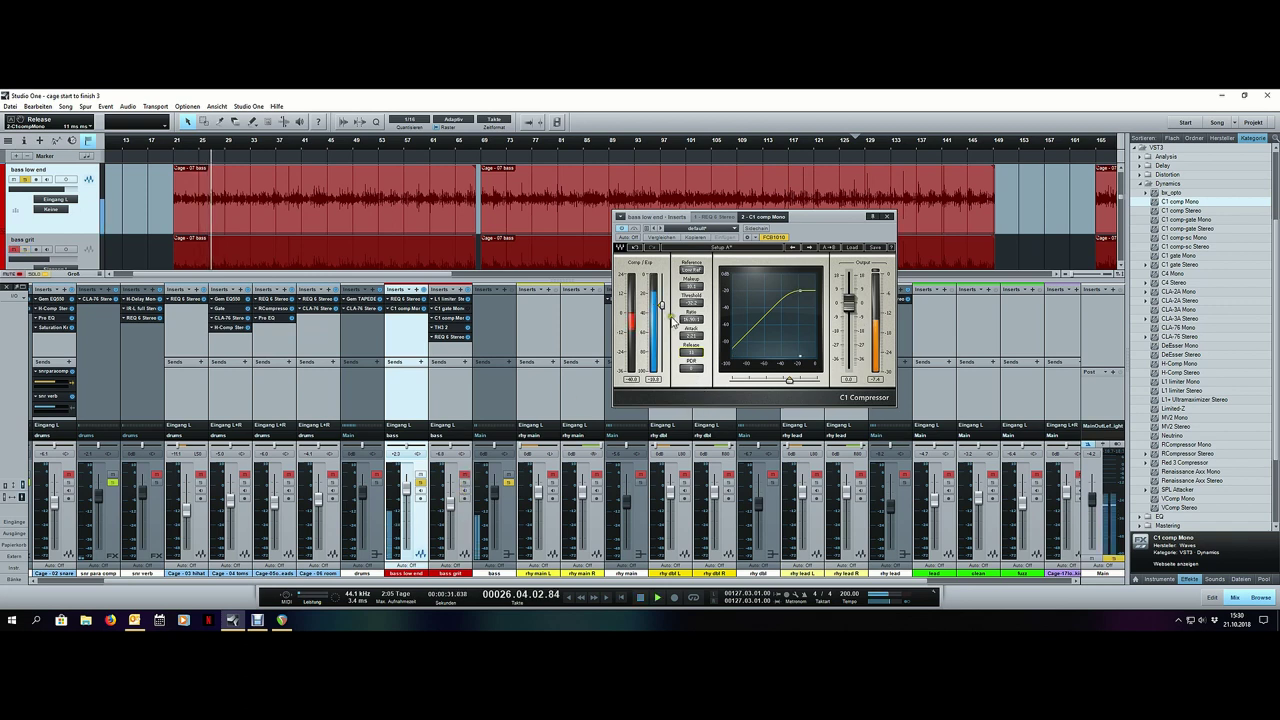
drag(661, 305, 663, 278)
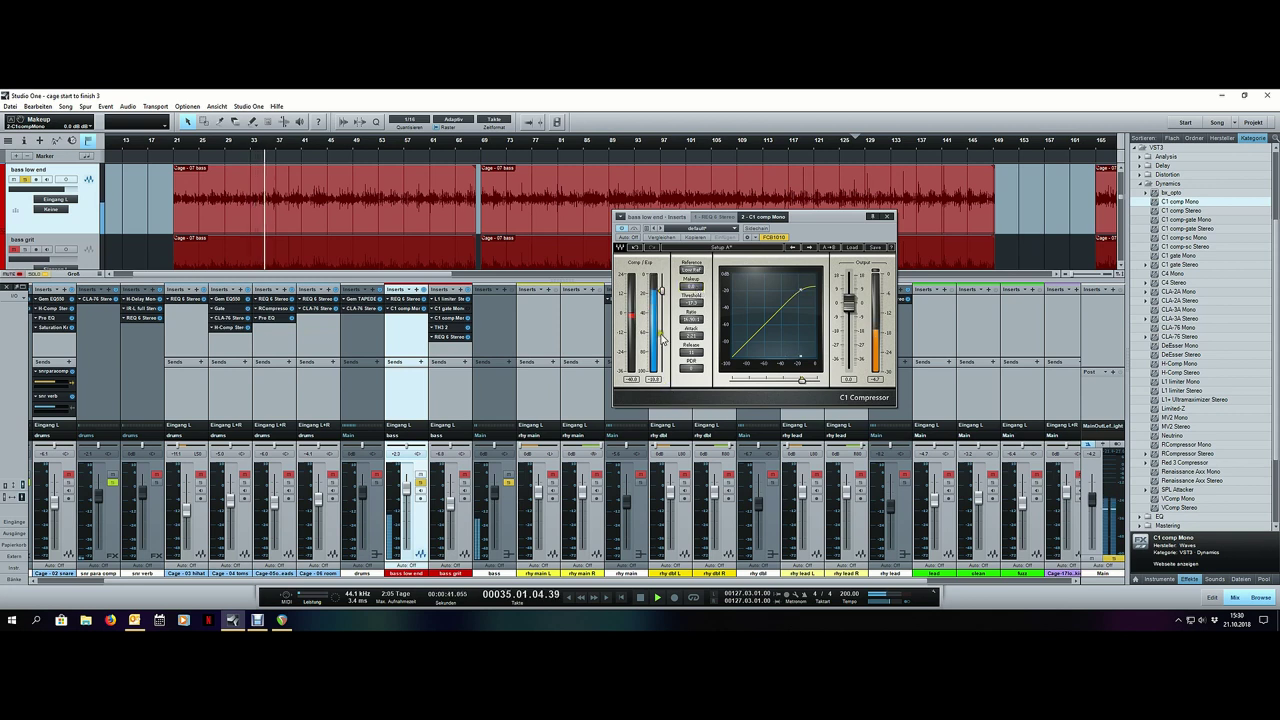
Step: Set the C1 compressor's threshold to about -20.5 dB and copy bass grit's C1 compressor onto bass low end as another insert
drag(658, 306, 665, 303)
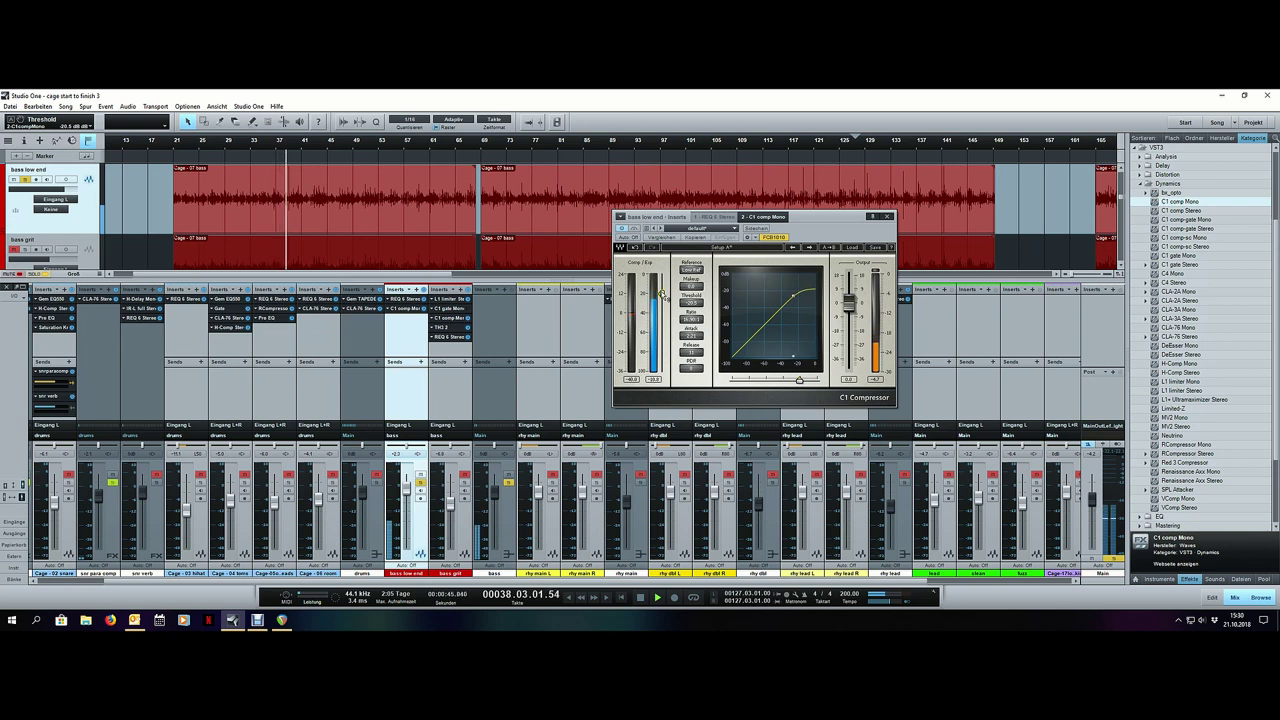
key(space)
drag(449, 319, 412, 331)
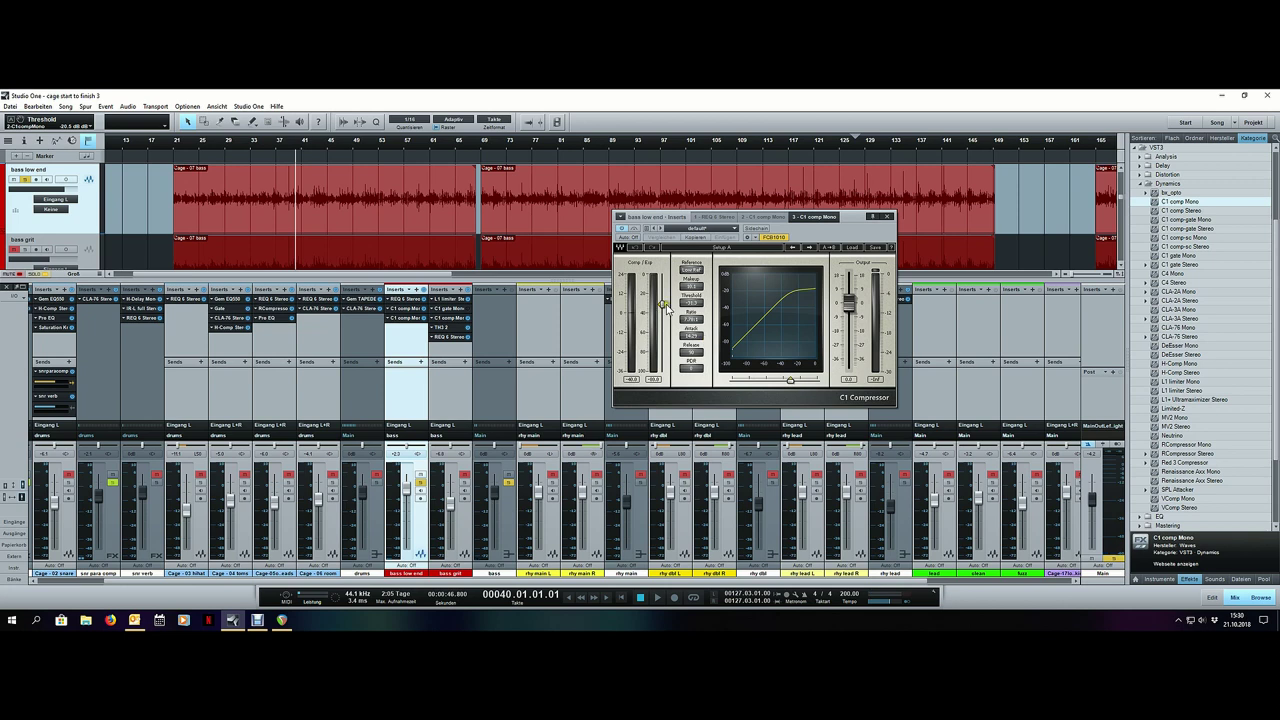
Step: During playback, set the copied C1 compressor's threshold to about -39 dB and adjust its ratio and attack
key(space)
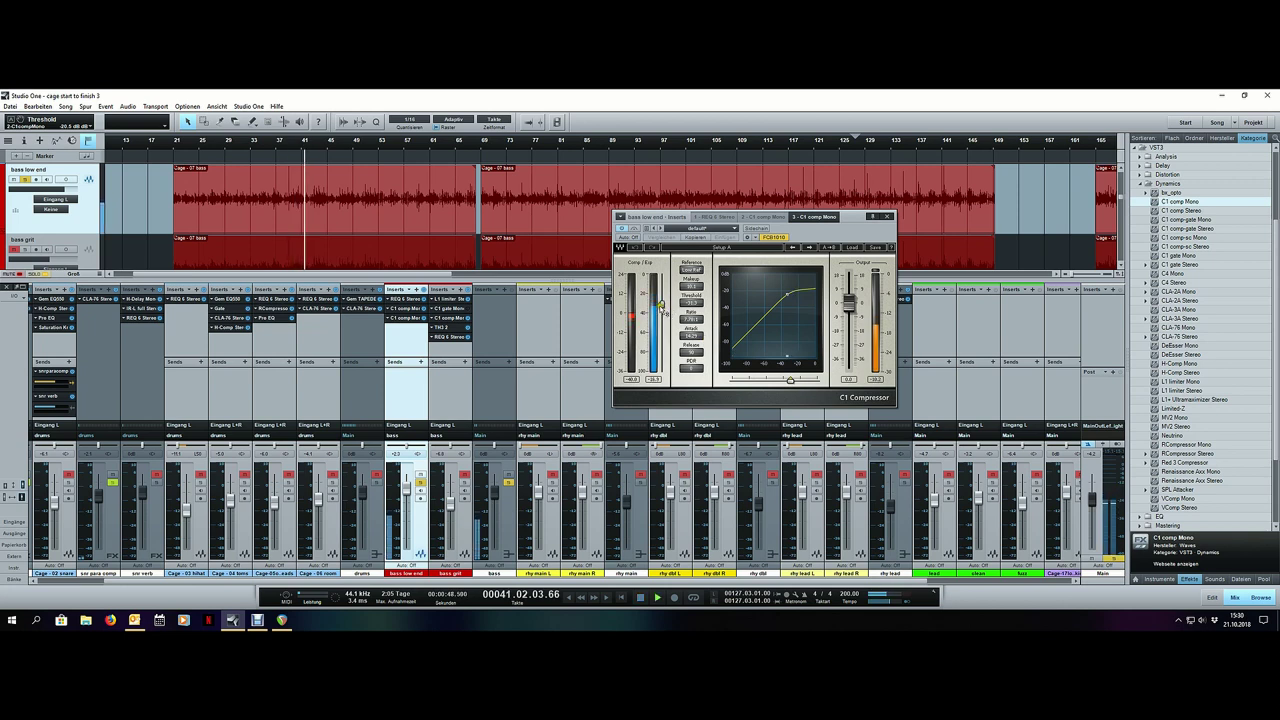
drag(661, 305, 662, 318)
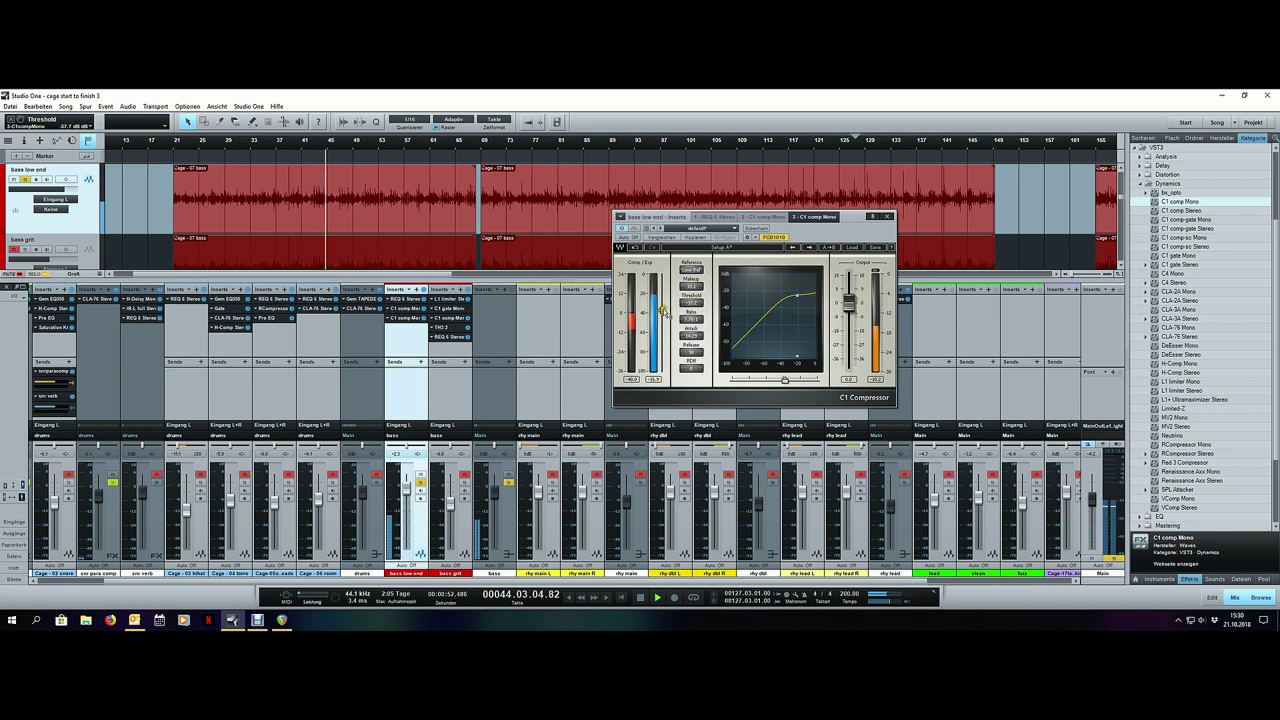
click(555, 150)
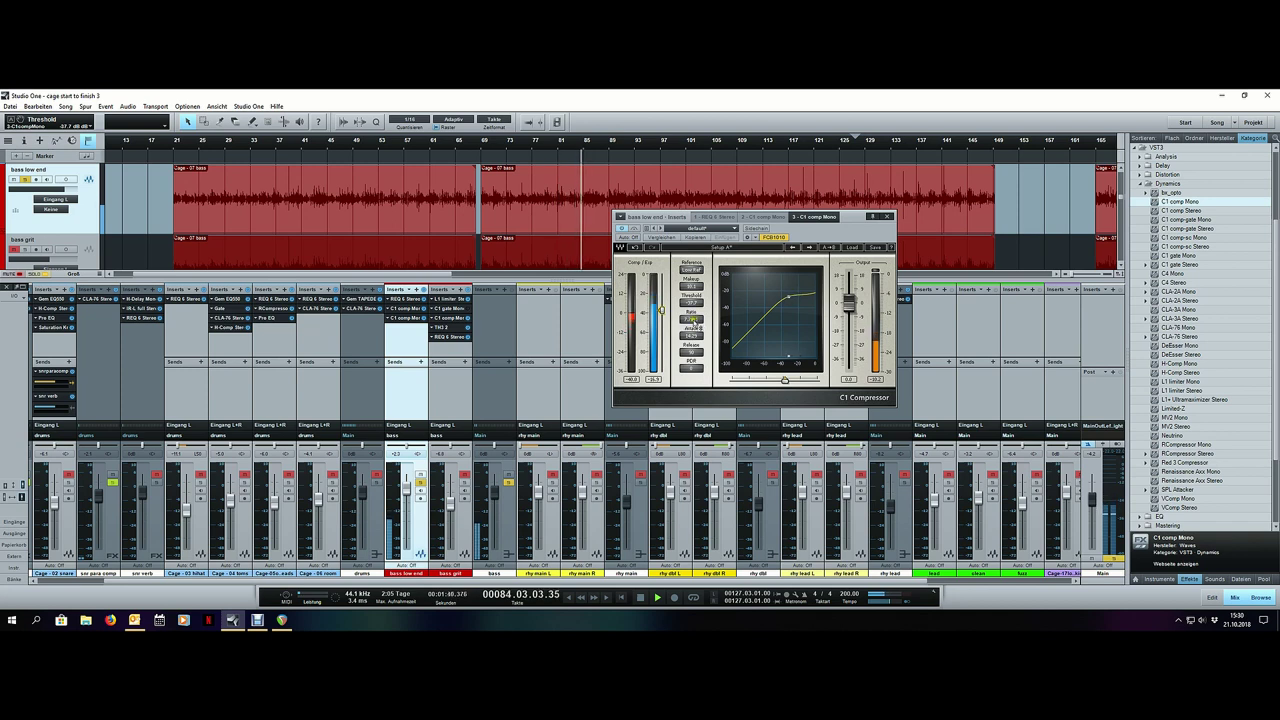
drag(694, 321, 694, 353)
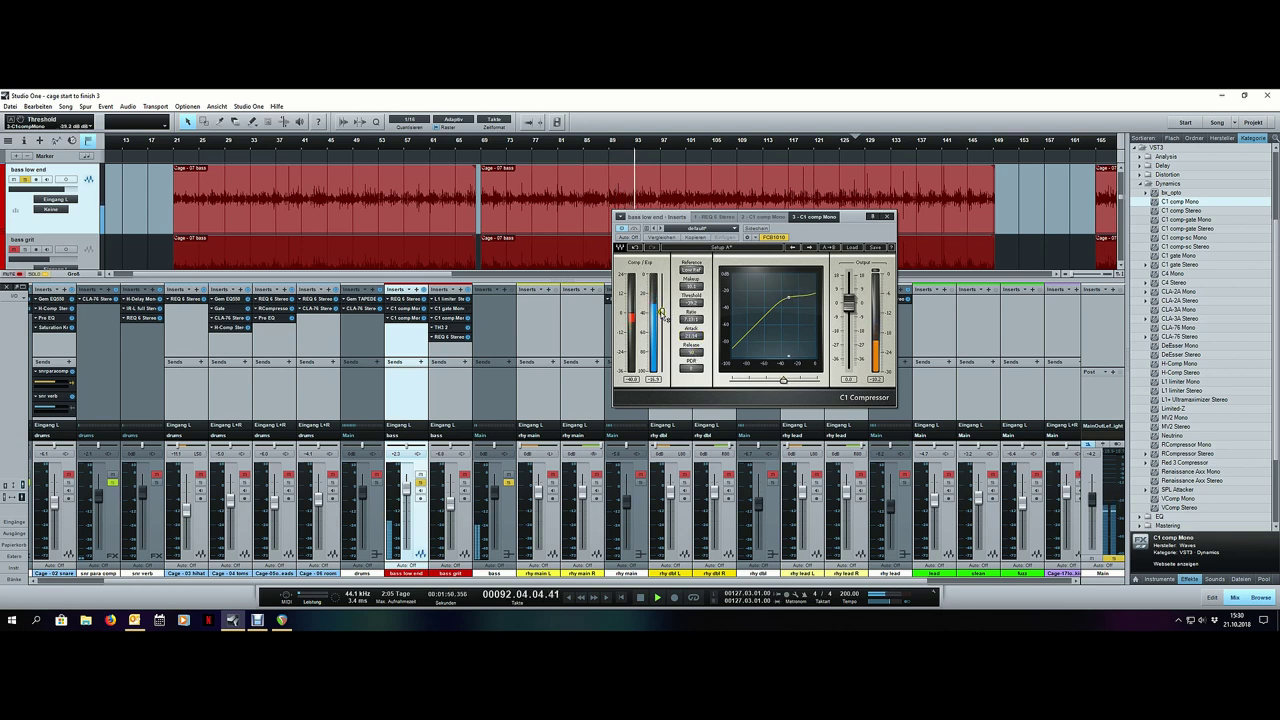
Step: Unsolo the bass channels, play the full mix briefly and close the compressor window
scroll(689, 141, up, 3)
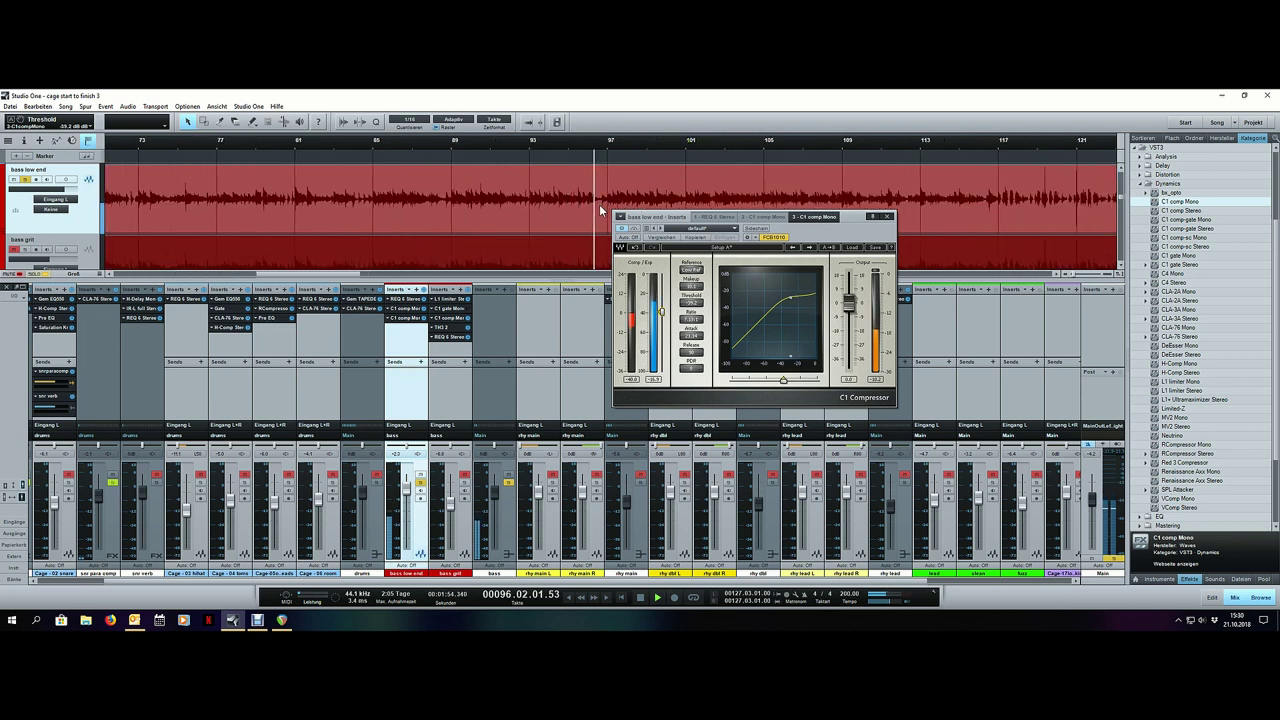
key(space)
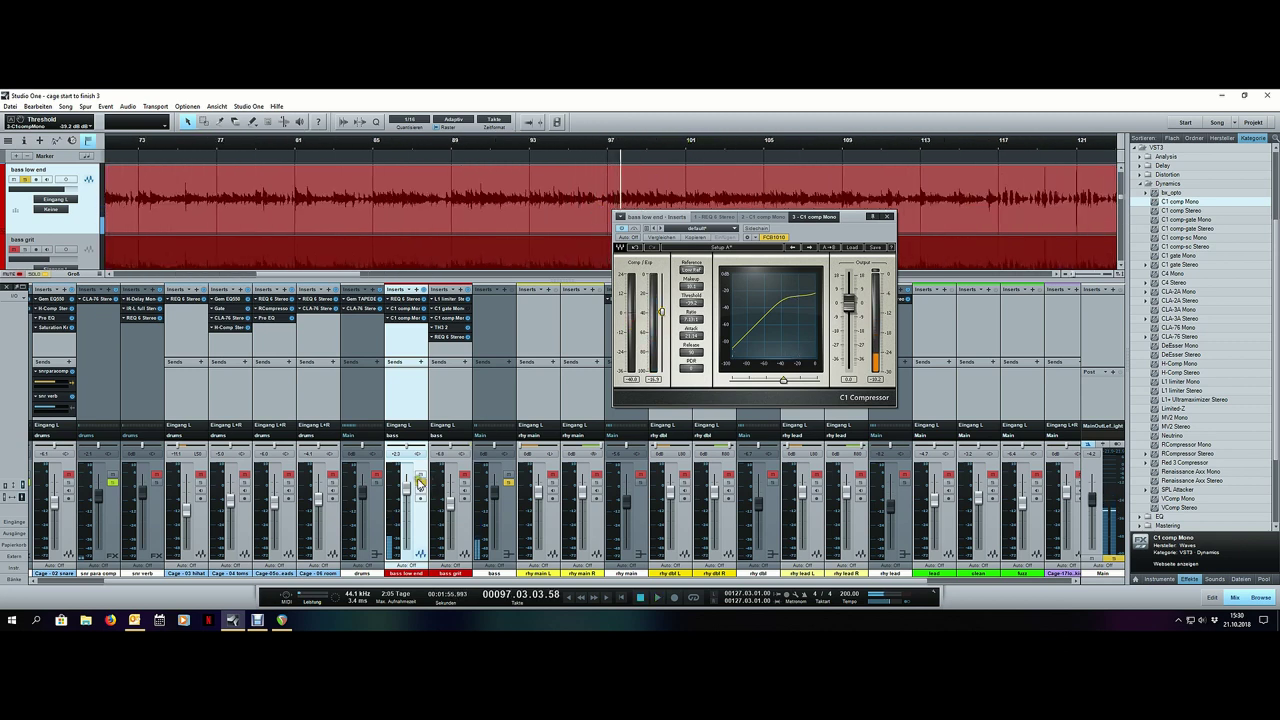
key(space)
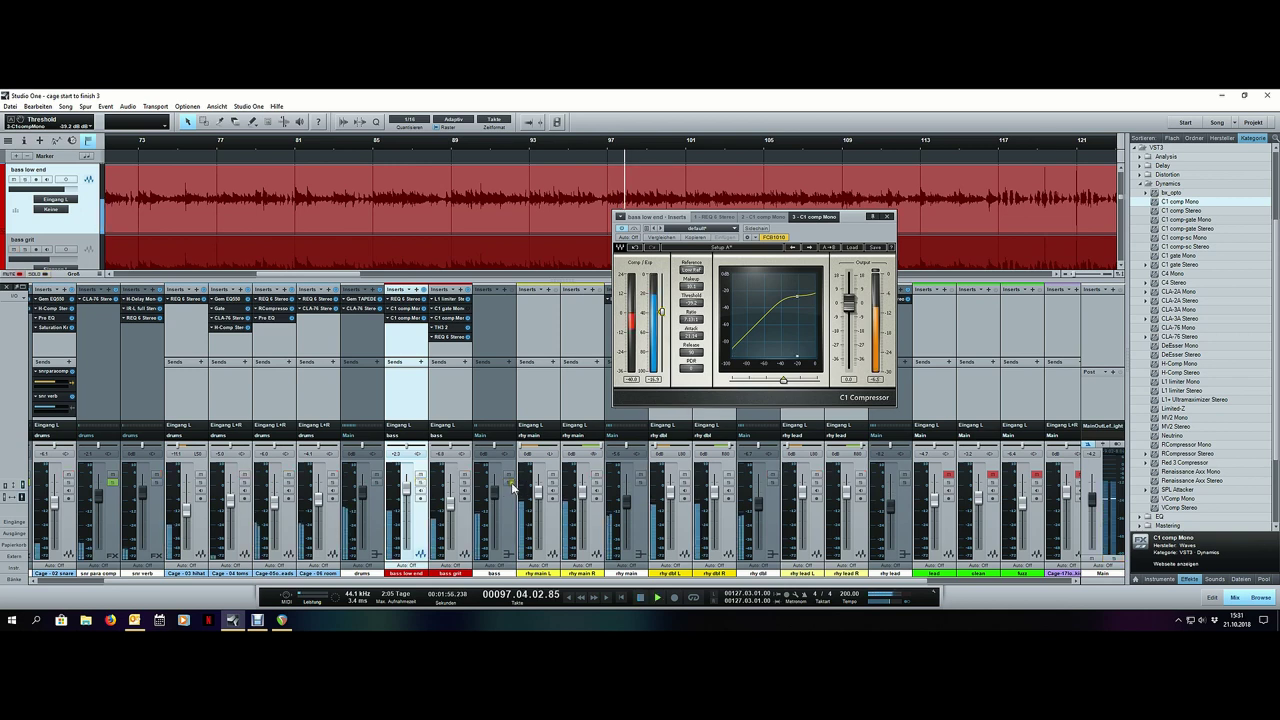
drag(578, 142, 582, 131)
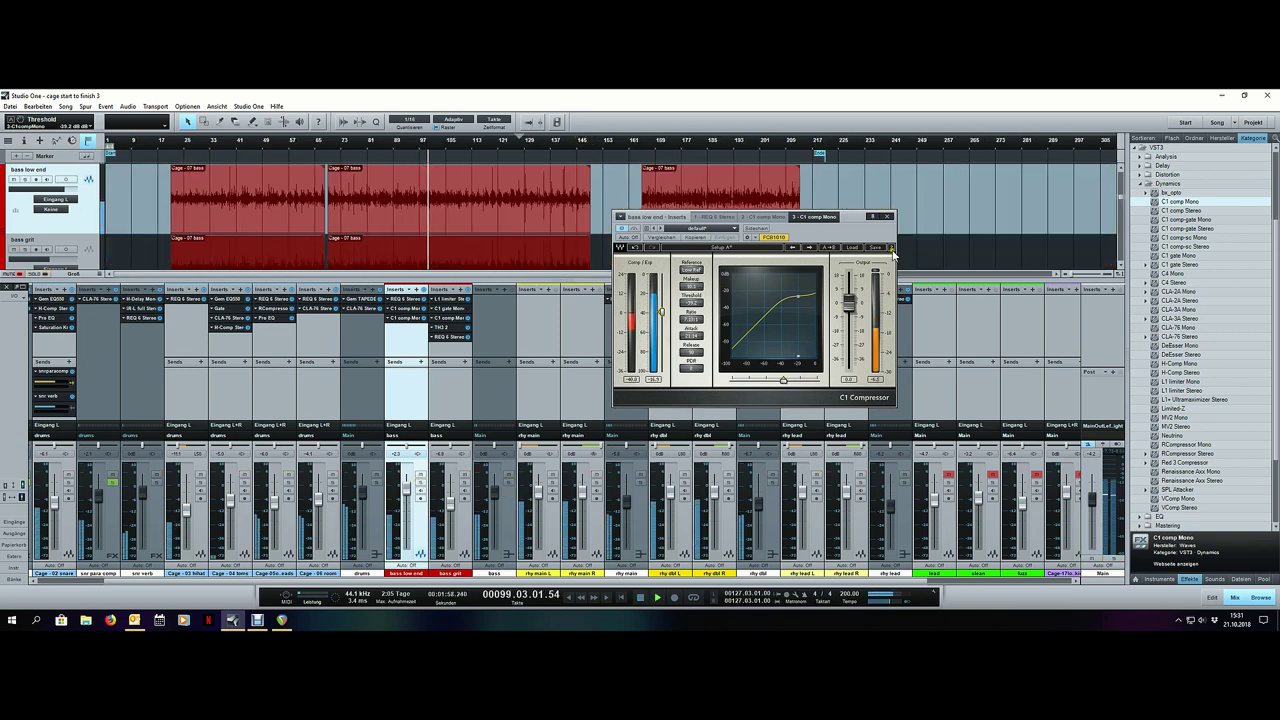
click(889, 218)
key(space)
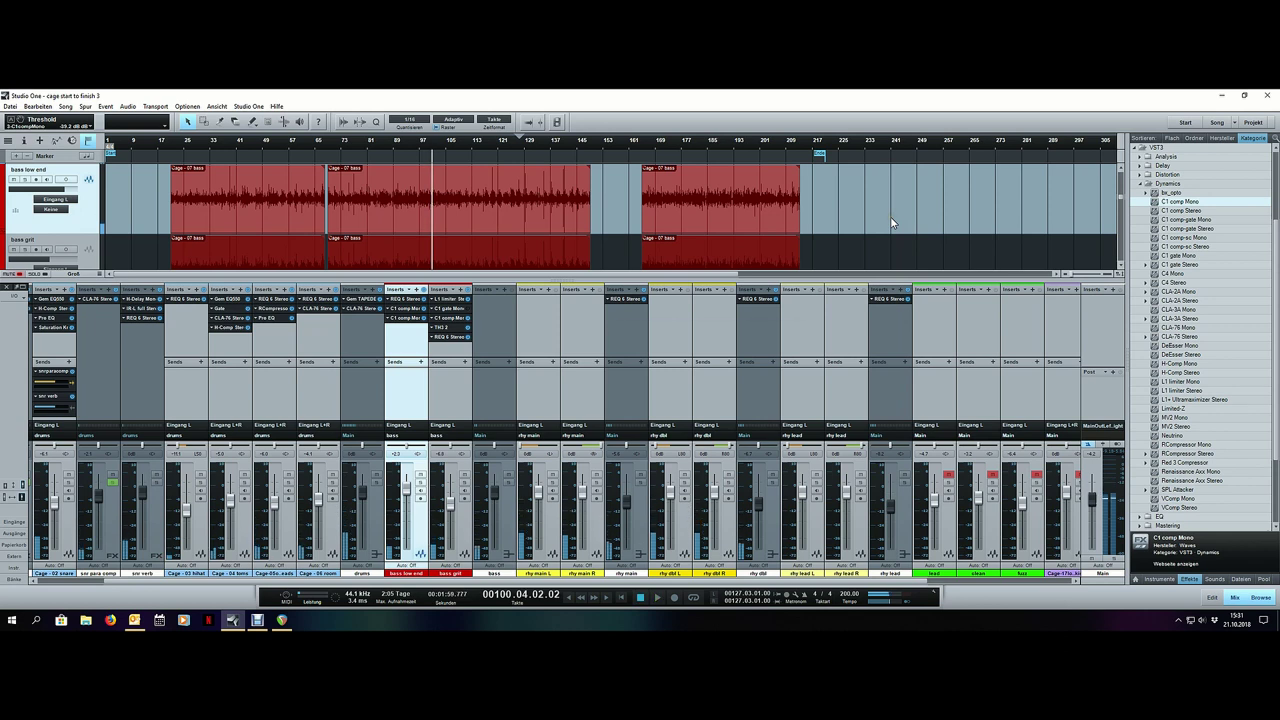
Step: Insert a REQ 6 Stereo equalizer on the bass bus from the VST3 EQ effects
click(508, 512)
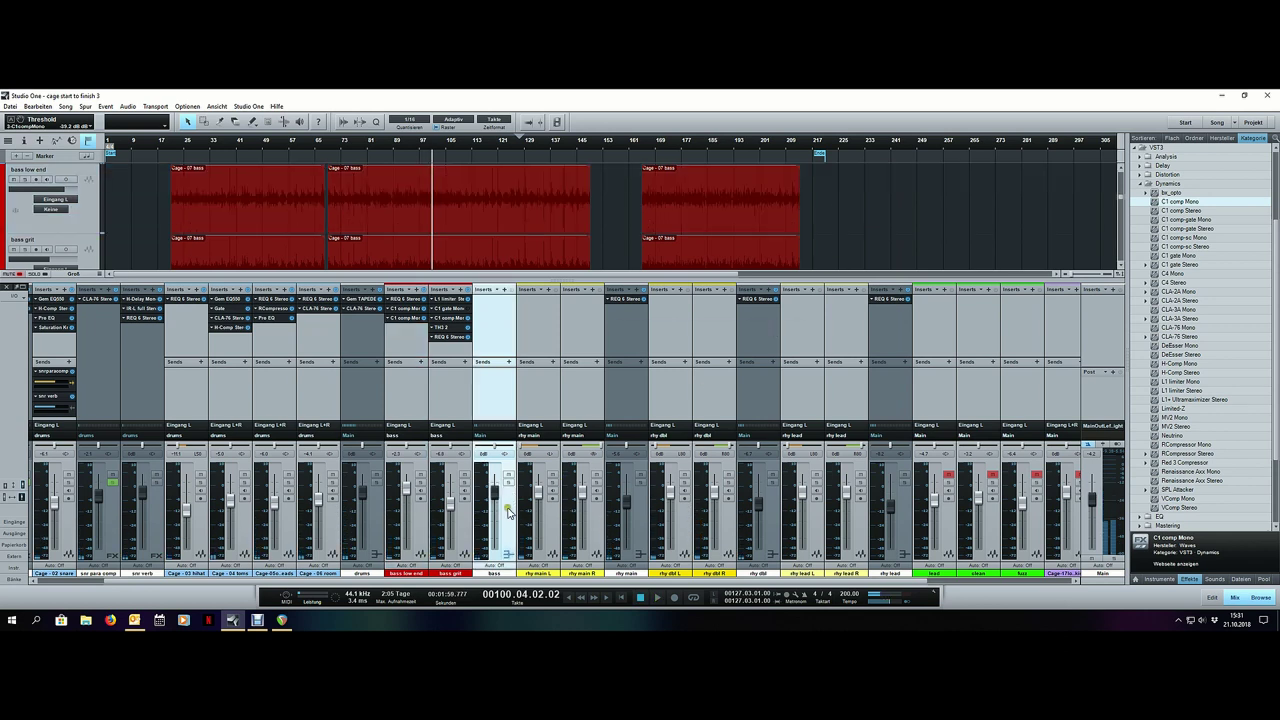
double_click(1168, 184)
double_click(1167, 300)
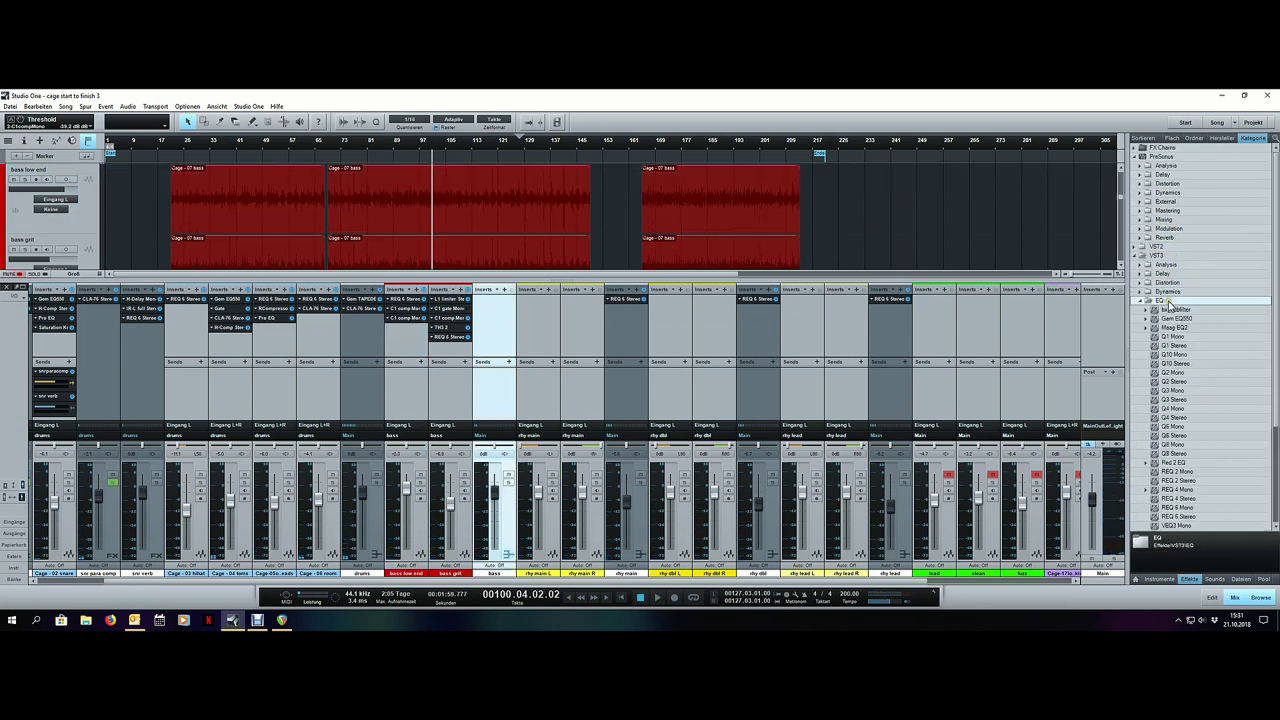
scroll(1193, 401, down, 2)
drag(1190, 462, 497, 320)
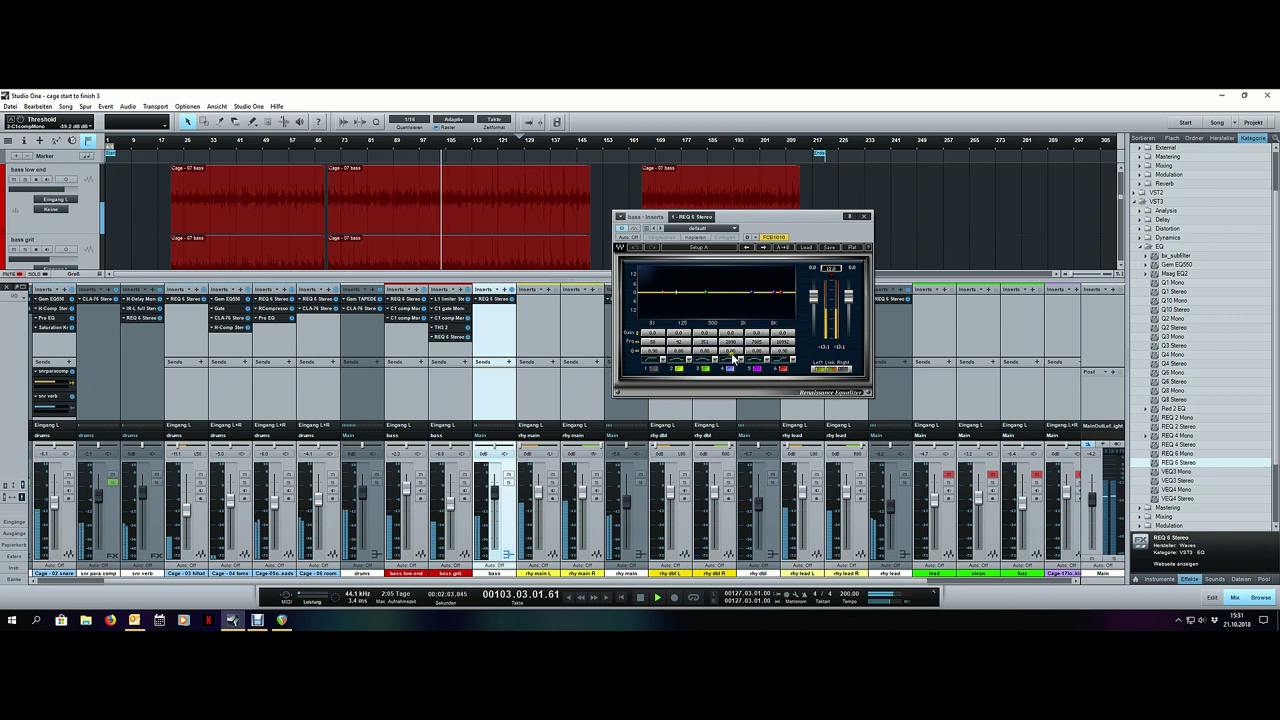
Step: Enable band 1 of the bass bus EQ as a high-pass, adjust its frequency and set its Q to 1.00
click(652, 369)
drag(657, 343, 663, 342)
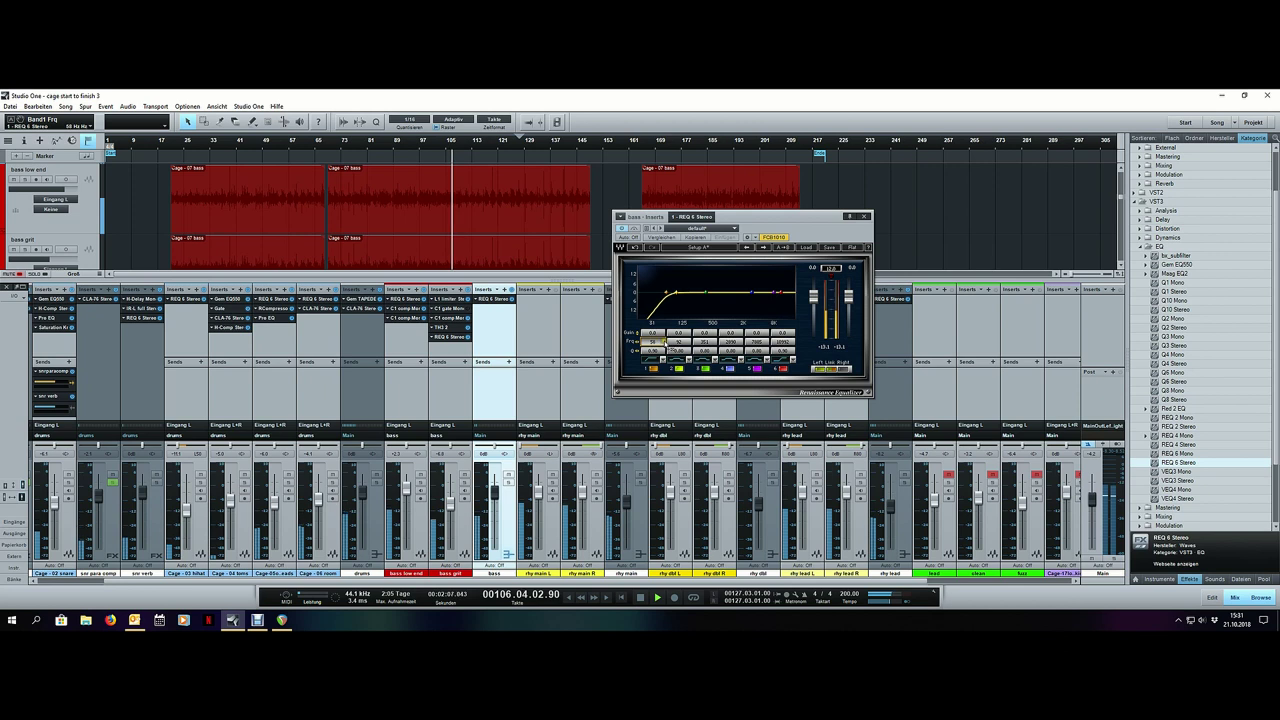
click(656, 351)
text(1)
key(Return)
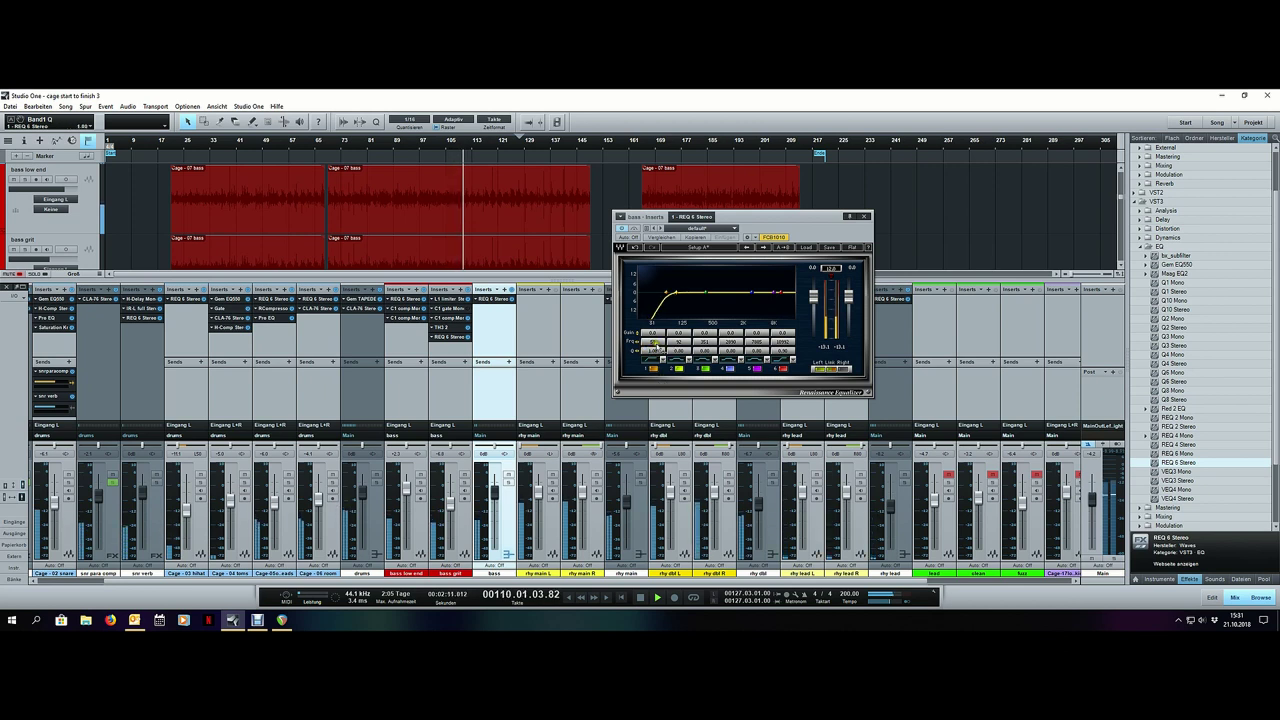
click(865, 216)
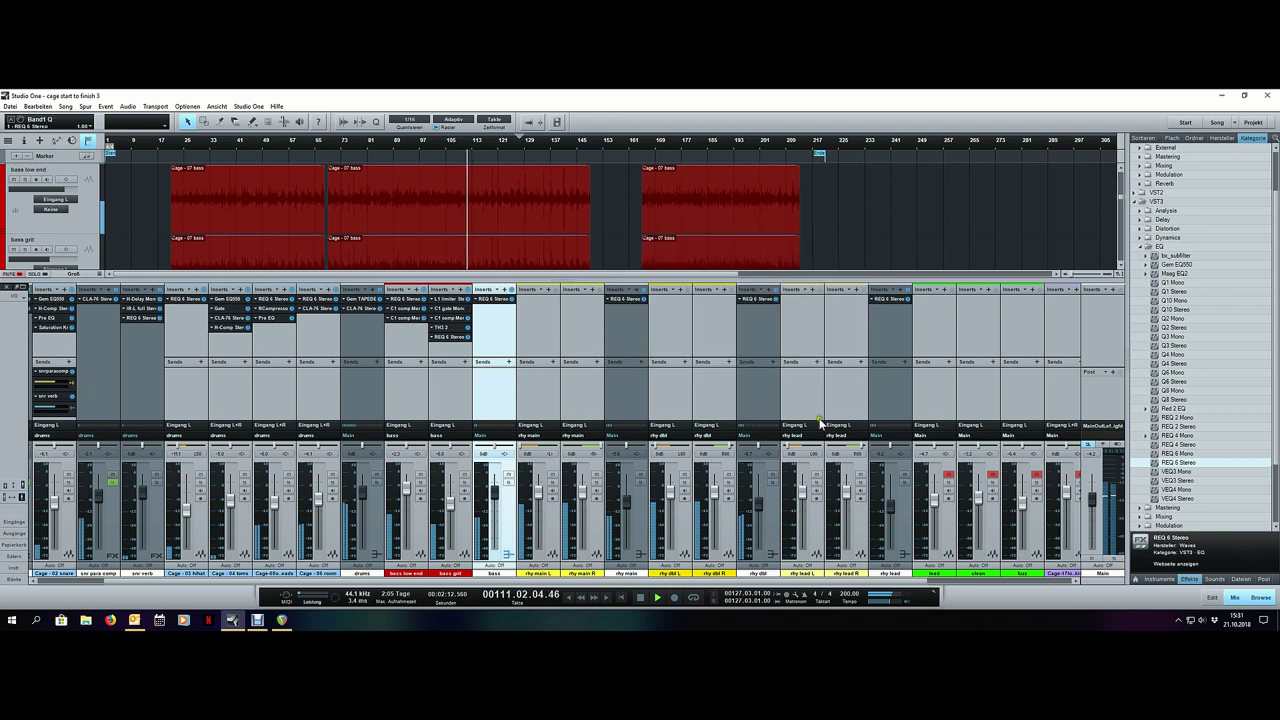
Step: Mute the rhy dbl bus and boost band 2 of the bass bus EQ by about 1.3 dB at about 105 Hz
click(772, 475)
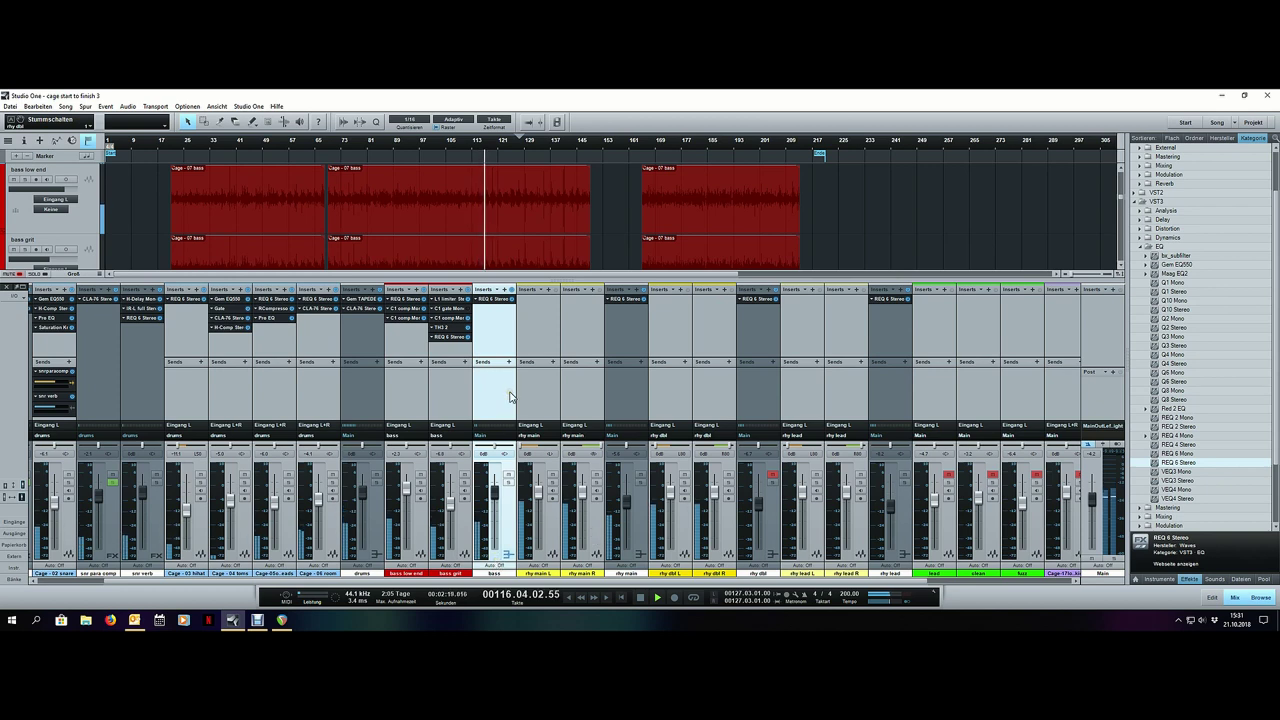
click(423, 517)
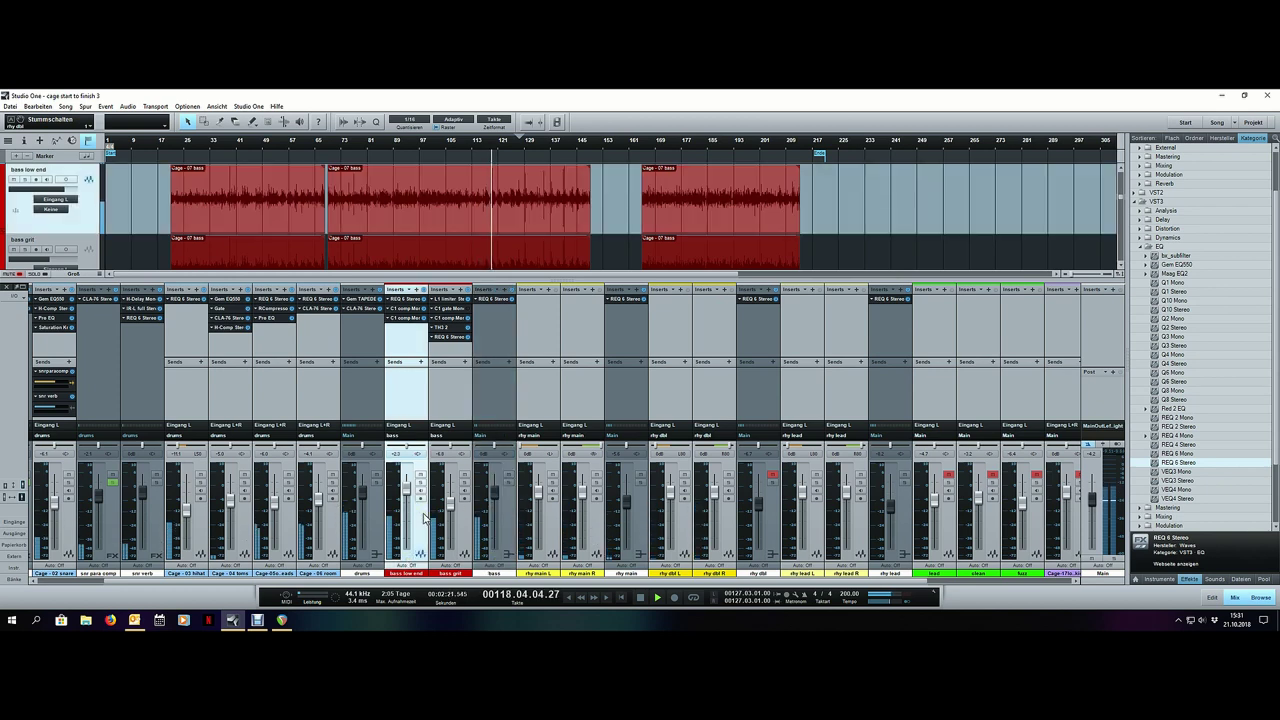
click(497, 513)
click(494, 298)
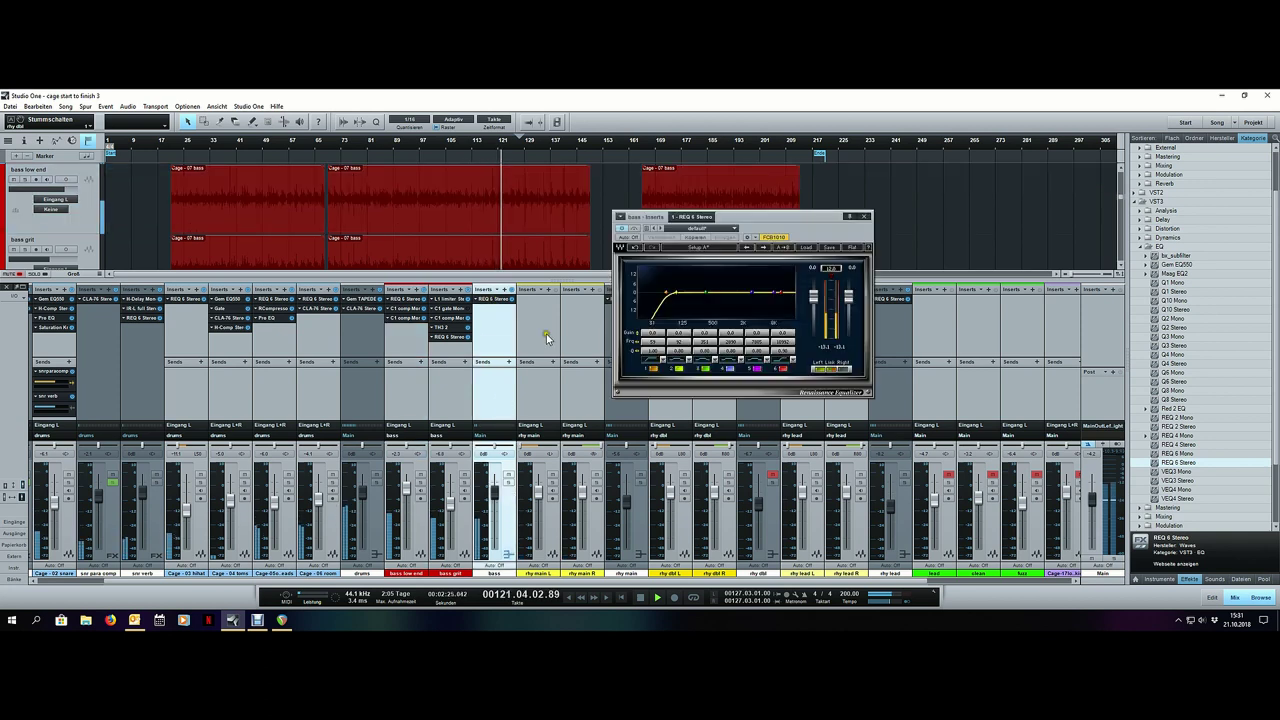
drag(678, 334, 679, 325)
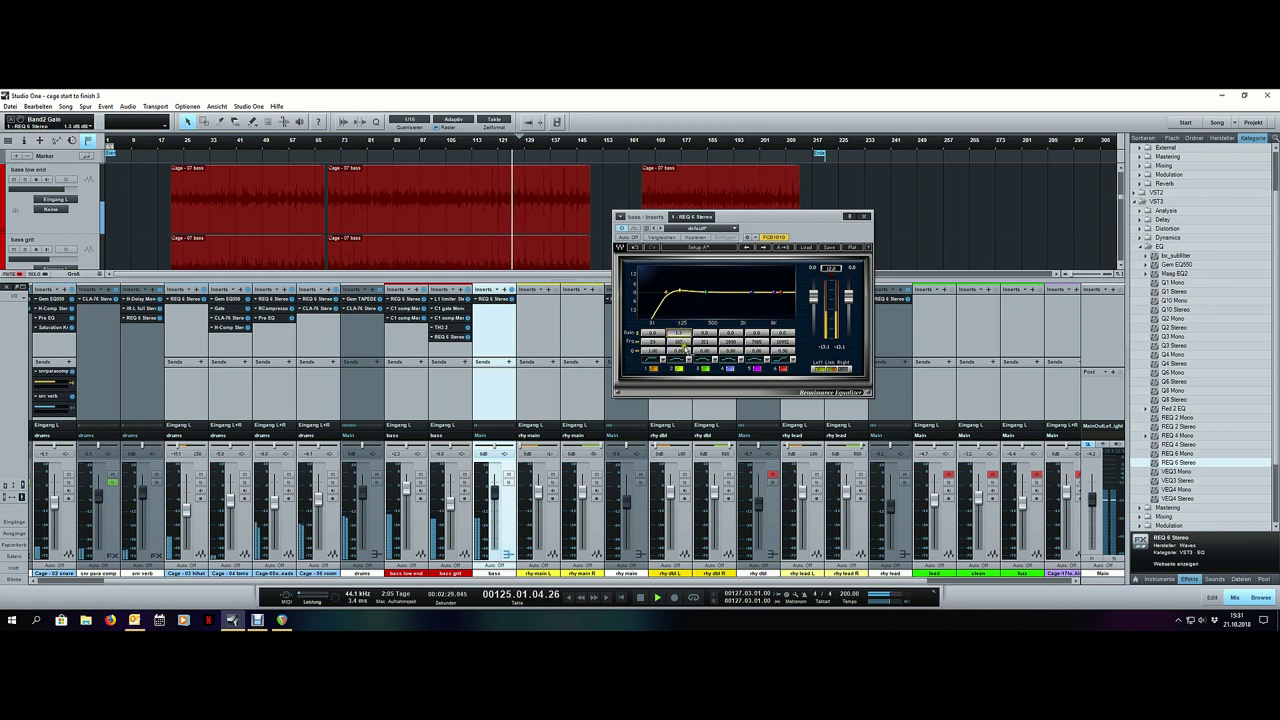
drag(683, 342, 681, 343)
scroll(682, 344, up, 1)
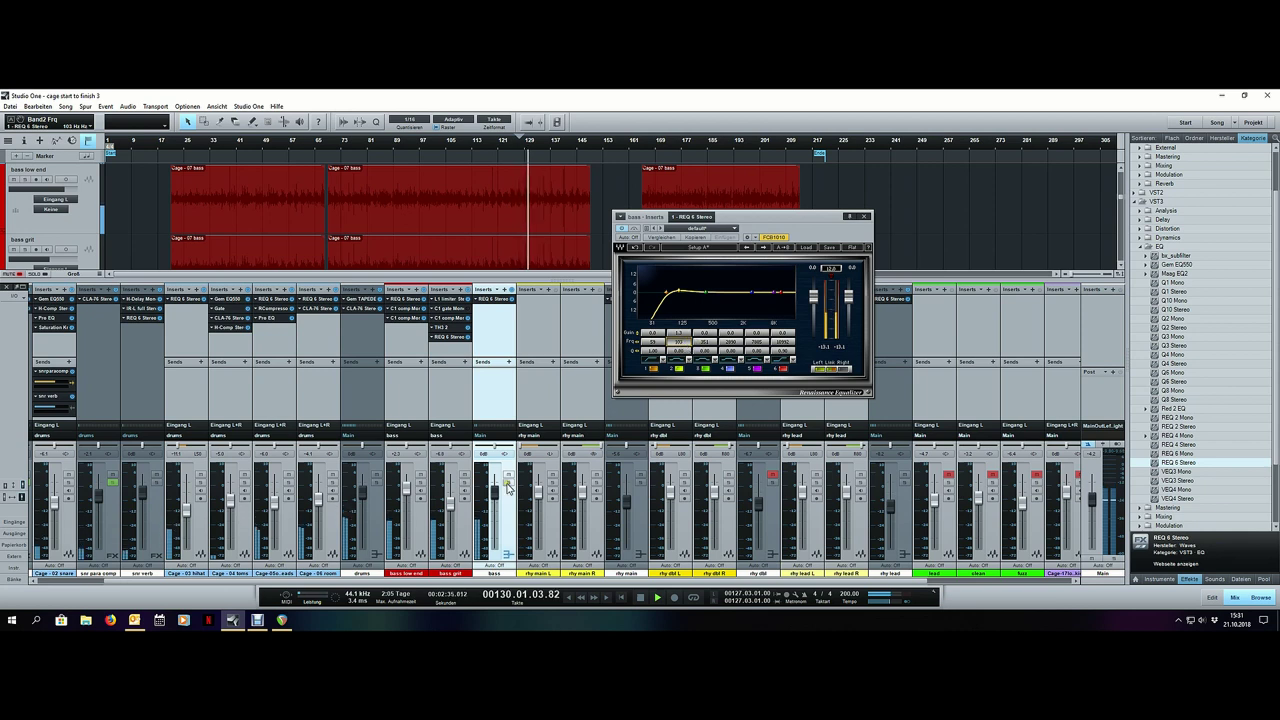
Step: Low-pass the bass bus with EQ band 6 at about 4 kHz and solo the bus from the second bass clip
scroll(782, 342, down, 4)
scroll(782, 342, down, 5)
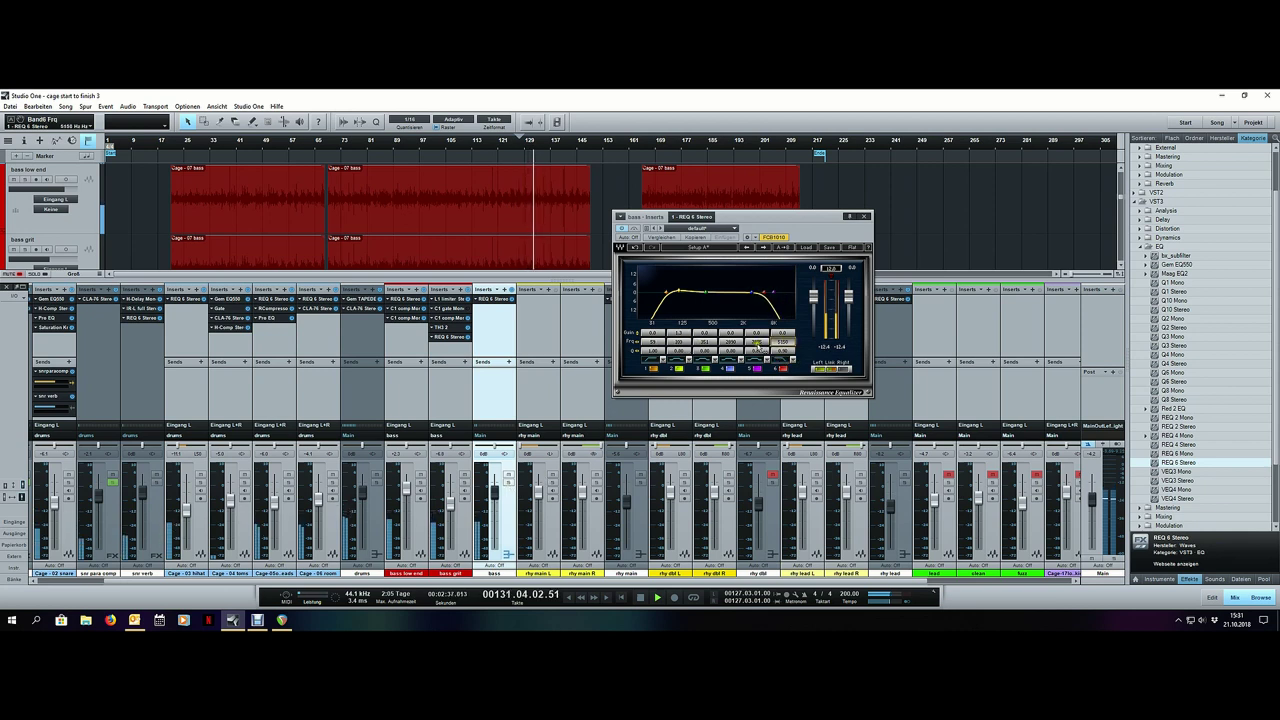
click(343, 148)
click(507, 484)
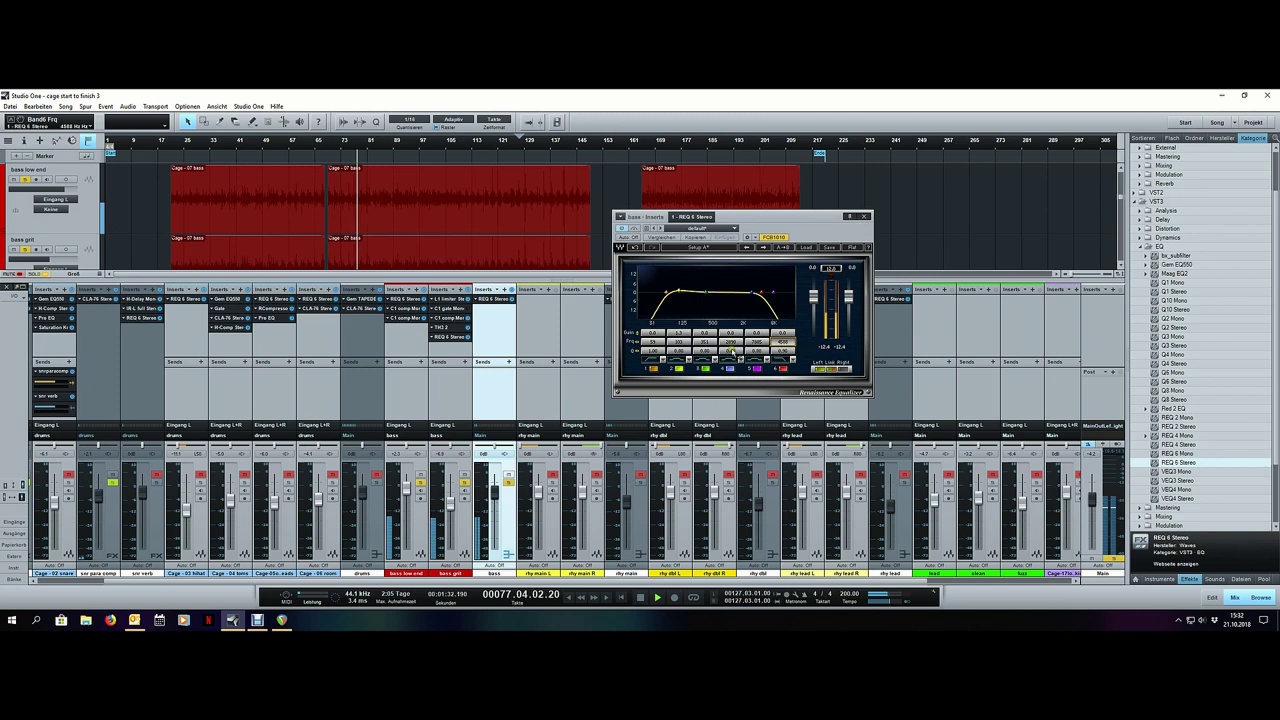
Step: Set EQ band 5 to about 4299 Hz and raise band 4 into a narrow boost of about 9 dB
scroll(705, 352, up, 5)
scroll(720, 341, up, 5)
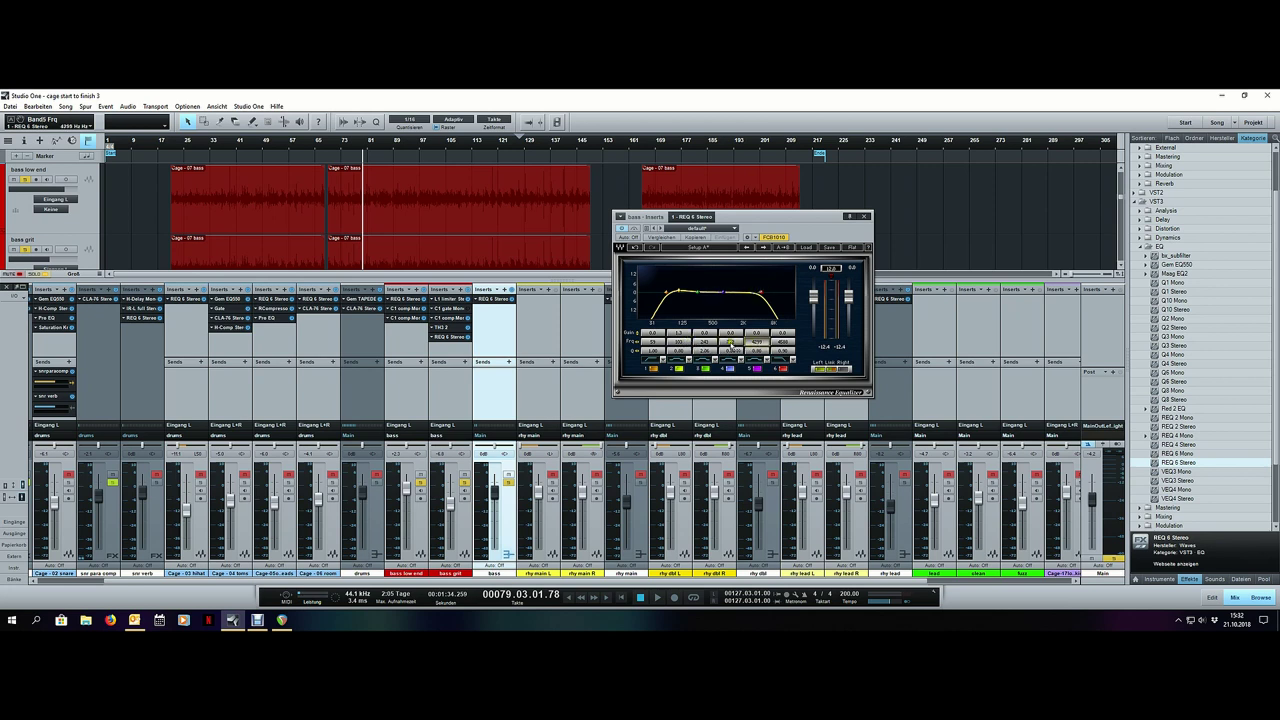
scroll(730, 350, up, 2)
scroll(732, 337, up, 5)
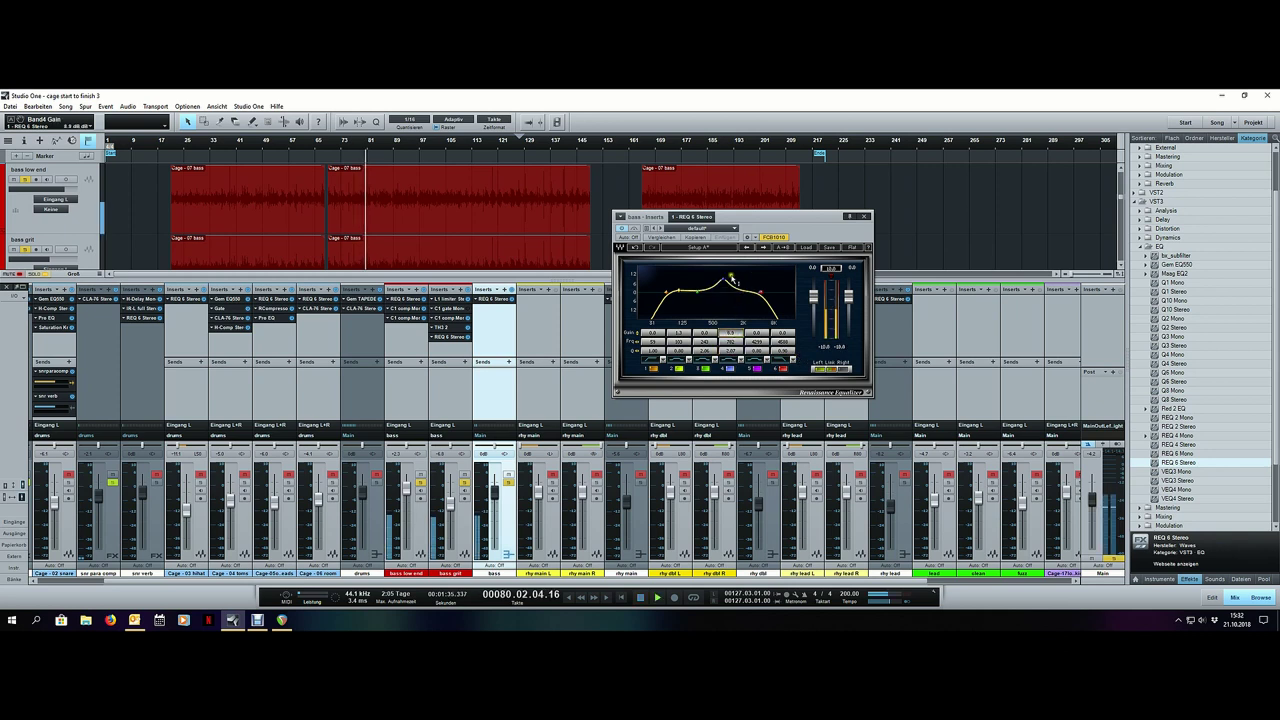
Step: Sweep band 4 through the low mids and turn it into a -7.0 dB cut at about 546 Hz with a Q of about 1.98
scroll(726, 344, down, 5)
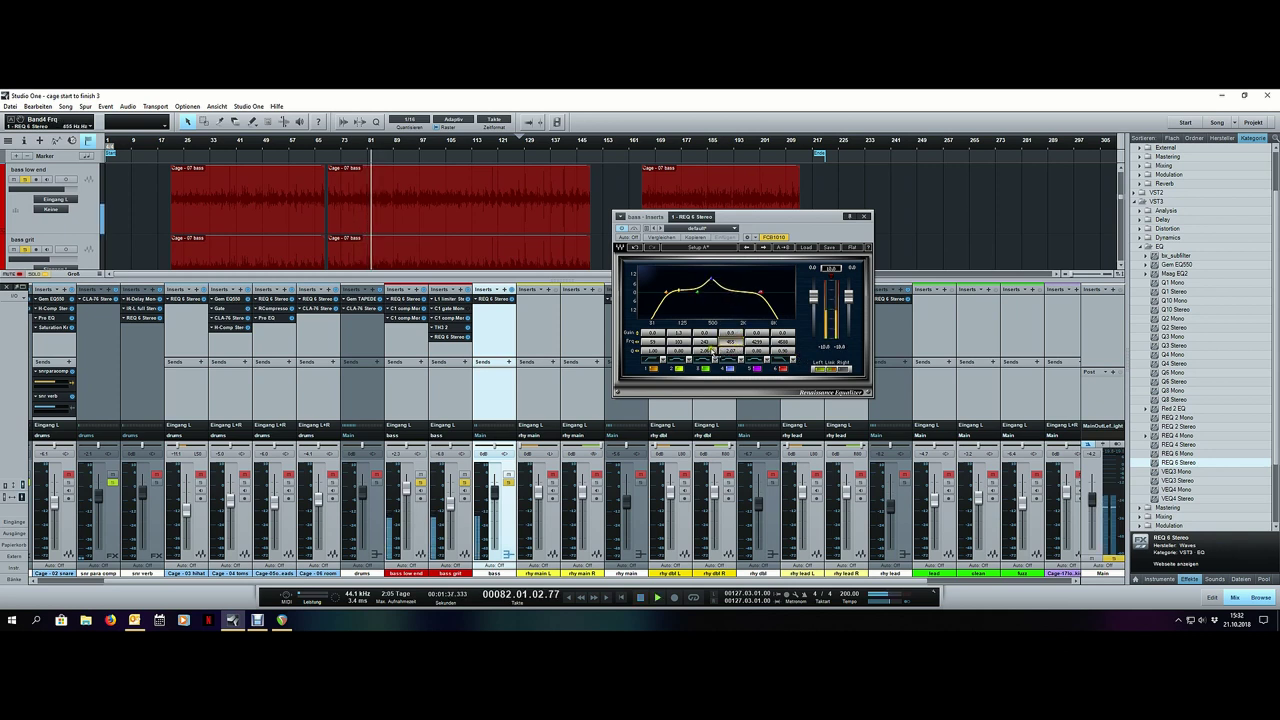
drag(720, 350, 728, 406)
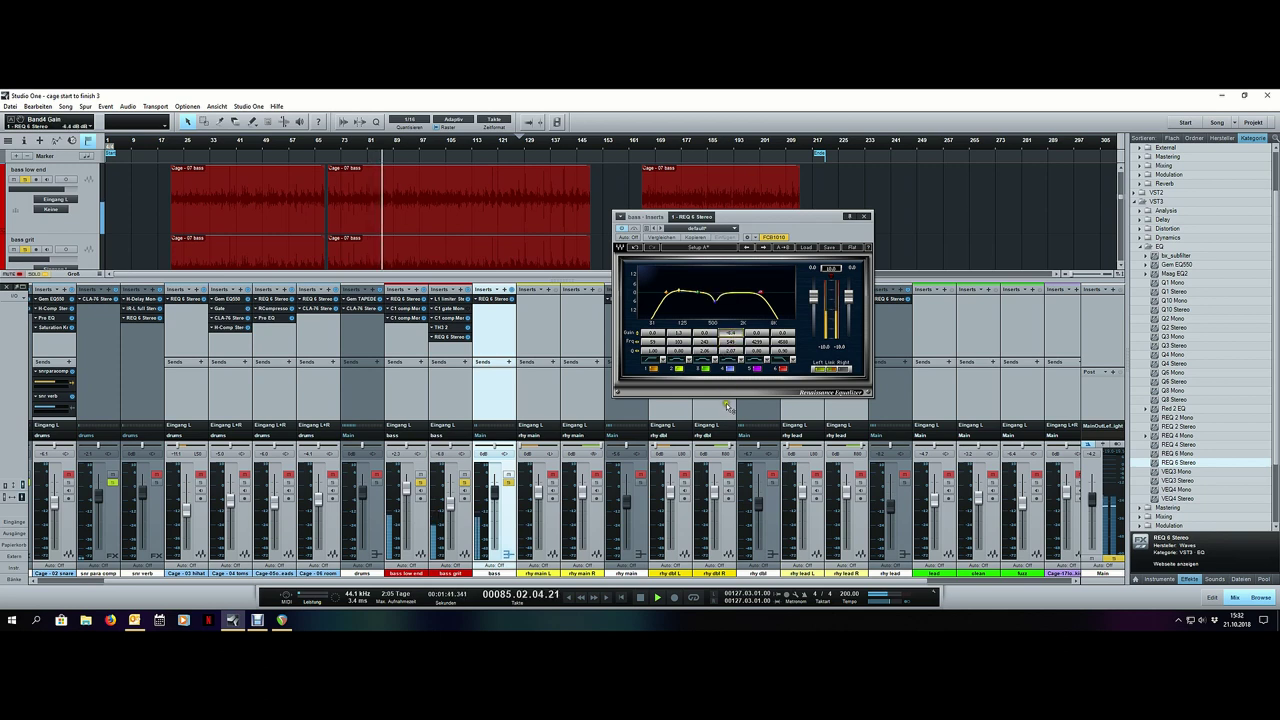
drag(728, 350, 727, 354)
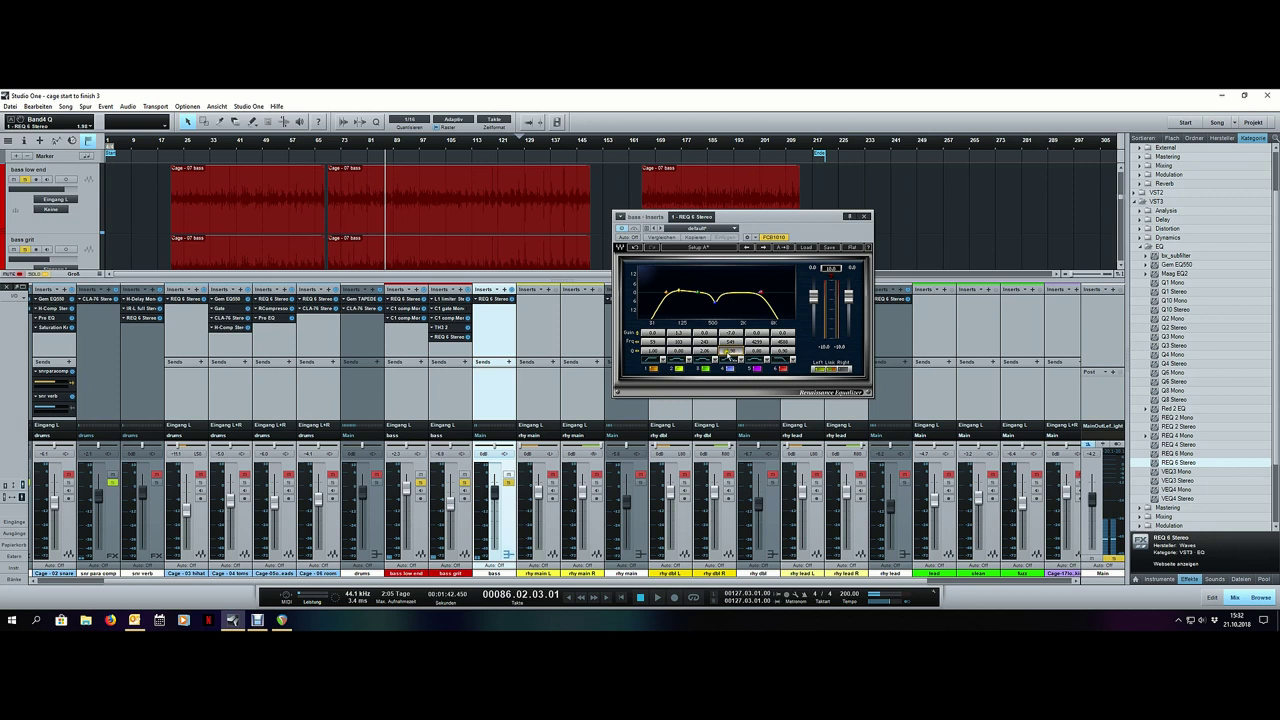
Step: Replay from bar 71, compare the bass with and without band 4, and boost the band again to check its frequency
click(335, 149)
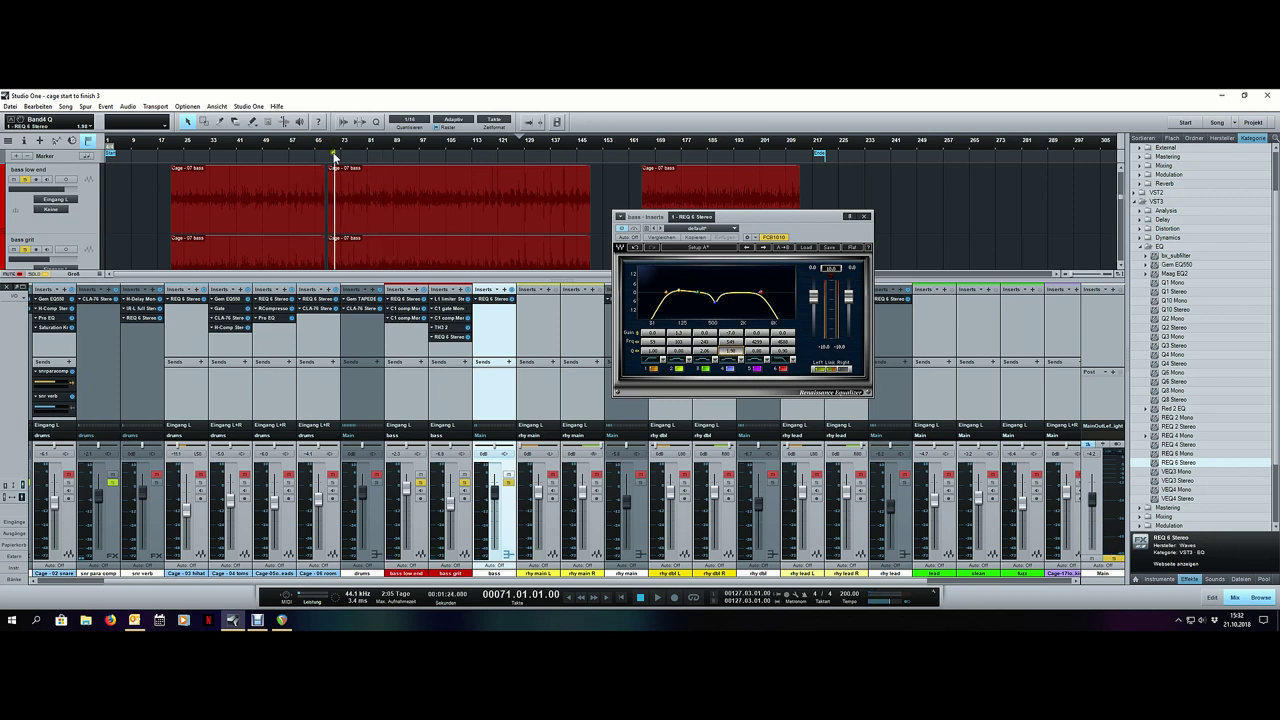
key(space)
click(730, 369)
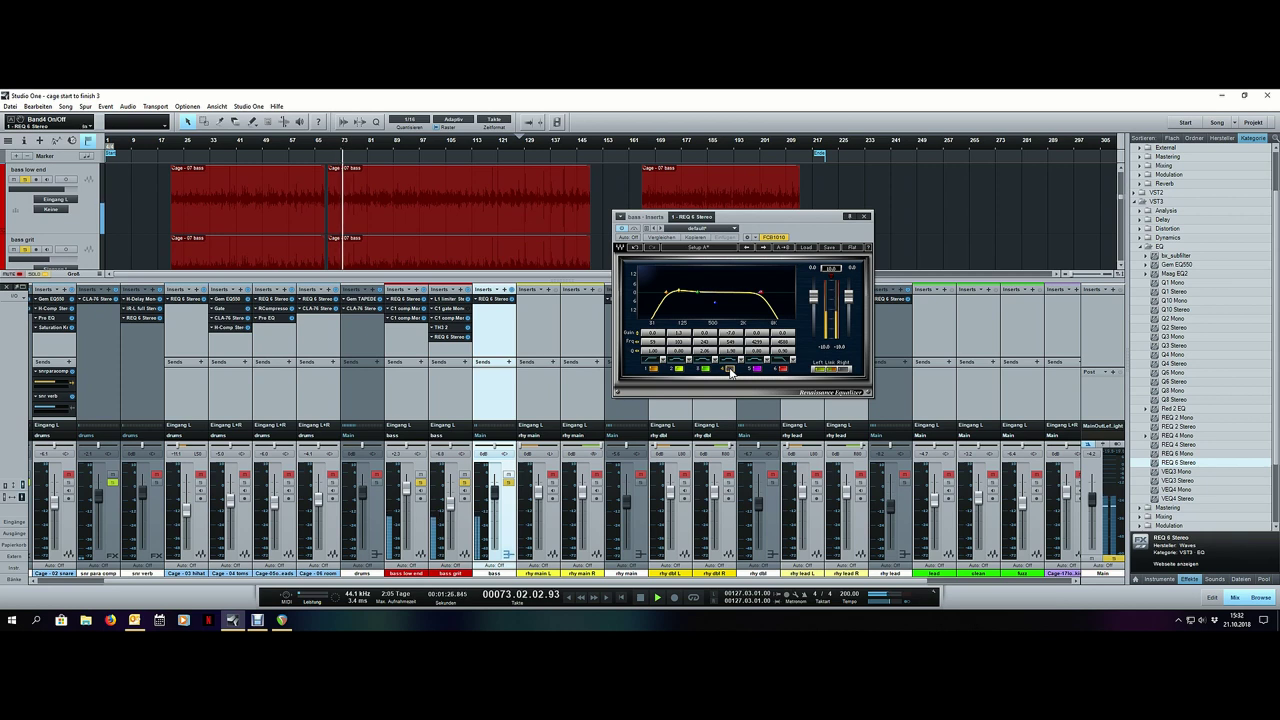
drag(729, 342, 737, 277)
click(729, 369)
click(729, 369)
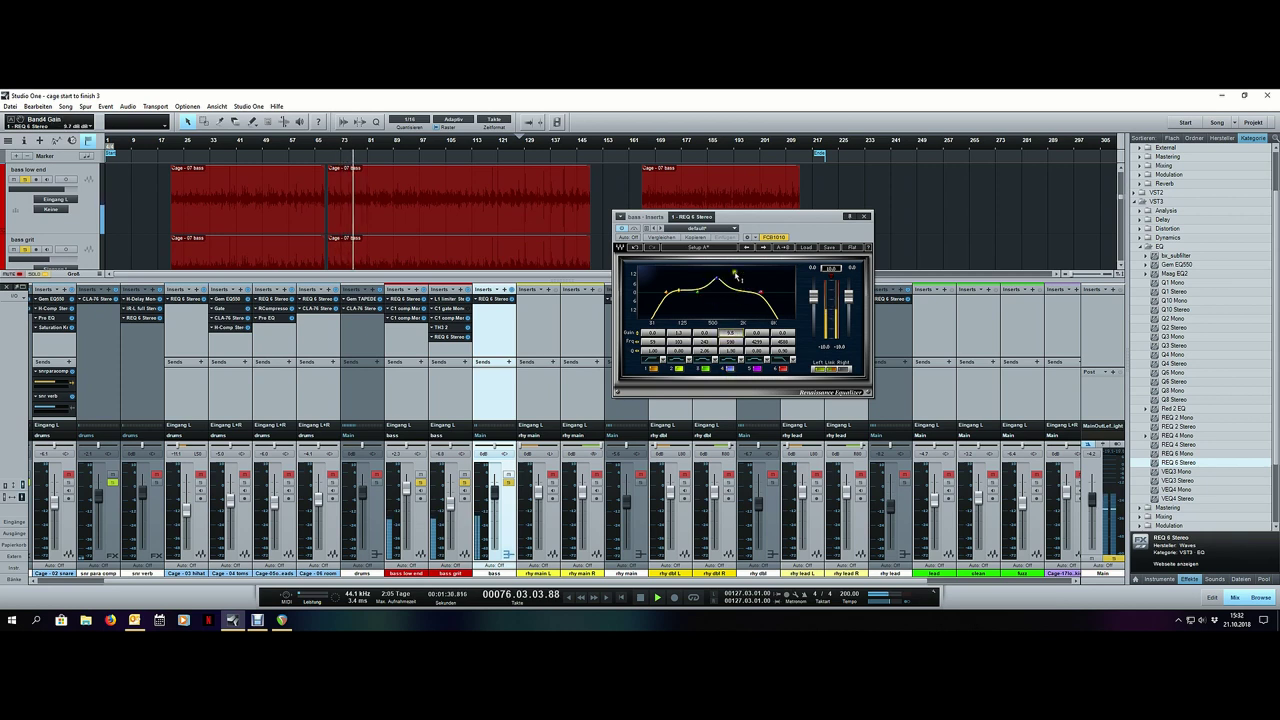
Step: Cut band 4 by 7.0 dB, unsolo the bass bus to hear the full mix and close the EQ
drag(737, 344, 736, 429)
click(736, 359)
click(734, 360)
drag(729, 350, 734, 323)
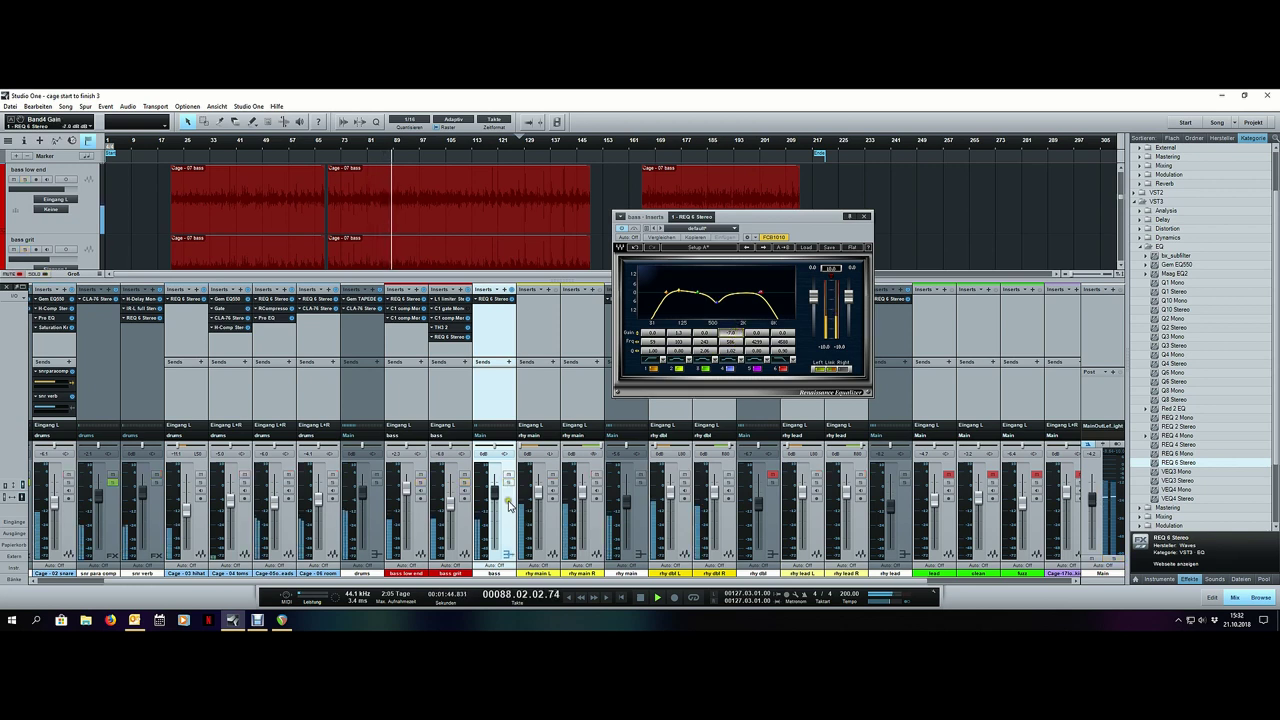
click(864, 216)
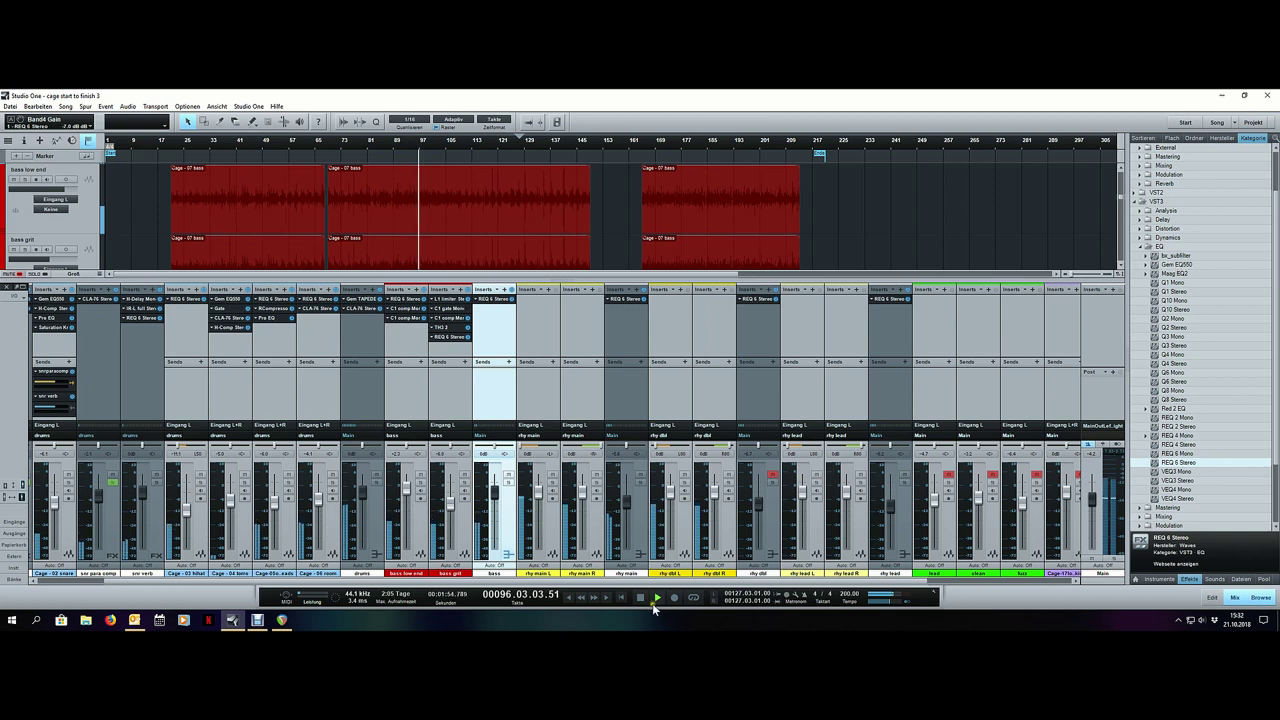
drag(688, 582, 494, 582)
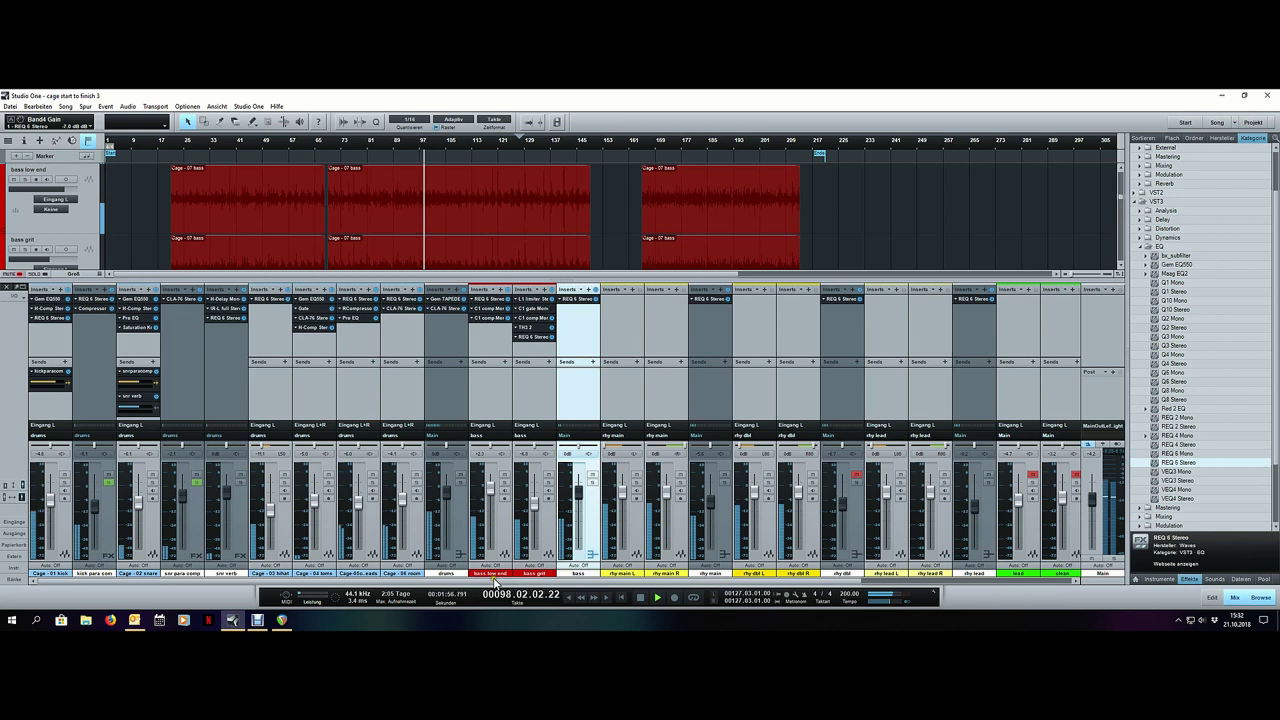
Step: Play the full mix from the start of the bass clips at bar 22 to judge how the bass sits
key(space)
click(175, 146)
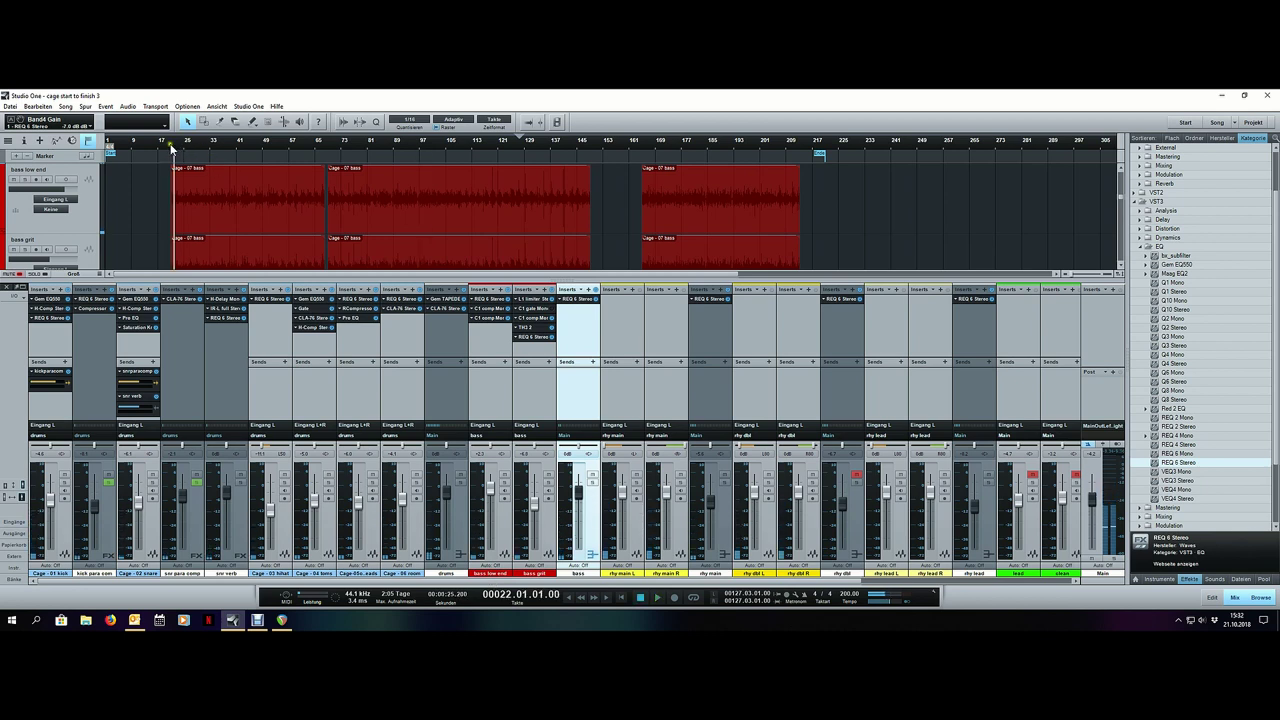
scroll(172, 148, up, 4)
key(e)
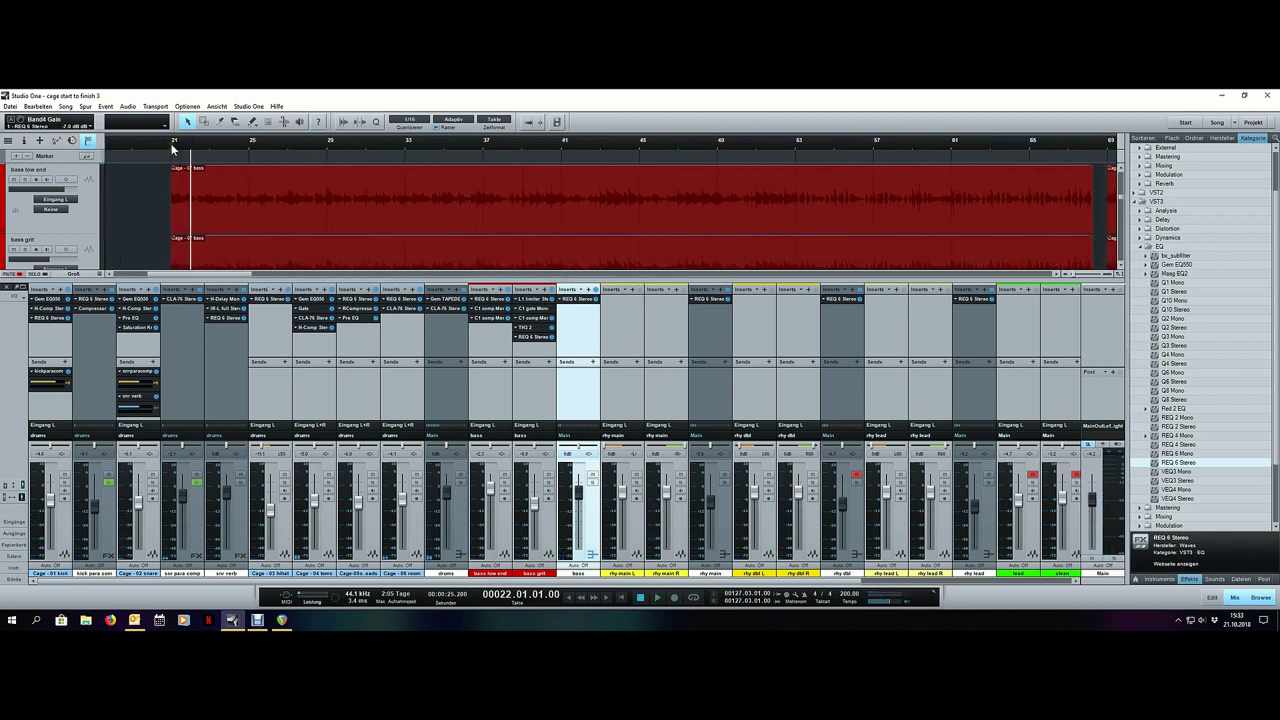
key(space)
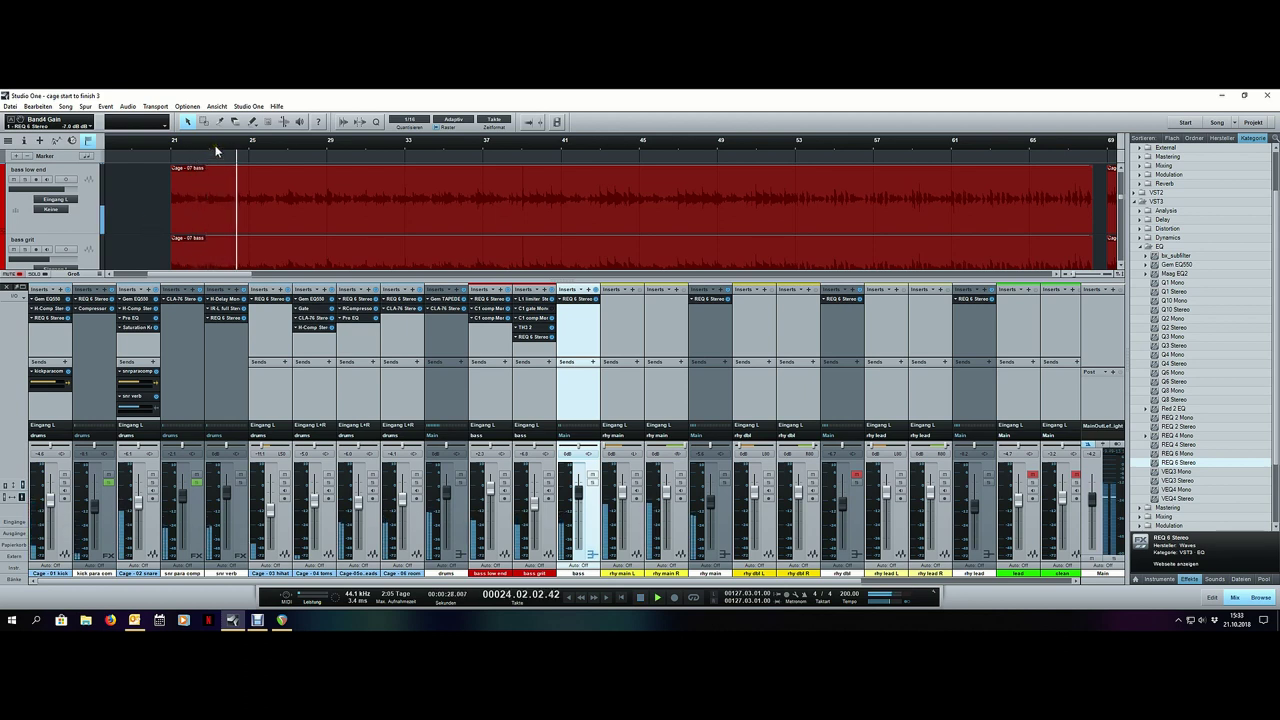
scroll(215, 150, down, 1)
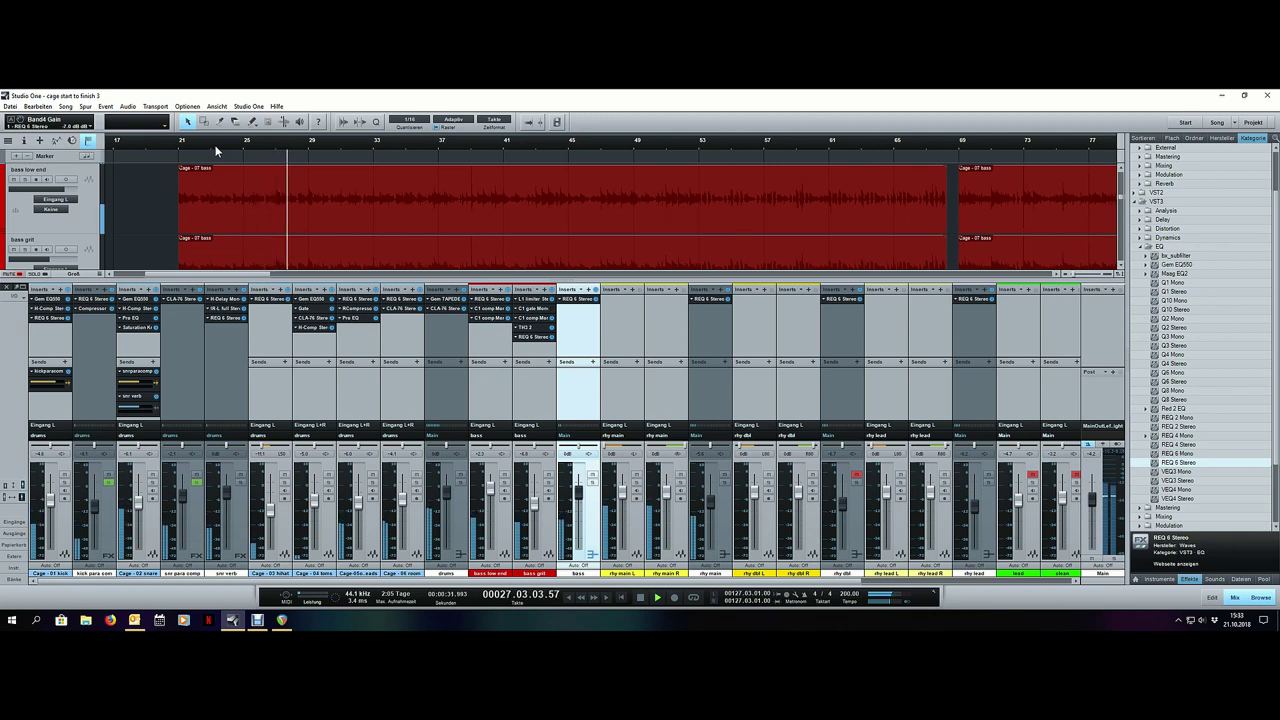
key(space)
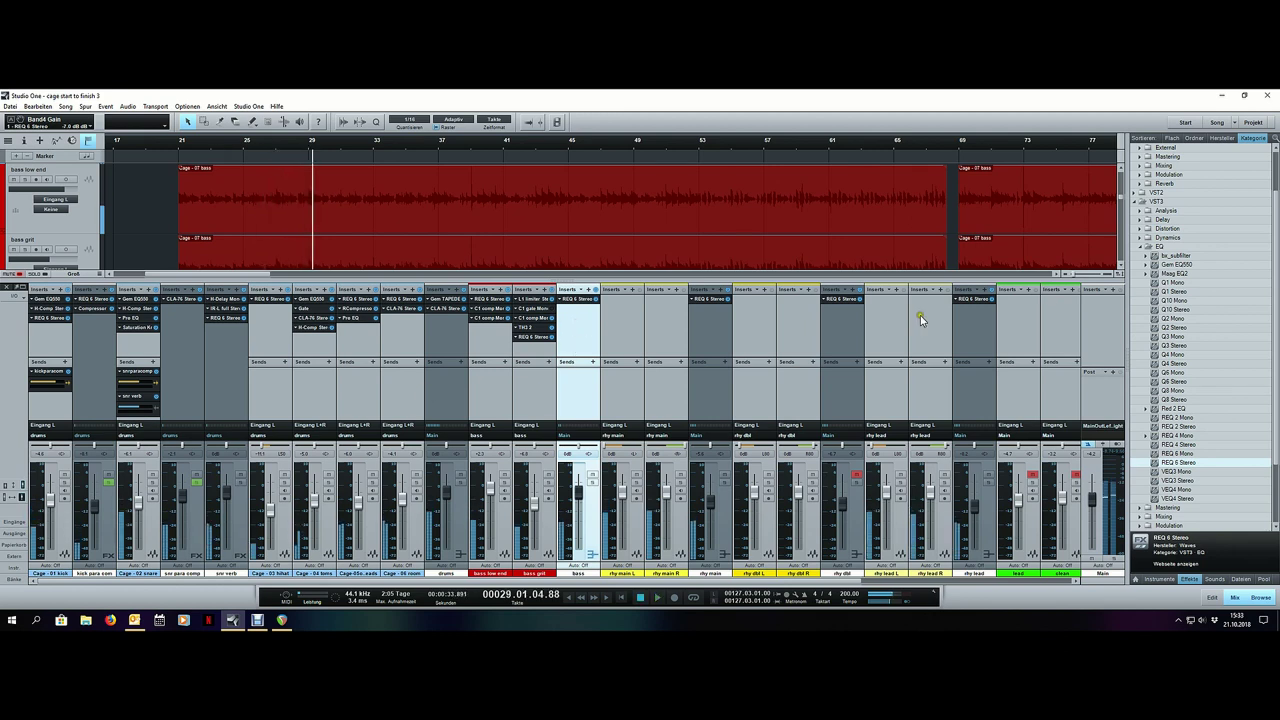
Step: Insert the VST2 mastering plug-in TDR Nova after the REQ 6 on the bass bus and play the soloed bass
double_click(1178, 248)
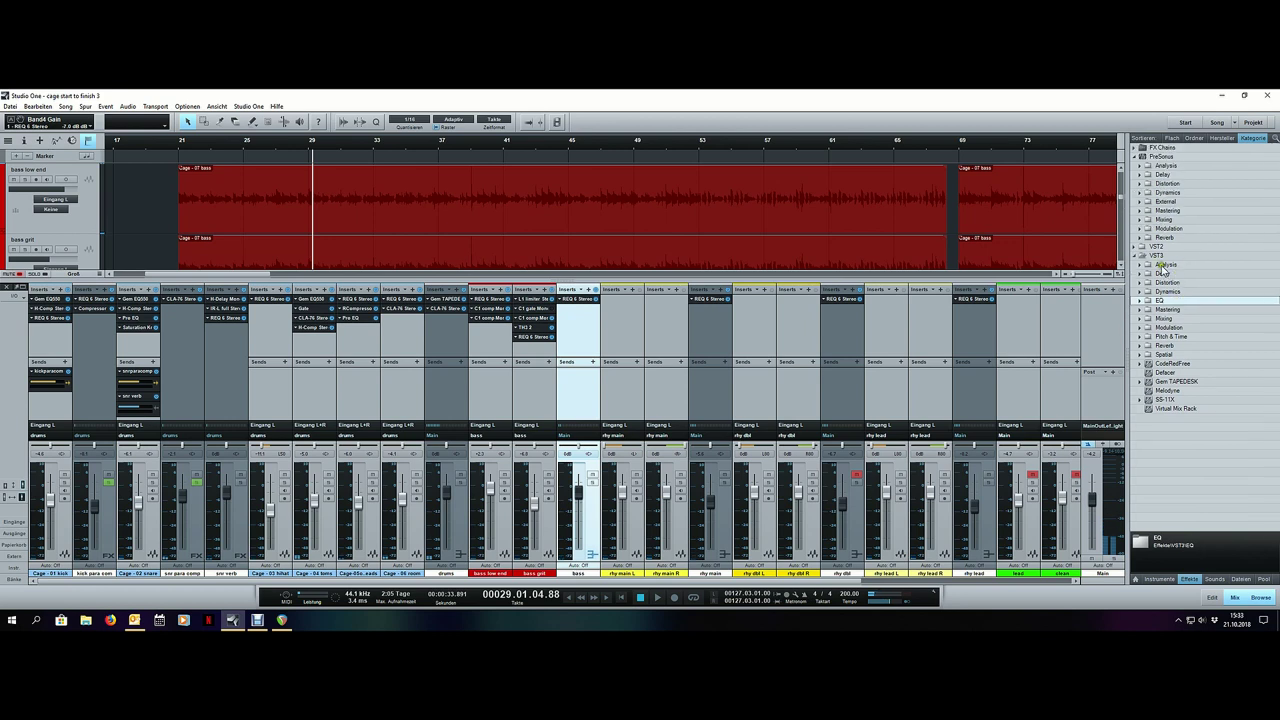
double_click(1160, 248)
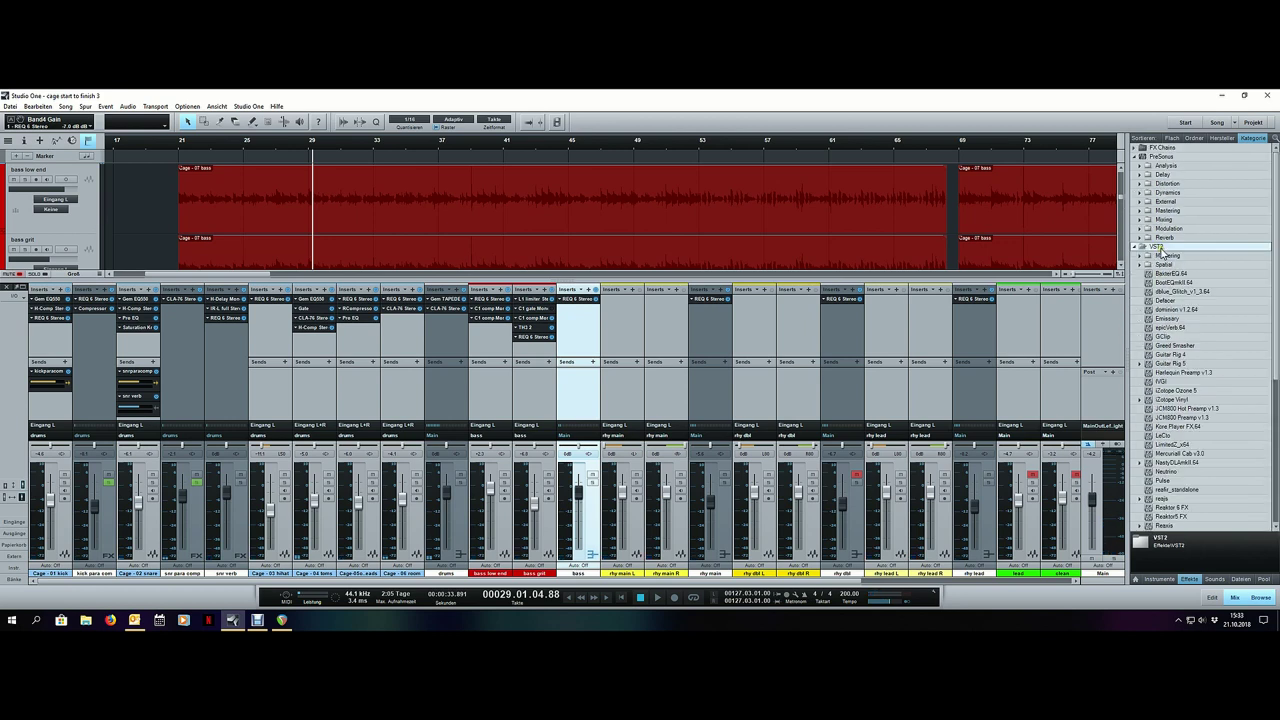
double_click(1184, 257)
drag(1170, 273, 602, 334)
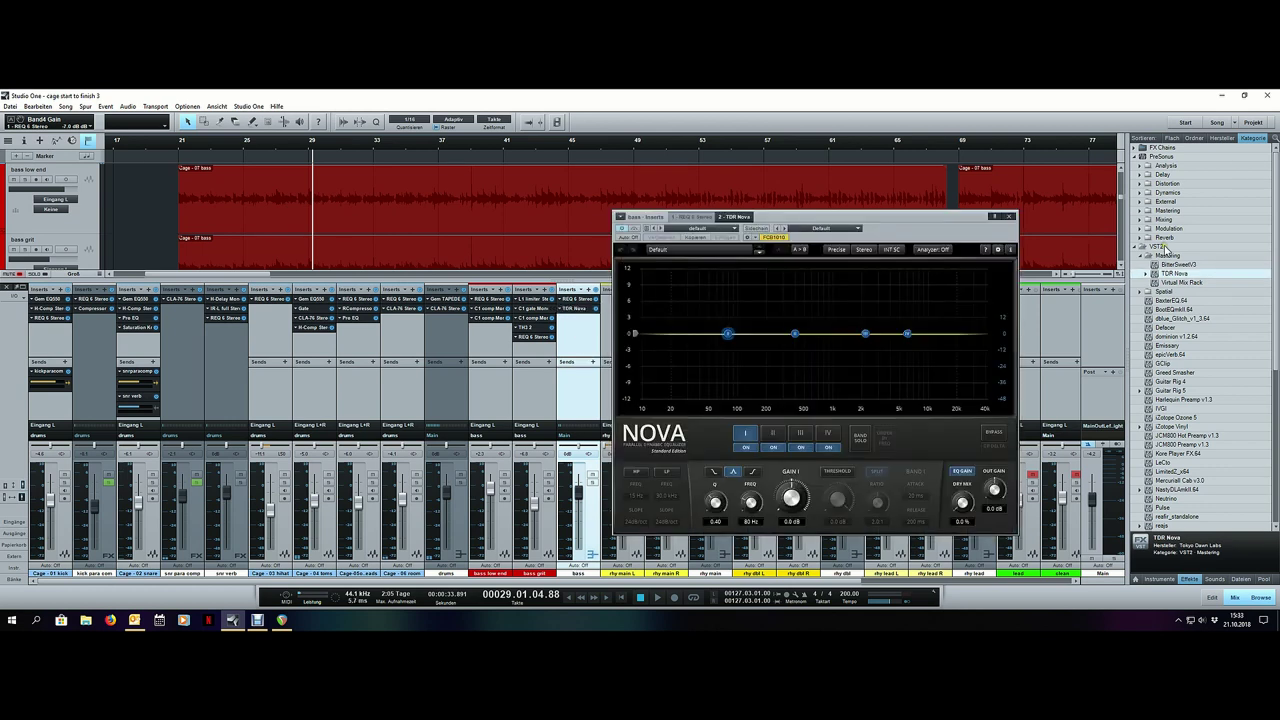
double_click(1162, 247)
drag(921, 228, 987, 225)
key(space)
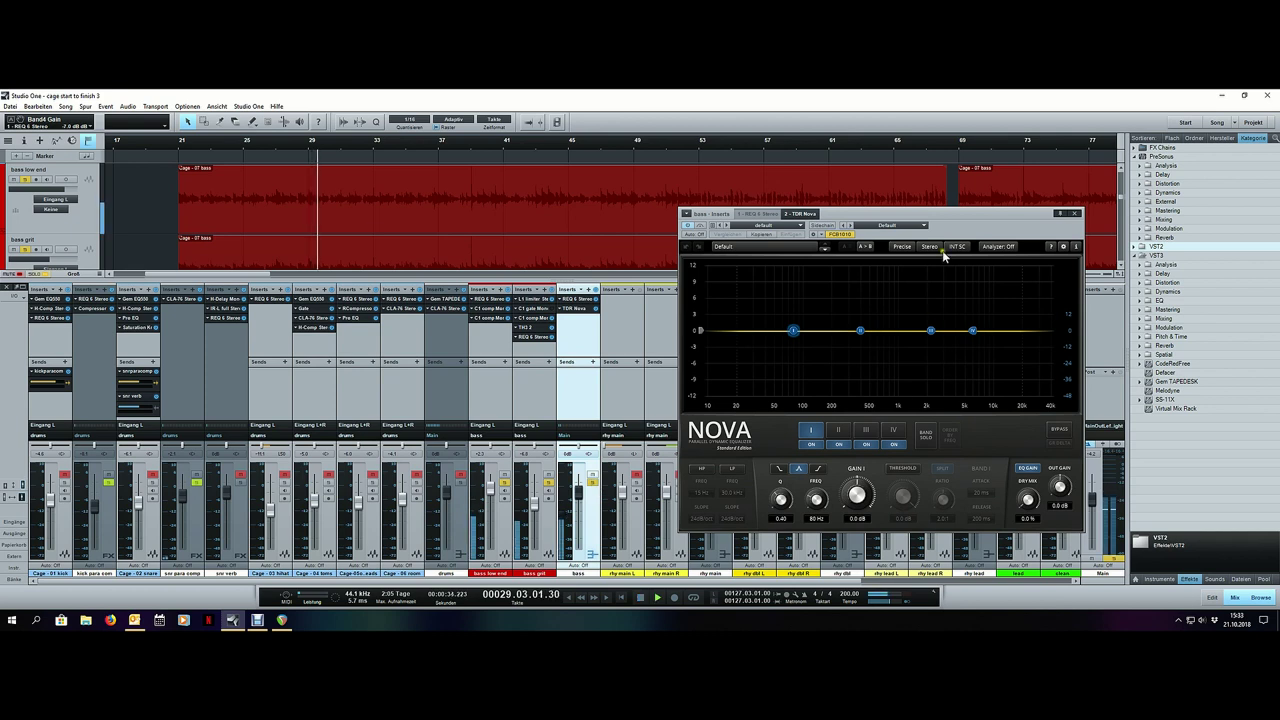
Step: Insert Pro EQ on the bass bus and raise its MF band into a narrow upper-mid boost of about 12 dB with Q 8.40
click(1168, 220)
drag(1178, 272, 1173, 272)
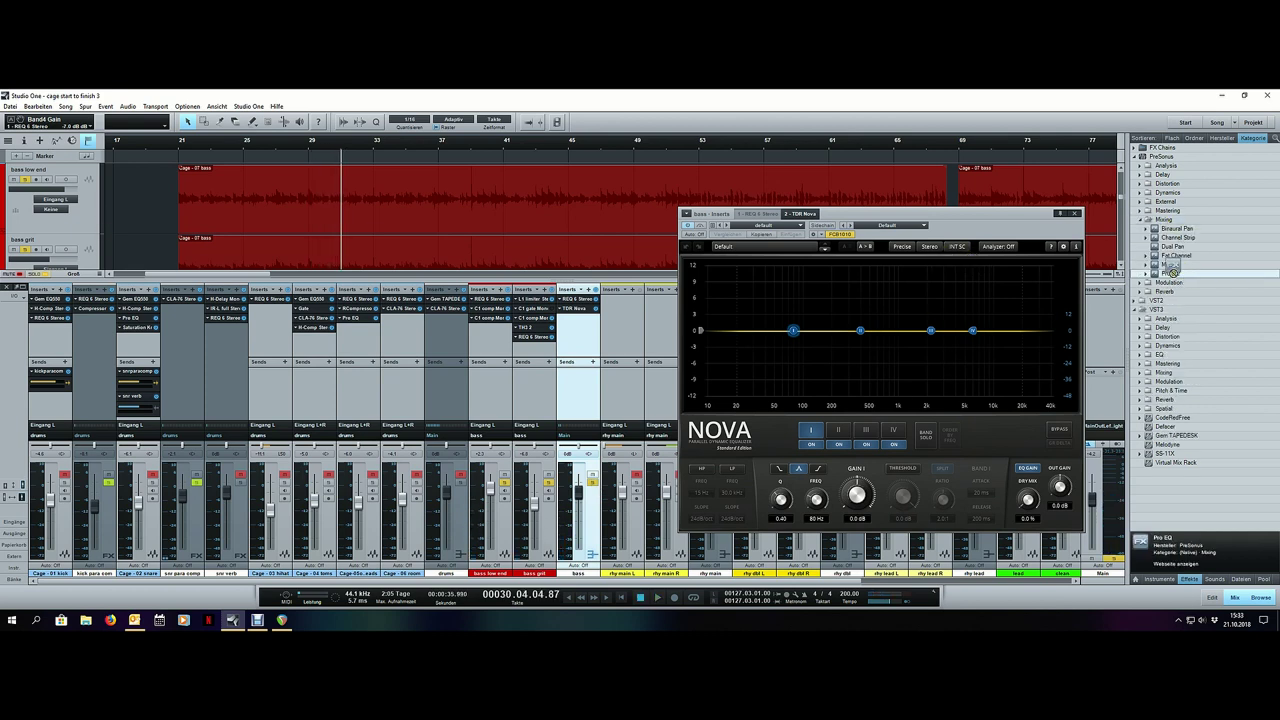
drag(708, 315, 571, 344)
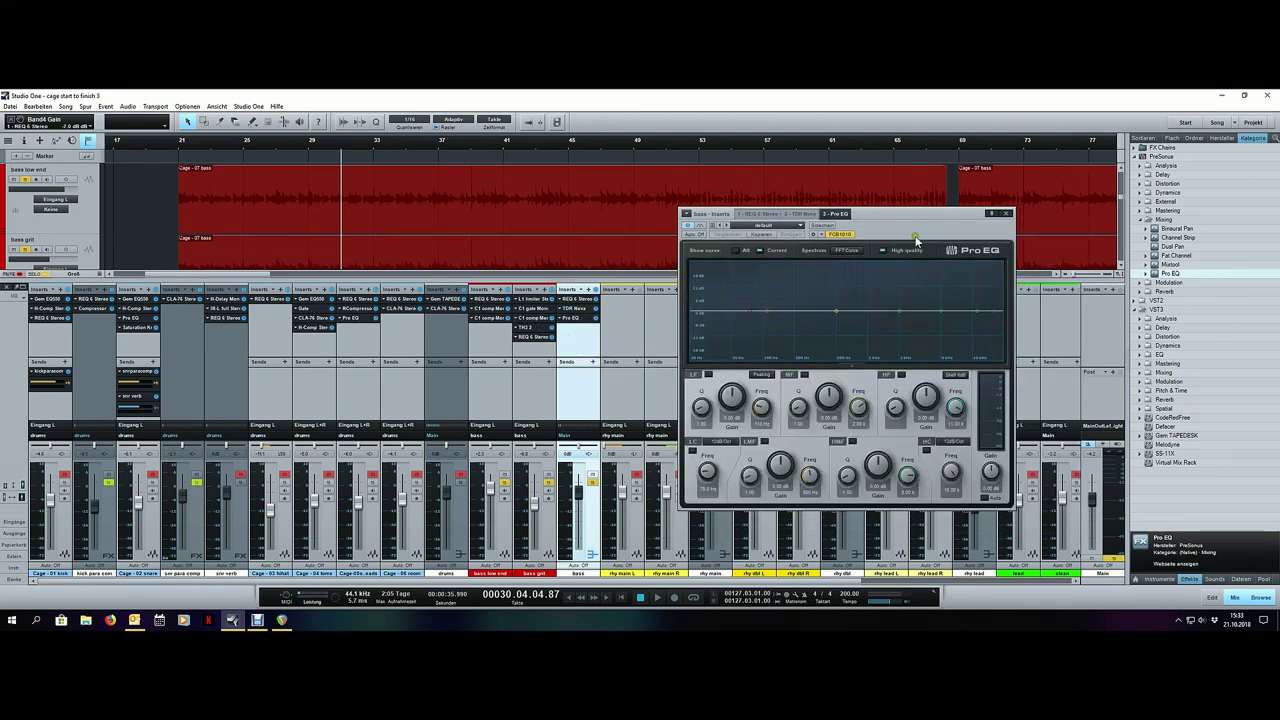
key(space)
drag(888, 320, 904, 292)
scroll(904, 292, up, 8)
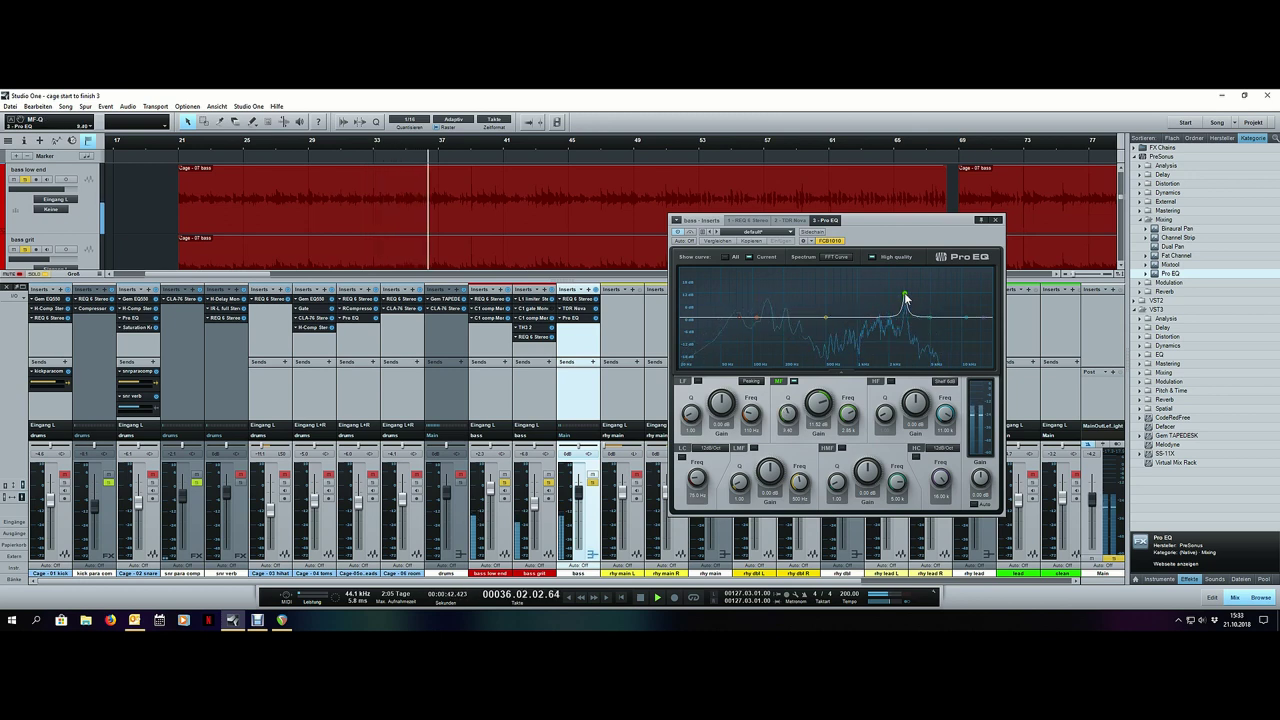
key(space)
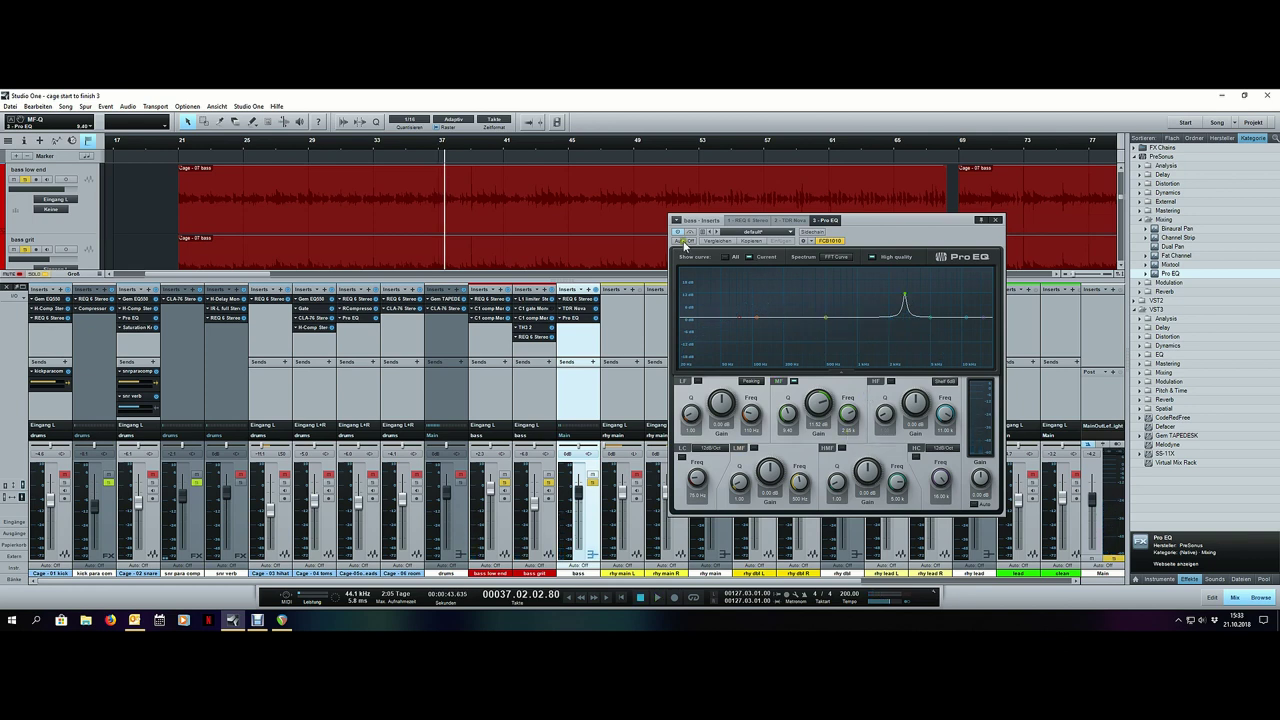
Step: In Nova, set the analyzer to Out, solo band III and tune it to 2.8 kHz with a Q of 6.00
click(789, 222)
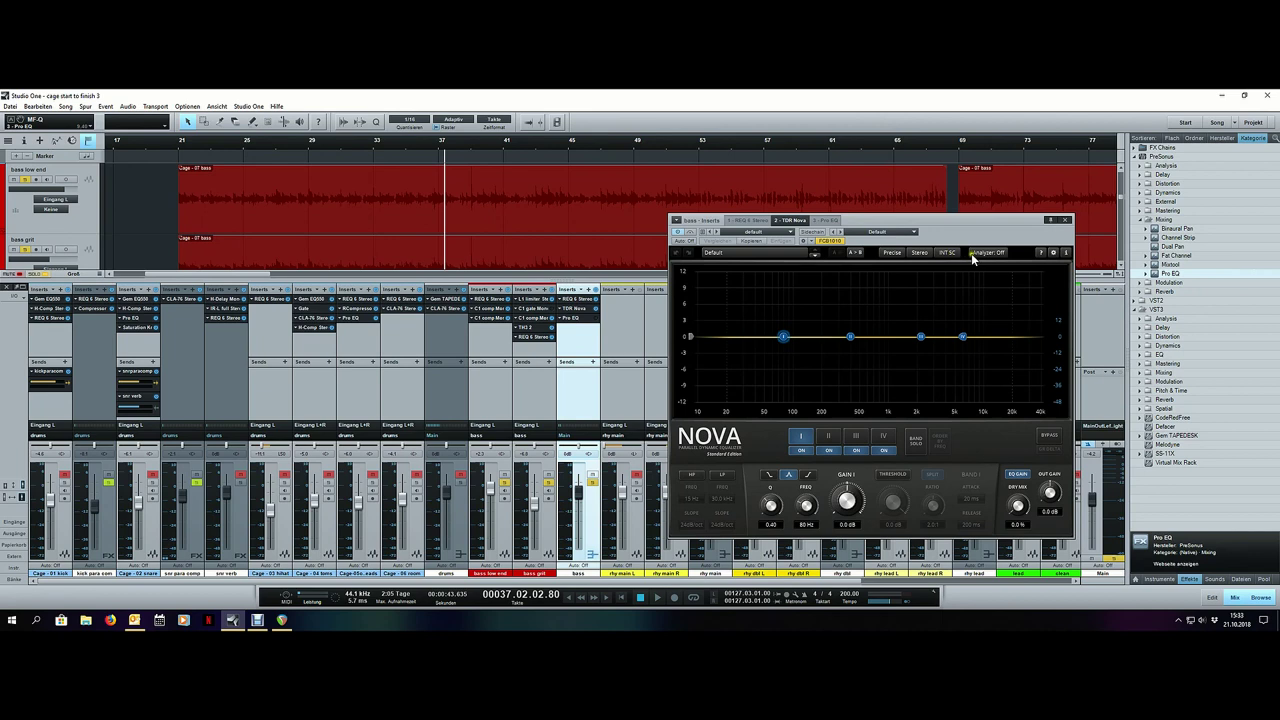
click(975, 253)
key(space)
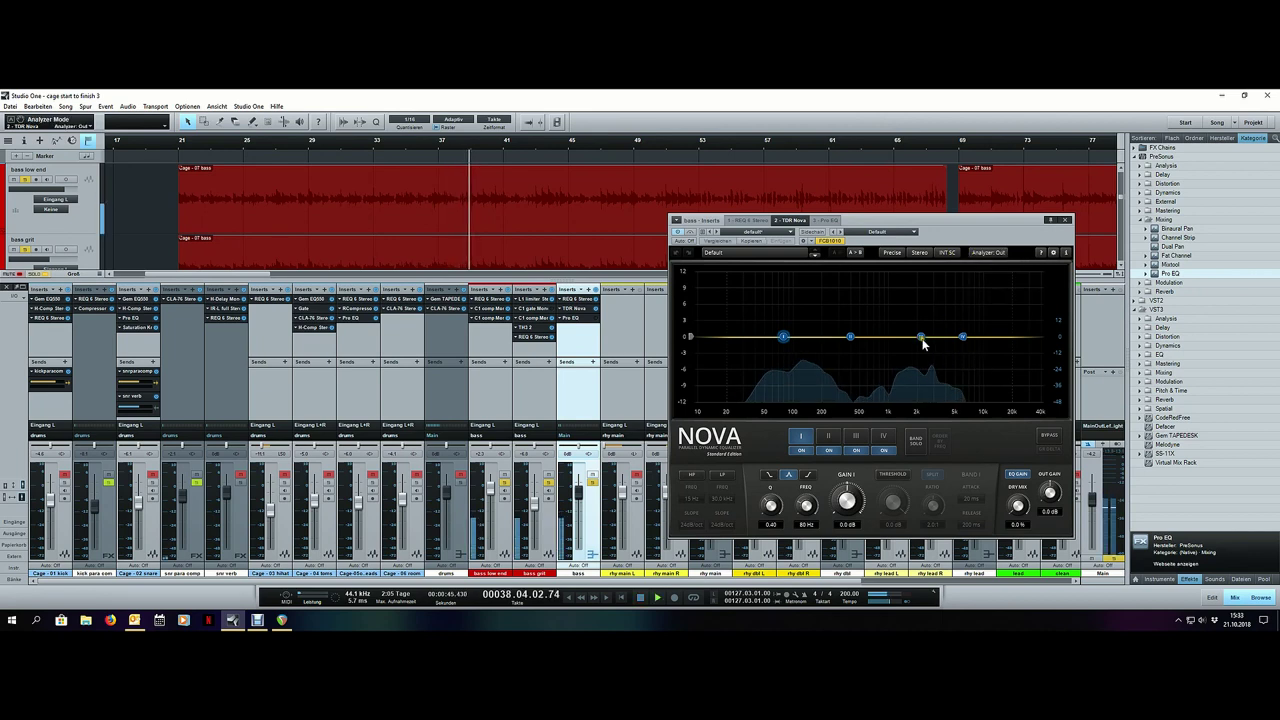
drag(921, 337, 937, 337)
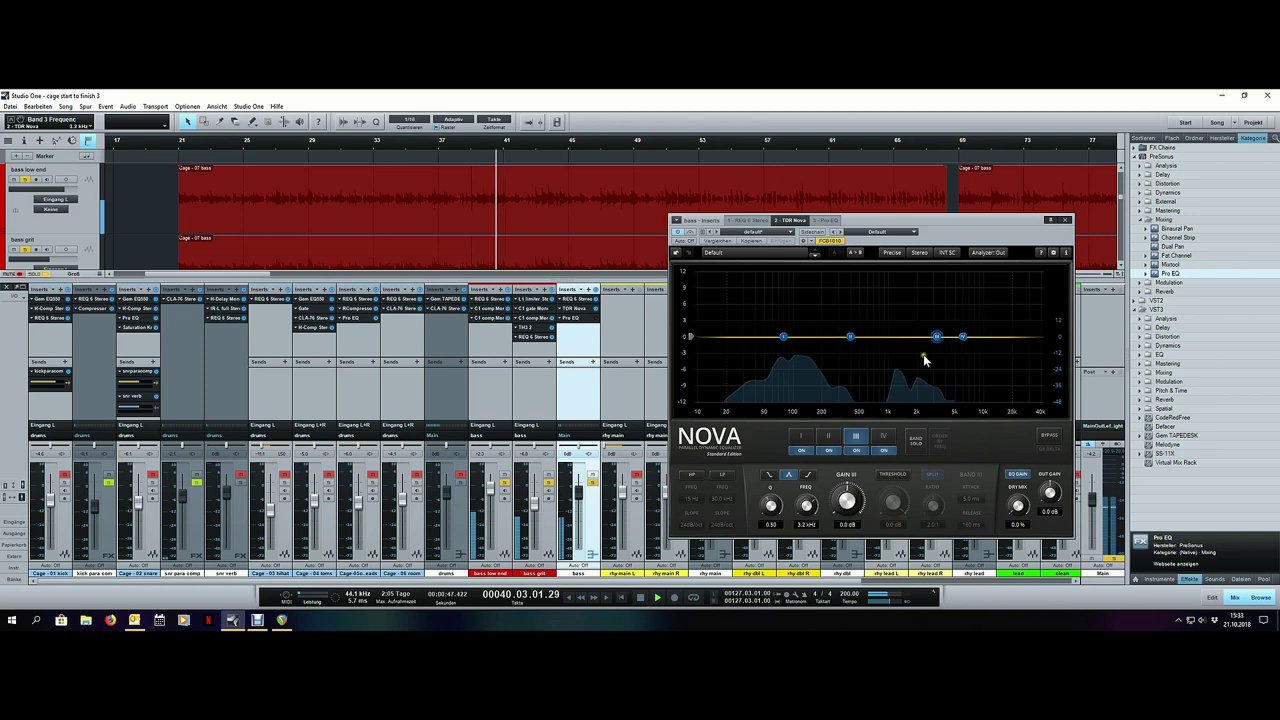
click(916, 440)
key(space)
drag(806, 506, 814, 576)
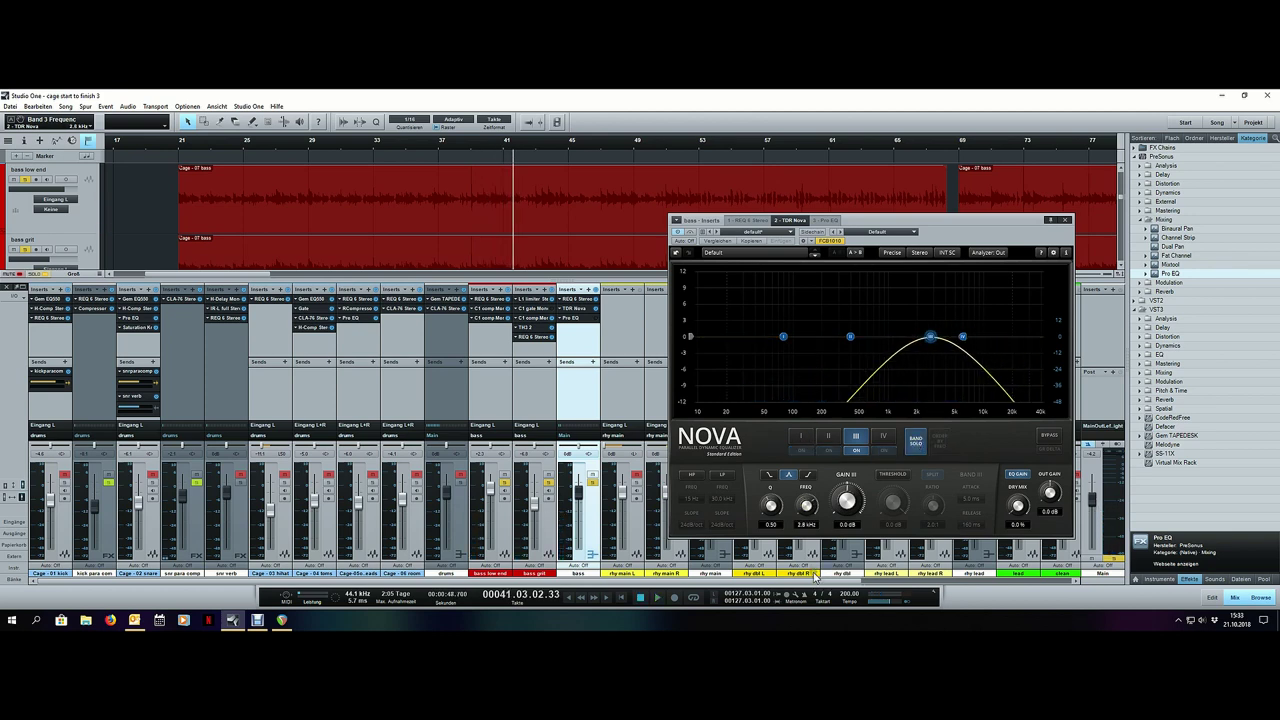
drag(771, 508, 763, 157)
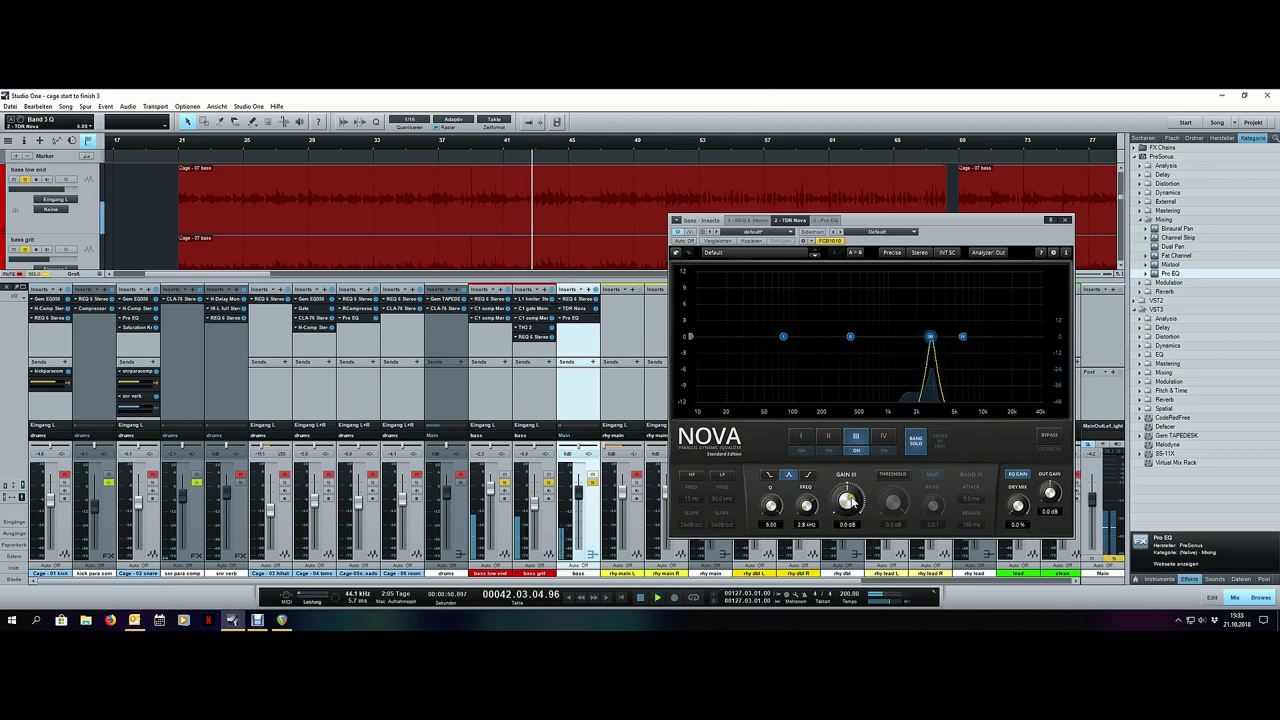
Step: Compress band III with a -23.6 dB threshold, 10.0:1 ratio, 0.74 ms attack and 21 ms release, then unsolo the band and close Nova
click(889, 476)
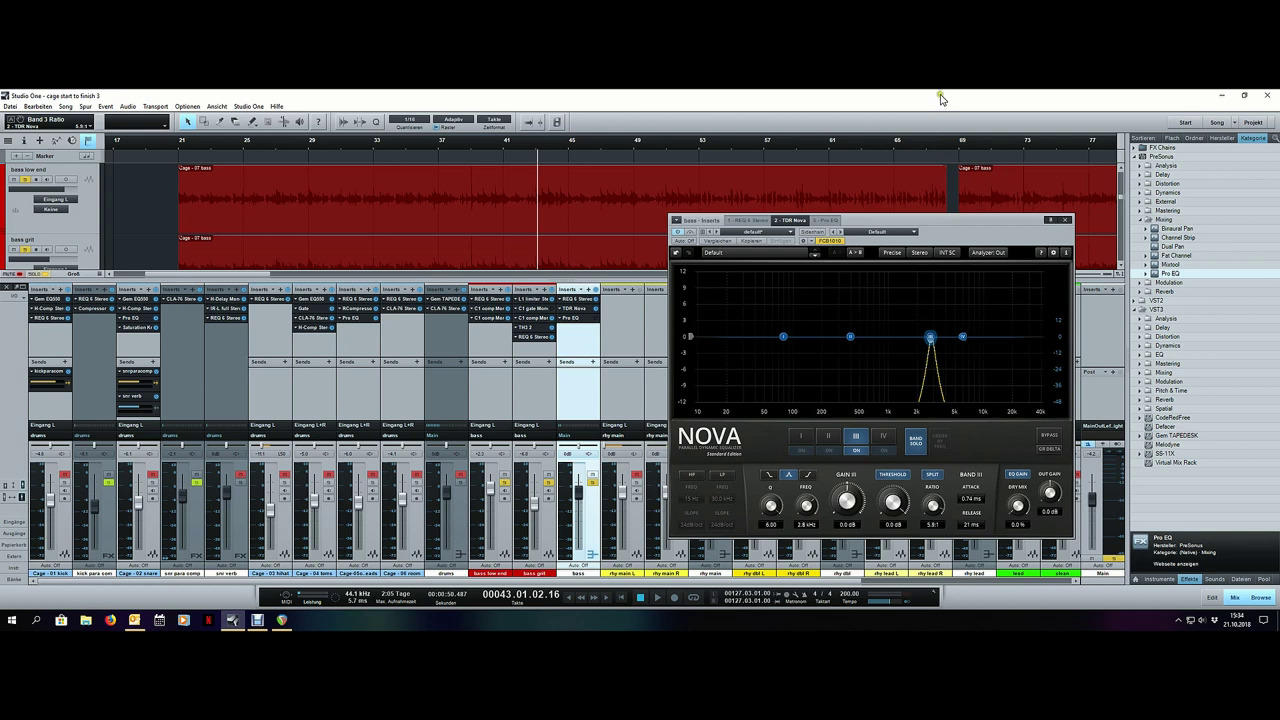
drag(893, 502, 893, 566)
click(910, 443)
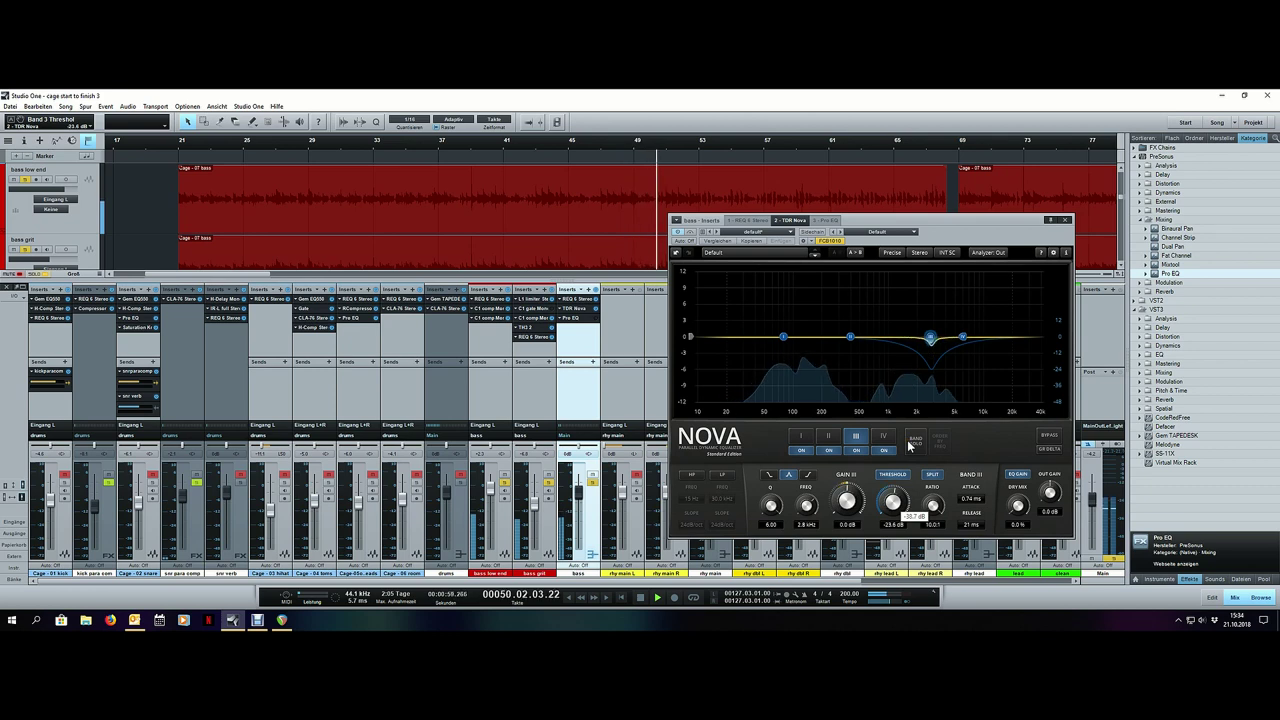
click(1065, 220)
Step: Reopen Nova on the bass bus and replay from bar 21 to check the dynamic cut
scroll(507, 142, down, 4)
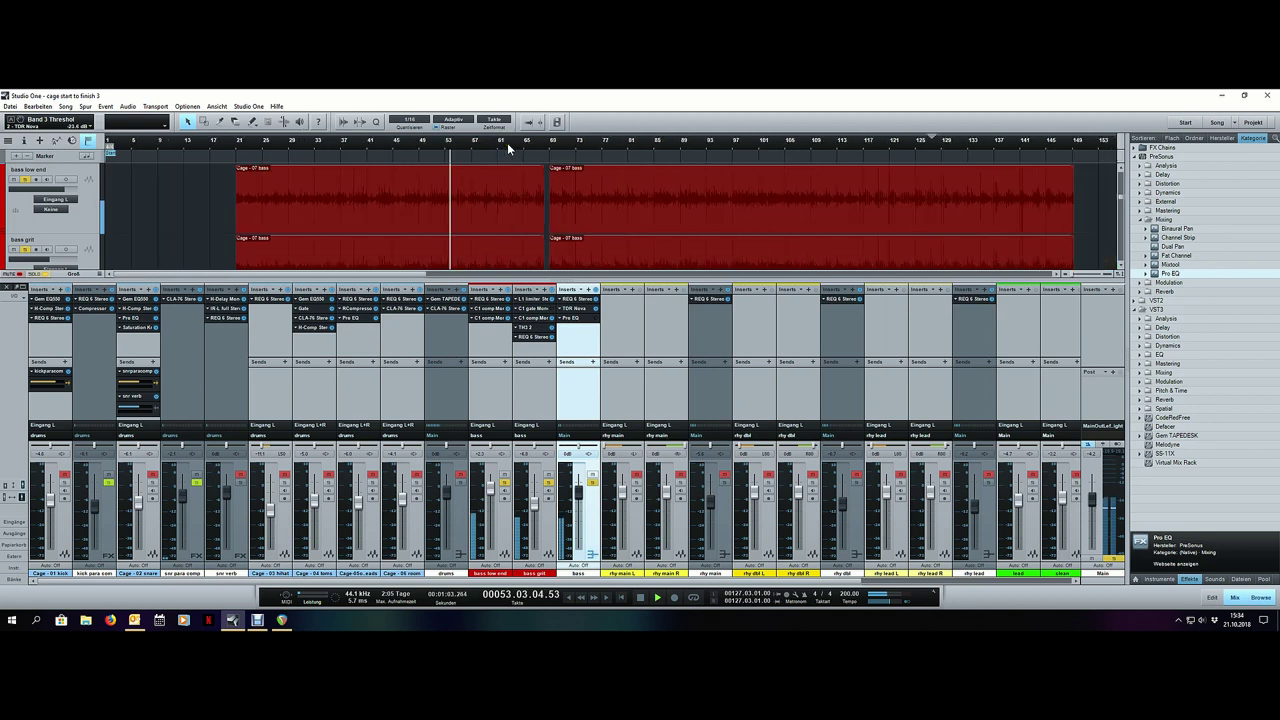
click(577, 311)
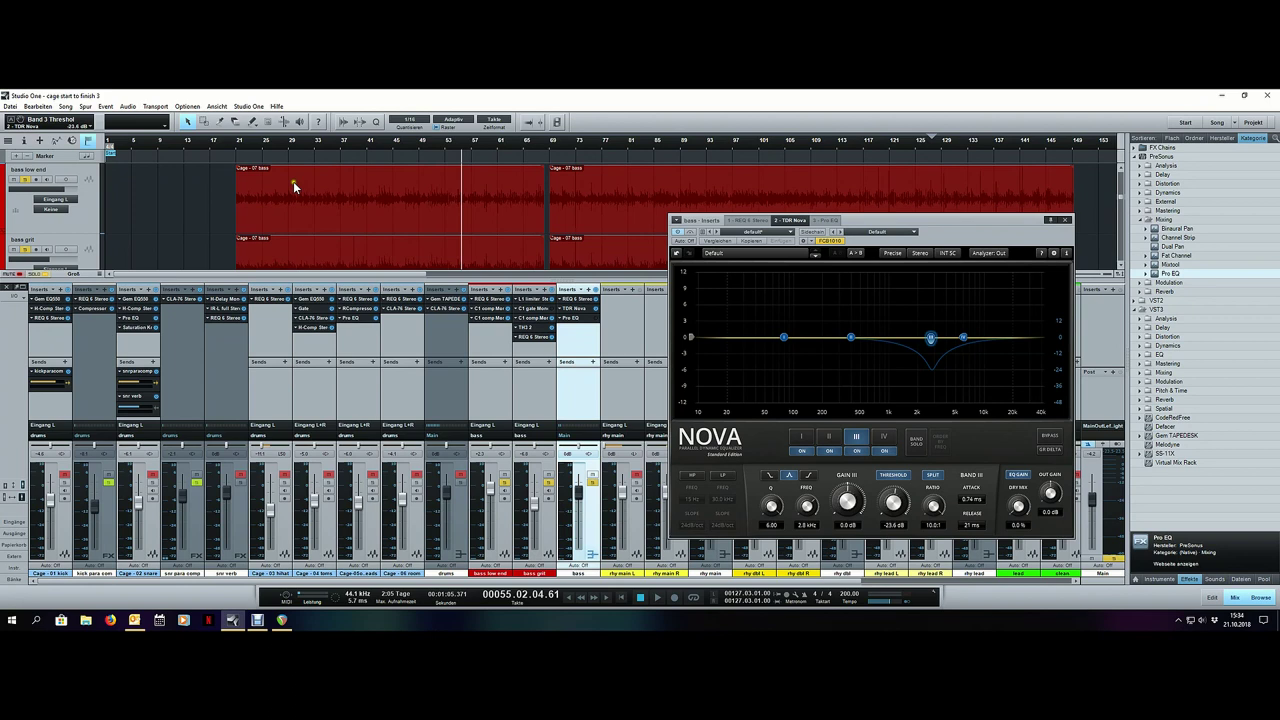
click(236, 140)
scroll(236, 141, up, 6)
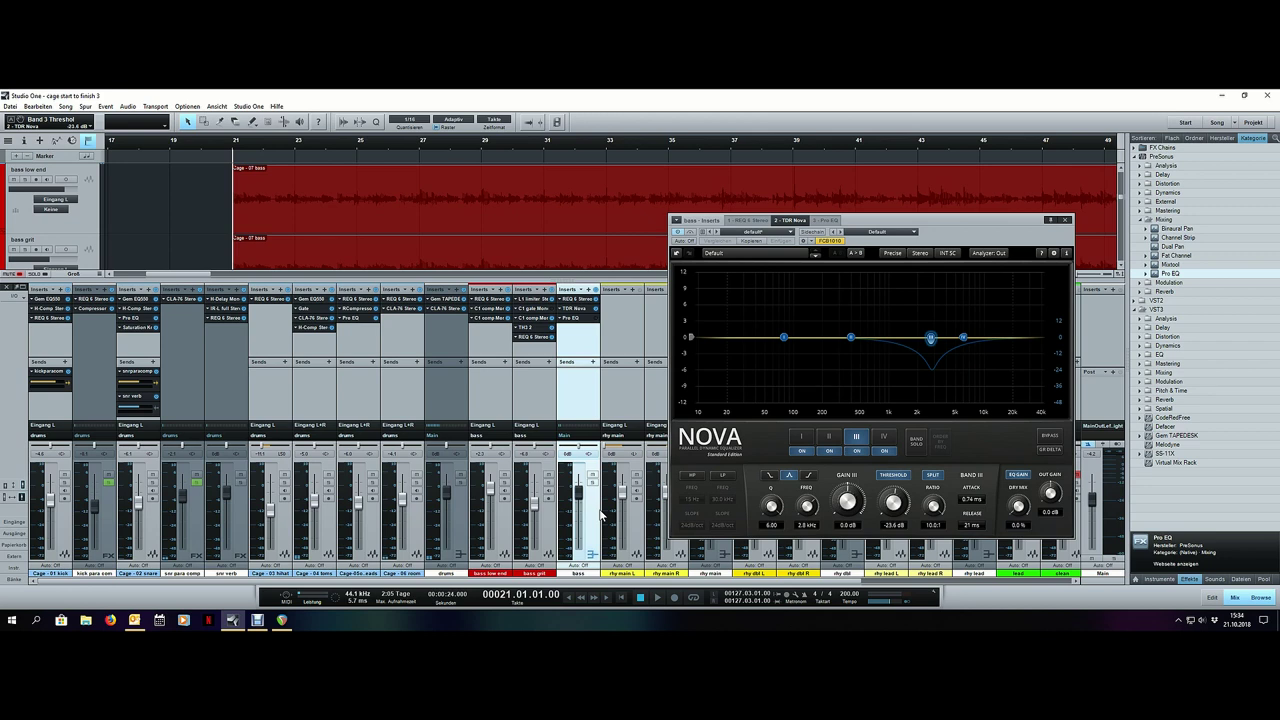
key(space)
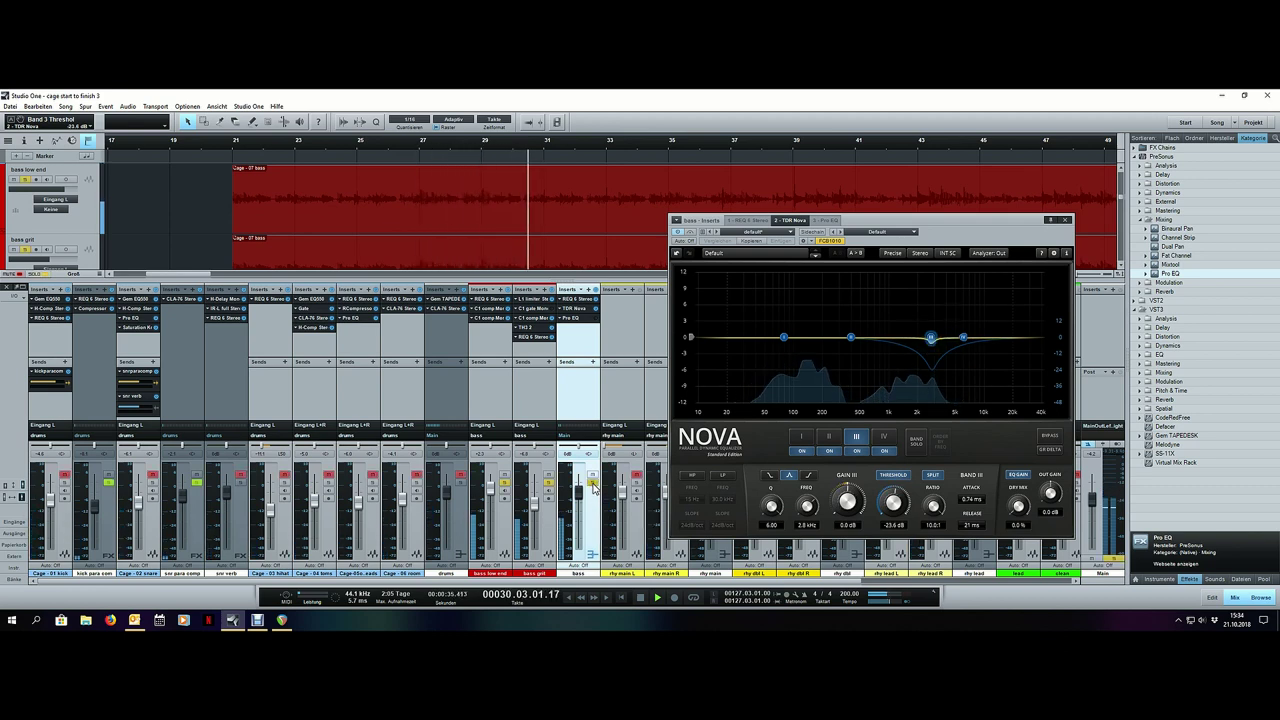
Step: Solo Nova's band I, narrow it to a Q of about 1.50 and move it to about 105 Hz while listening
click(801, 437)
click(912, 441)
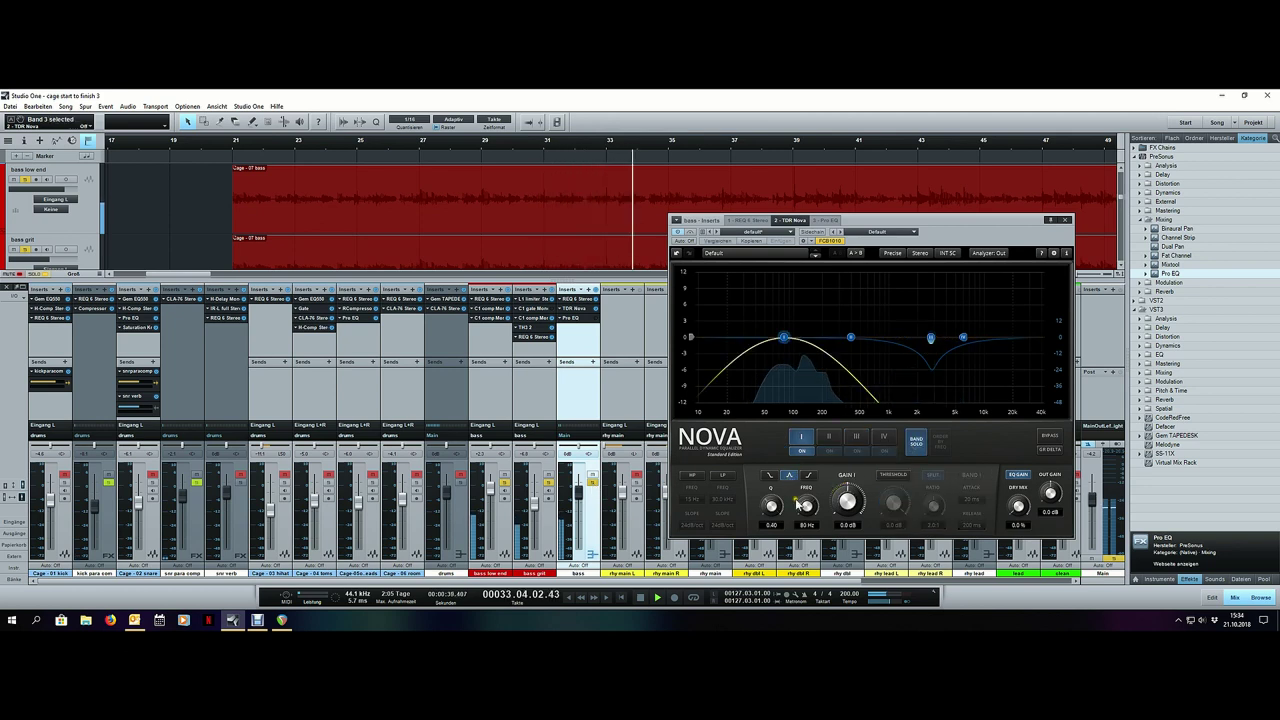
drag(772, 507, 712, 172)
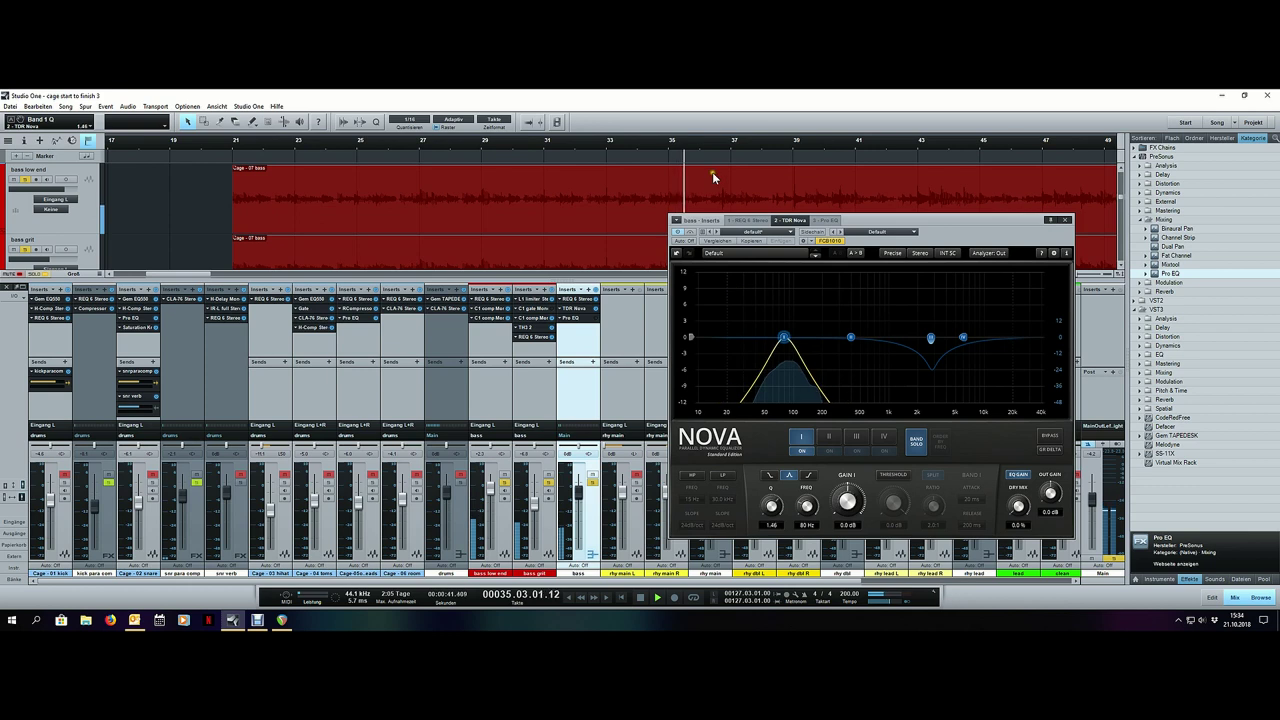
mouse_move(785, 337)
mouse_down()
mouse_move(771, 338)
mouse_move(797, 340)
mouse_up()
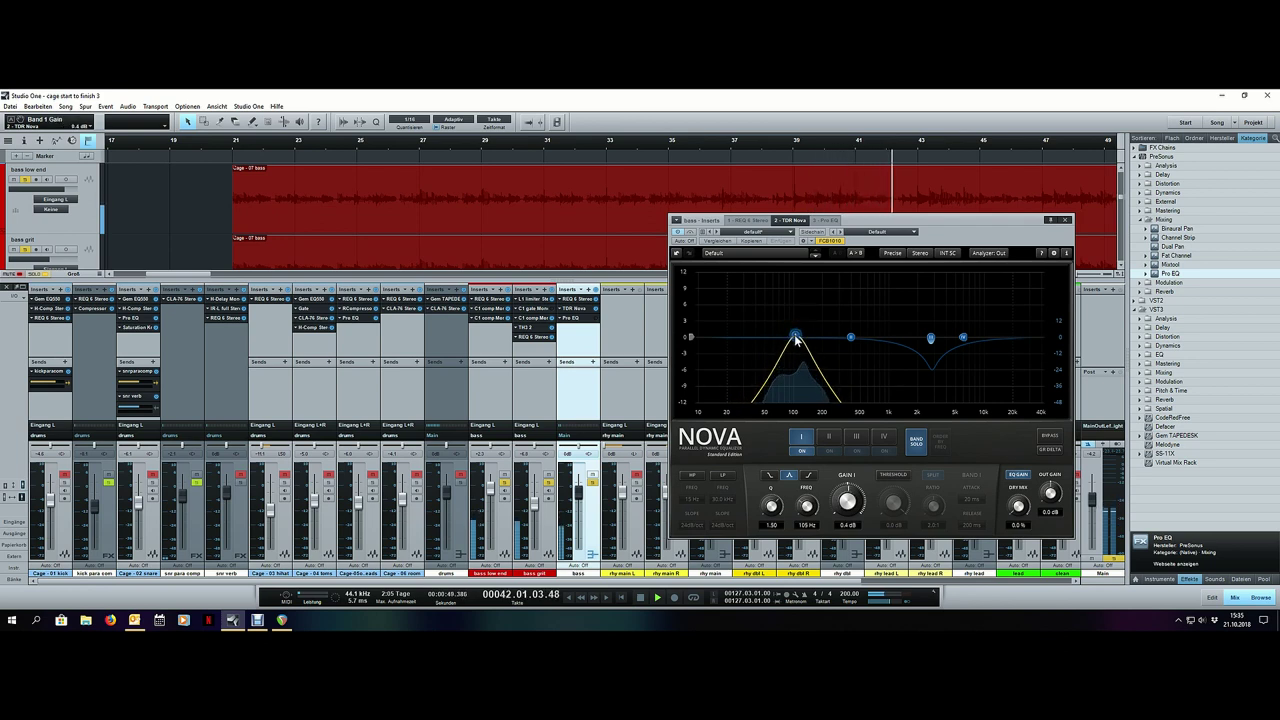
key(space)
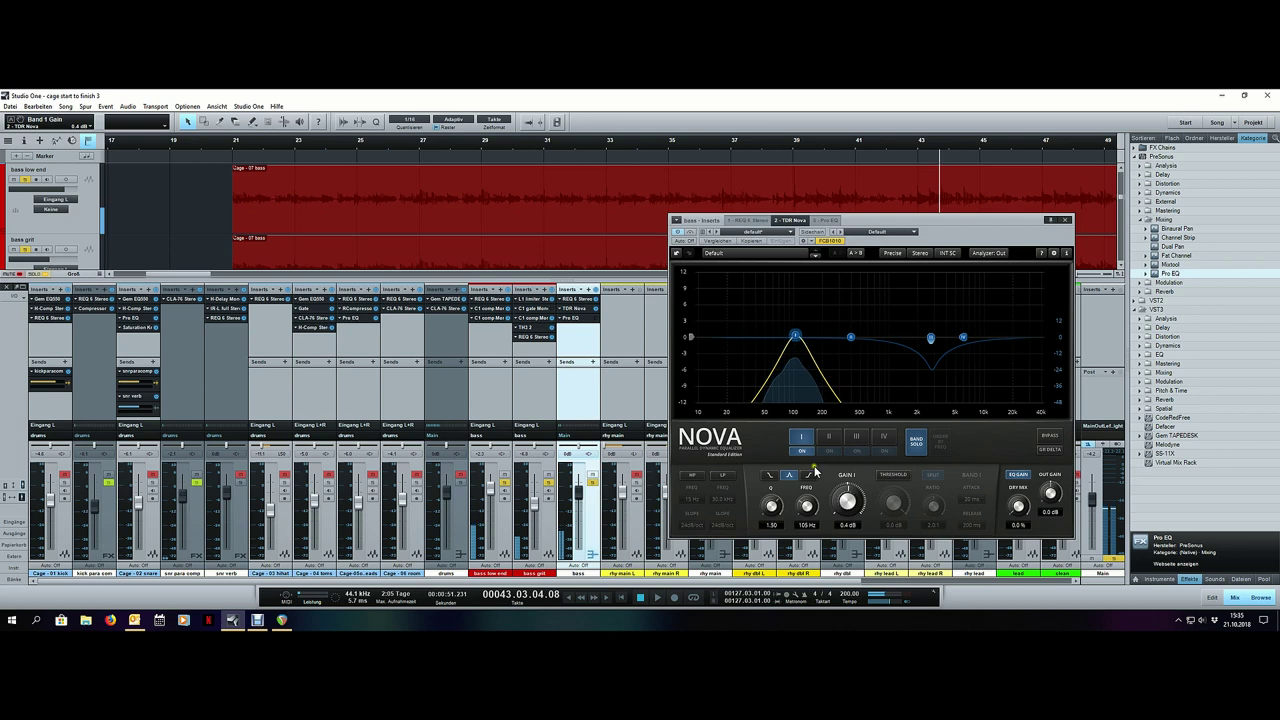
Step: Unsolo band I, set its gain to 0.0 dB and close Nova
click(803, 453)
click(803, 453)
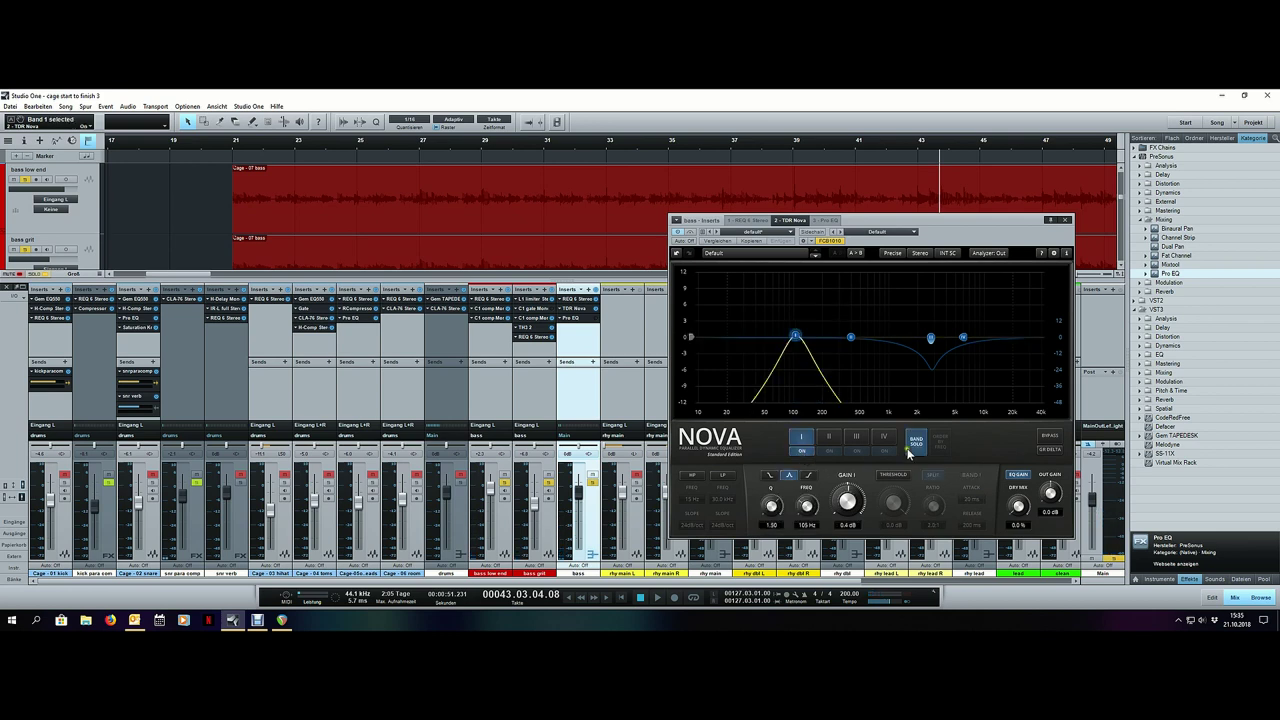
click(910, 447)
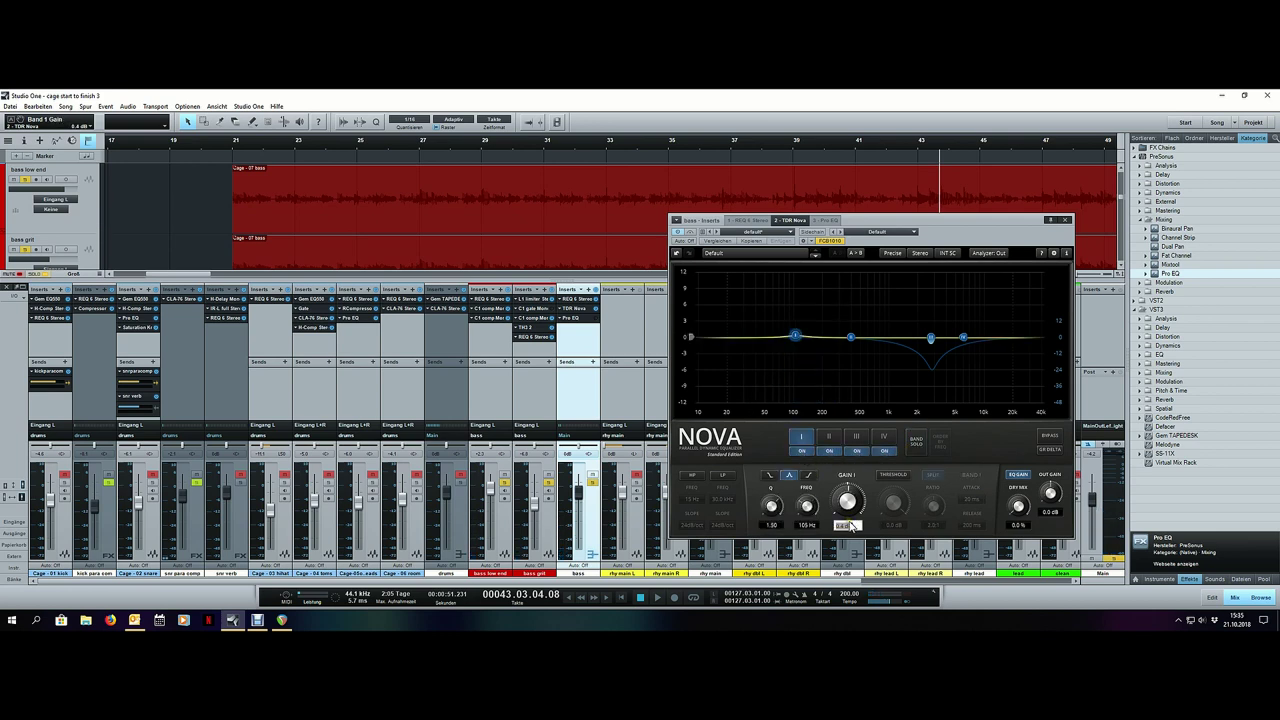
click(1067, 220)
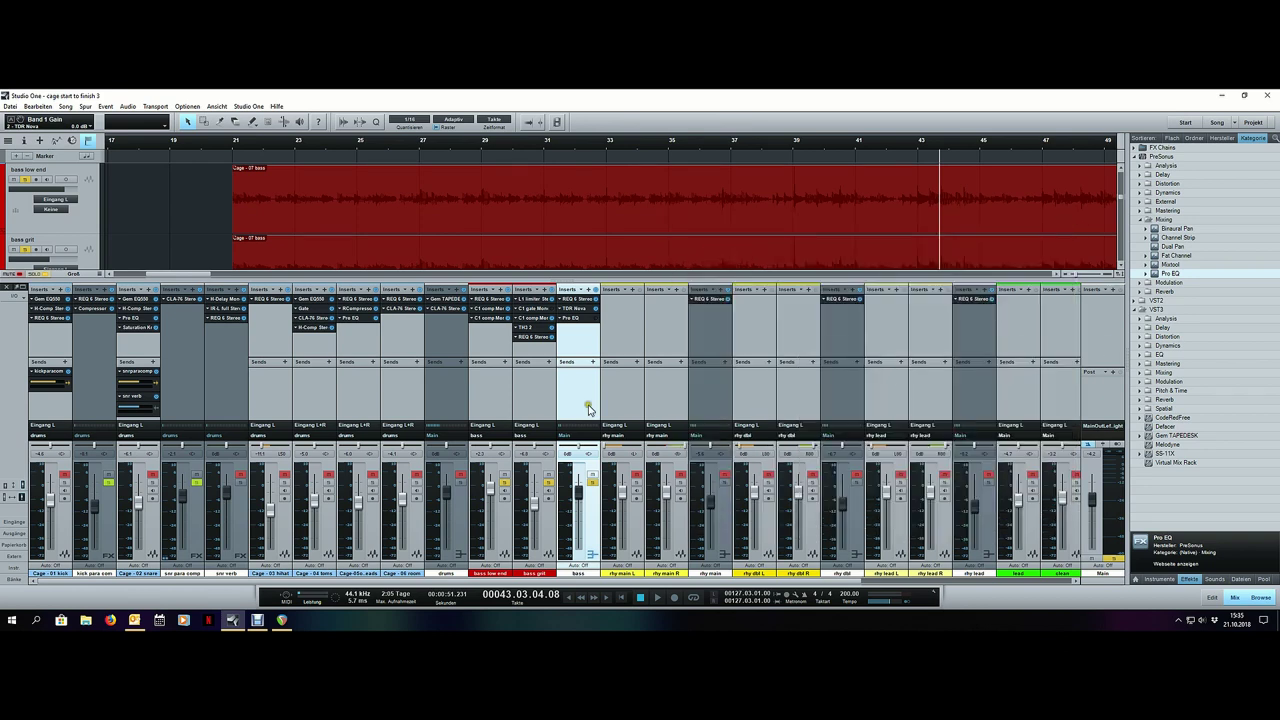
Step: Remove the Pro EQ from the bass bus and play the full mix again
right_click(575, 318)
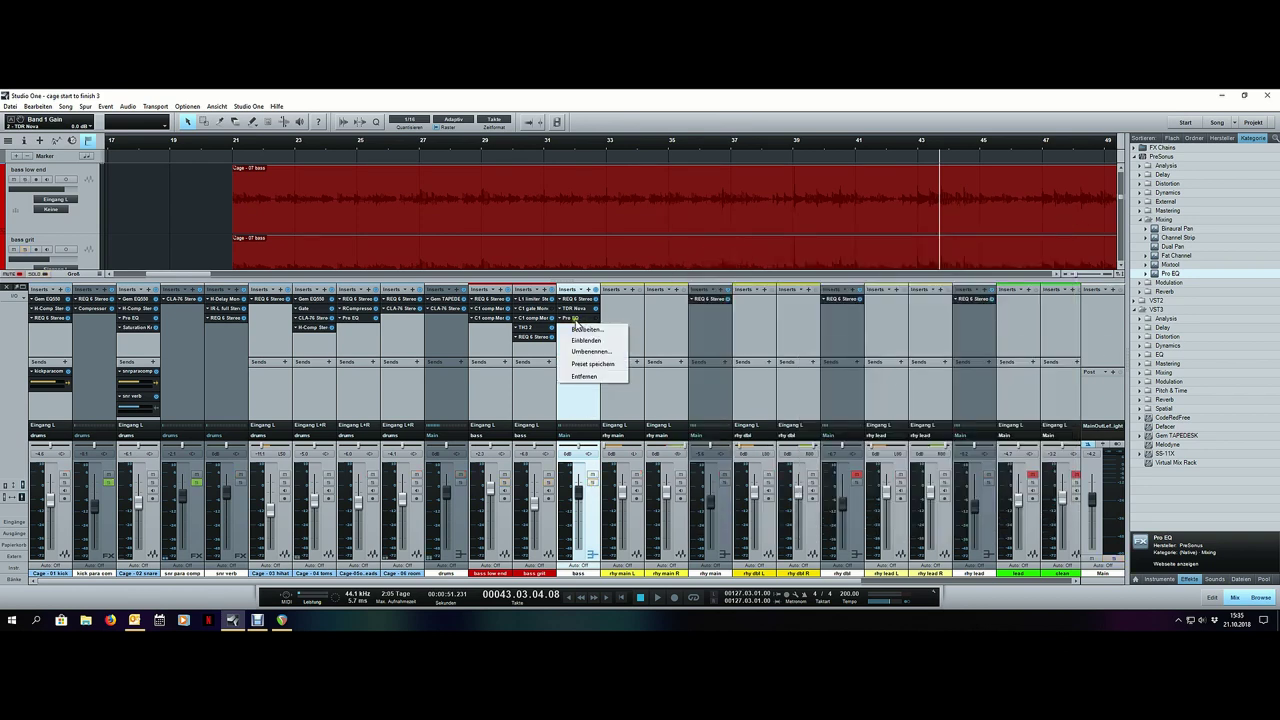
click(581, 380)
key(space)
scroll(553, 143, down, 5)
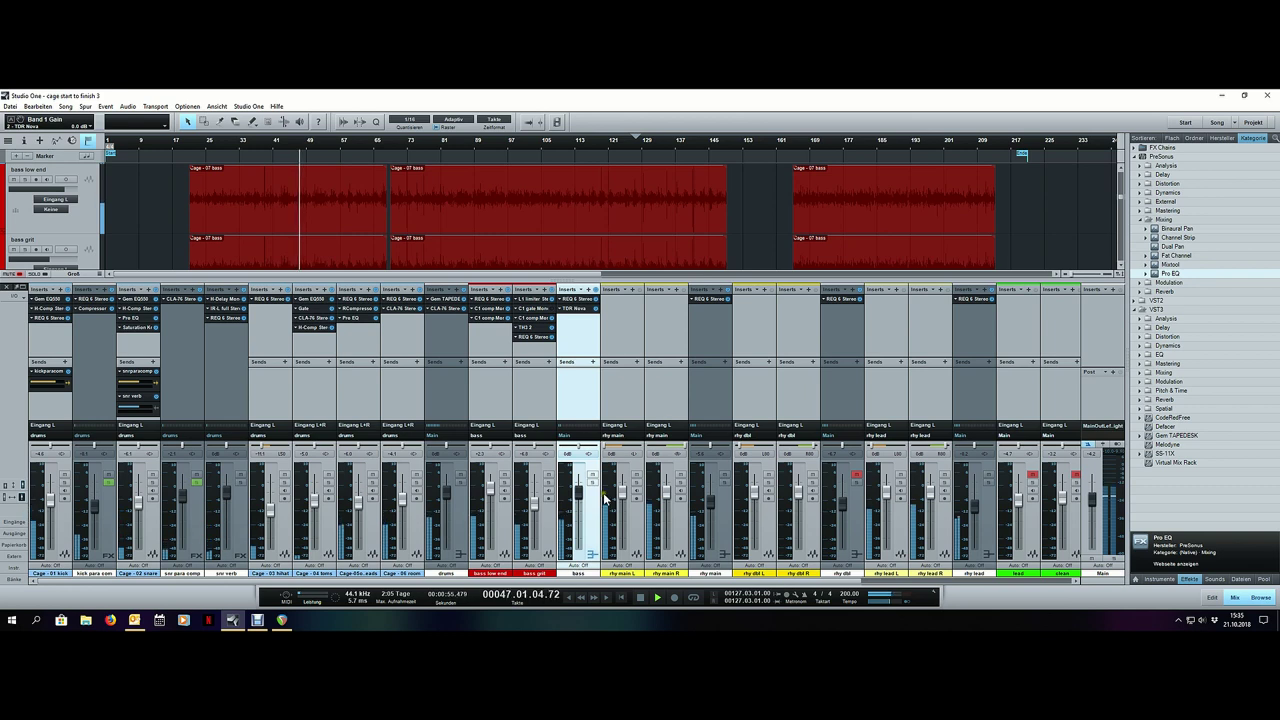
Step: Unmute the rhy dbl bus, hide the mixer and bring the rhythm guitar tracks into view in the arrangement
drag(830, 582, 871, 577)
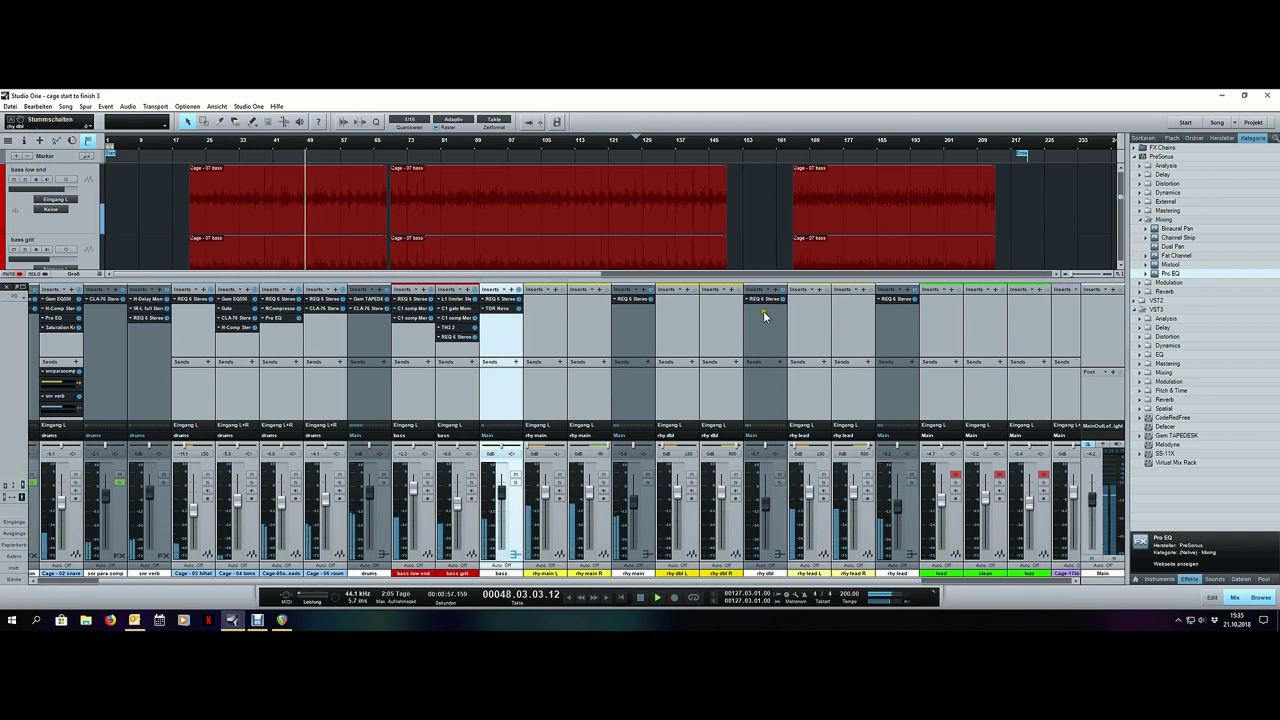
key(F3)
scroll(661, 373, down, 7)
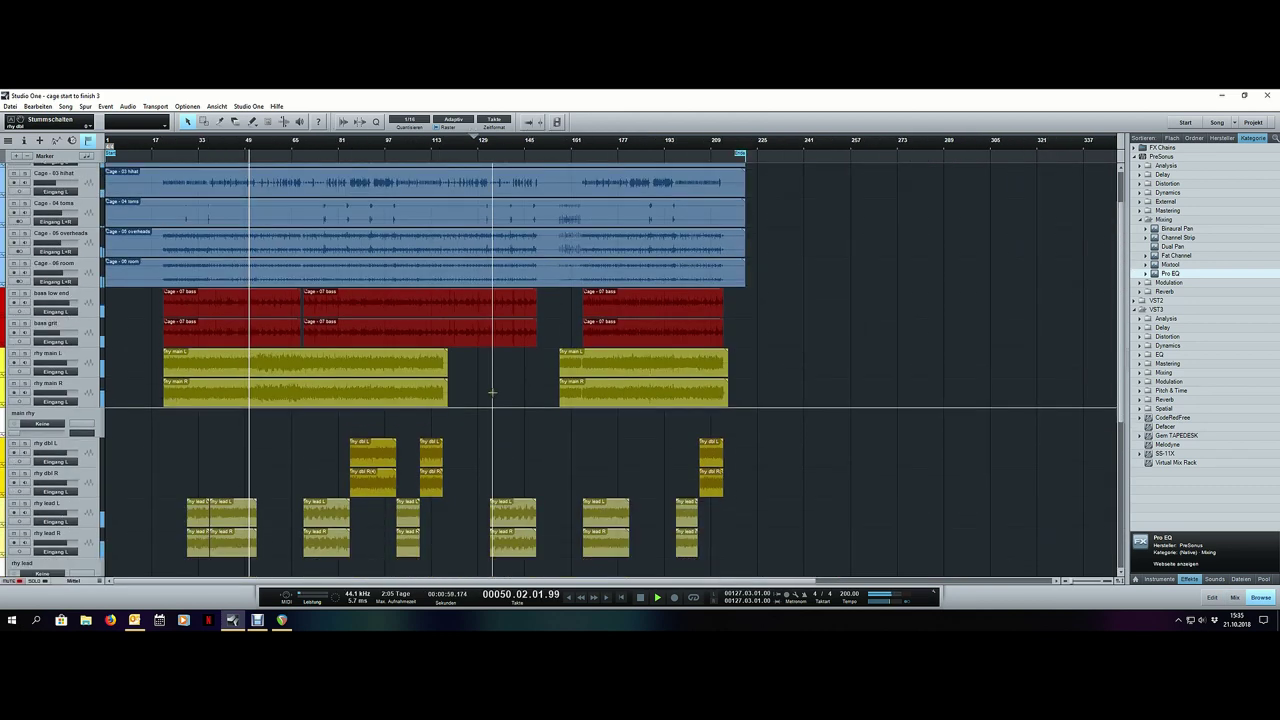
Step: Play the song from about bar 87, where the doubled rhythm guitars come in, and solo the rhy dbl bus
click(356, 148)
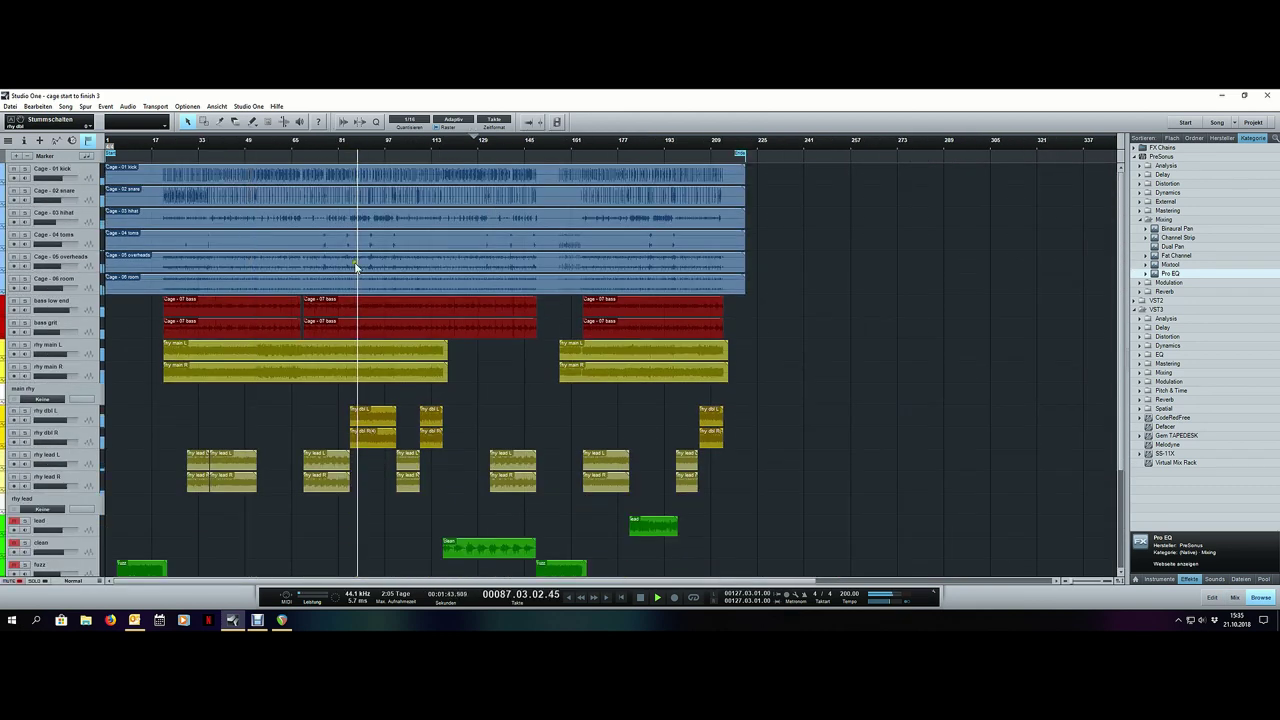
key(F3)
click(781, 485)
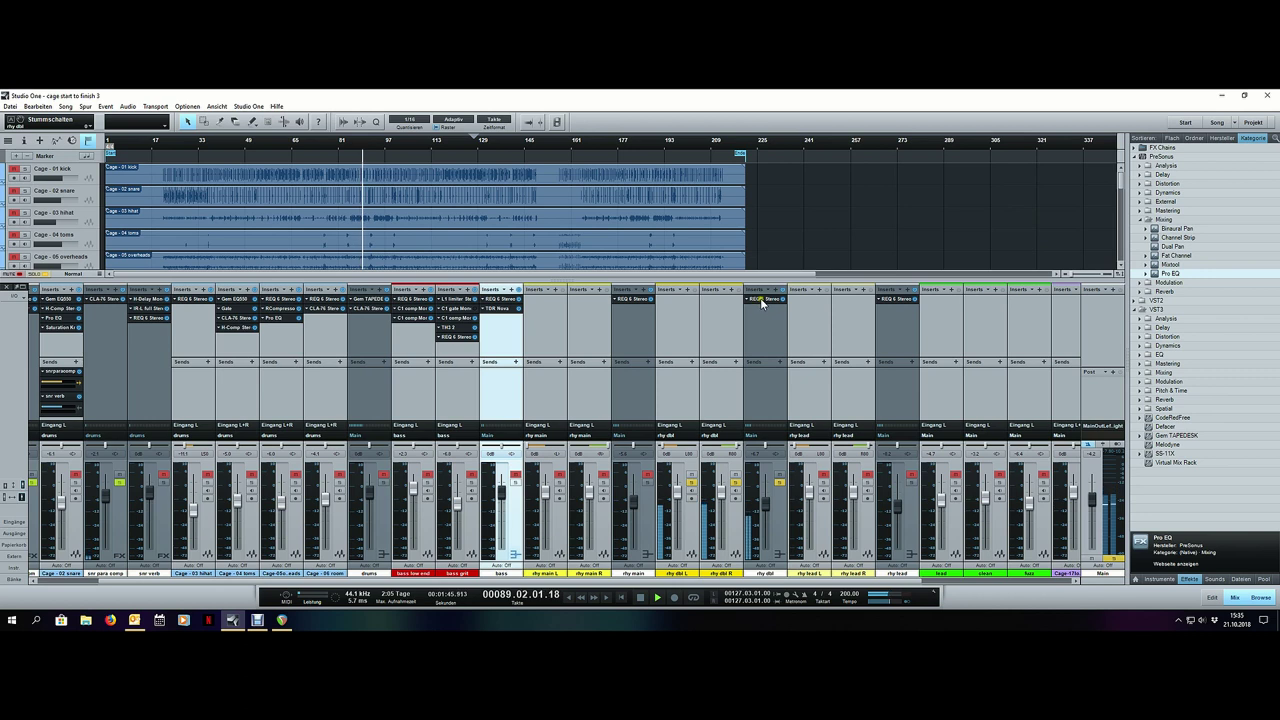
Step: In the rhy dbl bus's REQ 6, lower the gain of band 2, set band 1's frequency to 60 Hz and close the equalizer
click(761, 301)
drag(736, 349, 738, 346)
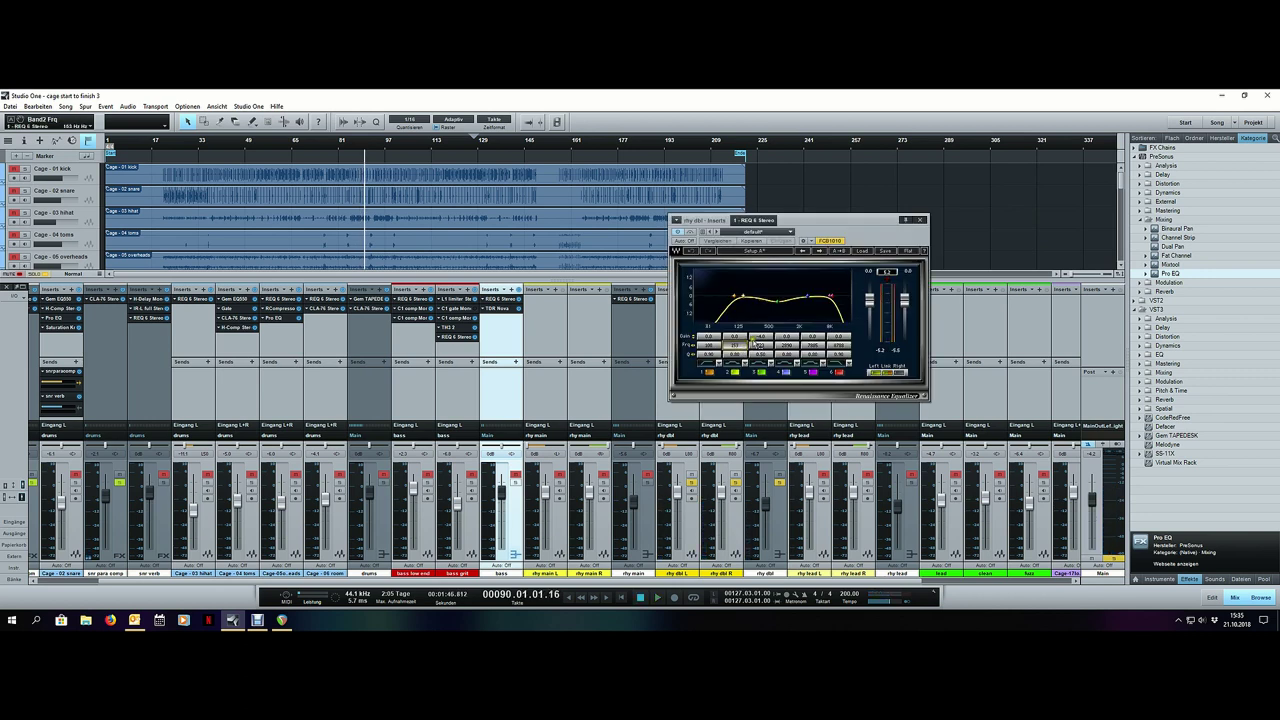
key(space)
drag(735, 341, 706, 348)
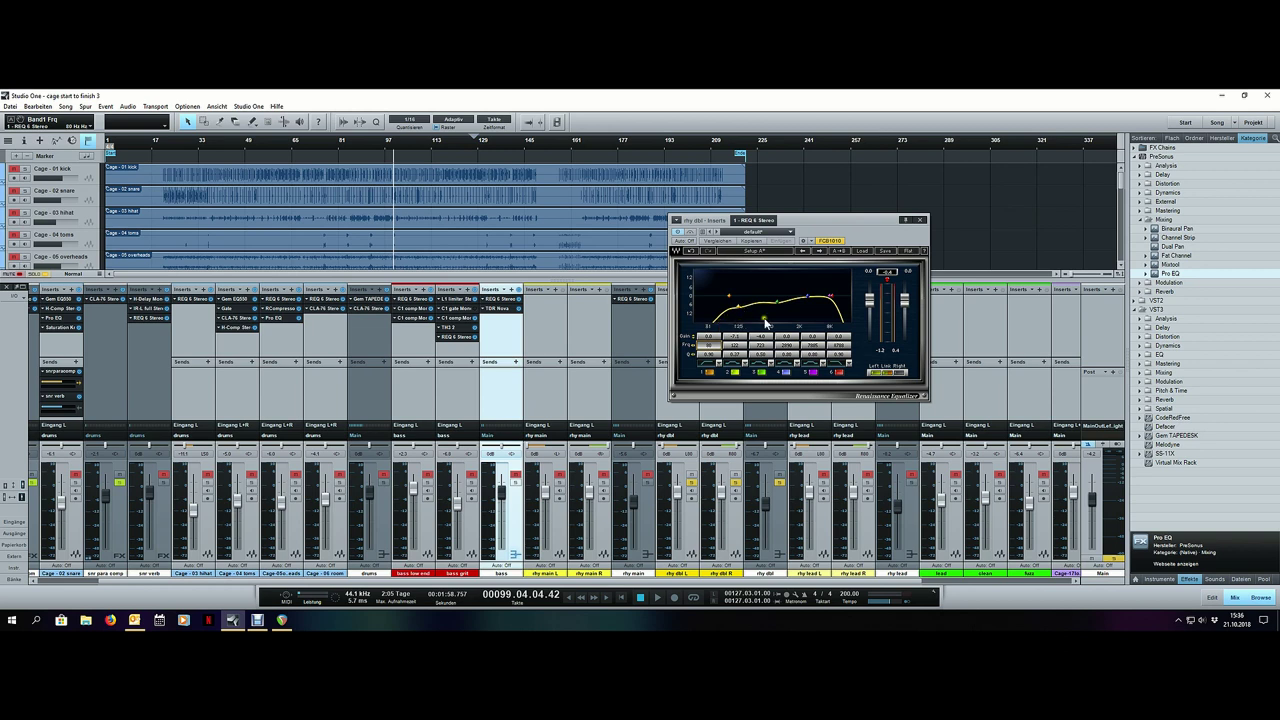
click(920, 221)
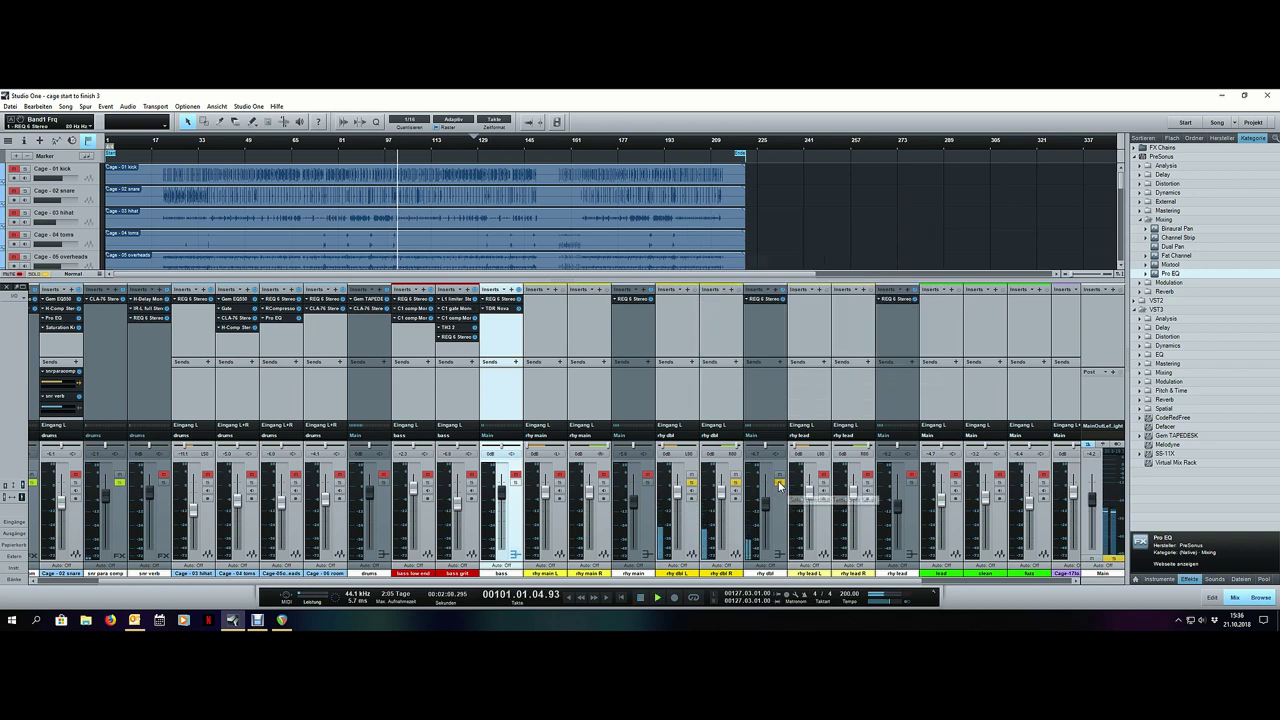
Step: Replay the doubled guitar section from about bar 83 and add a Pro EQ after the REQ 6 on the rhy dbl bus
click(341, 148)
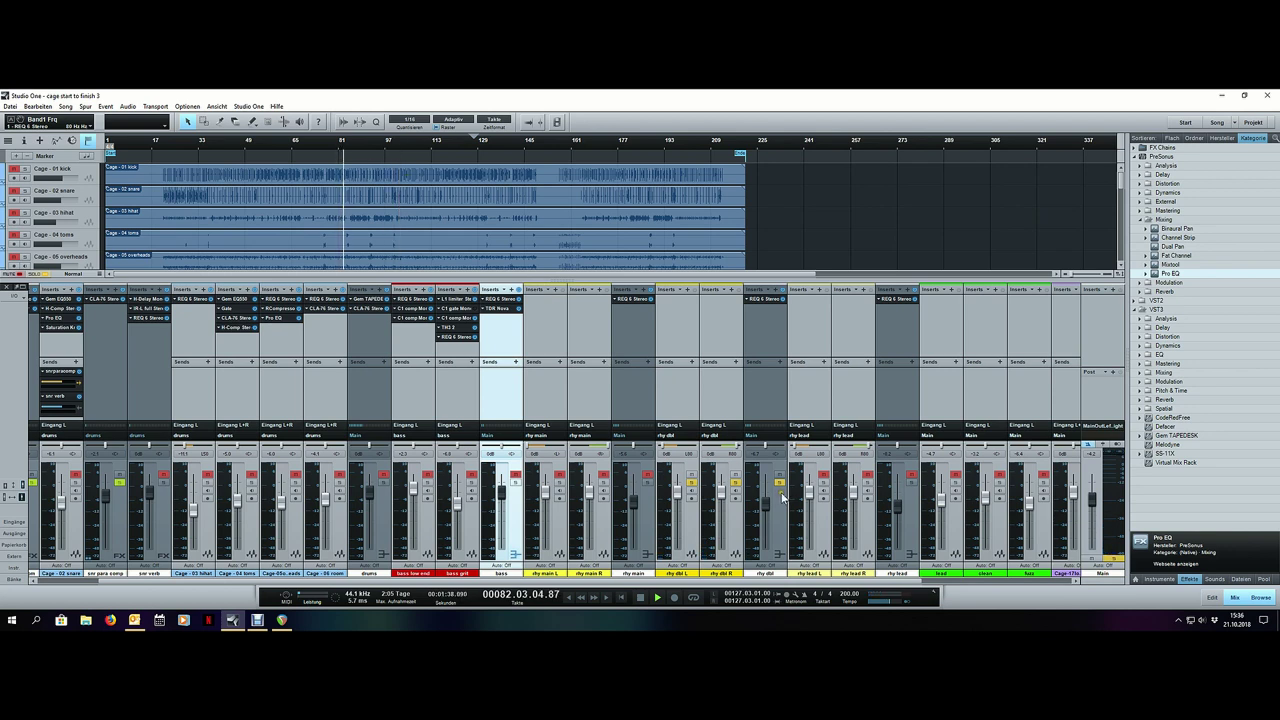
key(F3)
scroll(355, 152, up, 5)
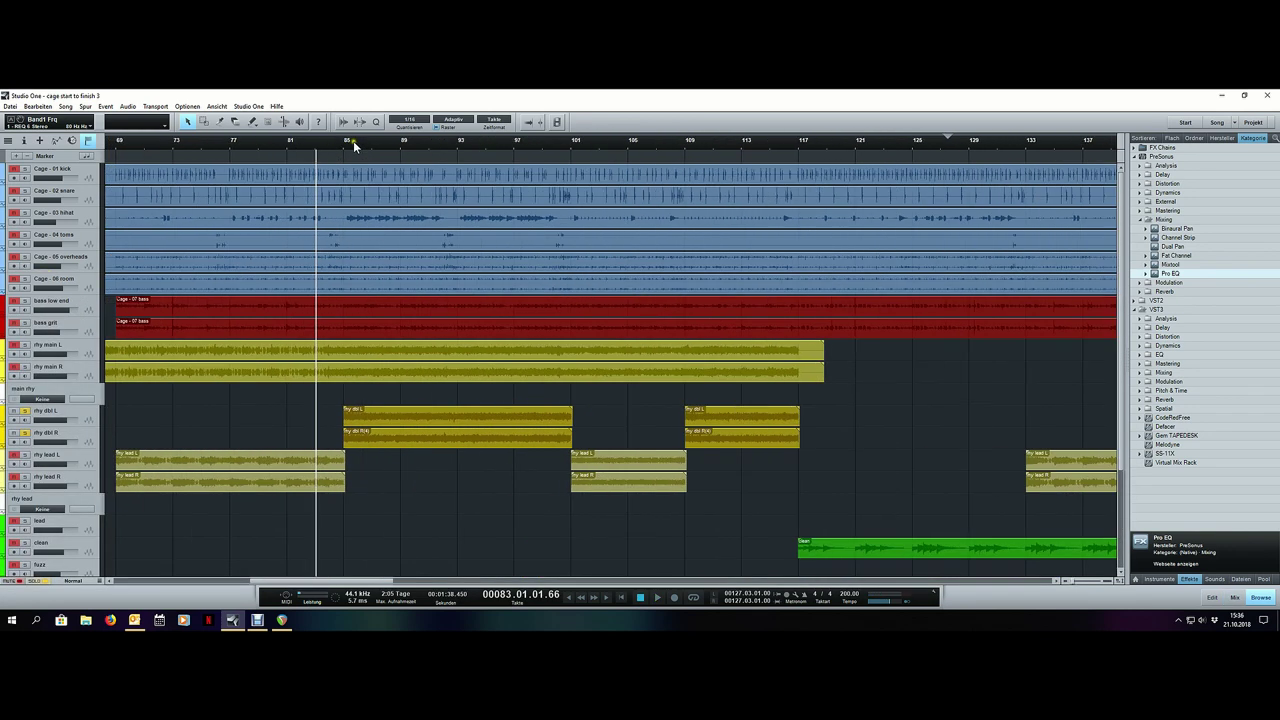
key(F3)
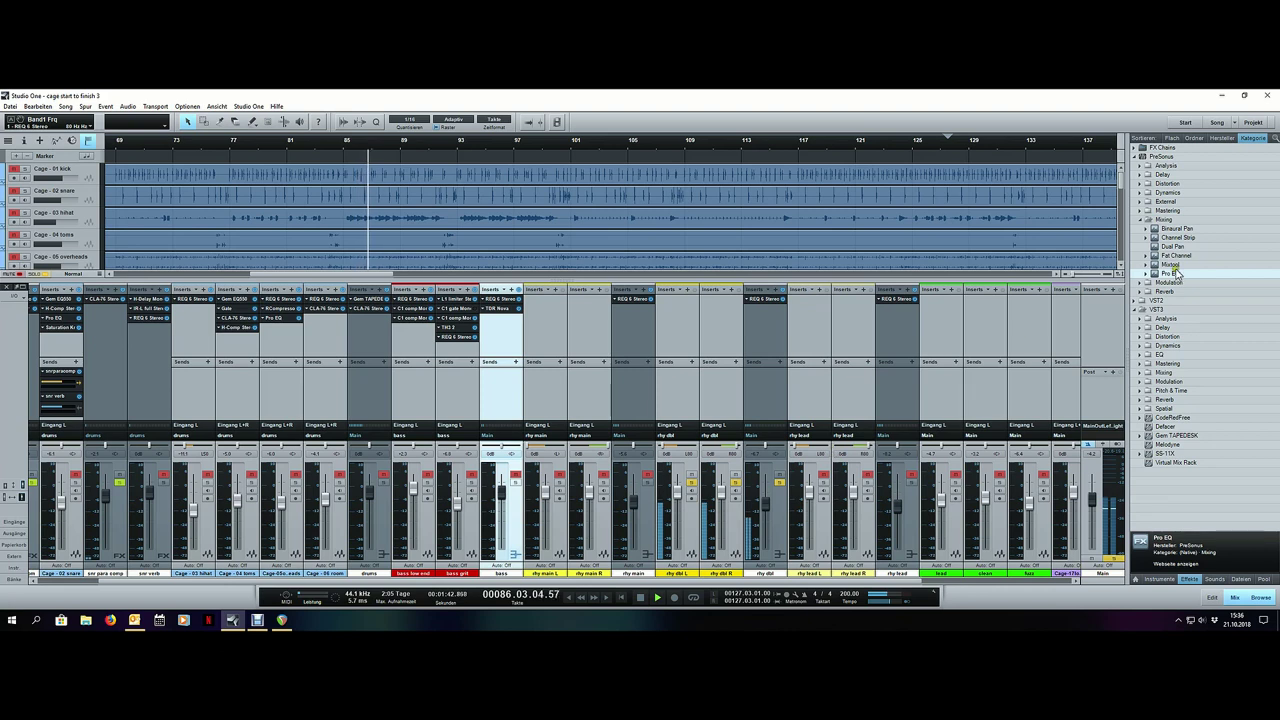
drag(1170, 273, 760, 325)
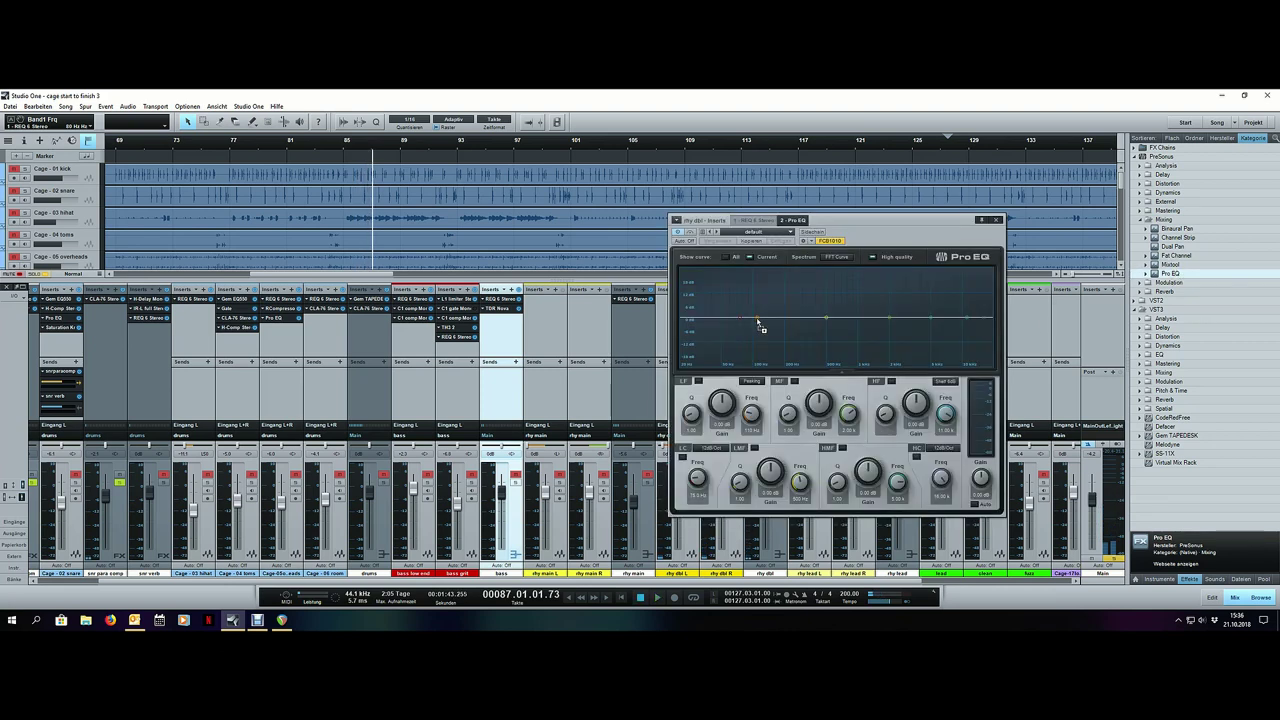
Step: Find the harsh spot around 2 kHz with a narrow MF boost in the Pro EQ, turn it into a cut and close the equalizer
drag(904, 347, 894, 300)
scroll(894, 300, up, 8)
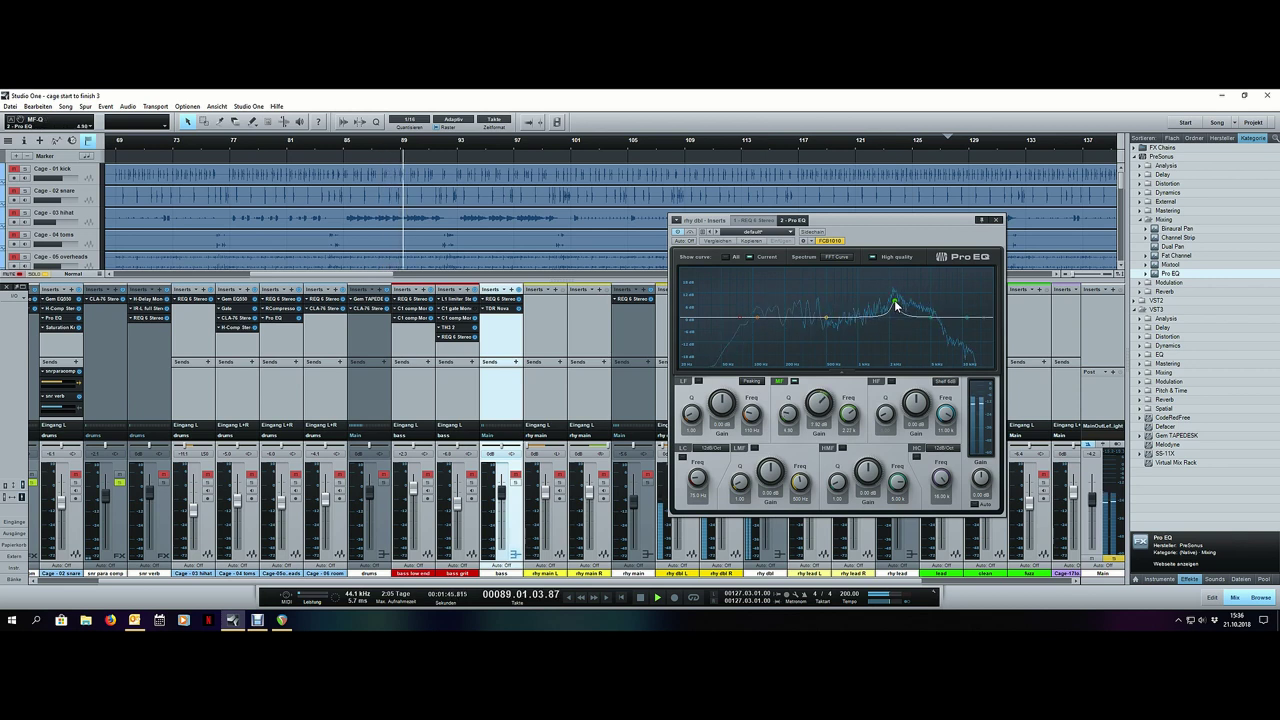
scroll(820, 405, down, 10)
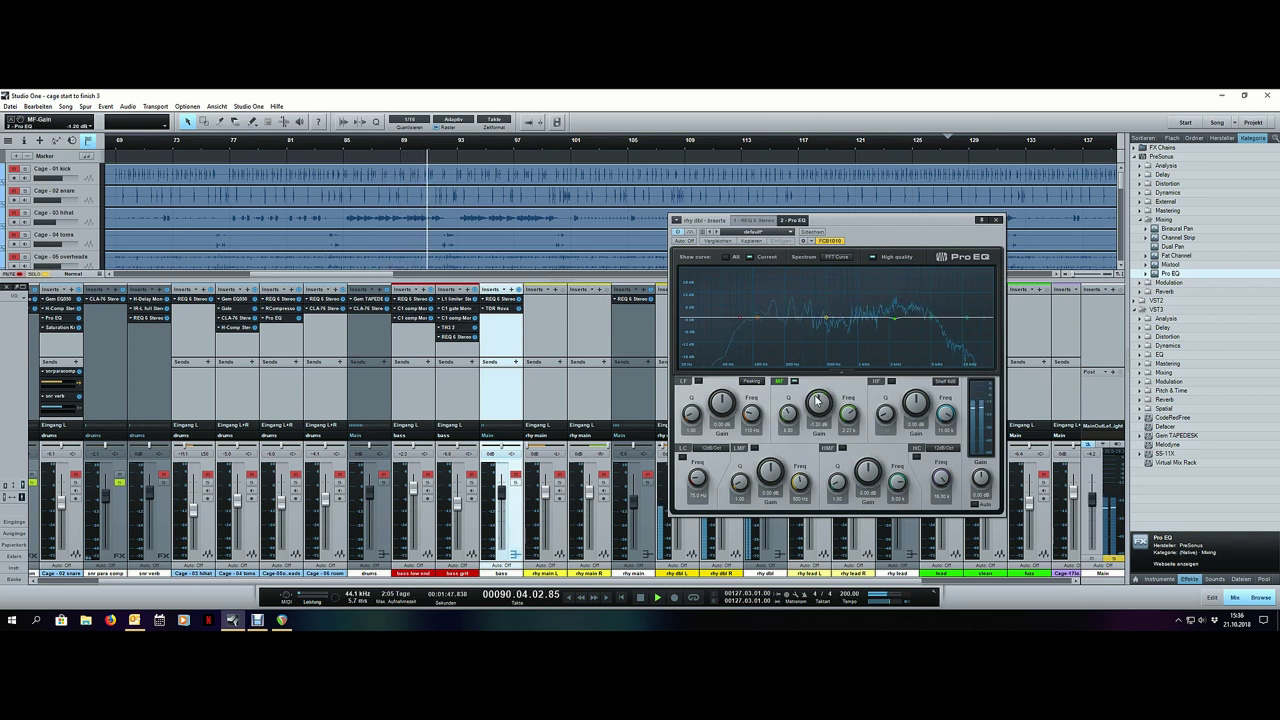
scroll(818, 402, up, 9)
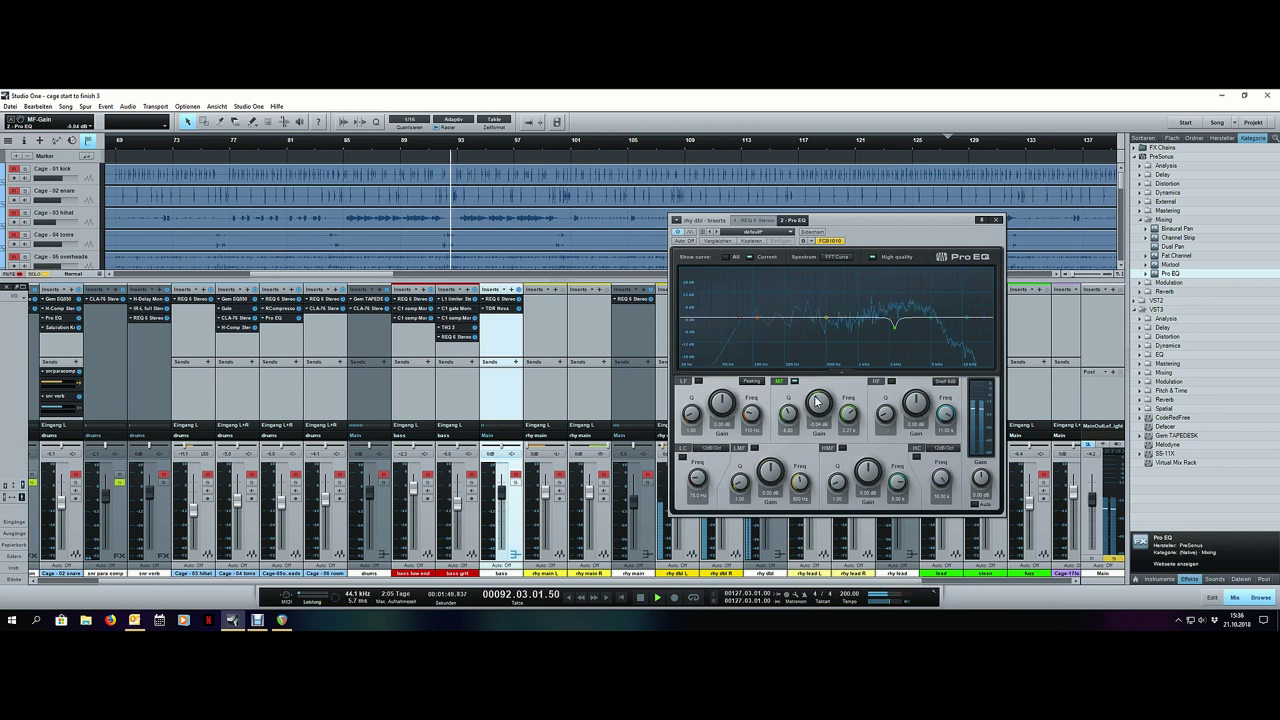
click(996, 220)
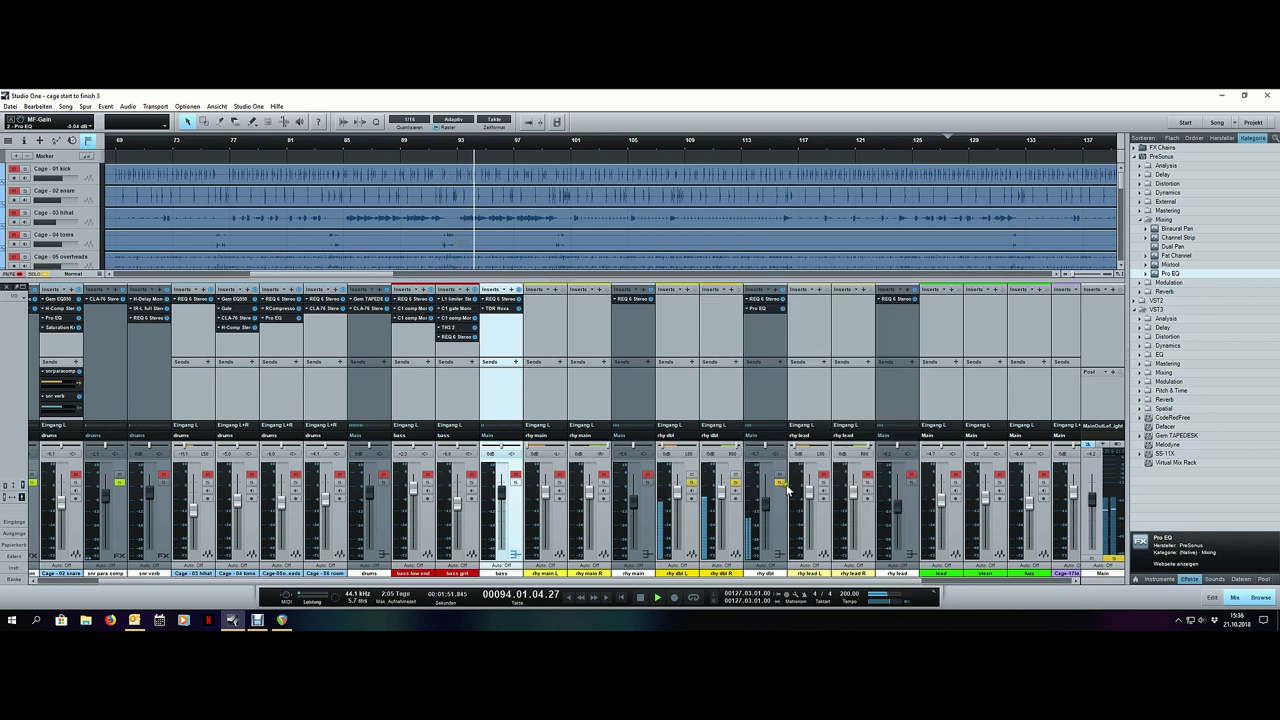
Step: Listen to the rhy main bus in solo for comparison, return to the full mix and save the song
click(647, 483)
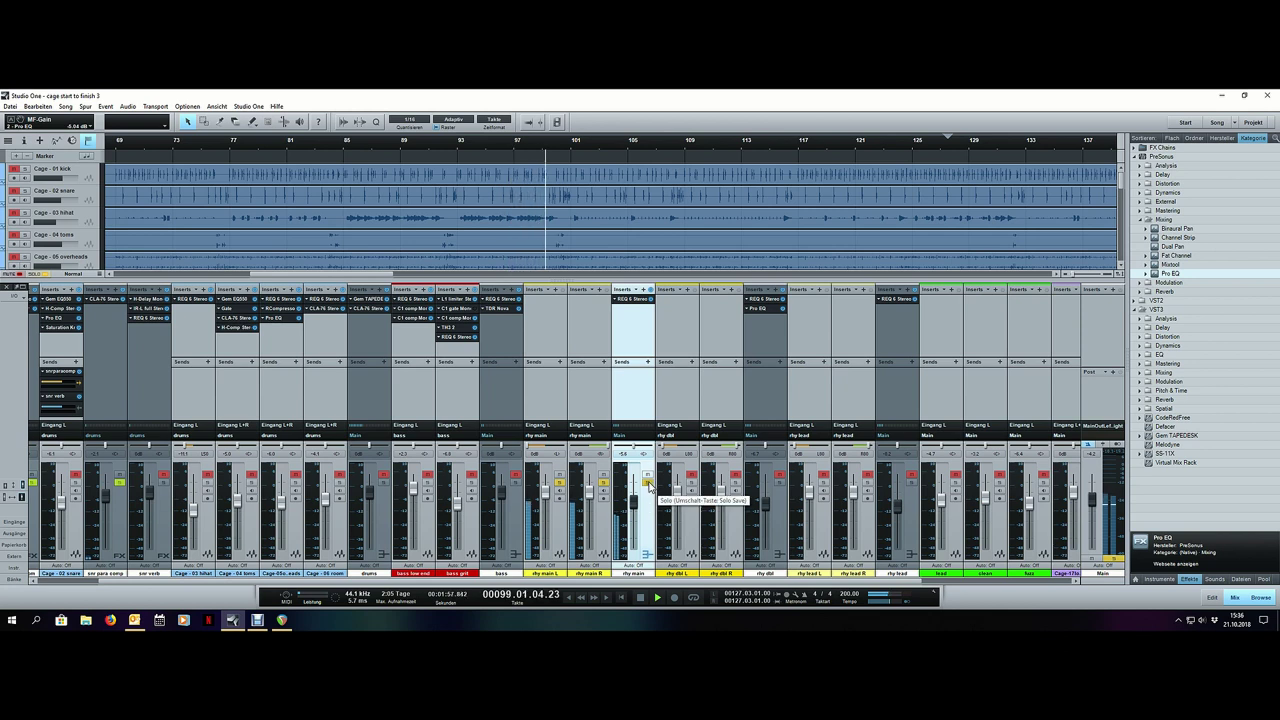
click(647, 484)
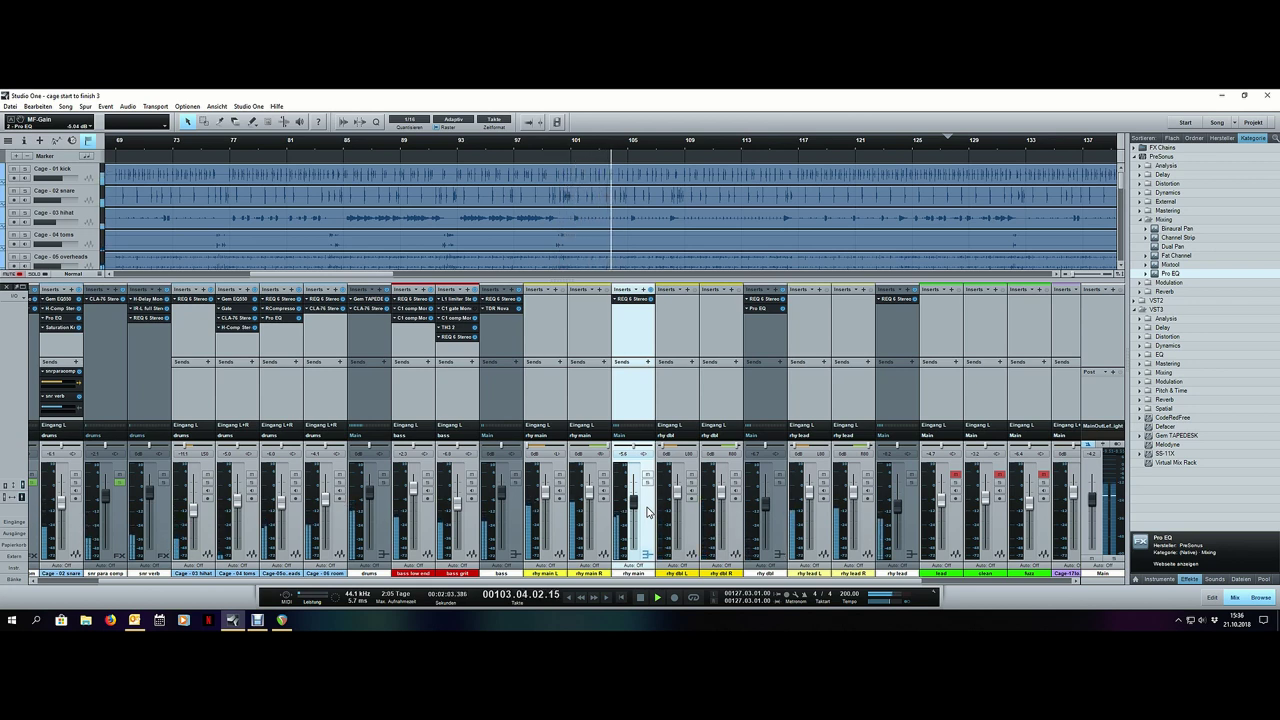
key(F3)
scroll(632, 149, down, 5)
key(ctrl+s)
key(F3)
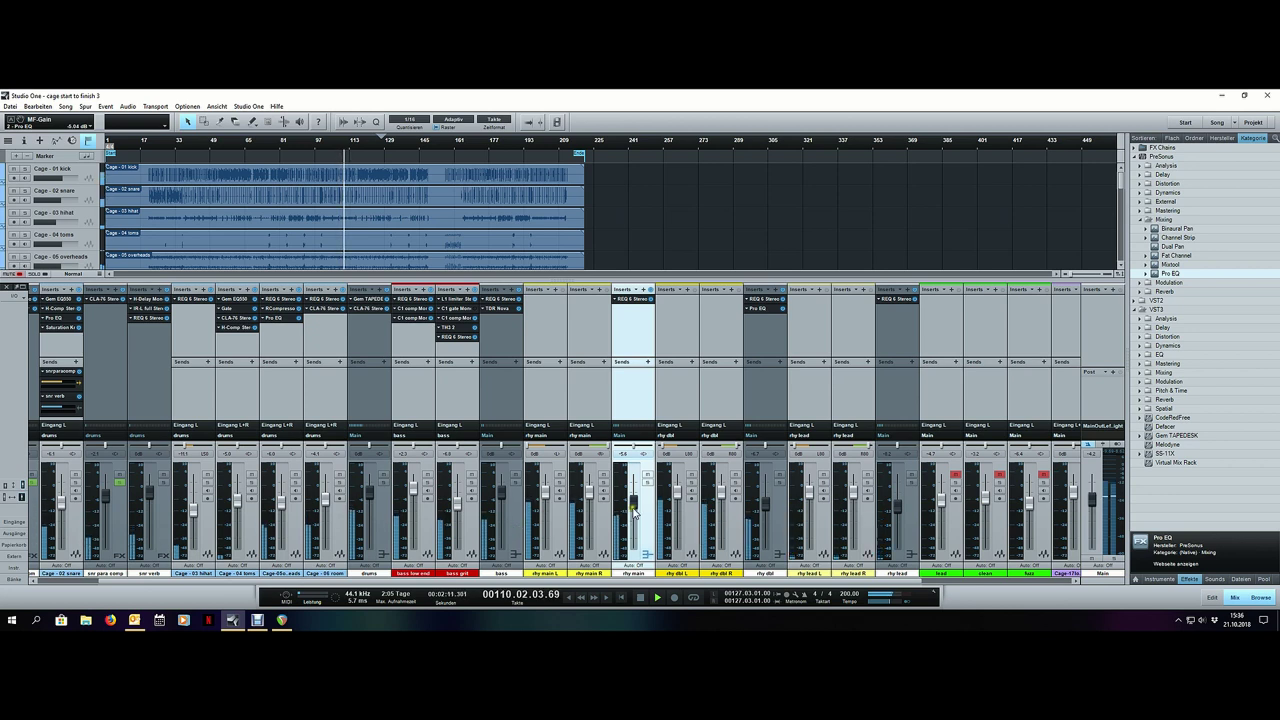
Step: Readjust the volumes of the rhy dbl and rhy main buses against the full mix and stop playback
click(764, 508)
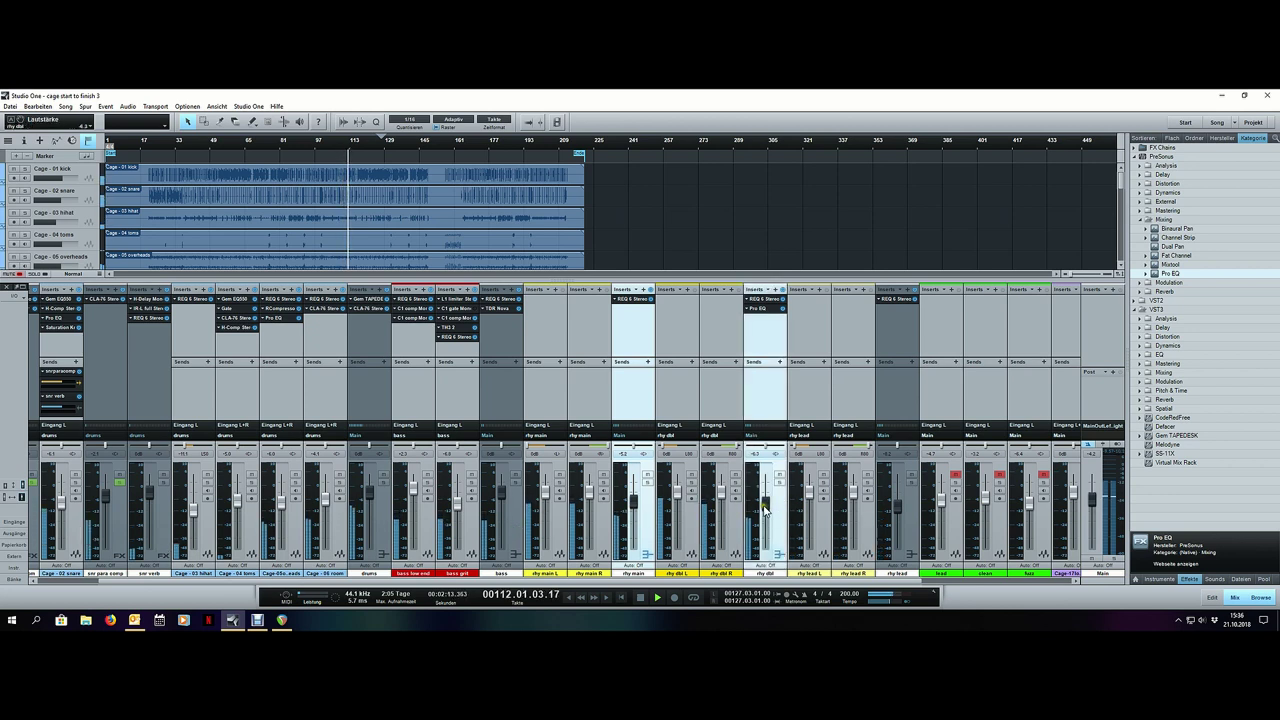
click(645, 530)
key(space)
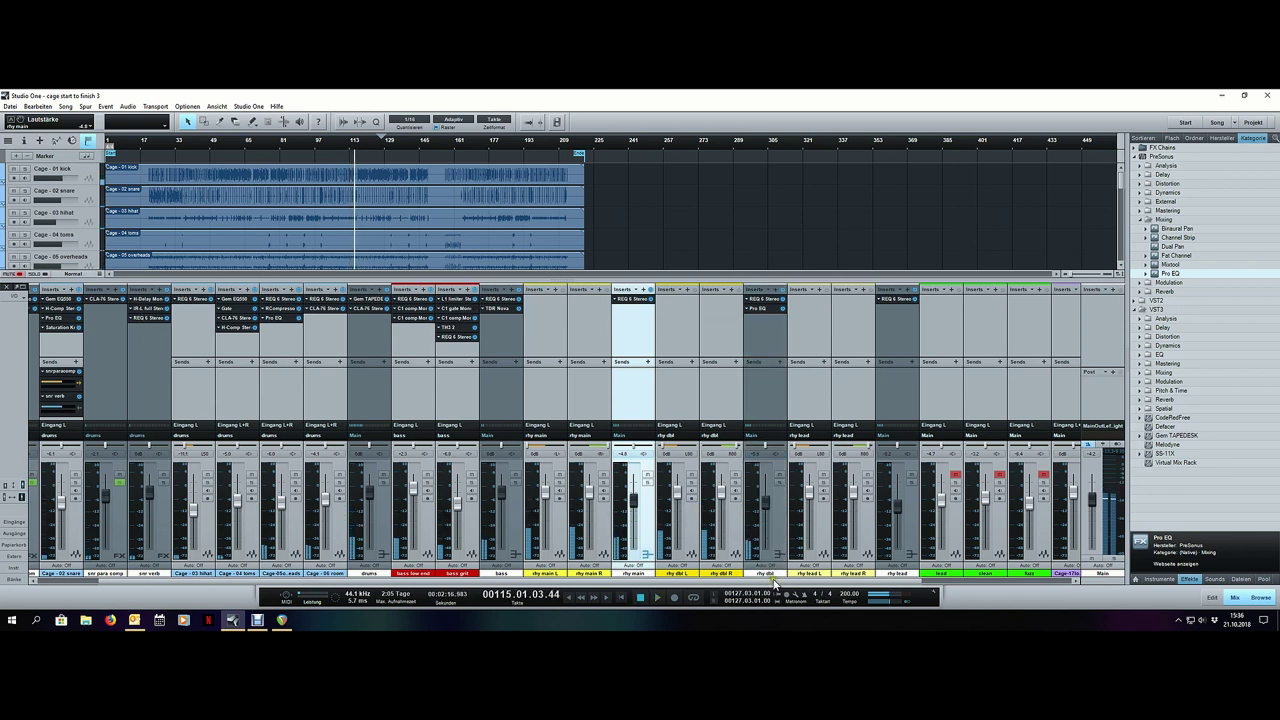
Step: Unmute the lead, clean and fuzz guitar tracks and show their clips in the arrangement
drag(766, 580, 998, 586)
click(771, 530)
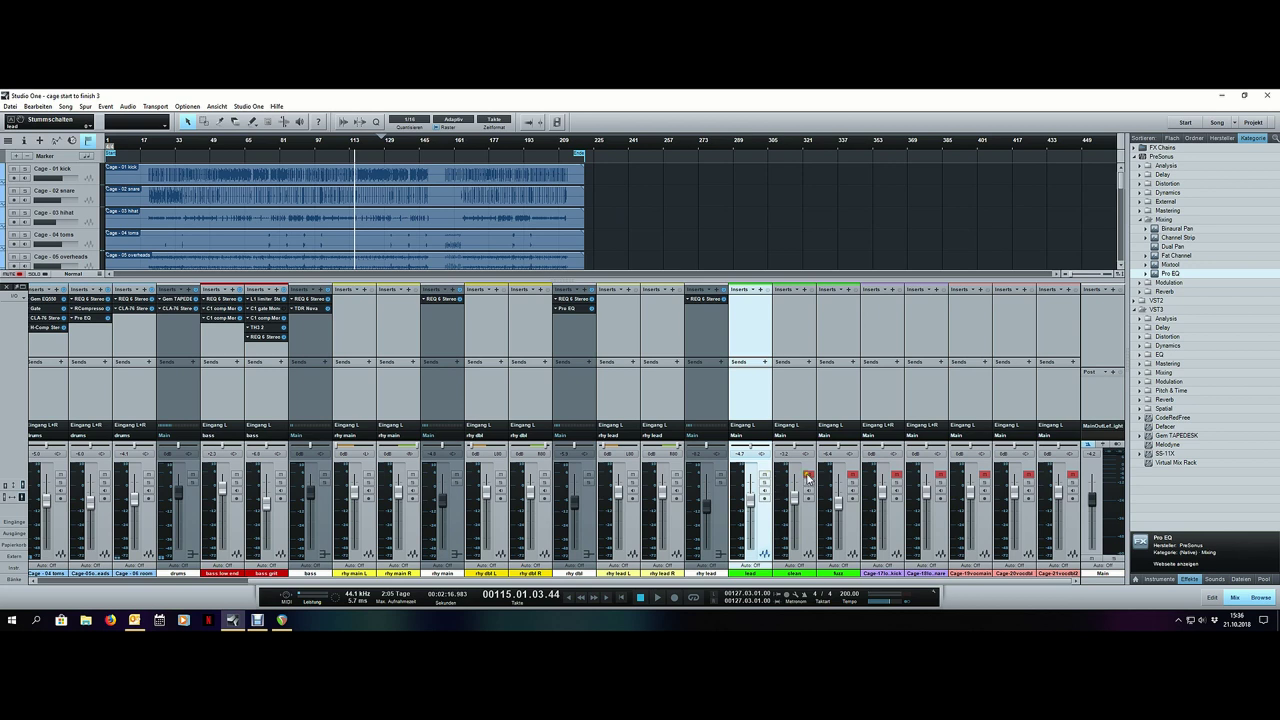
click(845, 515)
key(F3)
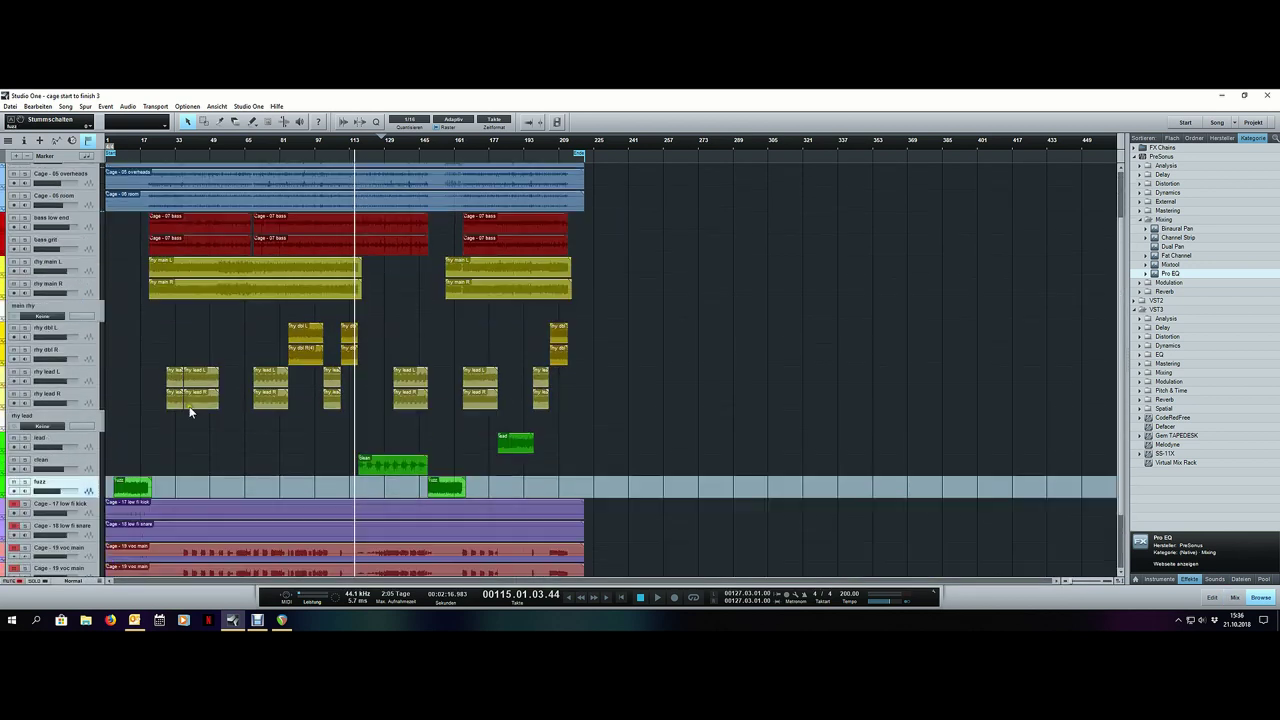
Step: Set a loop over the intro fuzz guitar from bar 5 to bar 21 and play it
scroll(111, 144, up, 5)
click(137, 142)
key(space)
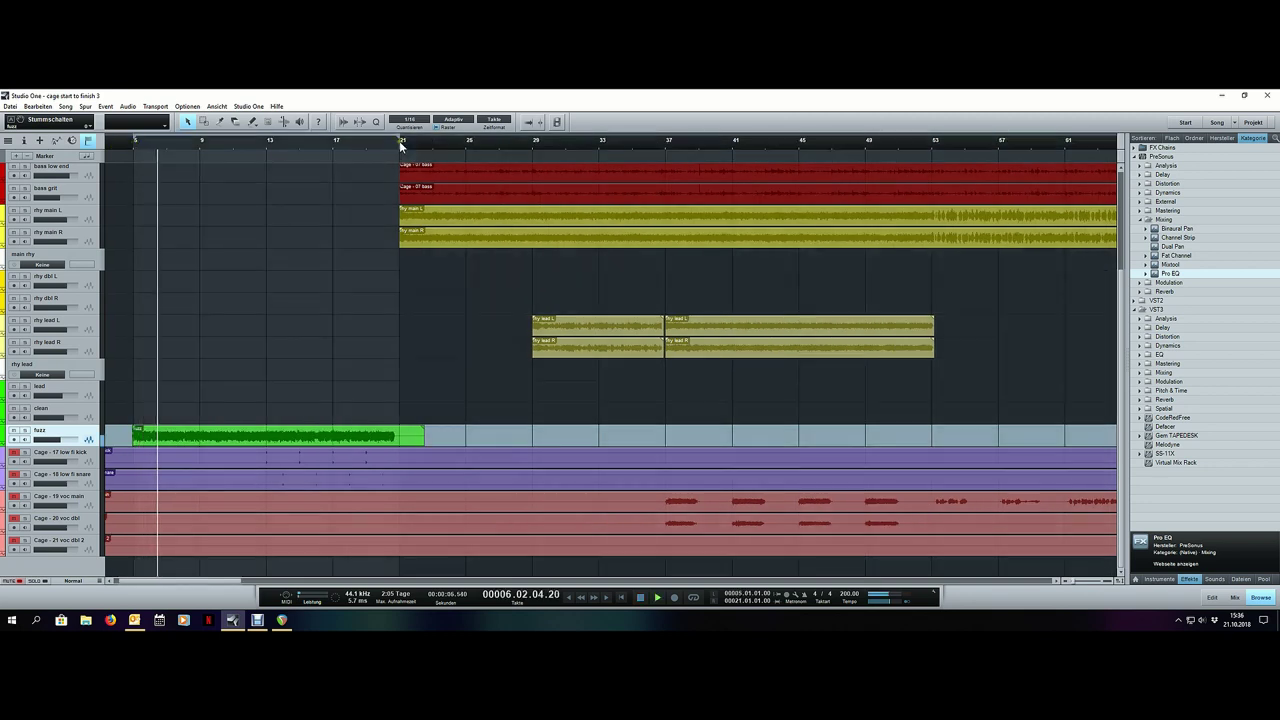
Step: Insert the REQ 6 Stereo equalizer from the VST3 EQ effects on the fuzz track
key(F3)
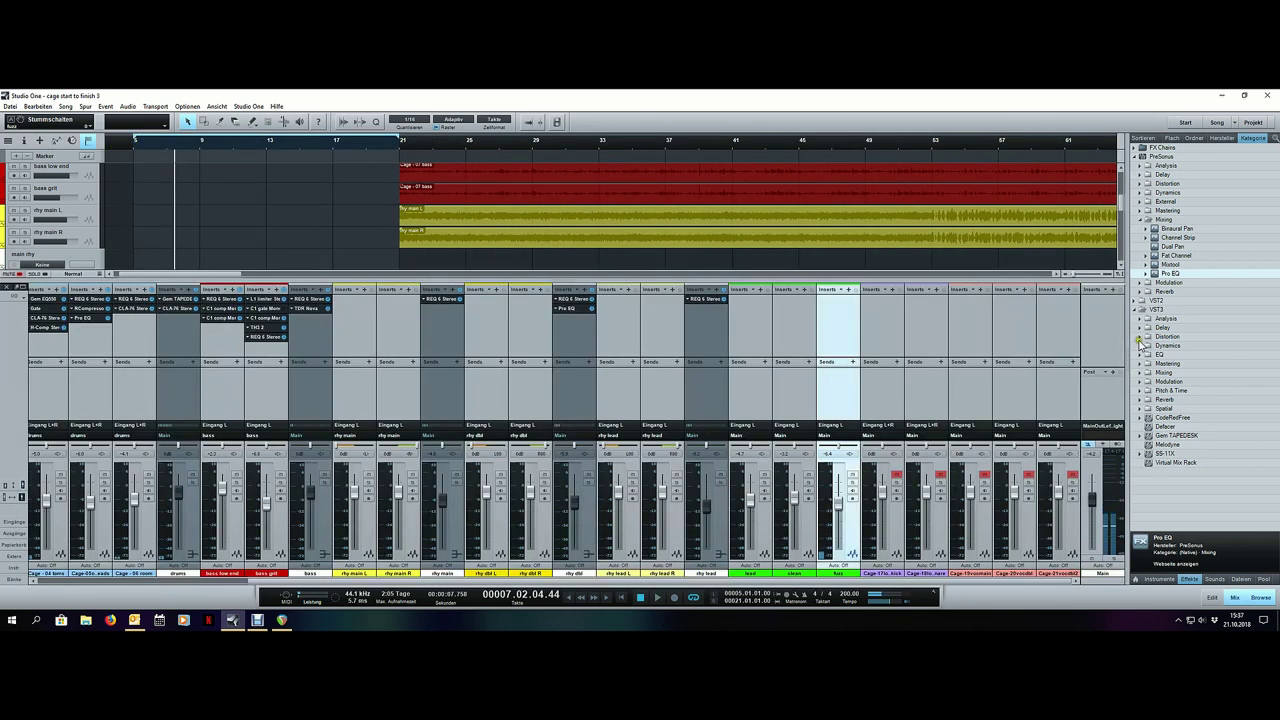
click(1162, 220)
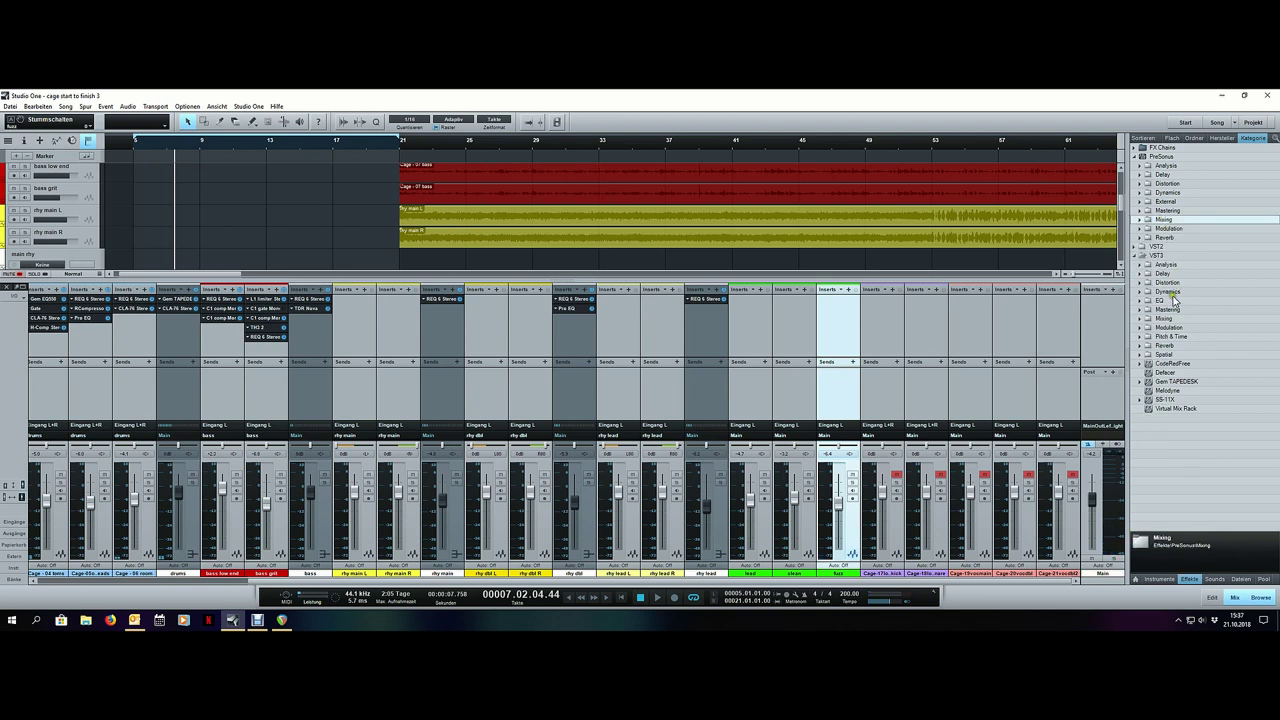
click(1177, 300)
scroll(1196, 460, down, 3)
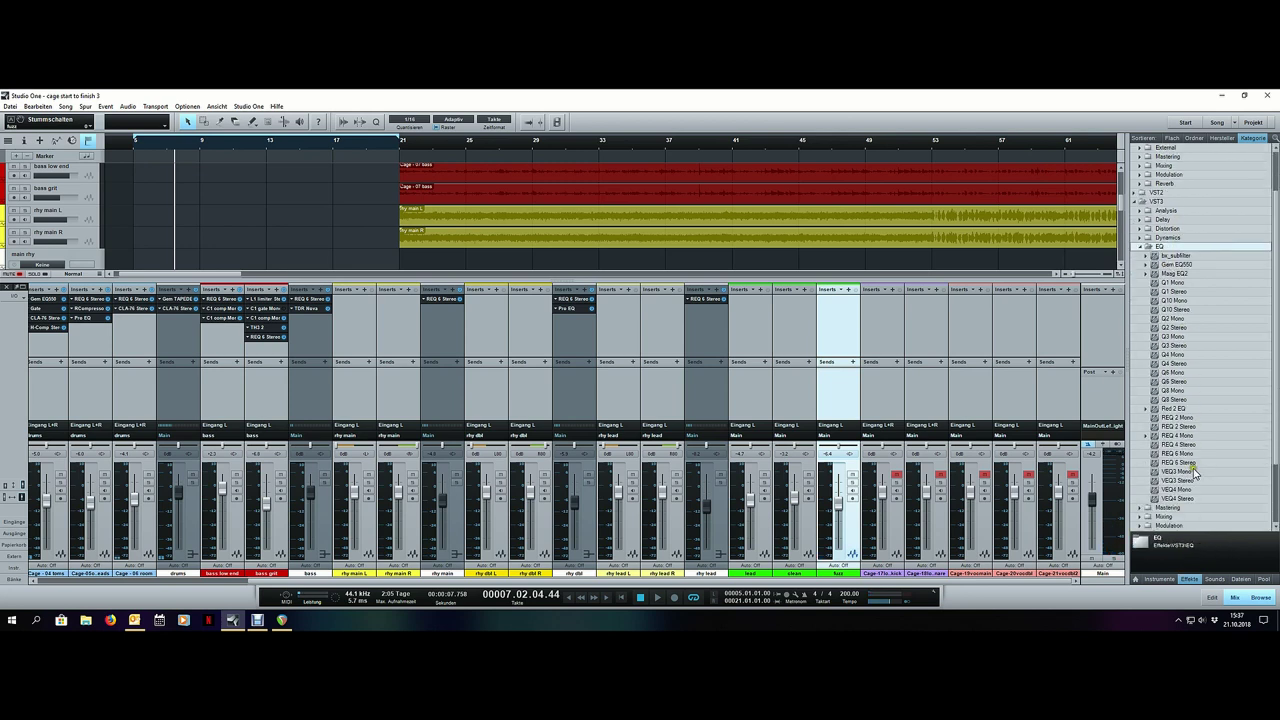
drag(1180, 436, 838, 330)
Step: Band-limit the fuzz guitar with a high-pass on band 1 and a low-pass on band 6 at about 2594 Hz, and close the REQ 6
click(711, 376)
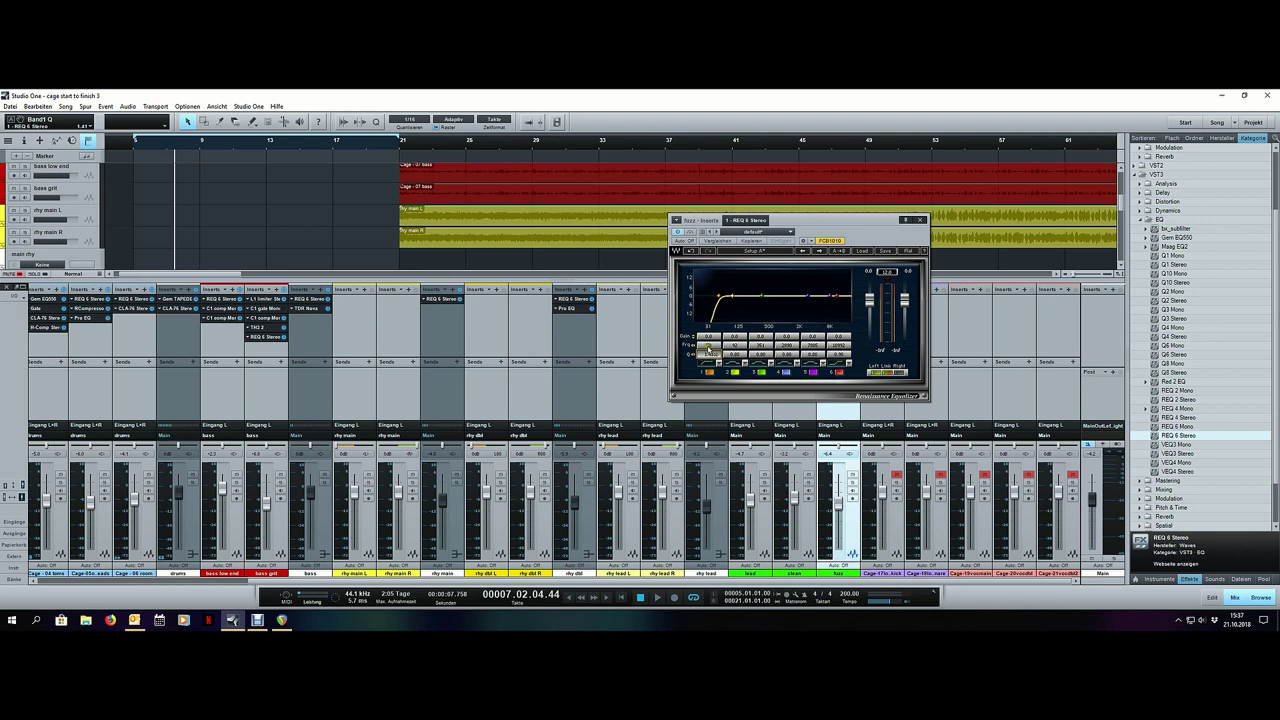
drag(708, 347, 796, 352)
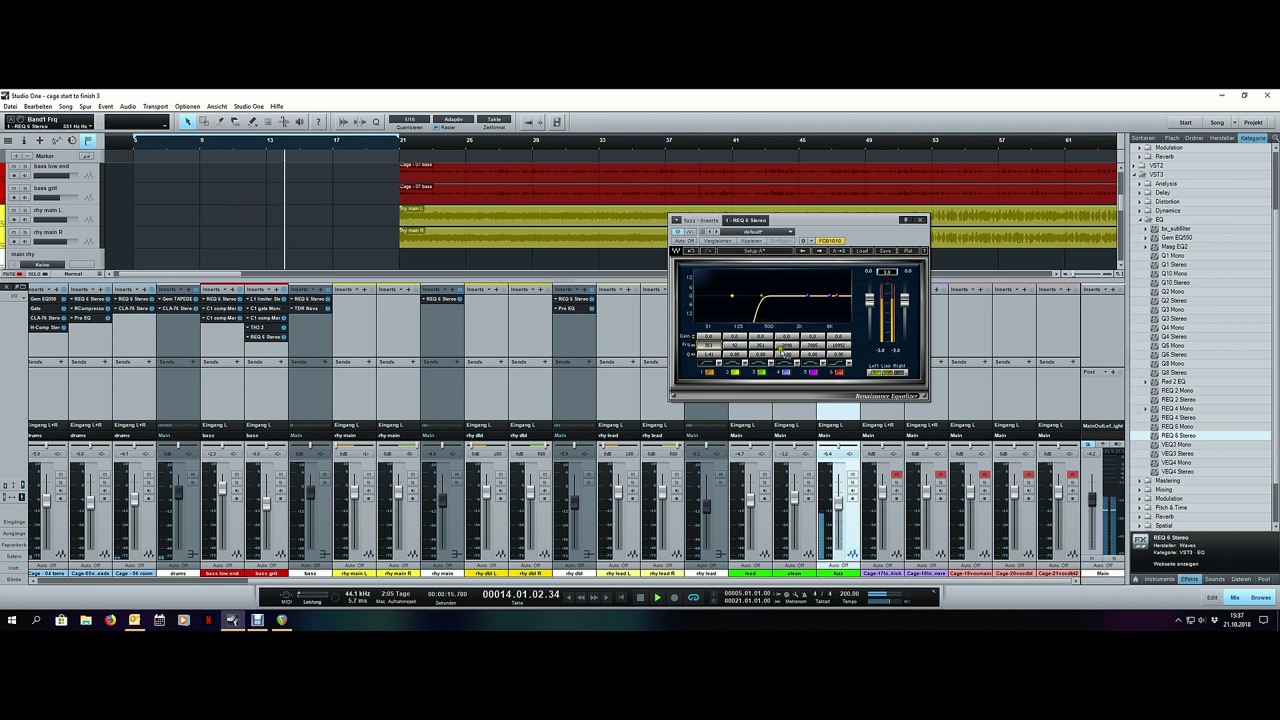
click(841, 363)
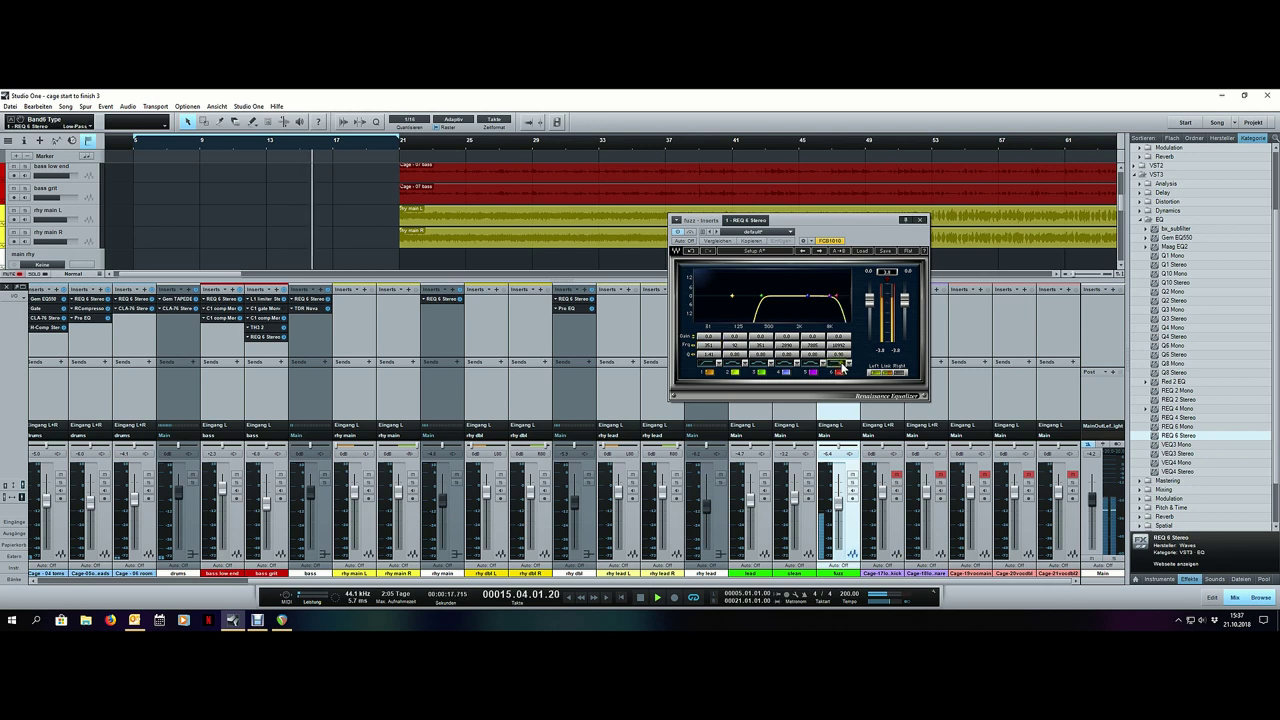
mouse_move(838, 345)
mouse_down()
mouse_move(778, 346)
mouse_move(812, 336)
mouse_move(824, 357)
mouse_move(805, 362)
mouse_move(866, 367)
mouse_move(826, 347)
mouse_up()
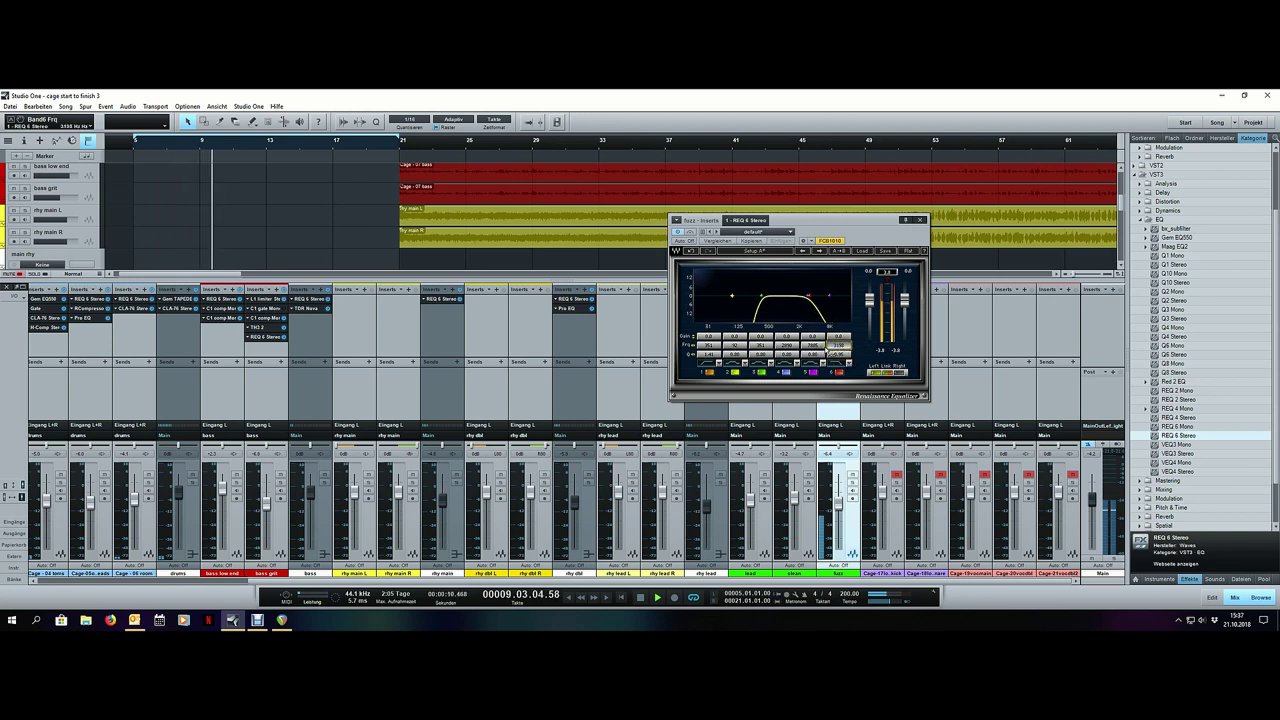
drag(702, 347, 717, 342)
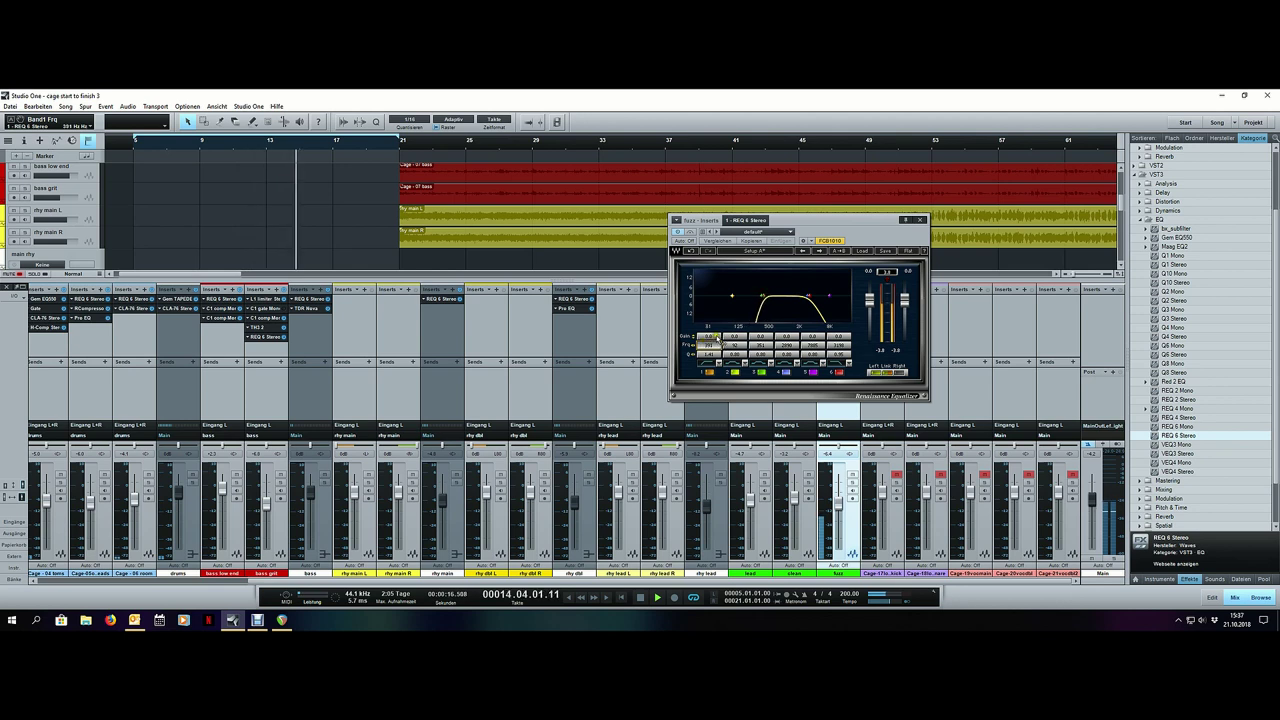
mouse_move(838, 346)
mouse_down()
mouse_move(793, 352)
mouse_move(834, 344)
mouse_up()
click(920, 219)
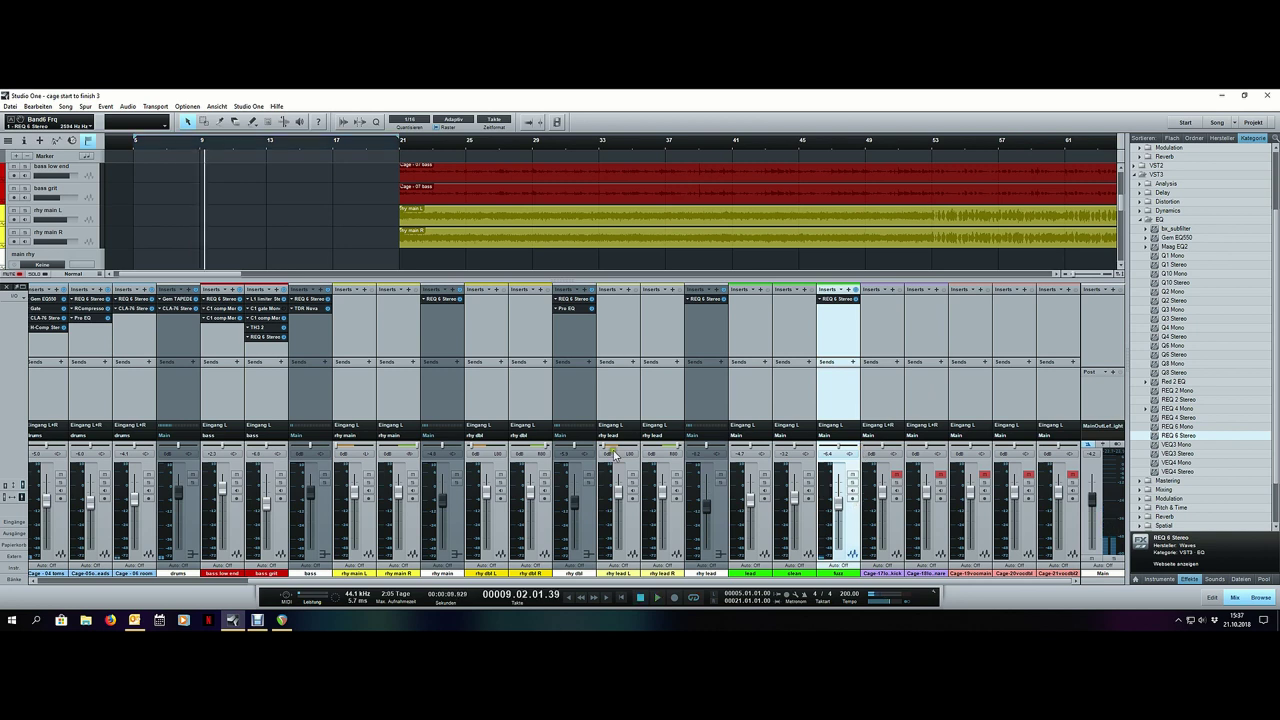
Step: Replay the transition into bar 21, raise the rhy main bus and balance the fuzz track at about -5.2 dB
click(360, 157)
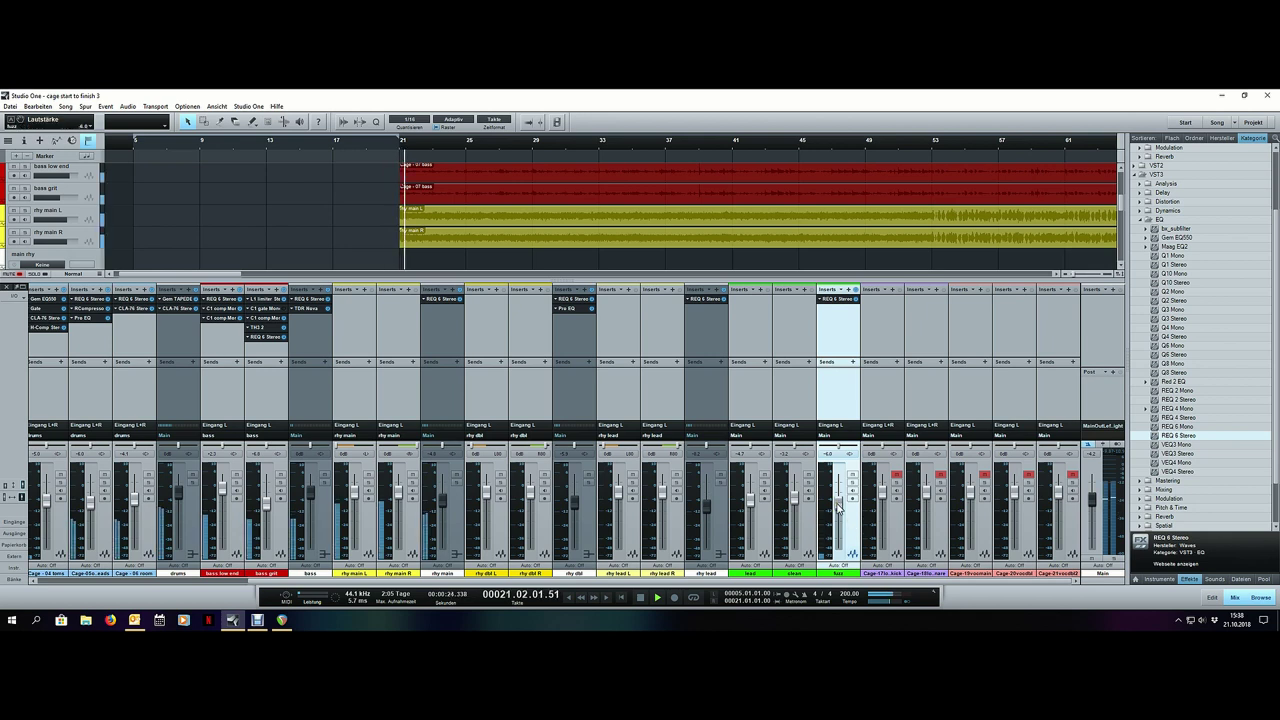
click(366, 152)
drag(838, 490, 835, 505)
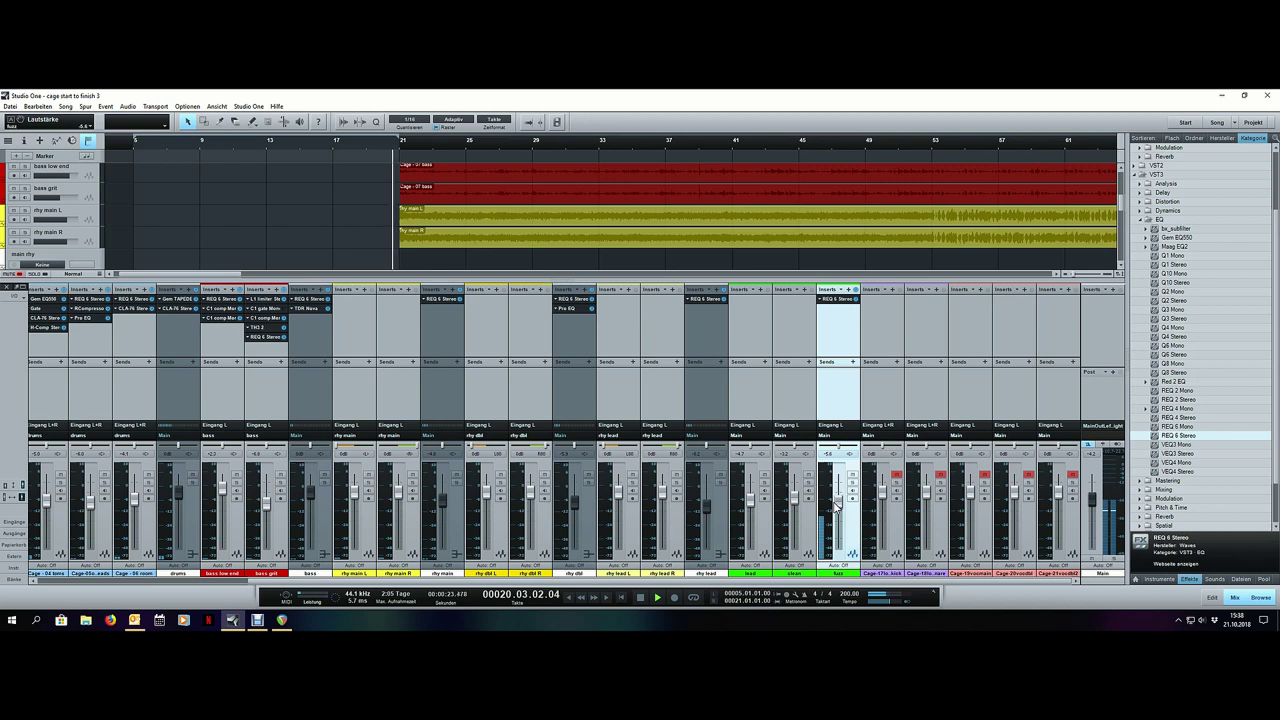
click(446, 500)
scroll(445, 498, up, 1)
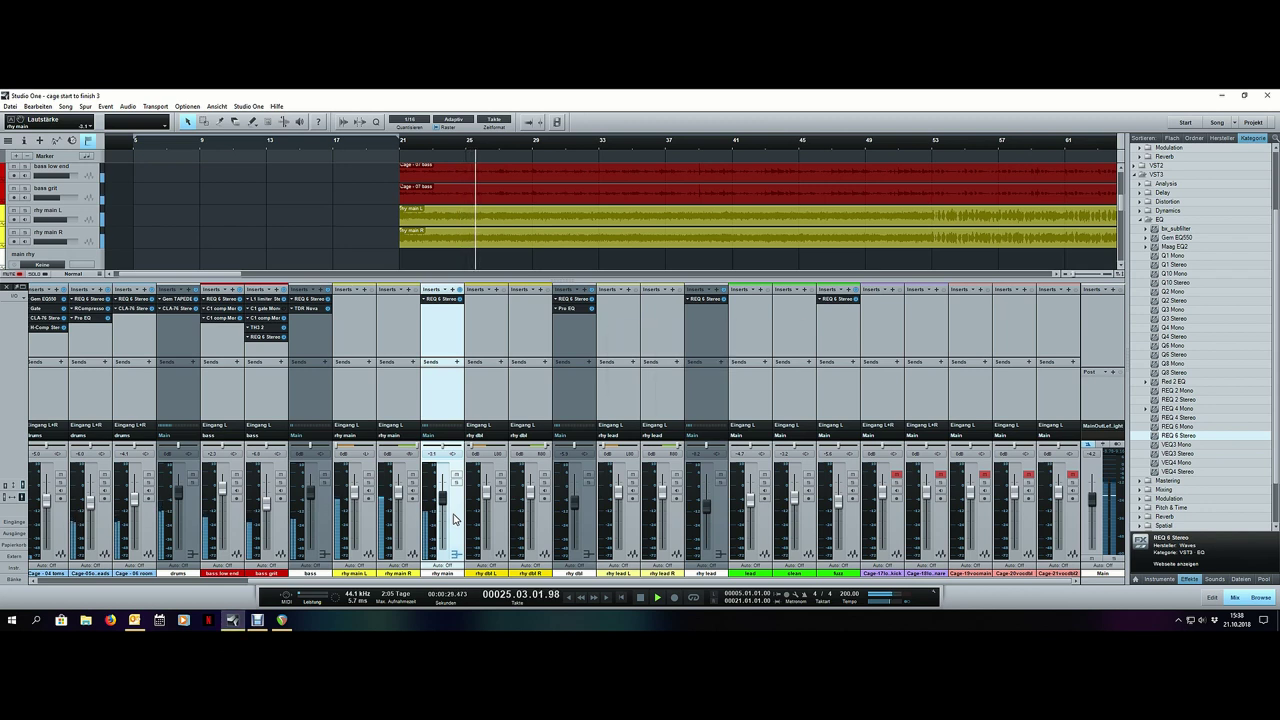
click(342, 142)
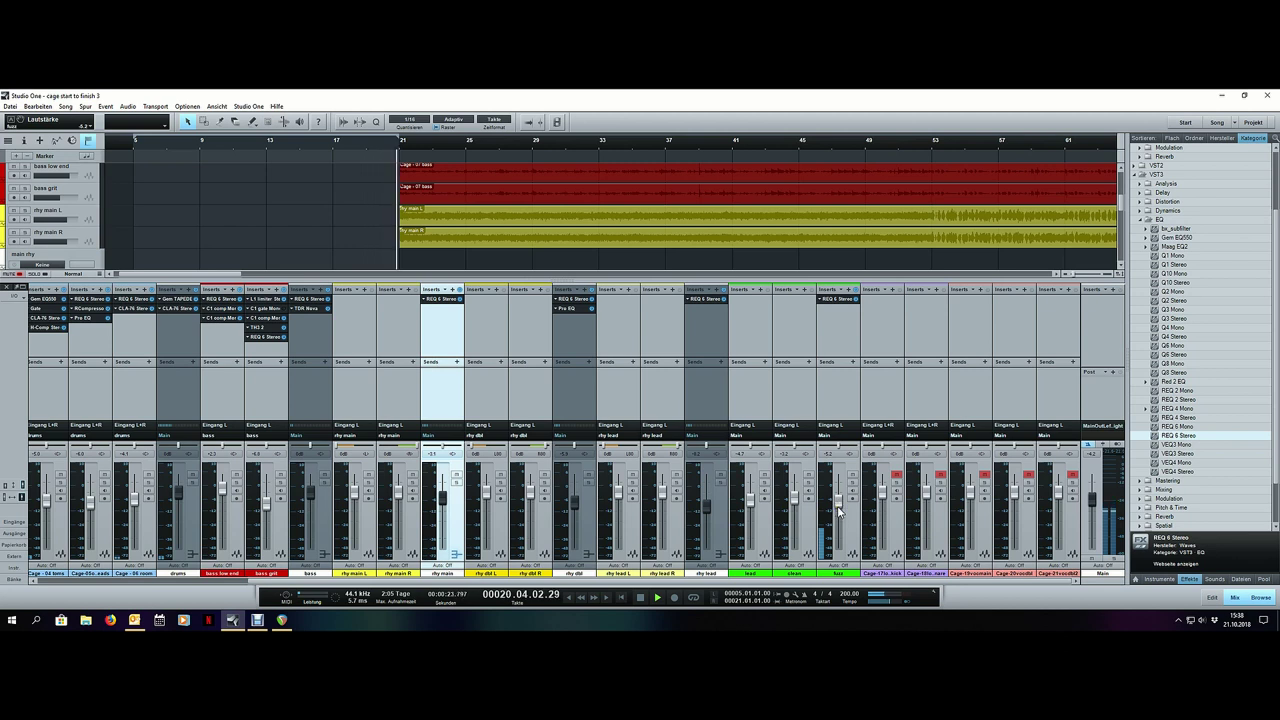
Step: Copy the Pro EQ from the rhy dbl bus onto the rhy main bus, after its REQ 6 Stereo
key(F3)
scroll(492, 147, down, 5)
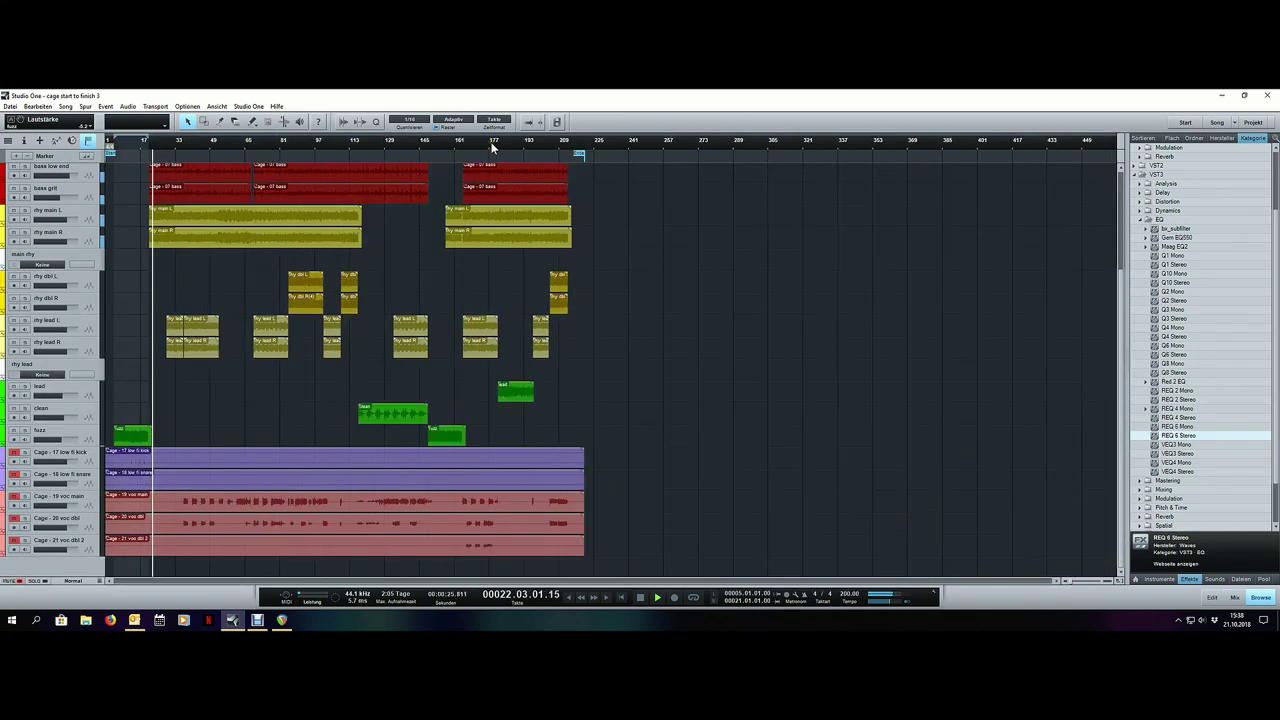
key(e)
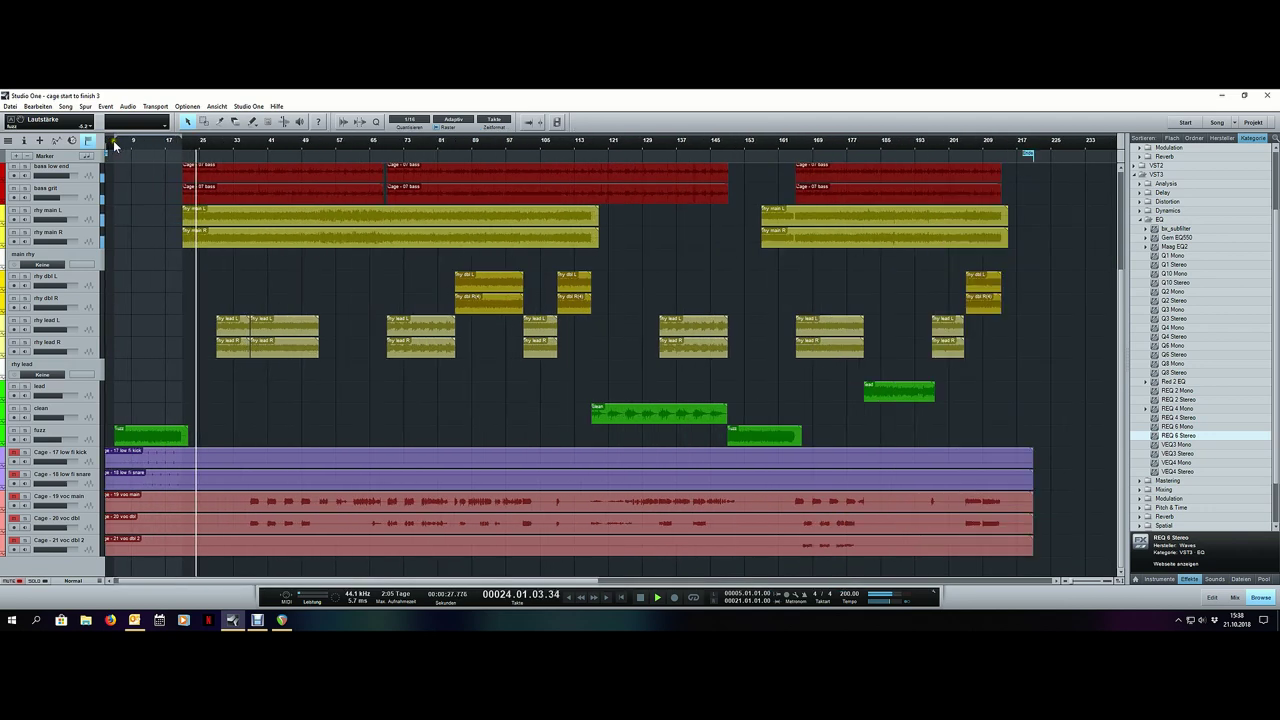
key(F3)
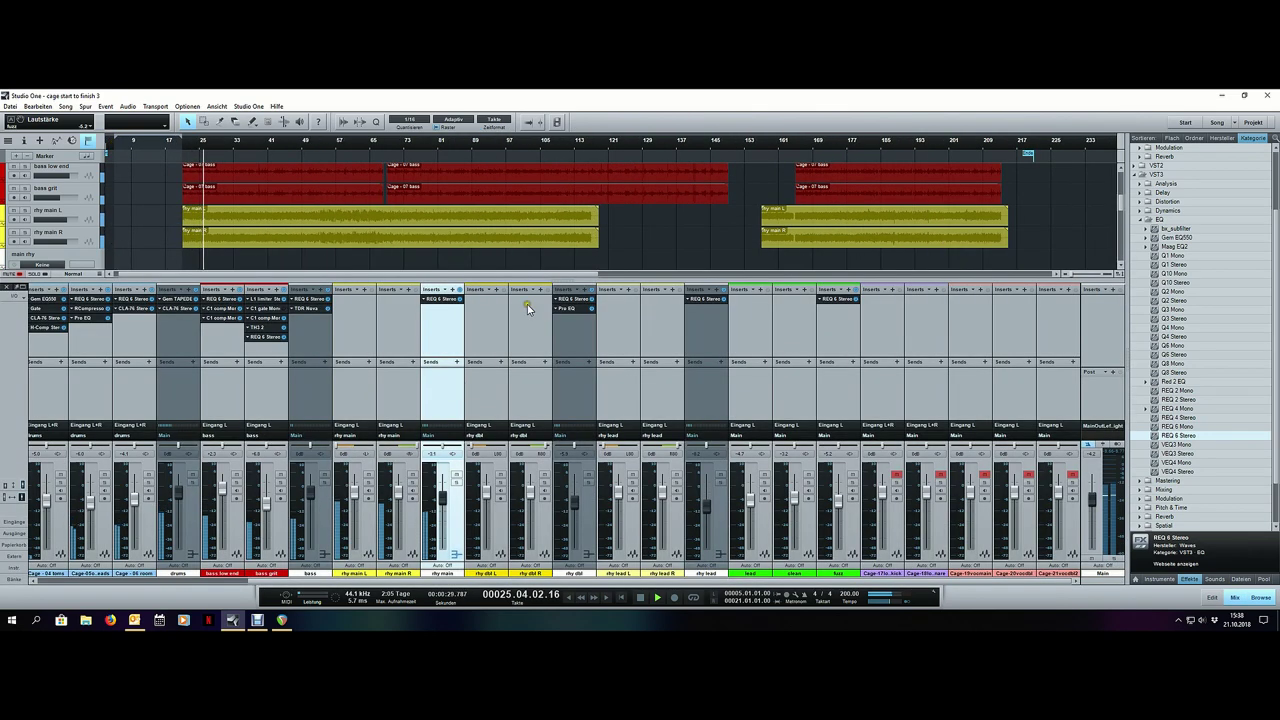
drag(574, 310, 427, 322)
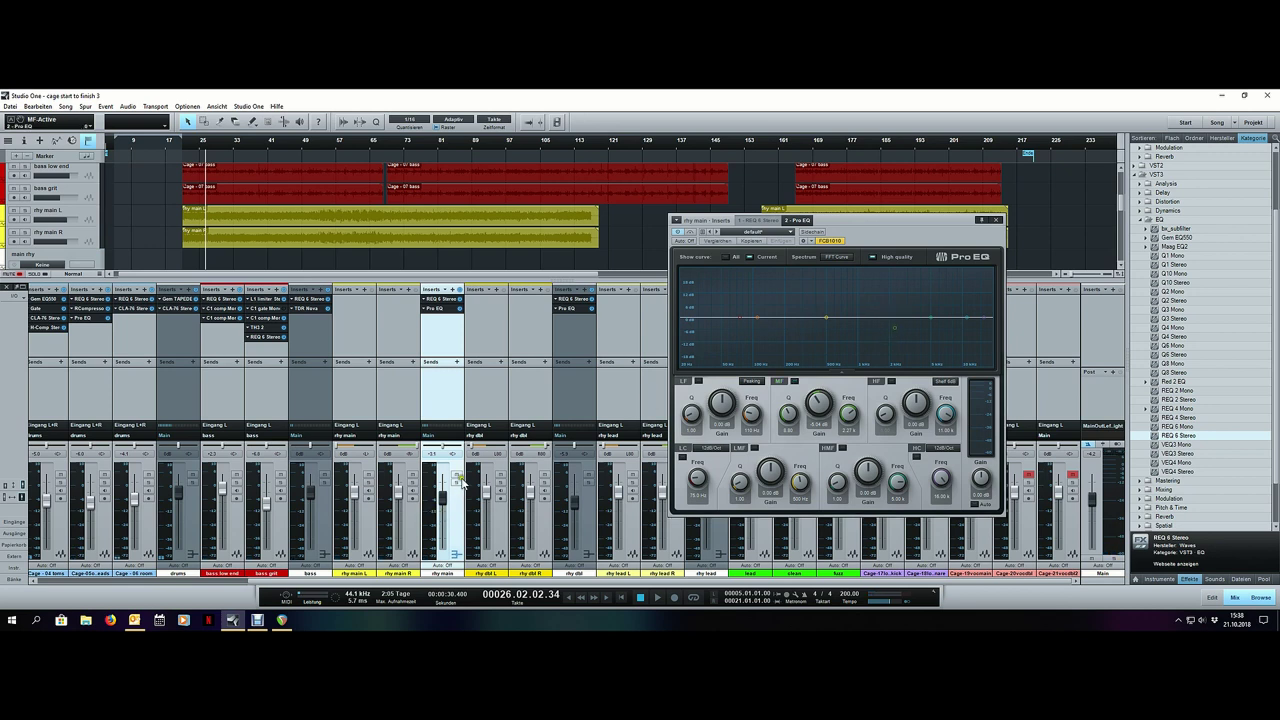
Step: Solo the rhy main bus and cut the upper mids by just under 5 dB with the Pro EQ's MF band, comparing it with the band bypassed
key(space)
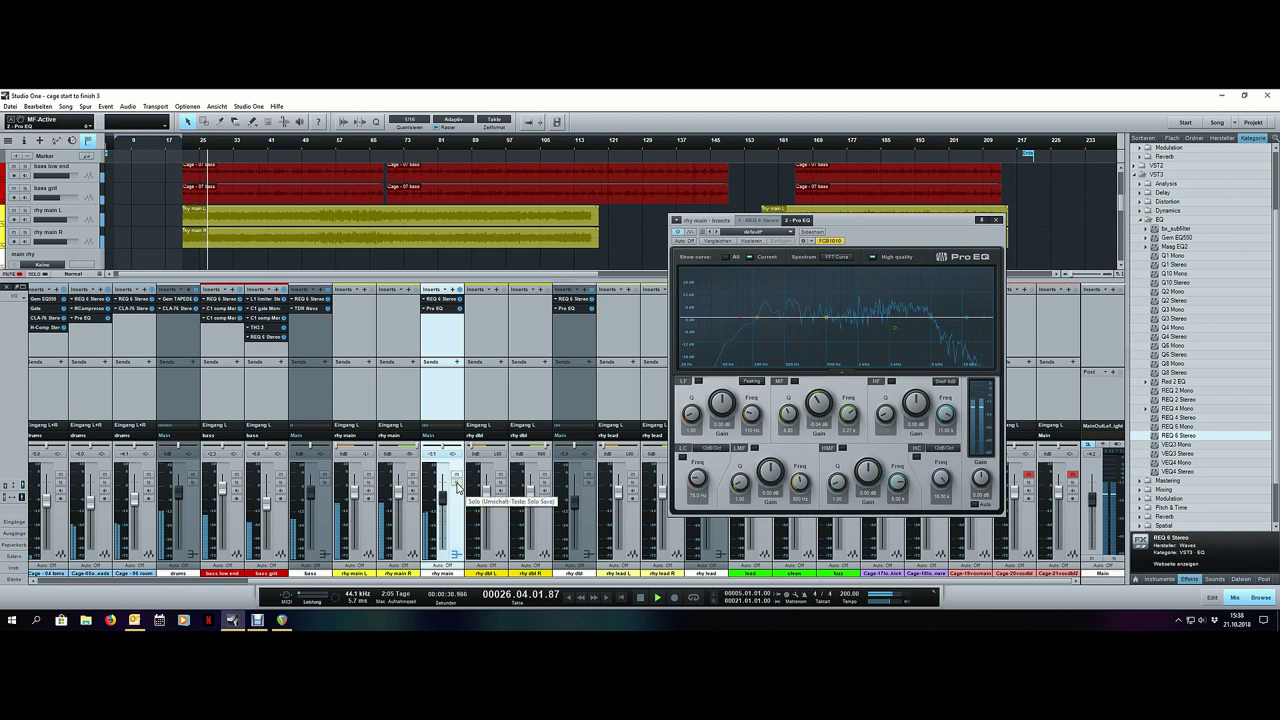
drag(894, 328, 912, 306)
key(space)
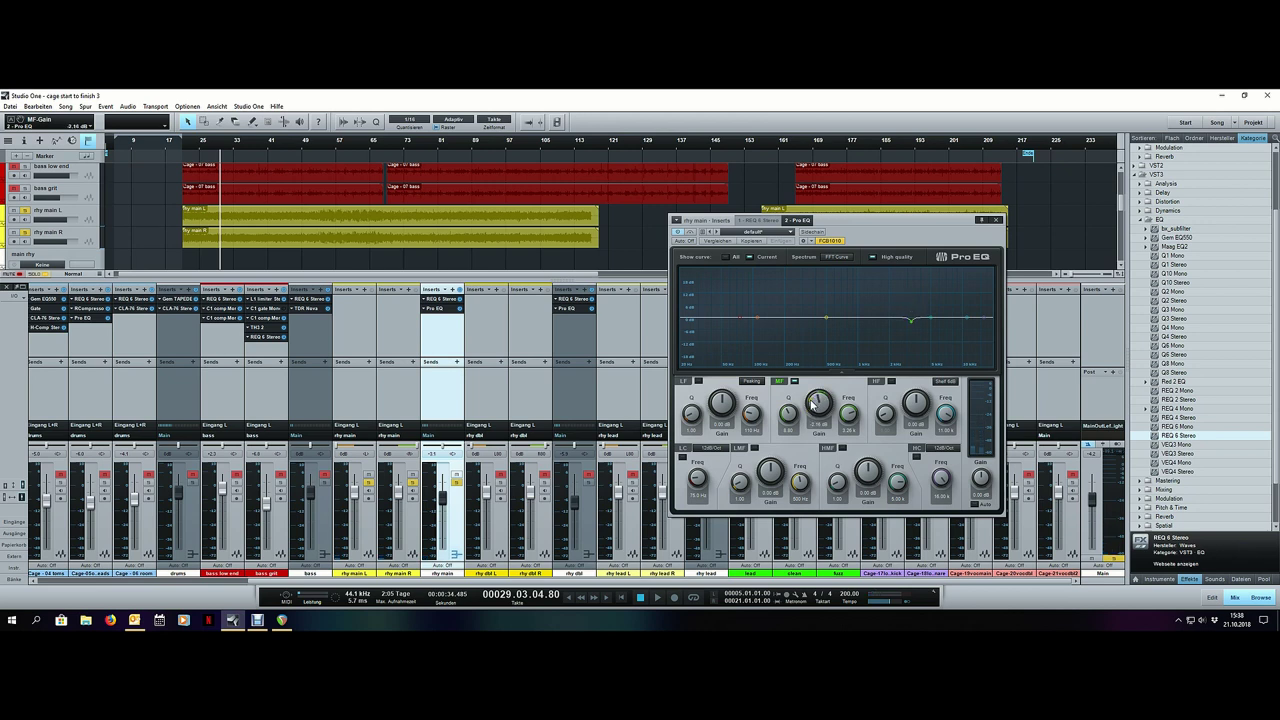
key(space)
scroll(814, 401, down, 2)
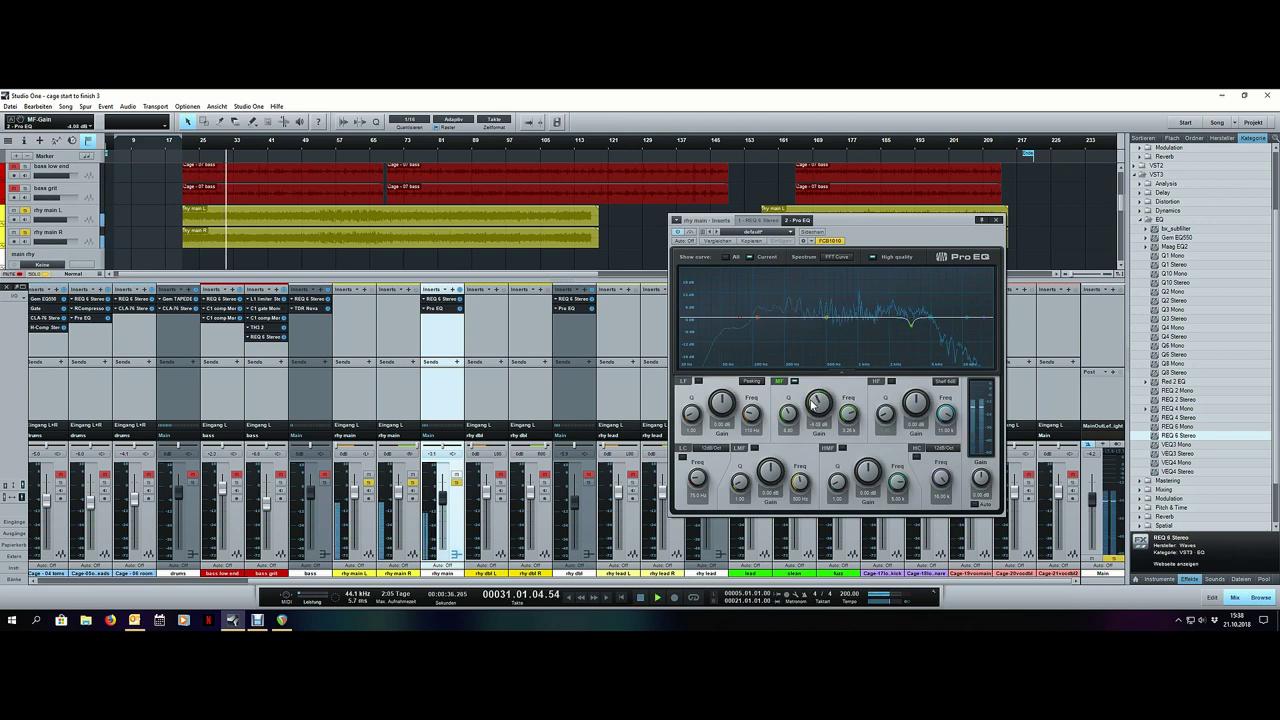
click(794, 382)
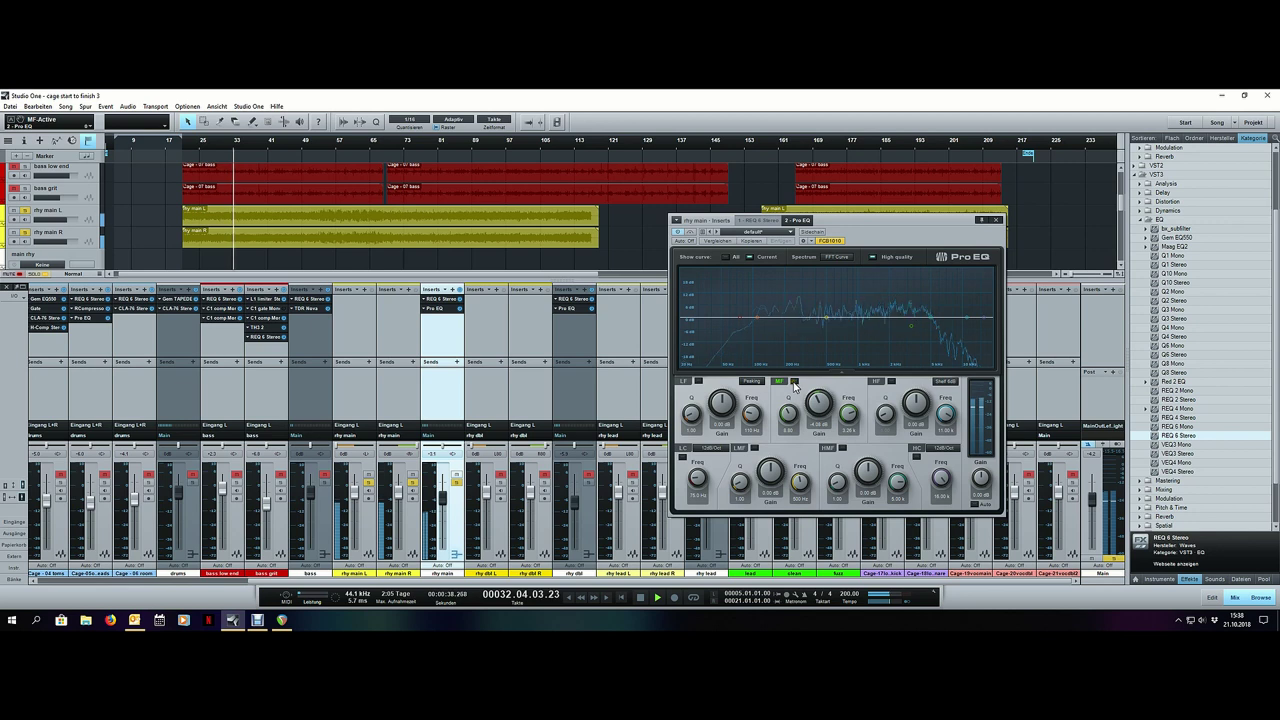
click(794, 382)
scroll(819, 403, down, 1)
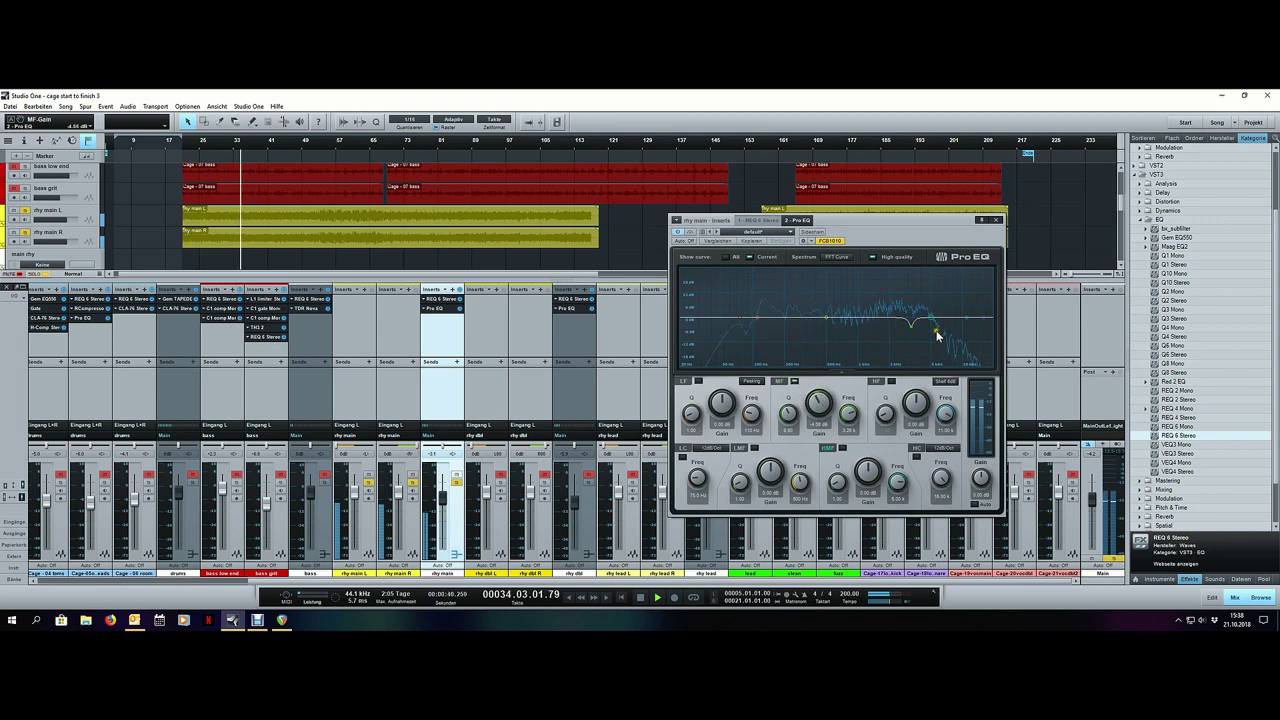
Step: Adjust the band 6 low-pass frequency in the rhy main REQ 6 Stereo and return to the Pro EQ
click(446, 300)
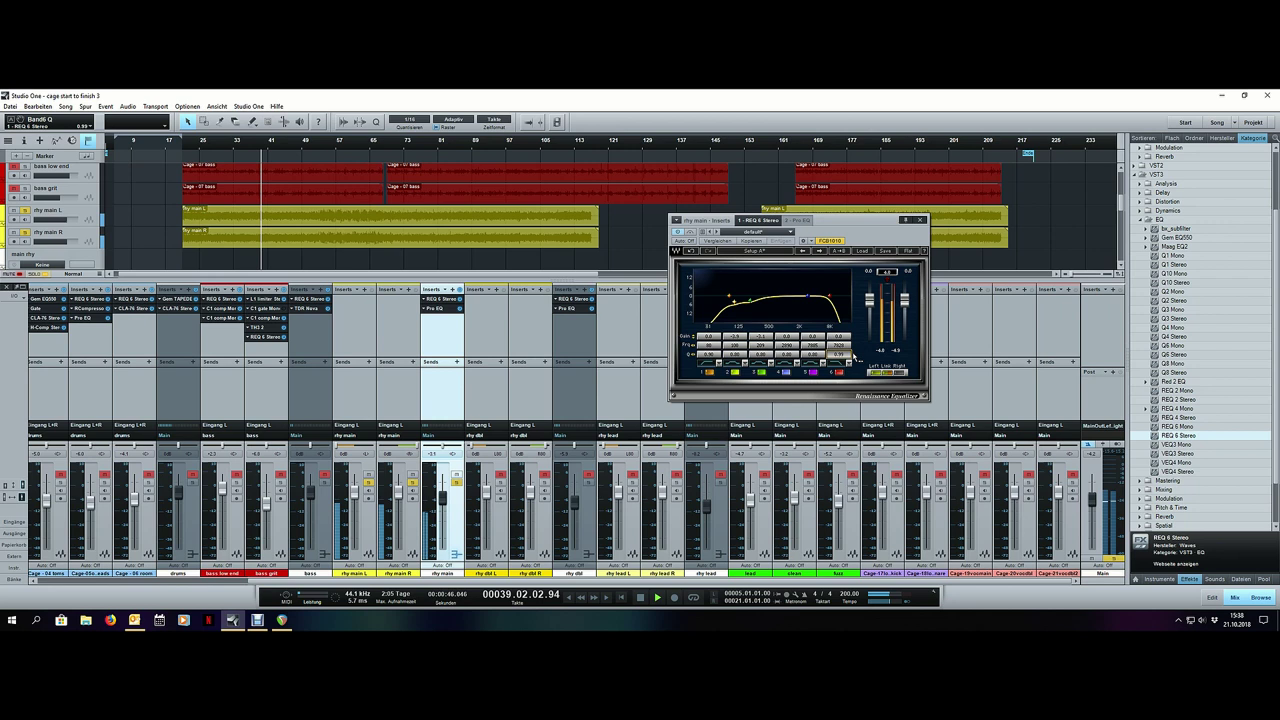
drag(838, 353, 844, 349)
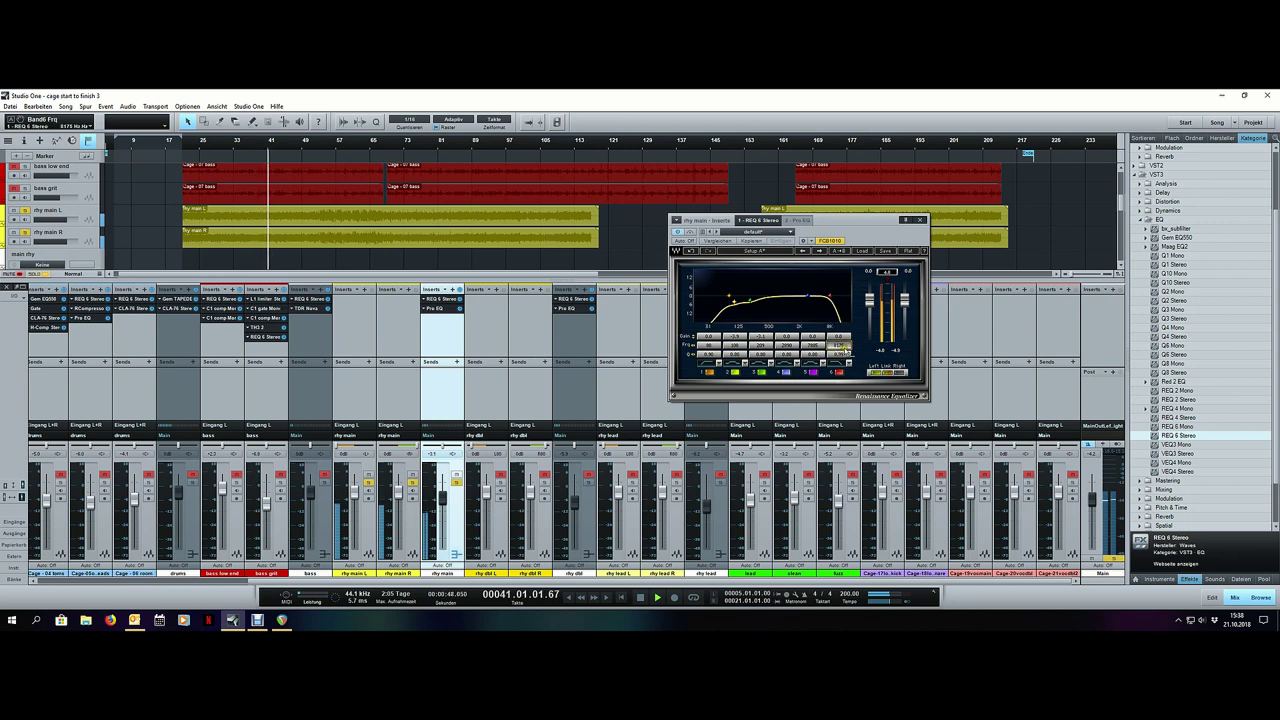
click(800, 221)
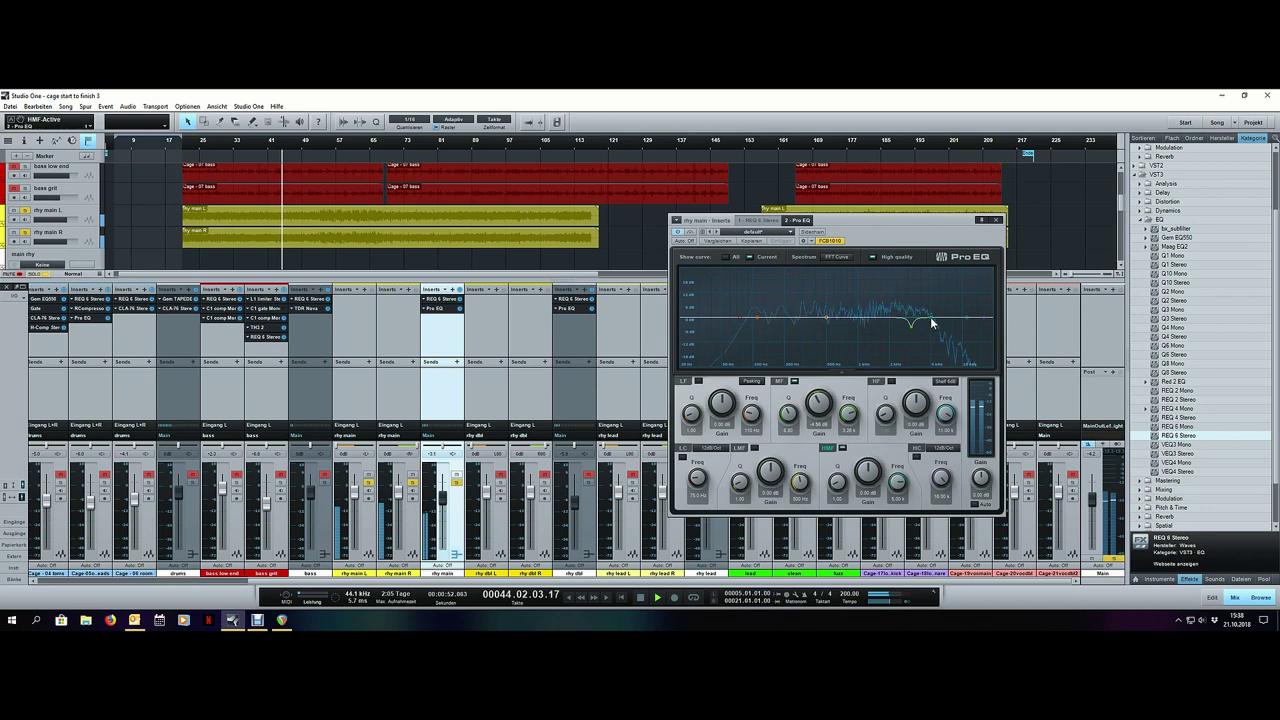
Step: Try a boost and a cut with the Pro EQ's HMF band on the rhy main bus, and switch that band off
drag(931, 316, 933, 306)
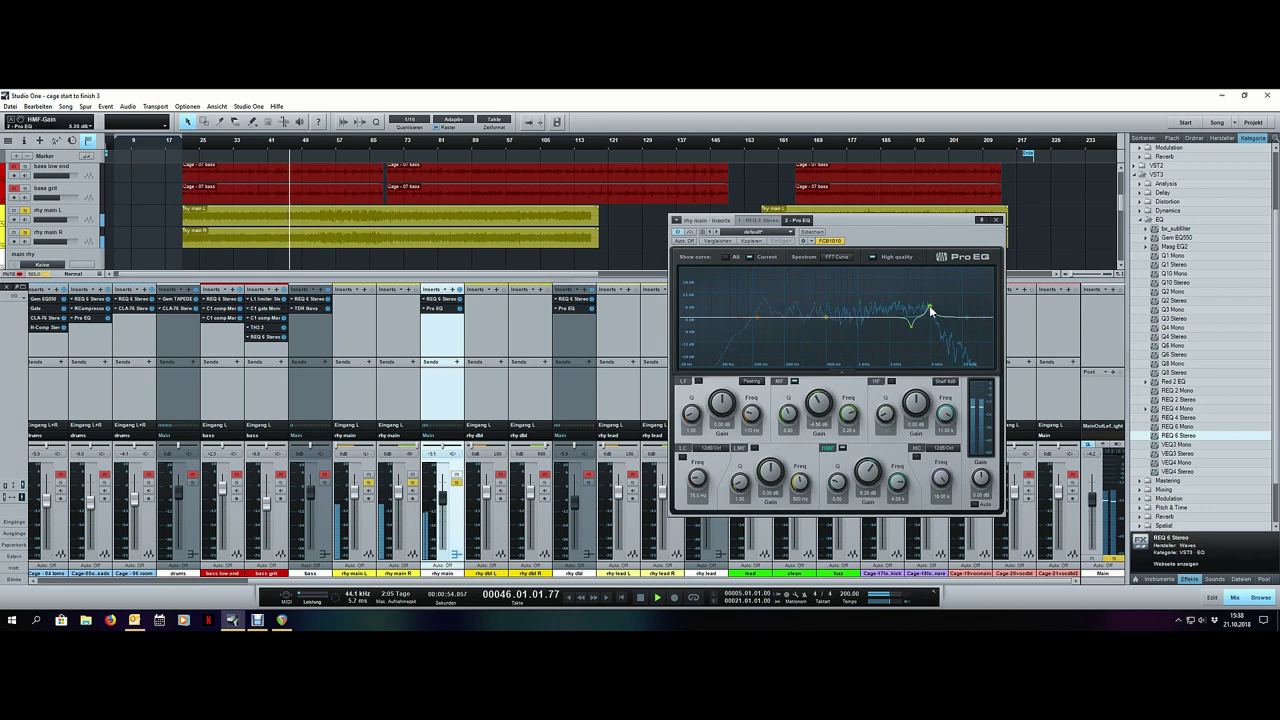
drag(868, 460, 873, 482)
click(843, 448)
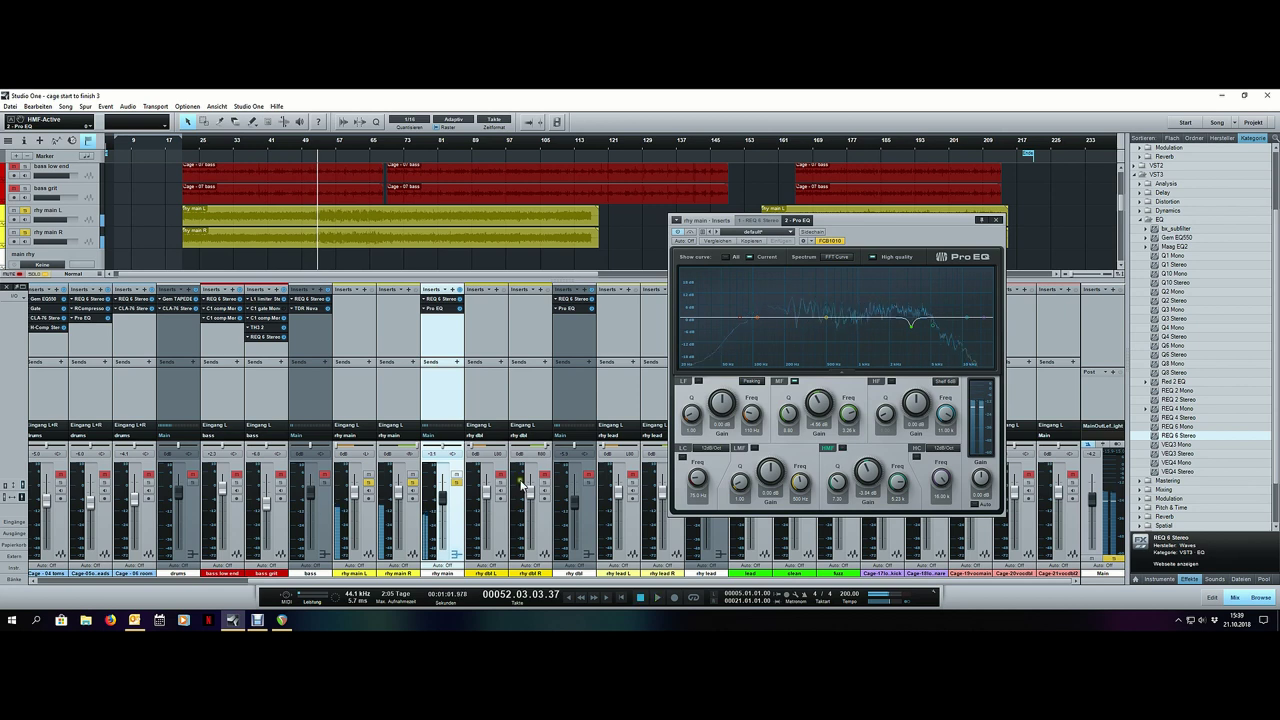
Step: Unsolo the rhy main bus, close its Pro EQ and play the full mix
key(space)
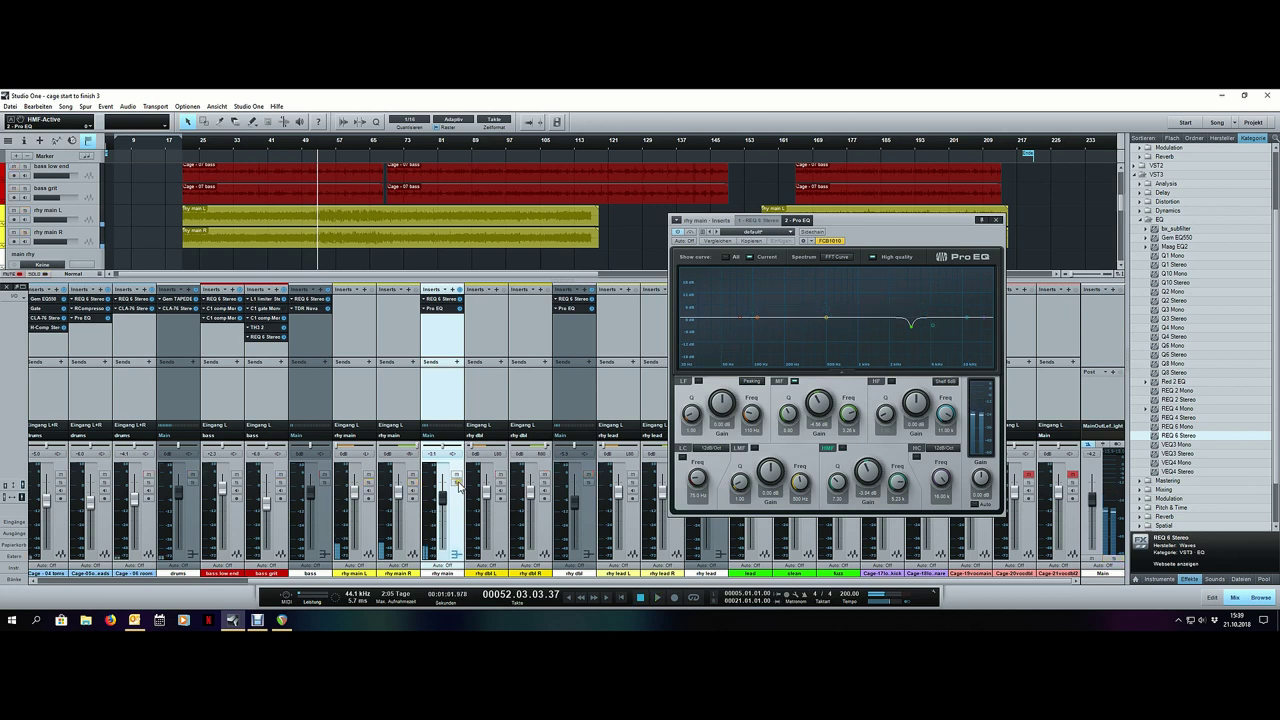
click(997, 220)
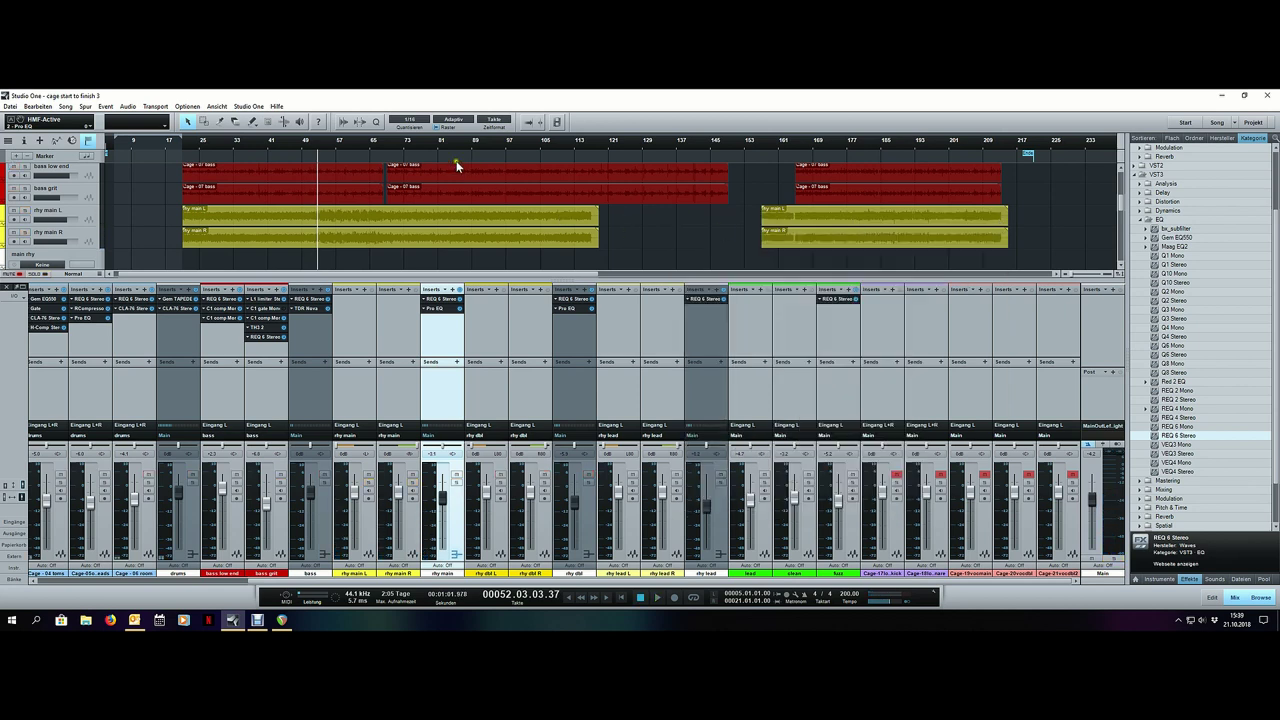
key(w)
key(space)
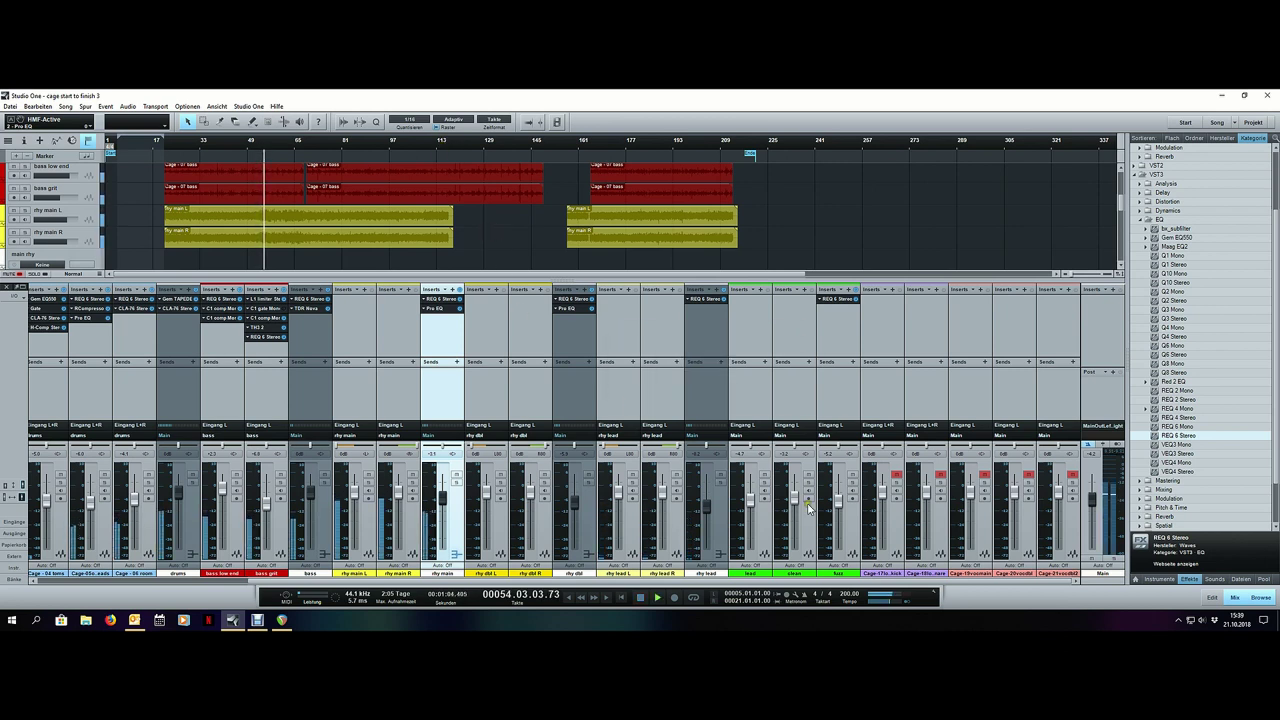
Step: Select the clean guitar track and play its part from about bar 121
click(800, 330)
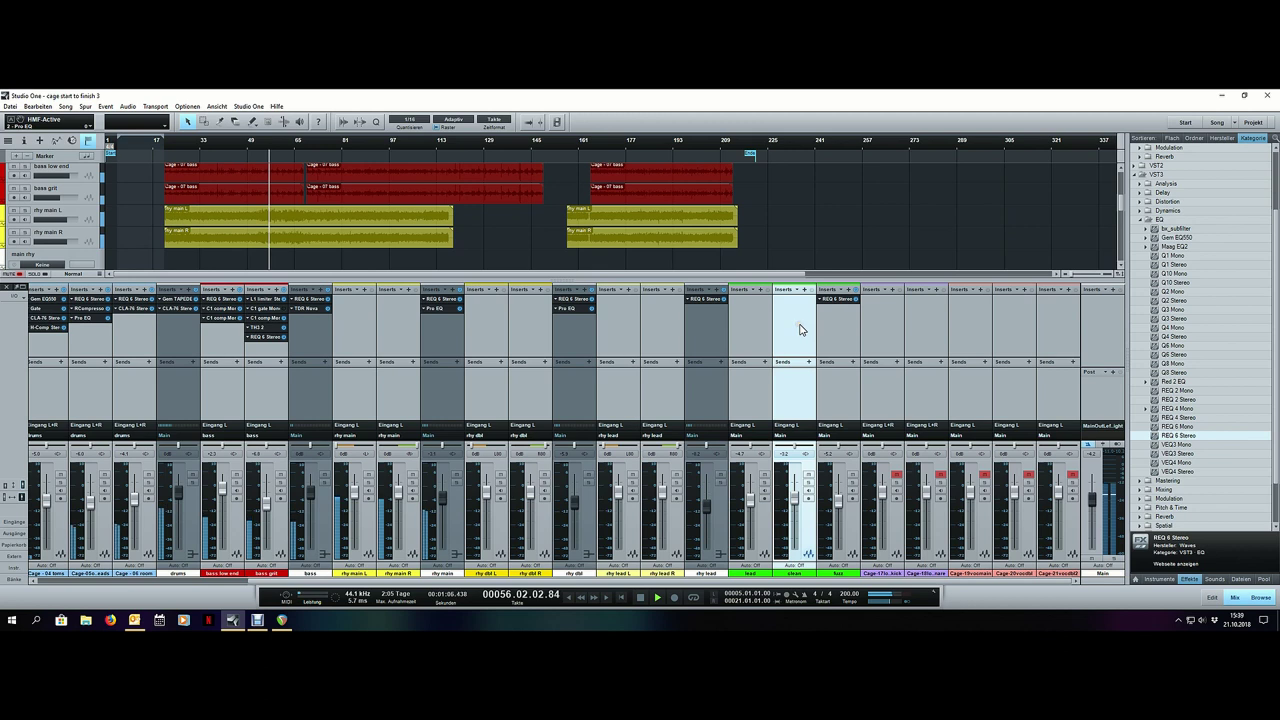
click(760, 328)
key(F3)
key(space)
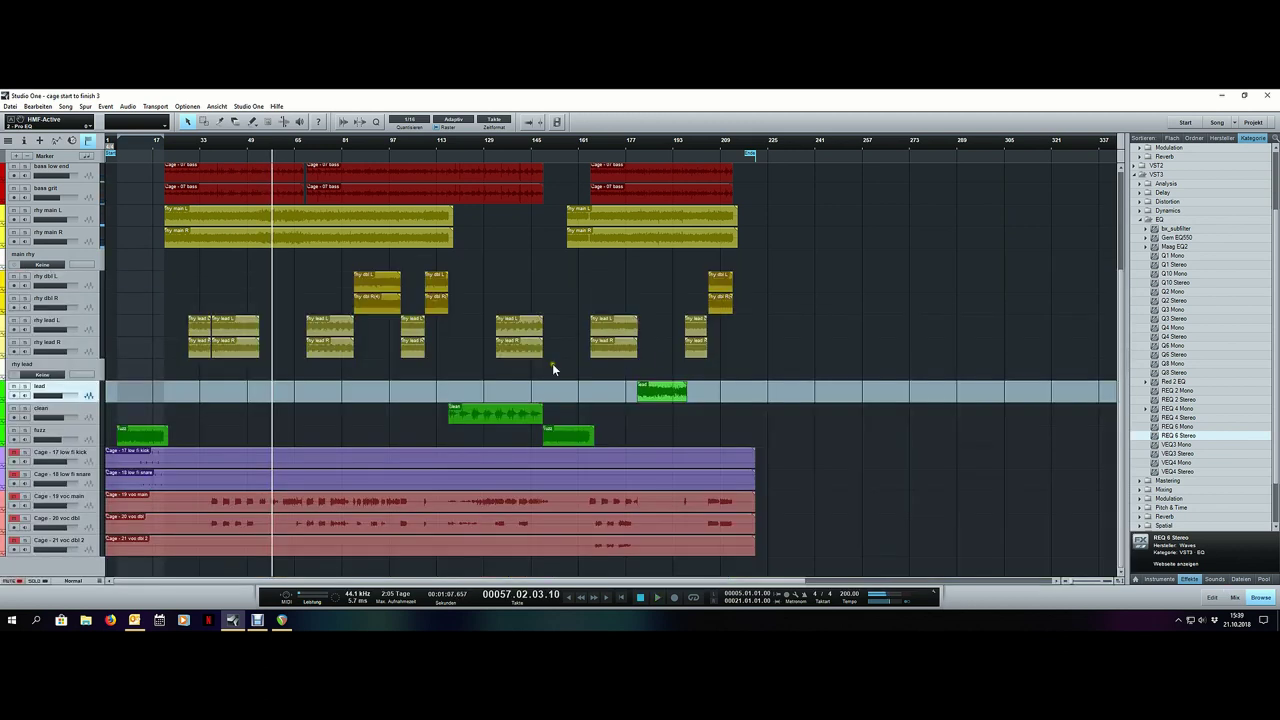
click(81, 413)
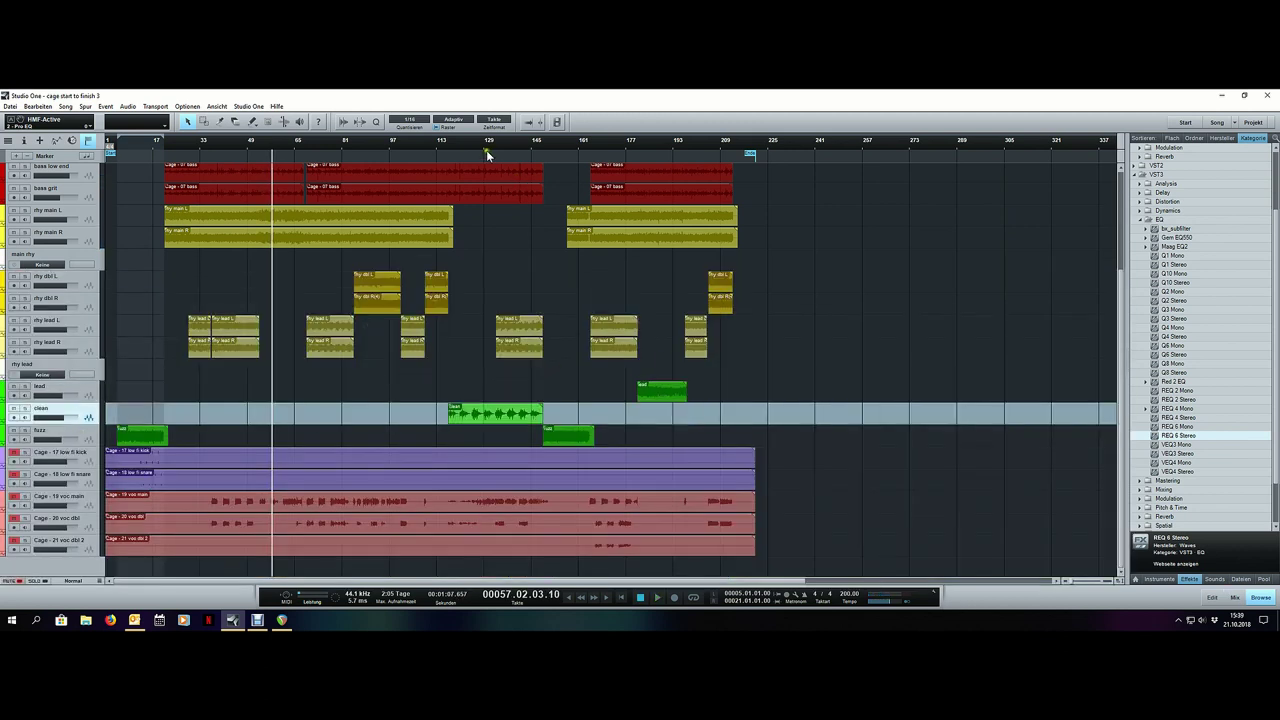
scroll(468, 138, up, 3)
scroll(446, 346, up, 1)
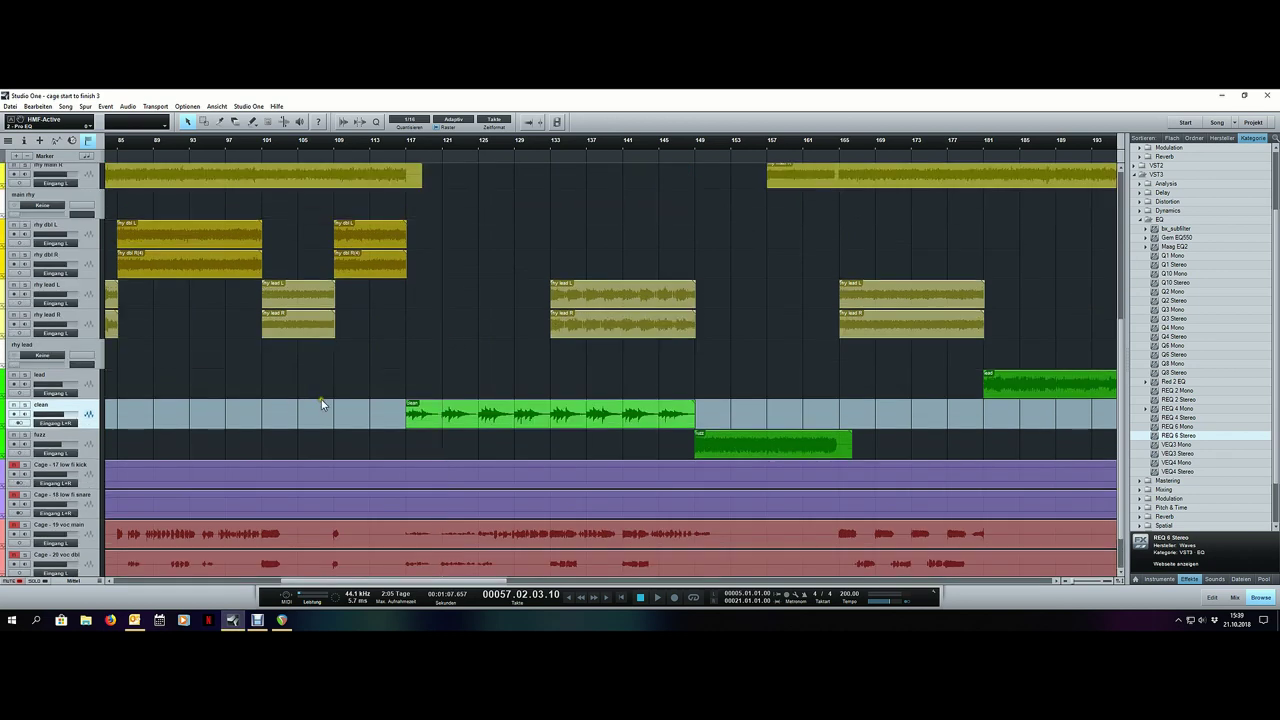
key(F3)
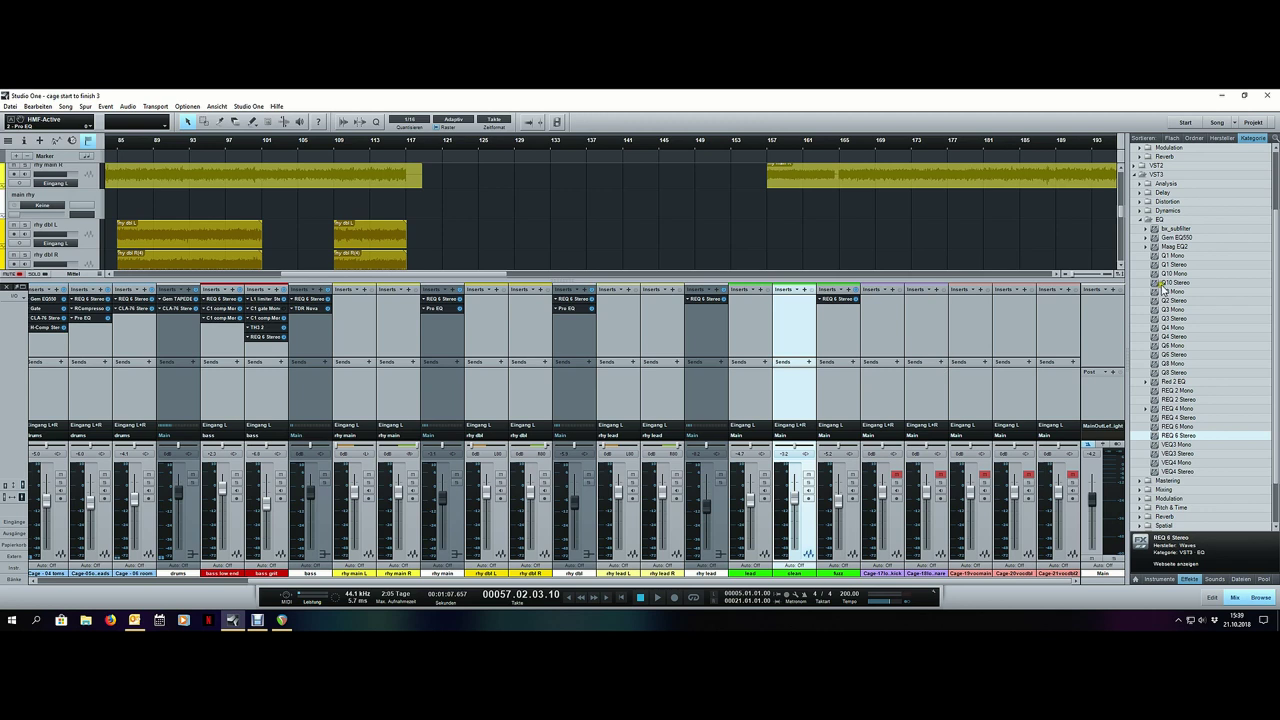
click(443, 145)
key(space)
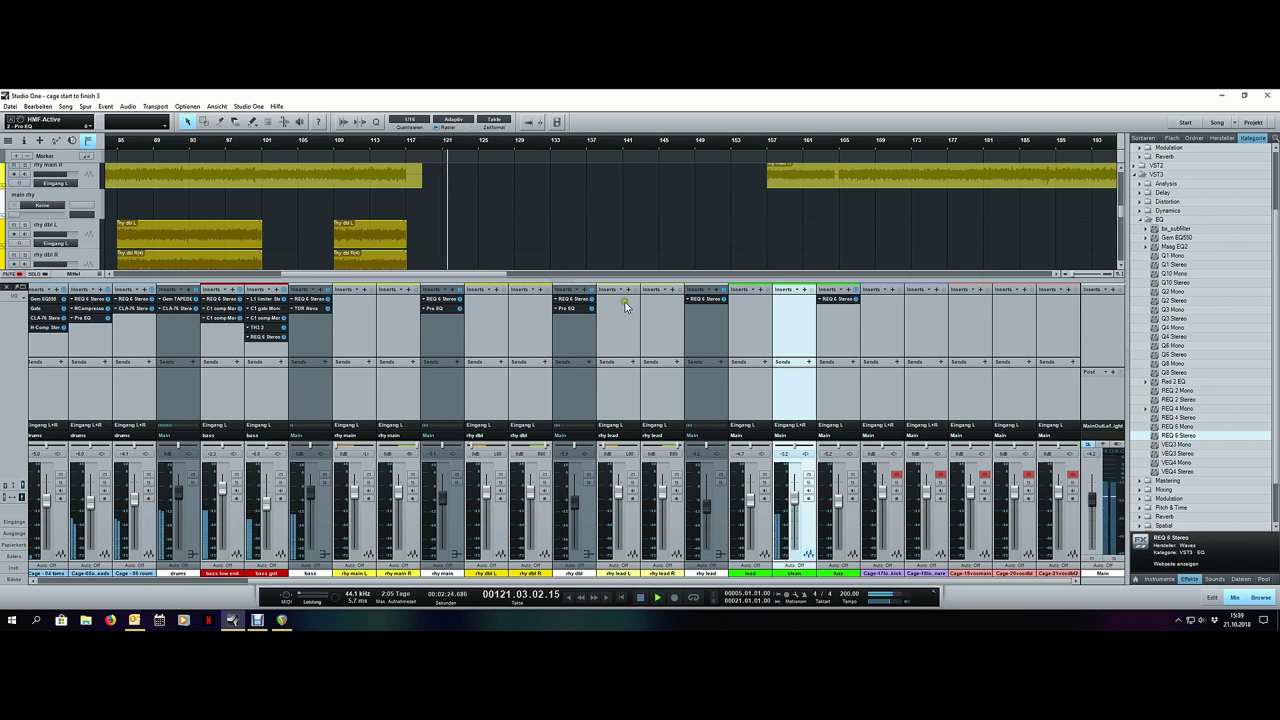
Step: Insert TH3 from the VST3 Mixing effects on the clean track
double_click(1160, 220)
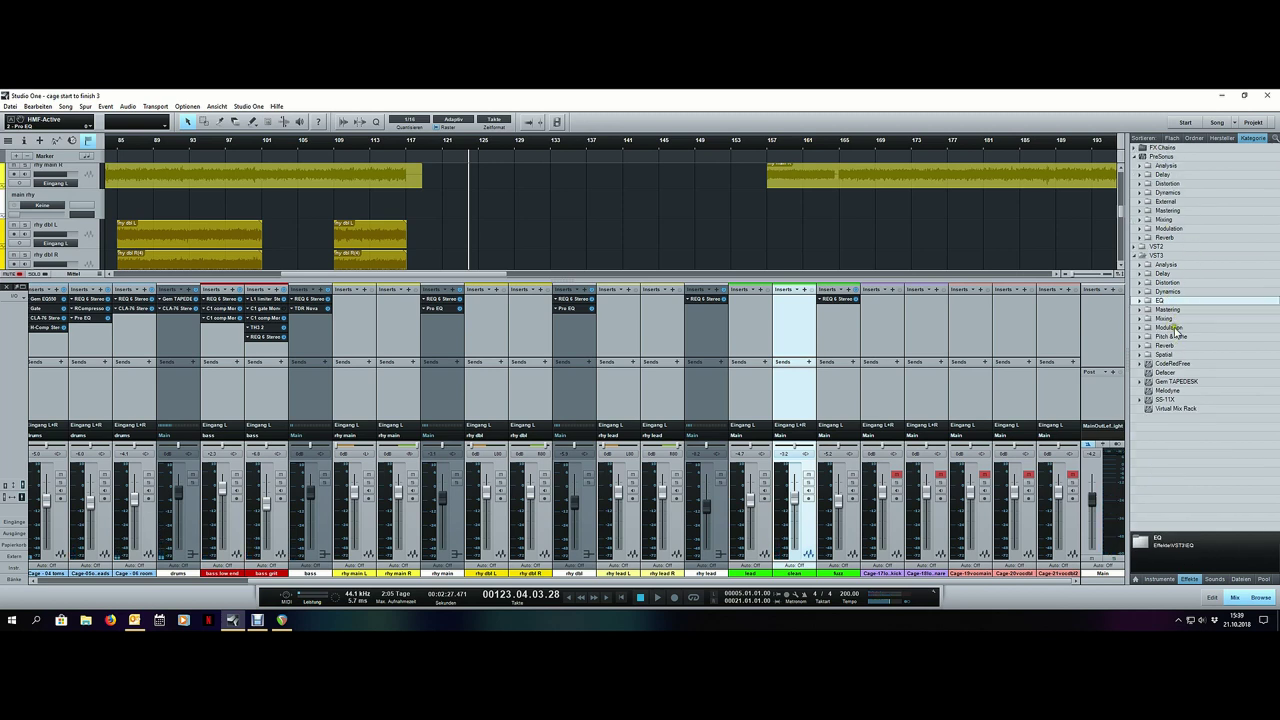
double_click(1164, 318)
scroll(1172, 403, down, 1)
drag(1178, 480, 780, 324)
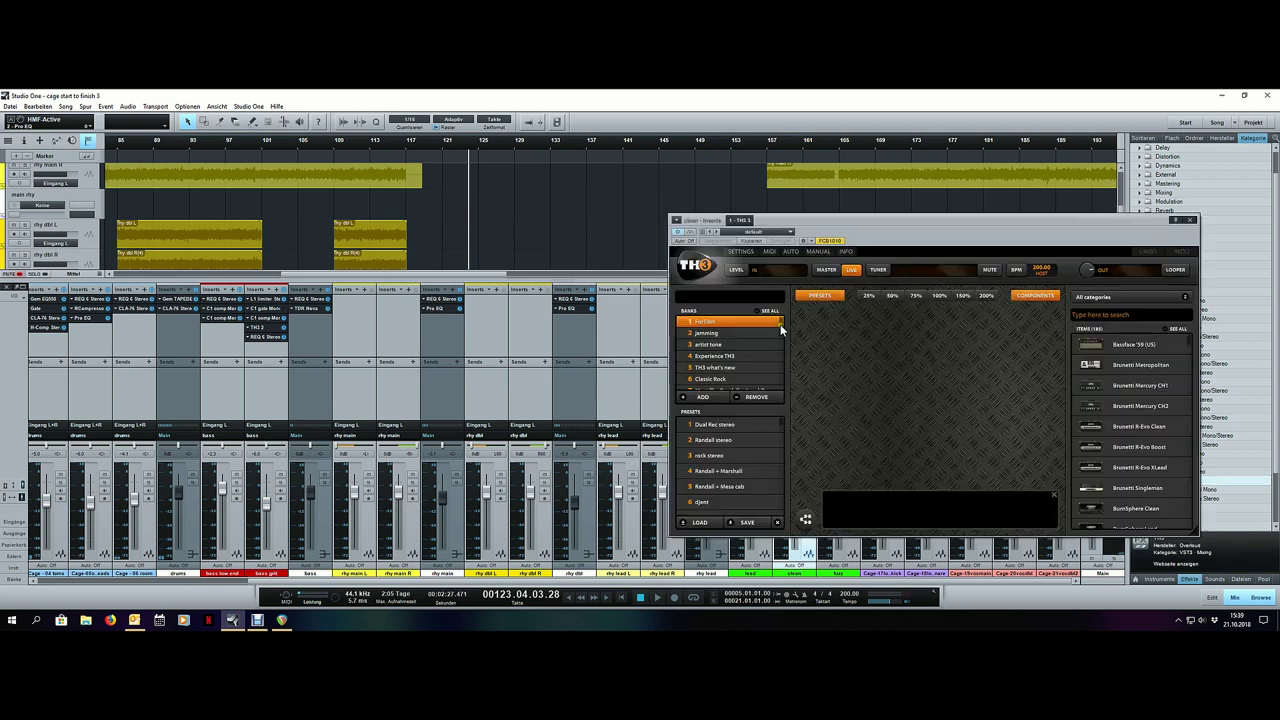
Step: Add the Dimension chorus pedal in TH3, set it to Mode 4 while the clean track plays soloed, and close the plug-in
click(836, 295)
click(1104, 297)
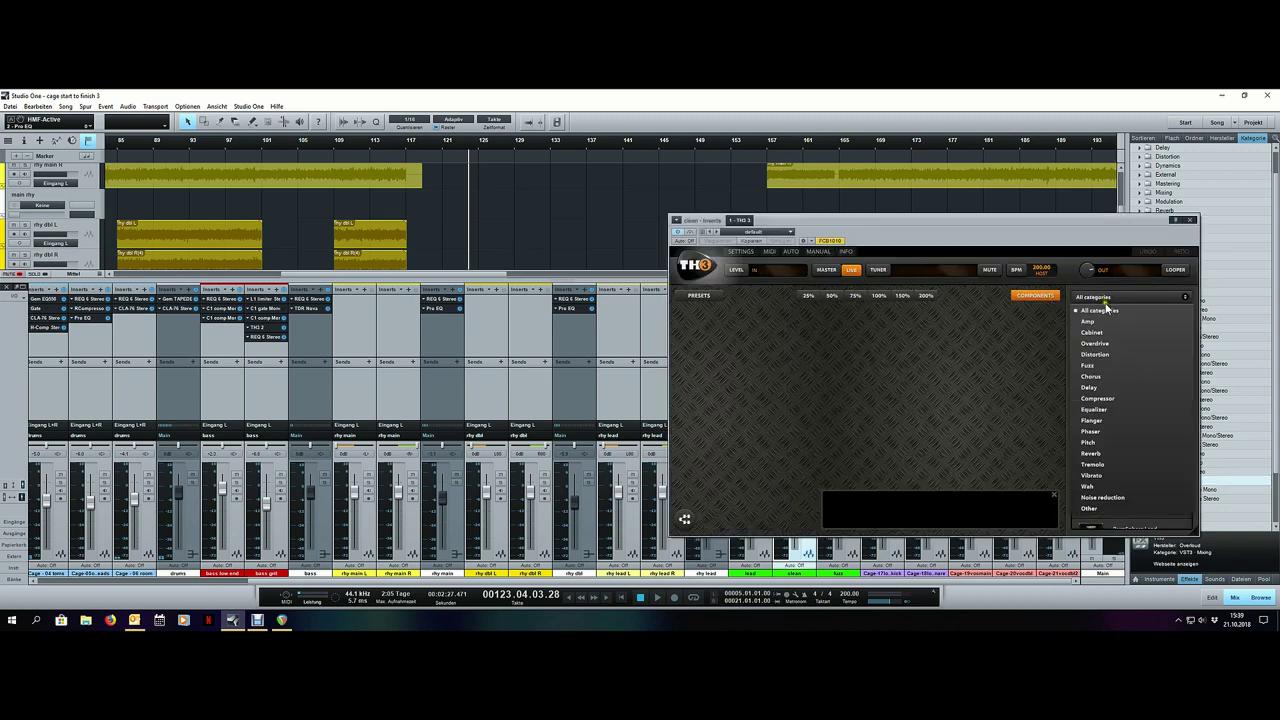
click(1125, 377)
drag(1107, 435, 911, 420)
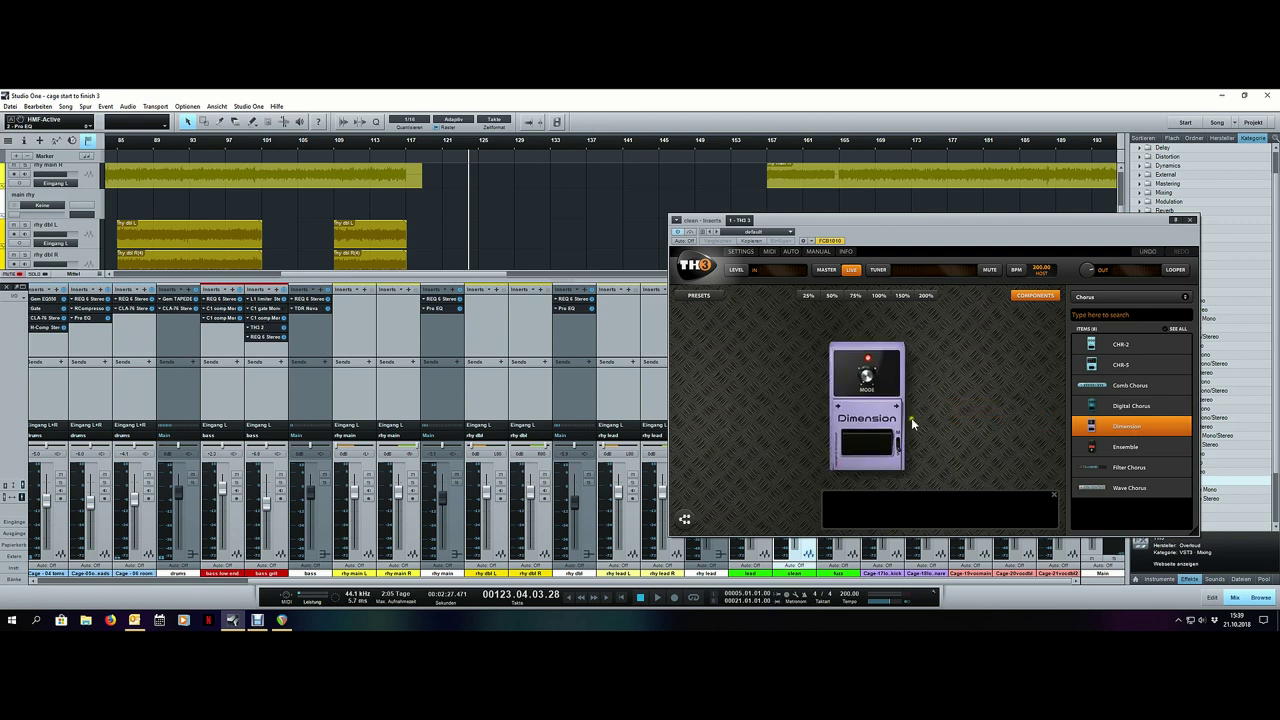
drag(868, 380, 870, 328)
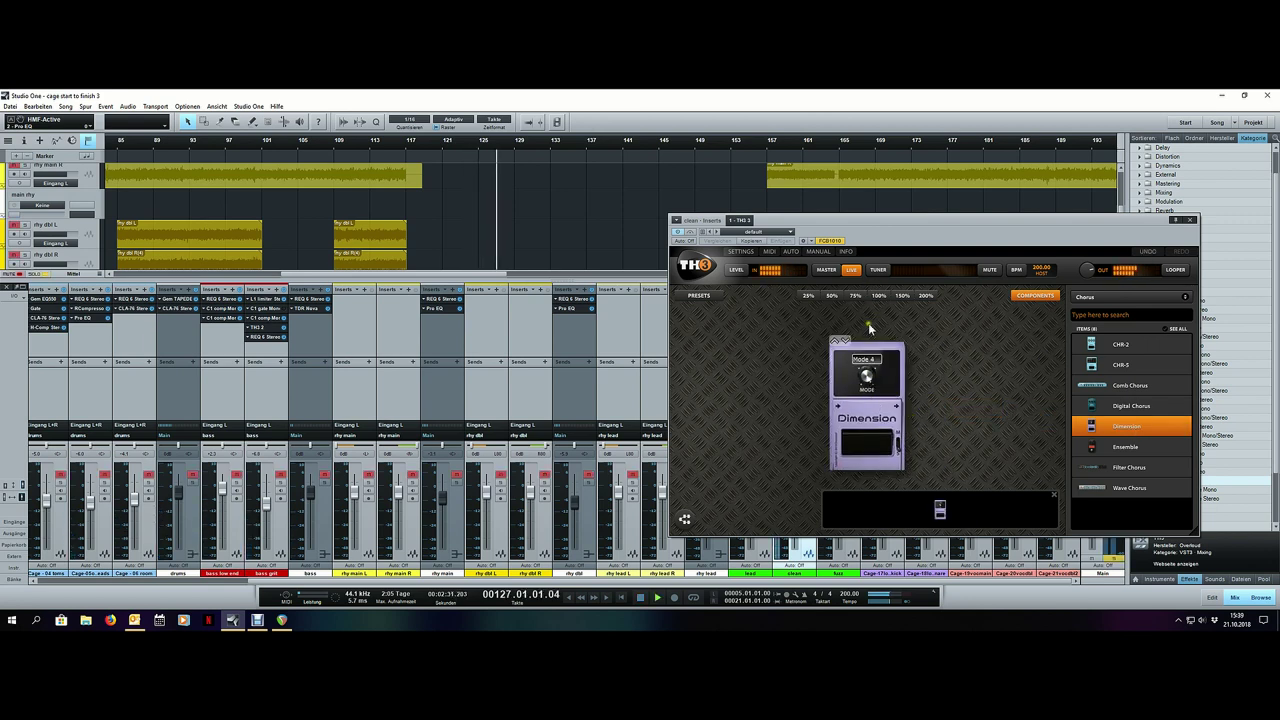
click(1035, 295)
click(1186, 222)
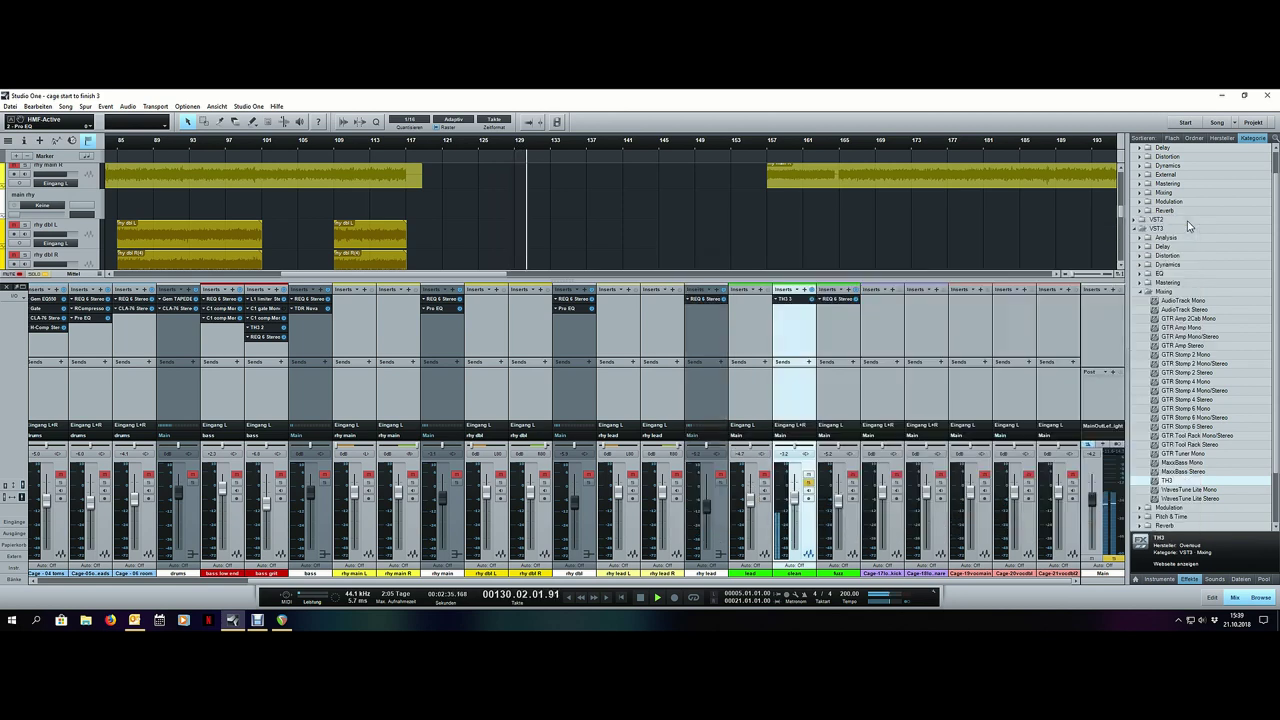
Step: Insert the L1 limiter Stereo from the VST3 Dynamics effects after TH3 on the clean track and move its window aside
click(1148, 291)
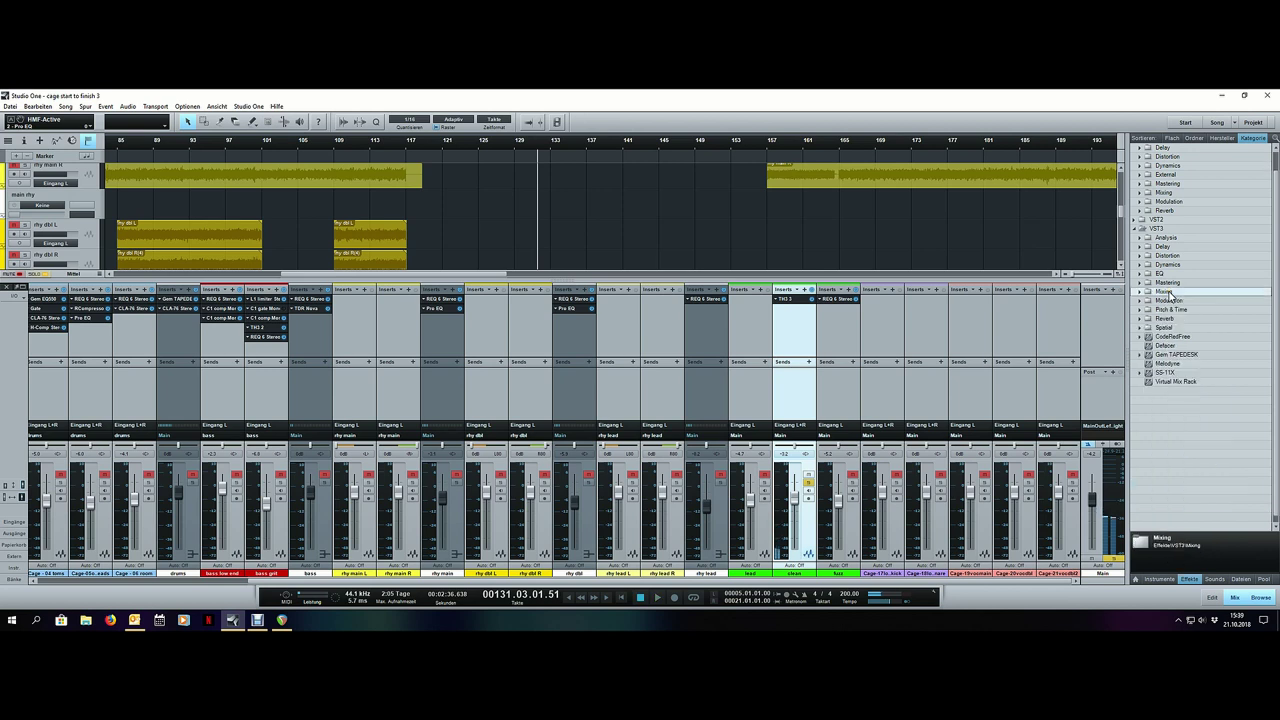
click(1179, 265)
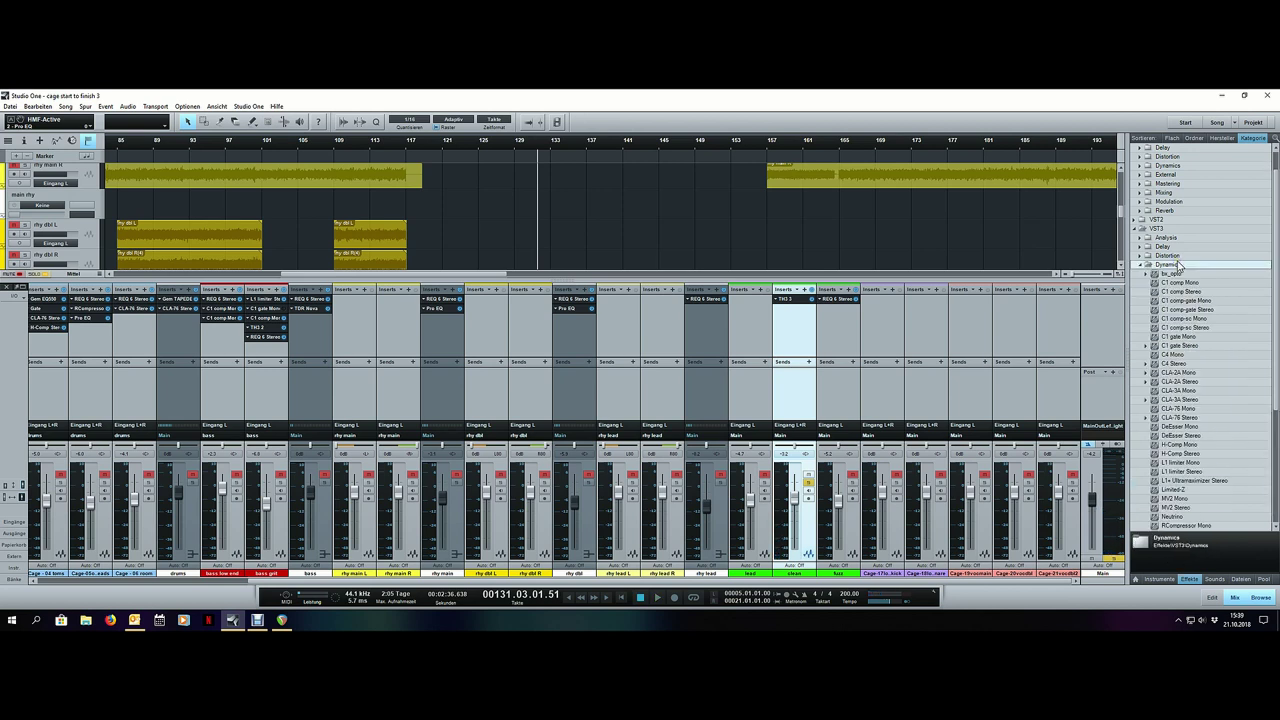
scroll(1178, 271, down, 3)
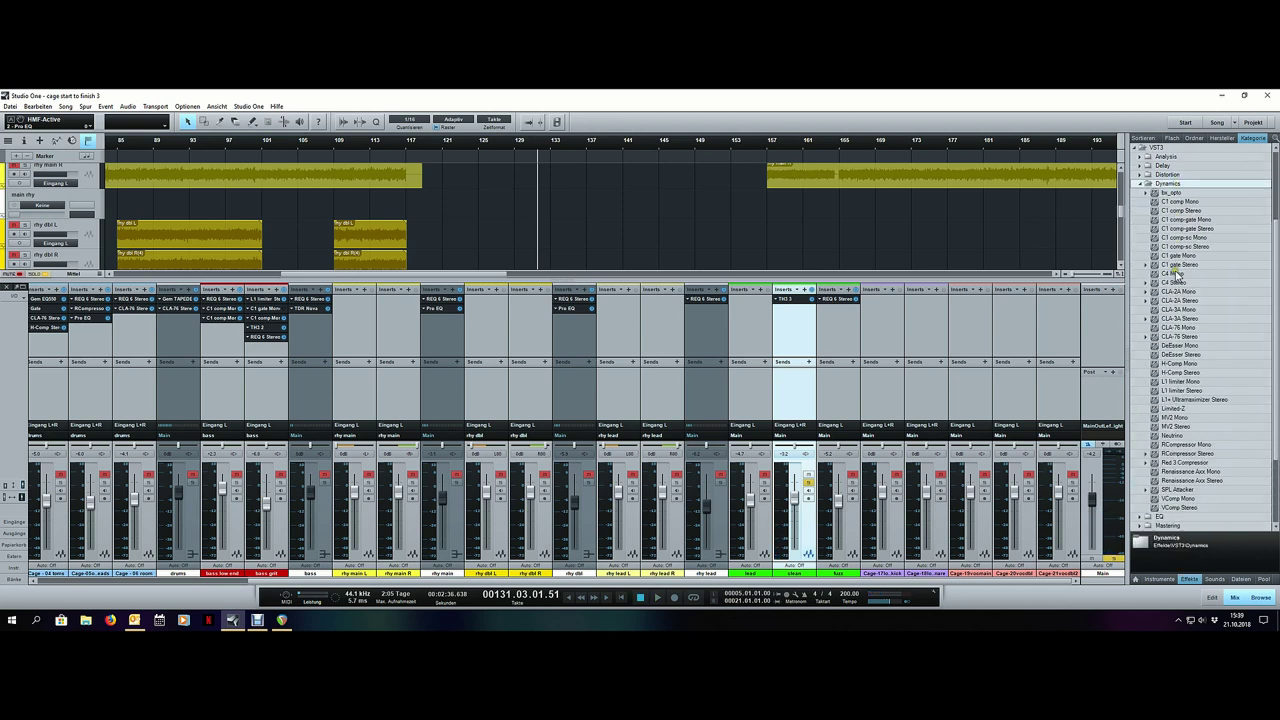
scroll(1178, 273, down, 1)
drag(1183, 363, 793, 330)
drag(826, 229, 960, 226)
Step: Loop the clean guitar from bar 117 to bar 149 and lower the L1 limiter's threshold and output ceiling together to about -8 dB during playback
key(F3)
scroll(598, 140, up, 2)
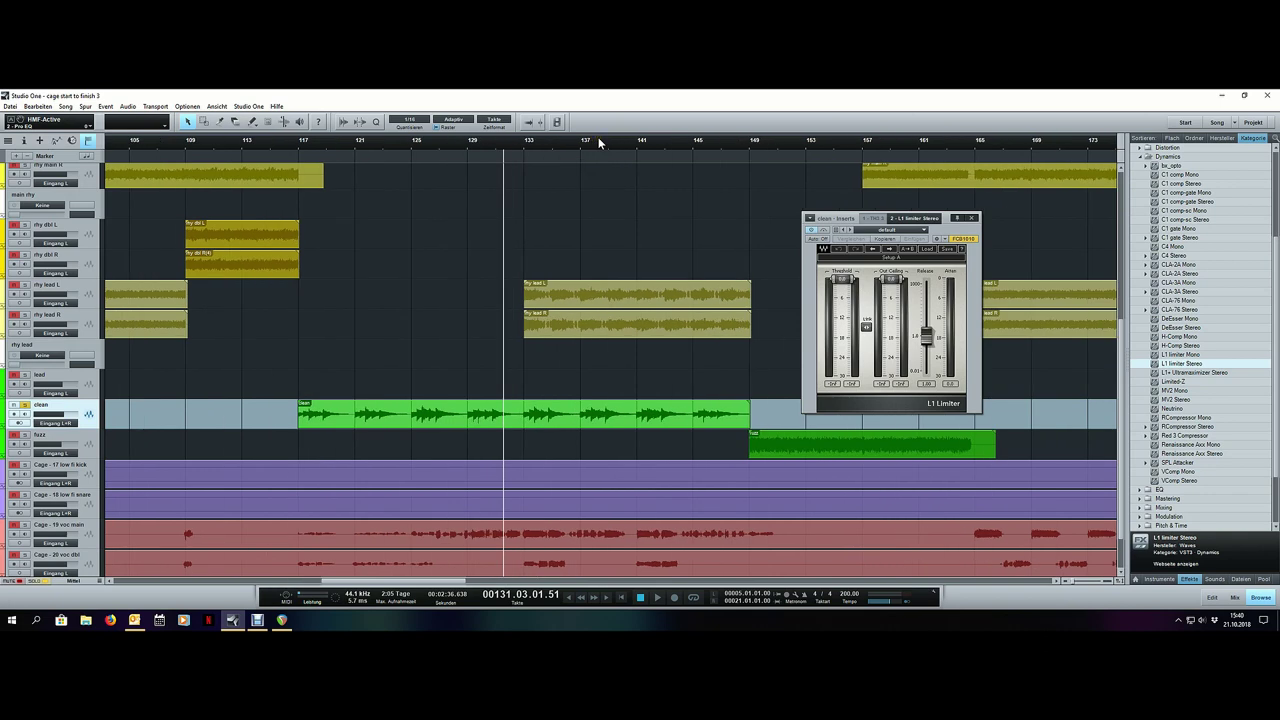
click(300, 145)
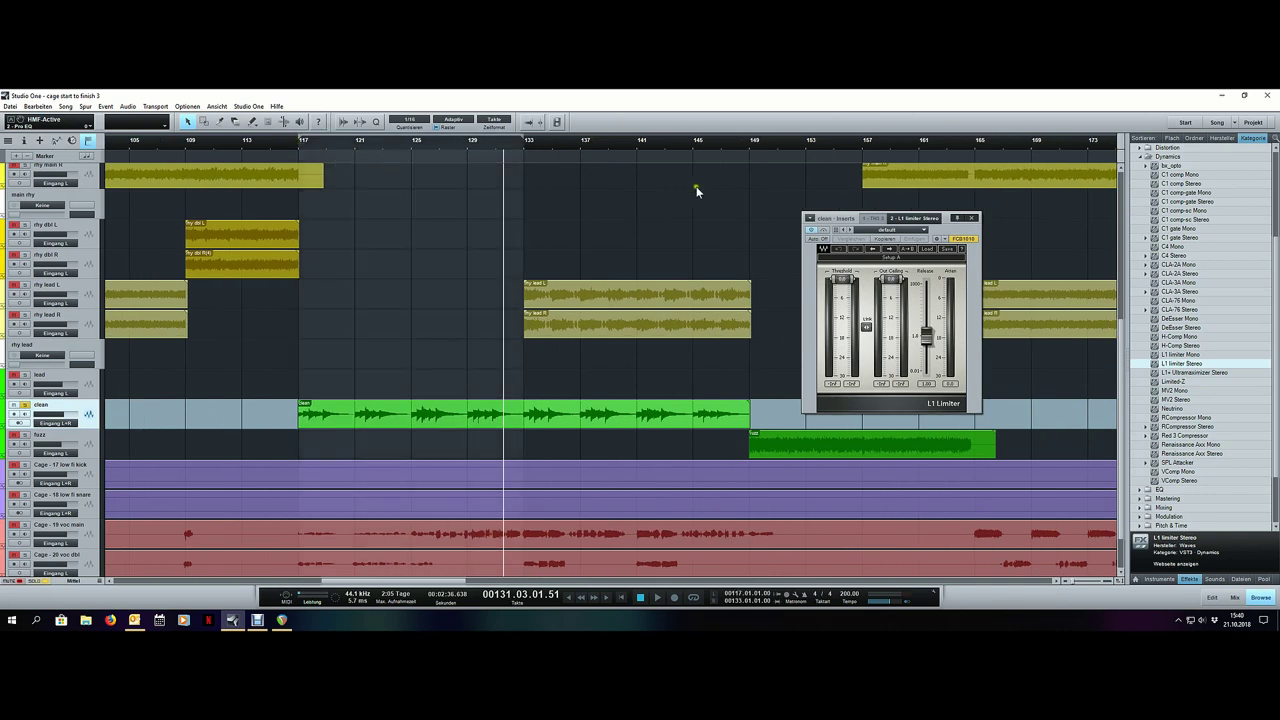
click(751, 146)
key(space)
drag(866, 327, 869, 385)
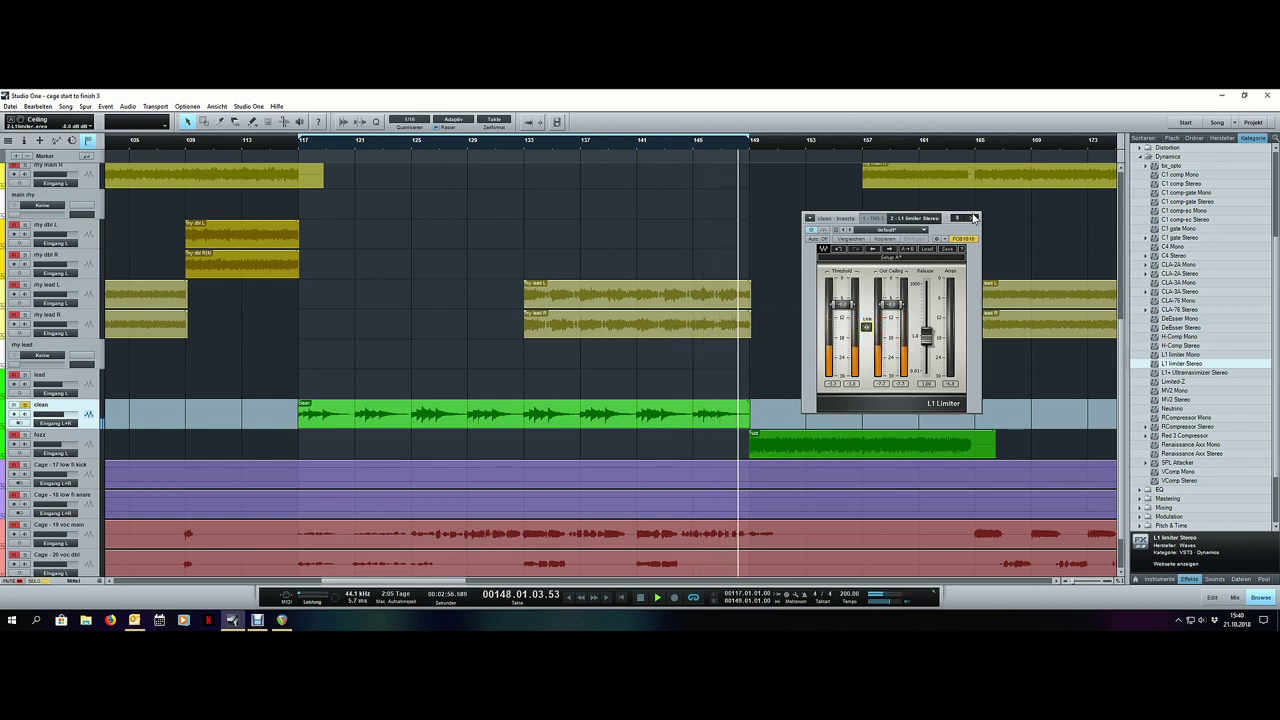
Step: Close the L1 limiter, show the mixer and insert CLA-2A Stereo from the VST3 Dynamics effects after the limiter on the clean track
click(968, 218)
key(F3)
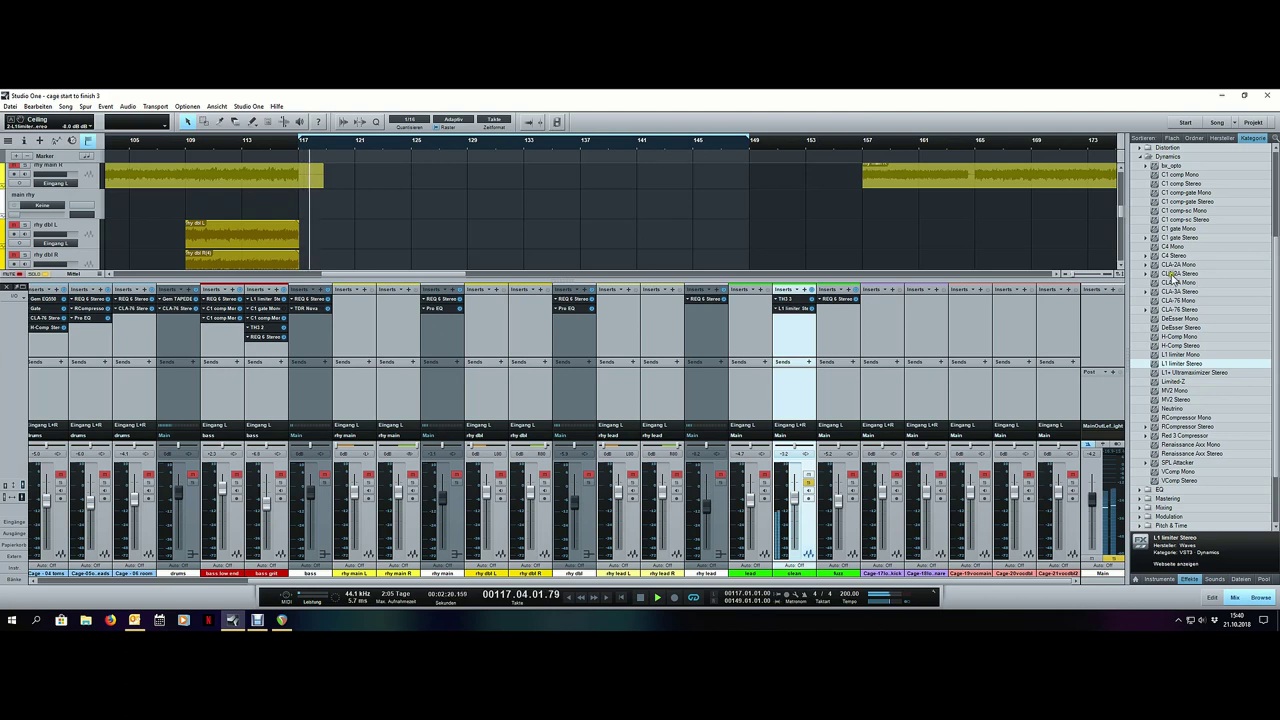
scroll(1194, 292, up, 1)
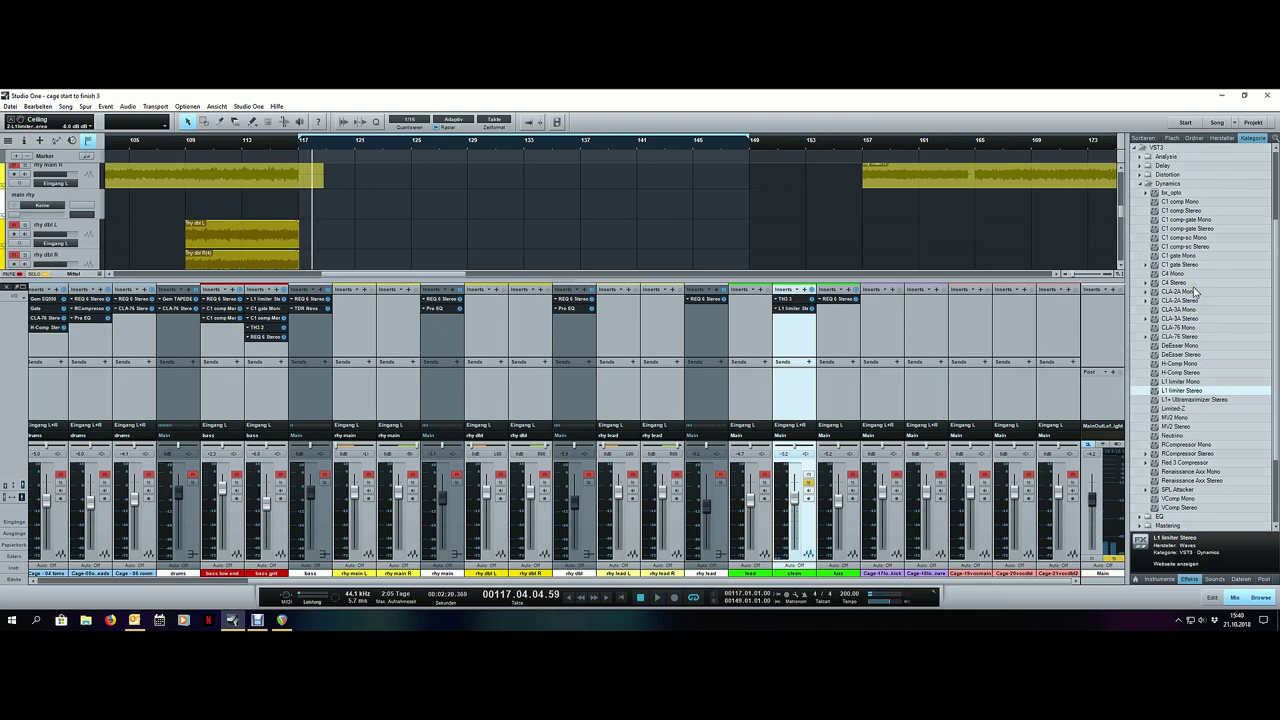
scroll(1194, 291, down, 1)
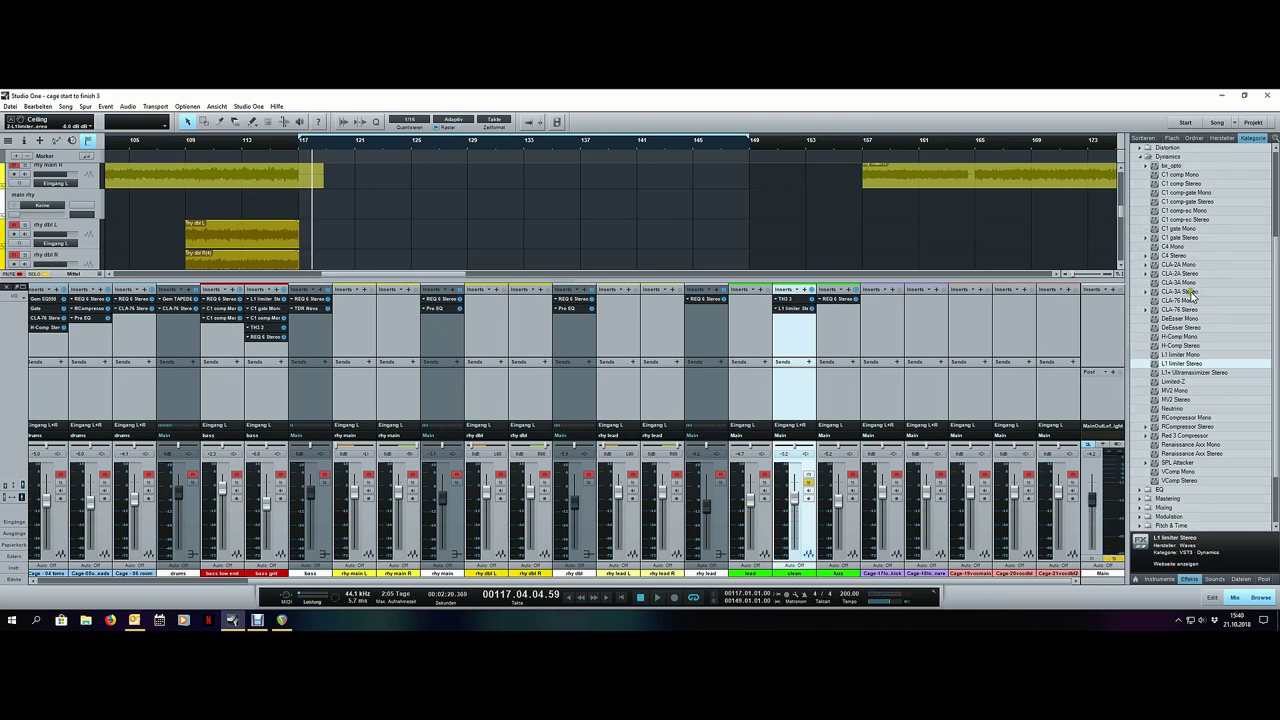
drag(1190, 273, 798, 331)
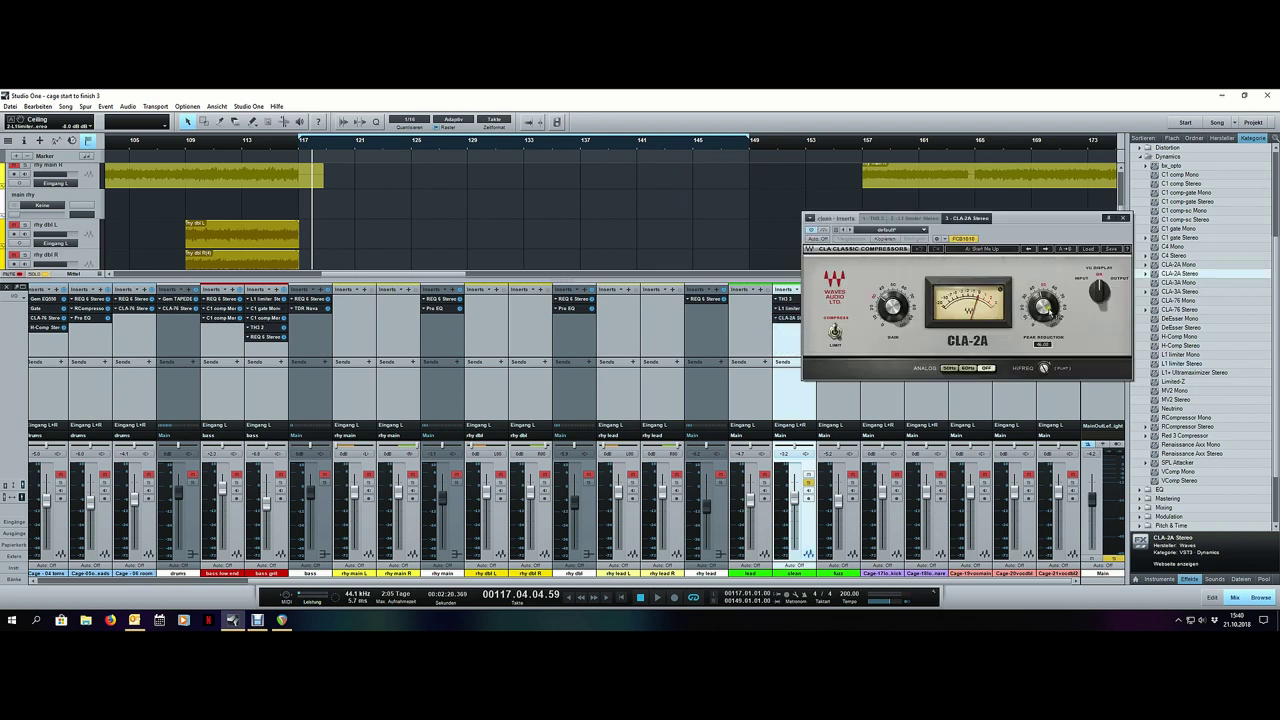
Step: Set the CLA-2A's peak reduction to about 44, compare it bypassed, and lower the clean track's fader to about -6.1 dB in the unsoloed mix
drag(1043, 305, 1043, 308)
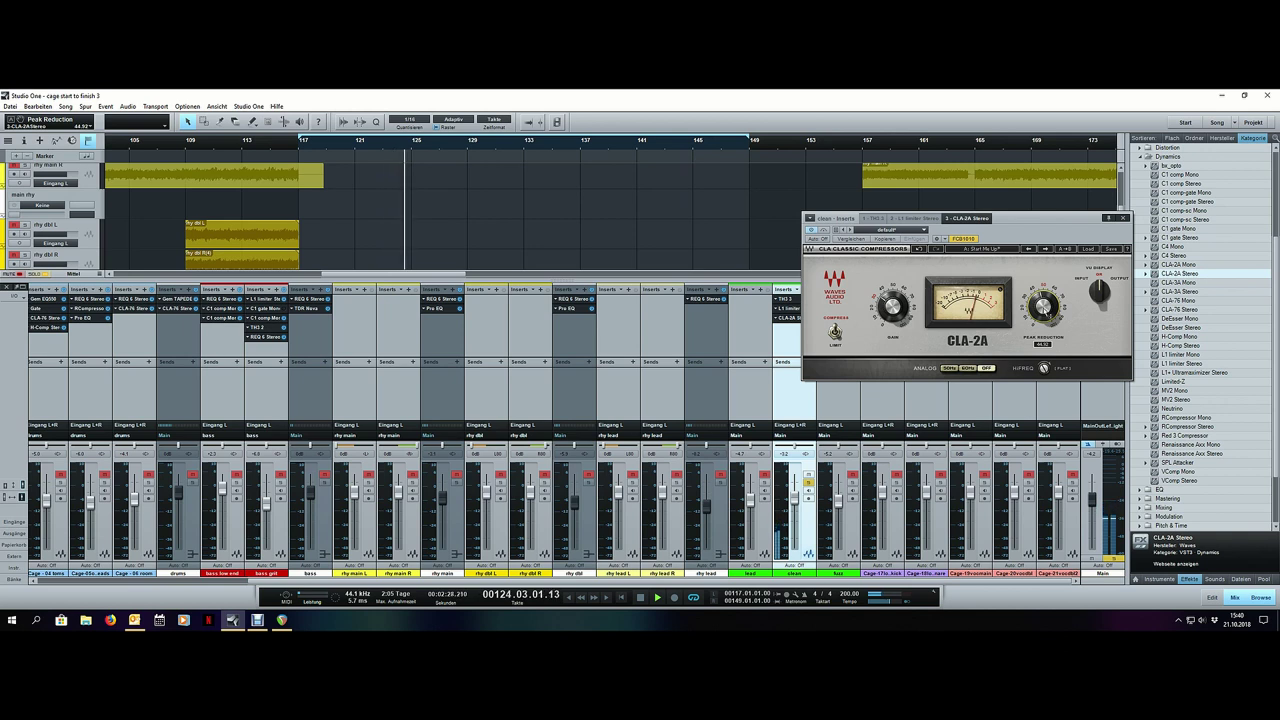
click(820, 230)
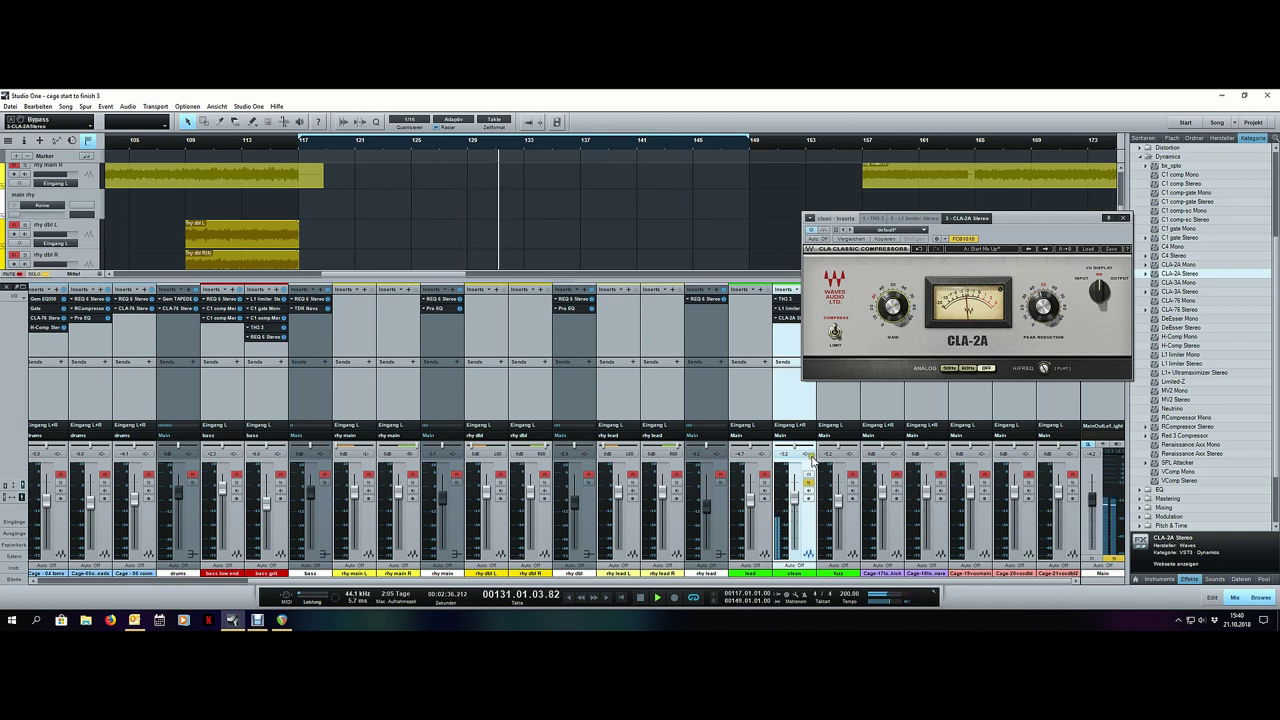
click(1122, 215)
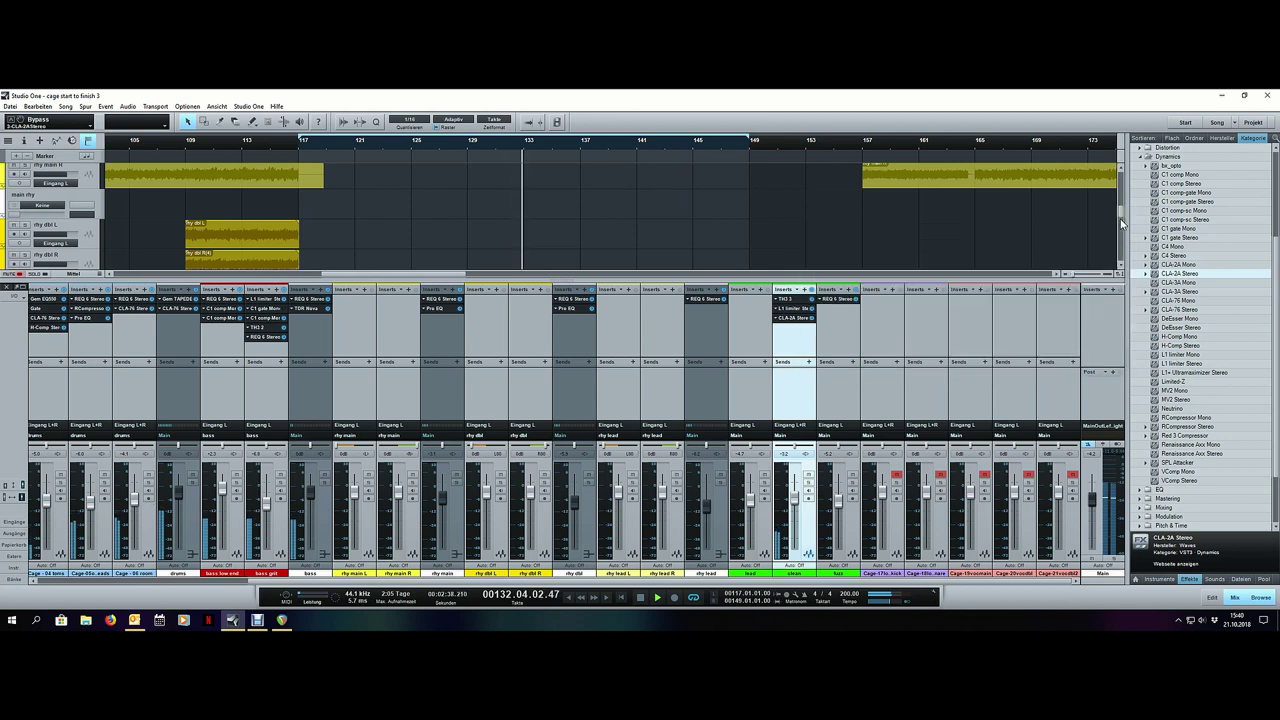
drag(796, 509, 803, 515)
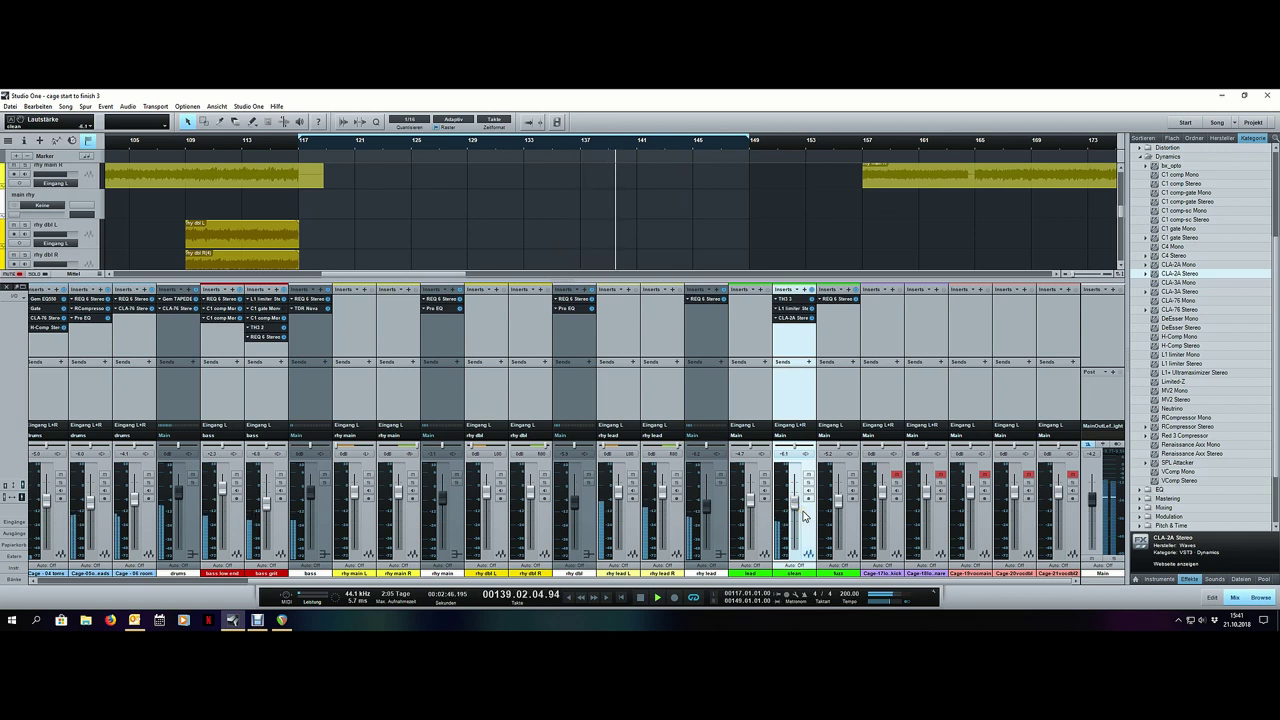
Step: Insert REQ 6 Stereo from the VST3 EQ effects after the CLA-2A on the clean track
double_click(1163, 158)
scroll(1183, 262, up, 4)
double_click(1166, 275)
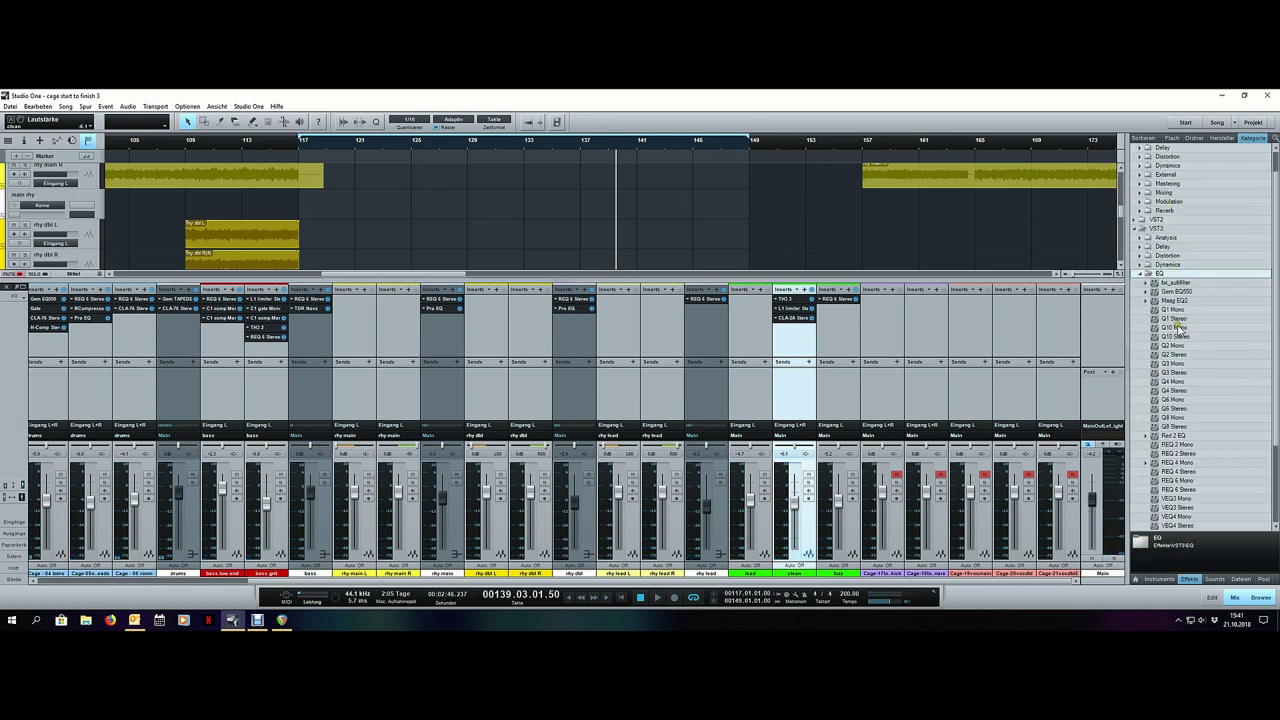
scroll(1208, 393, down, 1)
drag(1192, 414, 805, 345)
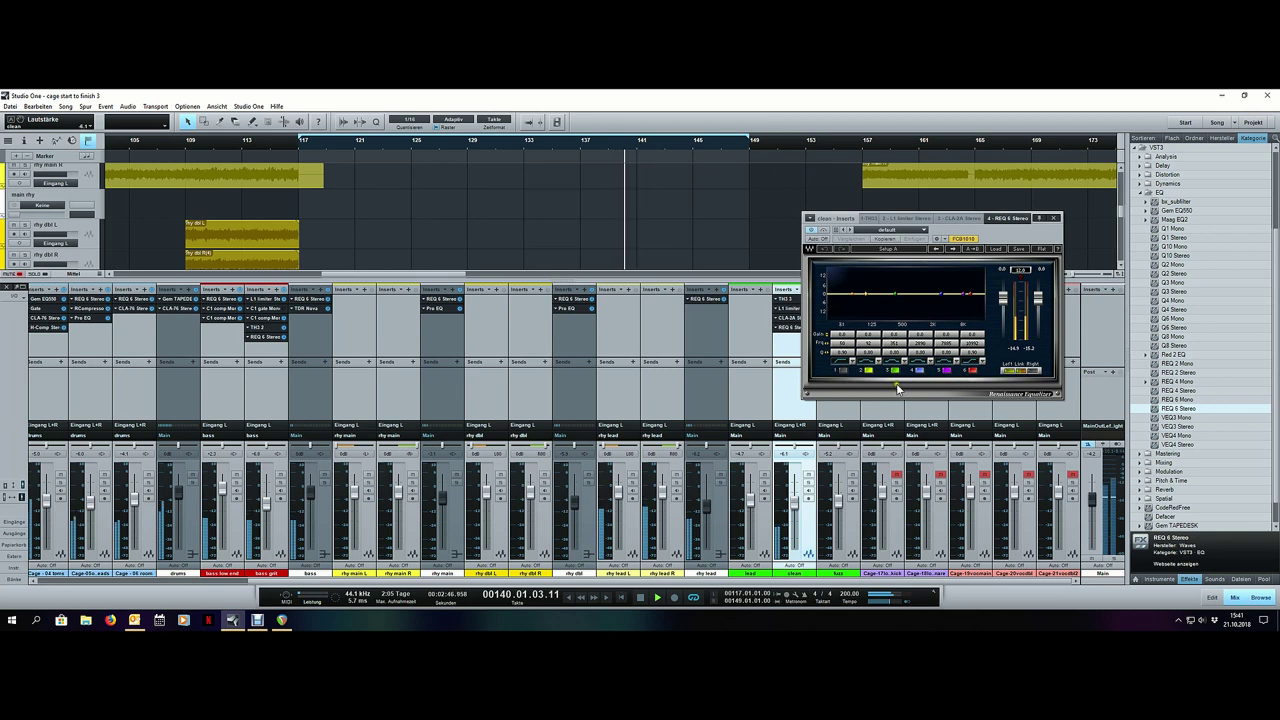
Step: In REQ 6, roll off the clean guitar's lows with band 1, cut band 2 and set band 3's frequency to about 672 Hz
click(838, 371)
drag(842, 344, 861, 412)
drag(868, 352, 837, 359)
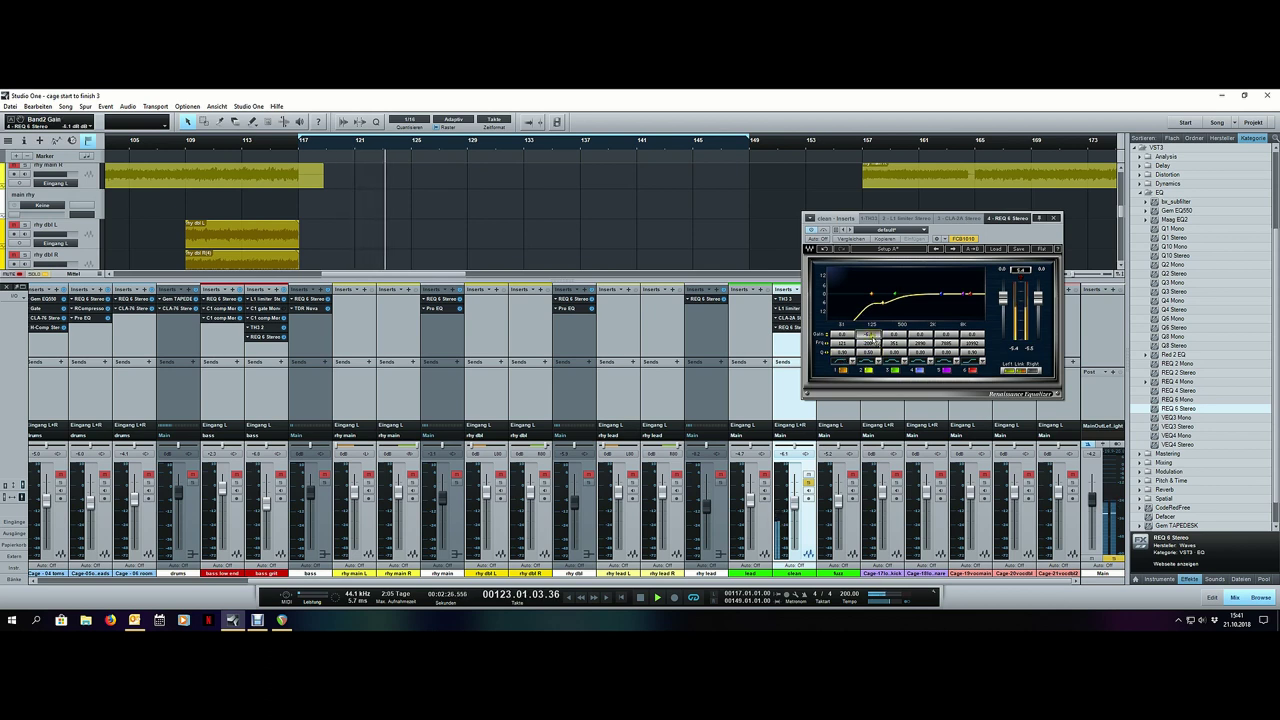
drag(872, 338, 897, 347)
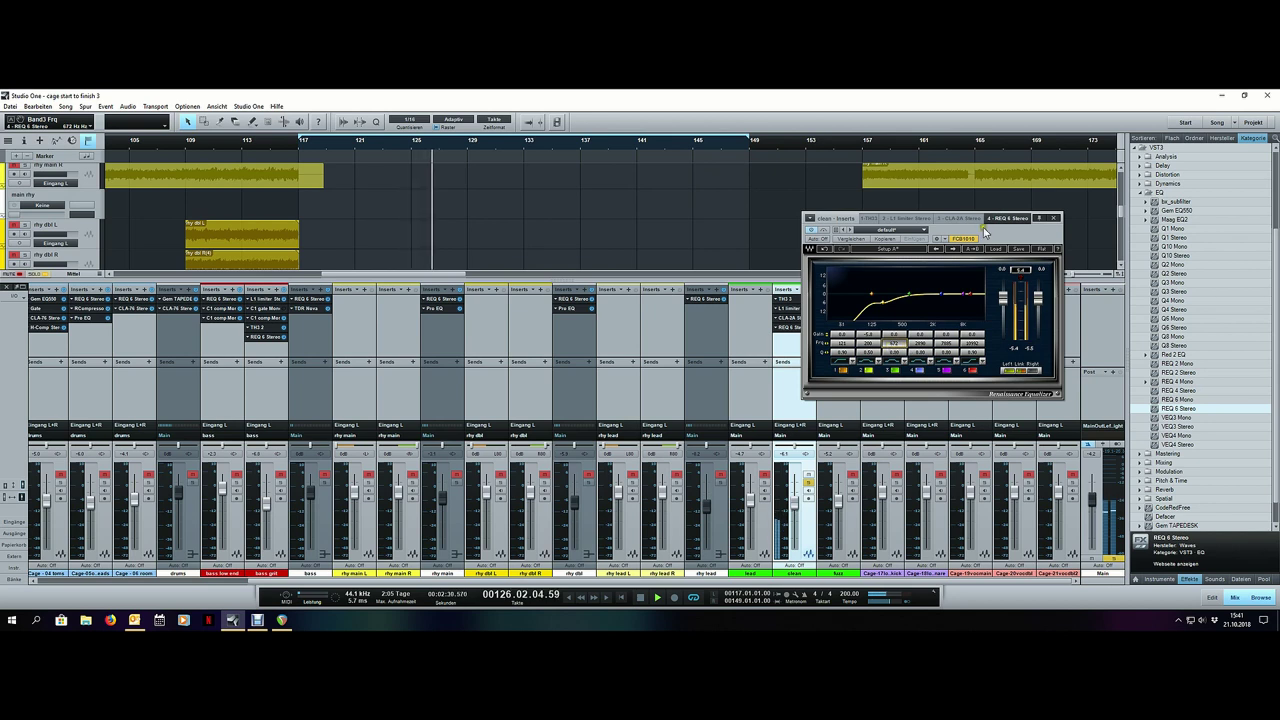
Step: Move REQ 6 ahead of the L1 limiter in the clean track's inserts and set its band 2 gain to about -4.5 dB
drag(999, 232, 1053, 231)
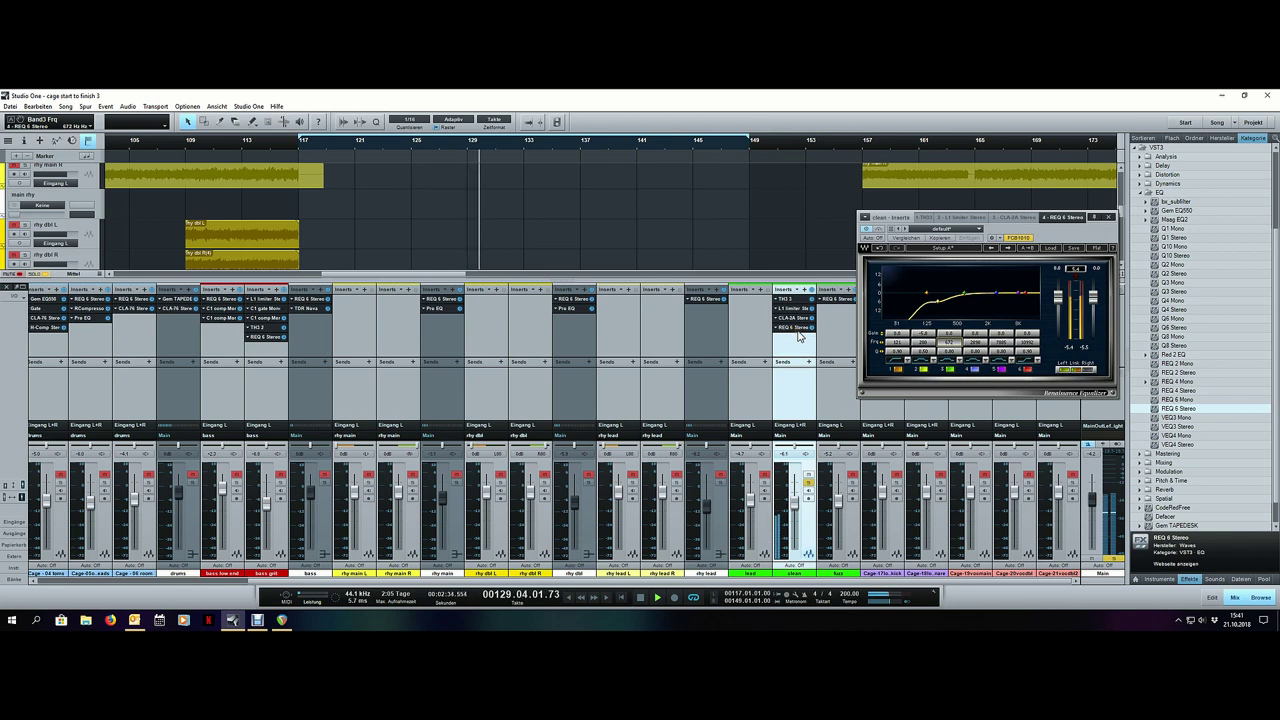
drag(799, 330, 800, 305)
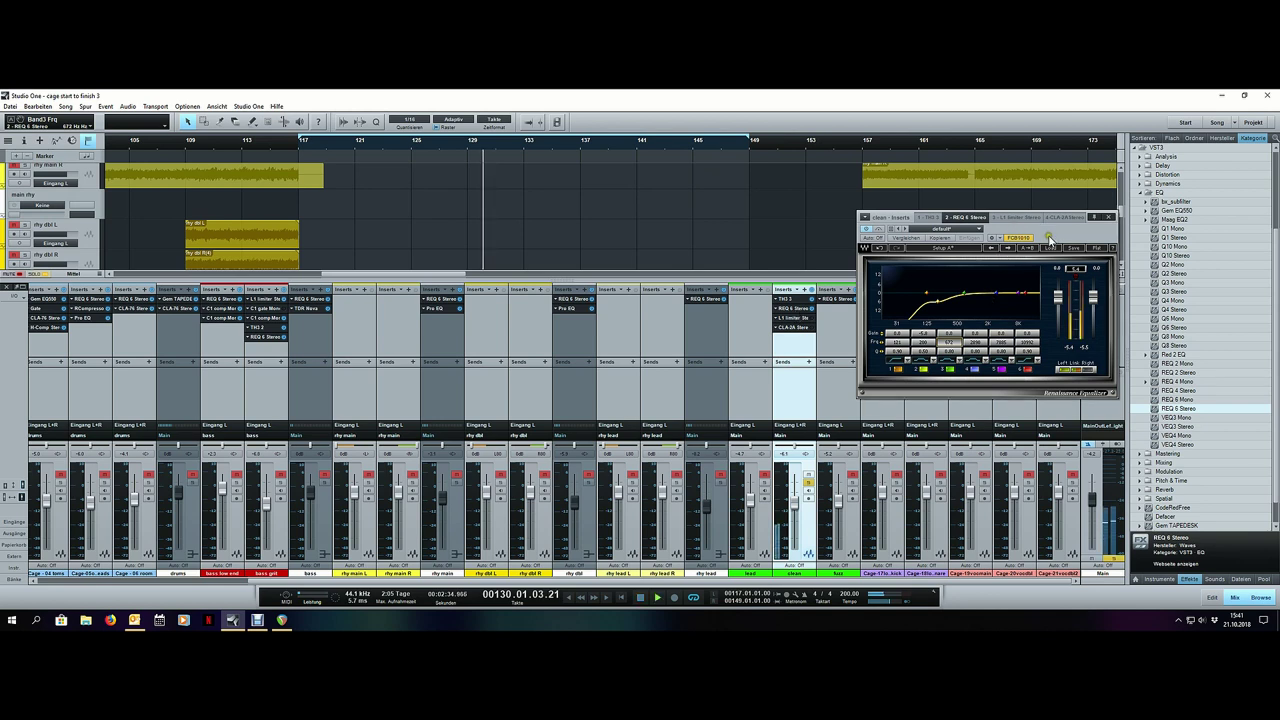
drag(1050, 232, 1030, 237)
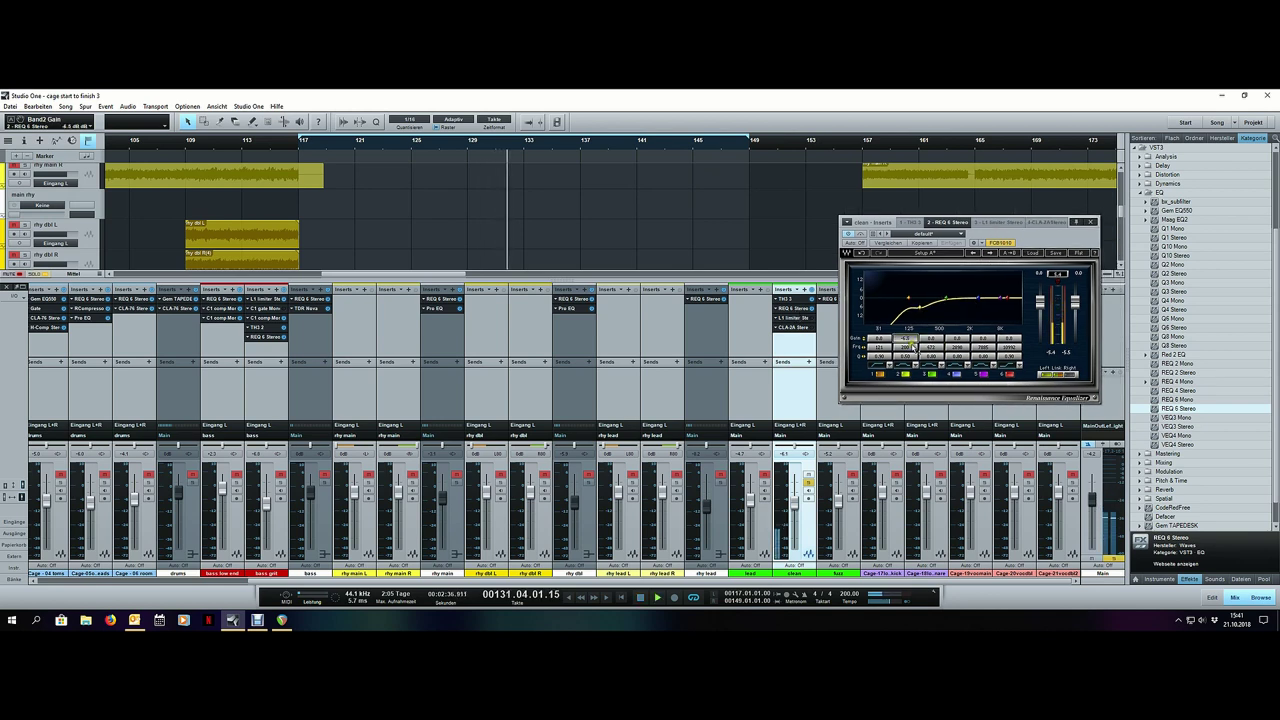
Step: Lower the clean track's linked L1 limiter threshold and ceiling to about -9.4 dB, set the CLA-2A's peak reduction to about 45, and stop playback
click(808, 318)
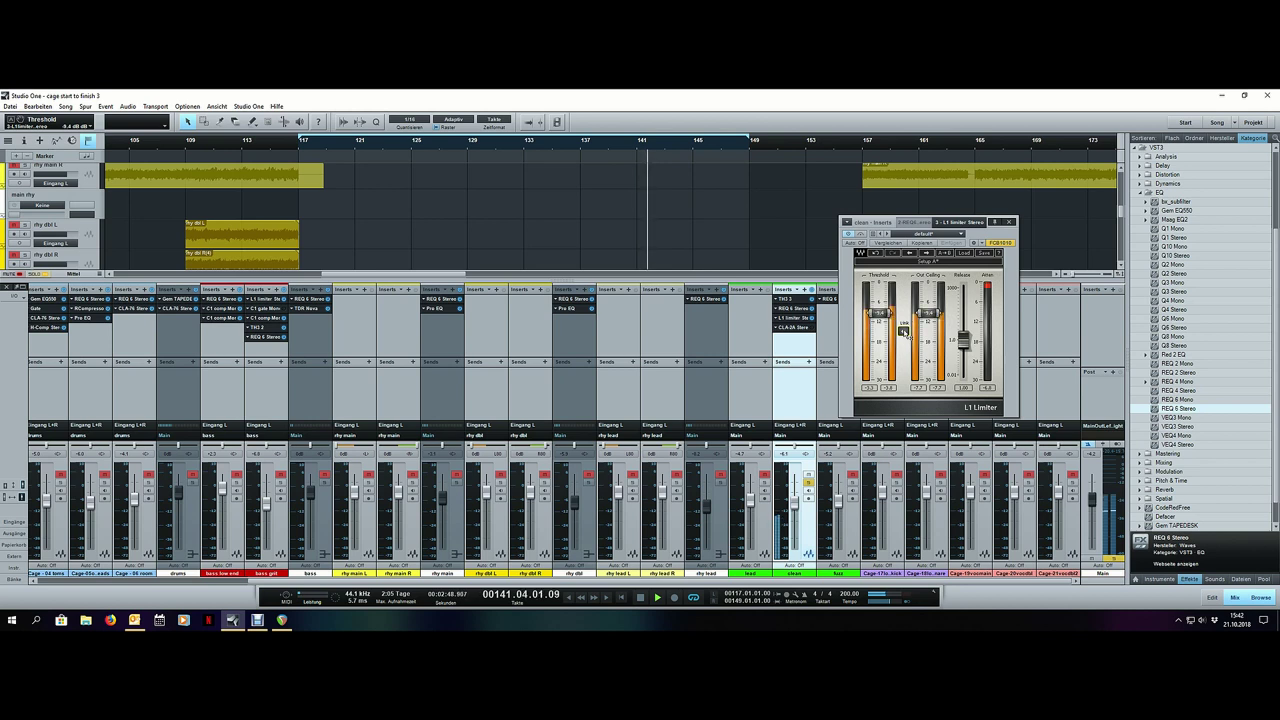
click(796, 328)
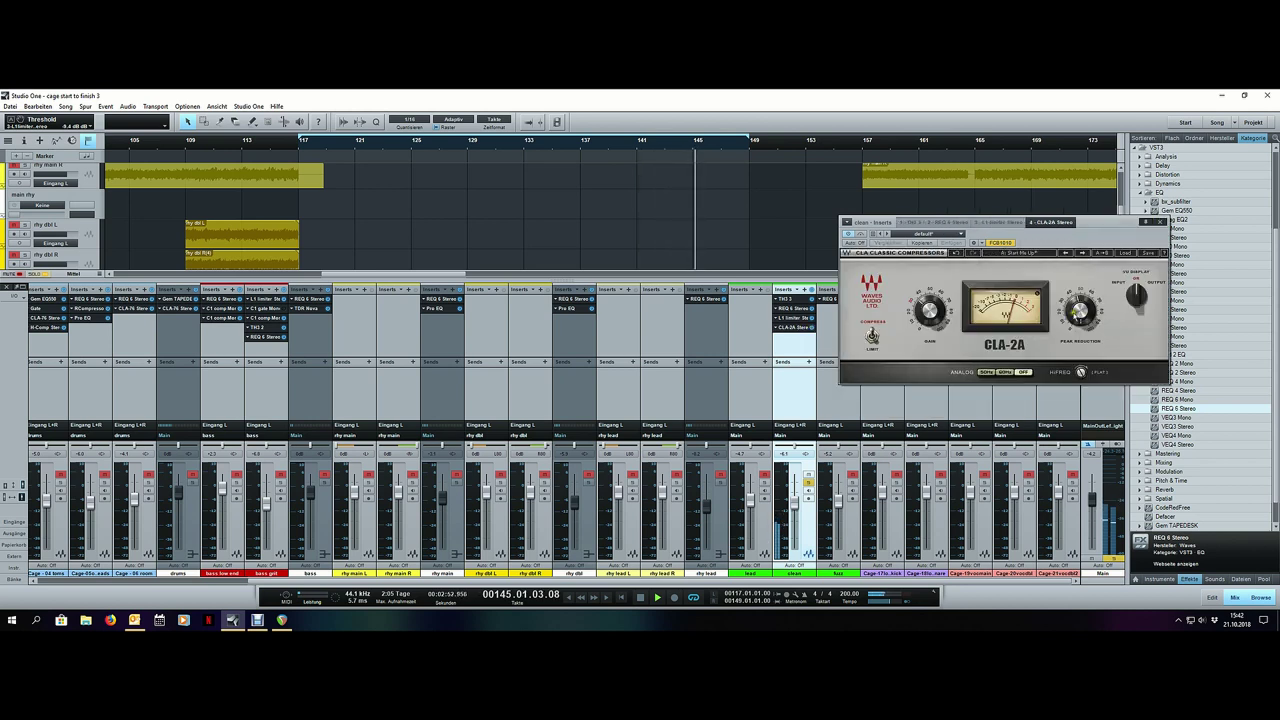
mouse_move(1076, 309)
drag(1080, 313, 1077, 297)
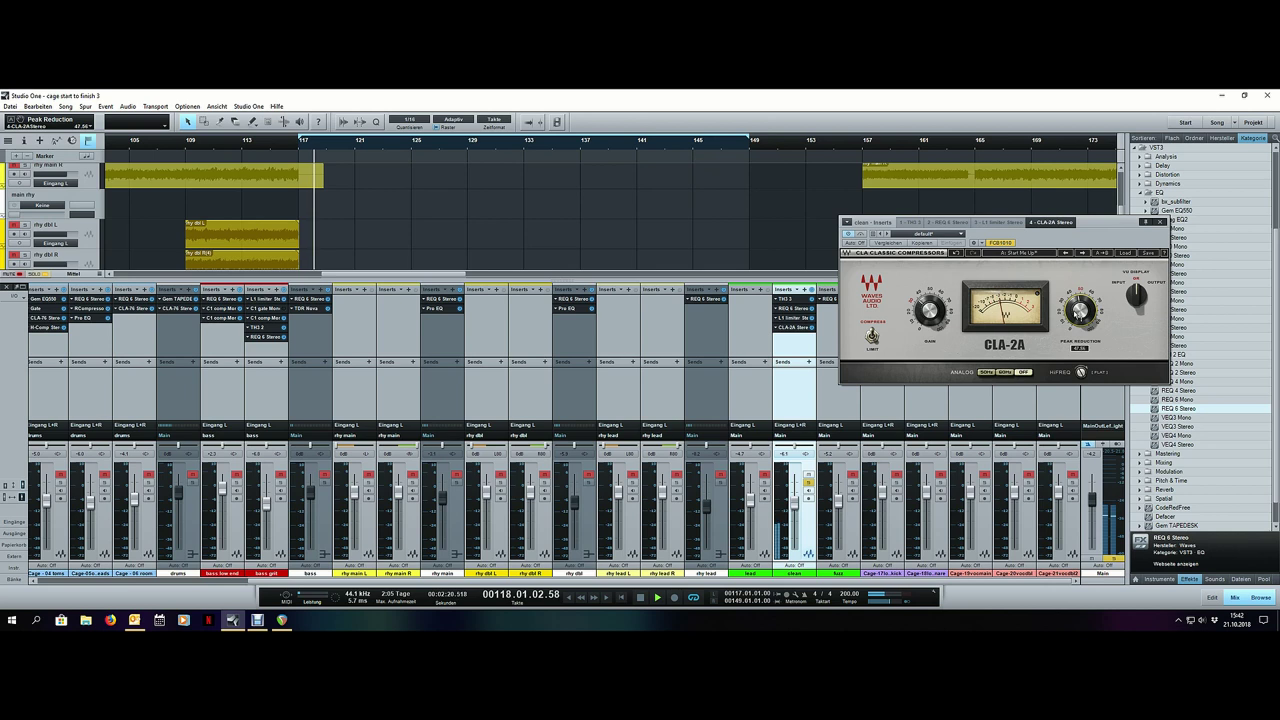
drag(1078, 300, 1076, 328)
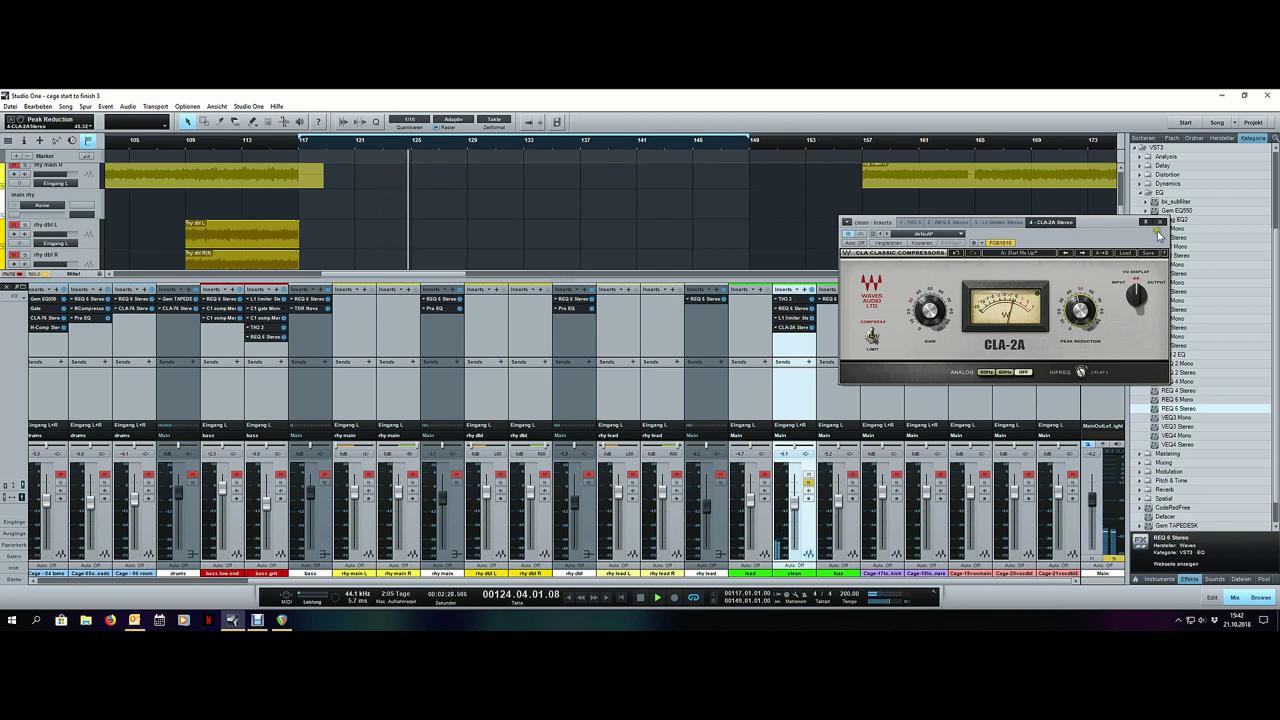
click(1159, 222)
key(space)
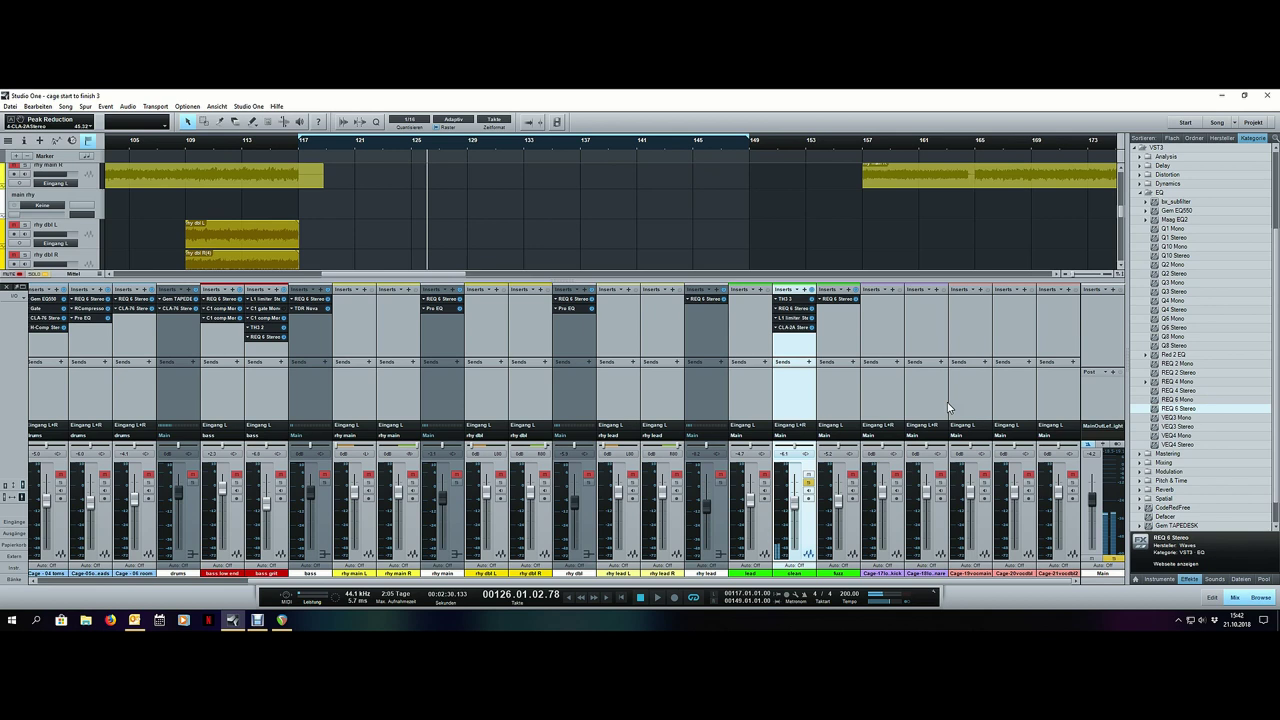
Step: Try the NastyDLAmkII delay from the VST2 effects as the last insert on the clean track, and remove it after auditioning
double_click(1178, 194)
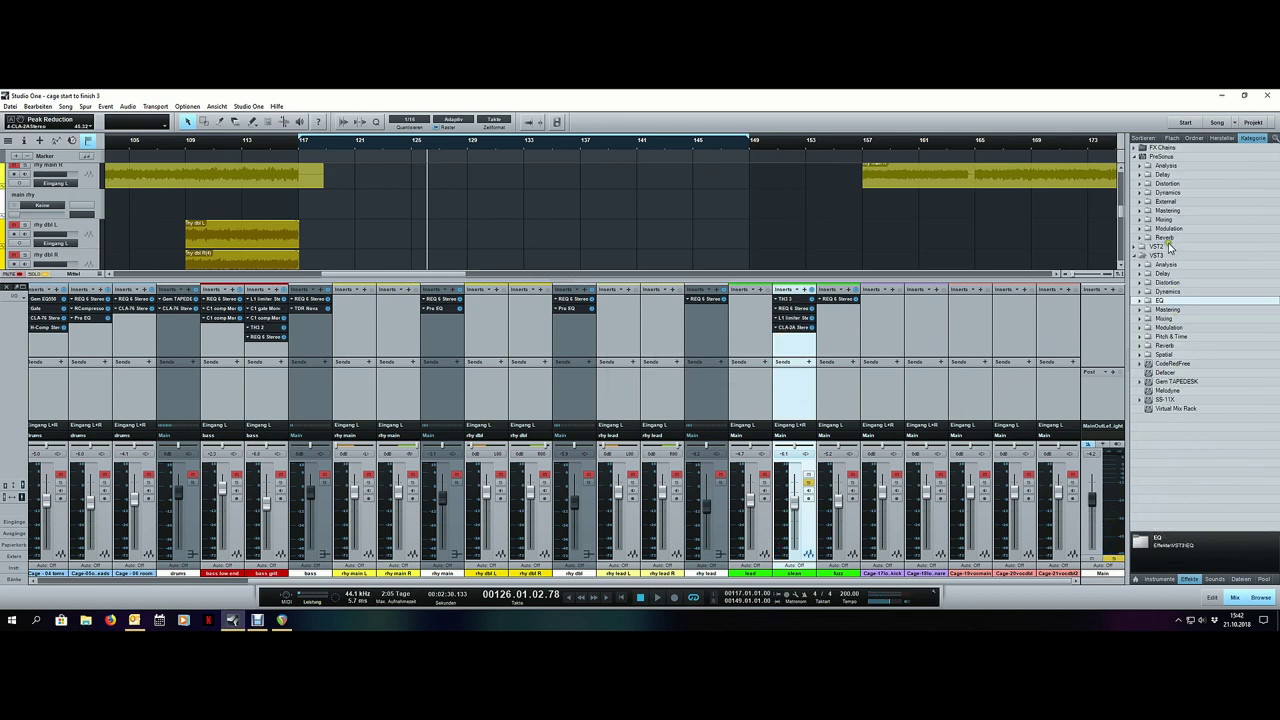
double_click(1160, 246)
scroll(1193, 333, down, 1)
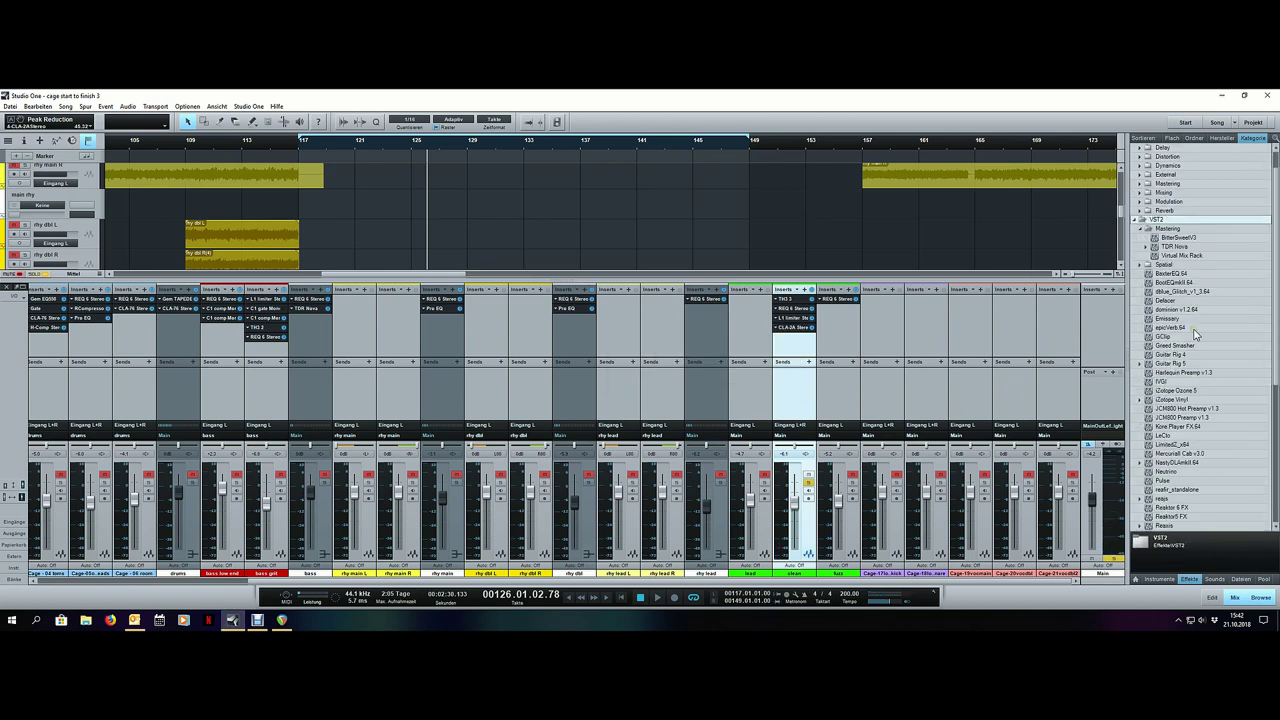
scroll(1192, 343, down, 1)
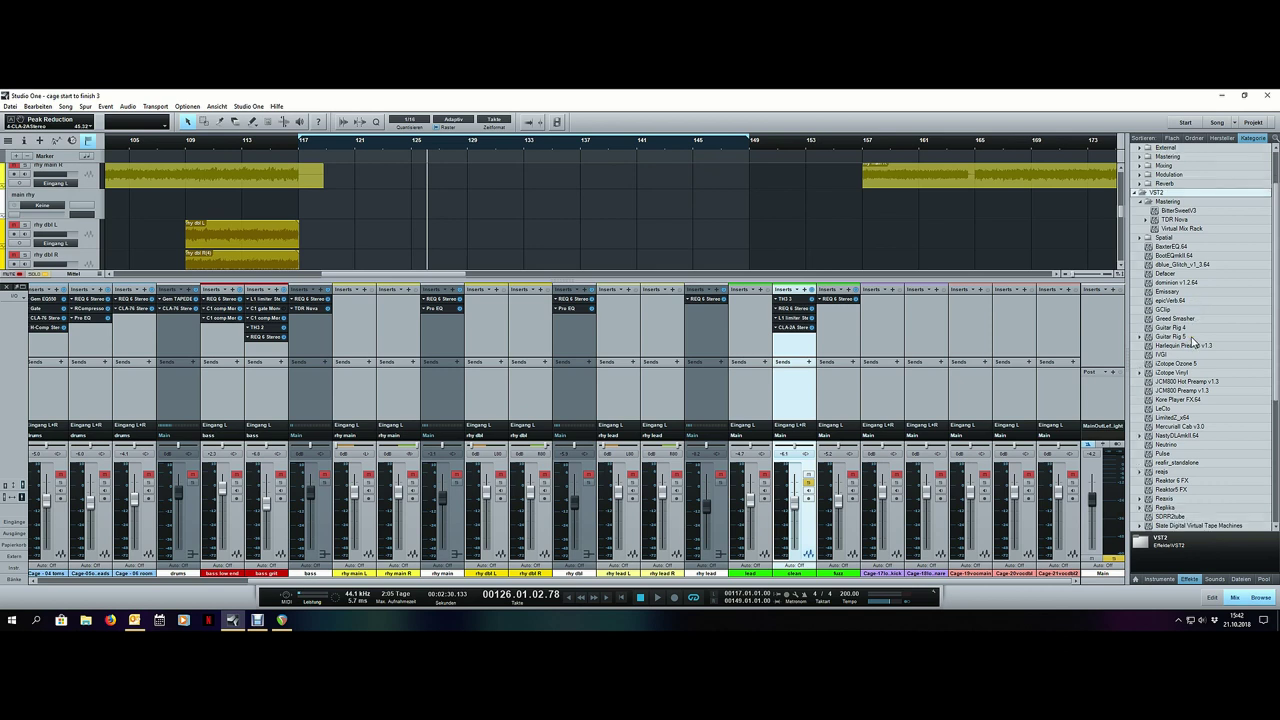
drag(1183, 440, 794, 347)
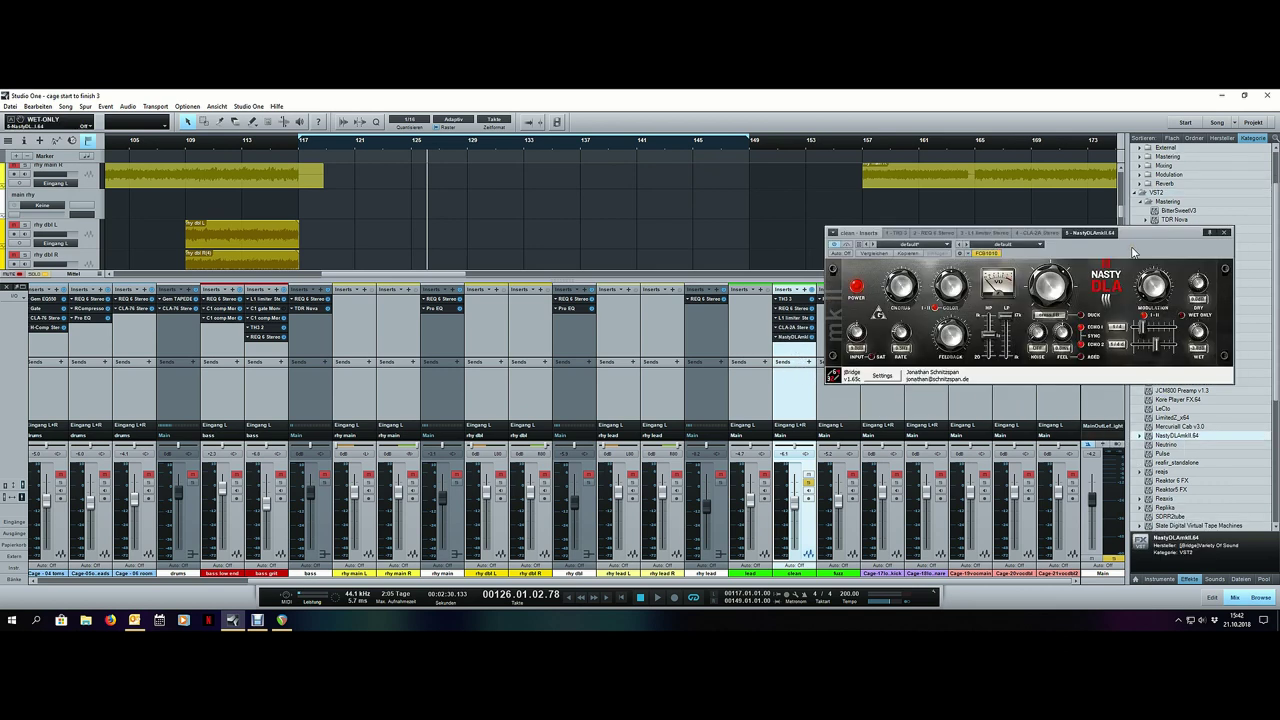
mouse_move(1095, 254)
mouse_down()
mouse_move(1075, 248)
mouse_move(1096, 249)
mouse_up()
key(space)
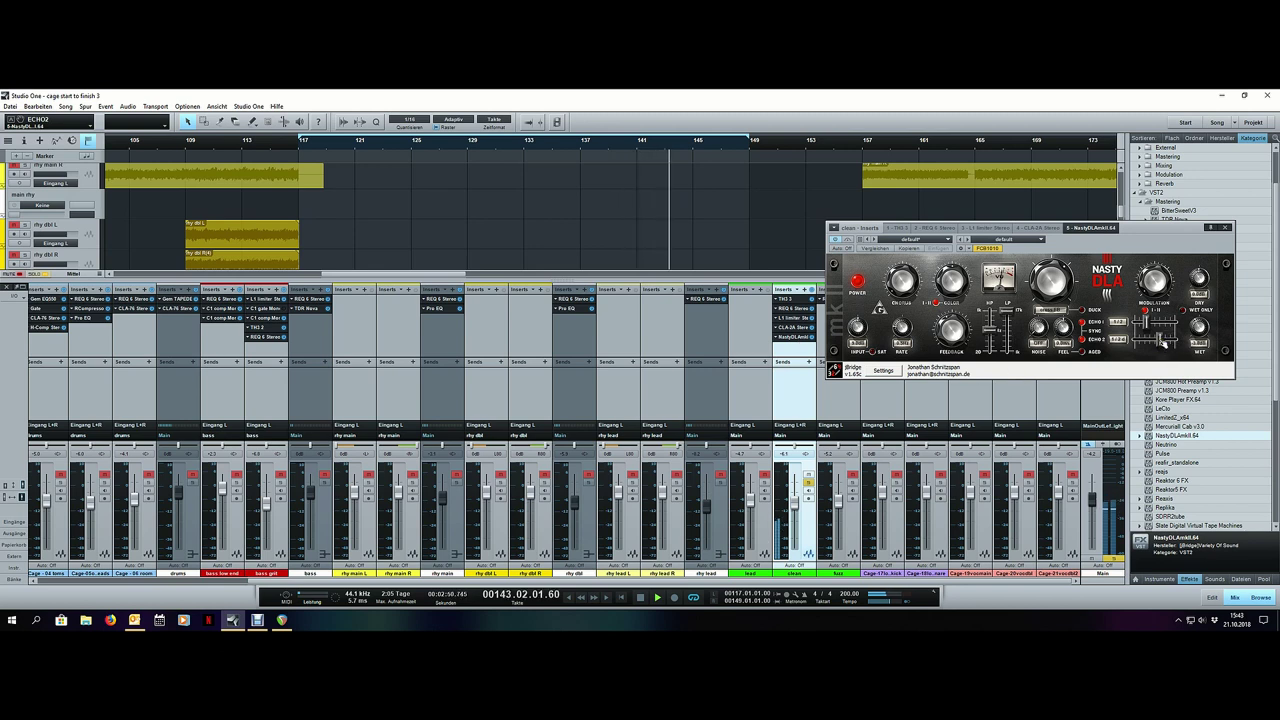
right_click(805, 346)
click(810, 395)
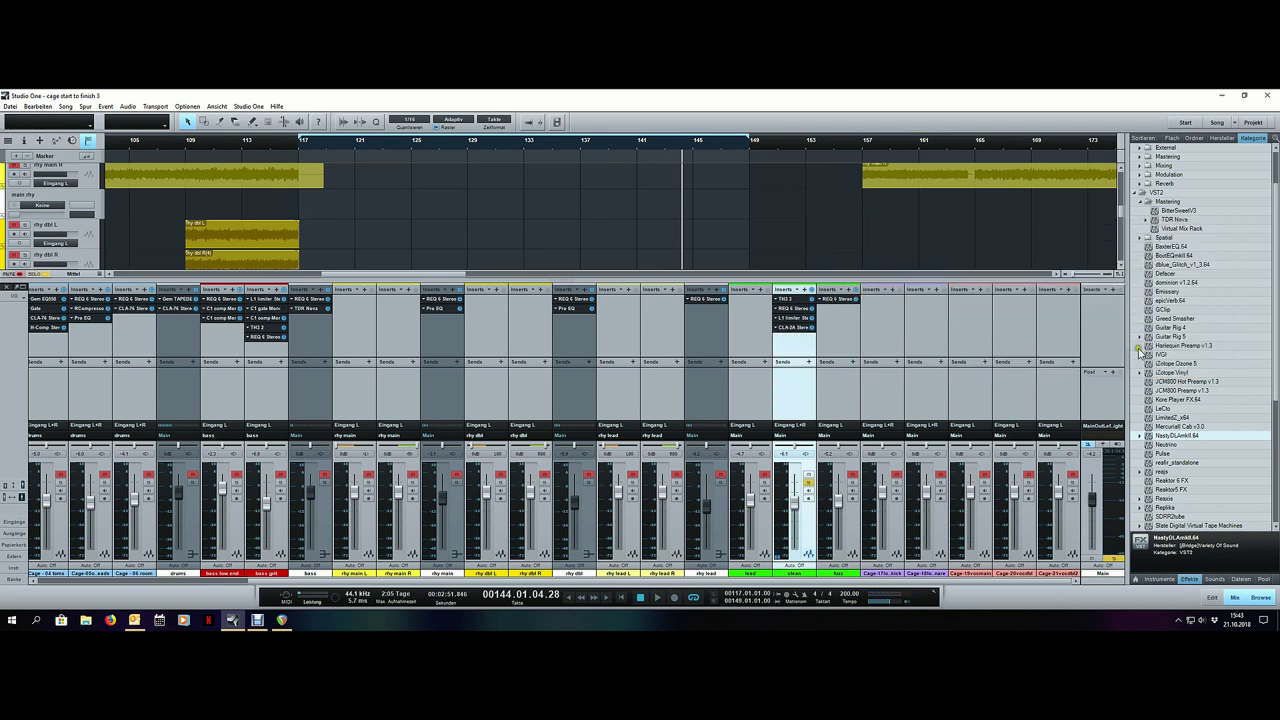
Step: Insert H-Delay Stereo from the VST3 Delay effects after the CLA-2A on the clean track
double_click(1157, 194)
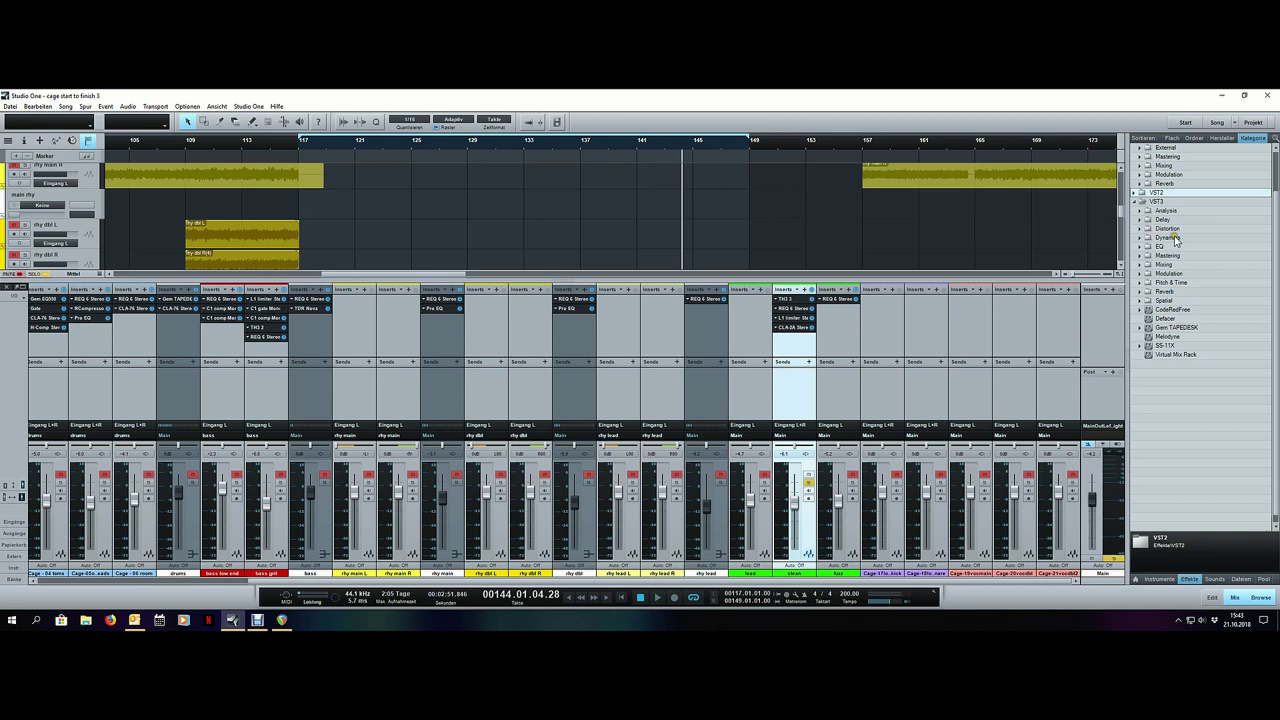
click(1165, 220)
drag(1183, 301, 802, 345)
drag(801, 345, 801, 343)
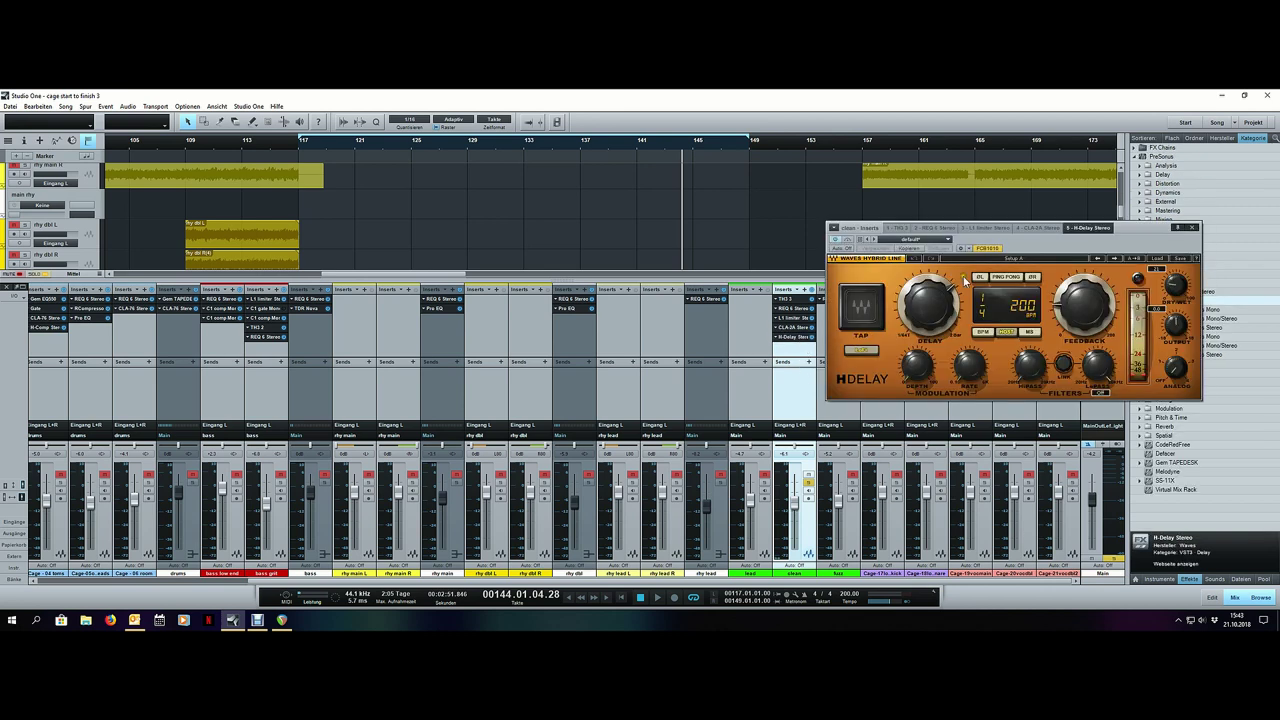
Step: Enable ping-pong in H-Delay and adjust its delay time, dry/wet mix and high-pass filter while the soloed clean guitar plays
click(1006, 277)
key(space)
drag(1000, 227, 994, 197)
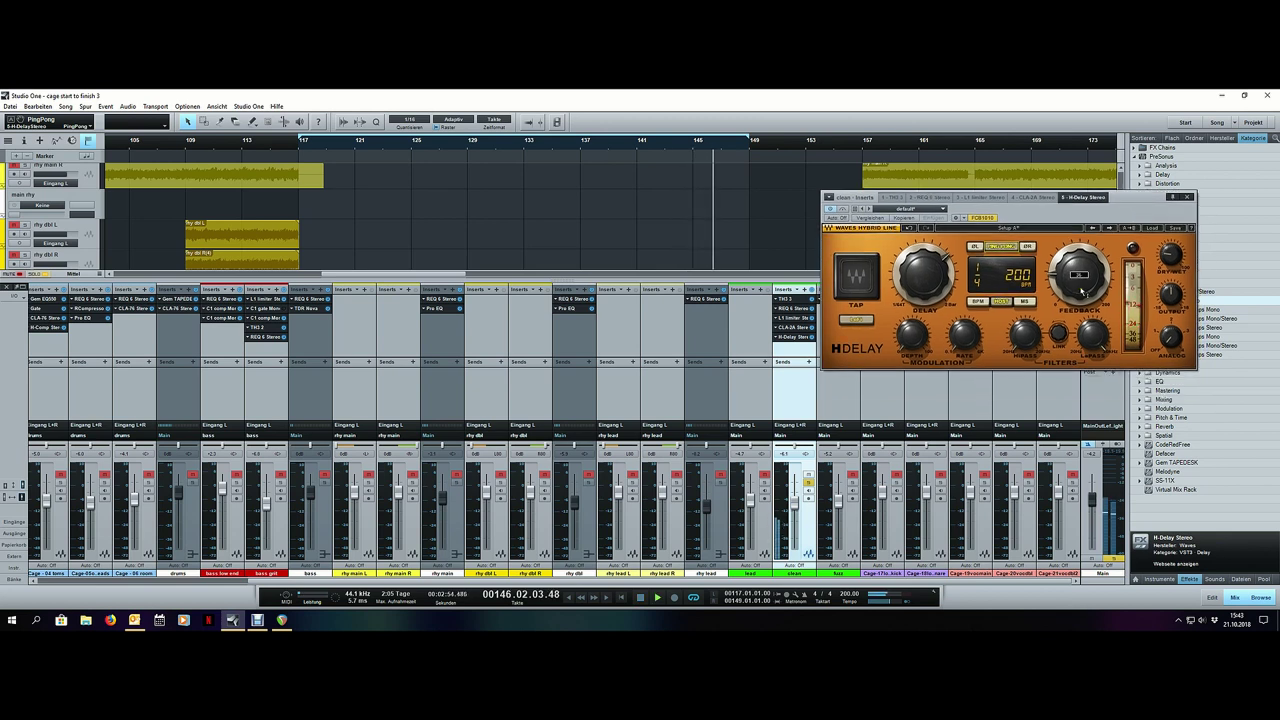
drag(925, 283, 923, 268)
drag(1170, 256, 1168, 248)
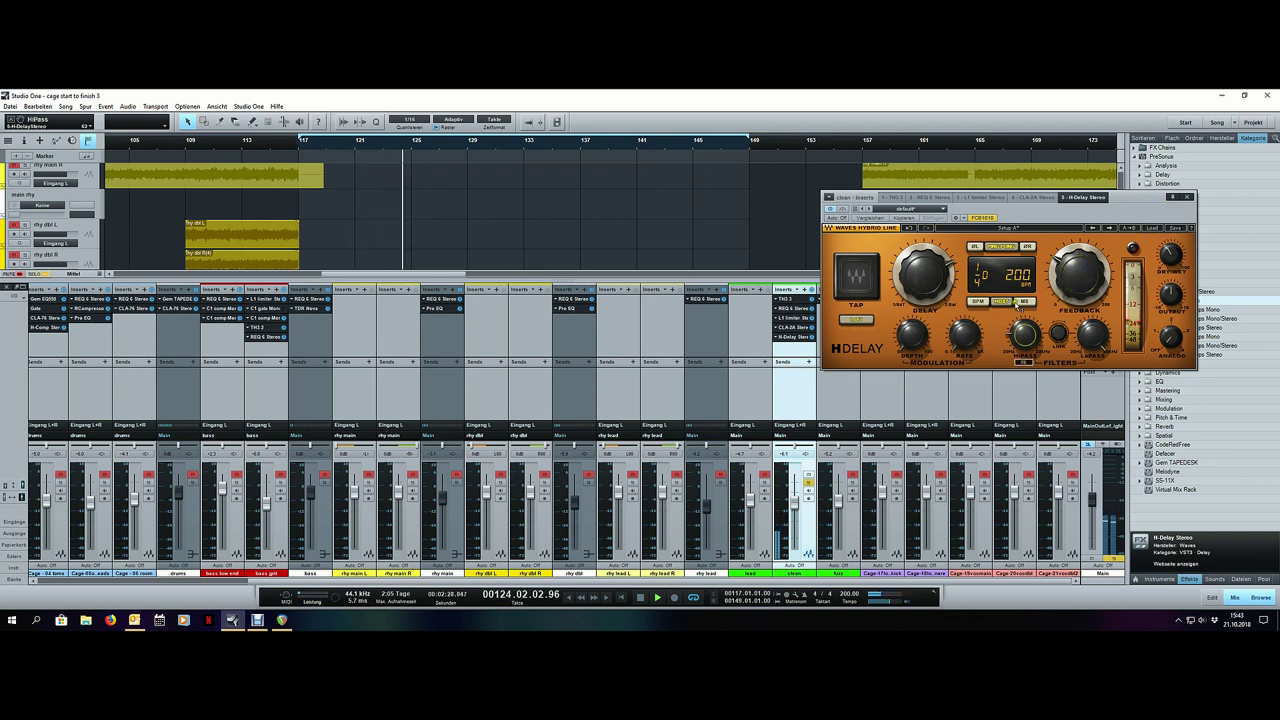
drag(1025, 351, 1027, 345)
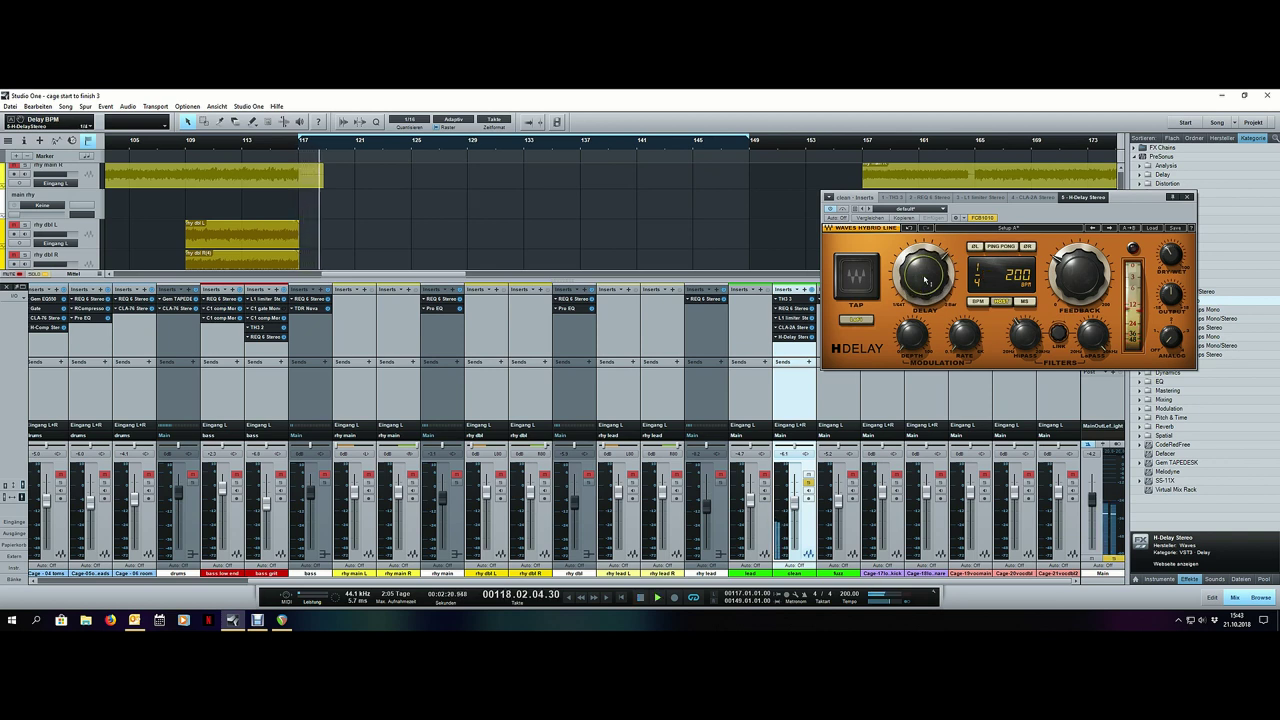
click(996, 248)
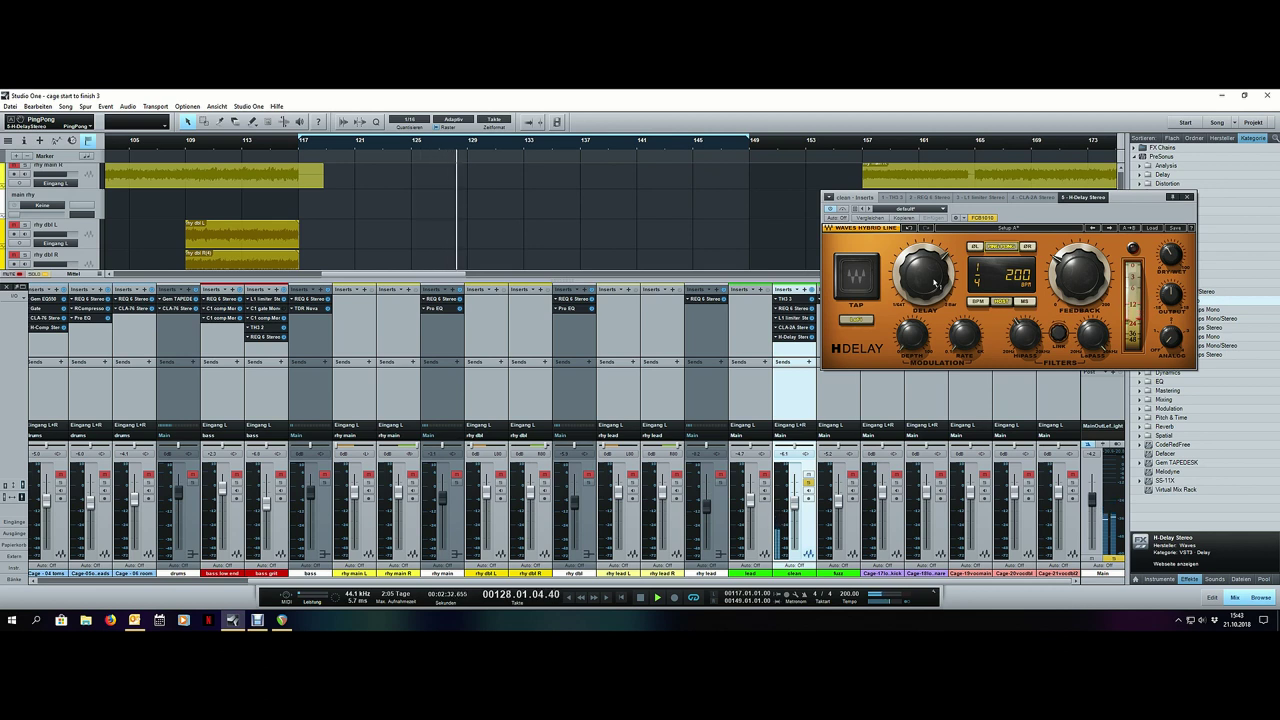
Step: Unsolo the clean track, set H-Delay's delay time to a dotted 1/4 while the full mix loops, and close the plug-in
key(s)
key(KP_1)
key(space)
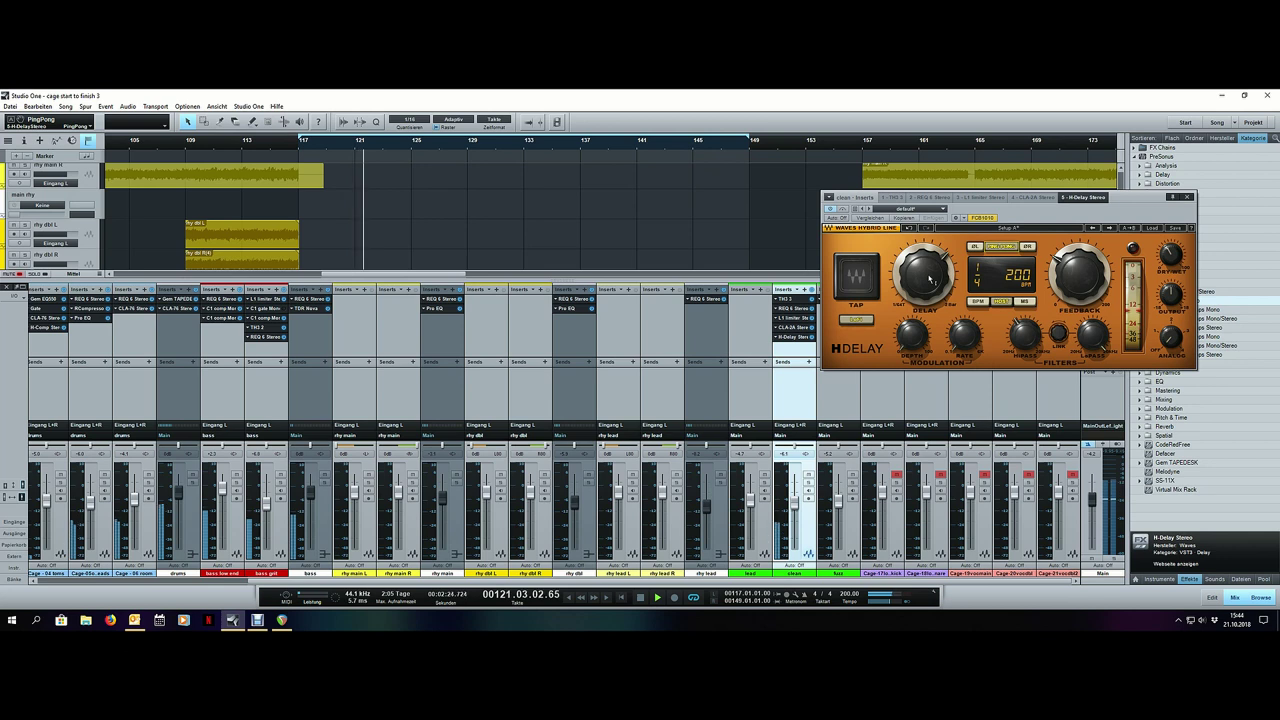
drag(930, 280, 928, 267)
key(space)
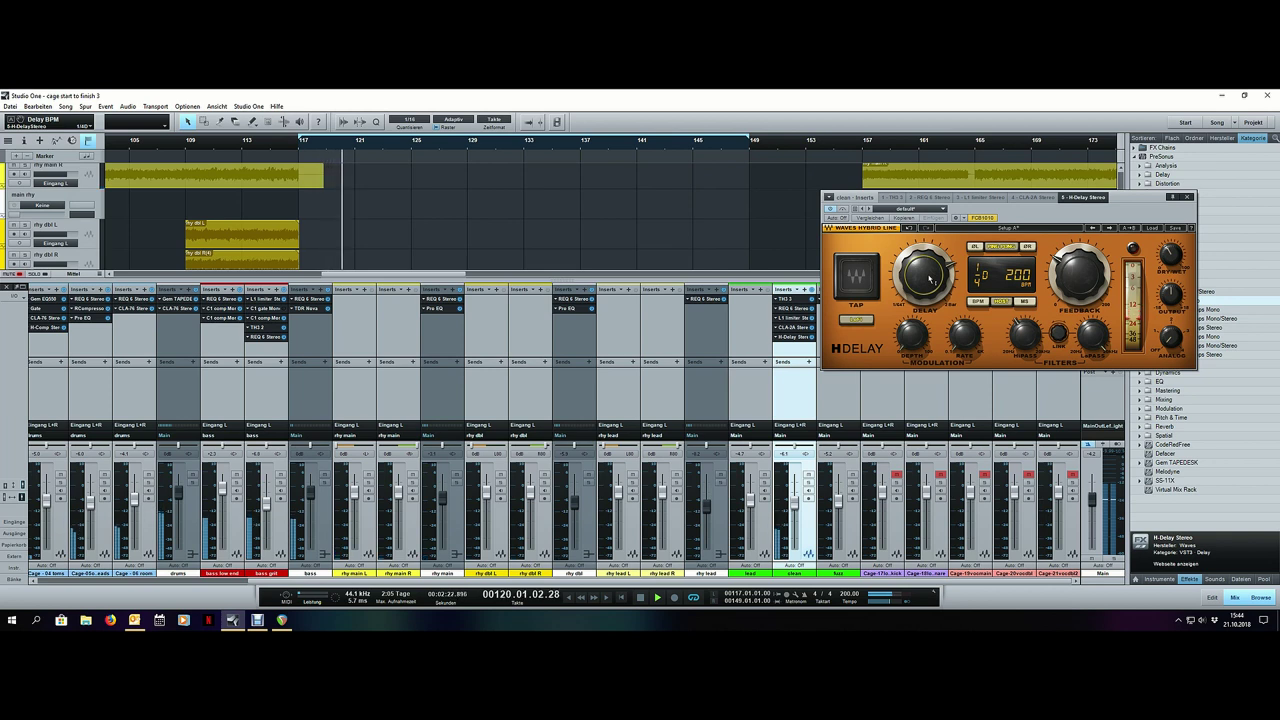
click(1189, 199)
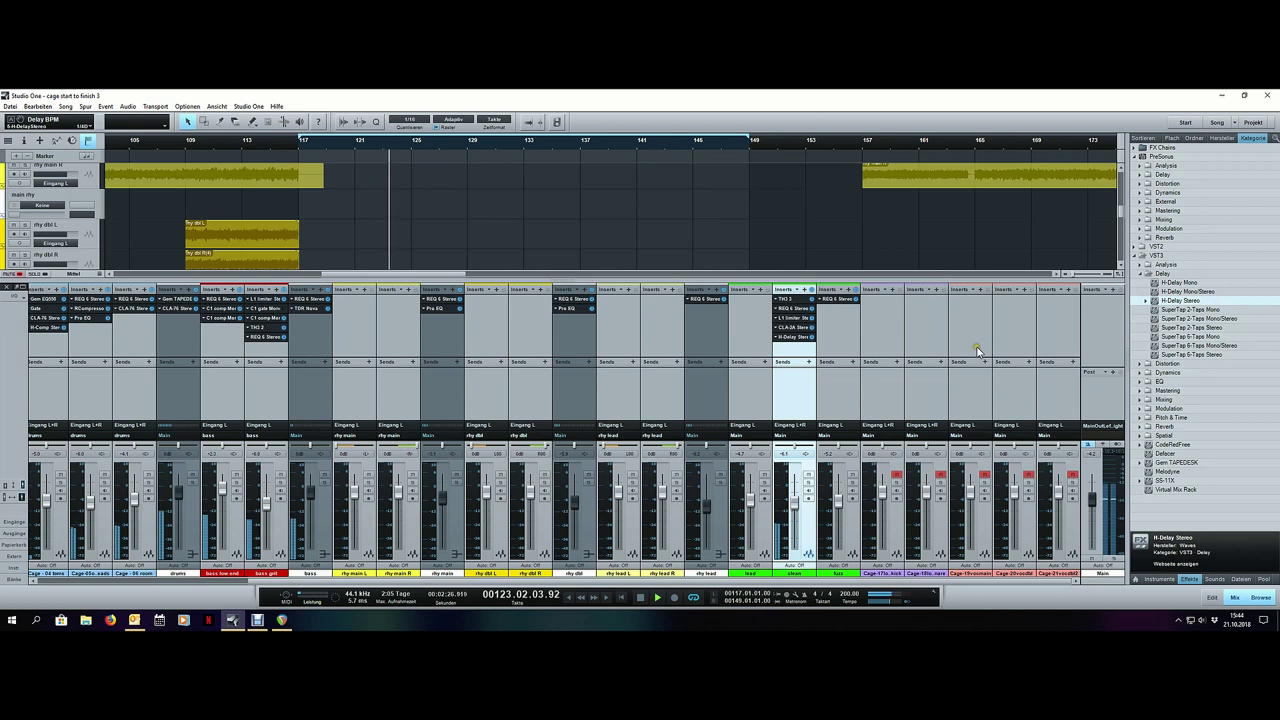
Step: Save the song and play the full mix across the transition from the clean part into the fuzz part around bar 149
key(ctrl+s)
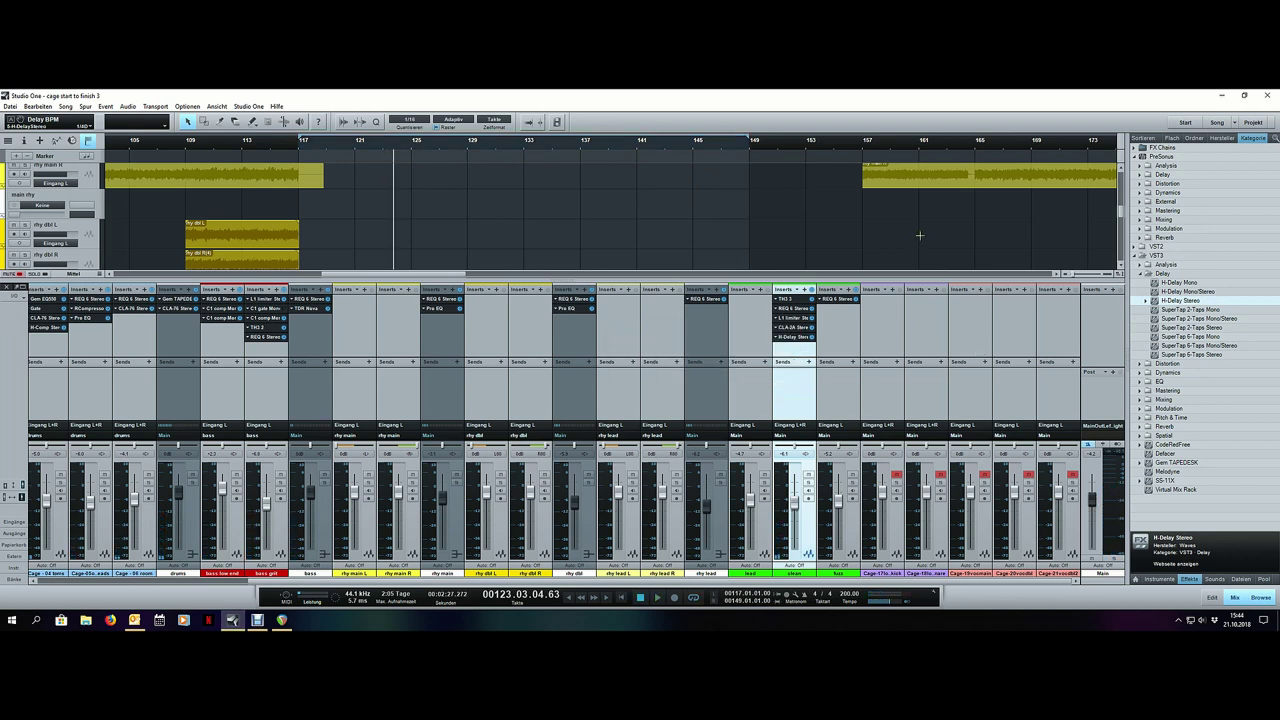
key(space)
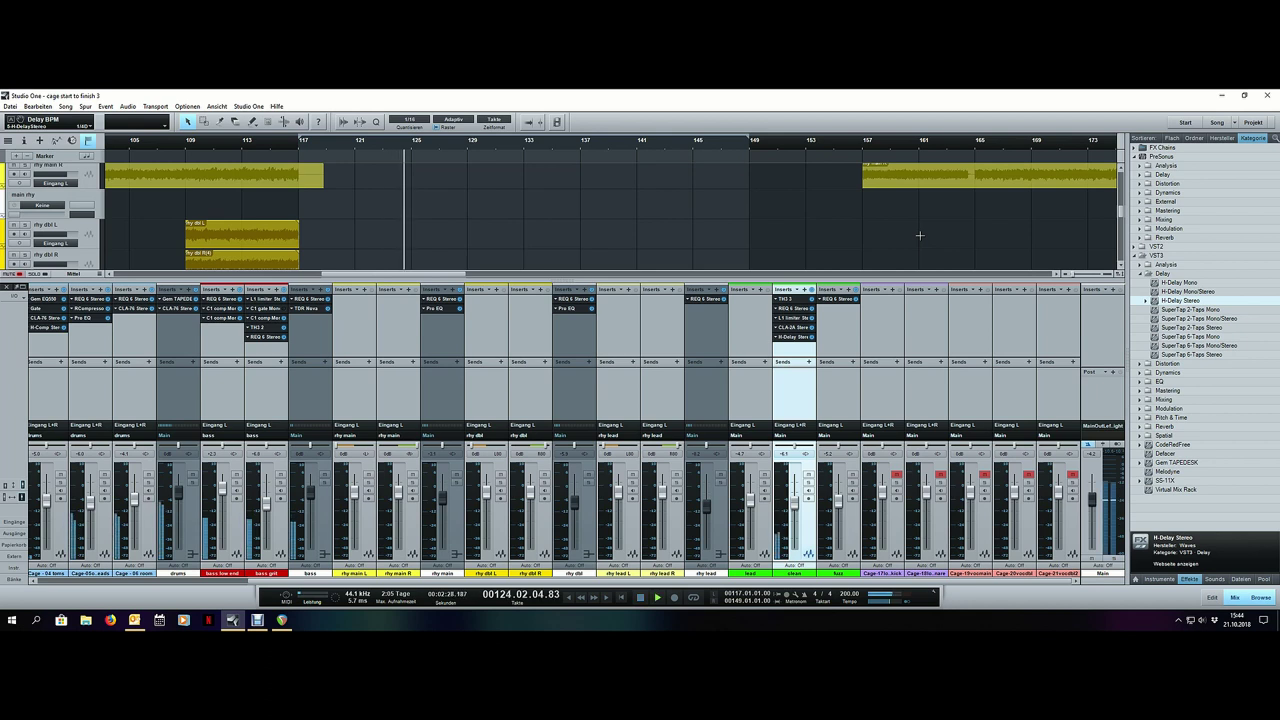
key(F3)
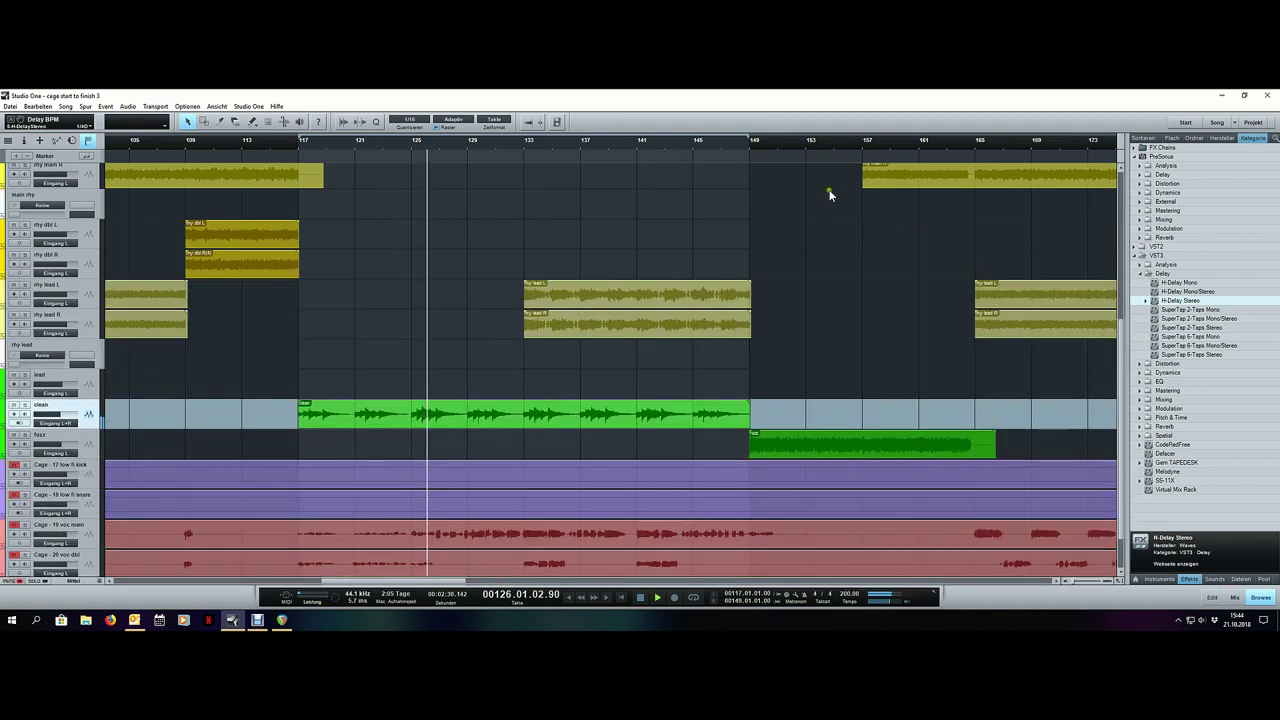
scroll(783, 146, down, 3)
scroll(783, 146, down, 2)
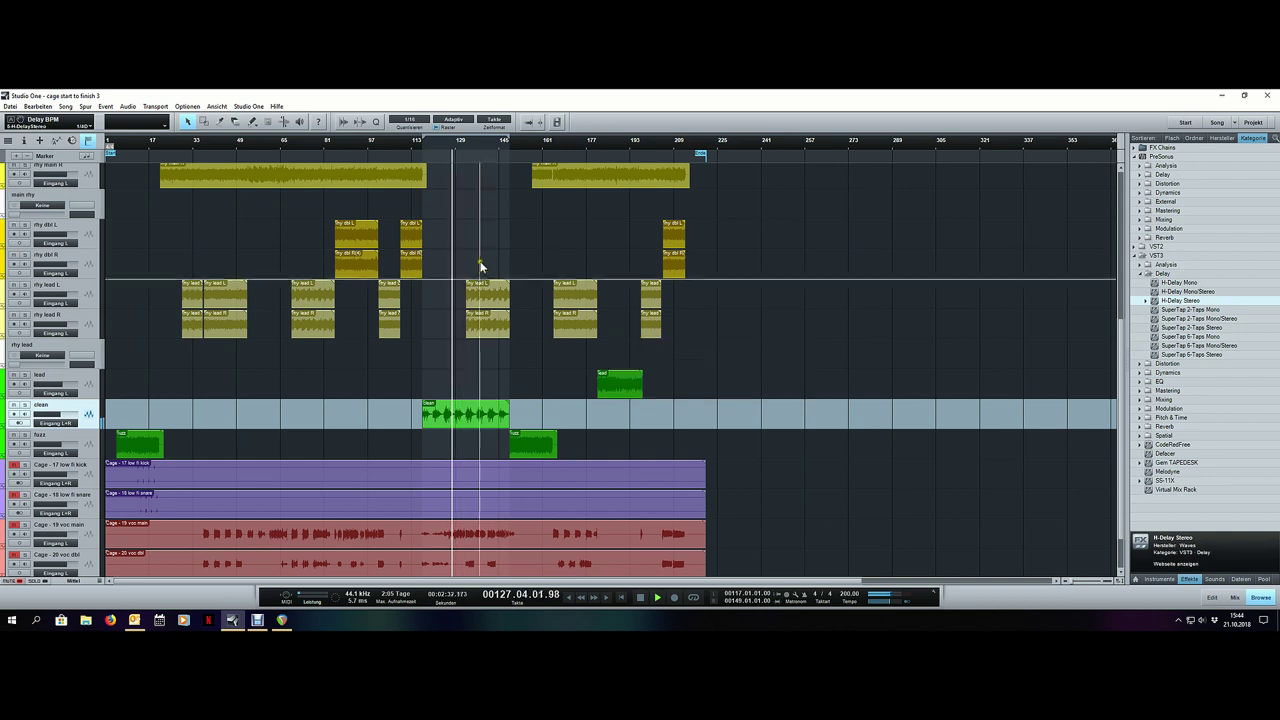
scroll(476, 143, up, 5)
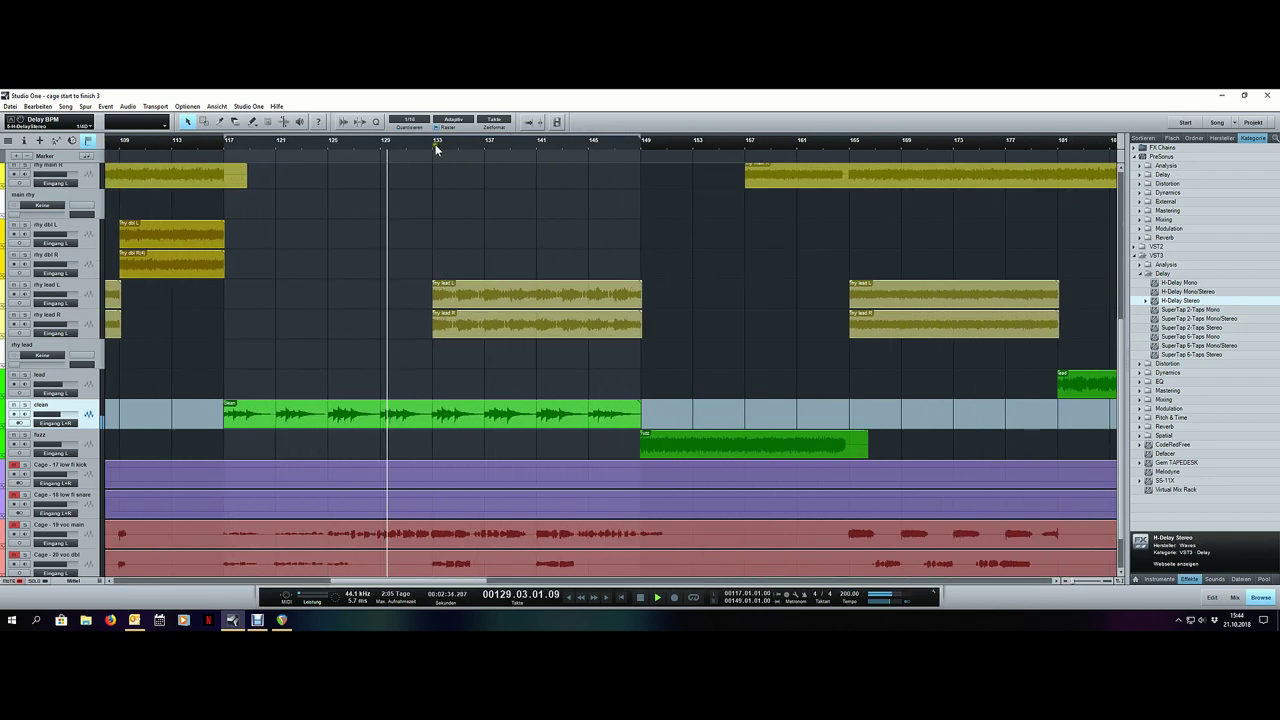
scroll(456, 142, down, 2)
scroll(456, 142, down, 3)
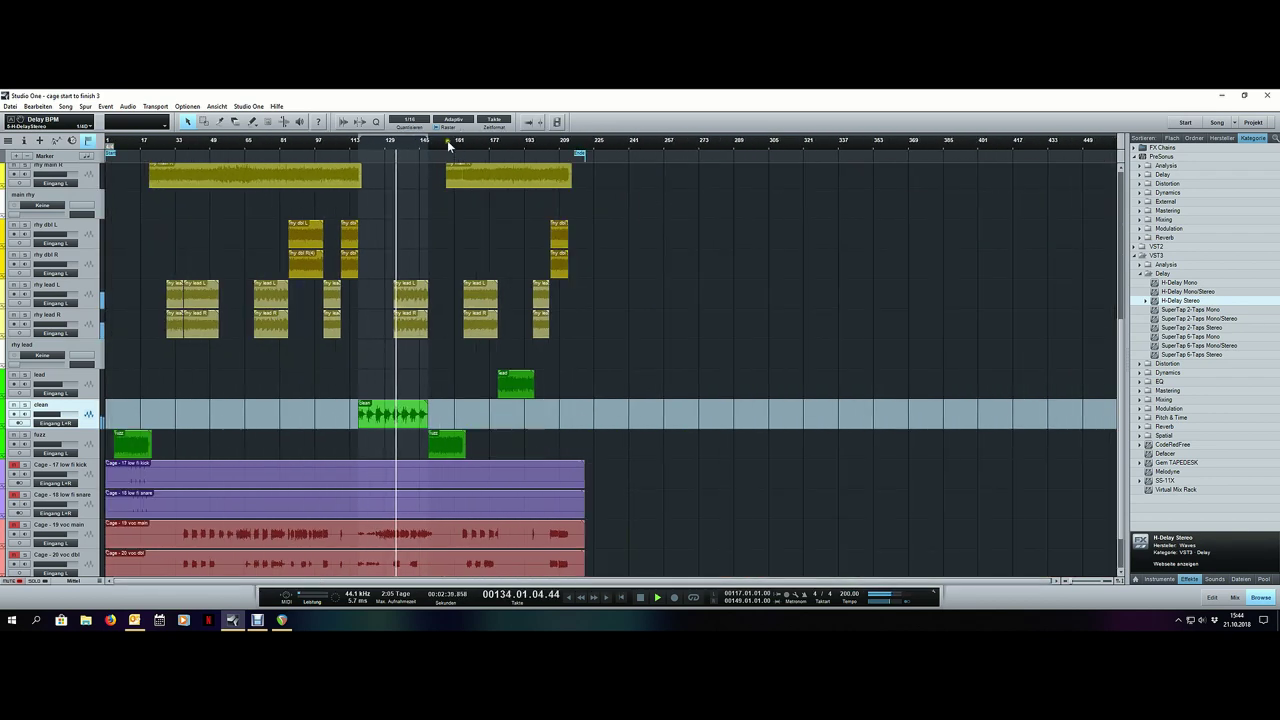
scroll(440, 140, up, 3)
click(402, 142)
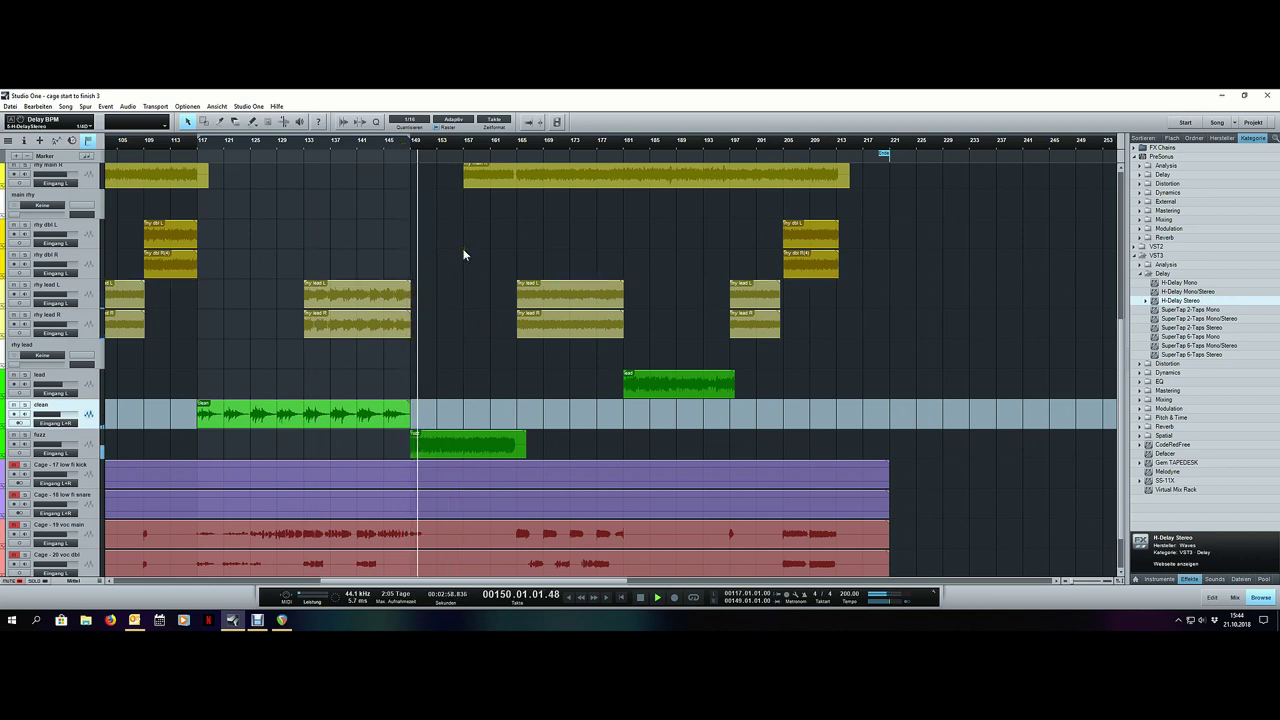
Step: Listen to the full mix from the rhythm guitar entry at bar 157 and from the bass entry at bar 165
click(465, 143)
scroll(524, 222, up, 5)
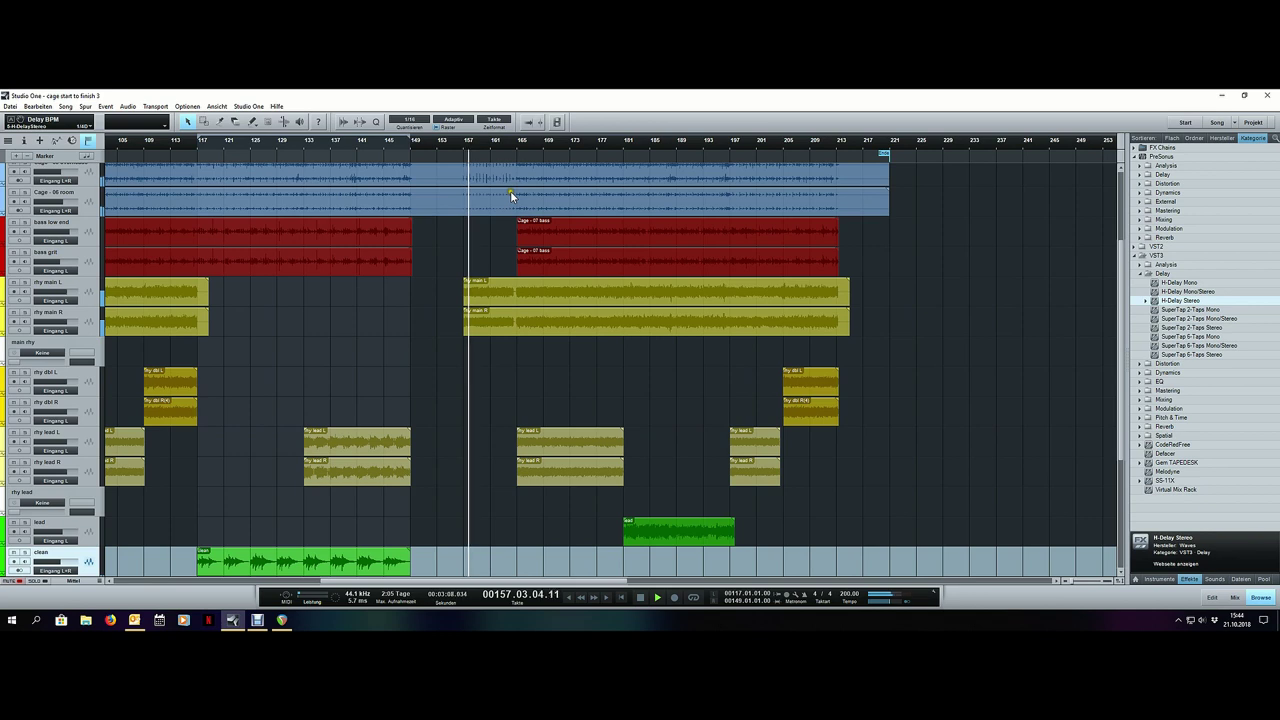
click(517, 142)
scroll(517, 142, down, 4)
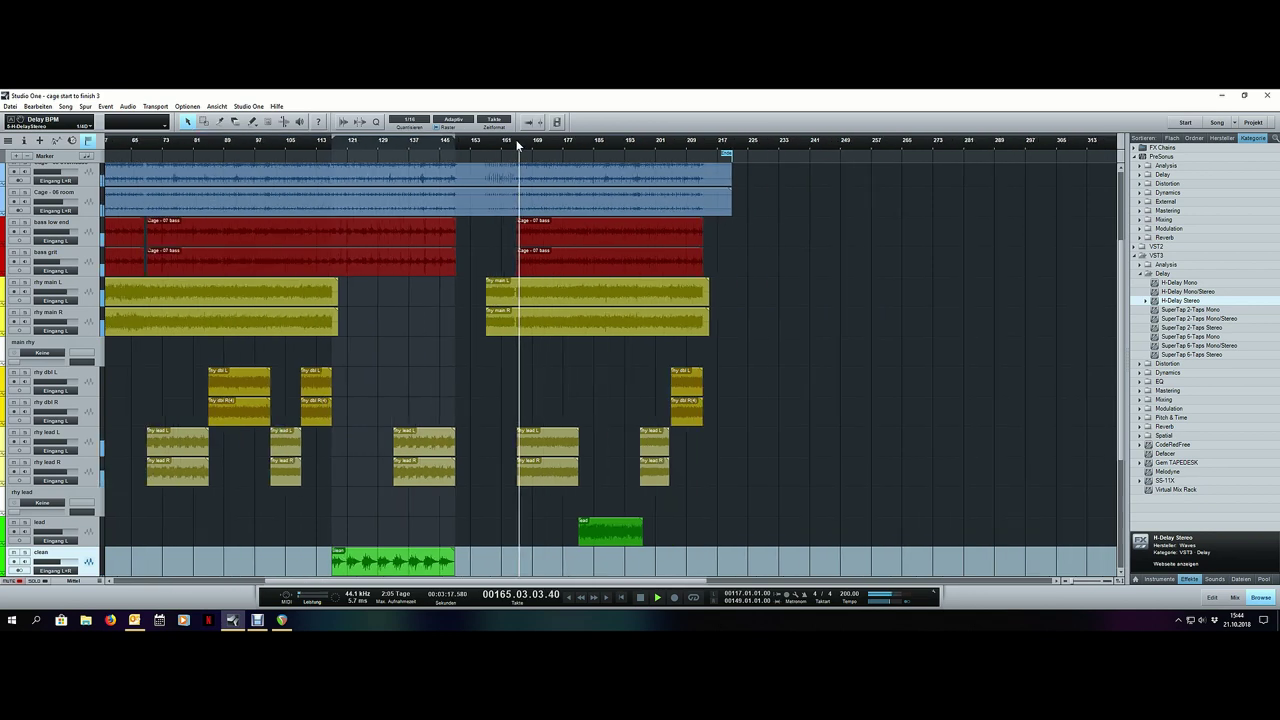
scroll(580, 146, up, 6)
scroll(580, 148, down, 5)
scroll(589, 297, down, 3)
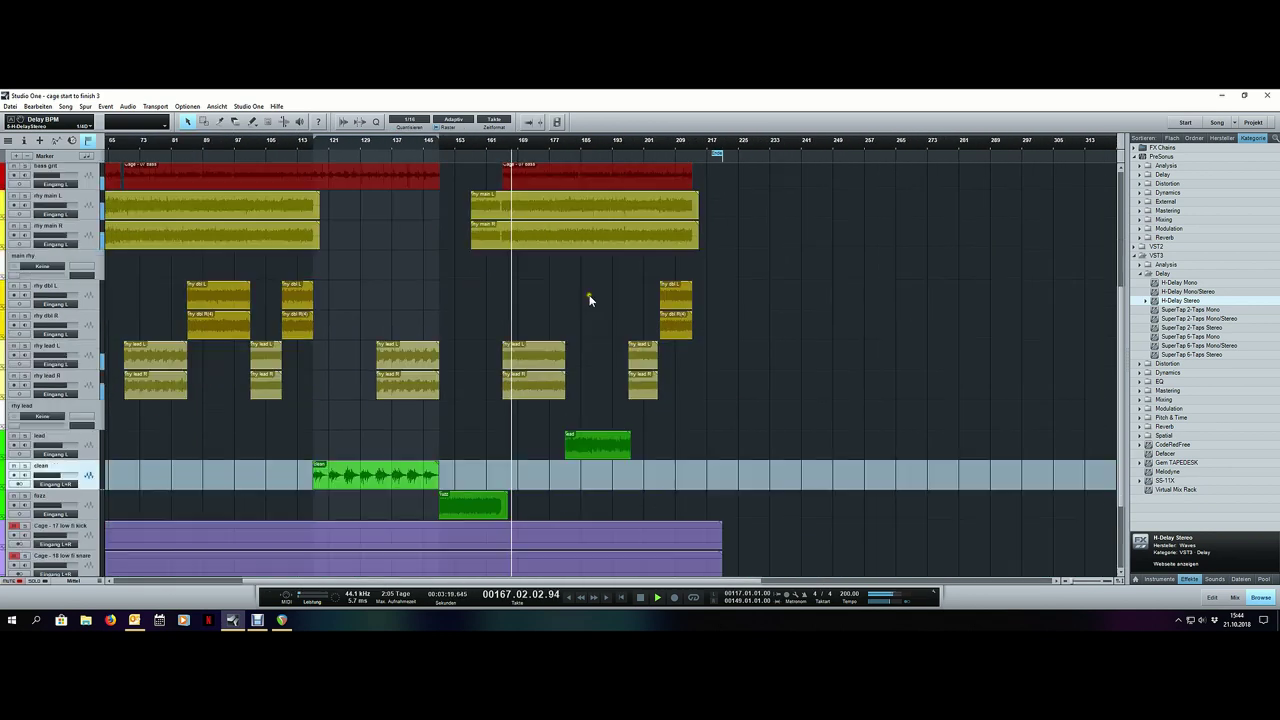
Step: Solo the lead track and play it from bar 182
scroll(619, 152, up, 6)
click(470, 143)
key(space)
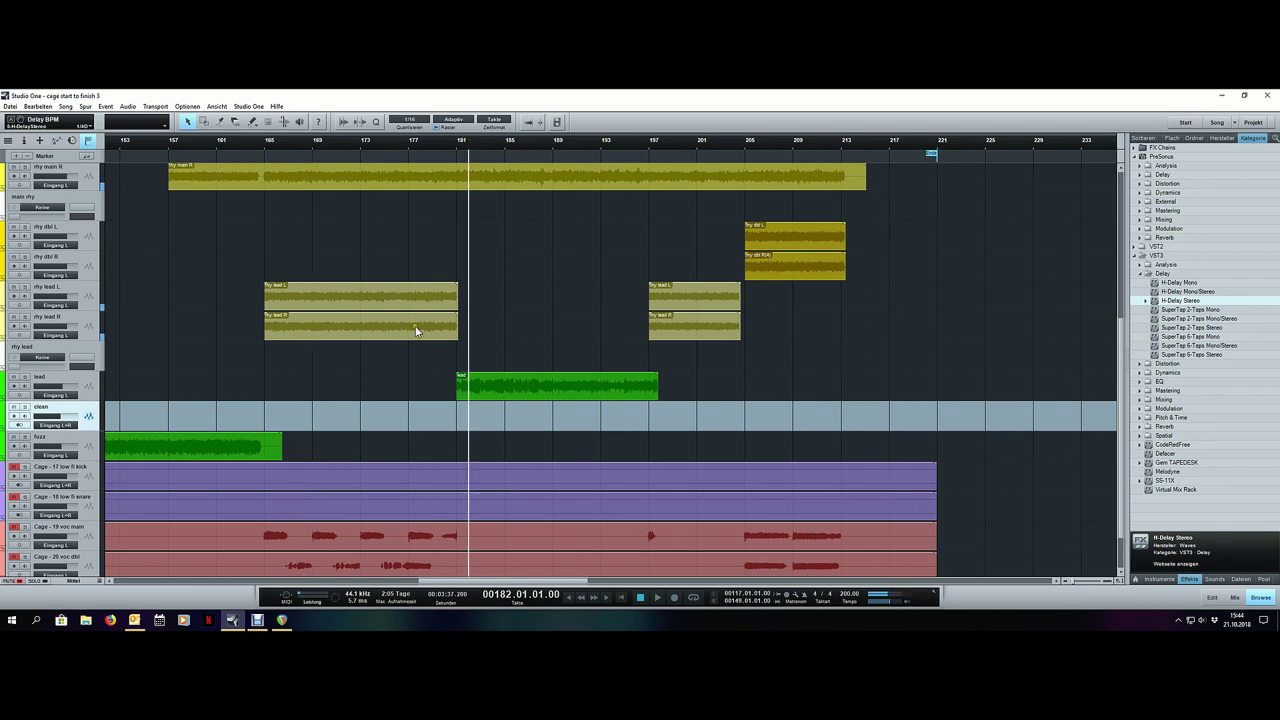
click(110, 381)
key(space)
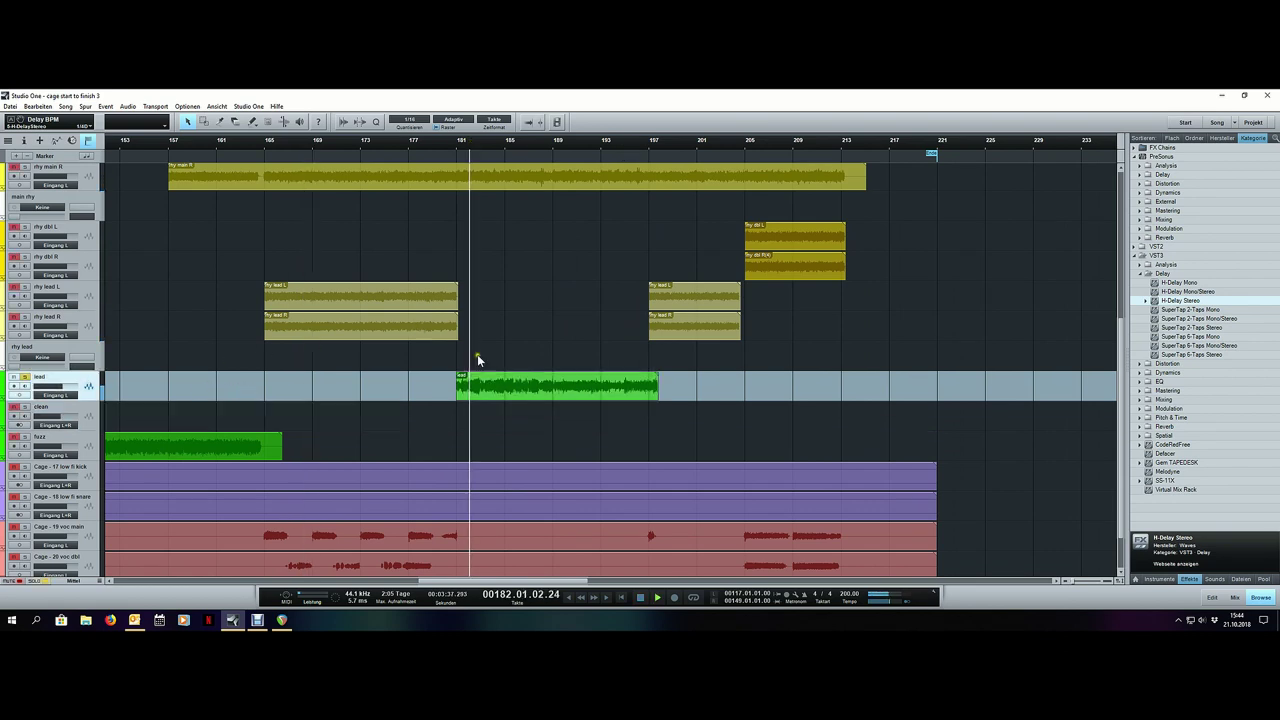
Step: Insert REQ 6 Stereo from the VST3 EQ effects on the lead track
scroll(638, 140, up, 2)
key(F3)
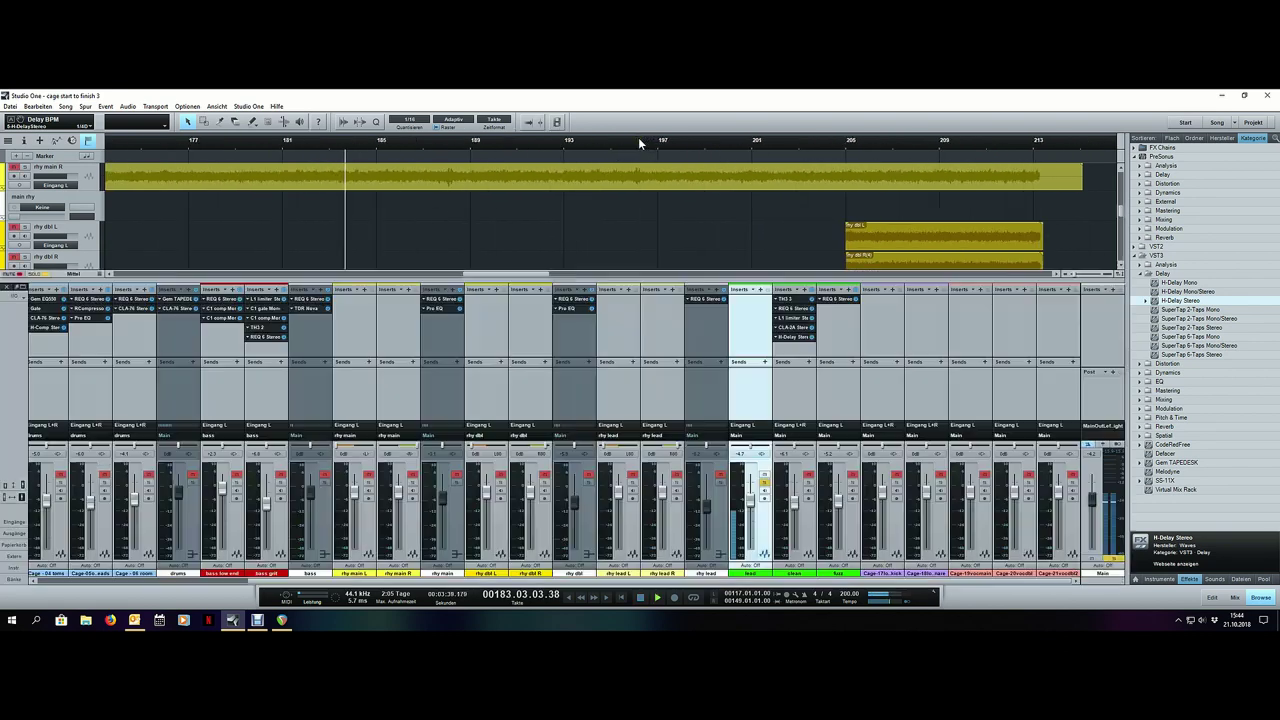
double_click(1165, 275)
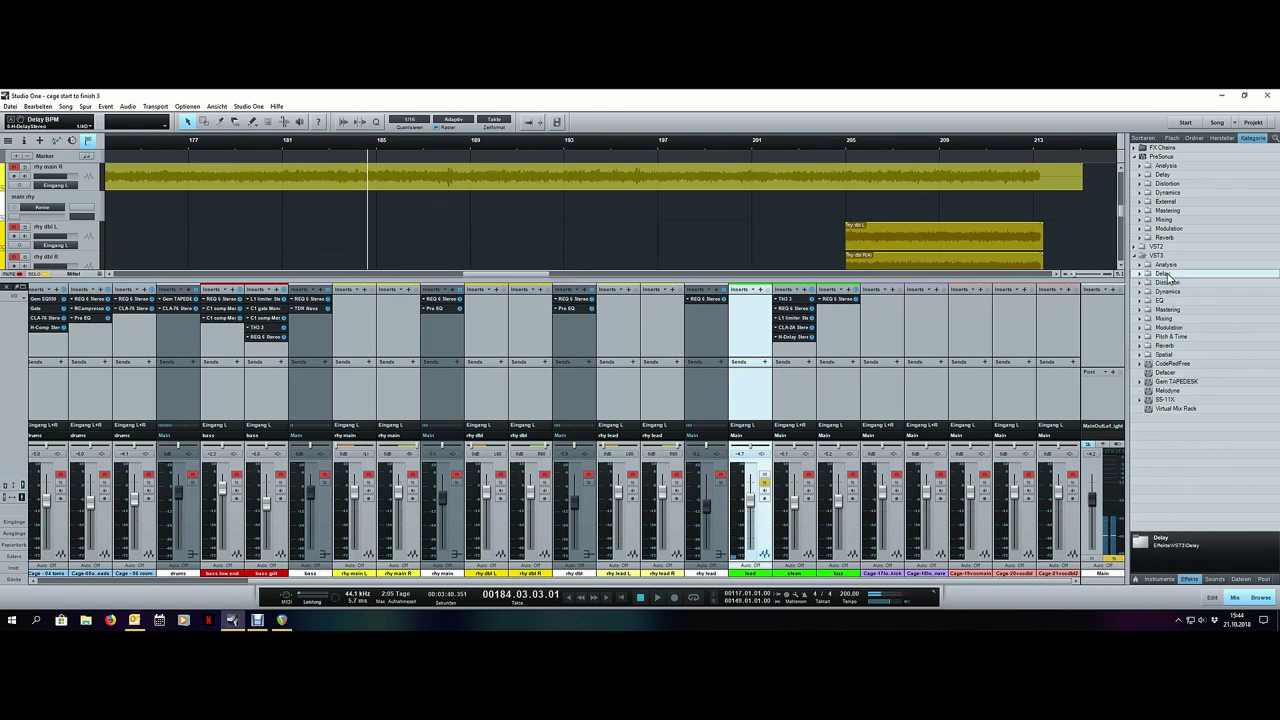
double_click(1182, 302)
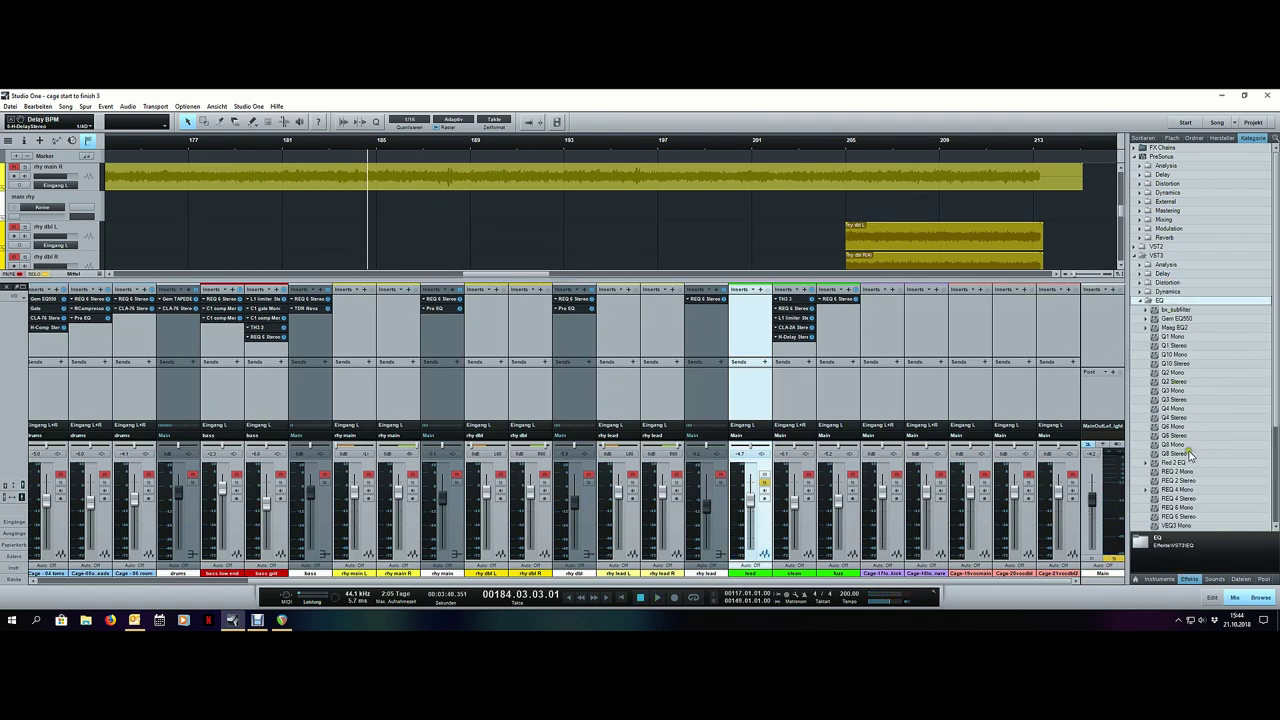
scroll(1187, 452, down, 3)
drag(1187, 440, 752, 322)
Step: Set REQ 6 on the lead to a band 1 high-pass near 160 Hz and a band 6 low-pass near 9.1 kHz
click(862, 349)
drag(861, 322, 899, 326)
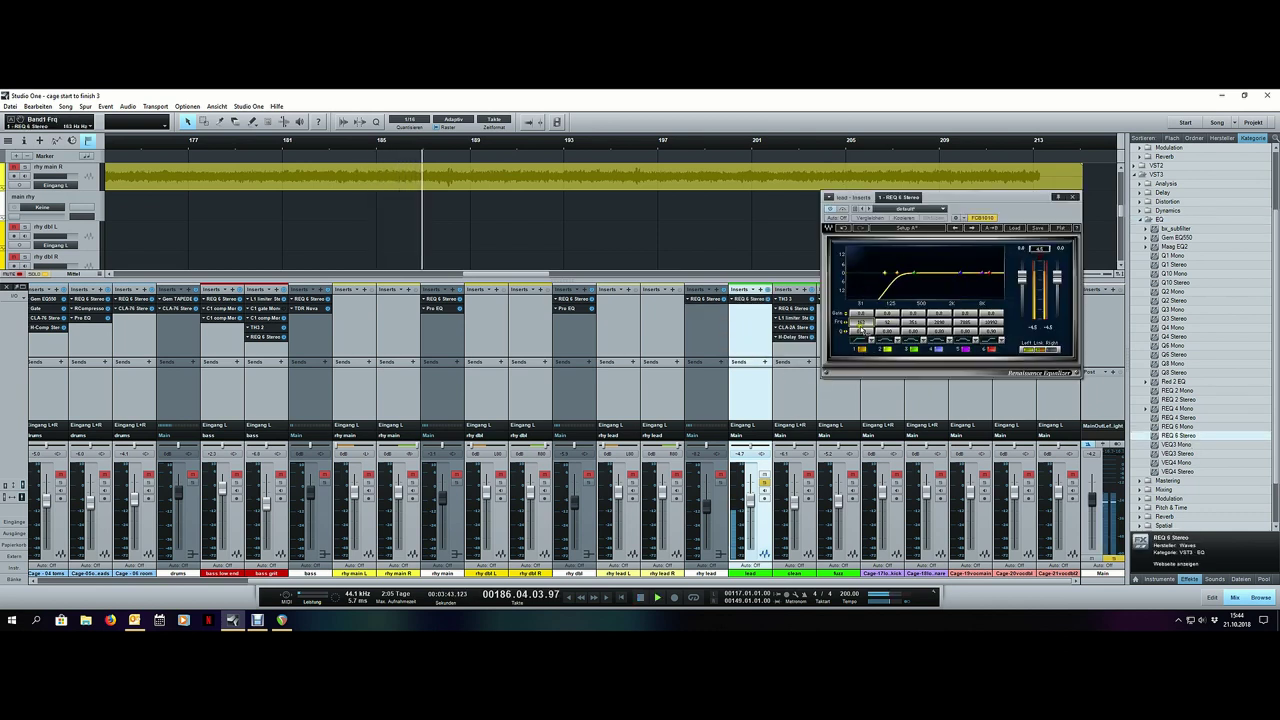
click(989, 349)
drag(991, 322, 971, 330)
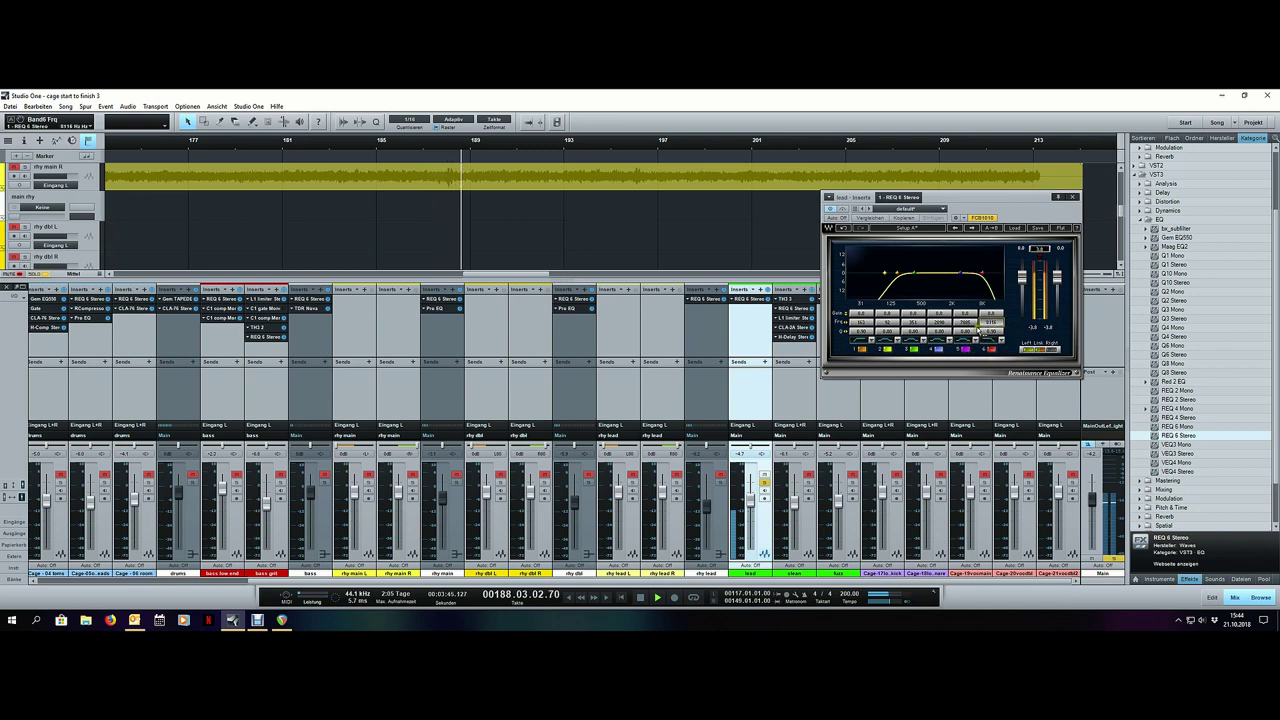
Step: Unsolo the lead track and raise its volume fader slightly in the mix
click(764, 482)
drag(750, 504, 750, 499)
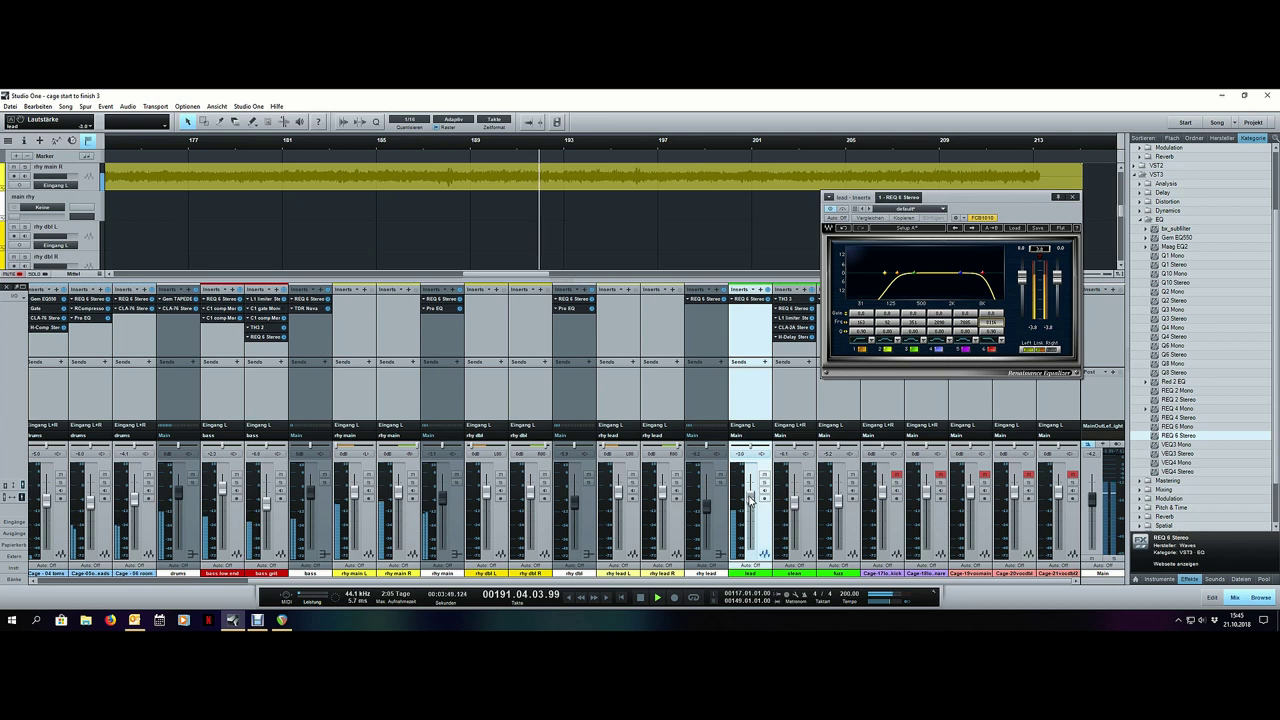
Step: Boost REQ 6 band 4 on the lead at about 1075 Hz and loop playback from bar 181 to bar 197
drag(940, 275, 943, 322)
click(378, 143)
click(290, 142)
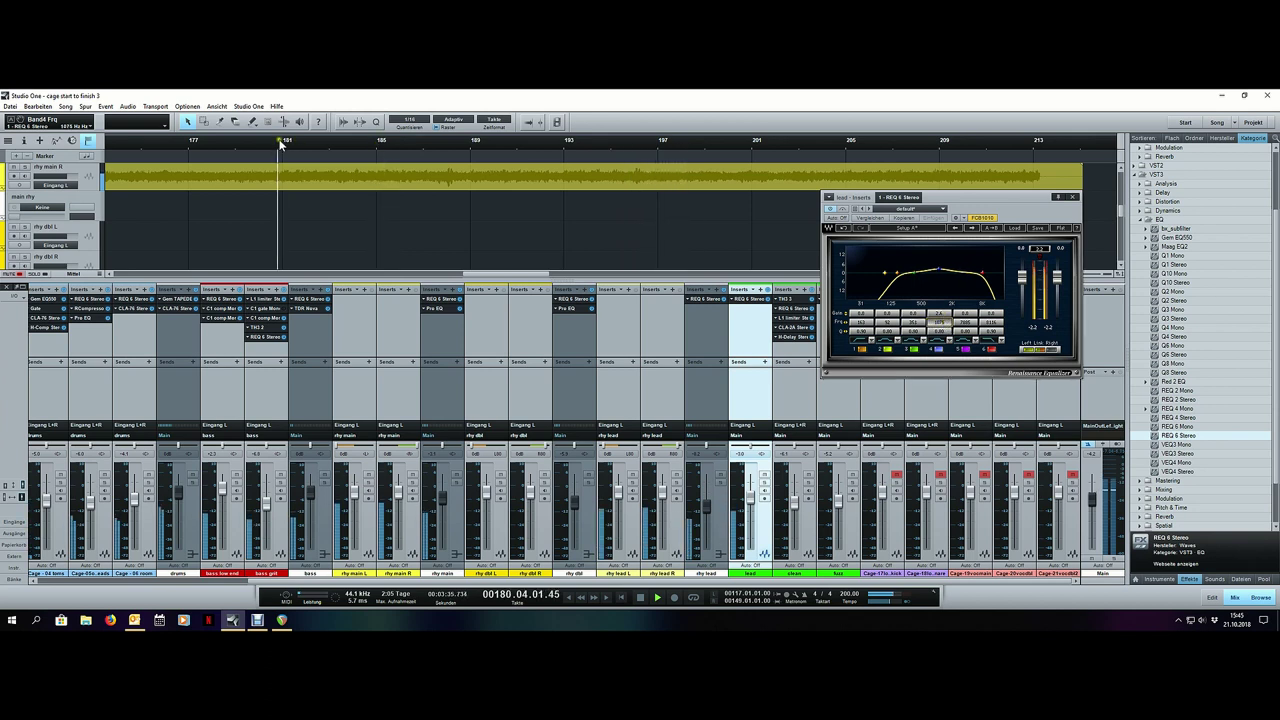
alt+click(656, 141)
key(KP_Divide)
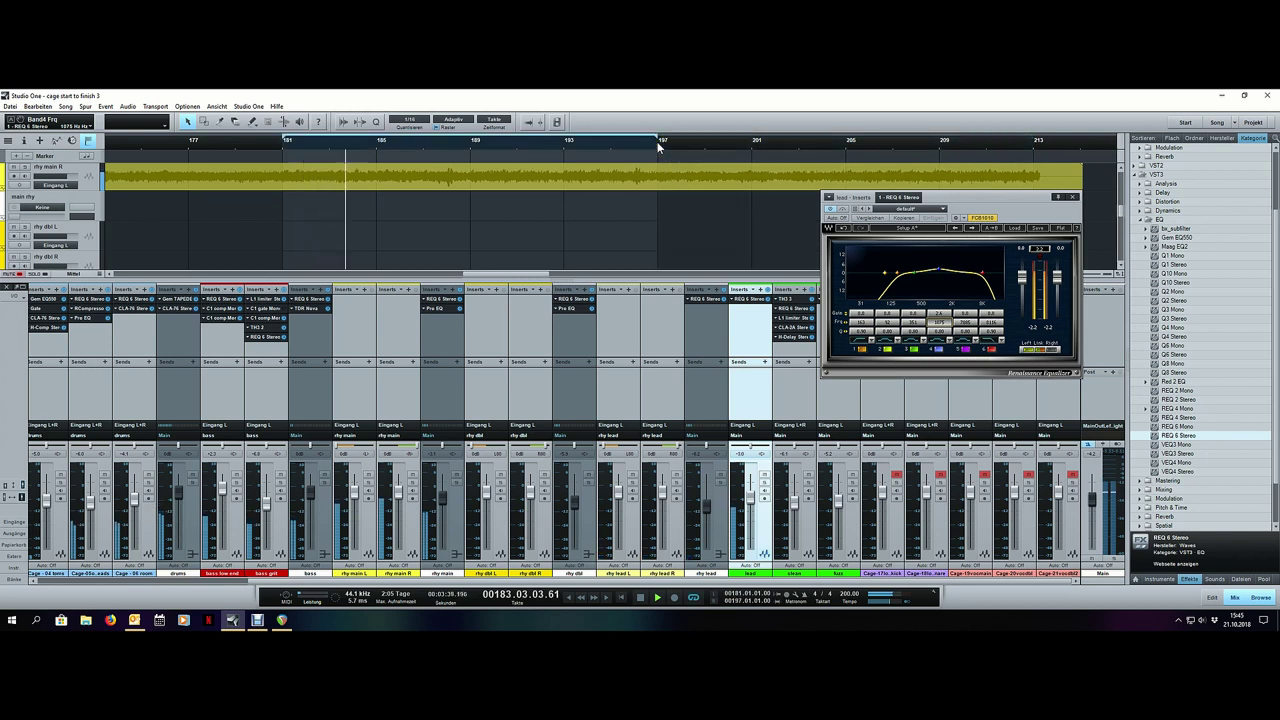
Step: Move the lead's REQ 6 band 4 frequency to about 2000 Hz and close the plug-in
drag(941, 321, 972, 318)
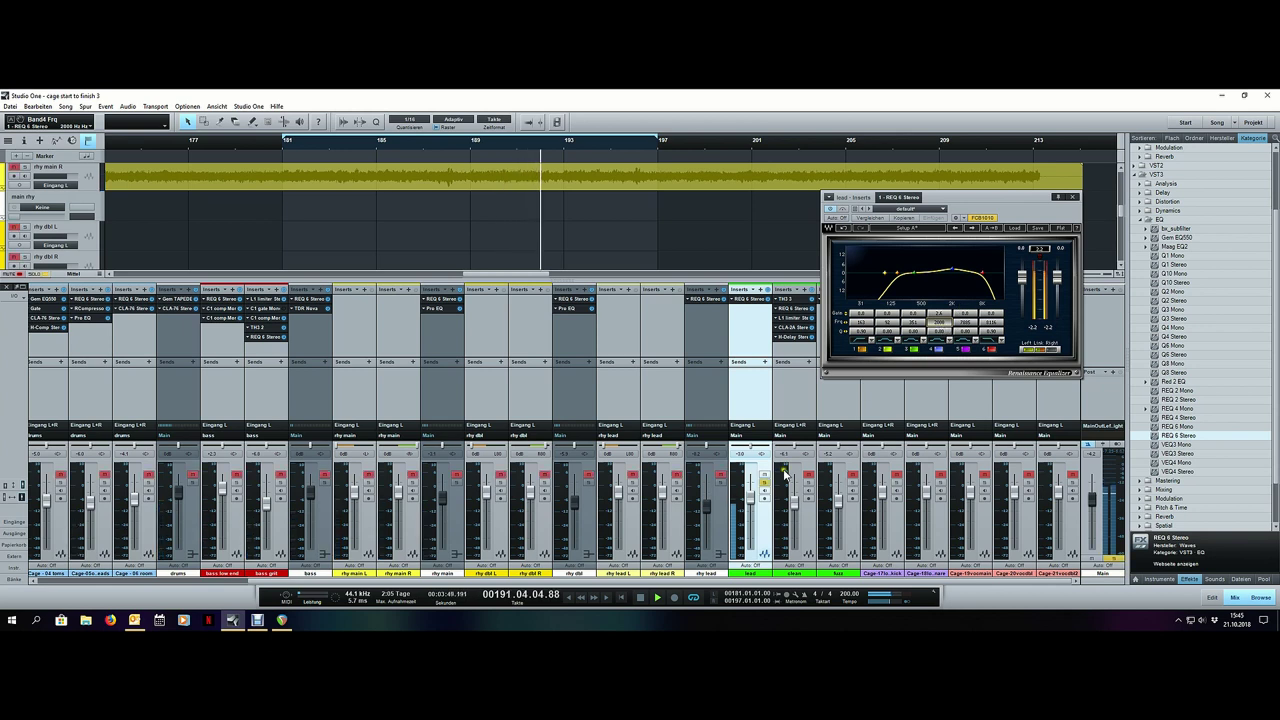
click(1071, 197)
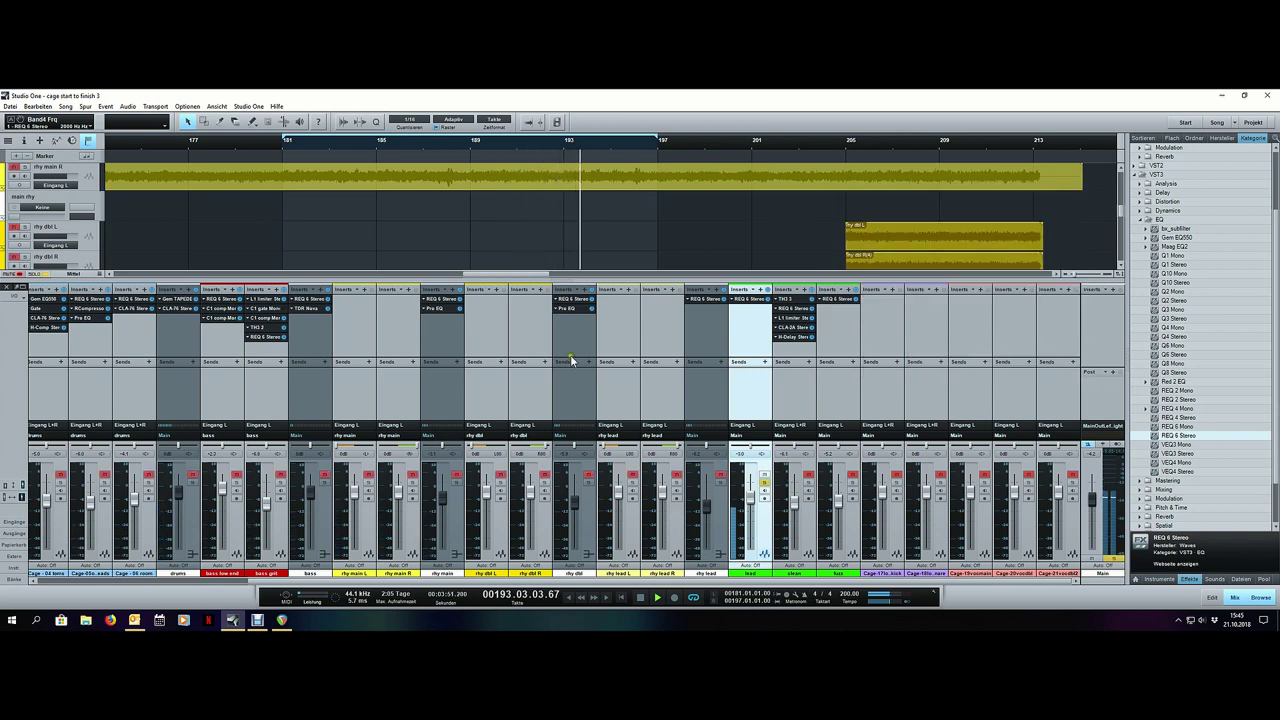
Step: Copy the rhy main bus's Pro EQ onto the lead track and cut its MF band about 7.44 dB near 3.29 kHz
drag(463, 318, 760, 338)
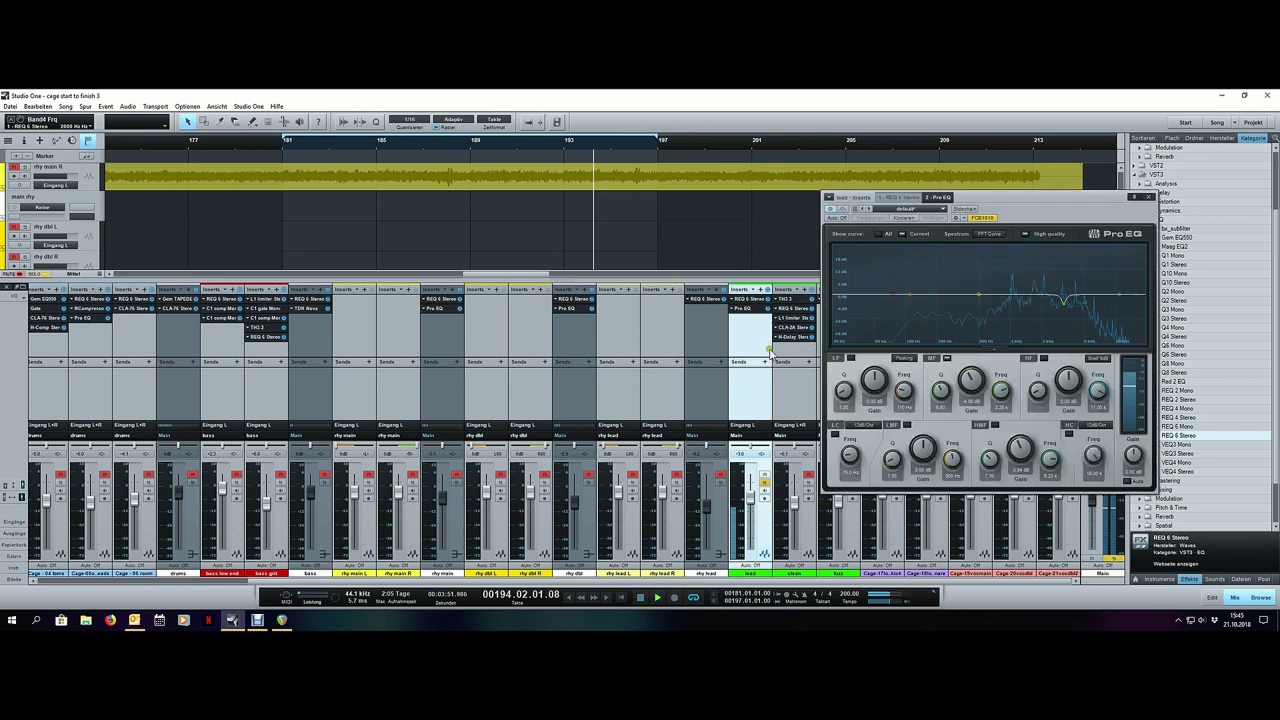
click(947, 359)
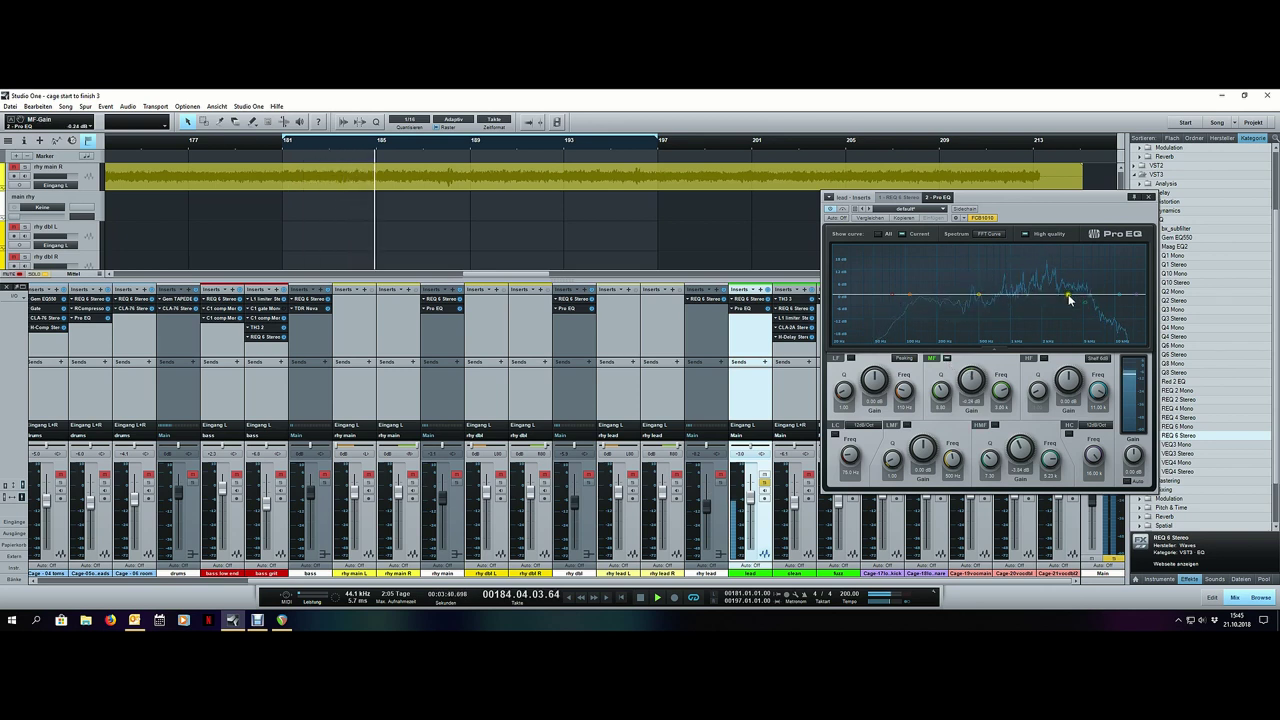
drag(1068, 277, 1065, 280)
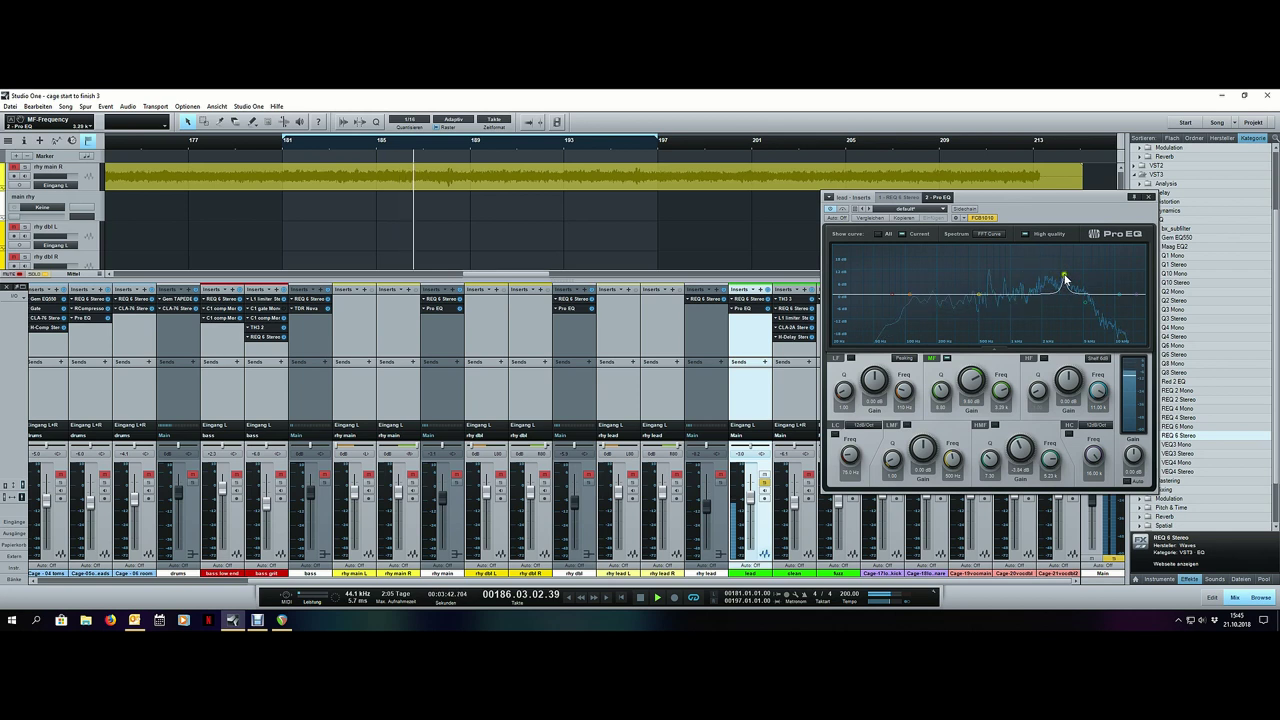
drag(971, 382, 970, 418)
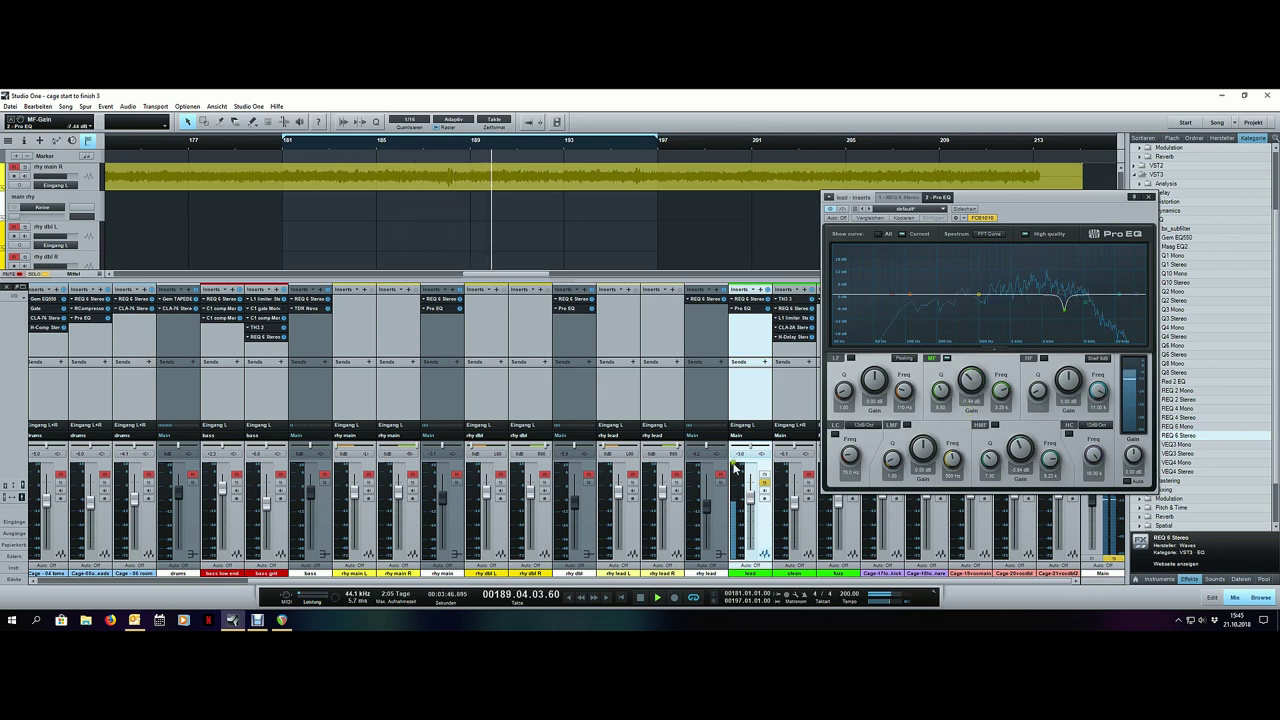
click(1149, 197)
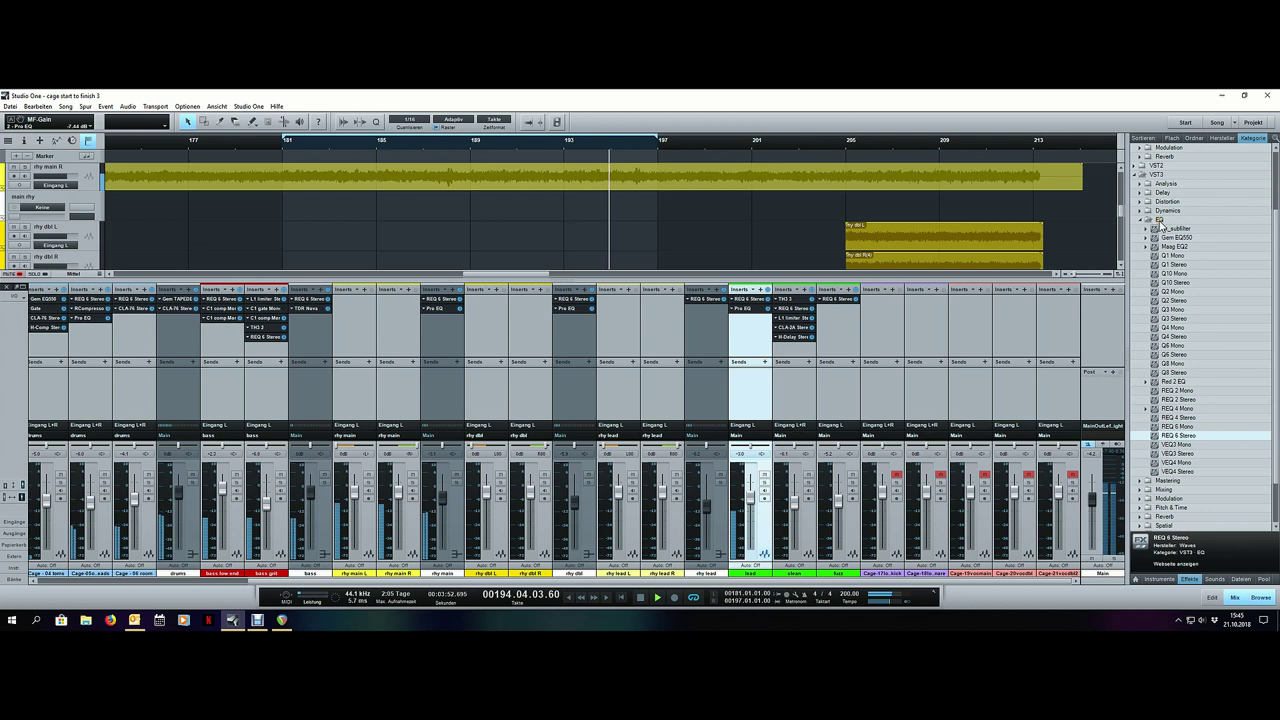
Step: Insert the Replika delay from the VST2 effects after the Pro EQ on the lead track
click(1141, 219)
scroll(1180, 256, up, 3)
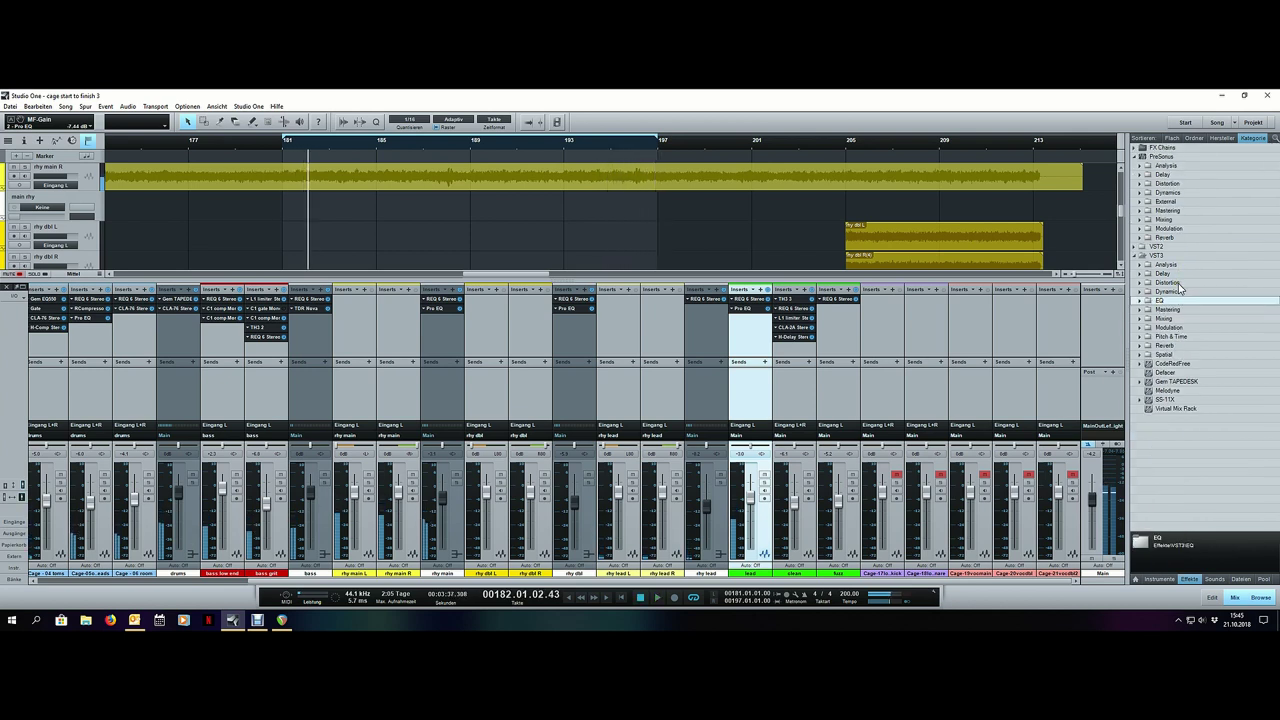
double_click(1168, 274)
double_click(1169, 273)
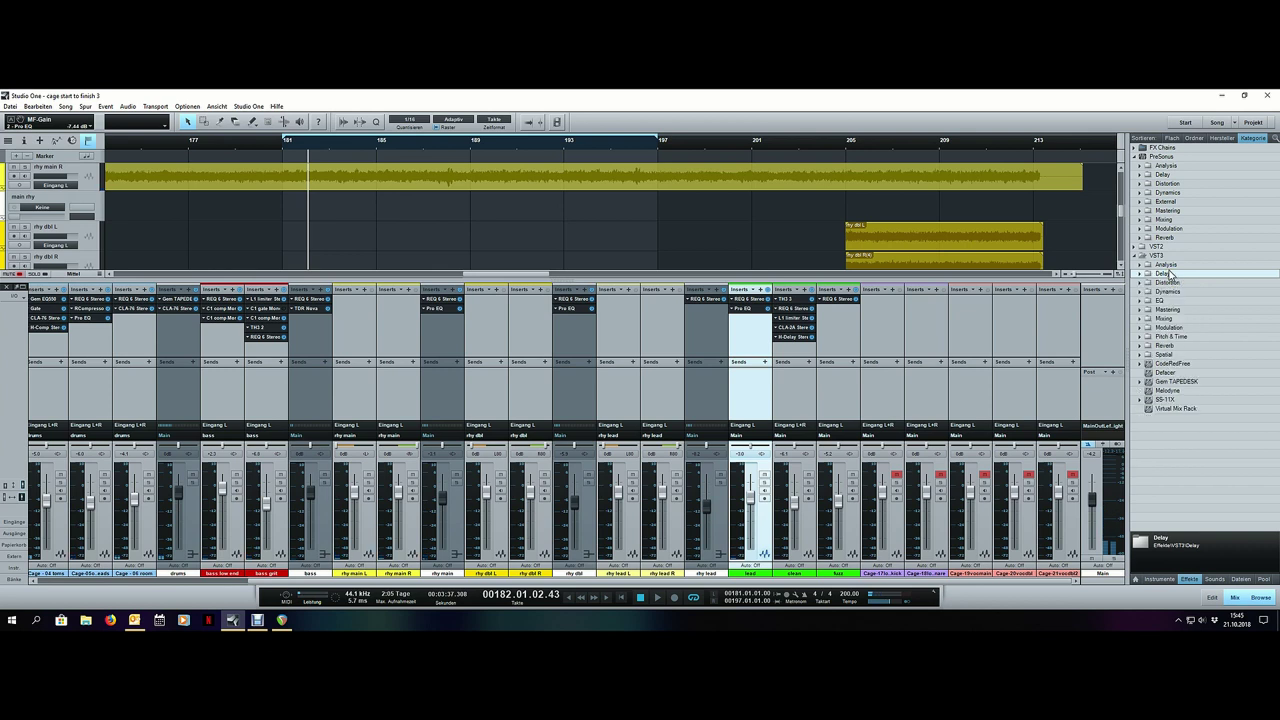
double_click(1158, 247)
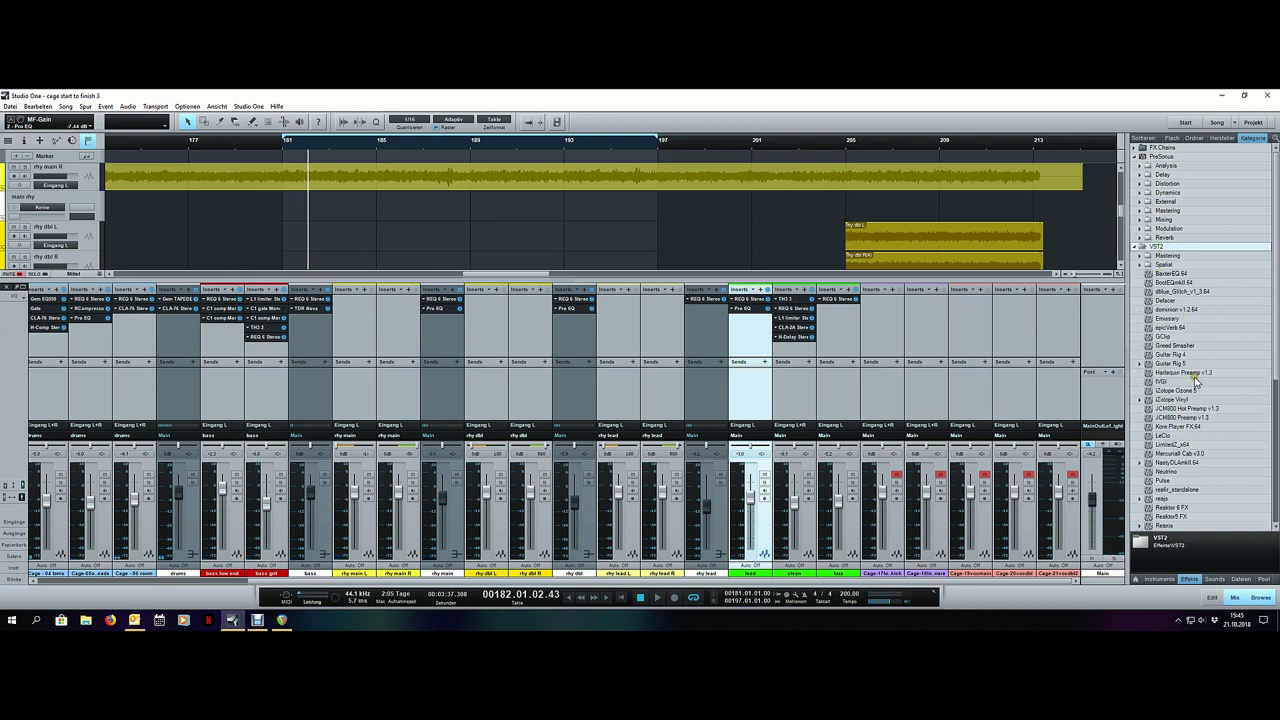
scroll(1194, 382, down, 2)
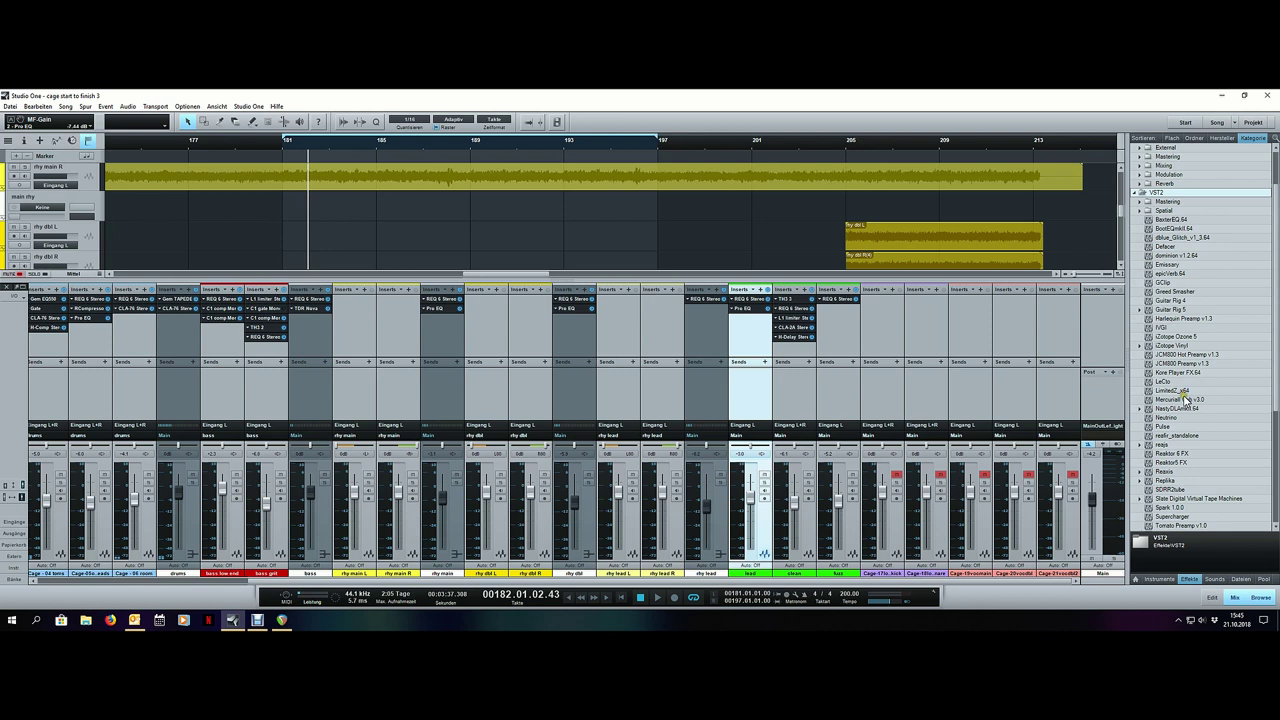
scroll(1186, 400, down, 1)
drag(1168, 454, 745, 342)
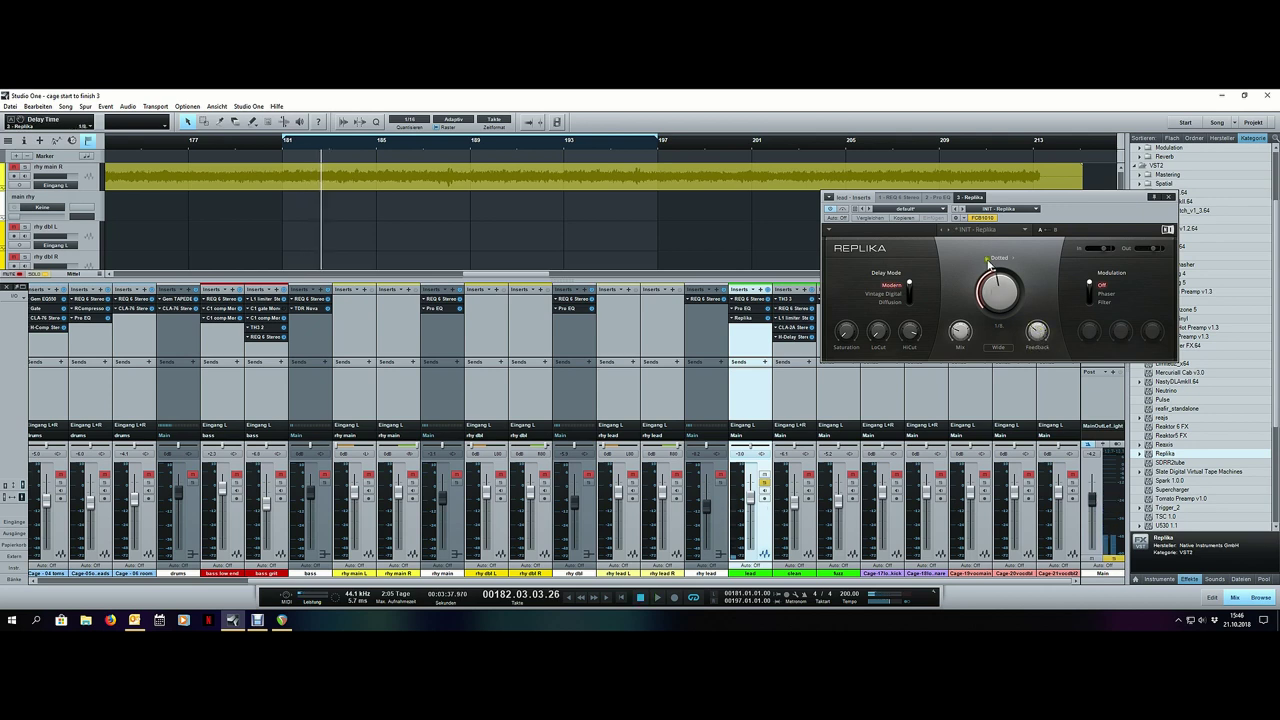
Step: Play back the lead and set its Replika delay to straight timing with a mix of about 6% wet
key(space)
mouse_move(962, 333)
drag(963, 328, 964, 331)
key(F3)
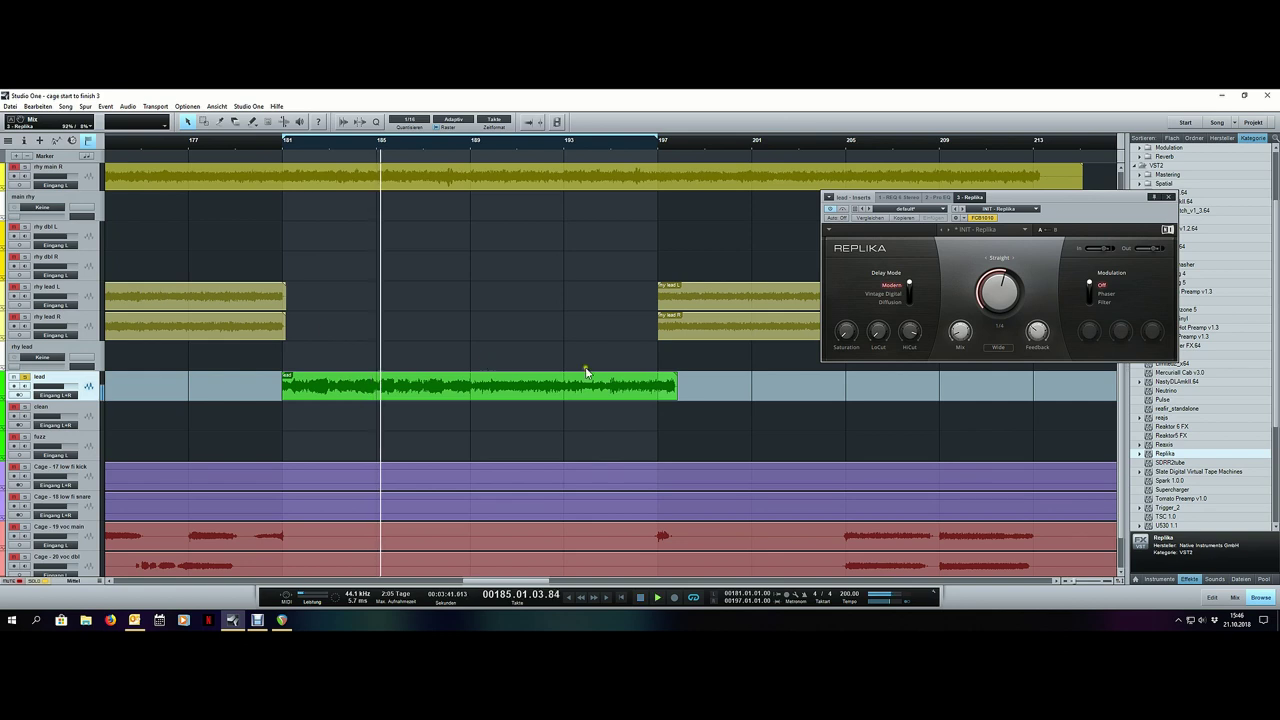
key(F3)
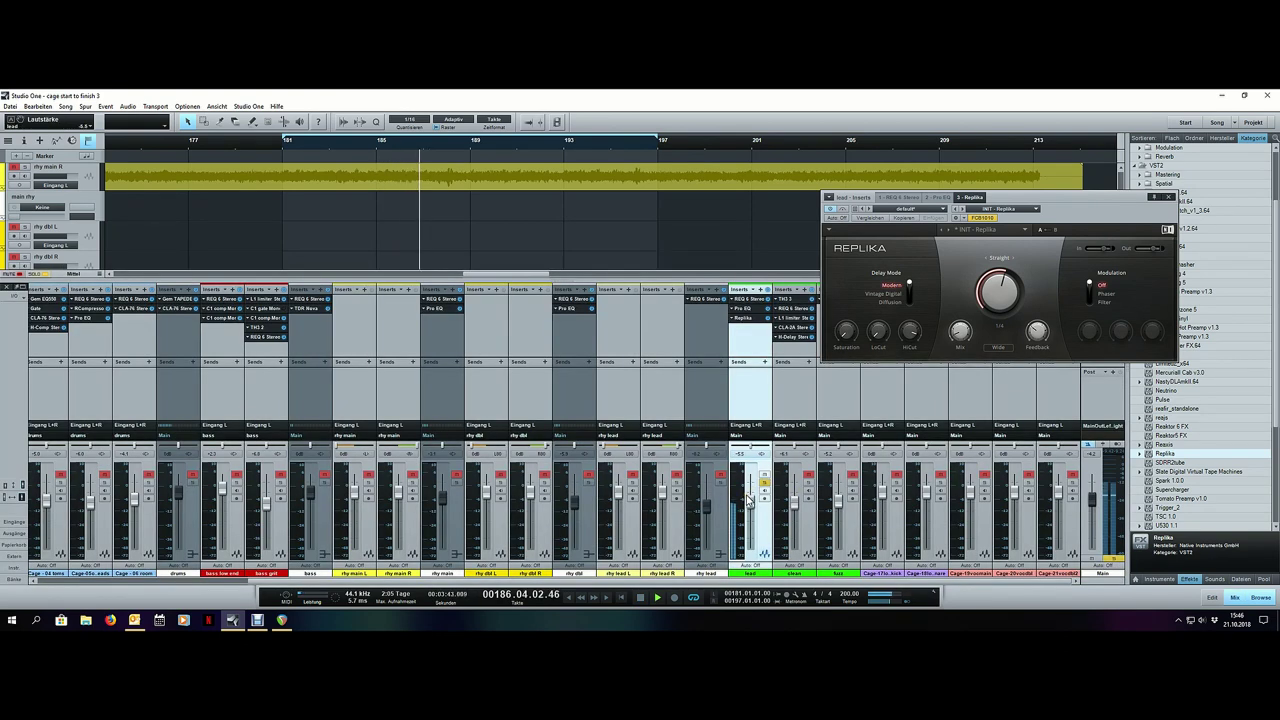
Step: Unsolo the lead and raise its Replika mix to about 11% wet against the full band
drag(1033, 334, 1033, 336)
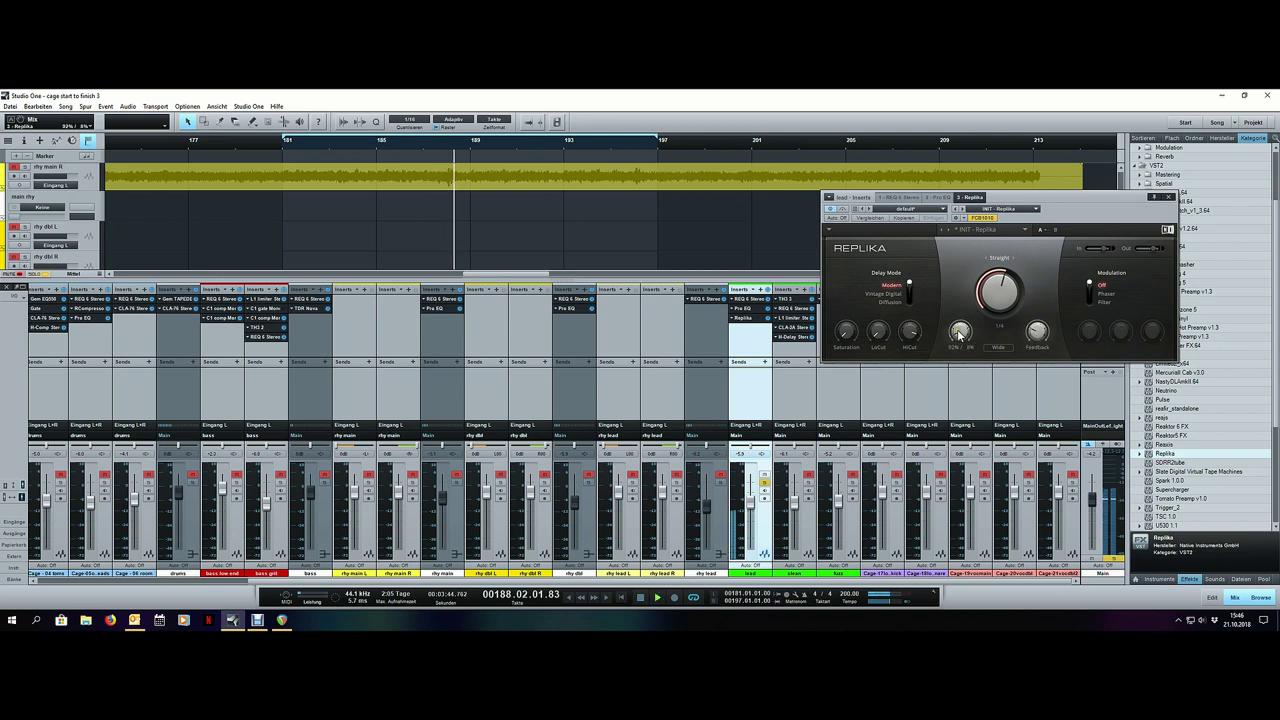
mouse_move(962, 339)
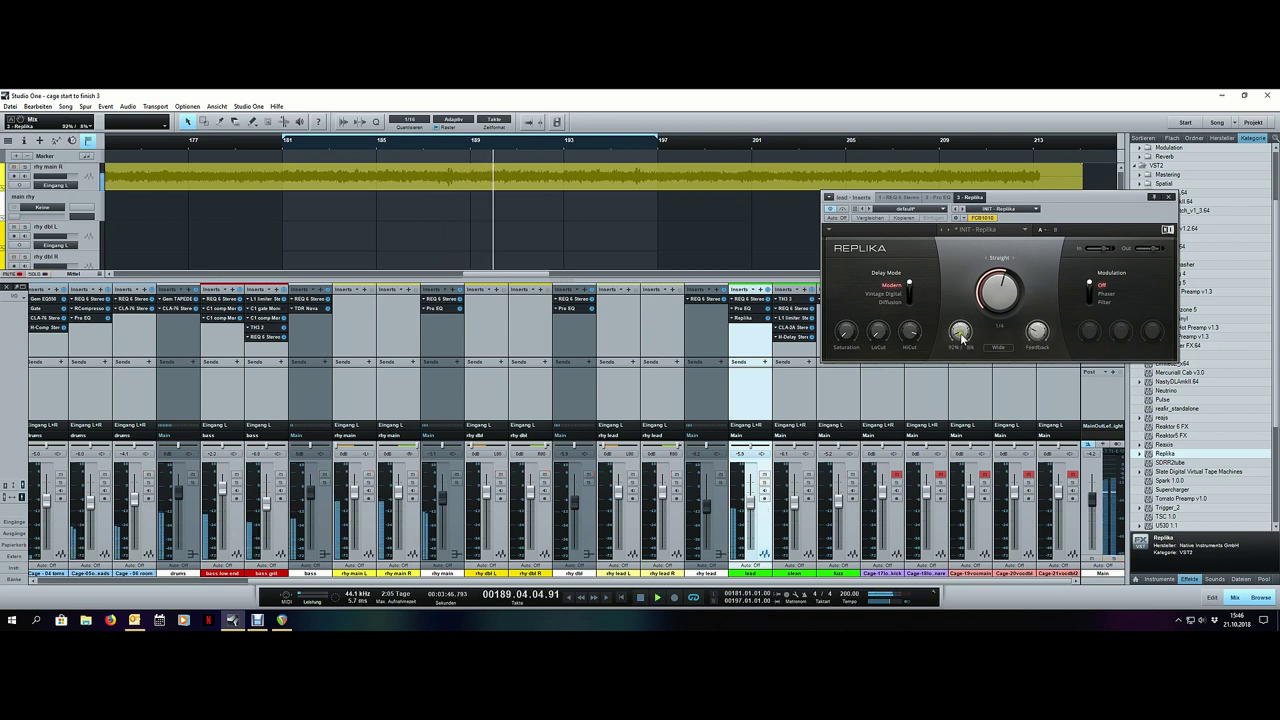
drag(961, 336, 961, 334)
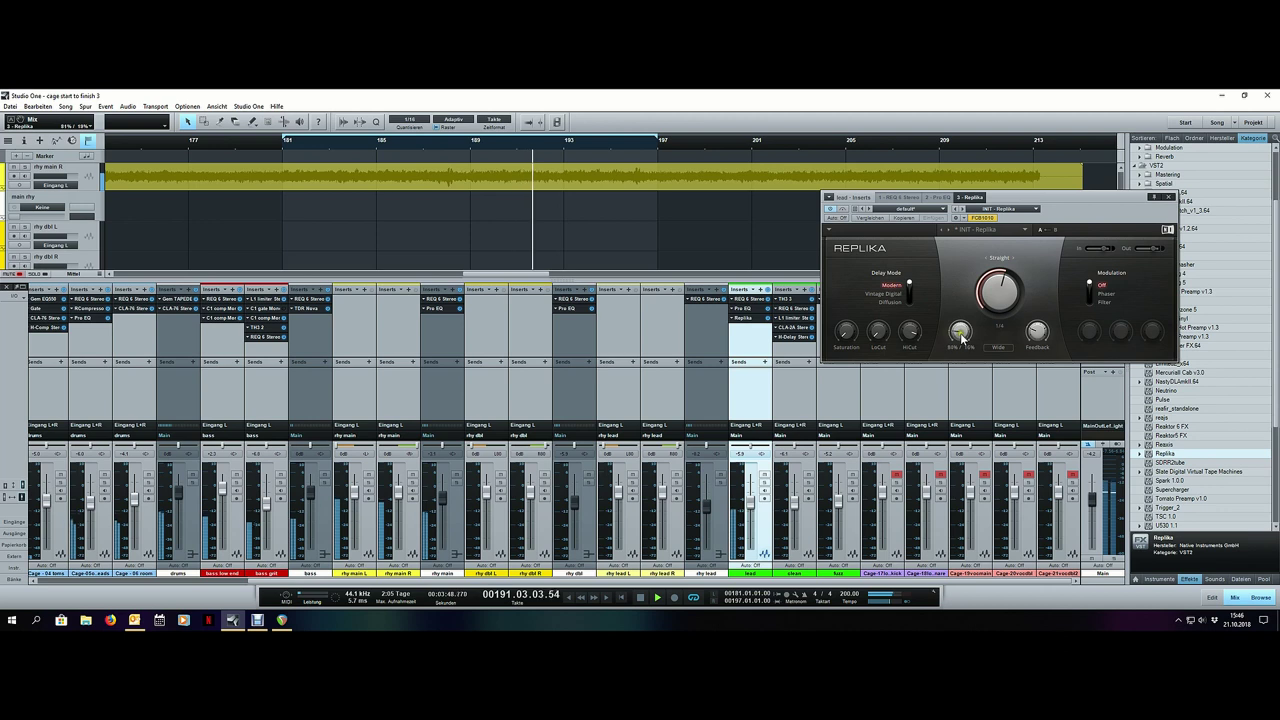
scroll(962, 339, up, 3)
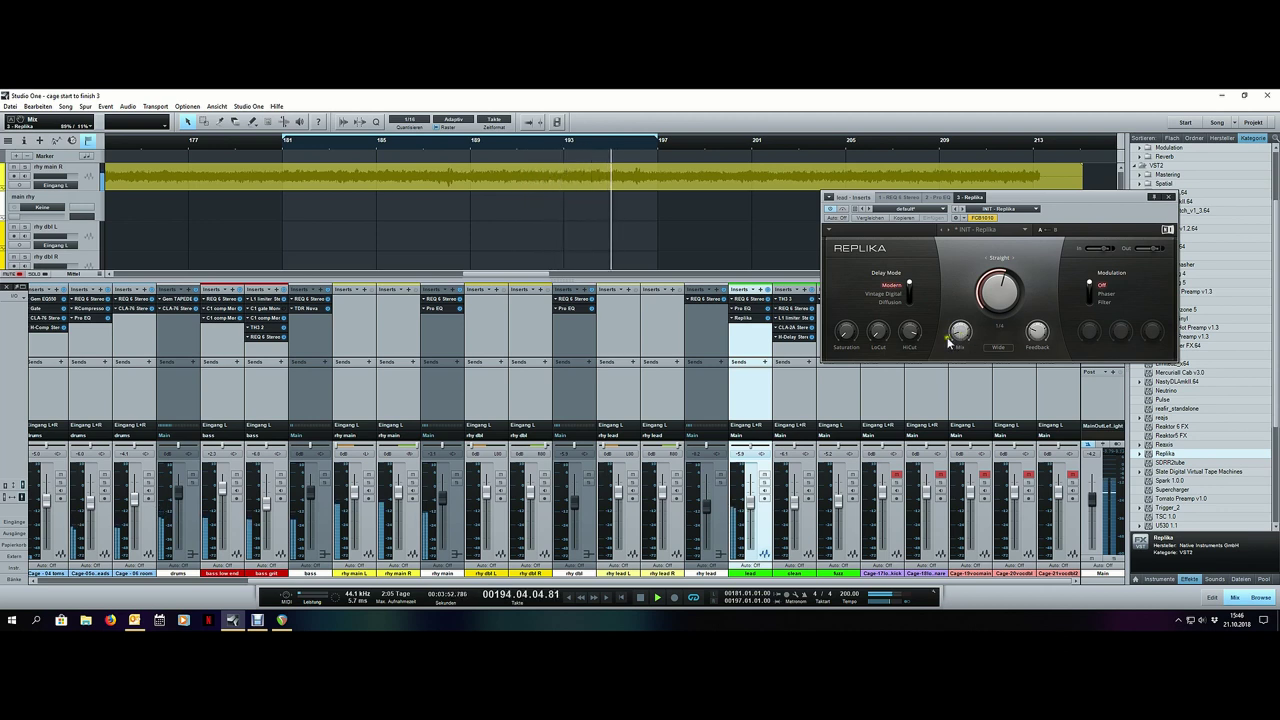
Step: Set Replika's low cut to about 347 Hz and high cut to about 8330 Hz, and close the plug-in
scroll(880, 339, up, 3)
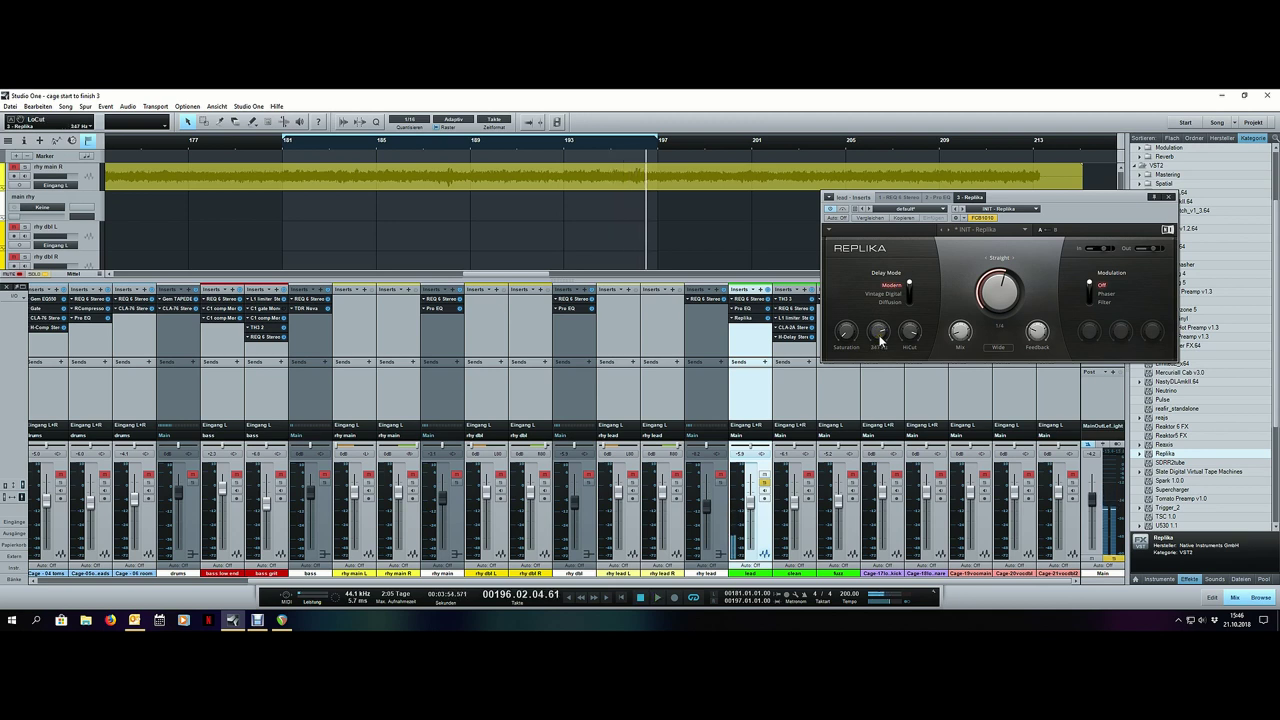
drag(901, 338, 908, 335)
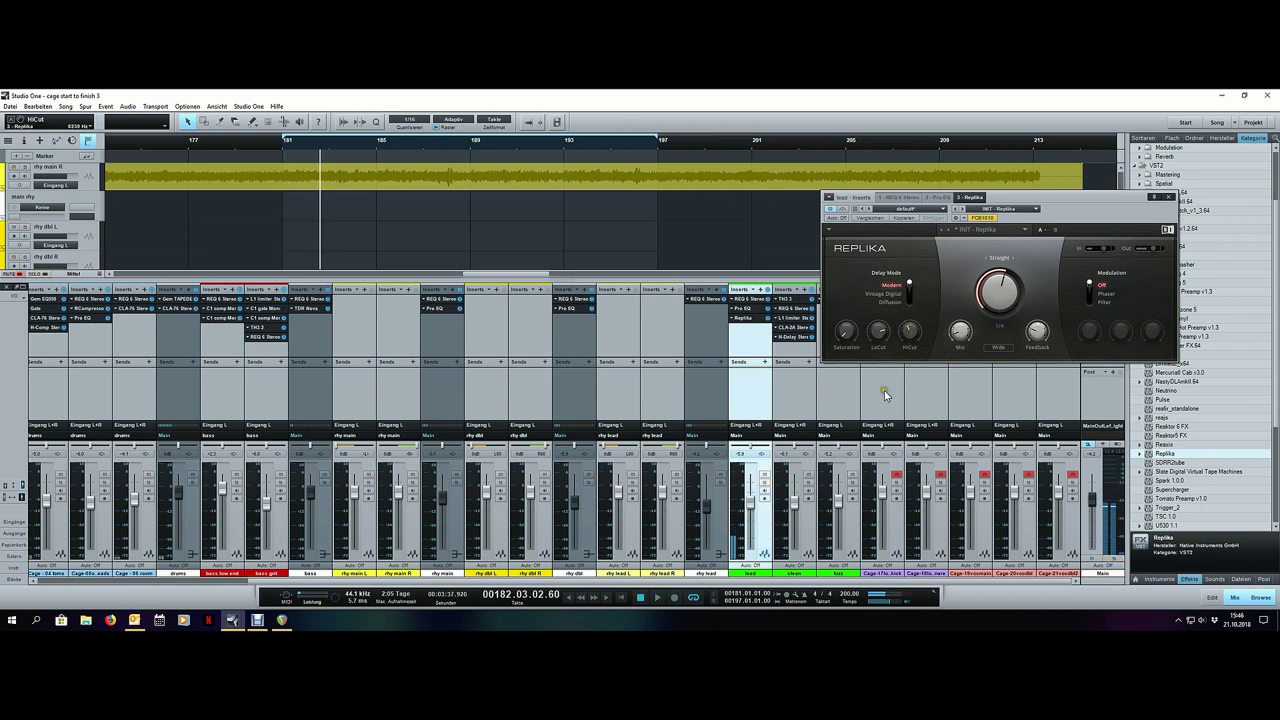
click(1168, 197)
Step: Turn off the loop and lower the lead's fader slightly while playing on past bar 197, finishing with playback stopped
key(F3)
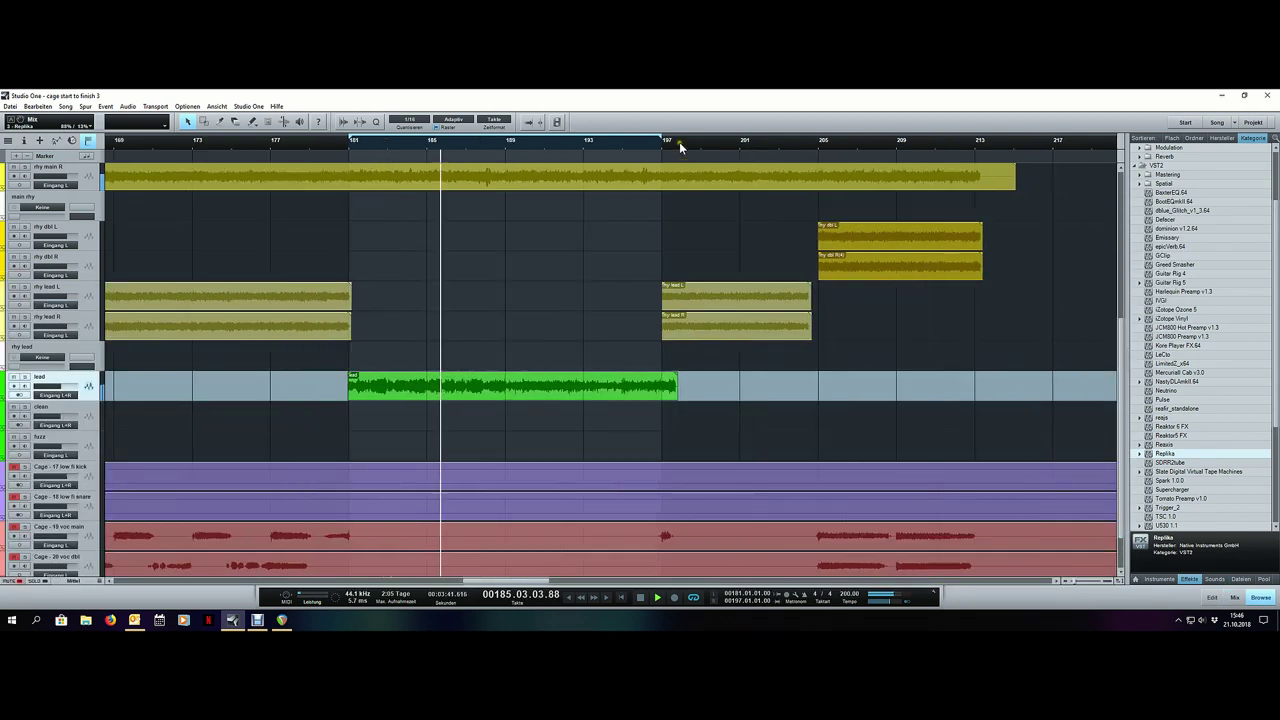
scroll(679, 142, down, 5)
scroll(791, 141, down, 2)
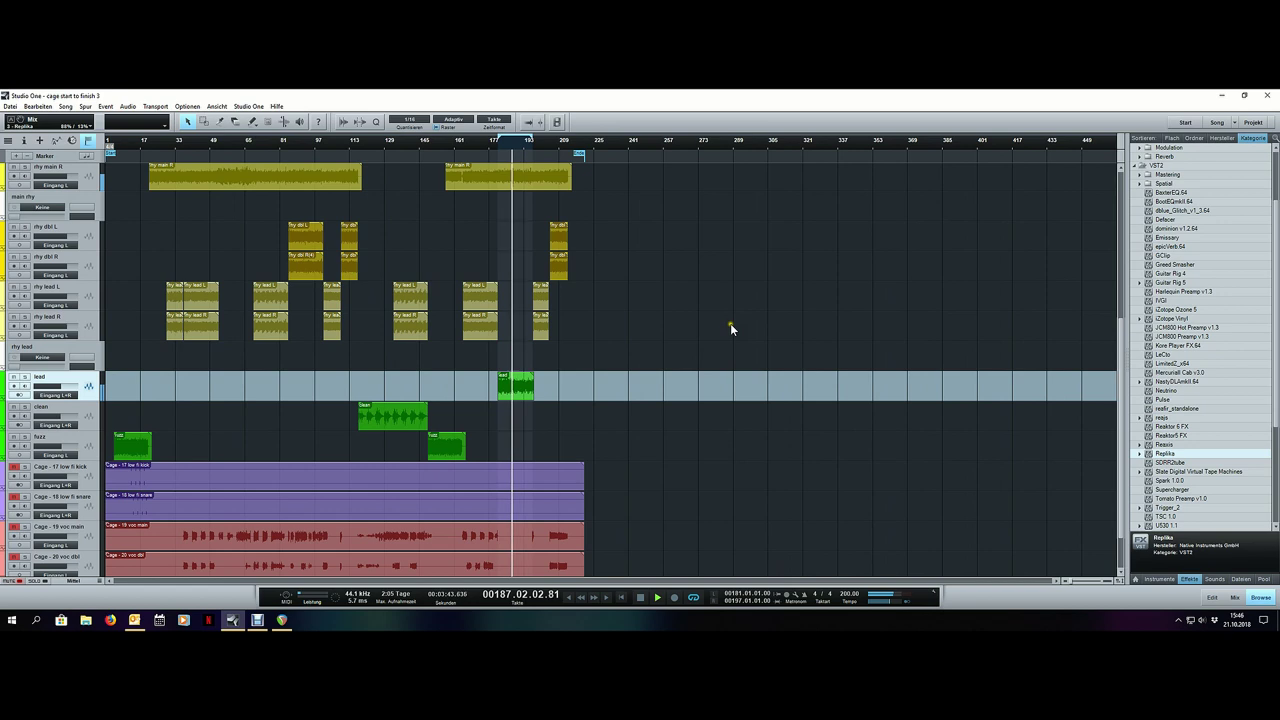
scroll(730, 329, down, 1)
scroll(681, 362, up, 6)
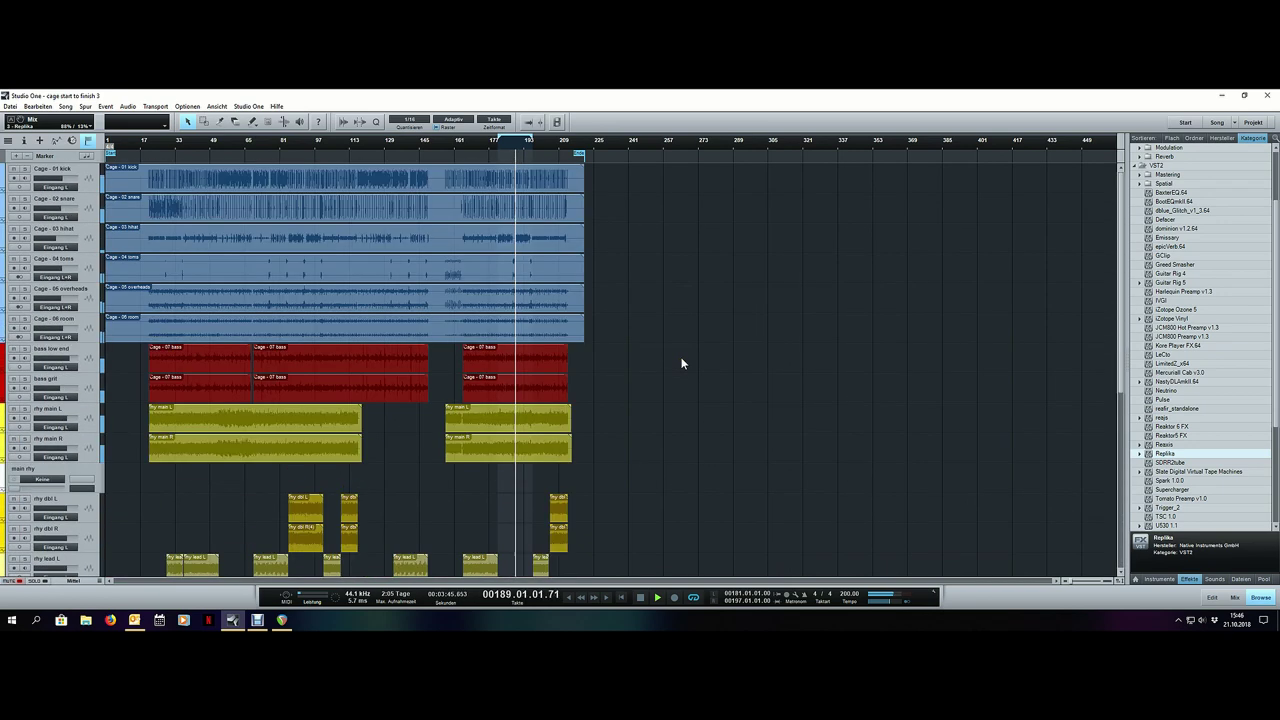
scroll(681, 363, down, 6)
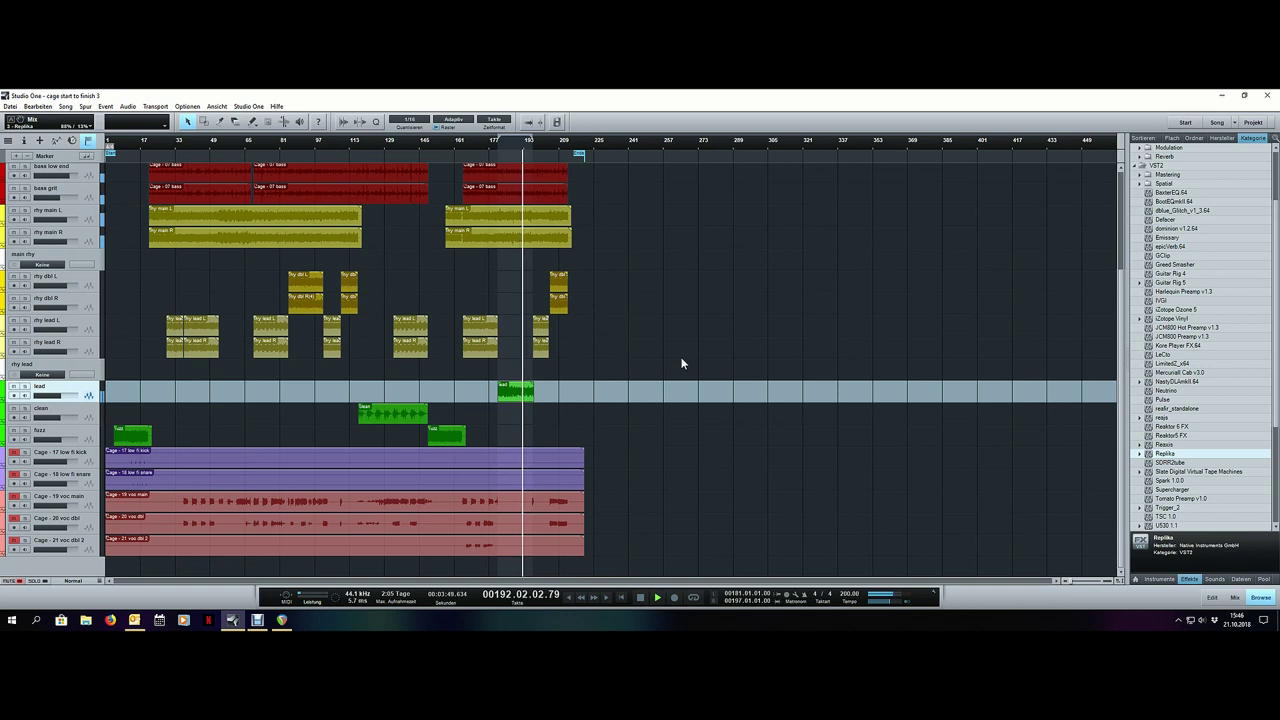
key(F3)
drag(752, 500, 752, 505)
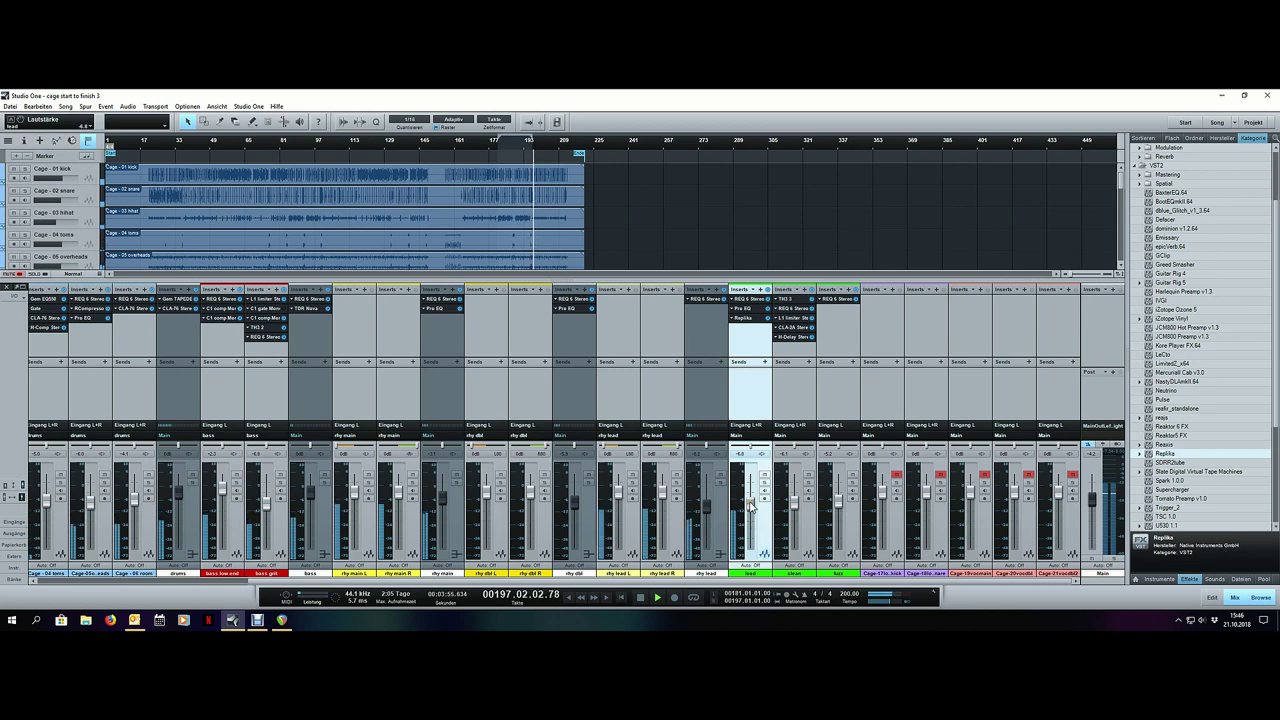
key(F3)
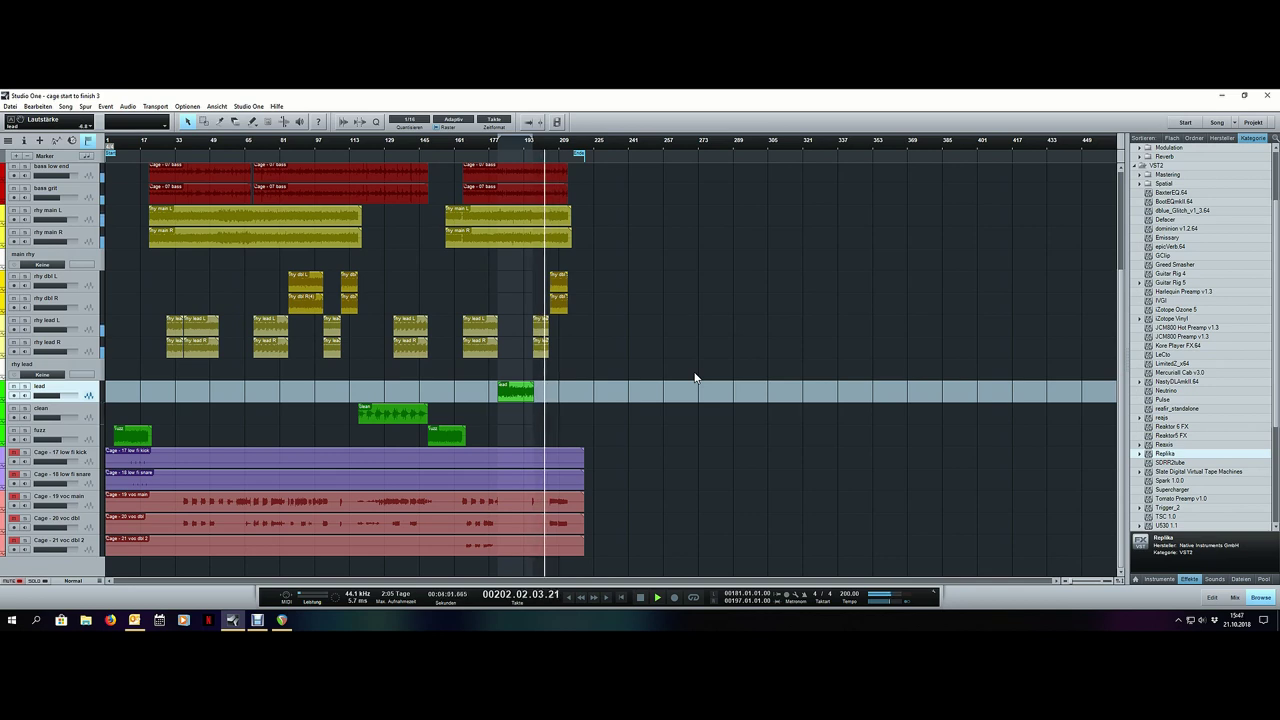
key(space)
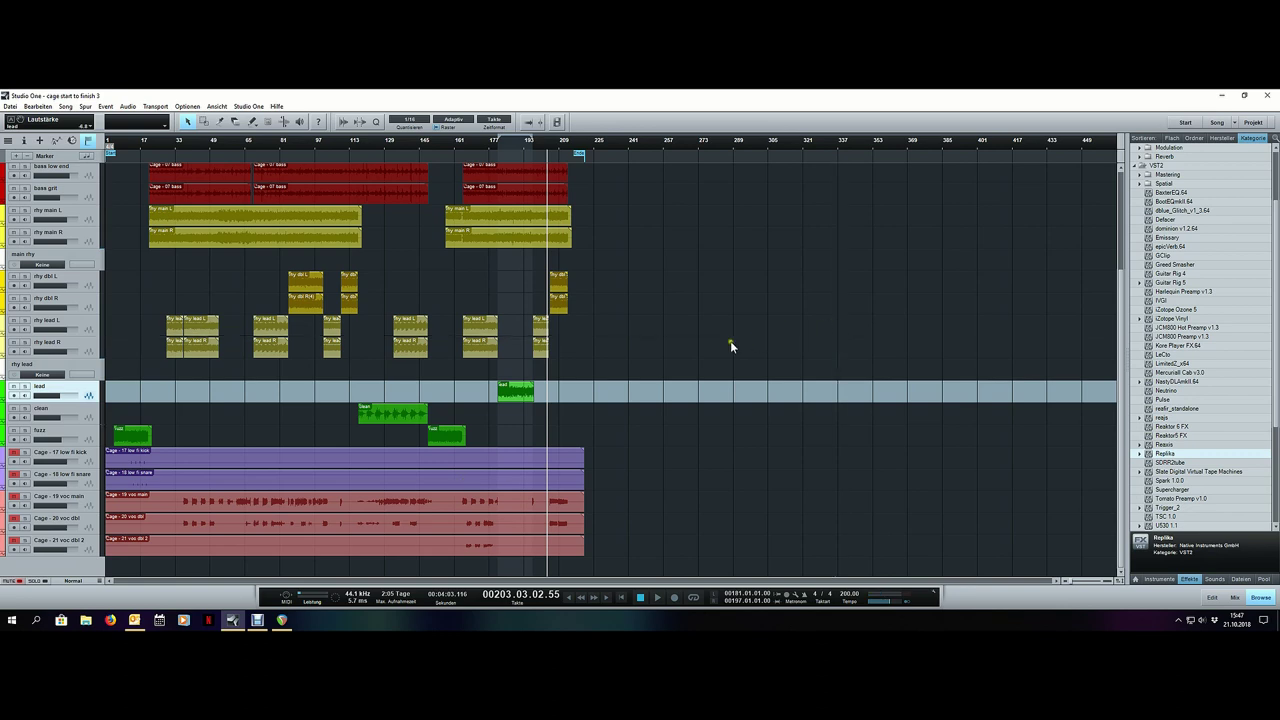
Step: Review the arrangement and the mixer channels from the kick to the vocals, selecting the Cage - 18 low fi snare track
scroll(720, 348, up, 3)
scroll(709, 352, down, 3)
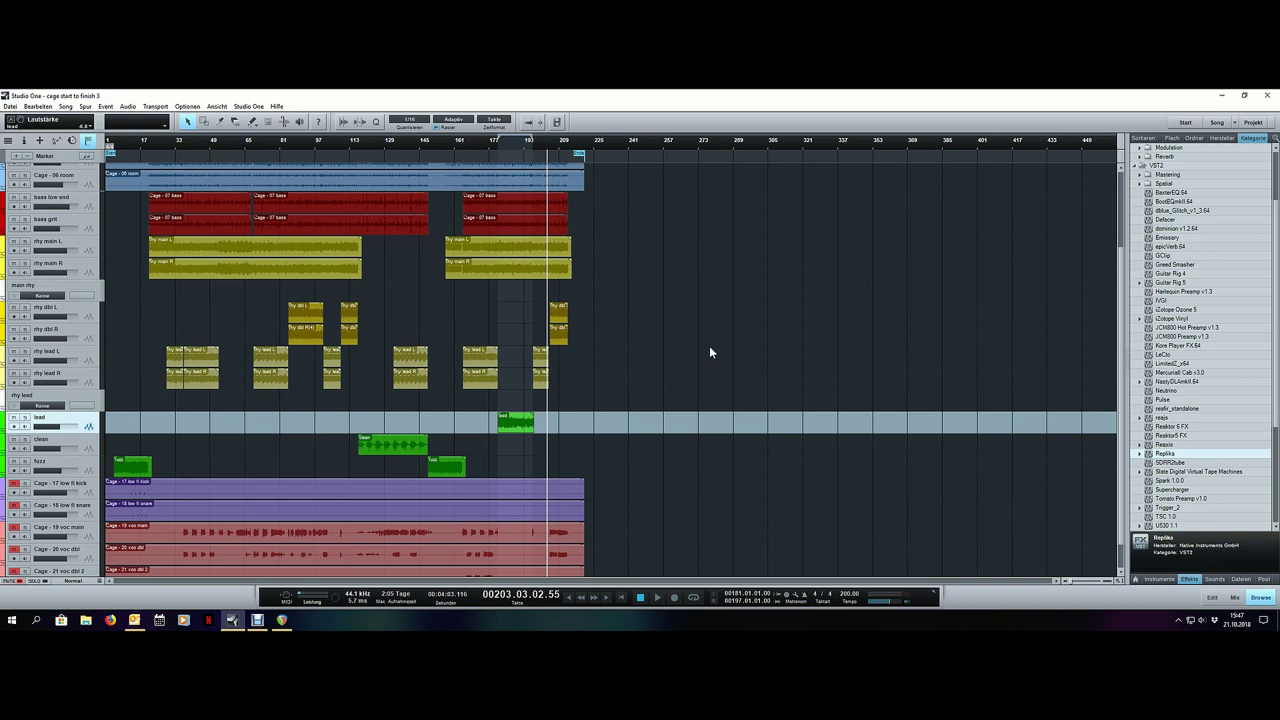
scroll(709, 352, up, 5)
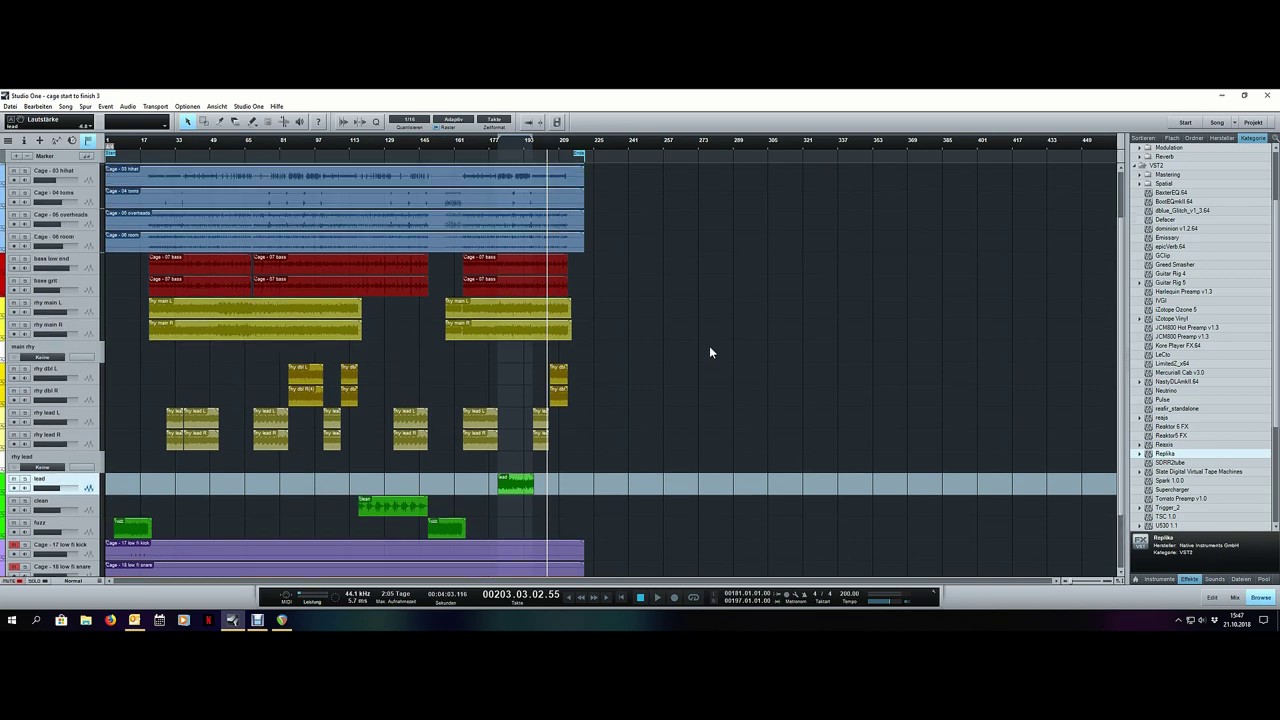
key(F3)
drag(267, 590, 28, 583)
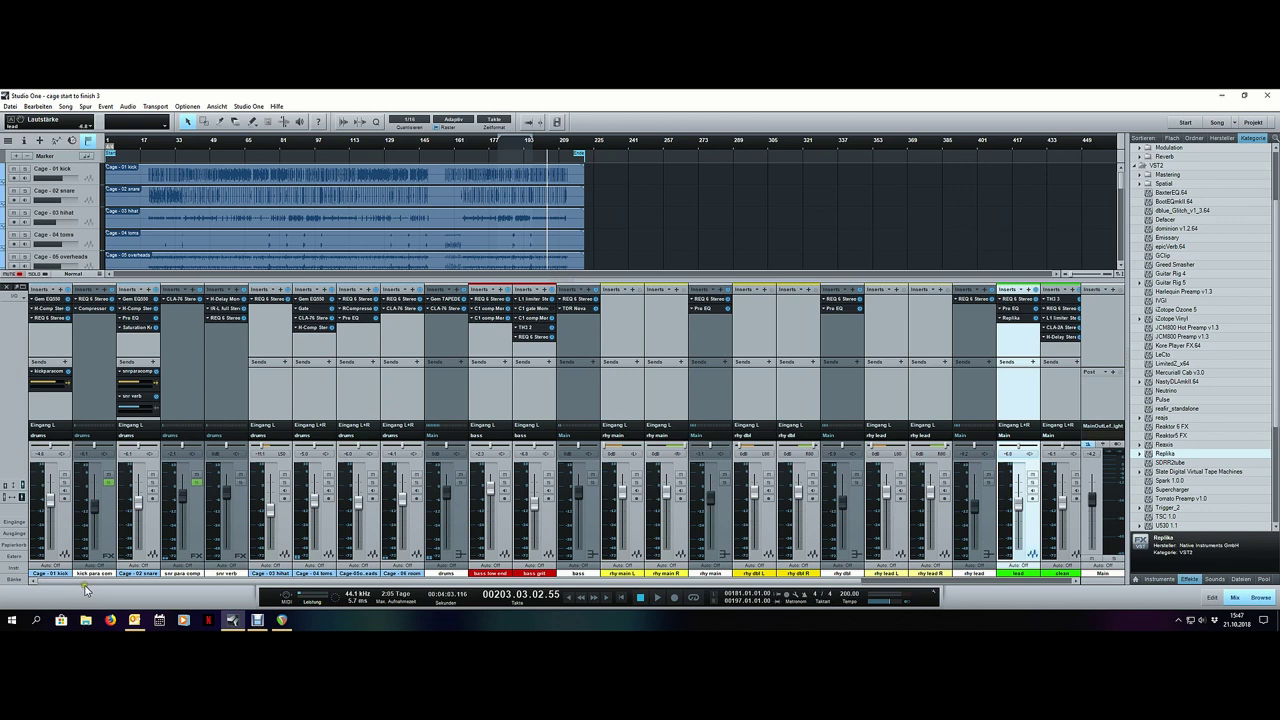
drag(93, 585, 345, 513)
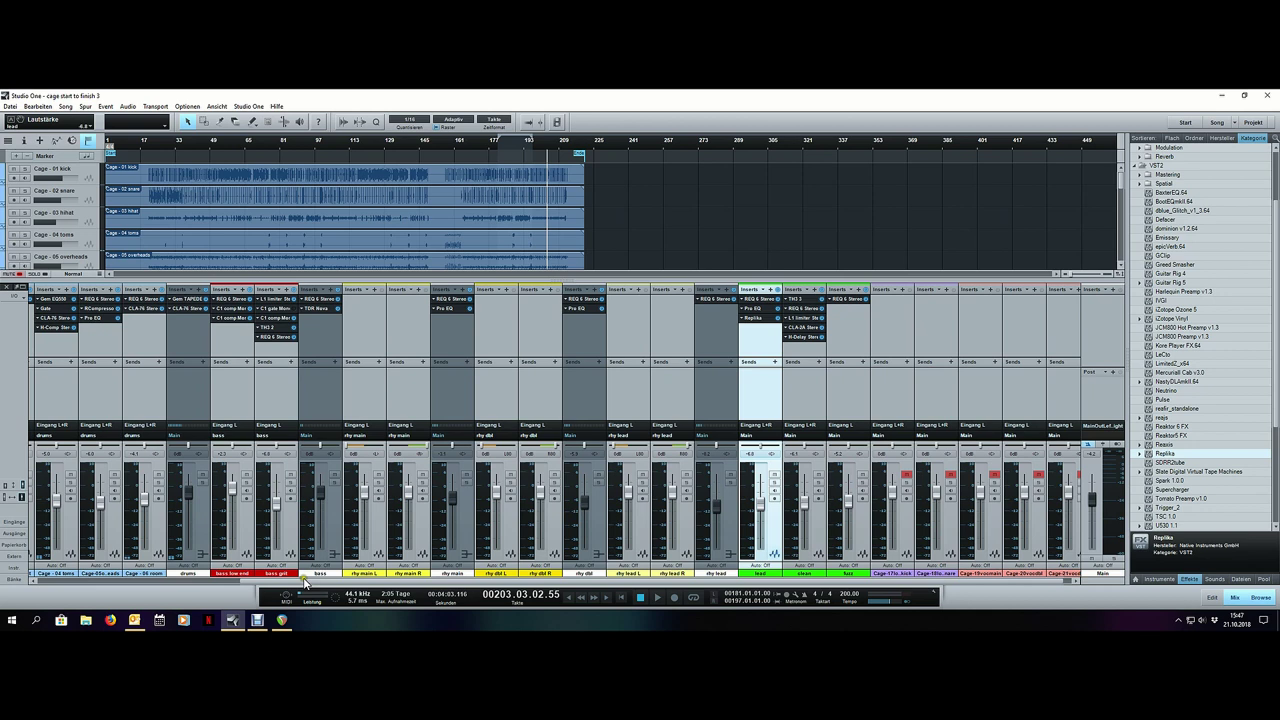
drag(305, 583, 463, 587)
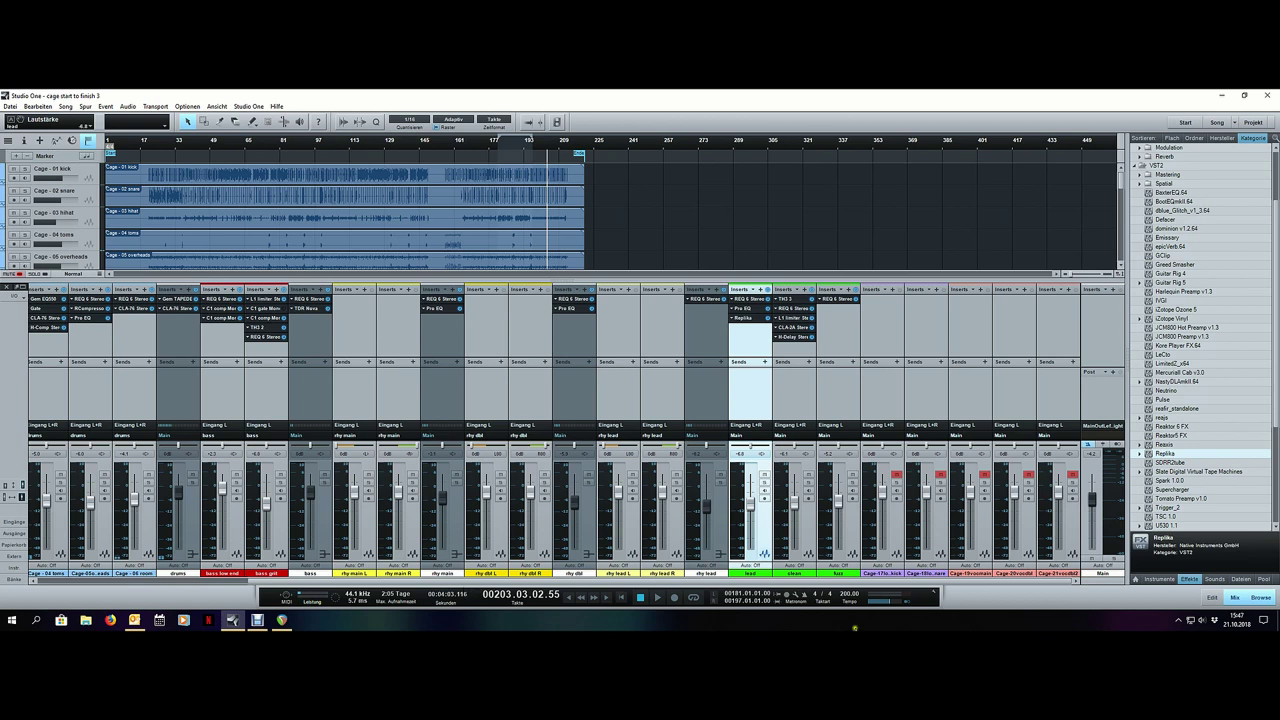
click(896, 530)
click(929, 529)
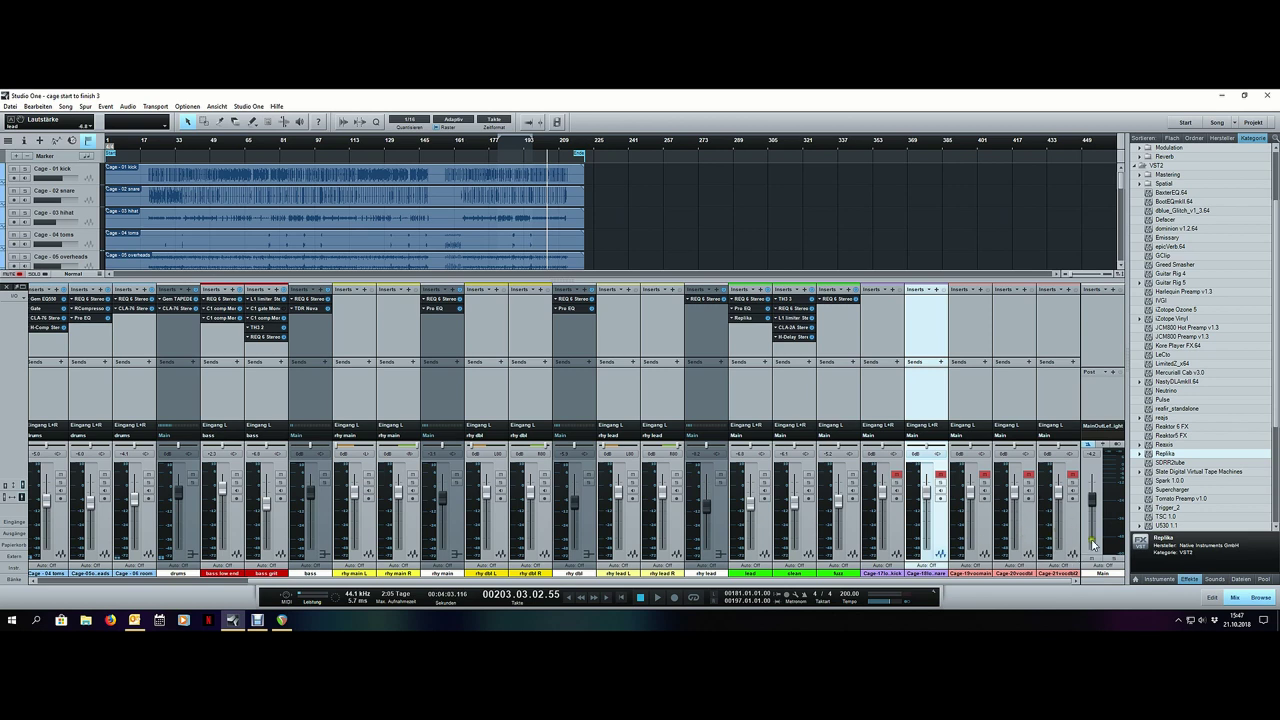
key(F3)
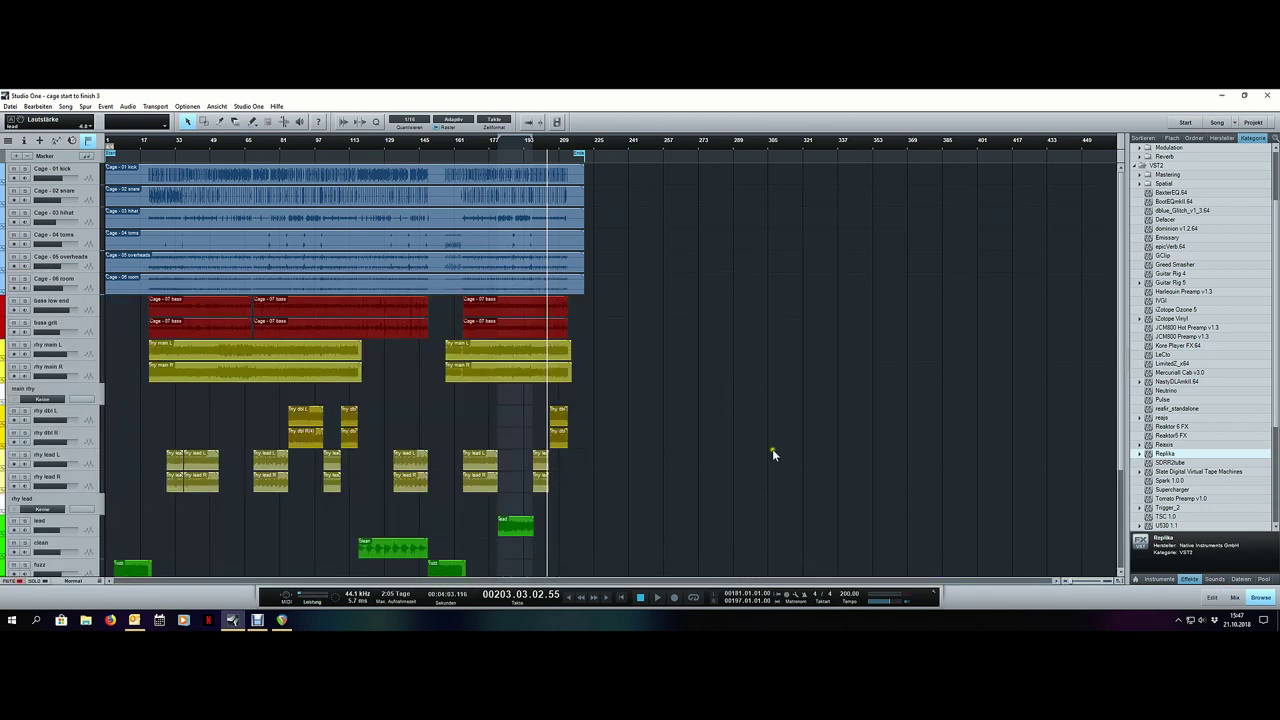
scroll(717, 420, down, 5)
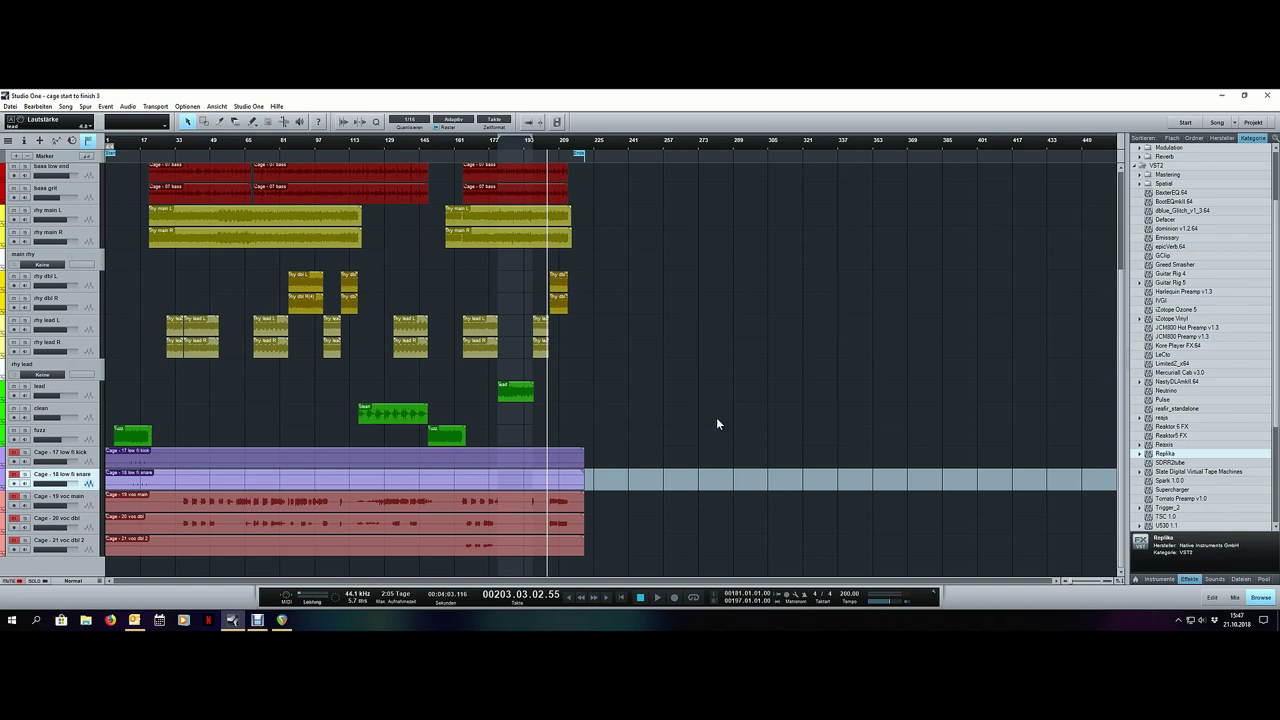